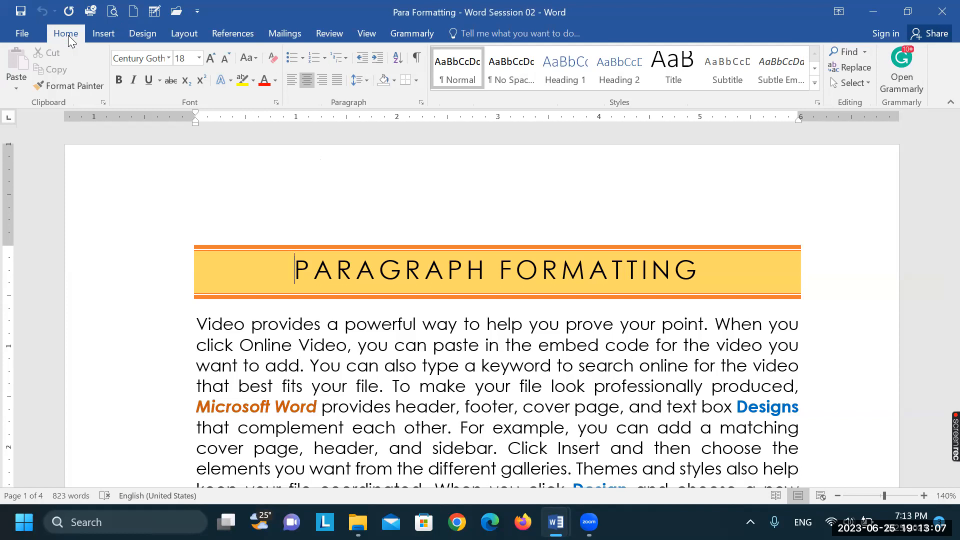
Examine the document insertion options for tables, shapes, online video, WordArt styles and built-in equations.
click(102, 37)
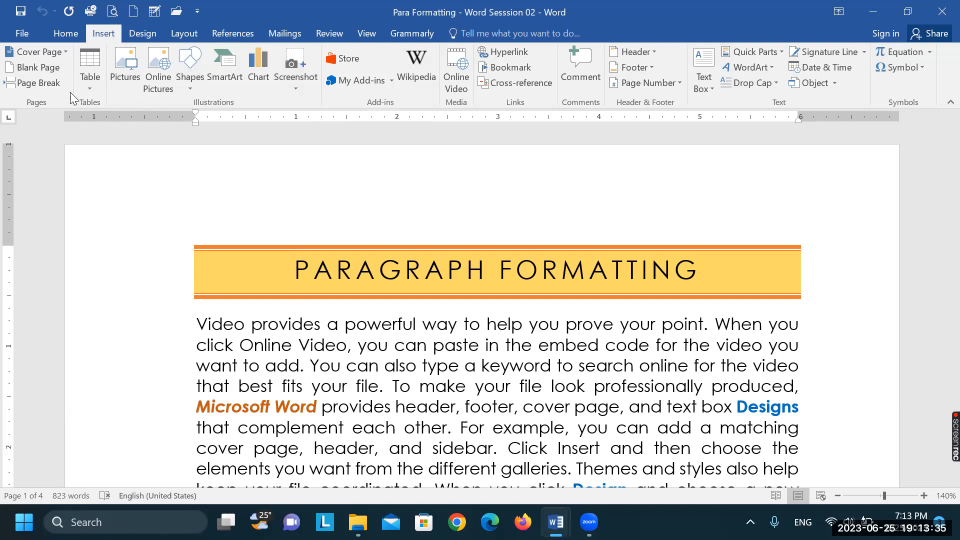
click(86, 86)
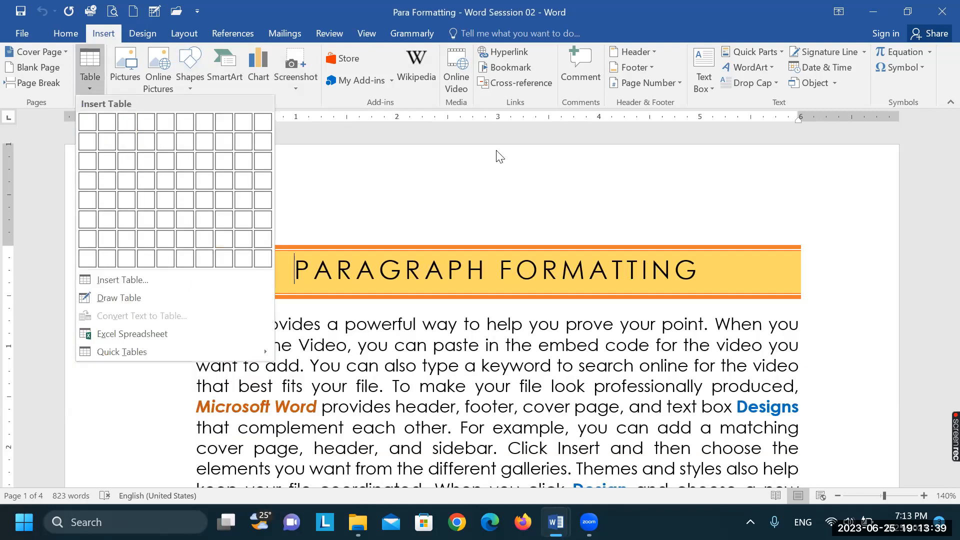
click(316, 106)
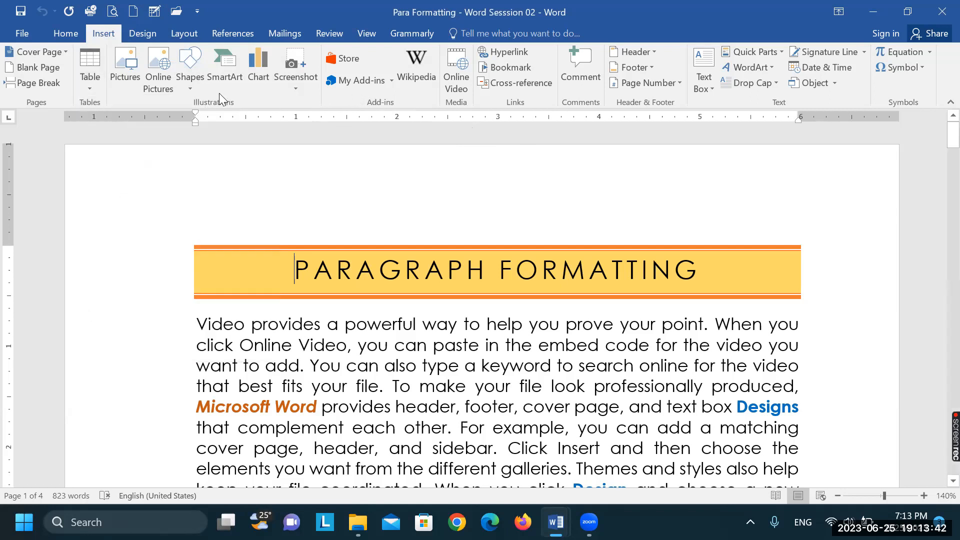
click(182, 82)
click(183, 90)
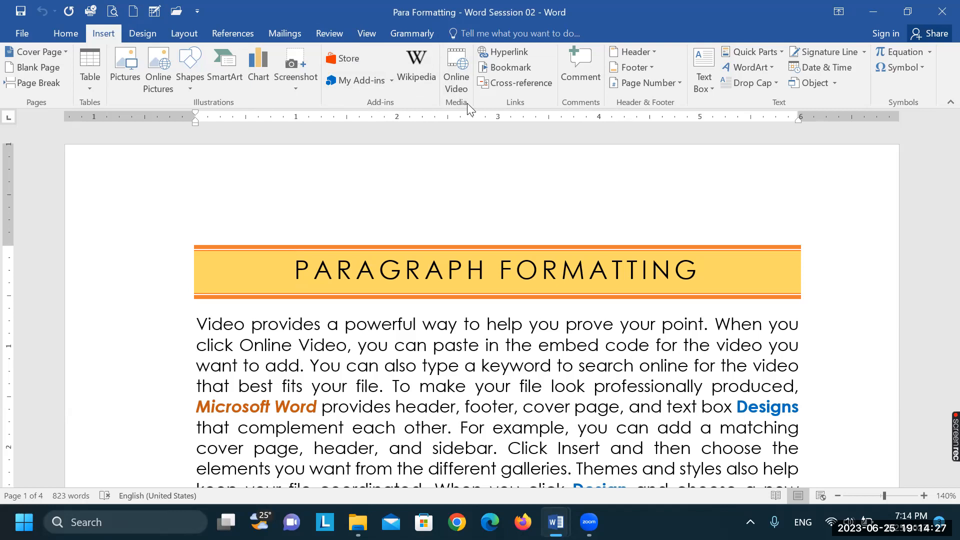
click(455, 70)
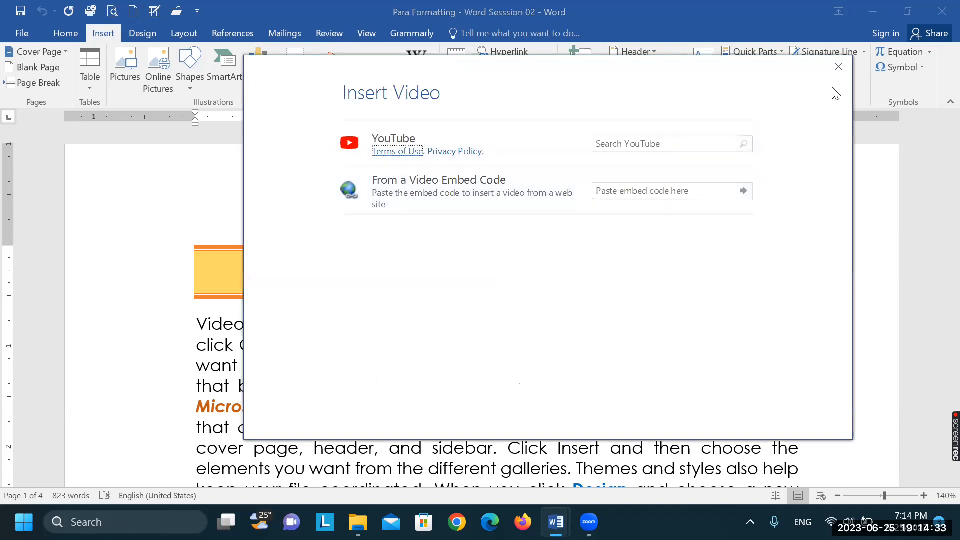
click(838, 67)
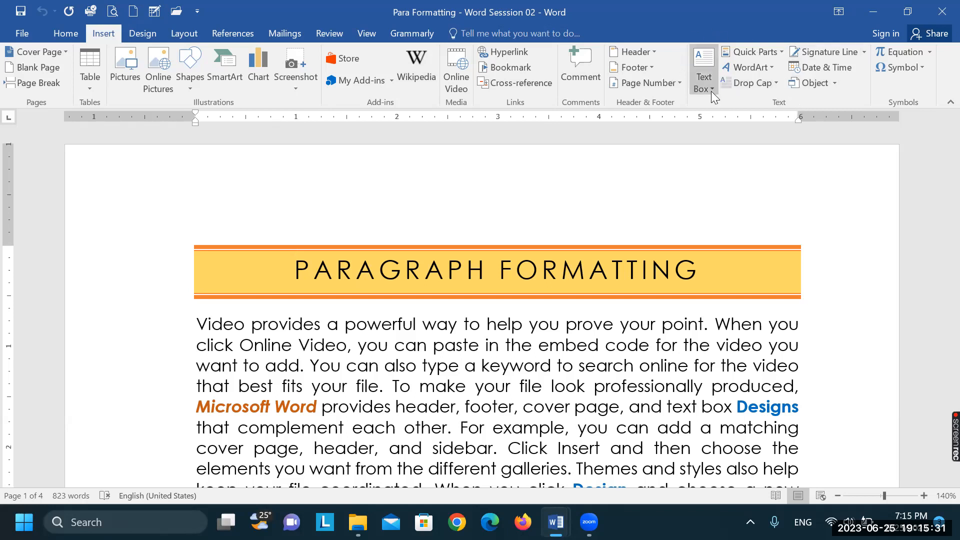
click(773, 69)
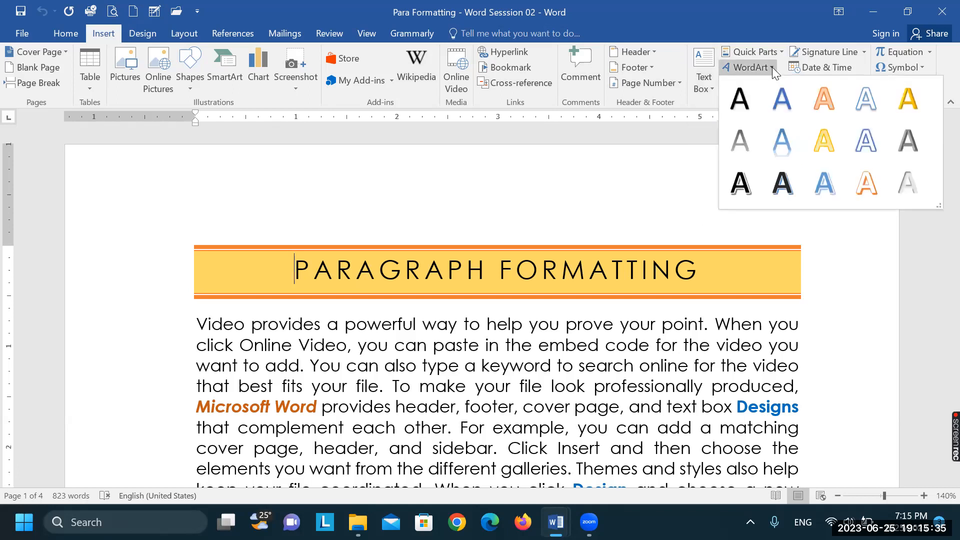
click(767, 23)
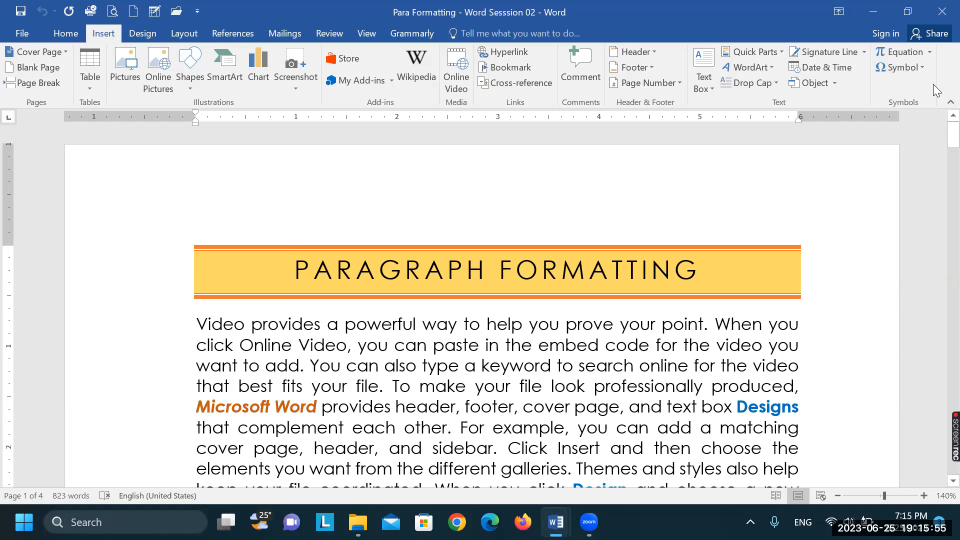
click(932, 53)
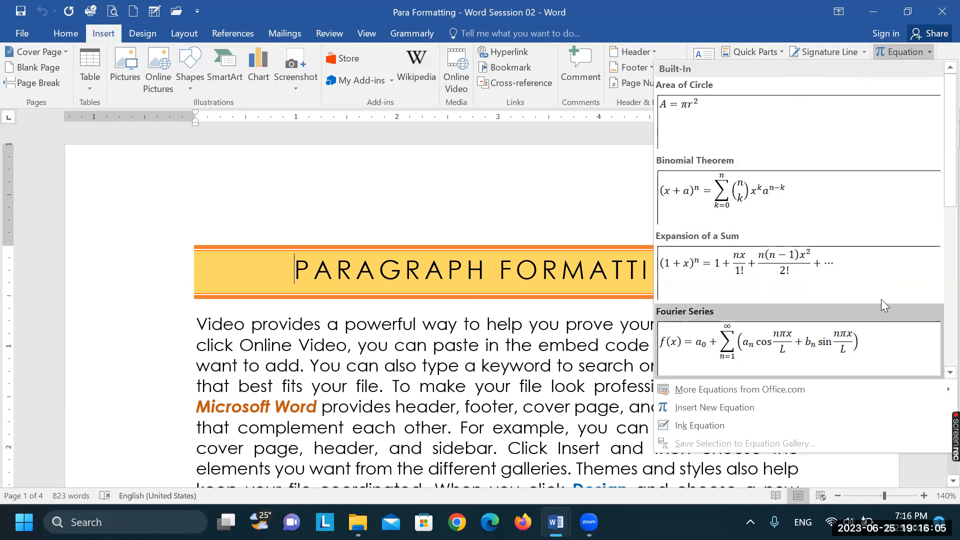
click(587, 364)
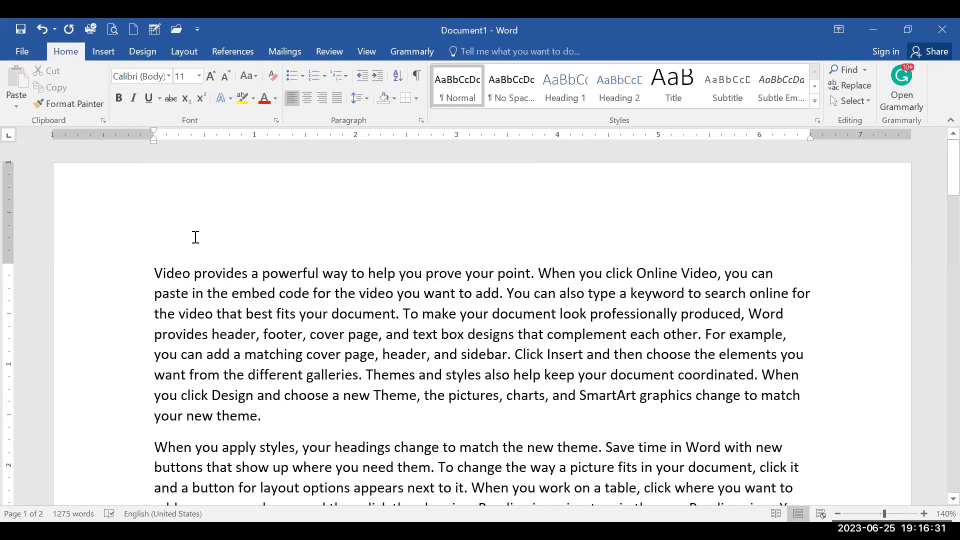
Add the line "Leeson 03" as its own paragraph above the first body paragraph of the practice document.
text(Leeson)
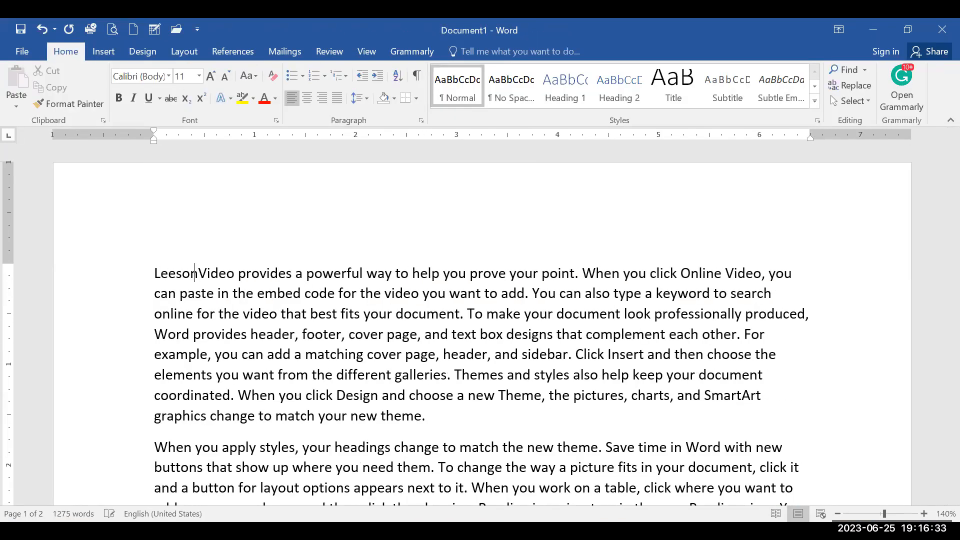
text( 03)
key(Return)
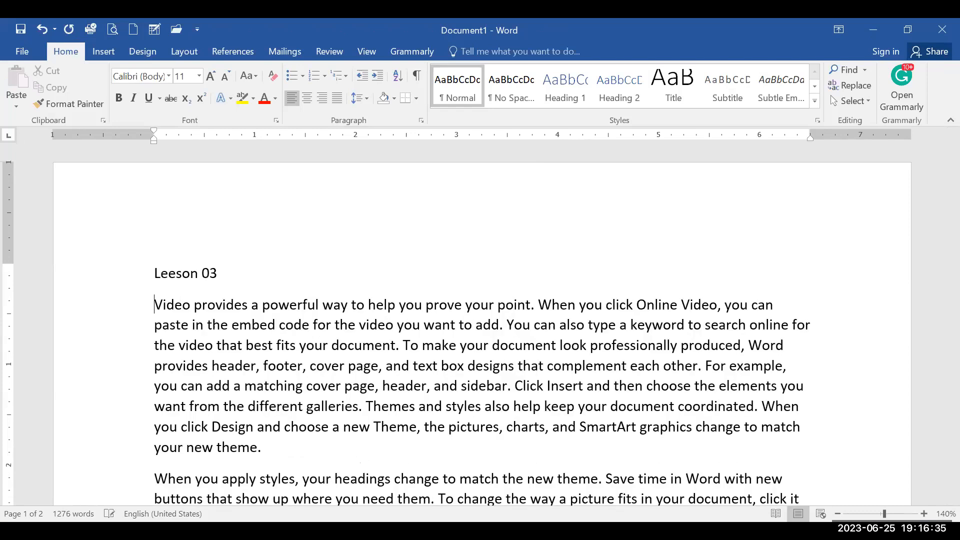
click(116, 275)
click(212, 325)
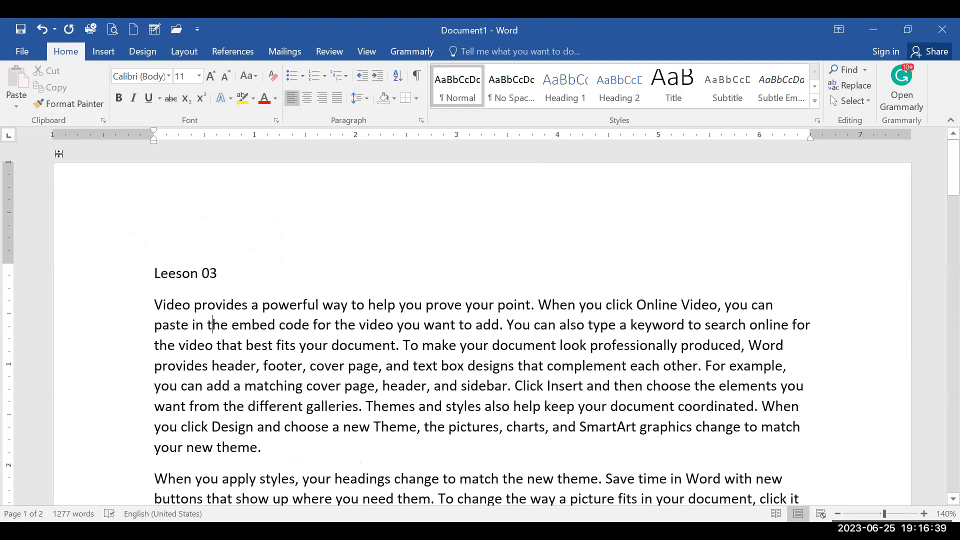
Place the insertion point after the "V" that starts the first body paragraph and open the picture chooser for files on this computer.
click(108, 52)
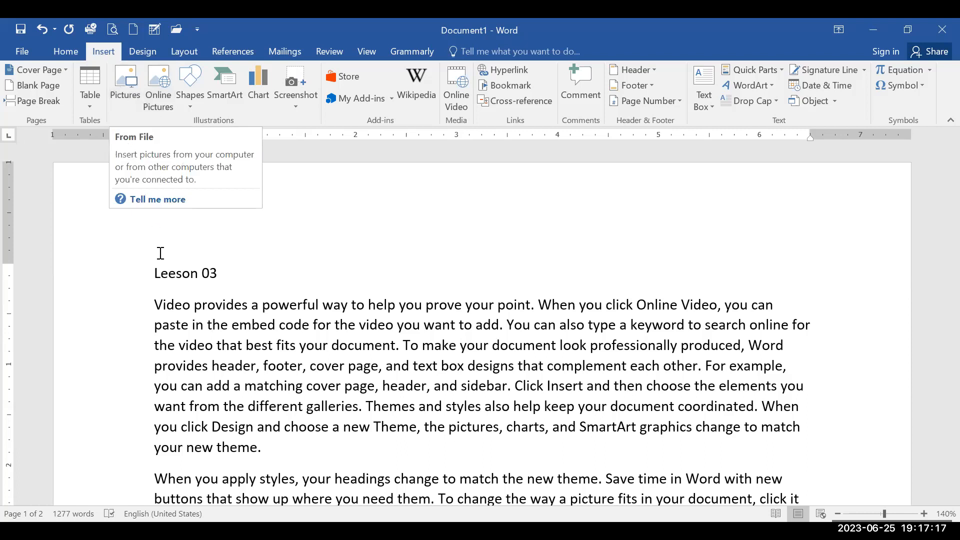
click(166, 273)
click(163, 304)
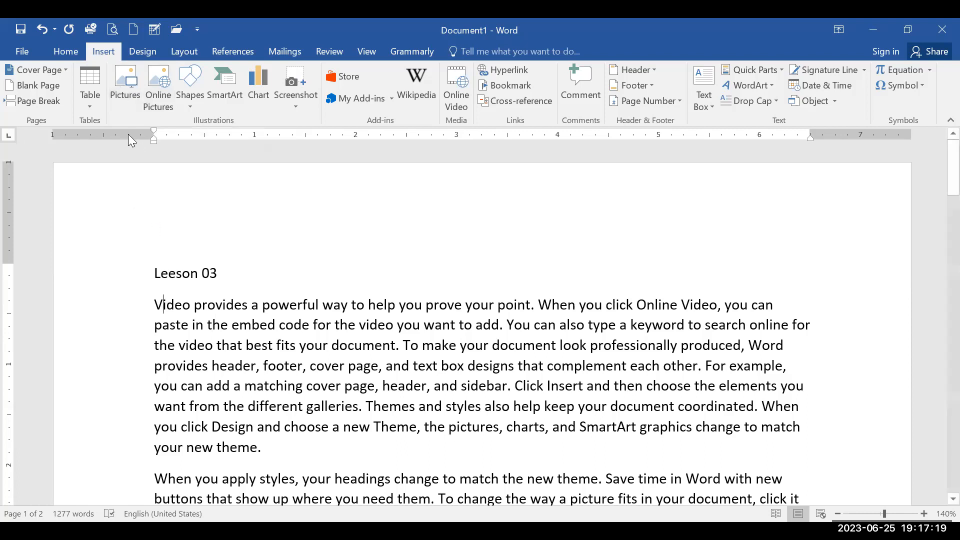
click(131, 113)
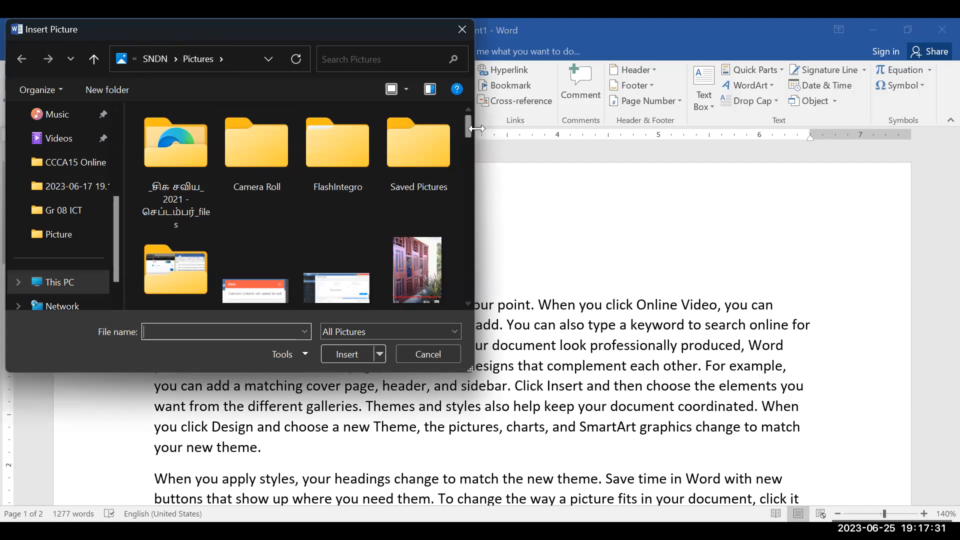
drag(461, 127, 481, 289)
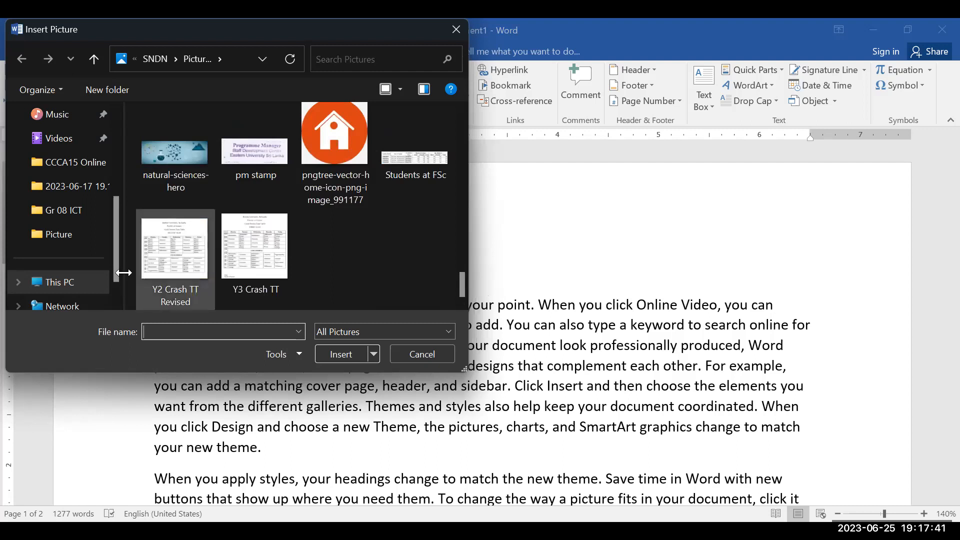
Browse to the BIT Files folder on drive C and select the picture IMG_20220125_121459 without inserting it.
click(50, 288)
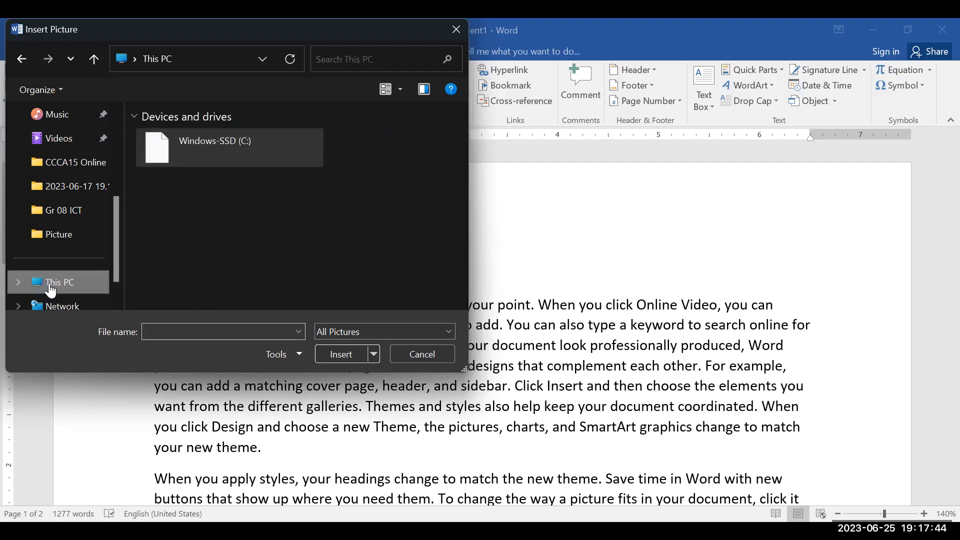
double_click(243, 155)
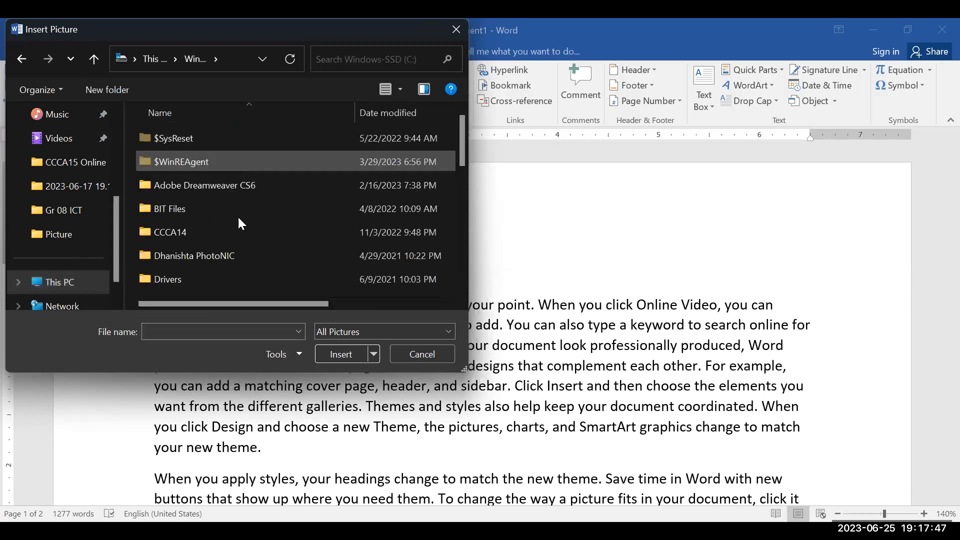
double_click(197, 209)
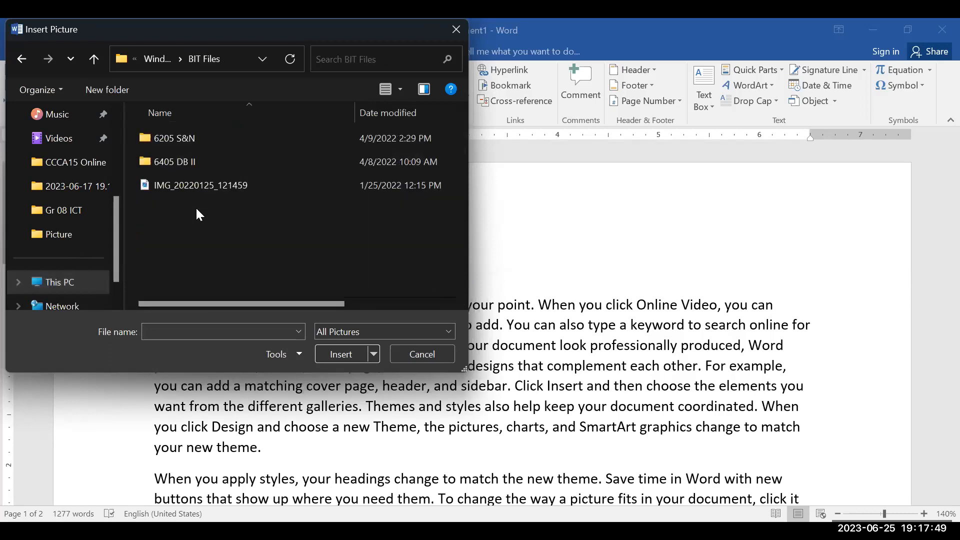
click(240, 189)
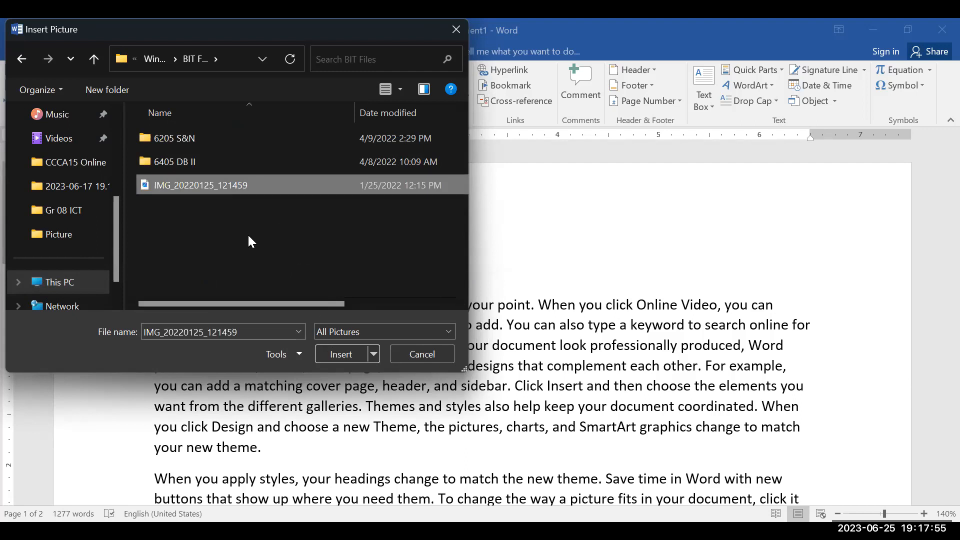
click(18, 57)
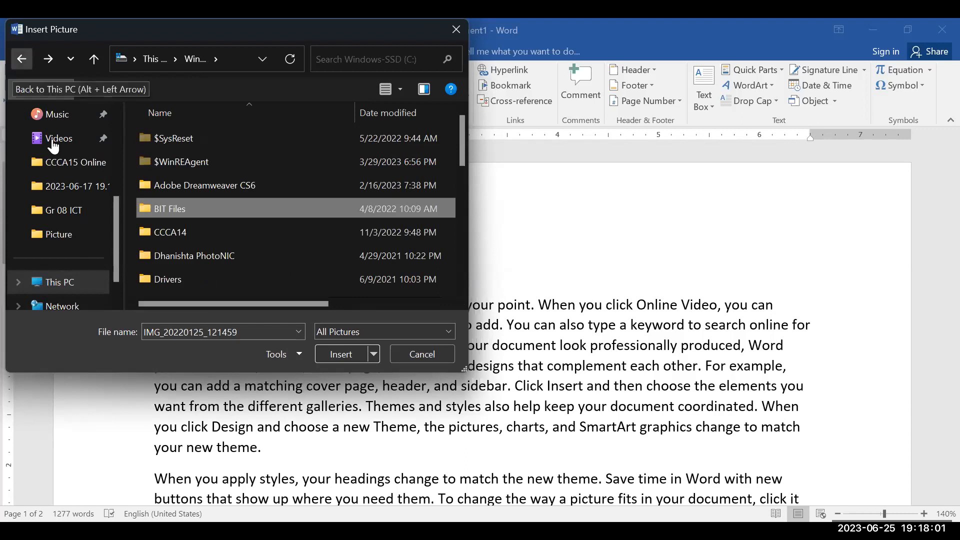
Insert image1 from the Picture folder into the first body paragraph.
click(77, 235)
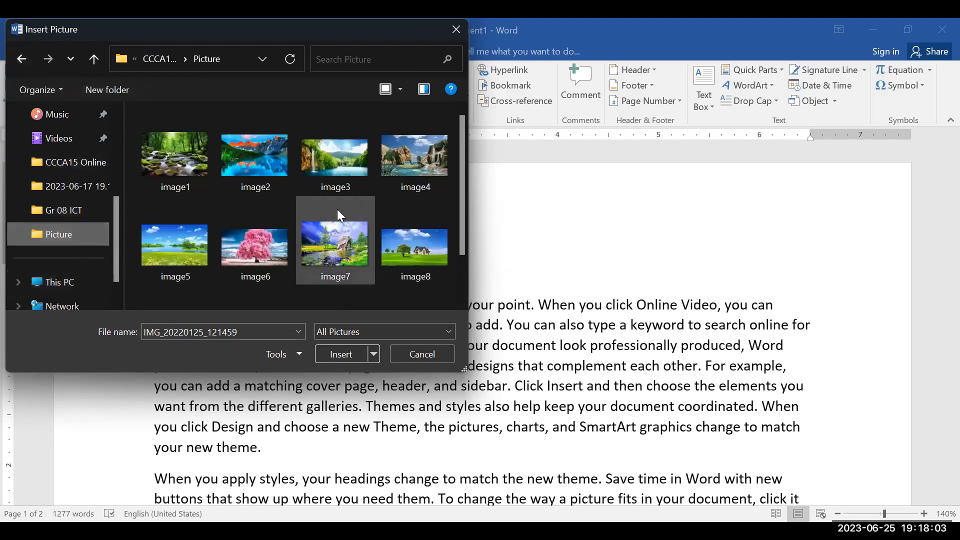
click(204, 156)
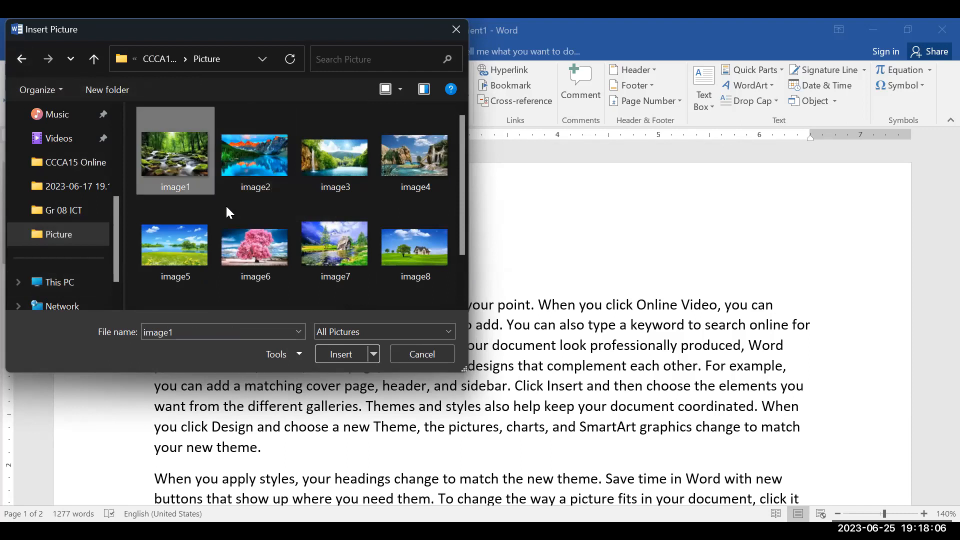
click(339, 355)
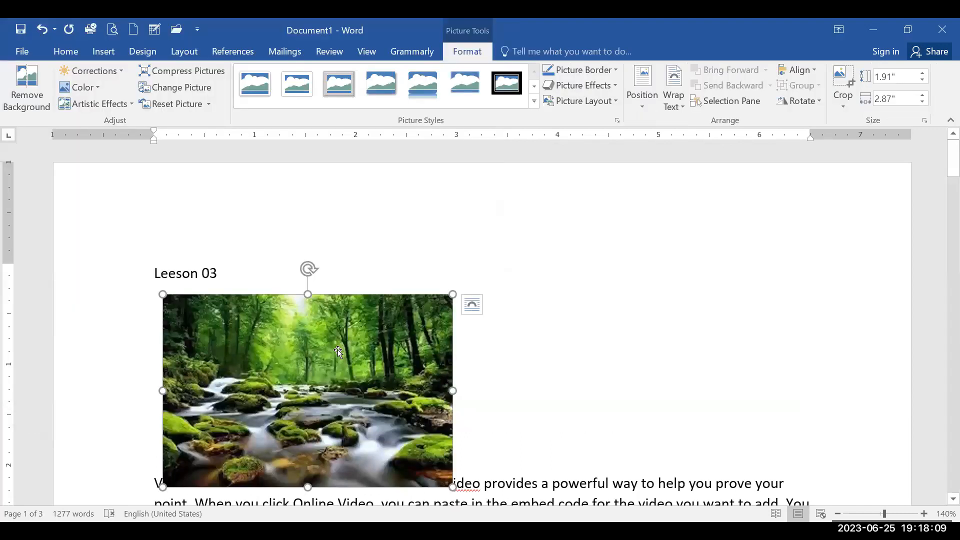
Move the inserted forest picture into the word "video" on the third line of the first body paragraph.
scroll(340, 350, down, 3)
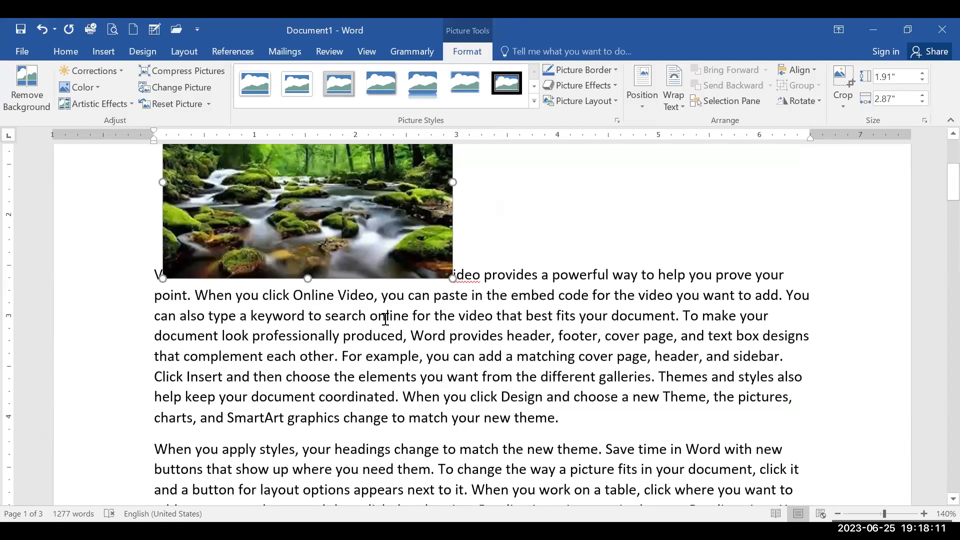
scroll(376, 256, down, 1)
scroll(376, 256, up, 2)
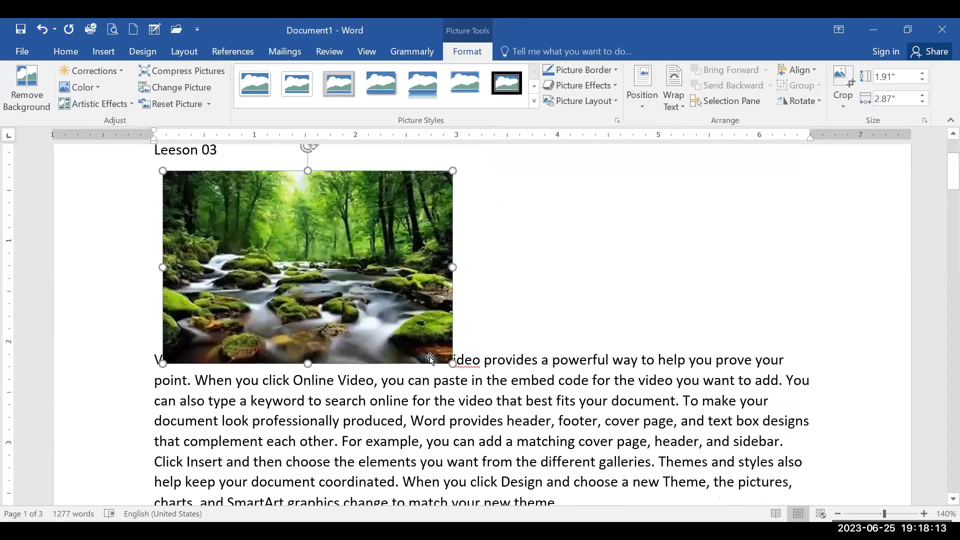
drag(382, 295, 487, 400)
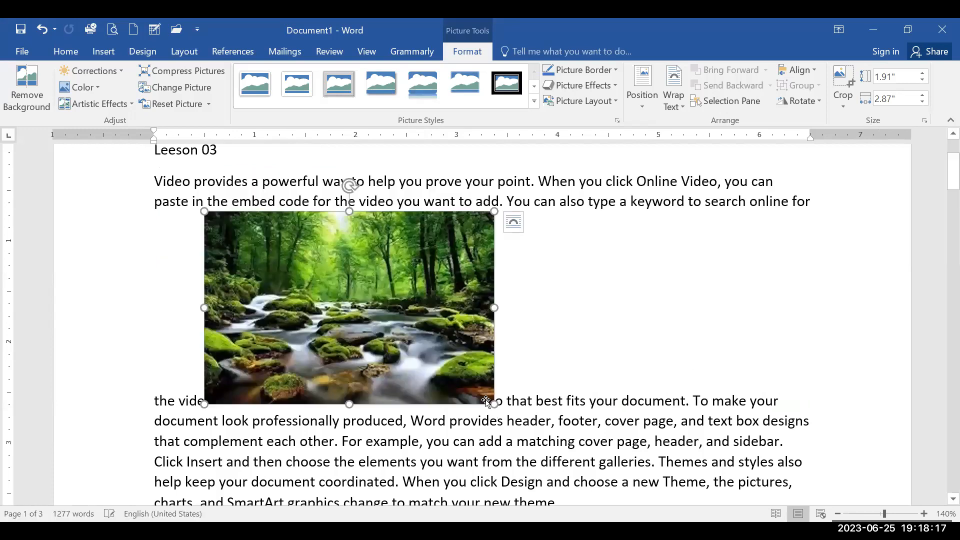
click(572, 330)
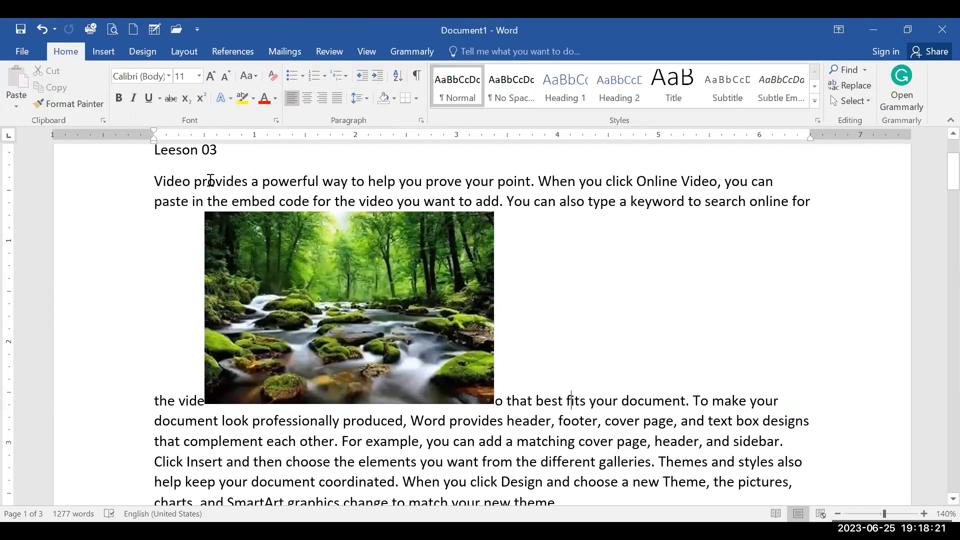
Move the picture along its text line to after "To", and then back to between "best" and "fits".
click(182, 403)
click(478, 386)
drag(477, 386, 705, 389)
click(512, 441)
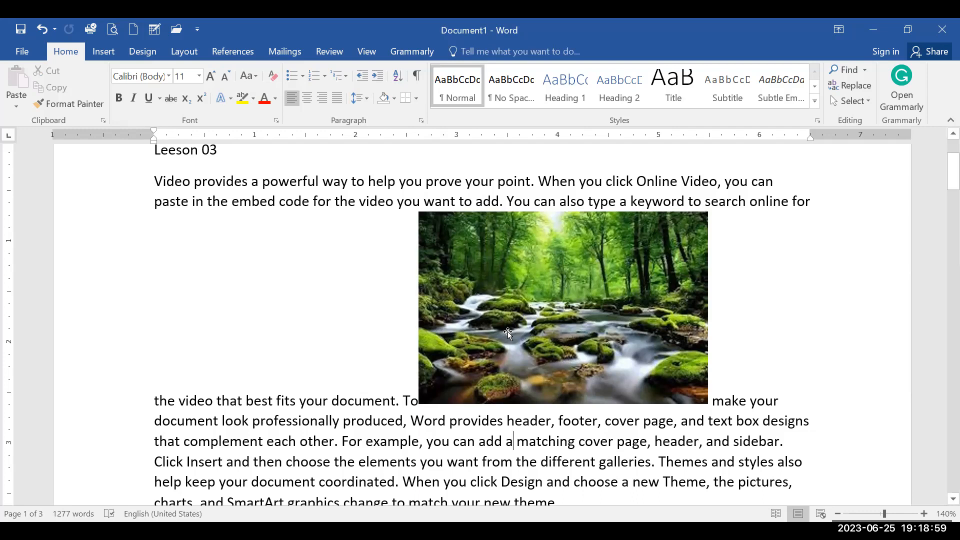
drag(508, 332, 277, 364)
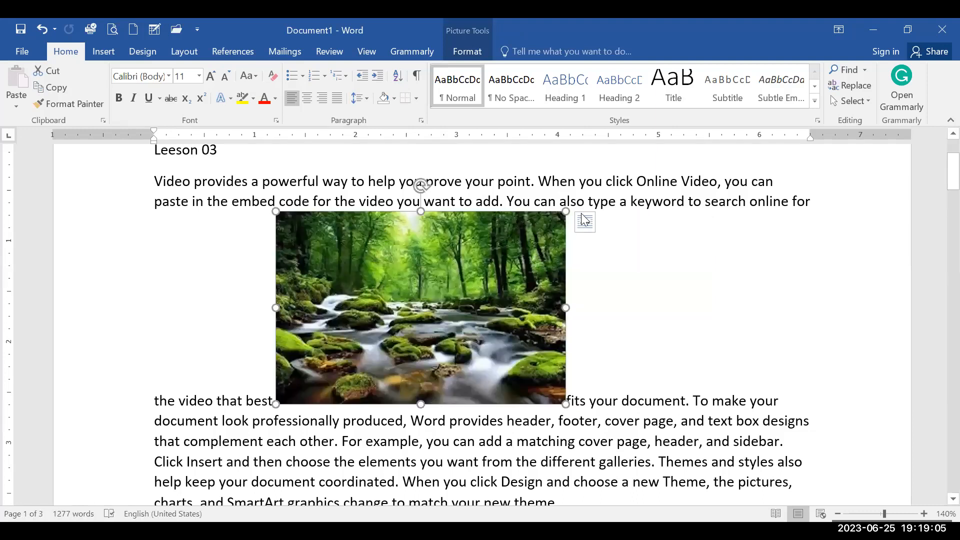
Shrink the picture proportionally from a corner, and then enlarge it to slightly more than the full text width.
drag(566, 211, 434, 259)
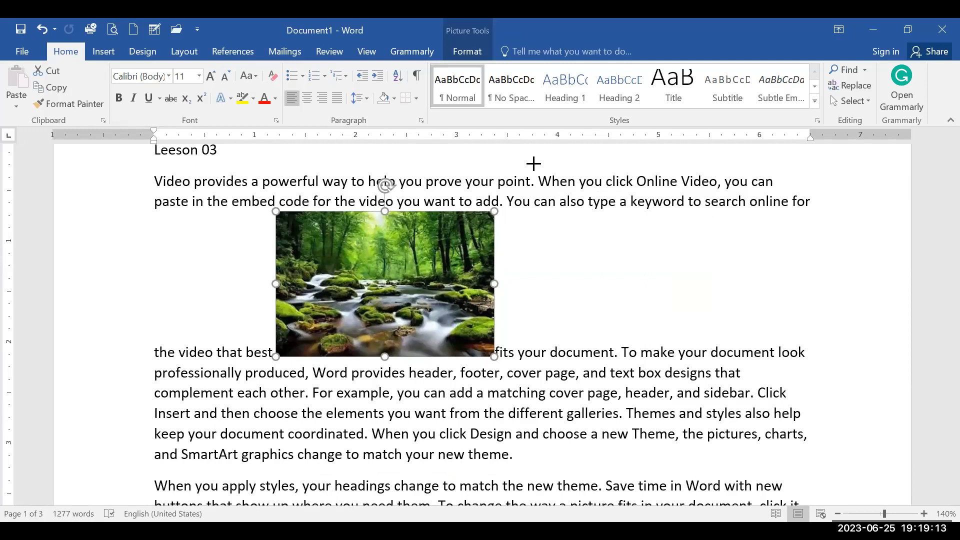
key(ctrl+z)
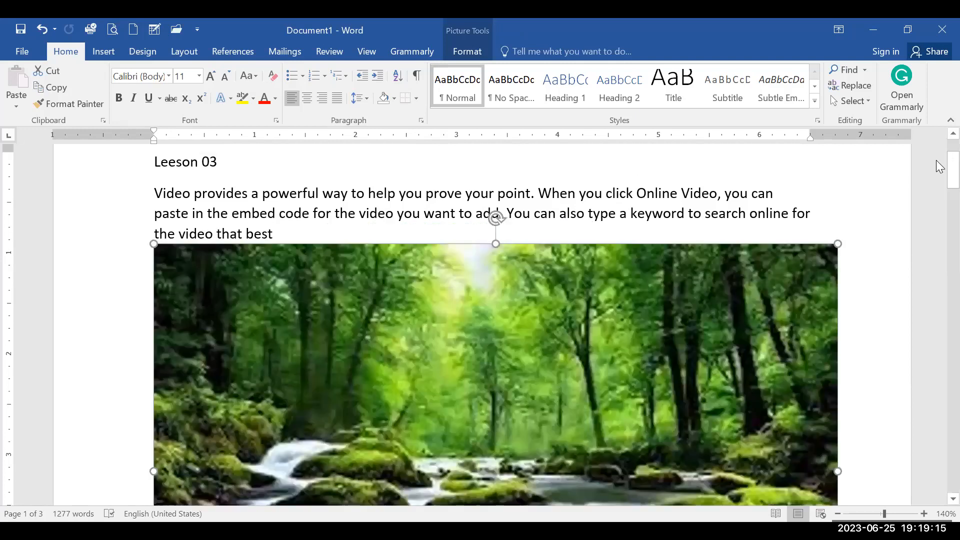
scroll(940, 167, down, 3)
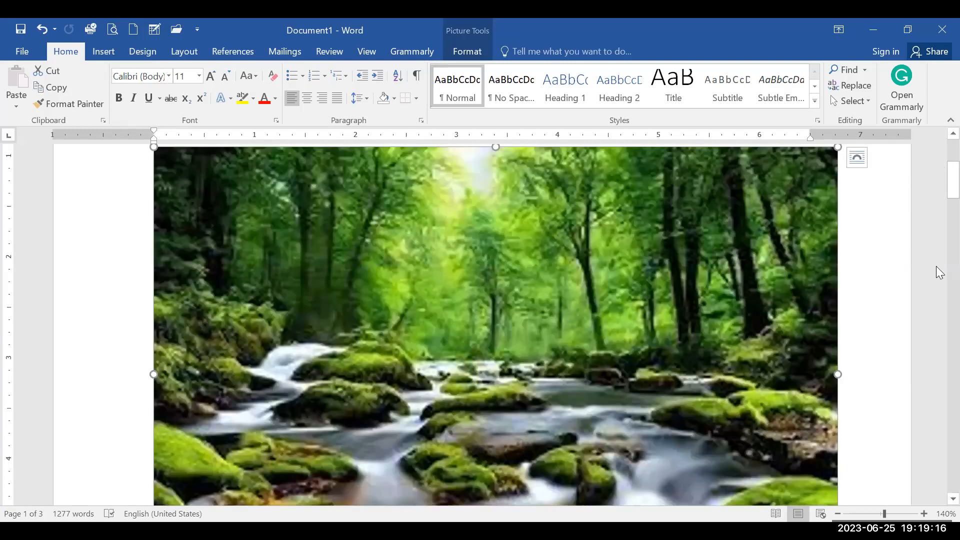
click(877, 292)
right_click(876, 292)
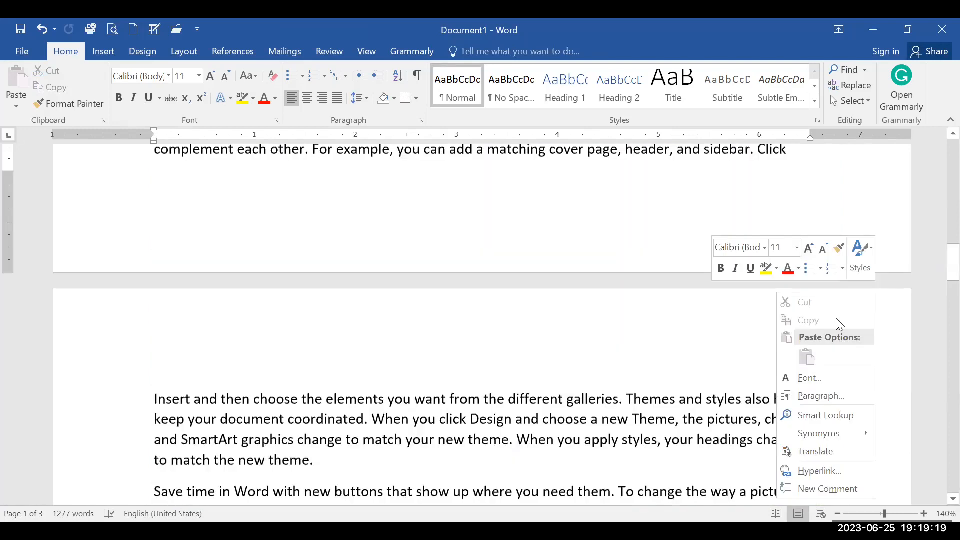
Shrink the forest picture proportionally to about four fifths of the text width, and then narrow it from its side.
scroll(597, 362, up, 5)
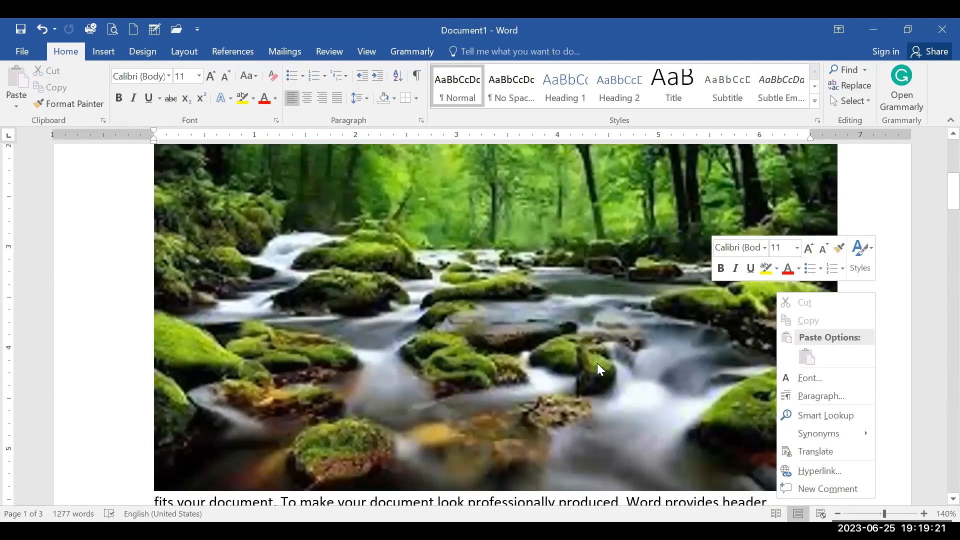
key(Escape)
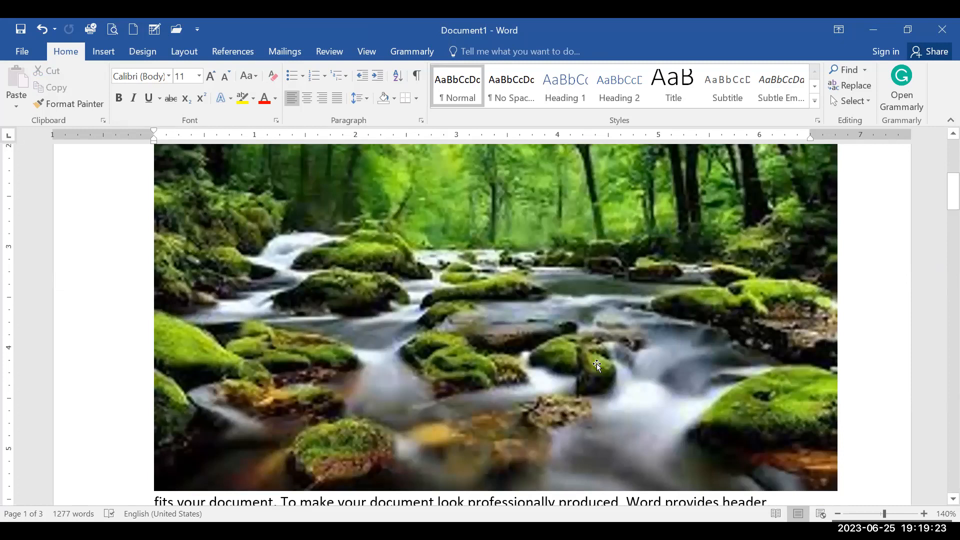
click(596, 364)
ctrl+scroll(599, 368, down, 1)
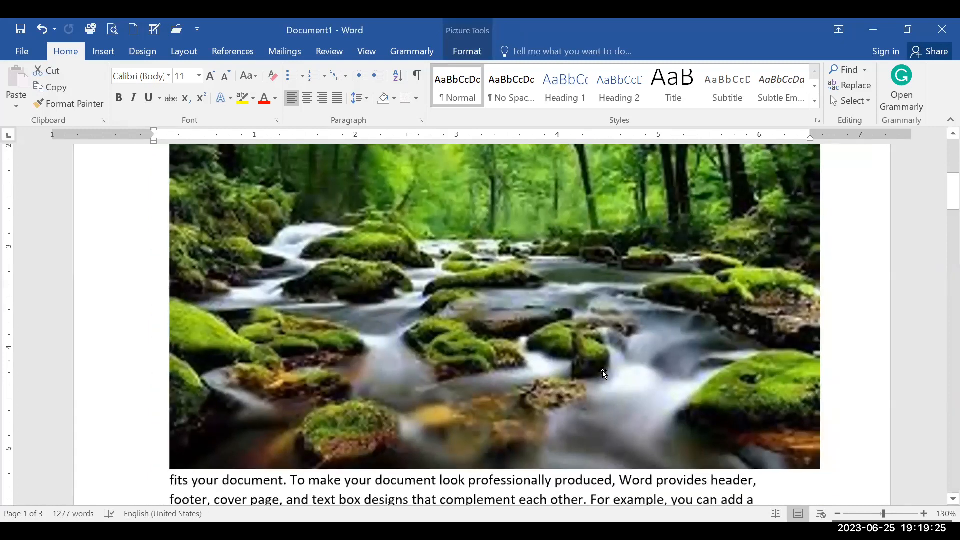
ctrl+scroll(602, 372, down, 2)
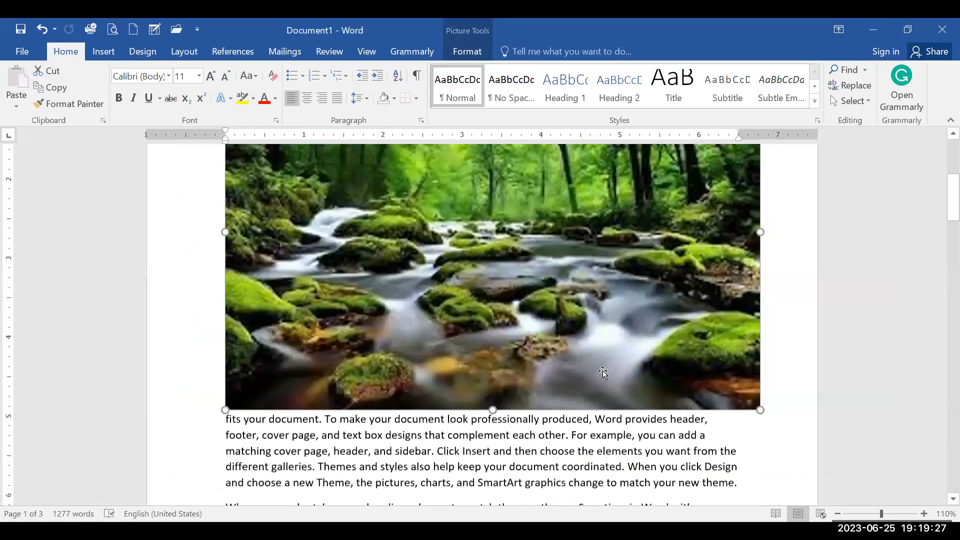
scroll(603, 373, up, 3)
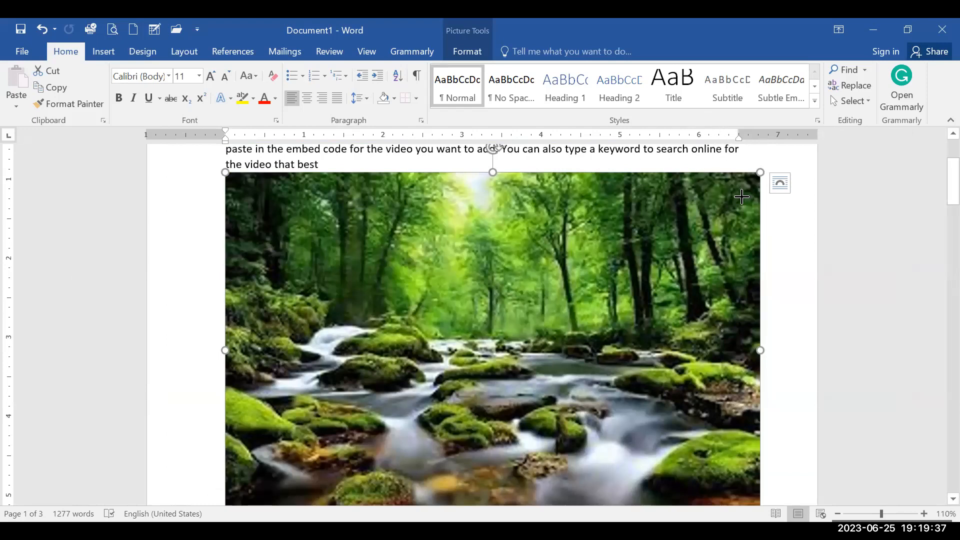
drag(638, 250, 638, 250)
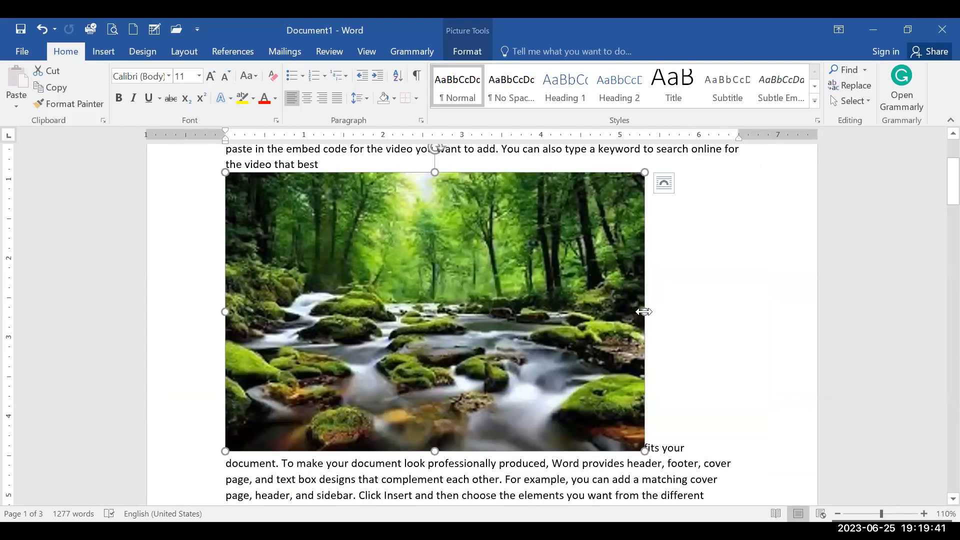
drag(578, 311, 606, 287)
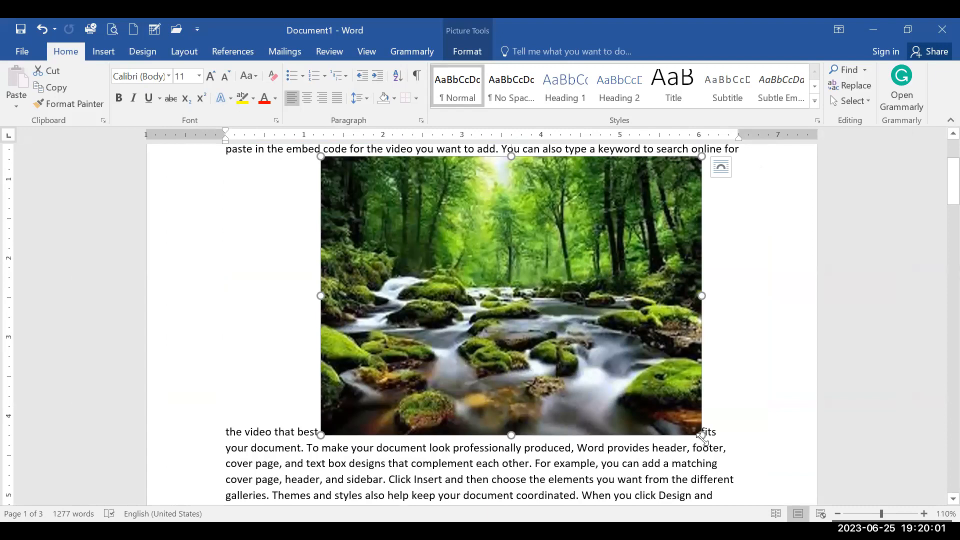
Reduce the picture further from a corner to a little over two fifths of the text width, and deselect it.
drag(701, 436, 592, 355)
drag(528, 309, 532, 311)
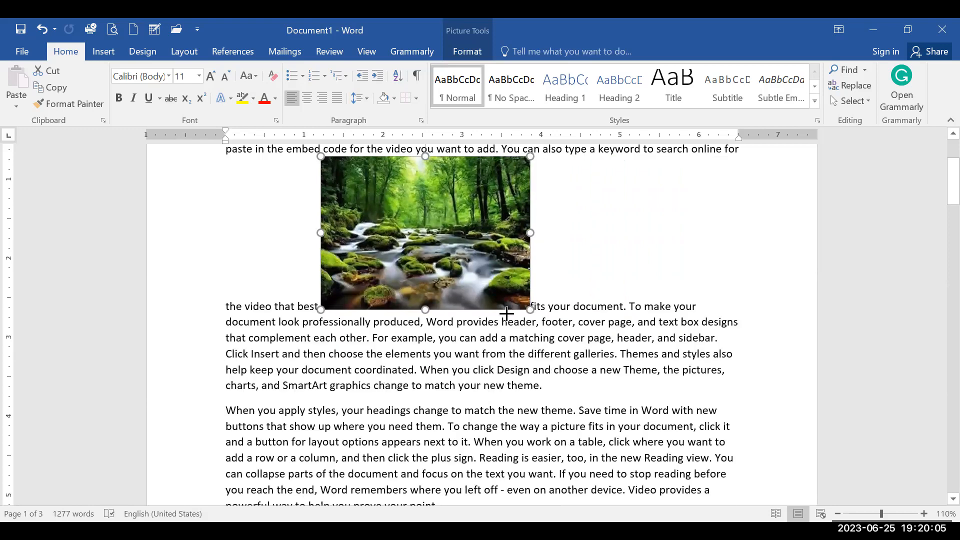
click(602, 302)
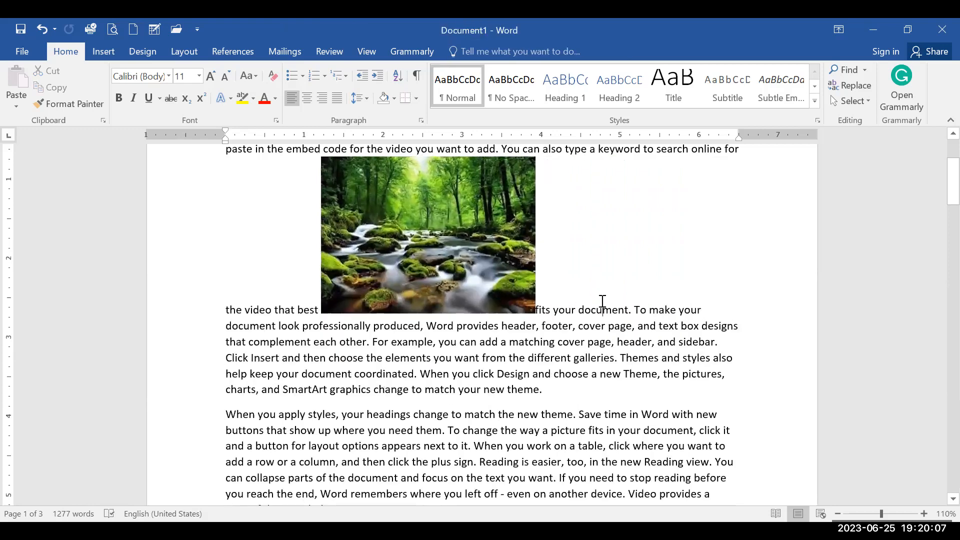
Set the picture's text wrapping to Square and move it to just right of centre in the first body paragraph.
scroll(602, 302, up, 1)
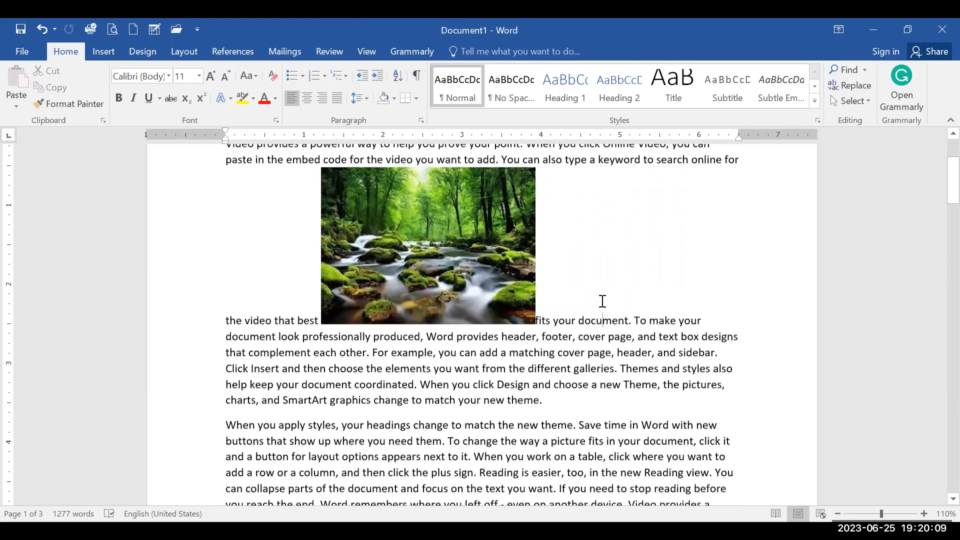
scroll(502, 289, up, 2)
click(503, 289)
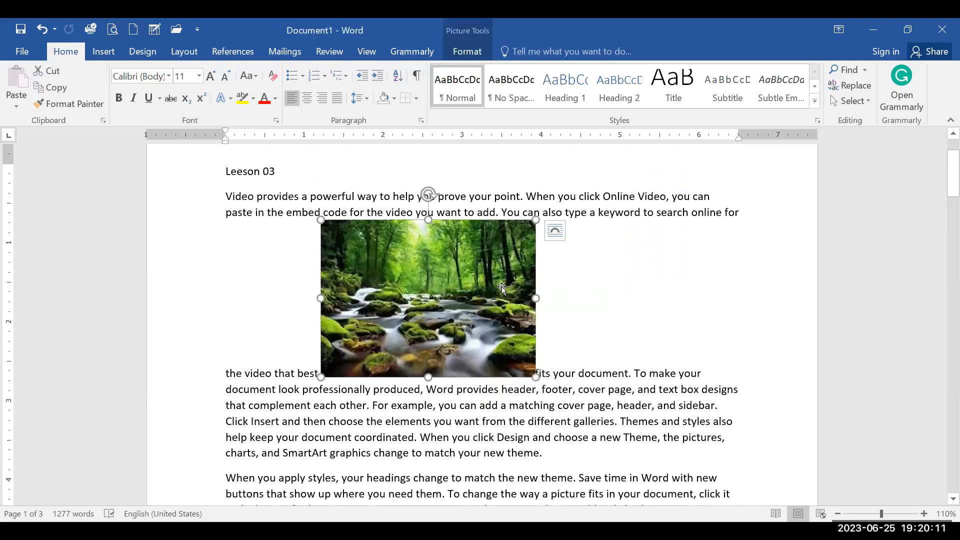
click(552, 230)
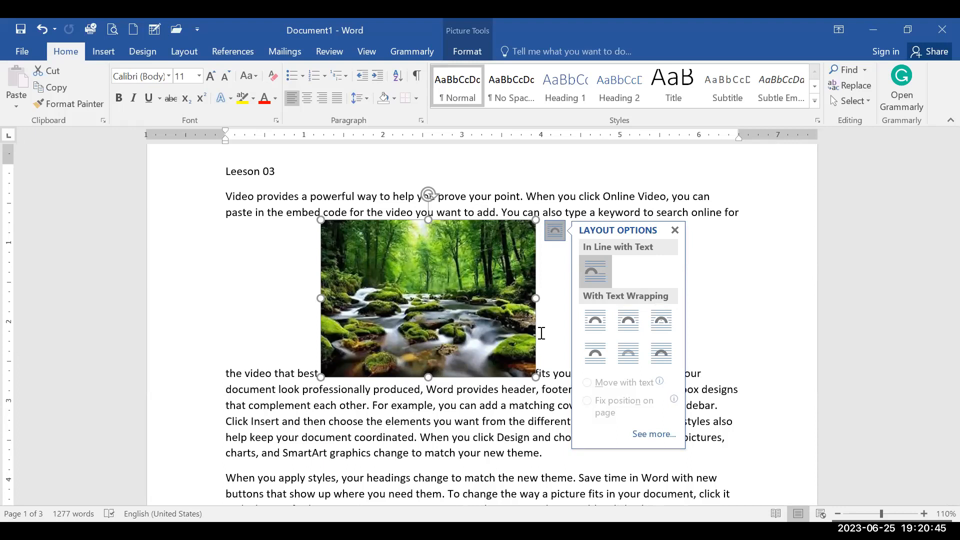
click(604, 321)
drag(392, 286, 423, 305)
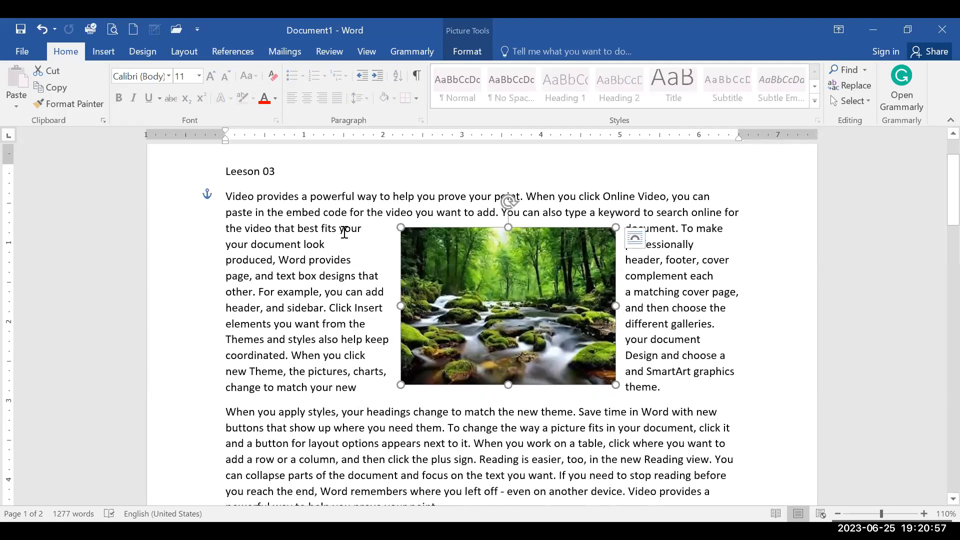
Justify the first body paragraph around the picture.
drag(344, 232, 379, 324)
click(379, 324)
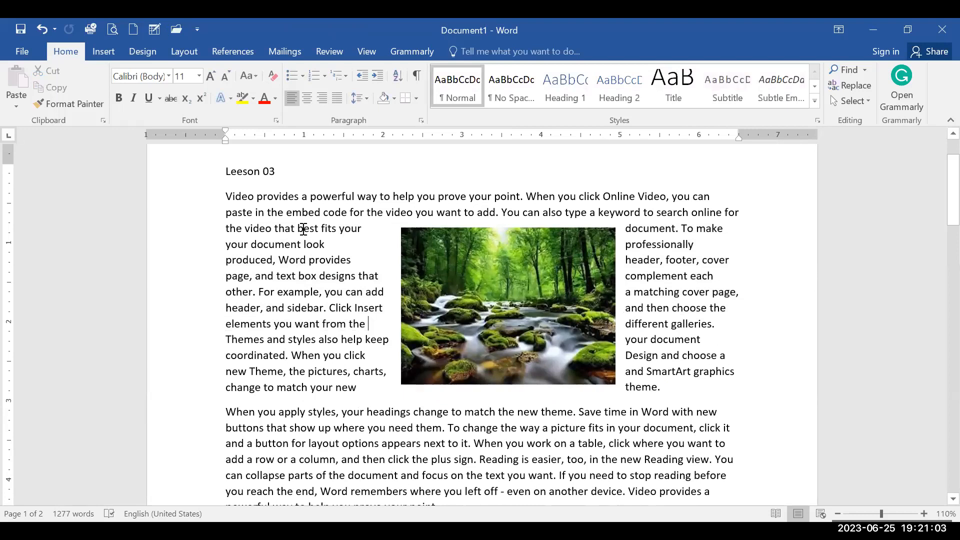
click(336, 98)
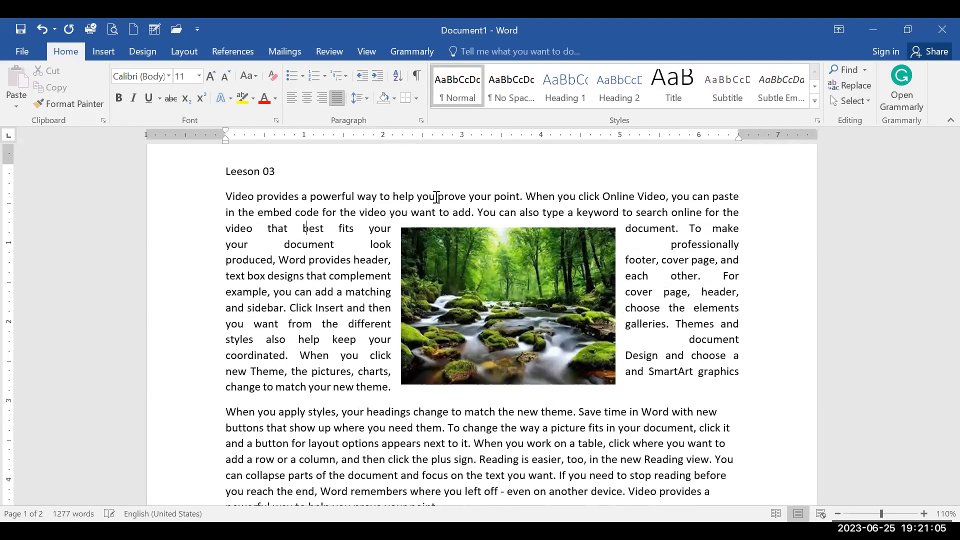
Move the picture around within the first body paragraph, finishing in its upper-right corner against the right margin.
mouse_move(497, 290)
mouse_down()
mouse_move(452, 319)
mouse_move(465, 288)
mouse_move(483, 285)
mouse_up()
drag(391, 323, 616, 262)
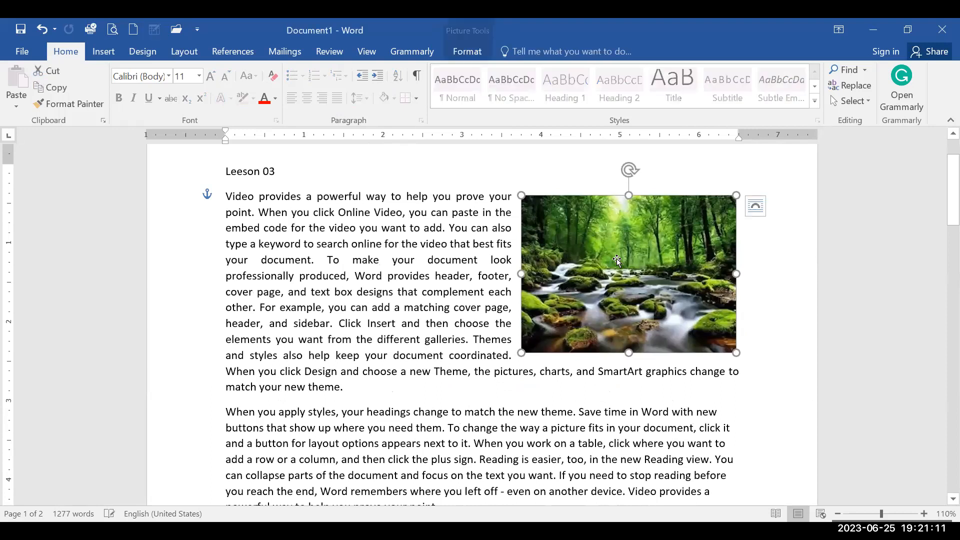
drag(582, 289, 441, 366)
drag(345, 374, 616, 259)
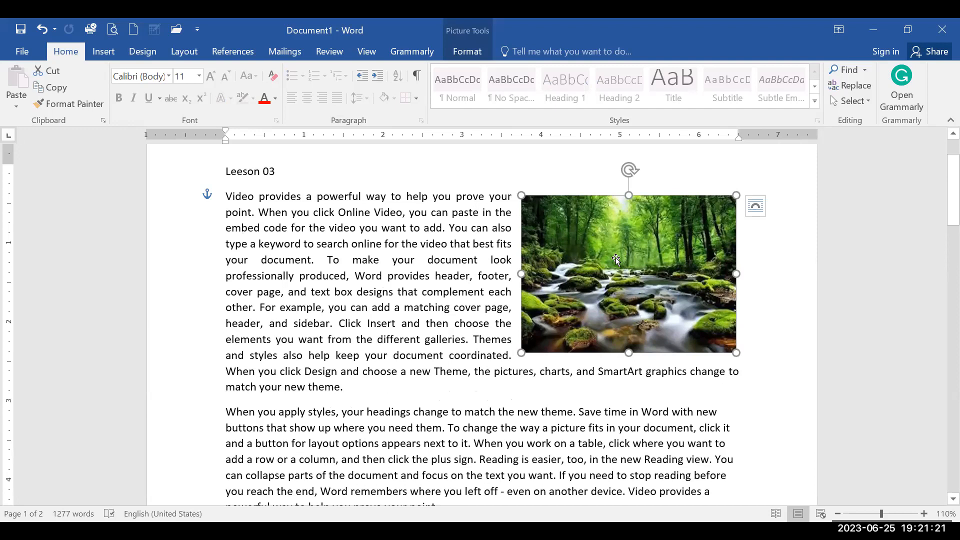
Change the forest picture's text wrapping to Tight and return to the paragraph text.
click(755, 207)
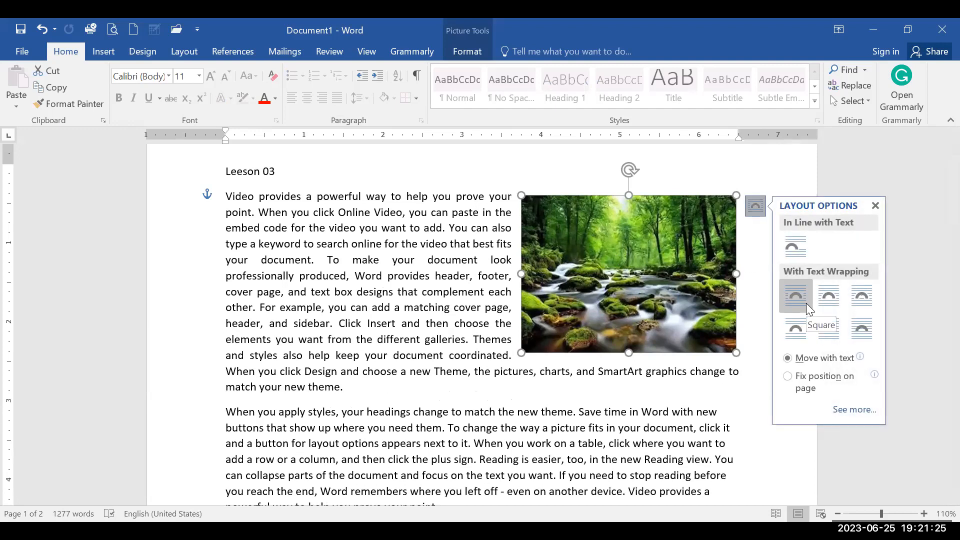
click(838, 304)
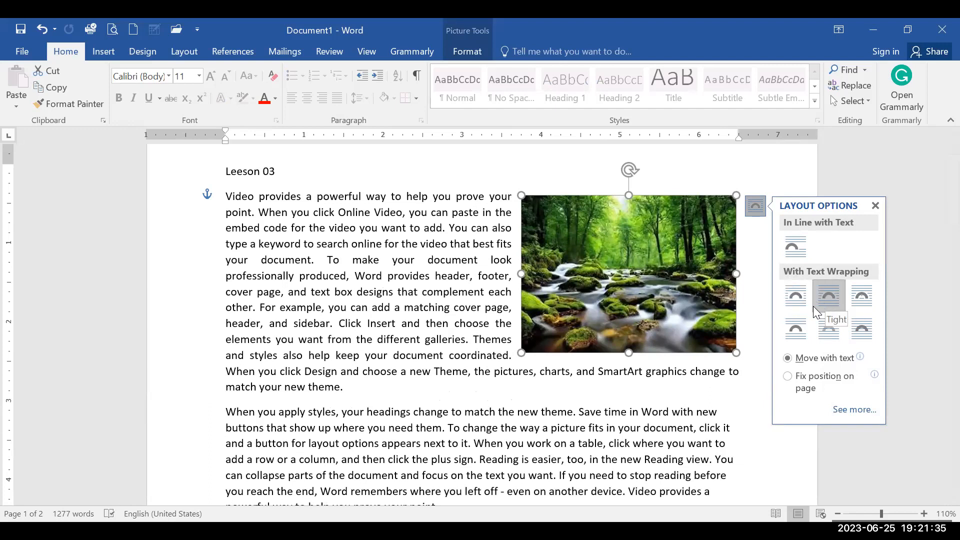
click(435, 244)
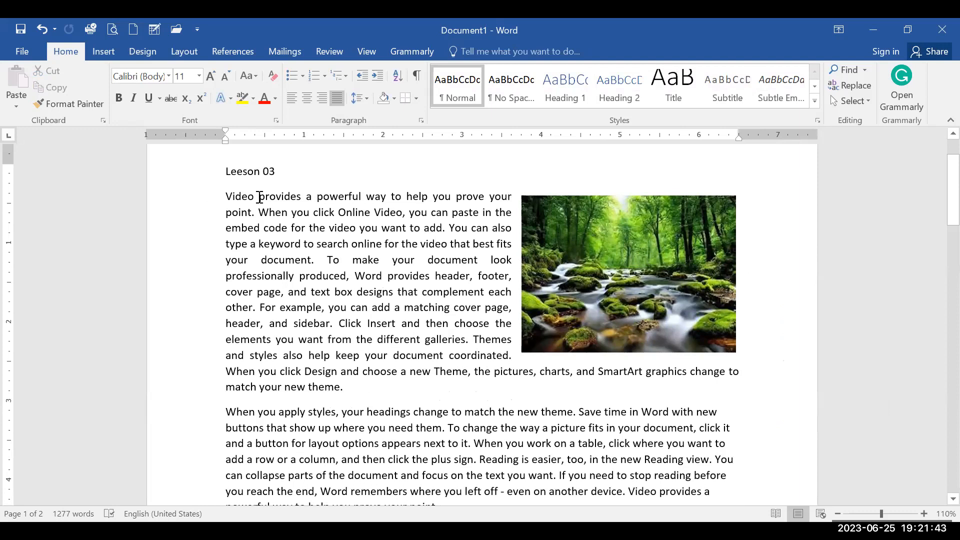
click(103, 52)
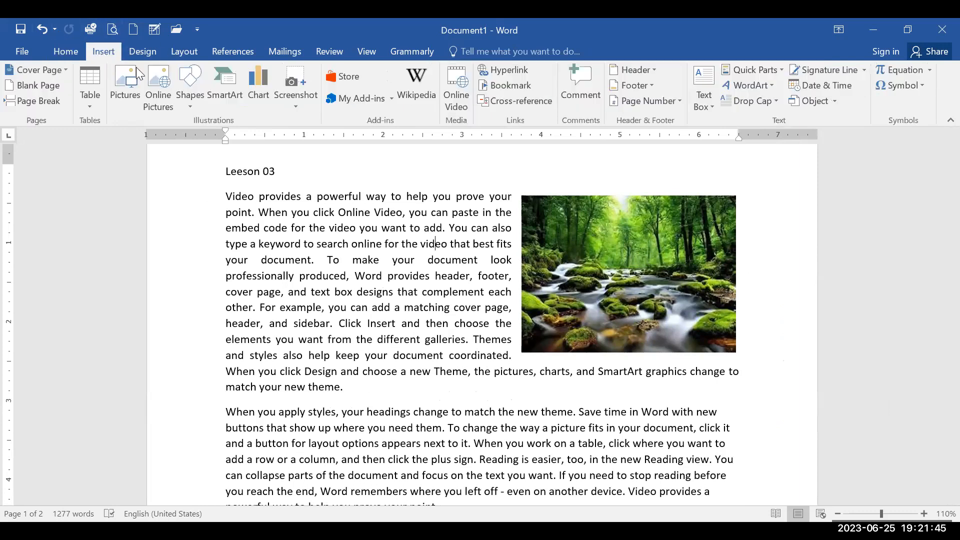
click(227, 99)
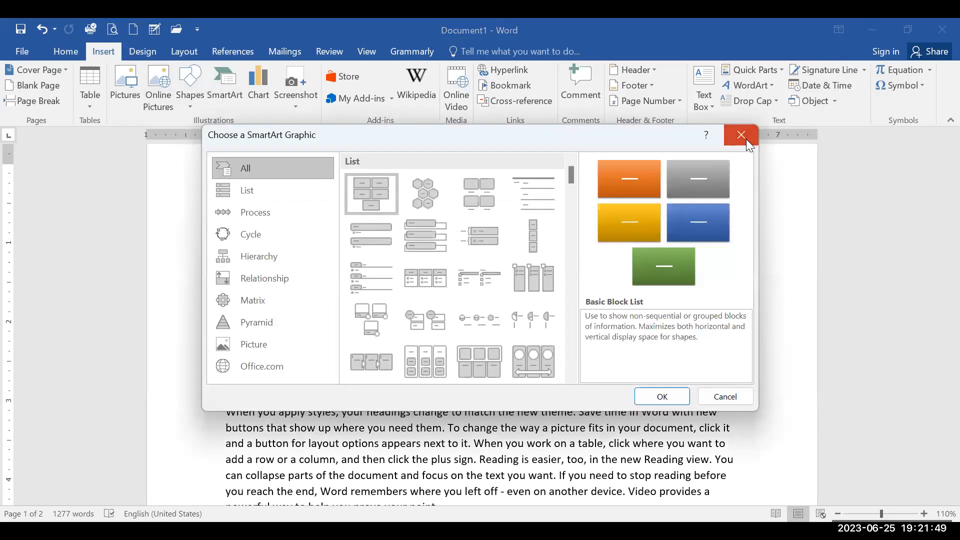
click(745, 139)
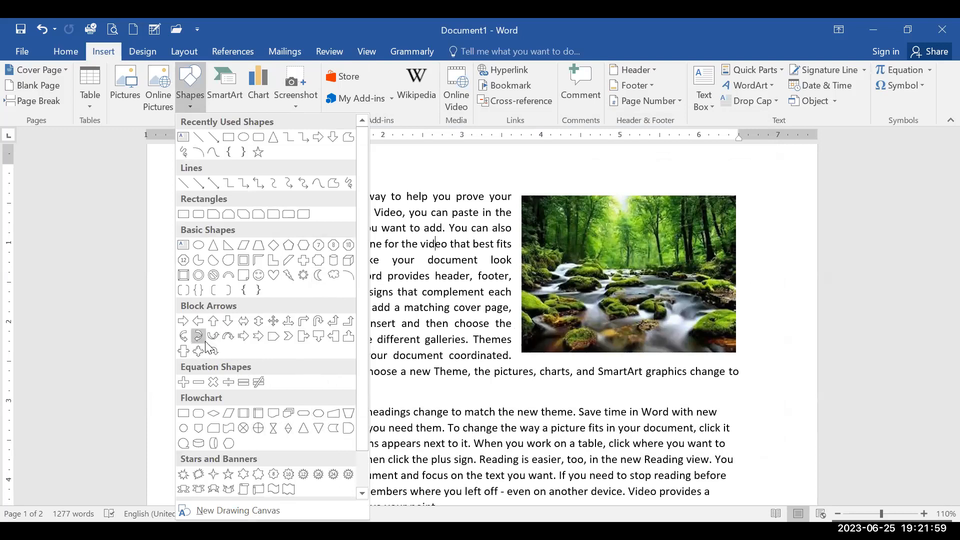
Draw a U-turn block arrow about 1.42" high and 2.82" wide, and move it onto the second body paragraph.
click(317, 323)
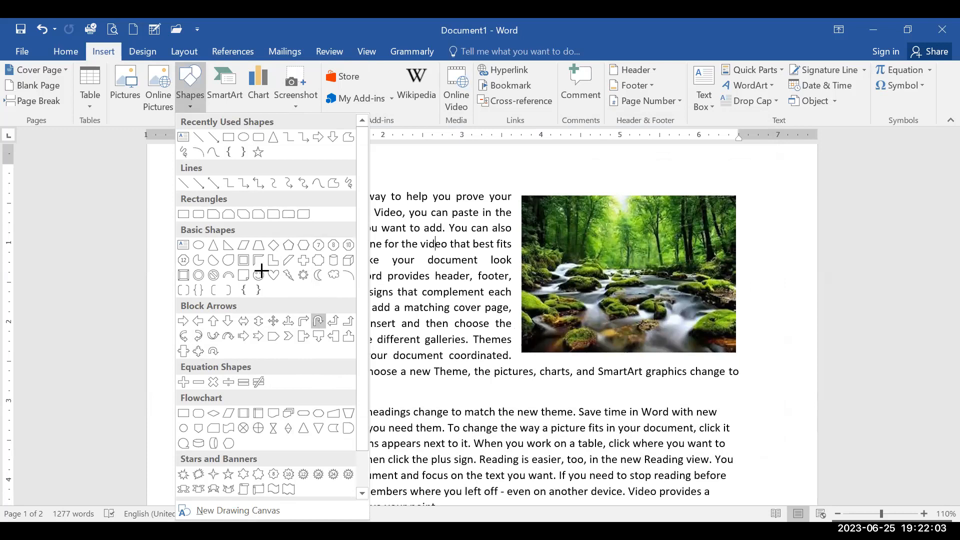
mouse_move(240, 273)
mouse_down()
mouse_move(391, 390)
mouse_move(450, 356)
mouse_move(463, 385)
mouse_up()
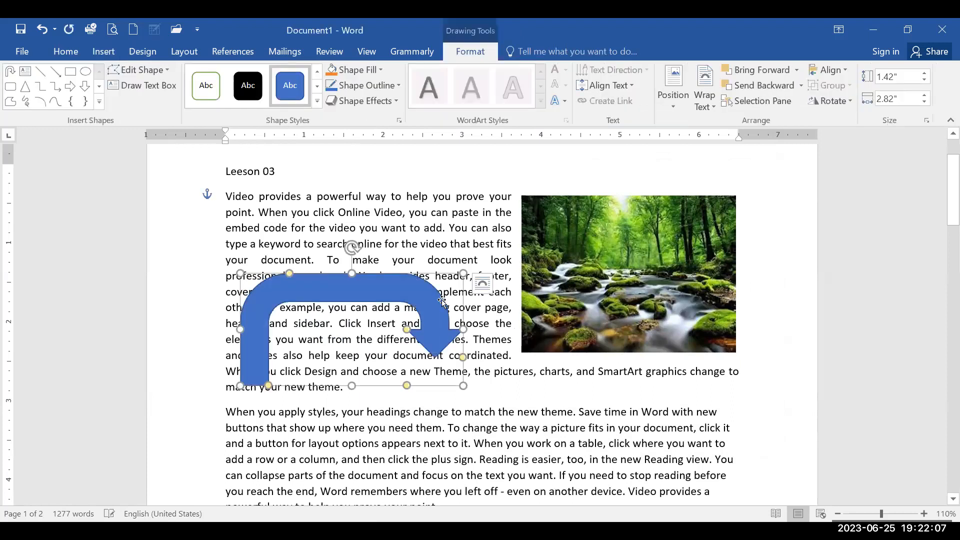
drag(440, 300, 625, 428)
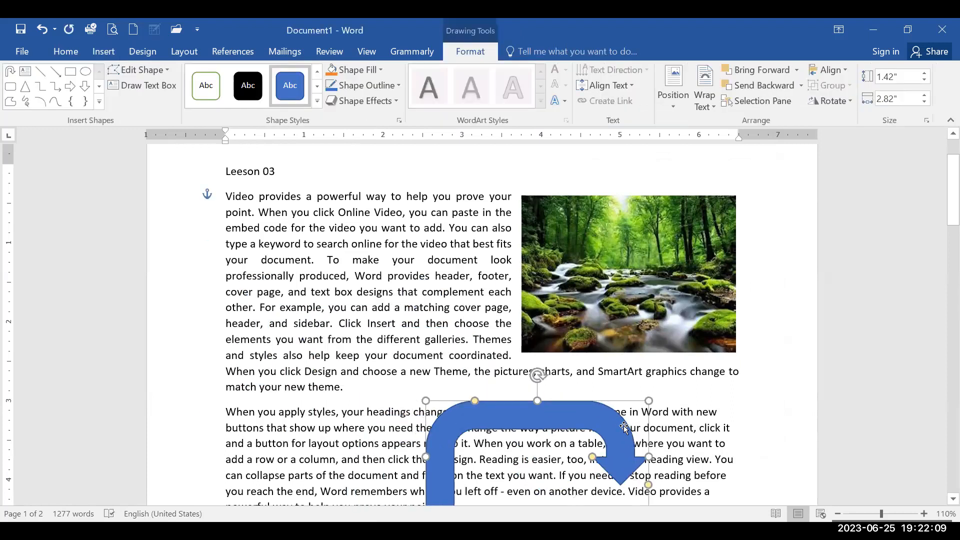
Set the U-turn arrow's text wrapping to Square.
scroll(670, 320, down, 3)
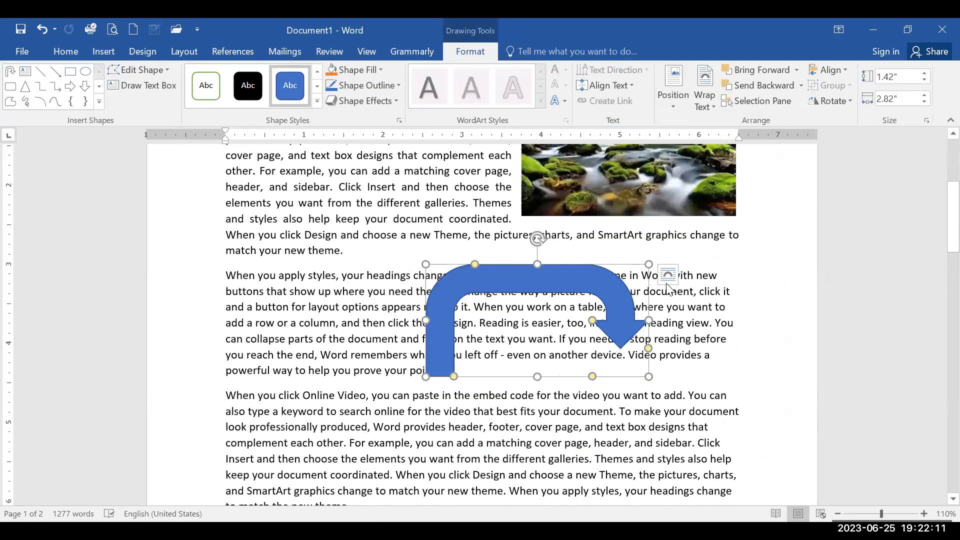
click(667, 280)
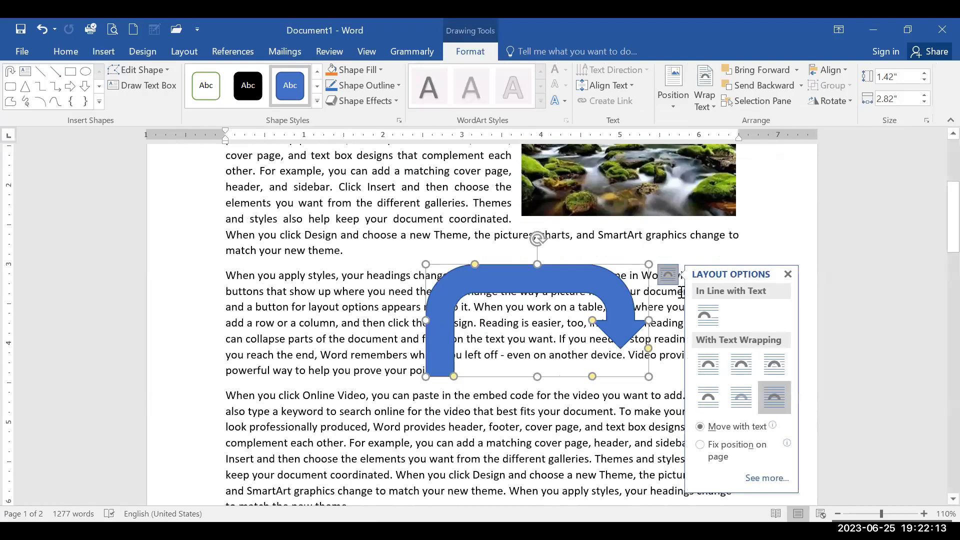
click(720, 368)
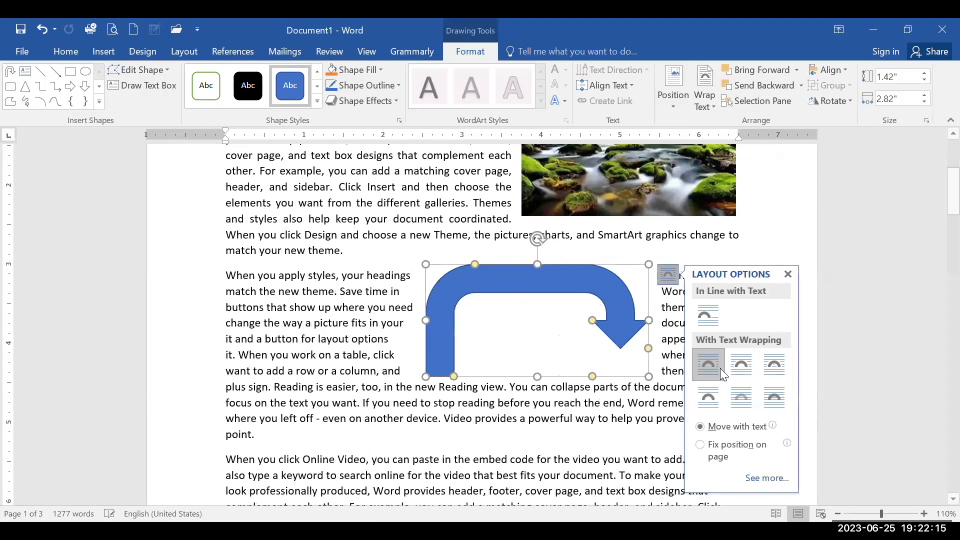
Justify the second body paragraph and nudge the U-turn arrow slightly right and down within it.
click(400, 355)
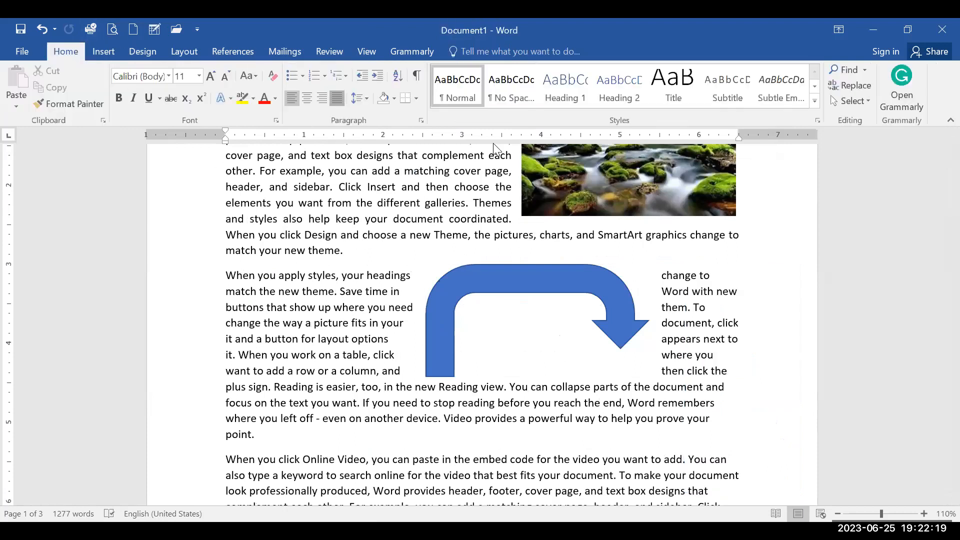
click(339, 101)
drag(605, 268, 618, 281)
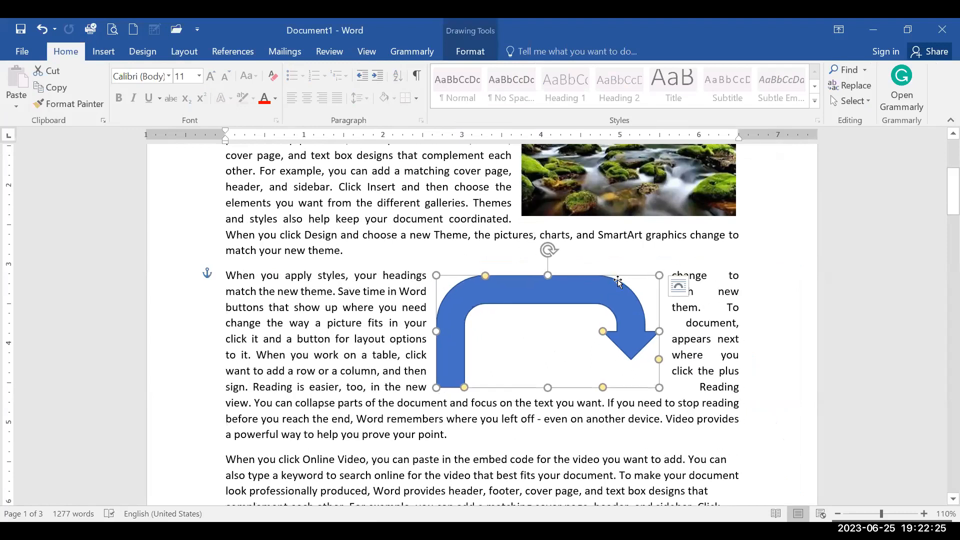
Change the U-turn arrow's text wrapping to Tight, deselect it, and then select the arrow again.
click(678, 287)
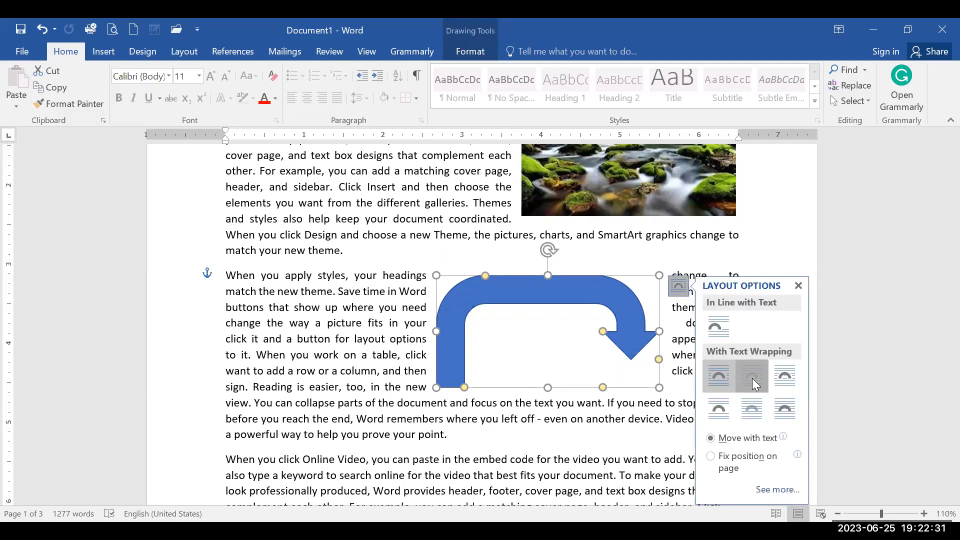
click(752, 378)
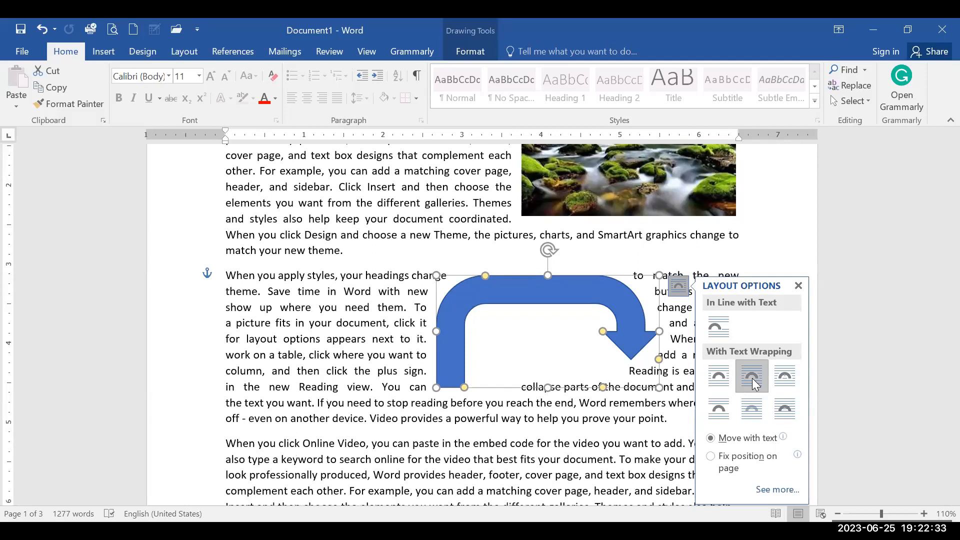
click(631, 445)
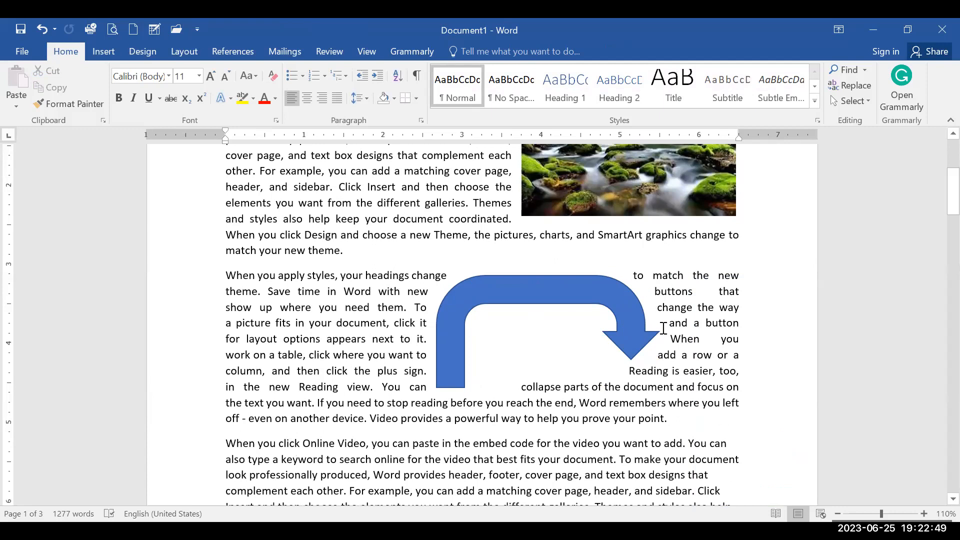
click(614, 311)
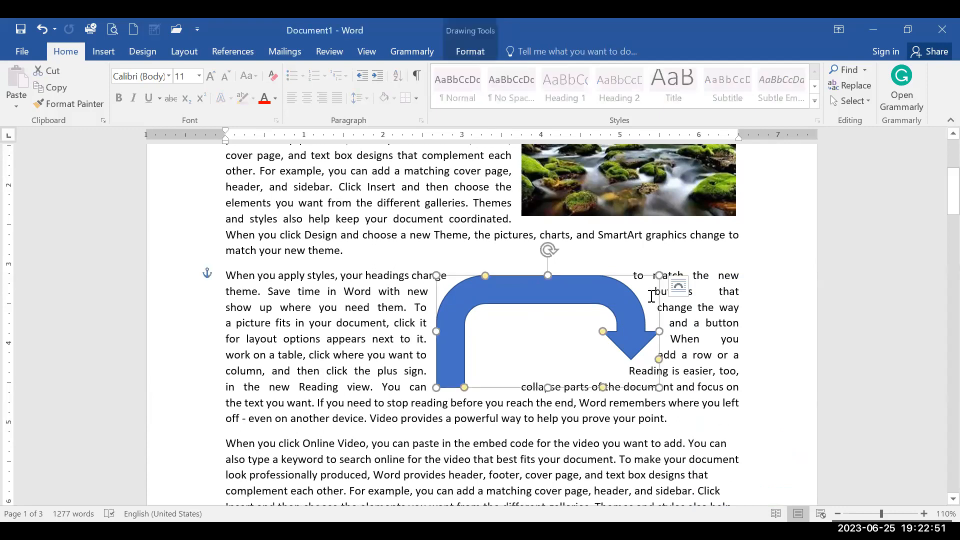
Change the U-turn arrow's text wrapping to Through, recheck its layout options, and deselect it.
click(677, 289)
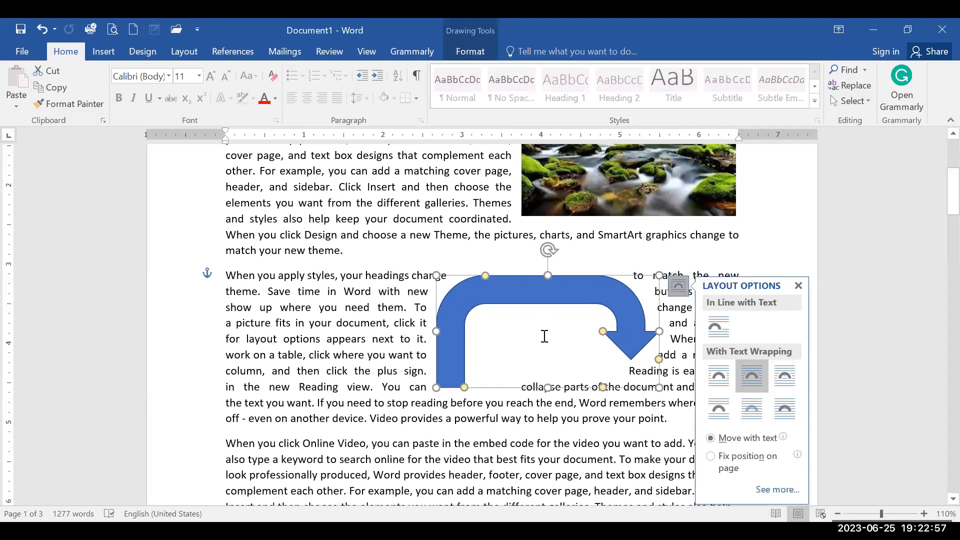
click(786, 378)
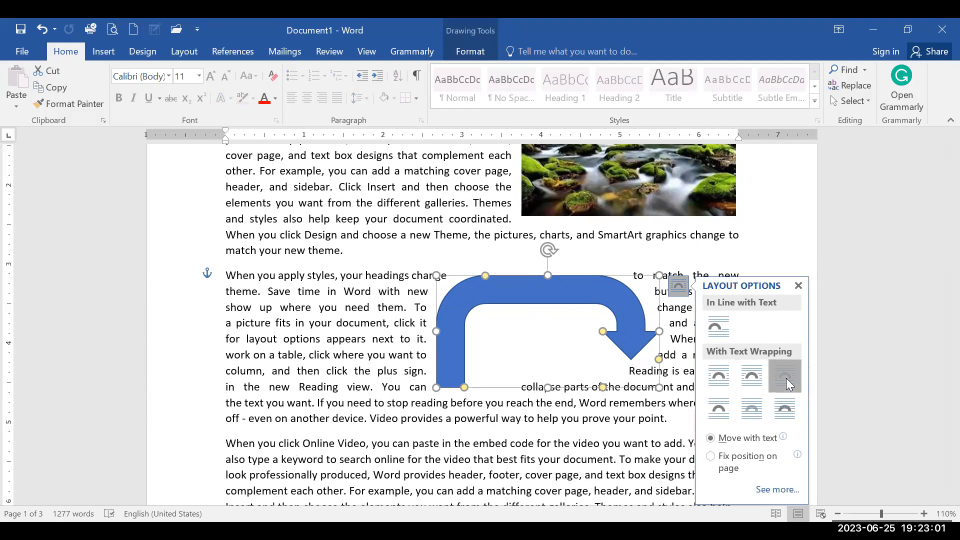
click(665, 351)
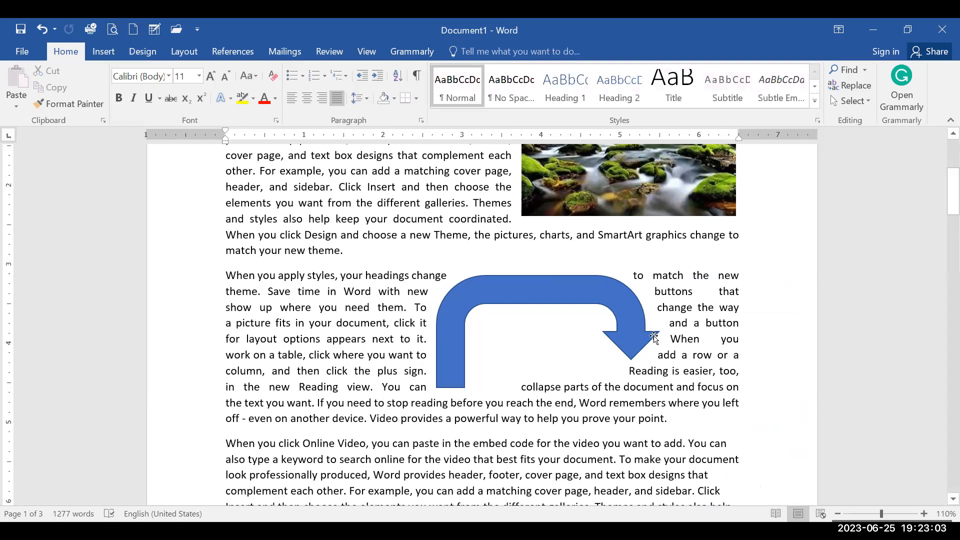
click(654, 338)
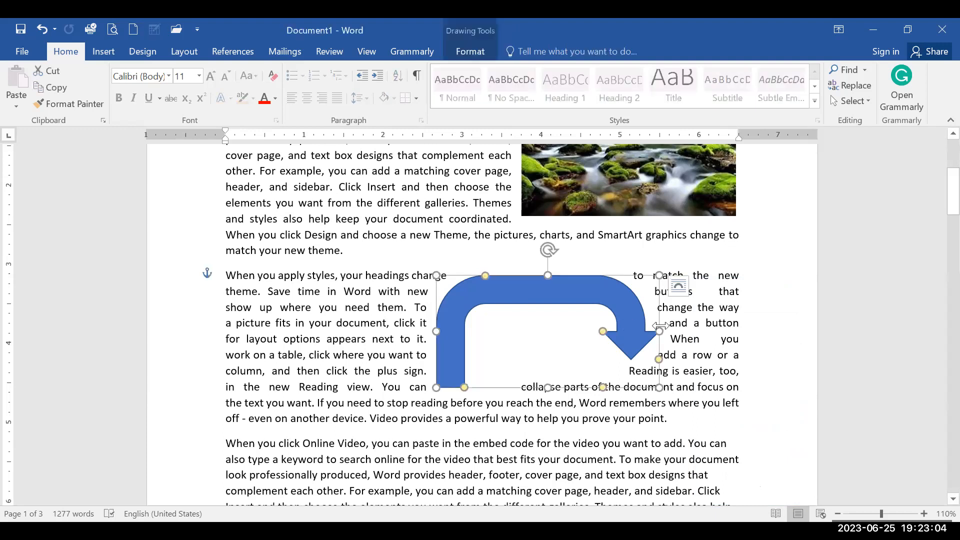
click(676, 291)
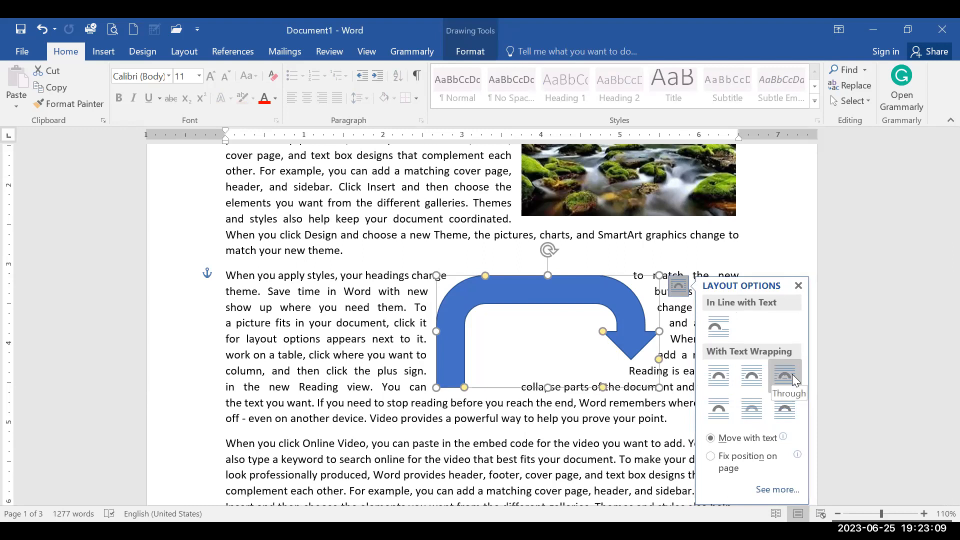
click(542, 339)
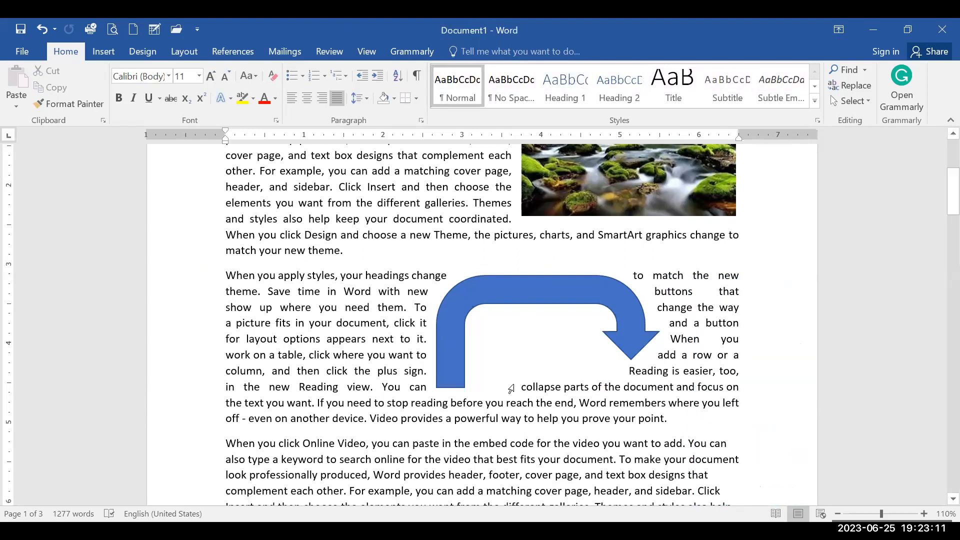
Lengthen the U-turn arrow's head by reshaping it upward, and delete the arrow from the second body paragraph.
click(617, 318)
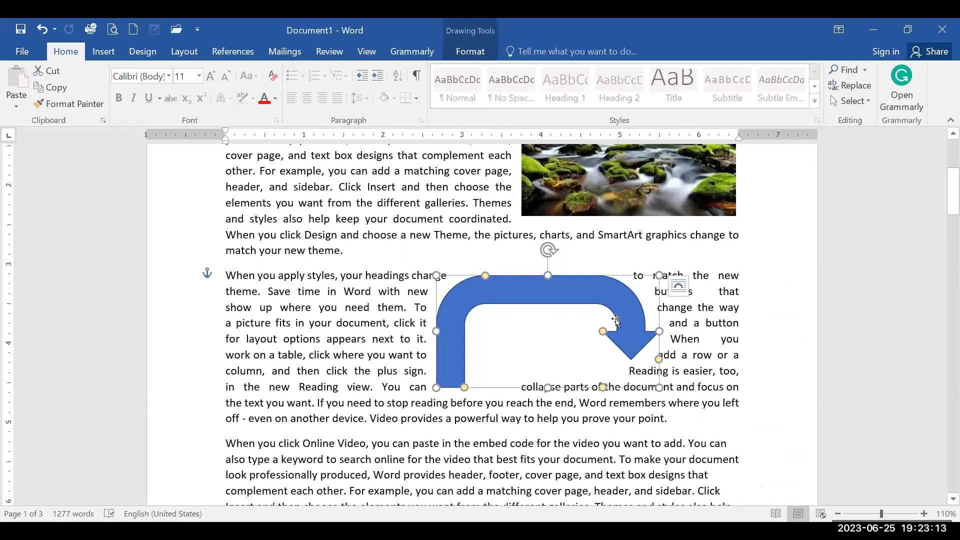
mouse_move(602, 334)
mouse_down()
mouse_move(614, 365)
mouse_move(570, 323)
mouse_move(581, 307)
mouse_move(585, 319)
mouse_move(601, 317)
mouse_up()
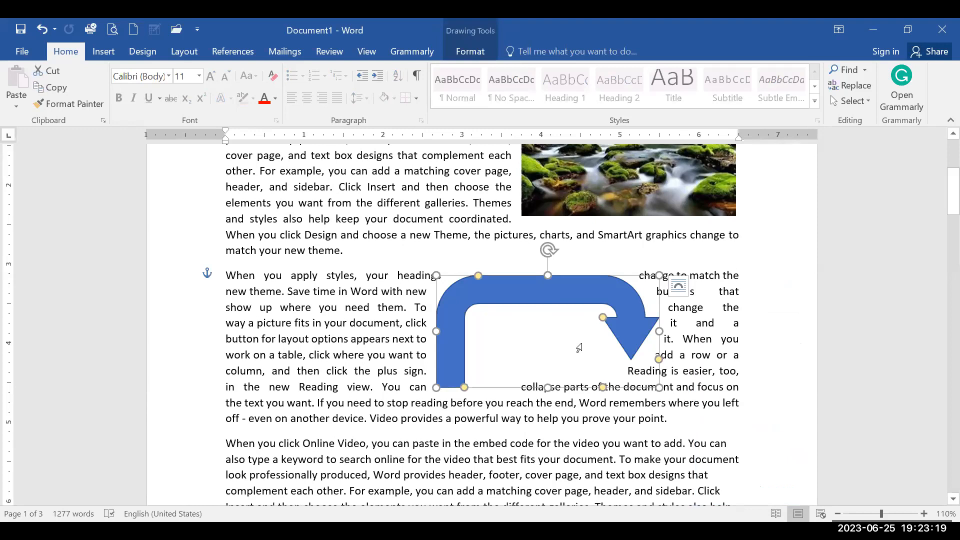
key(Delete)
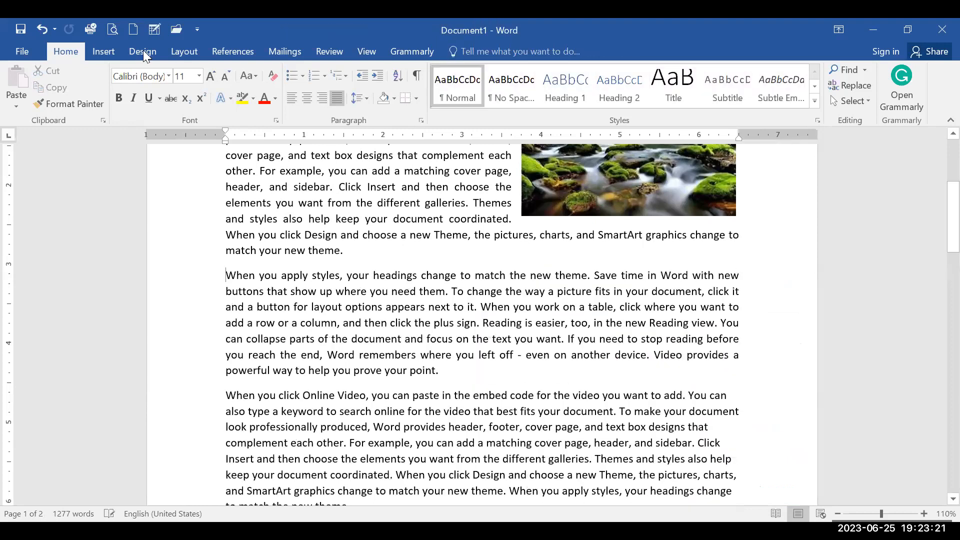
Draw a curved down arrow about 1.01" high and 2.58" wide over the second body paragraph, with text wrapping set to Through.
click(109, 54)
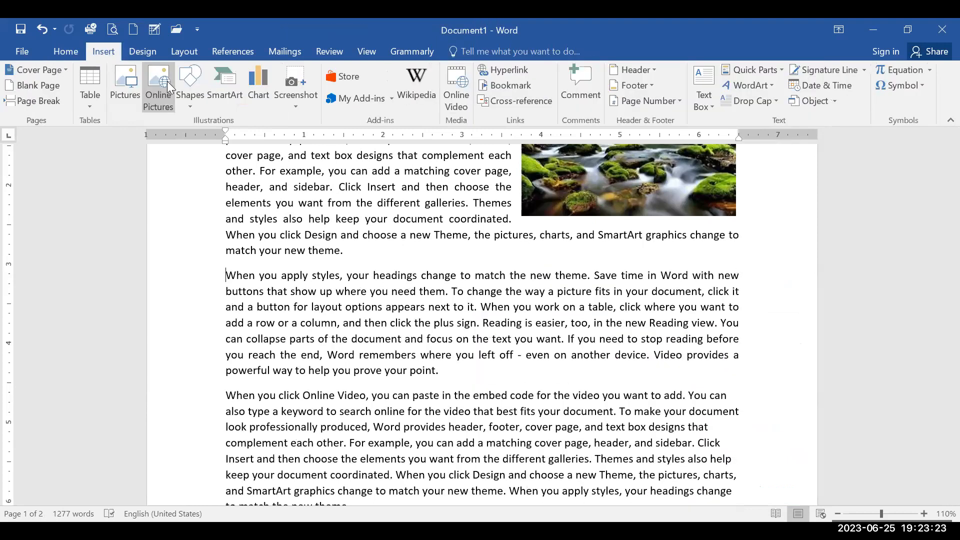
click(200, 98)
click(227, 339)
mouse_move(353, 360)
mouse_down()
mouse_move(460, 300)
mouse_move(556, 282)
mouse_up()
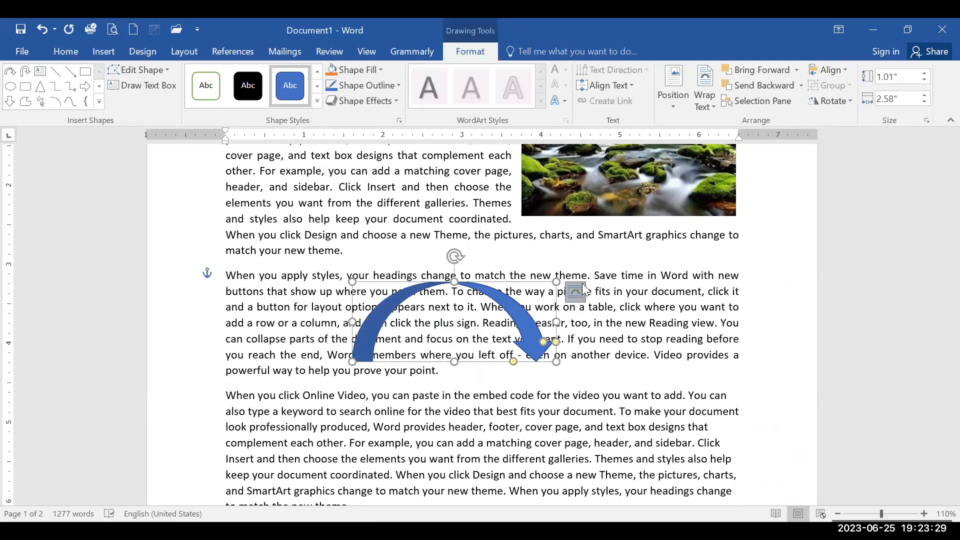
click(581, 291)
click(686, 386)
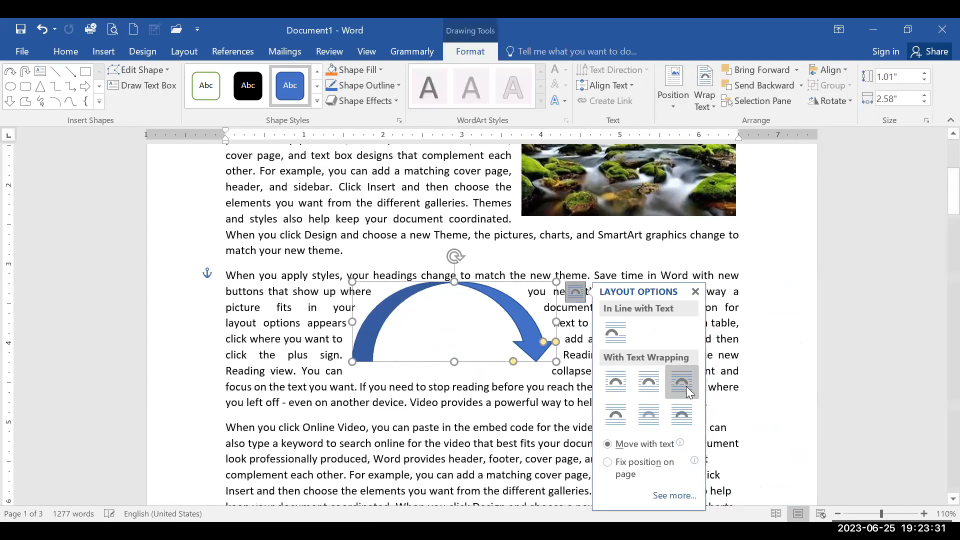
click(782, 334)
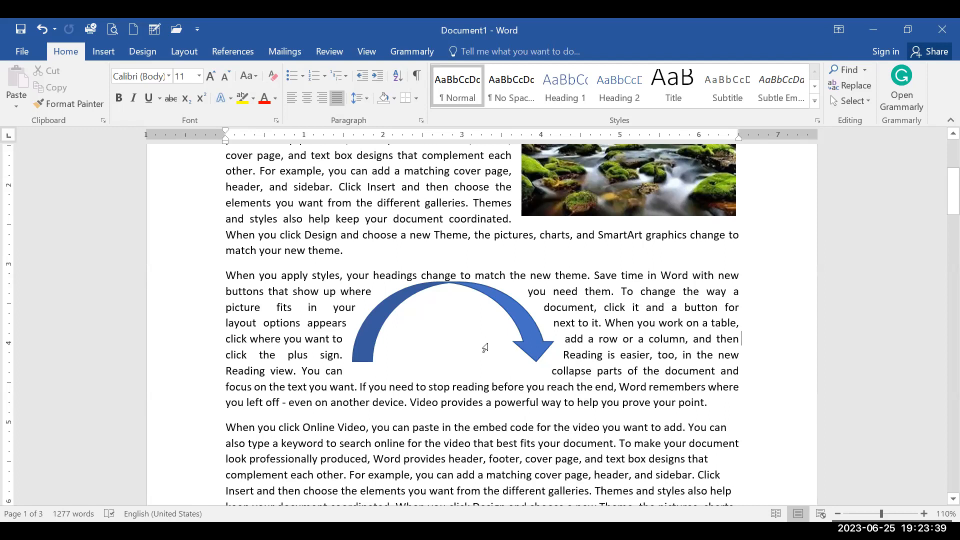
Check the curved arrow's layout options and delete the arrow from the second body paragraph.
click(536, 336)
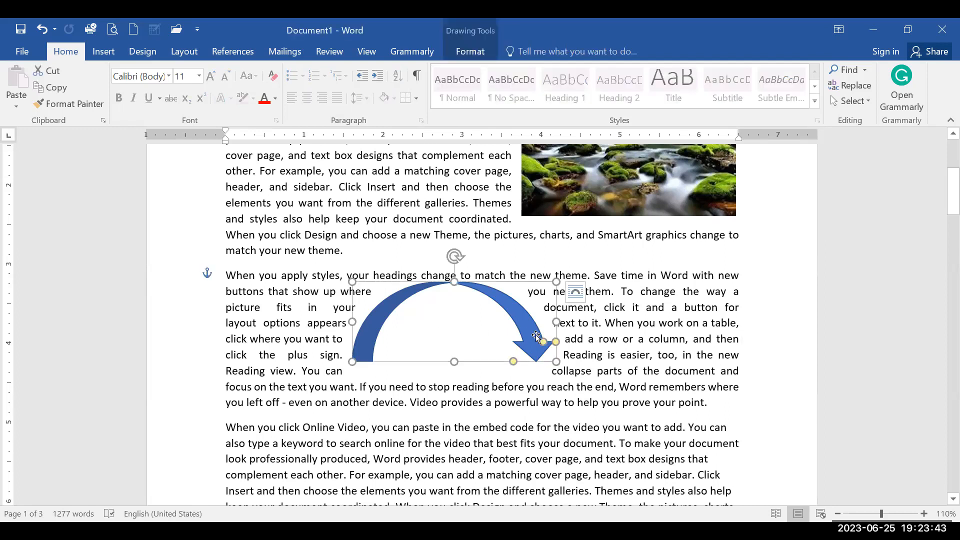
click(578, 293)
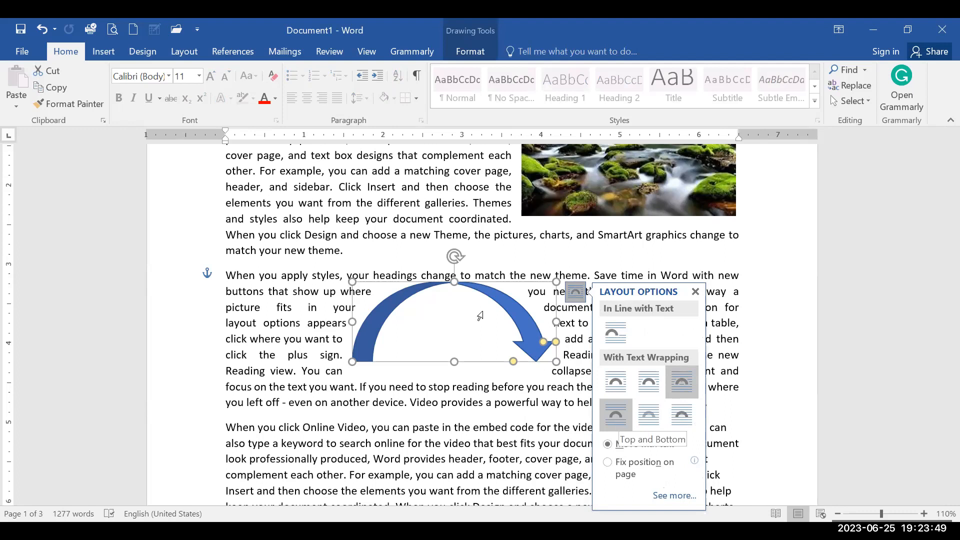
click(462, 305)
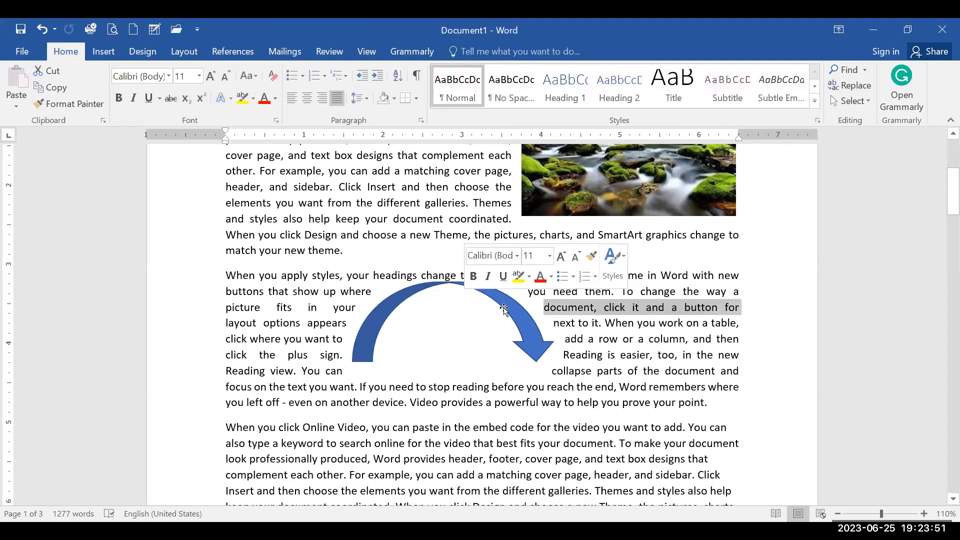
key(Delete)
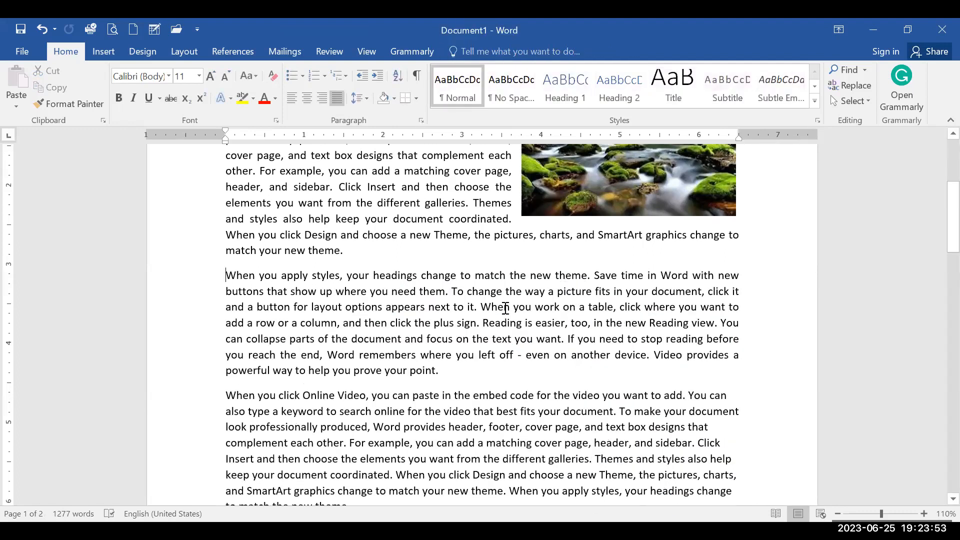
Move the forest picture to the middle of the text across the first two body paragraphs and set its wrapping to Top and Bottom.
scroll(505, 307, up, 1)
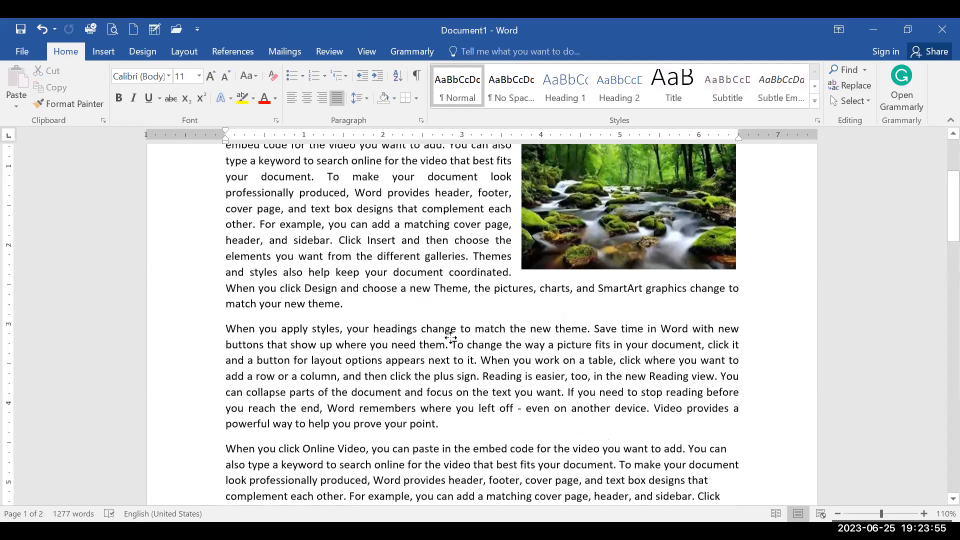
drag(451, 338, 446, 334)
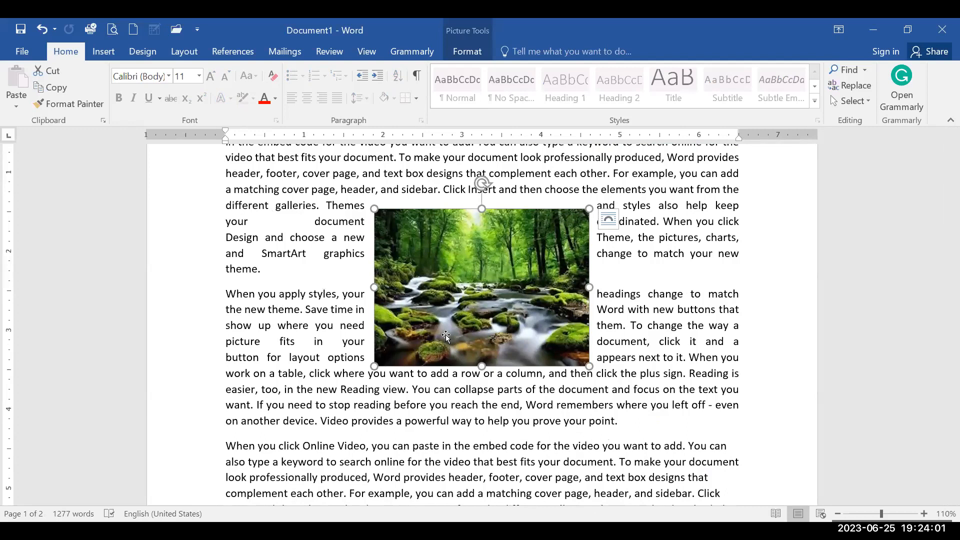
click(606, 224)
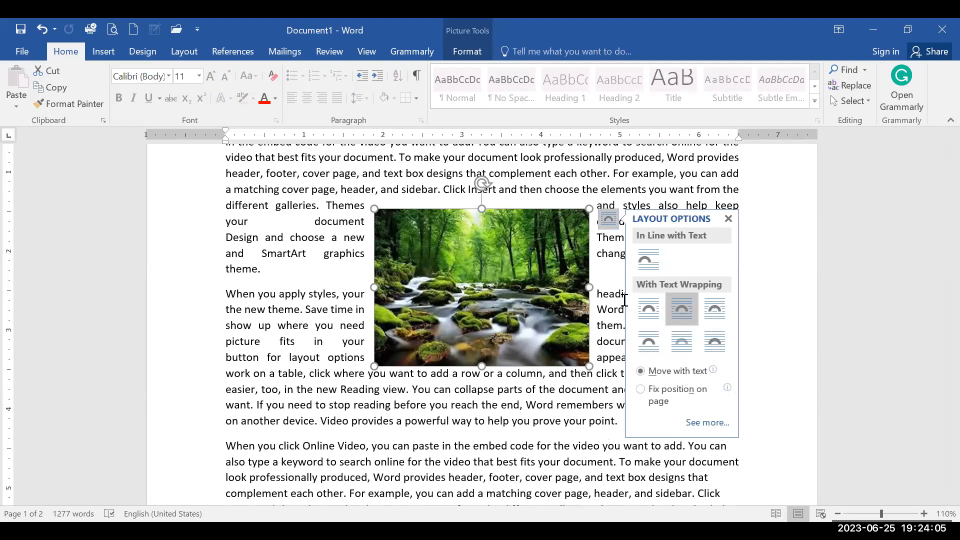
click(648, 341)
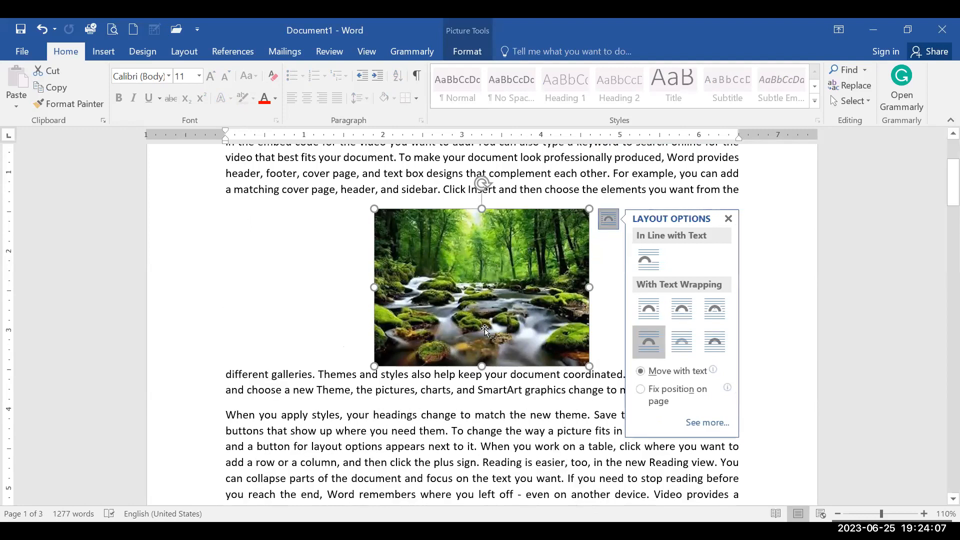
click(467, 51)
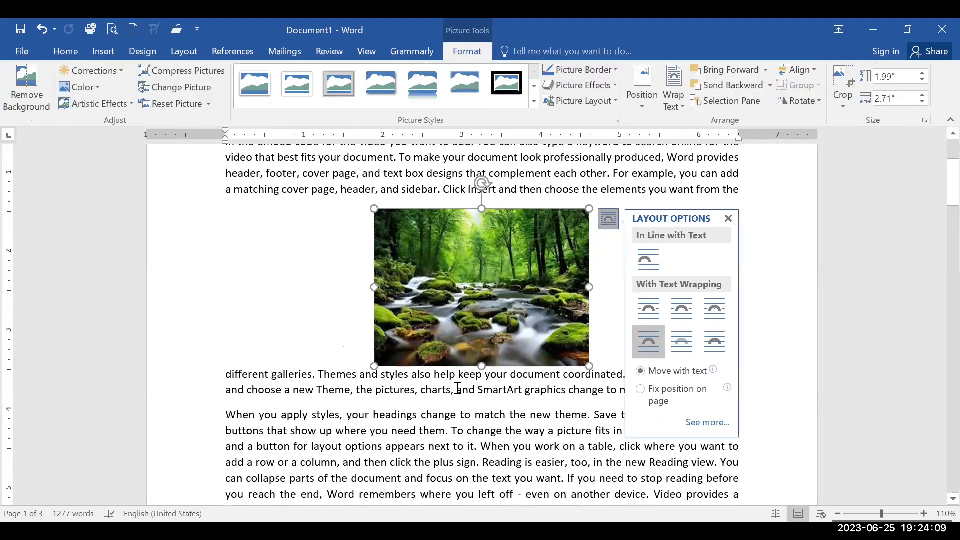
click(340, 267)
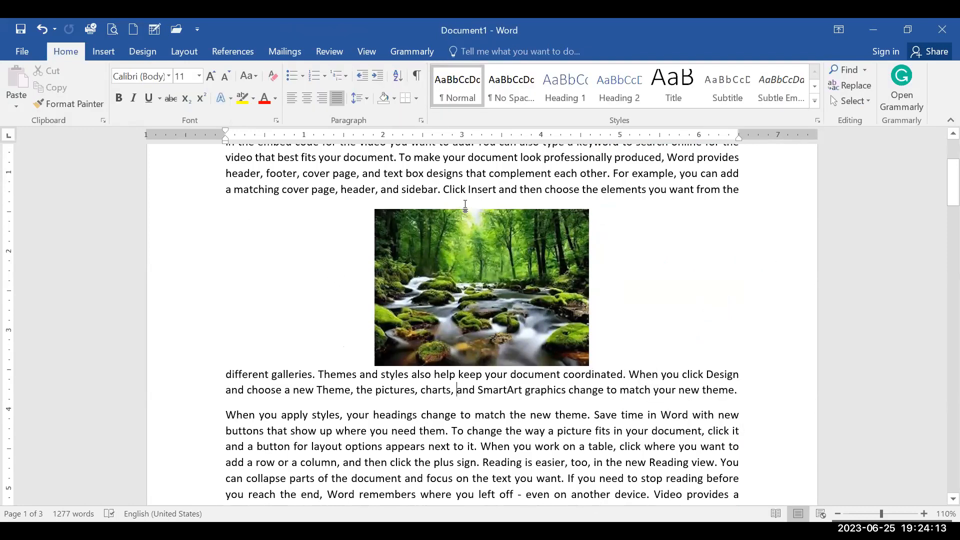
Change the forest picture's text wrapping to Behind Text and move it toward the right margin.
click(482, 232)
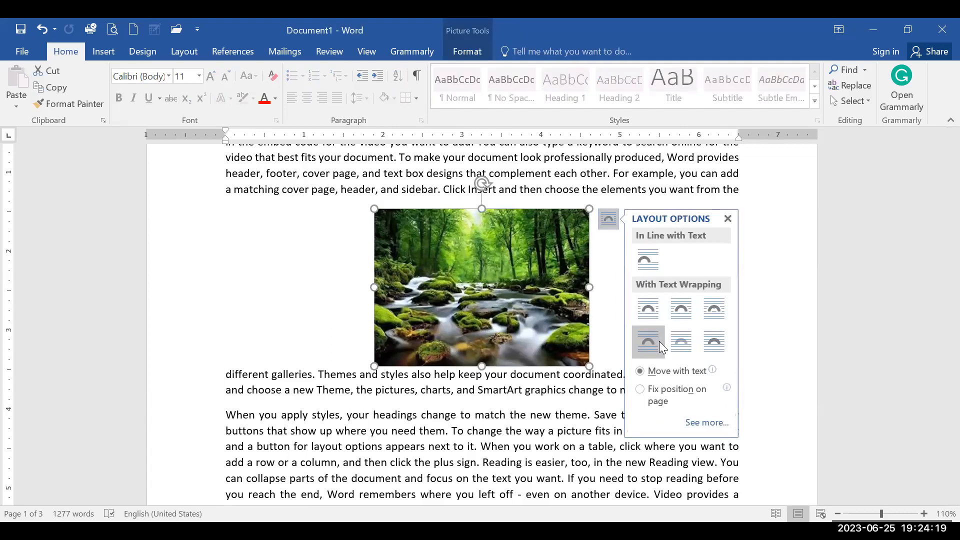
click(681, 348)
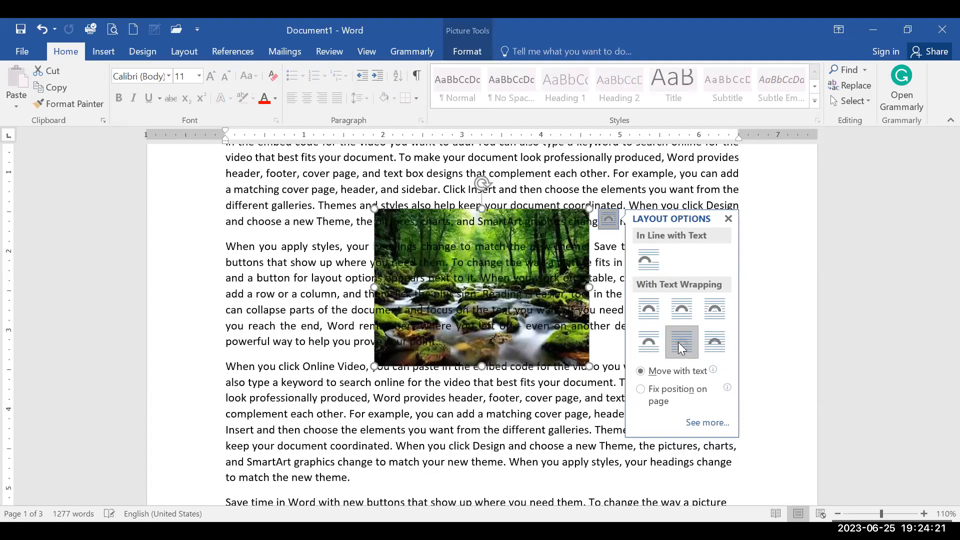
drag(550, 347, 677, 346)
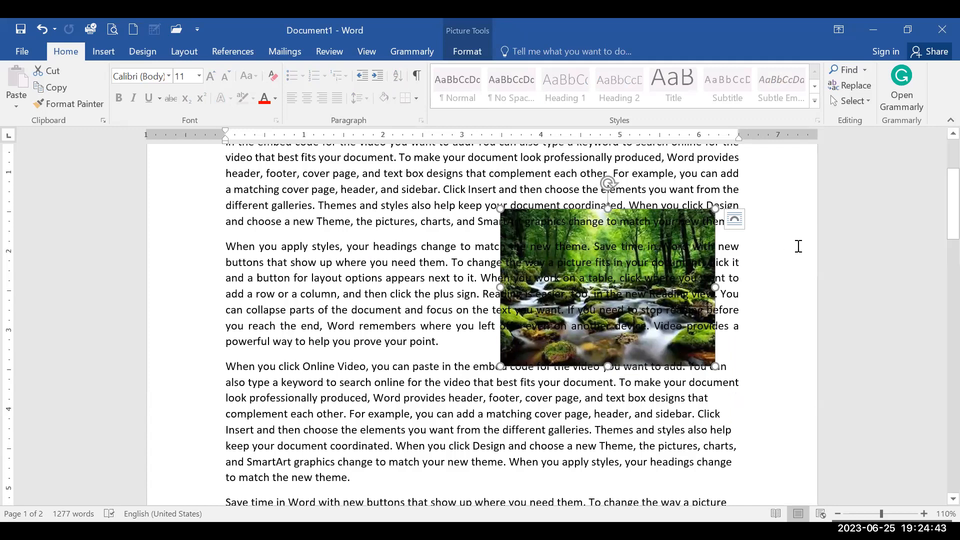
Change the forest picture's text wrapping to In Front of Text and move it left and up over the first two body paragraphs.
click(741, 227)
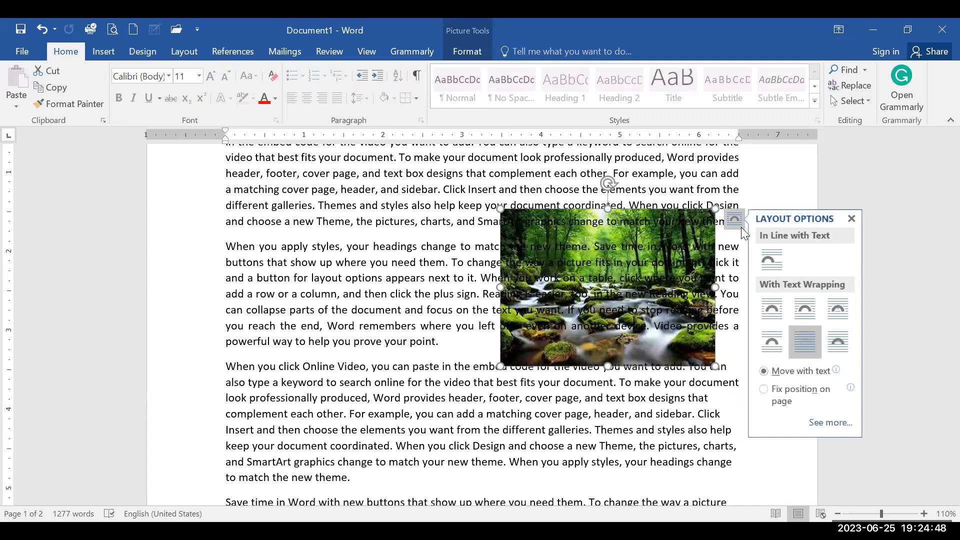
click(838, 338)
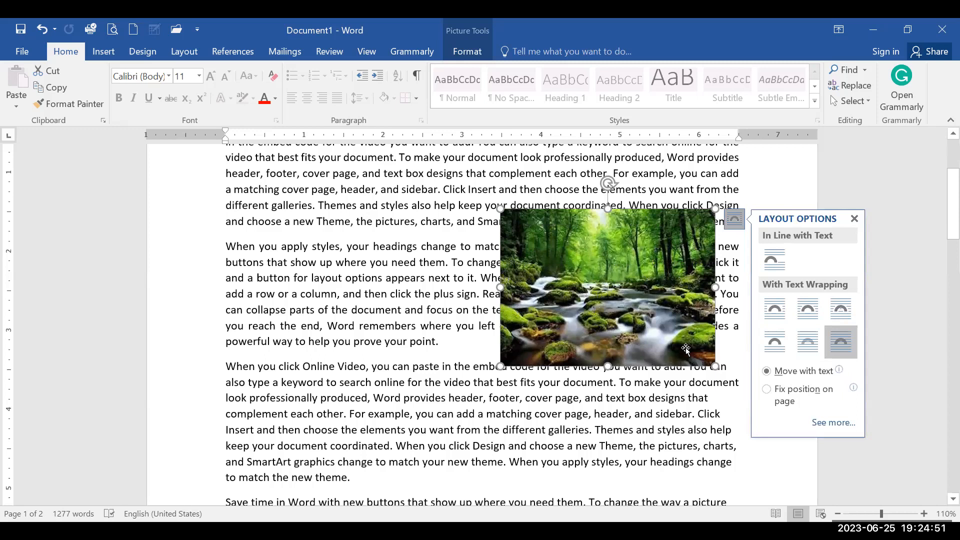
drag(638, 322, 587, 329)
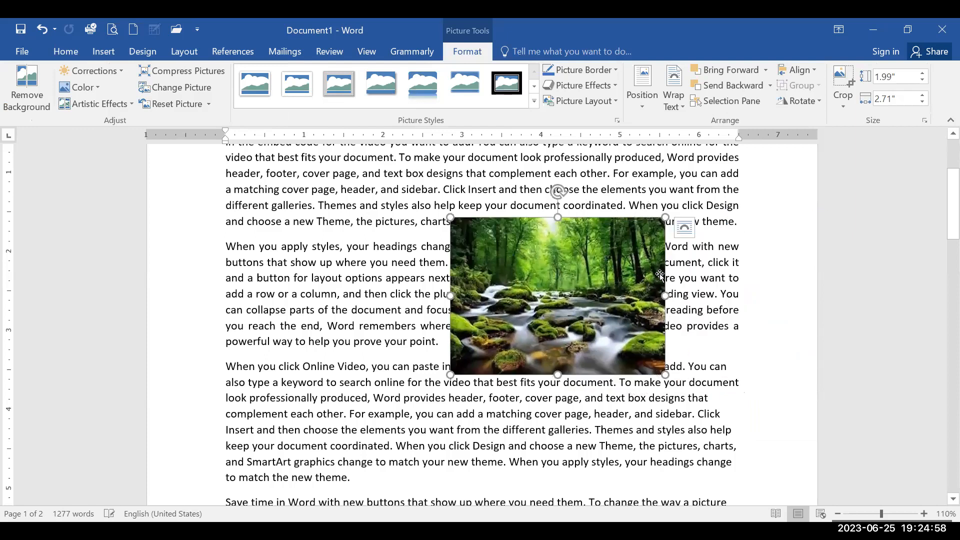
click(680, 247)
click(656, 240)
click(680, 235)
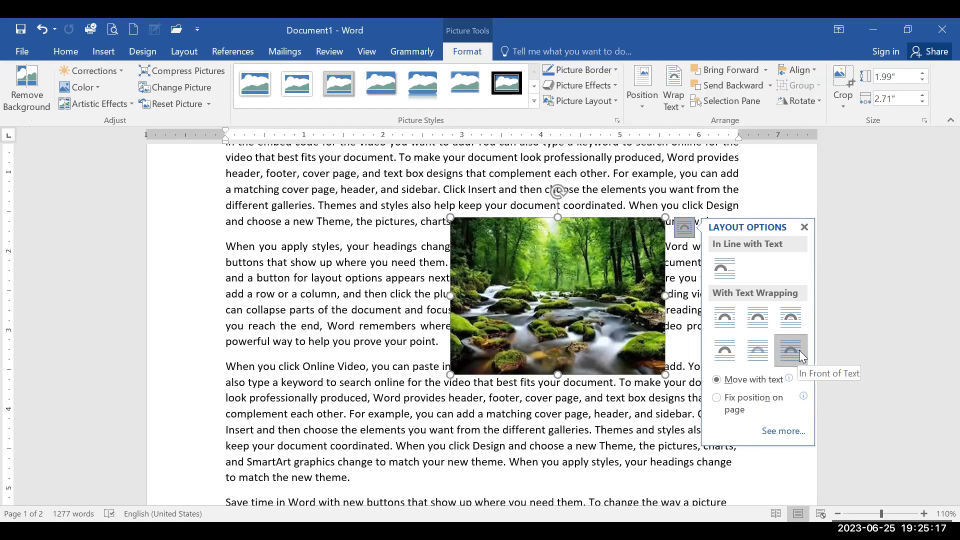
click(445, 221)
drag(527, 271, 521, 224)
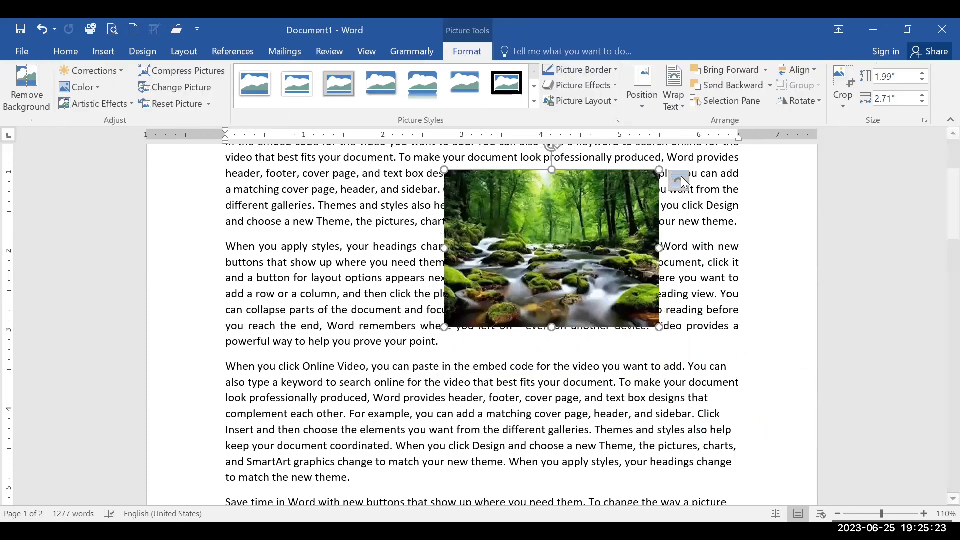
Set the forest picture's text wrapping to Square and deselect it.
click(683, 181)
click(721, 271)
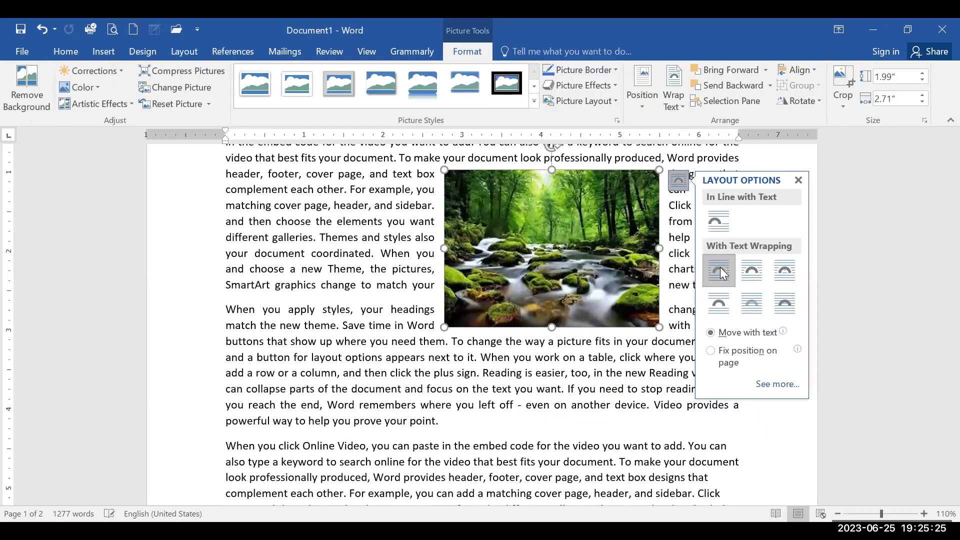
click(286, 325)
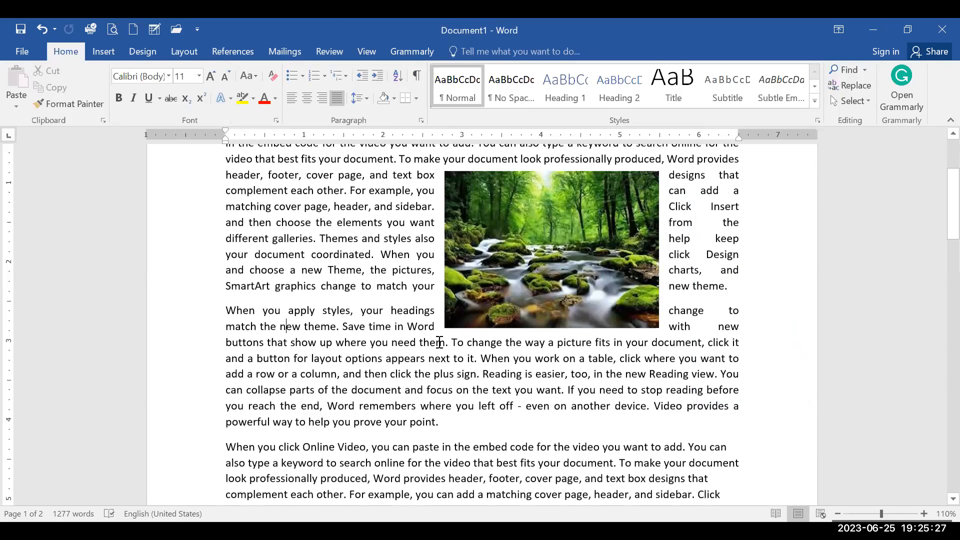
Move the forest picture to the right side of the first body paragraph and open its layout options.
scroll(440, 343, up, 3)
drag(500, 351, 571, 334)
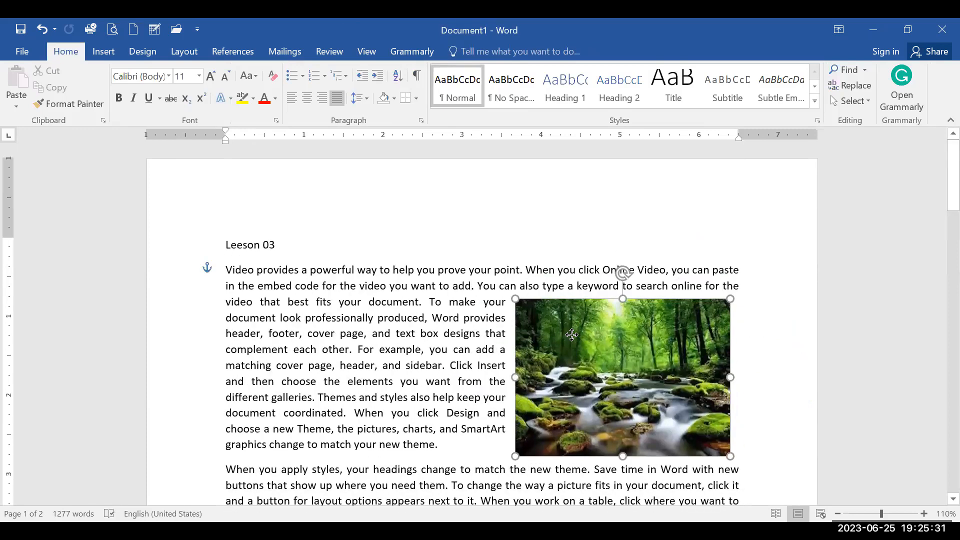
click(749, 308)
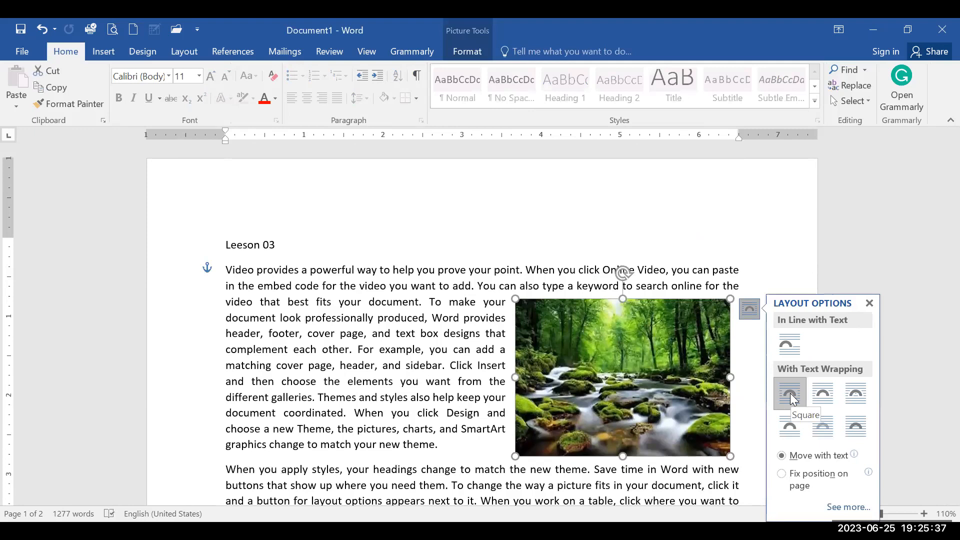
Apply the white-framed picture style with rounded diagonal corners to the forest picture and shrink it to about 1.21" by 1.65".
click(482, 335)
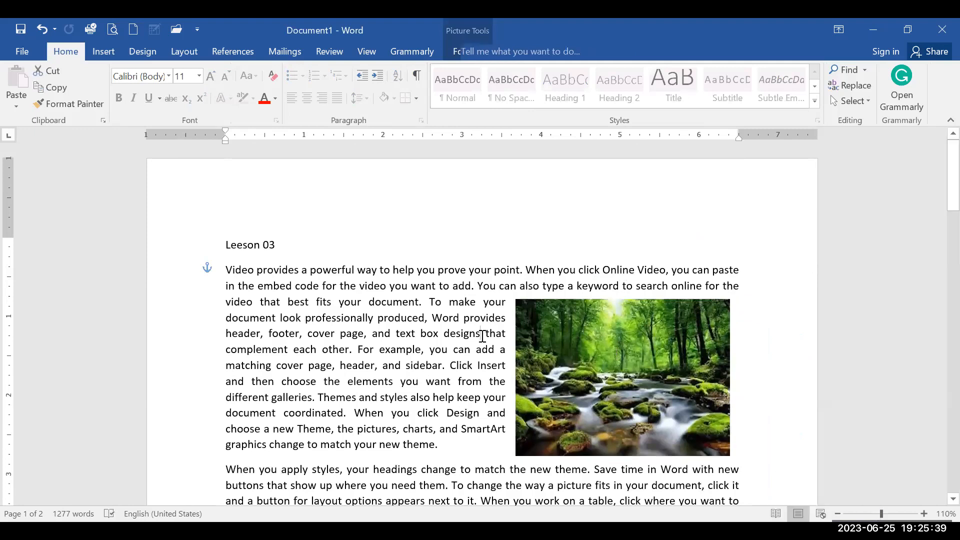
click(580, 353)
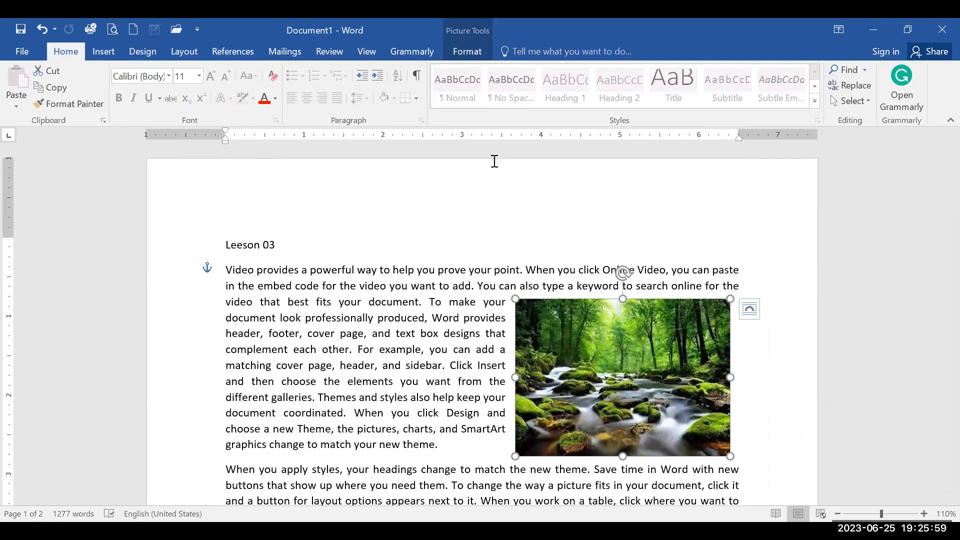
click(468, 52)
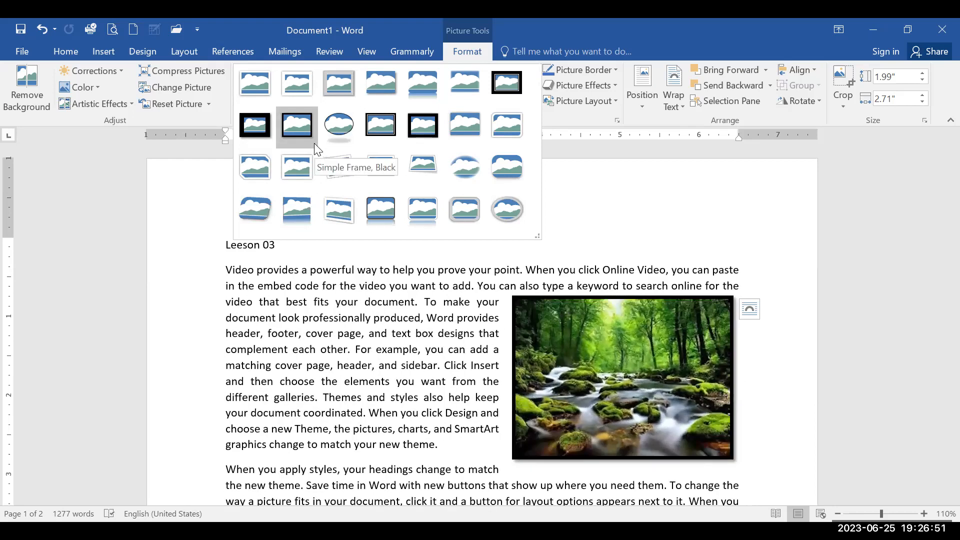
click(493, 124)
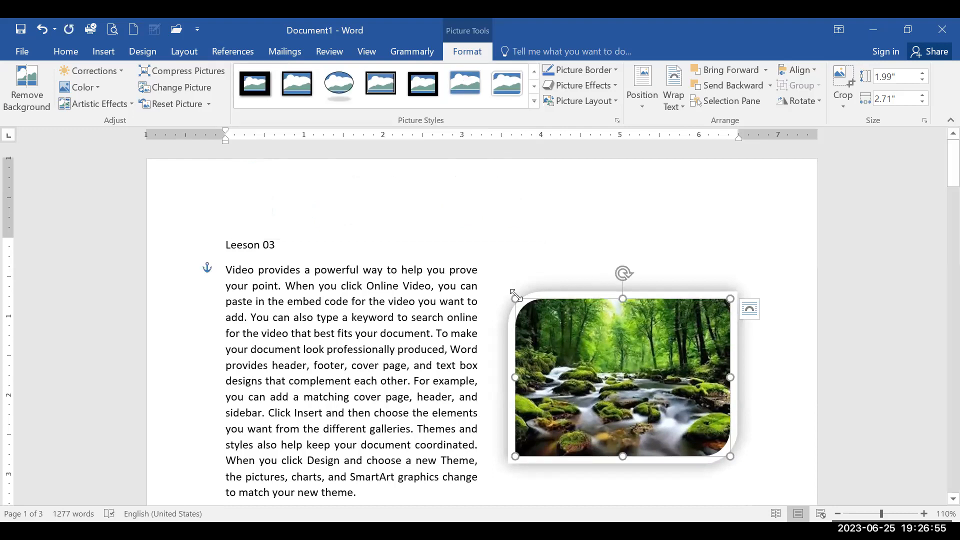
drag(513, 296, 626, 318)
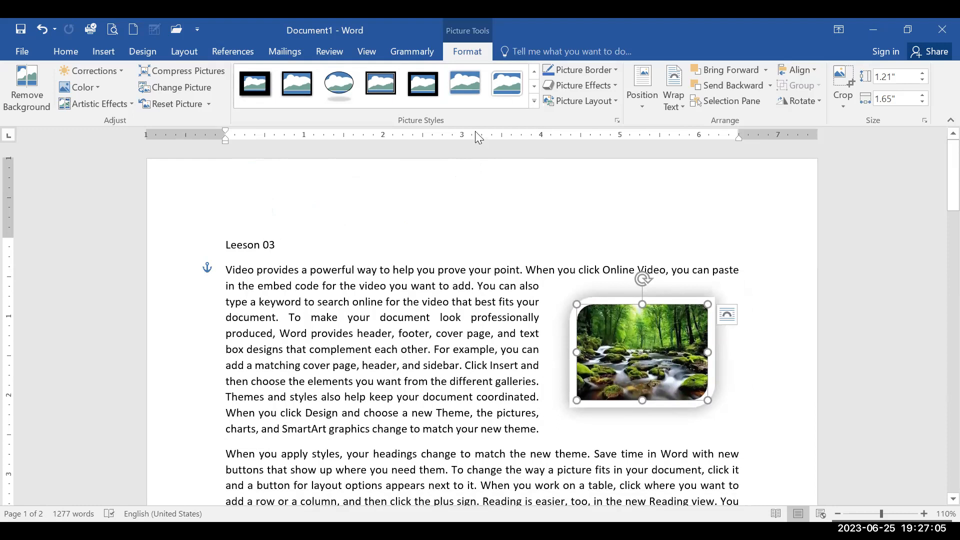
Change the forest picture's border to a light gold theme color and deselect it.
click(602, 70)
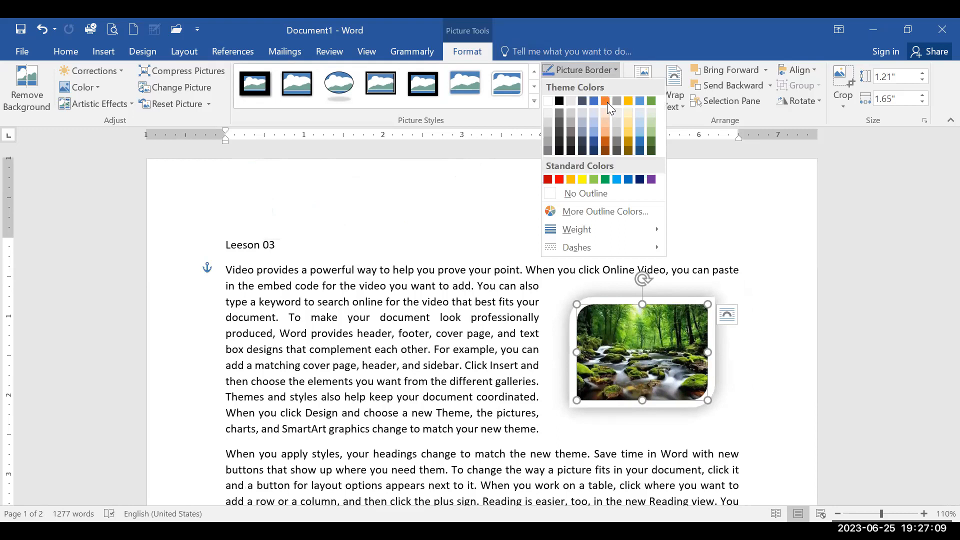
click(632, 129)
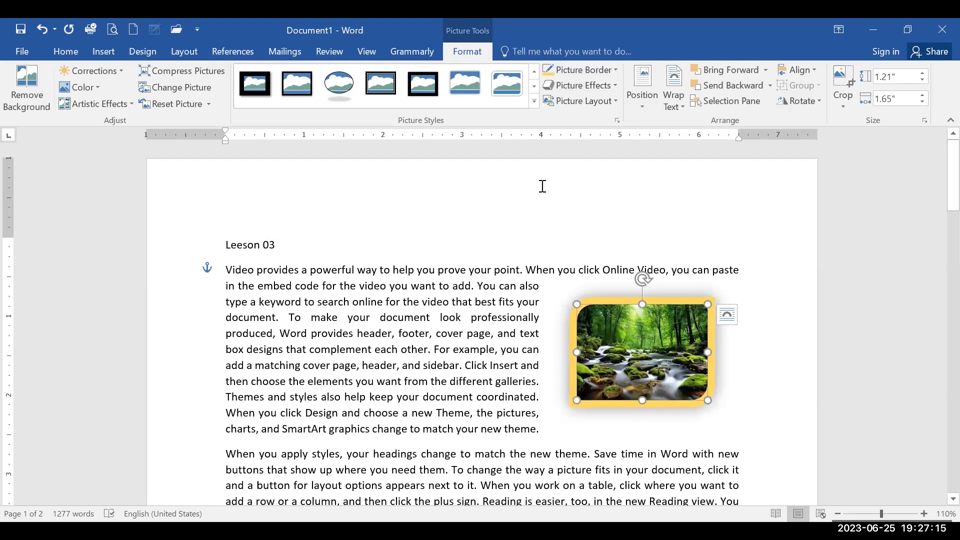
click(485, 303)
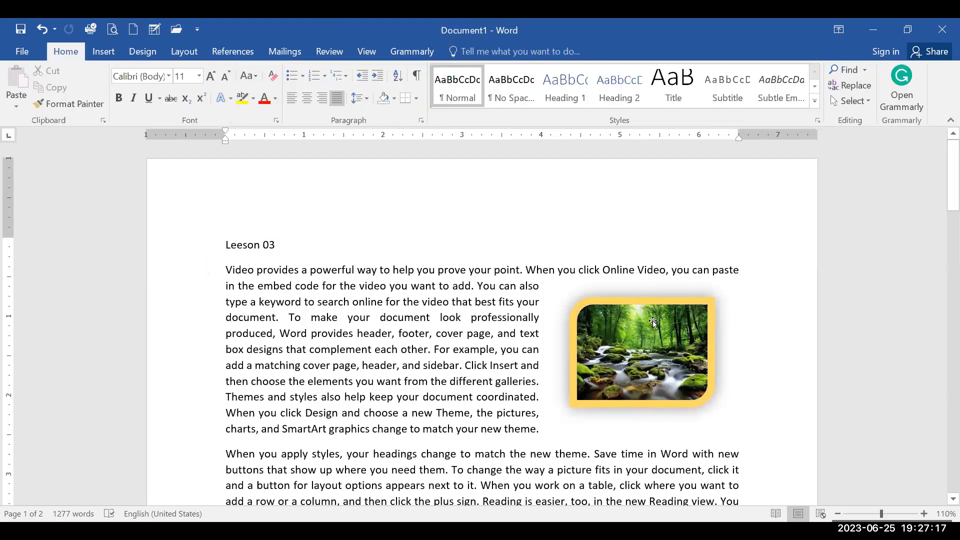
ctrl+scroll(650, 293, up, 2)
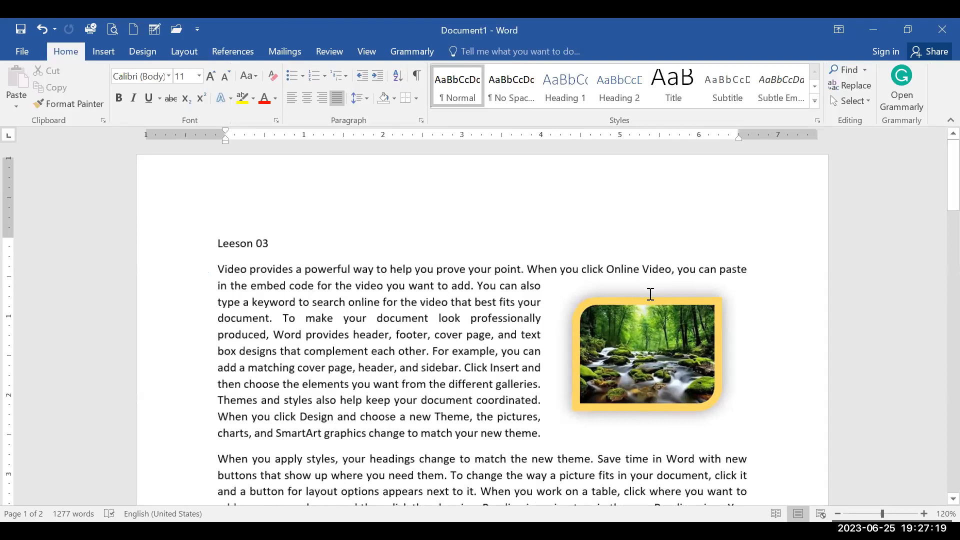
ctrl+scroll(640, 303, up, 3)
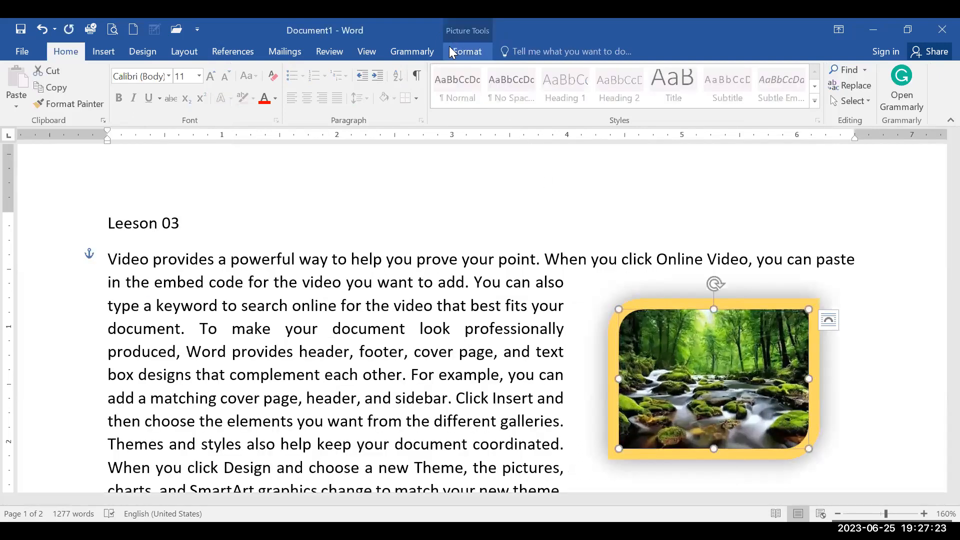
Set the weight of the forest picture's gold border to 2¼ pt.
click(468, 51)
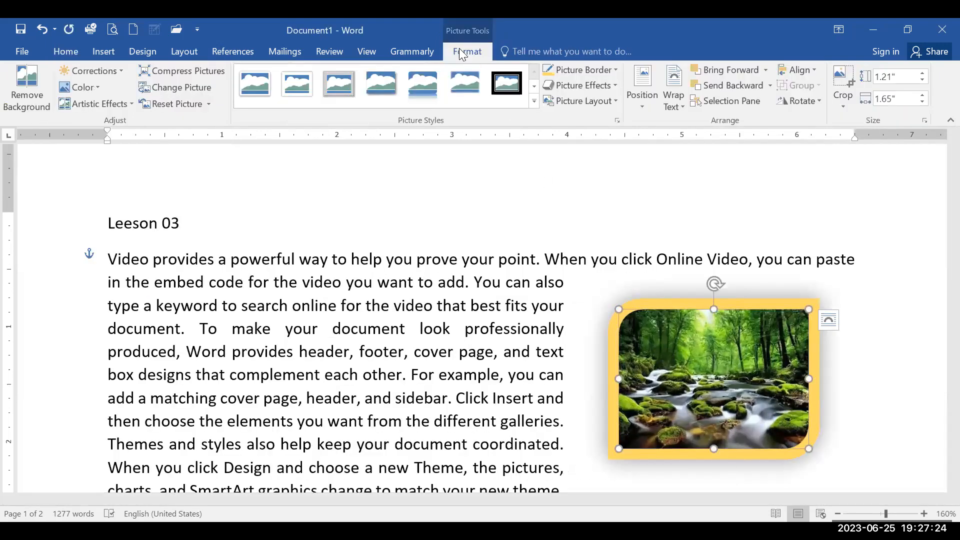
click(616, 70)
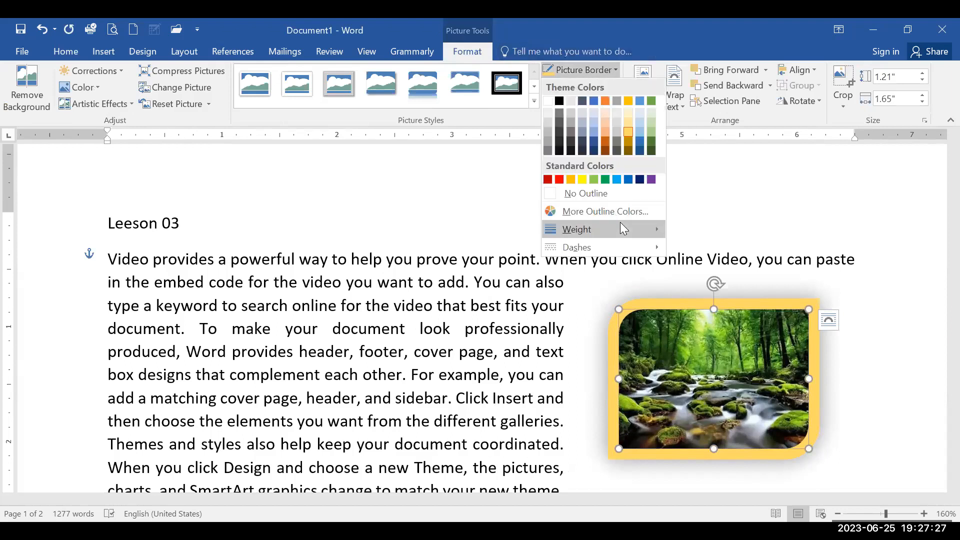
mouse_move(624, 229)
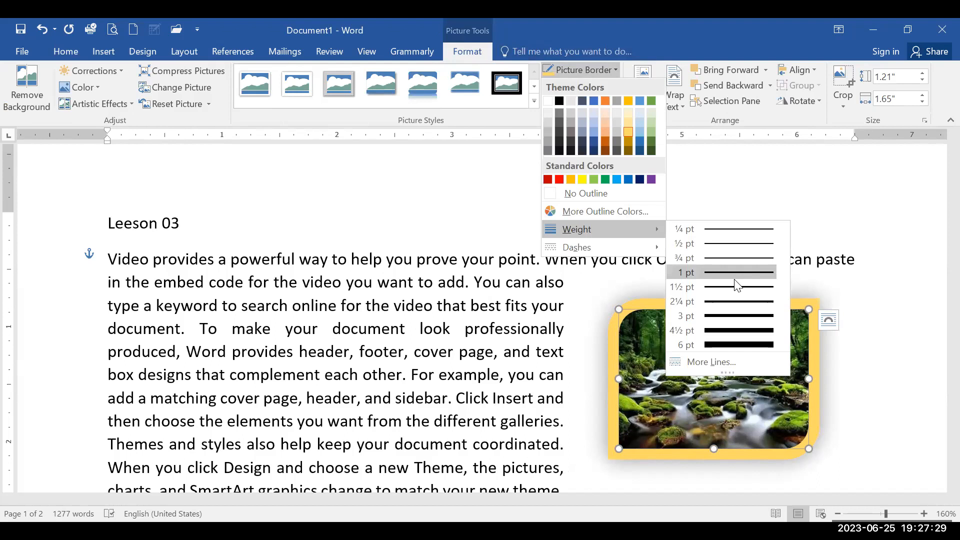
click(754, 301)
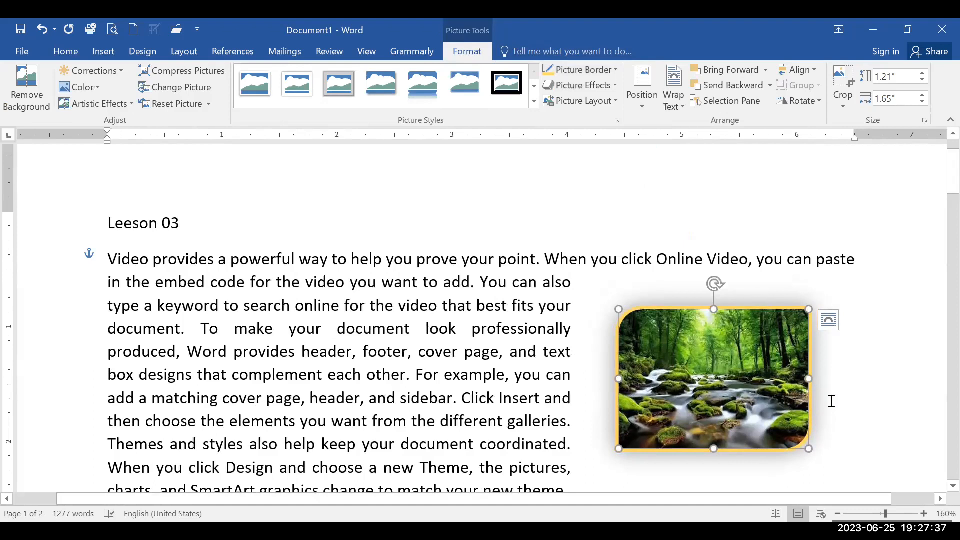
Remove the forest picture's shadow and move the picture slightly right and up beside the first body paragraph.
click(612, 84)
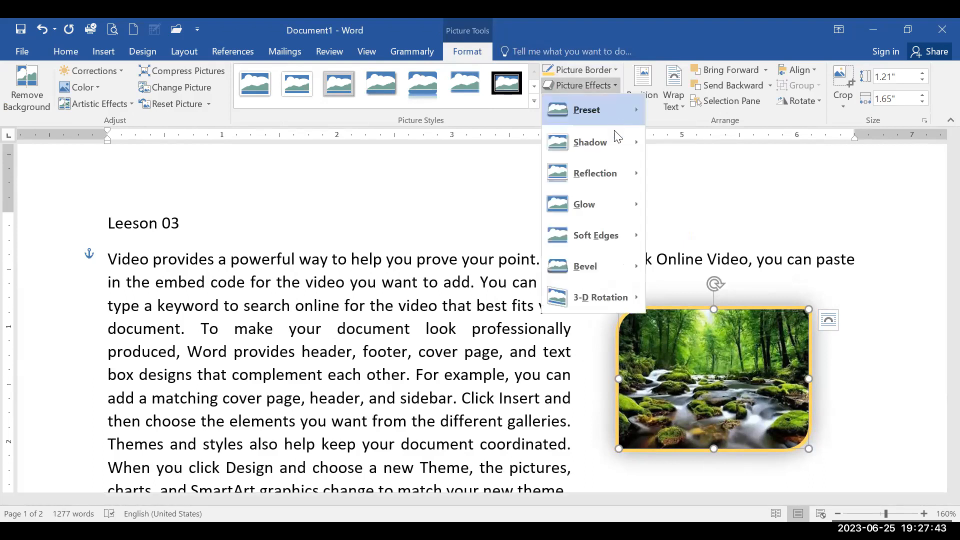
mouse_move(619, 145)
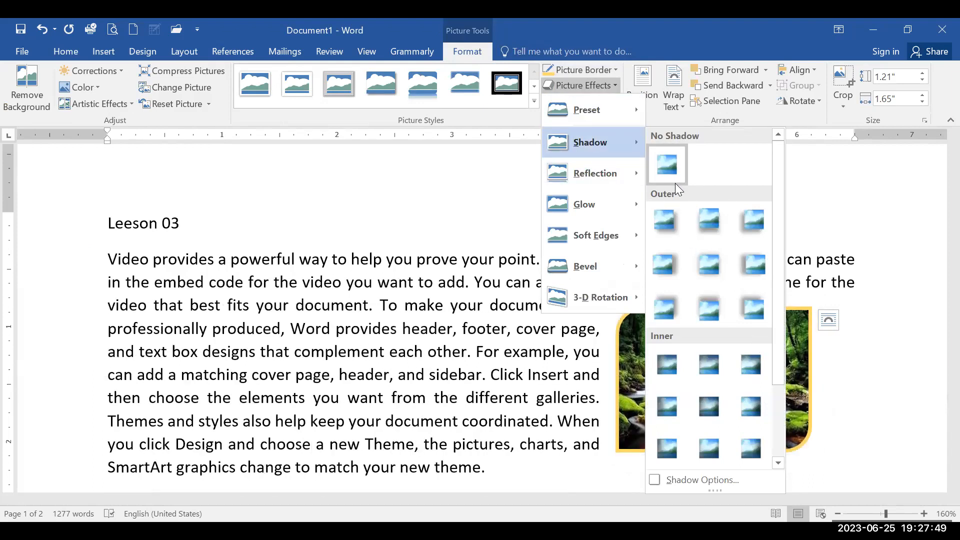
click(863, 377)
click(865, 377)
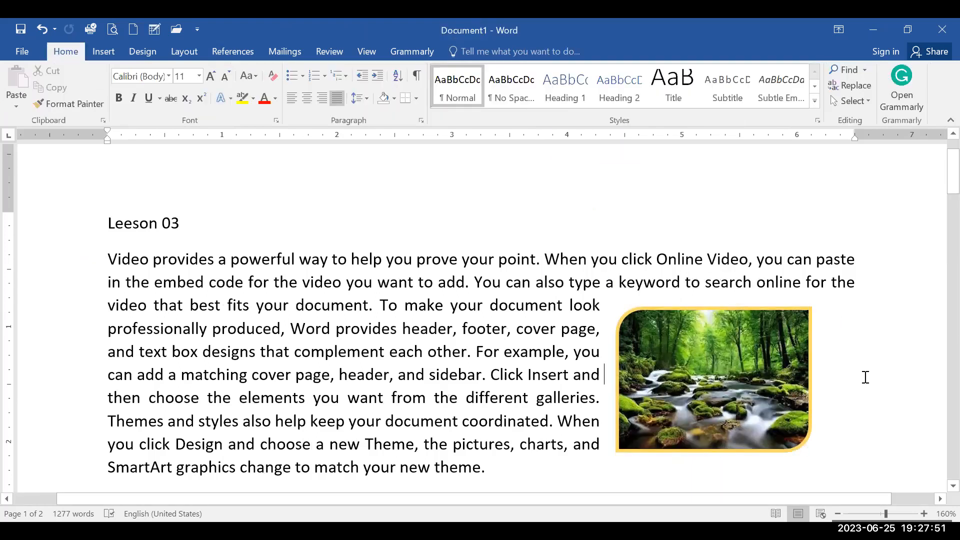
mouse_move(761, 379)
mouse_down()
mouse_move(780, 356)
mouse_move(766, 362)
mouse_move(770, 373)
mouse_up()
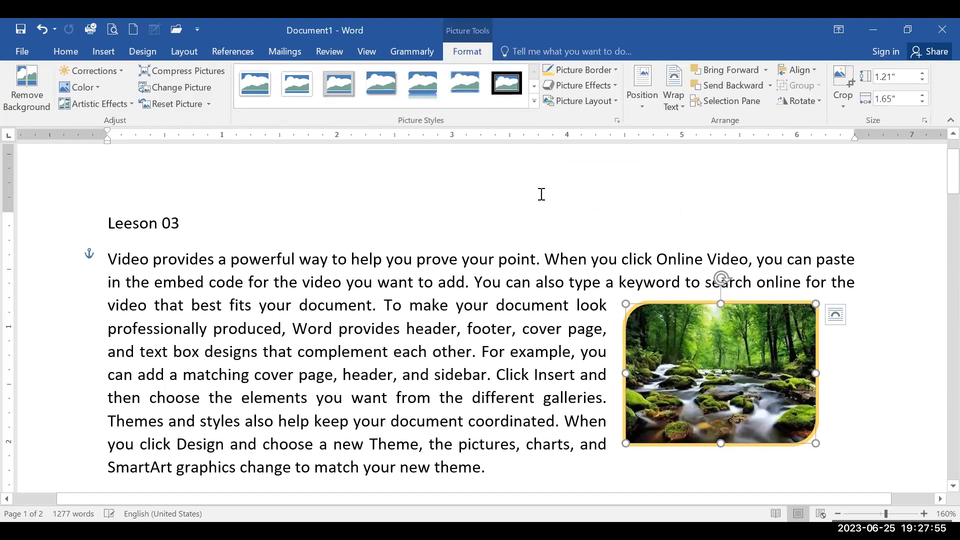
Try the 25 Point soft edges effect on the forest picture and undo it.
click(600, 89)
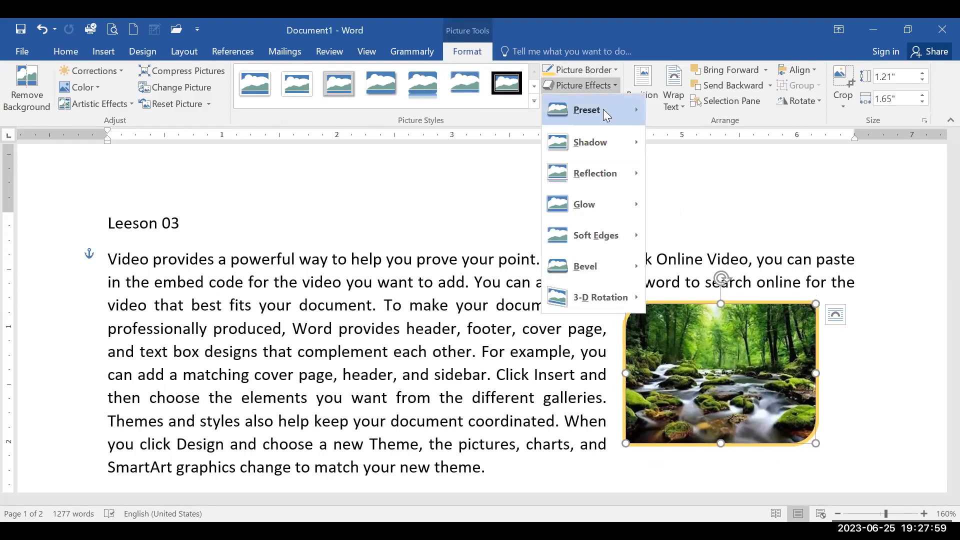
mouse_move(602, 109)
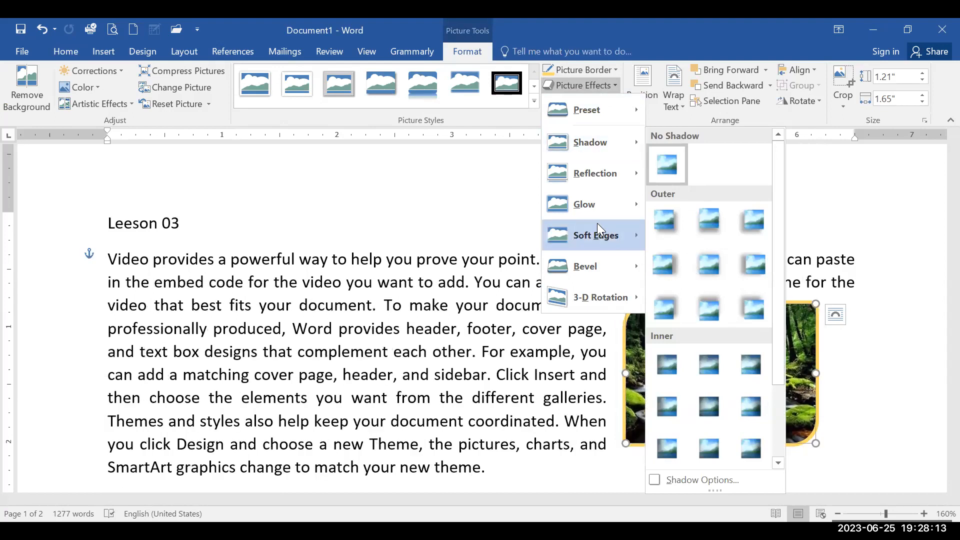
mouse_move(606, 204)
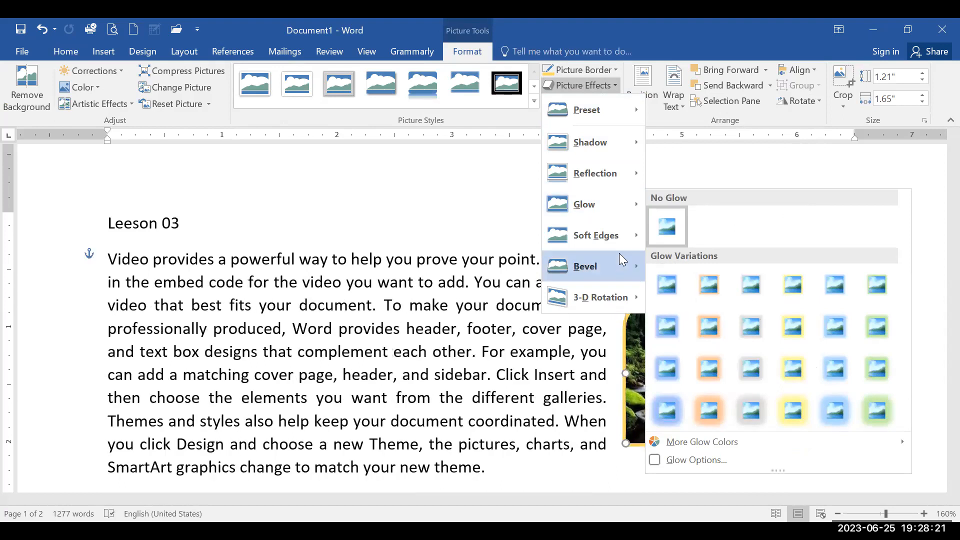
mouse_move(619, 246)
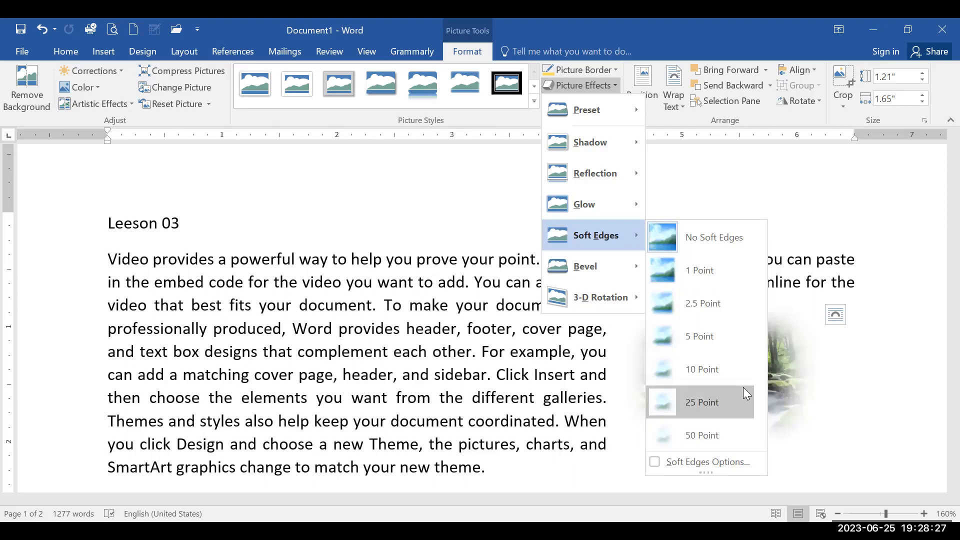
click(867, 414)
click(867, 415)
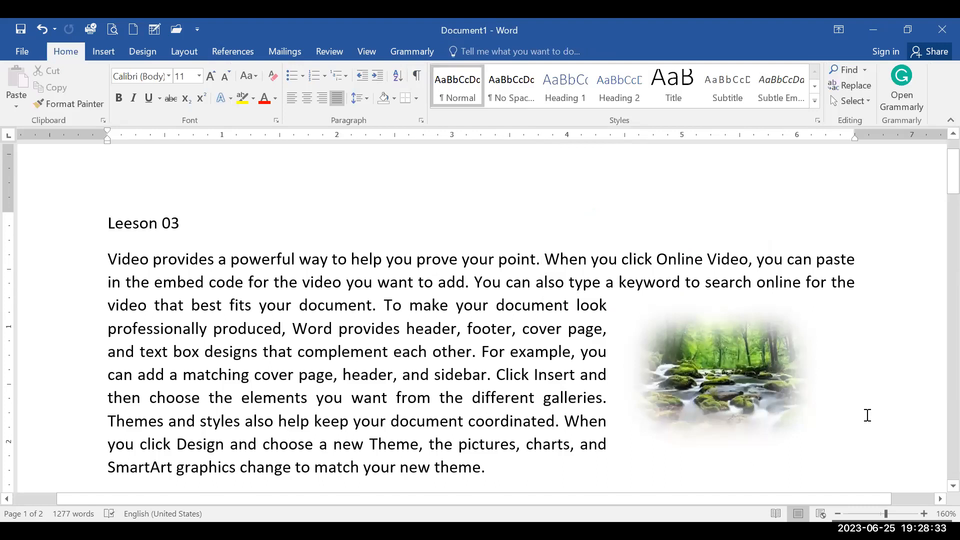
key(ctrl+z)
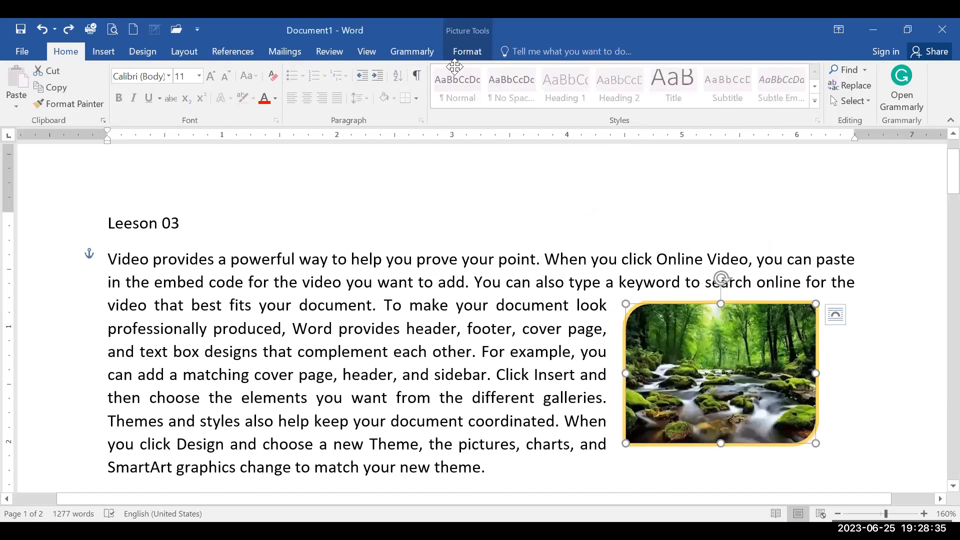
Review the forest picture's border weights and dash styles and open the detailed line settings for its border.
click(464, 52)
click(578, 85)
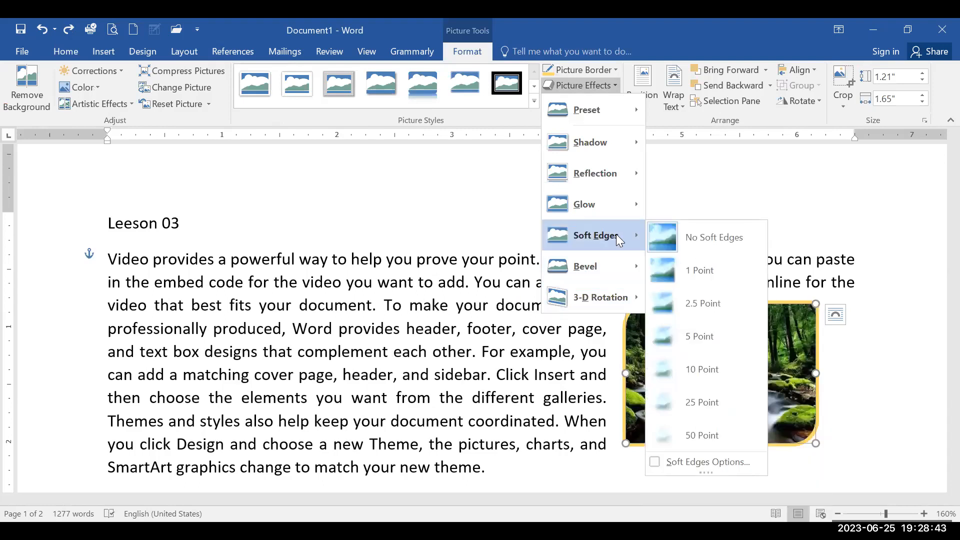
click(611, 67)
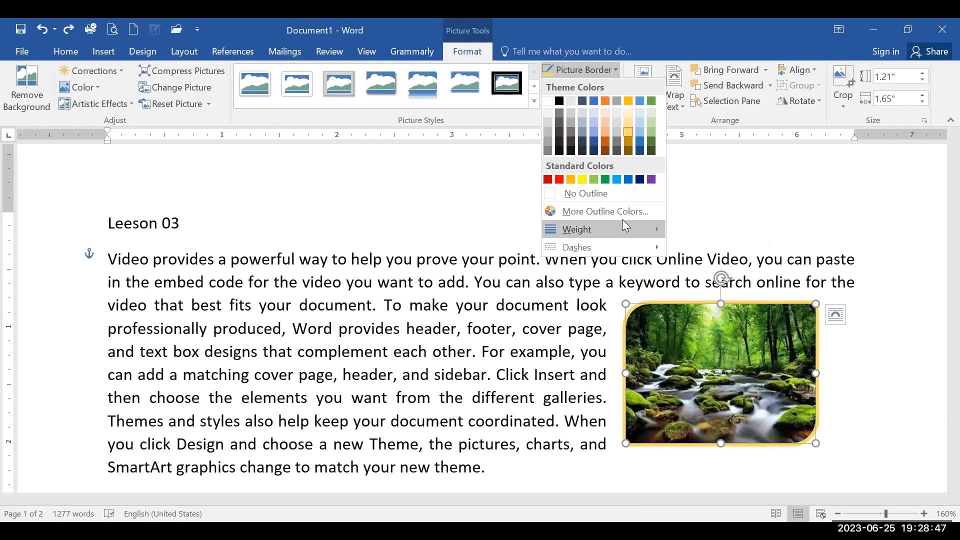
mouse_move(624, 226)
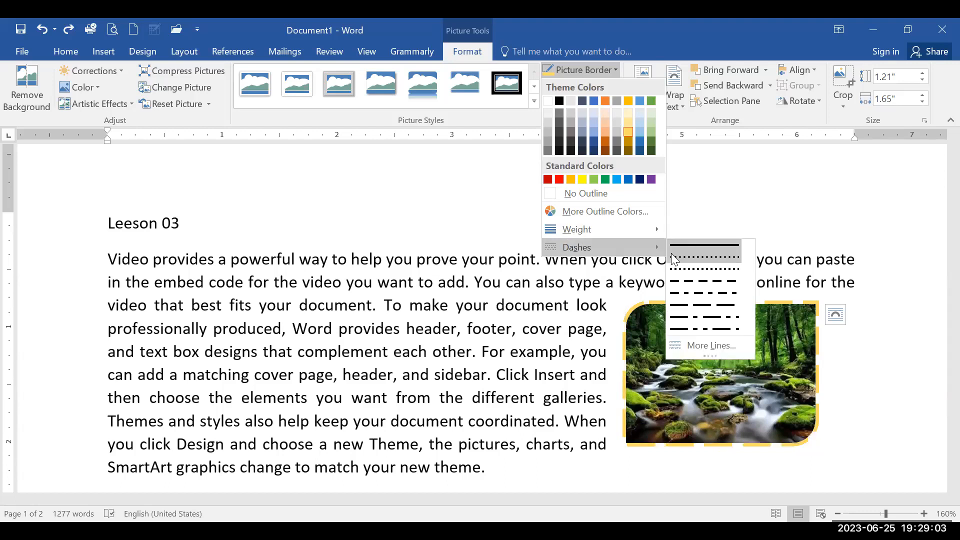
mouse_move(658, 238)
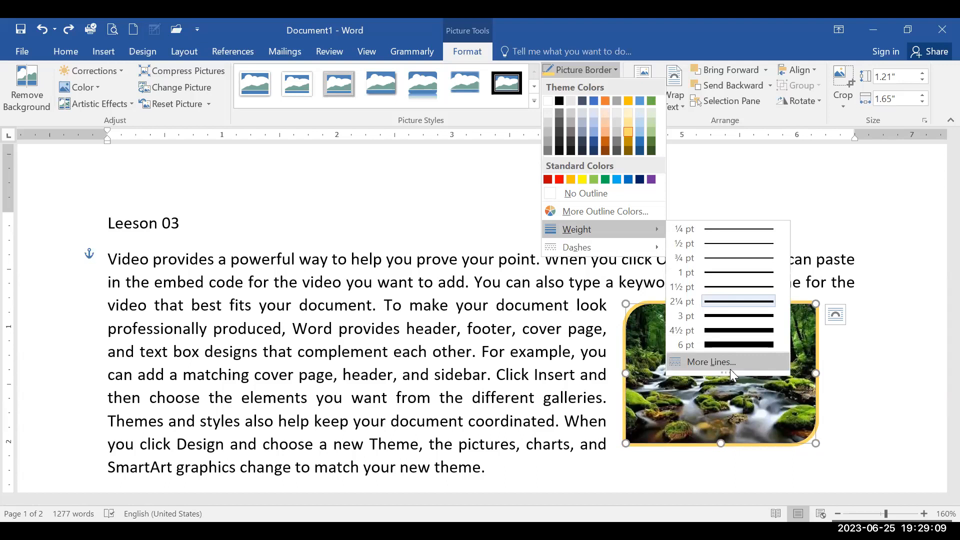
click(731, 371)
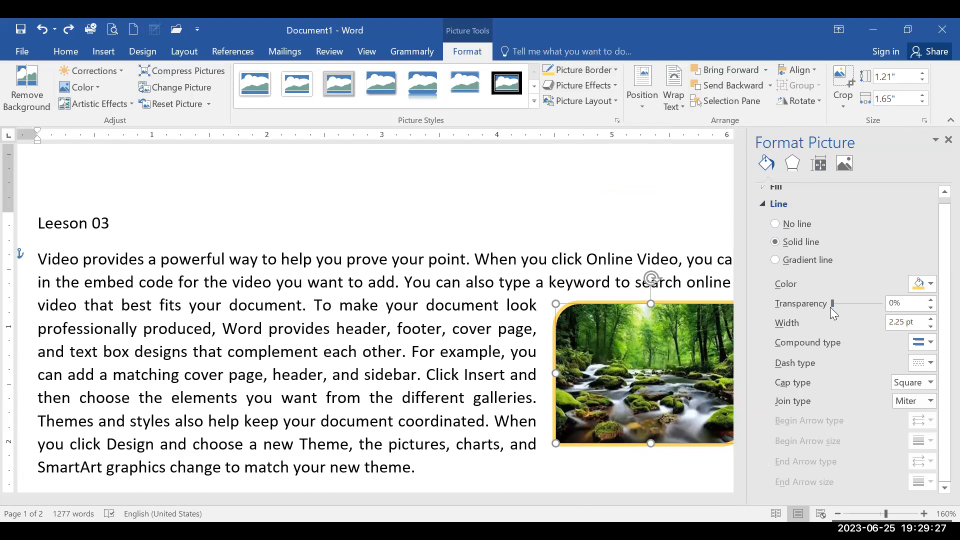
Change the forest picture's solid border line to a near-black theme color.
mouse_move(836, 304)
mouse_down()
mouse_move(872, 298)
mouse_move(825, 311)
mouse_up()
click(924, 285)
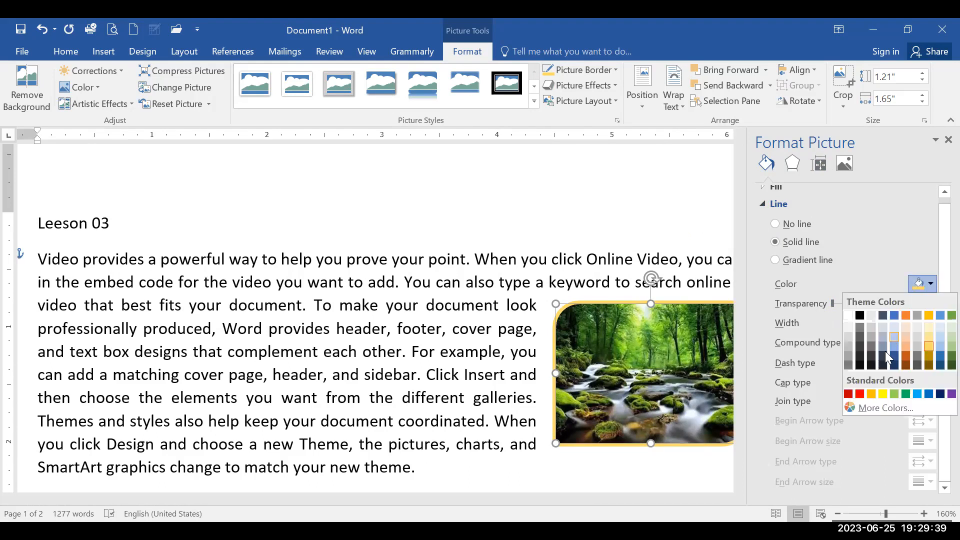
click(863, 366)
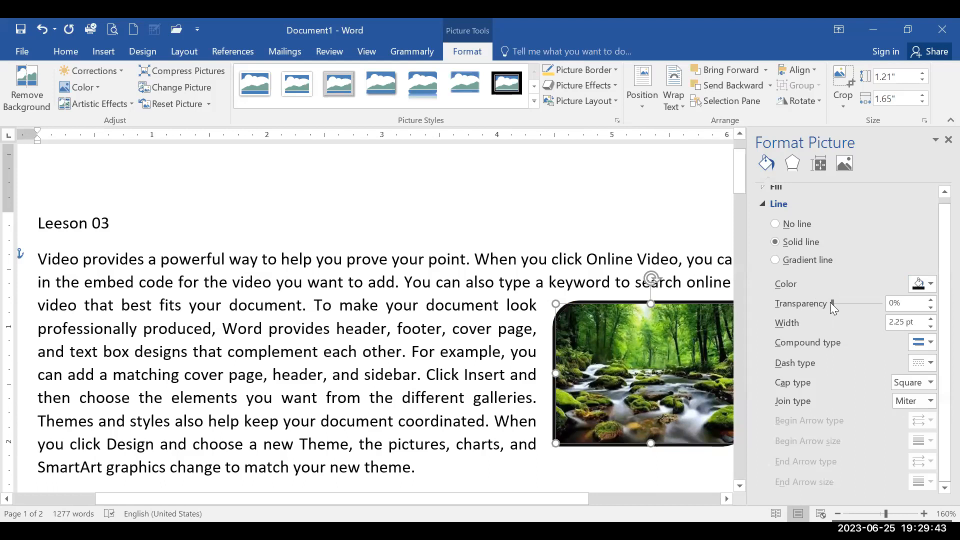
Set the forest picture's border line to a dark orange theme color with 59% transparency.
click(920, 284)
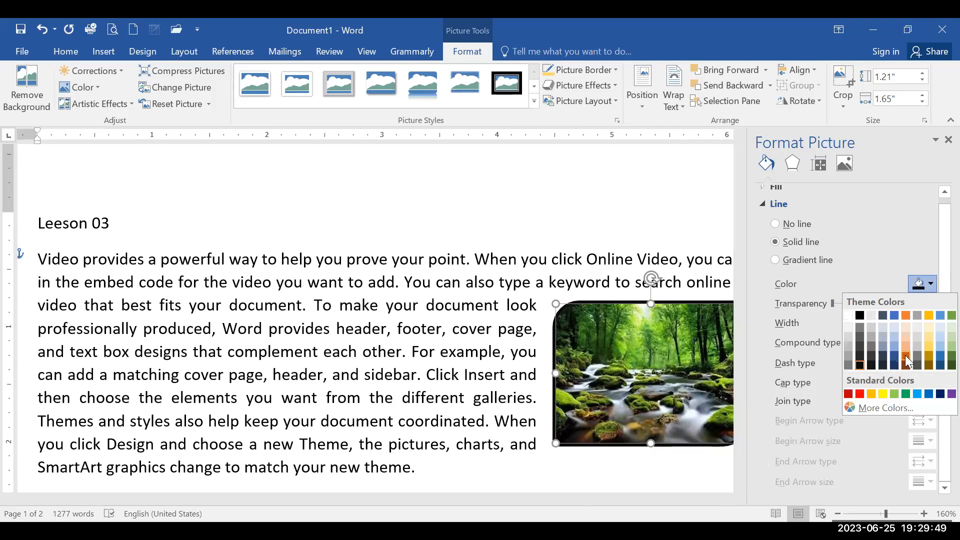
click(905, 356)
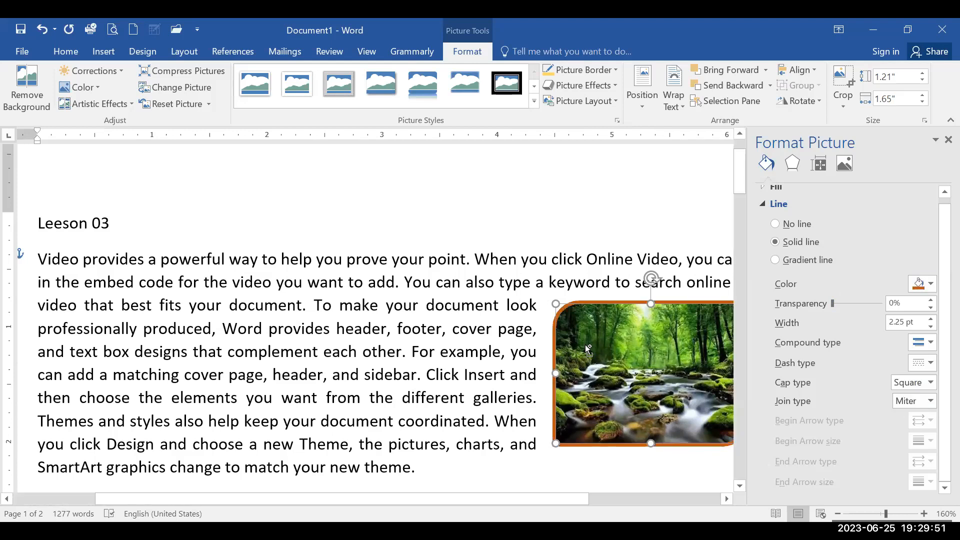
scroll(585, 345, up, 5)
scroll(585, 344, up, 6)
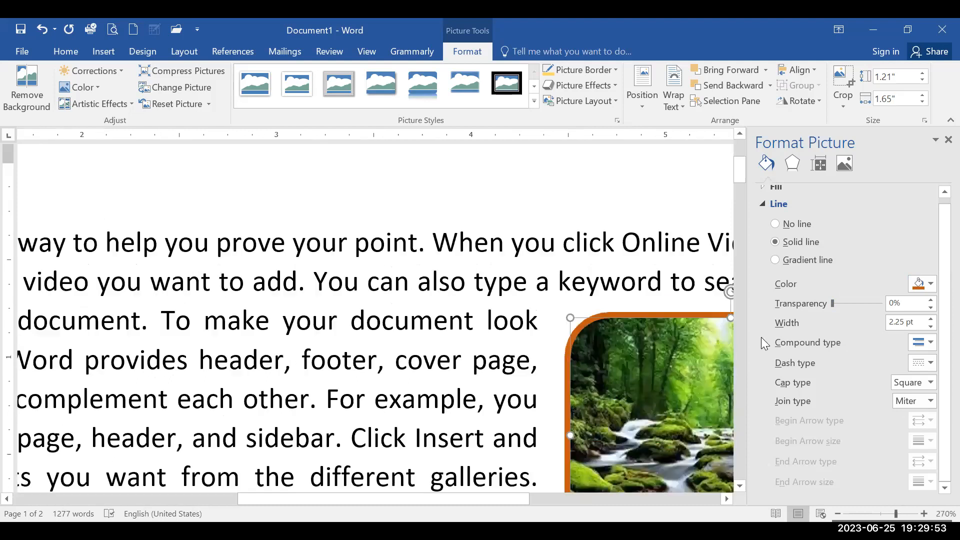
drag(834, 301, 863, 293)
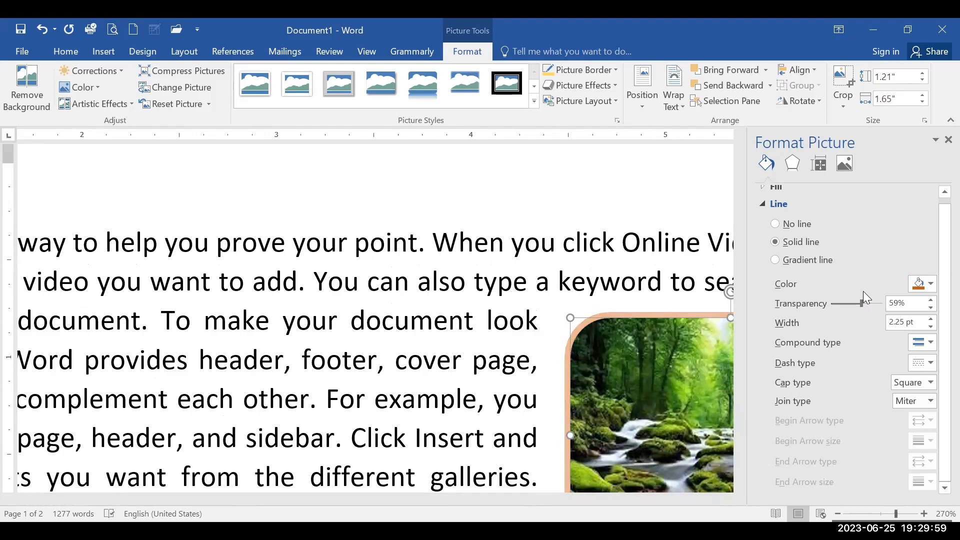
Widen the forest picture to 1.87 inches by stretching its side while keeping its height.
scroll(523, 340, down, 5)
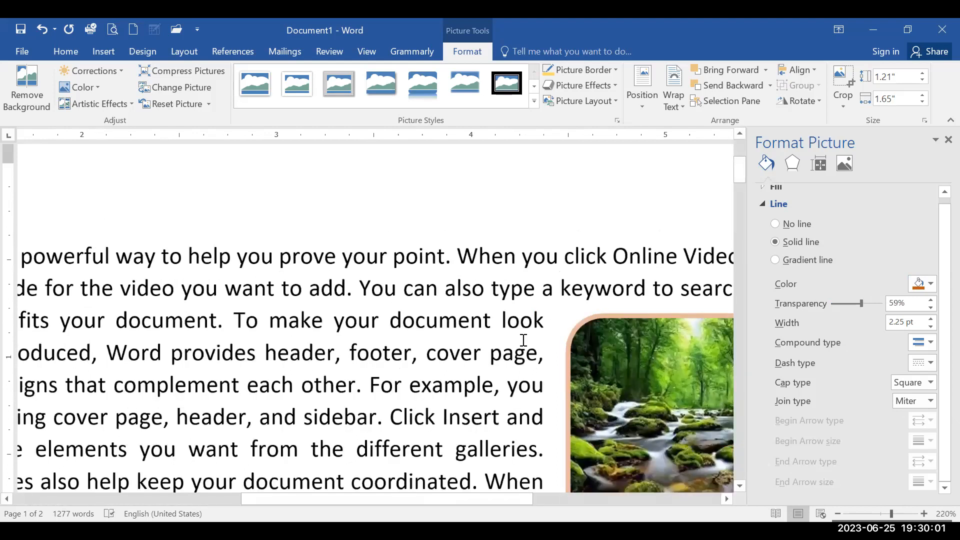
scroll(523, 340, down, 7)
scroll(524, 340, down, 1)
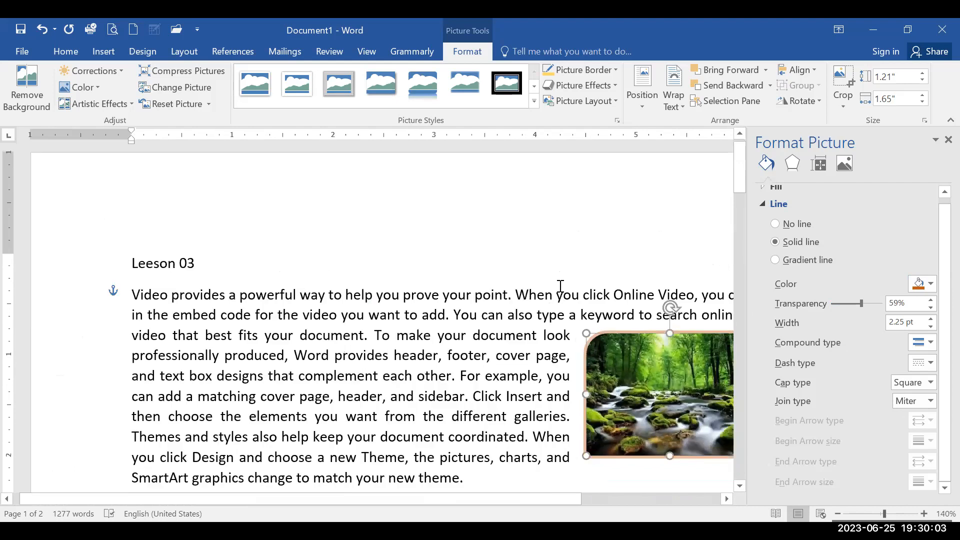
scroll(560, 286, down, 4)
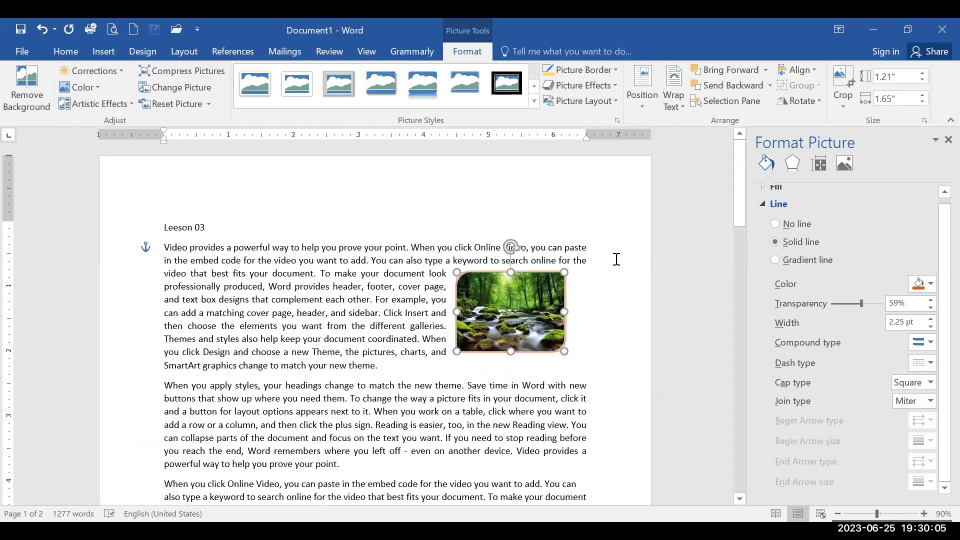
scroll(616, 260, up, 1)
scroll(617, 259, up, 3)
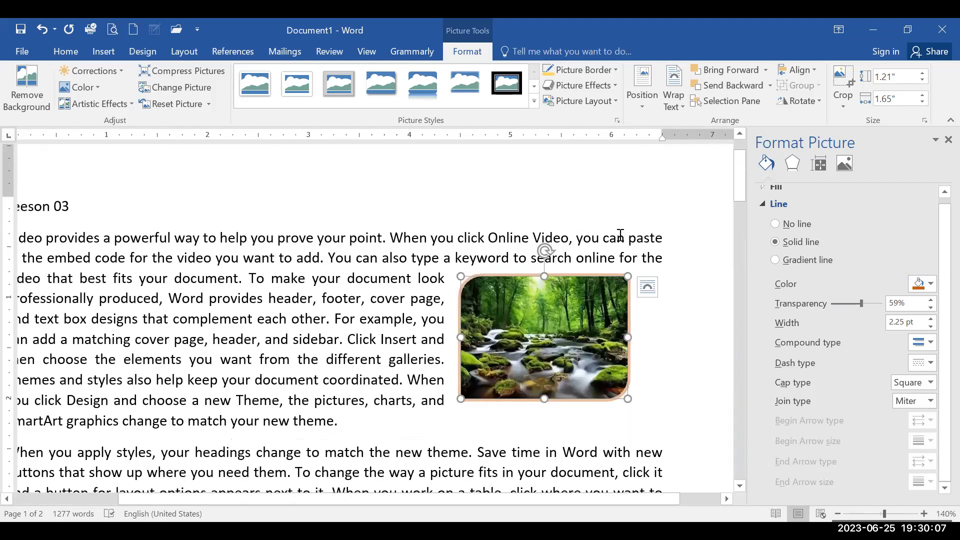
drag(628, 337, 650, 332)
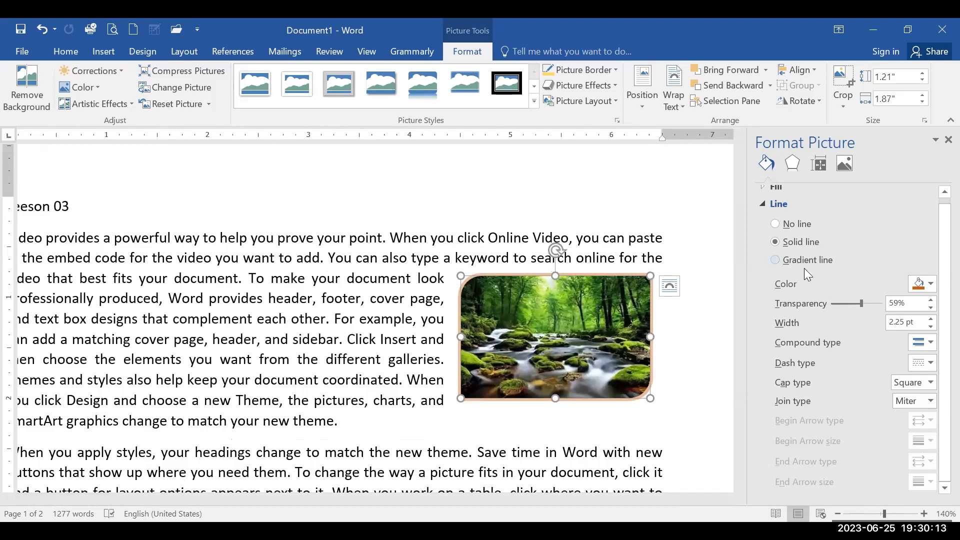
Apply the gray 8 pt glow preset to the forest picture from its detailed effects settings.
click(766, 205)
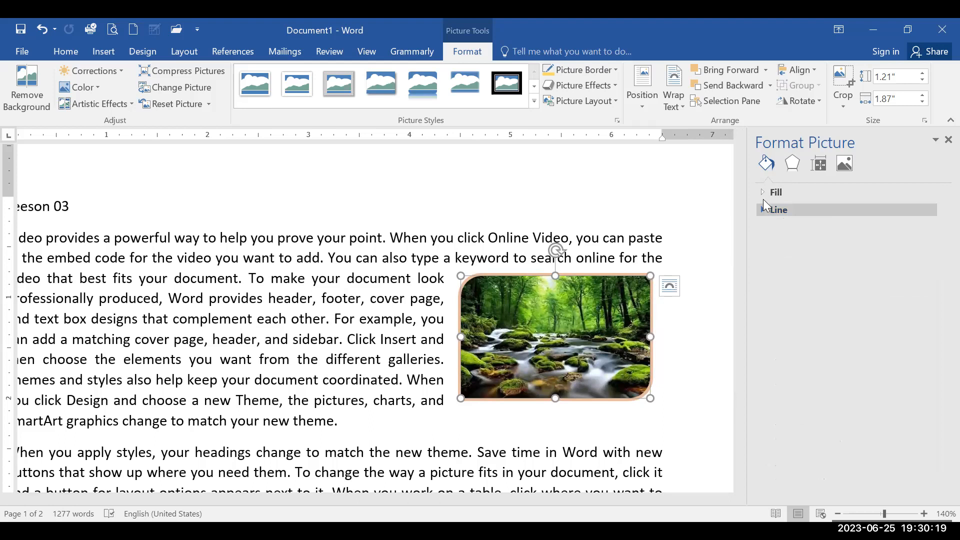
click(792, 164)
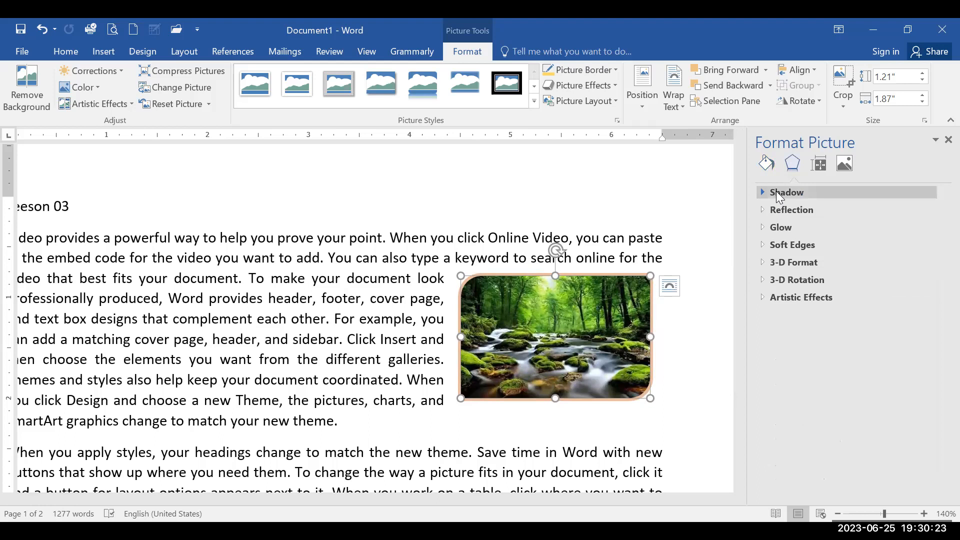
click(594, 86)
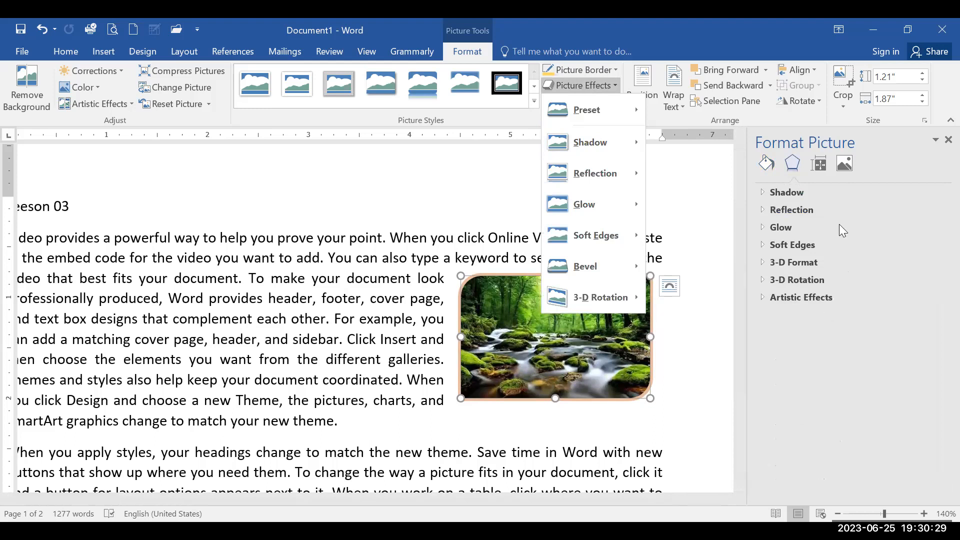
click(765, 228)
click(773, 227)
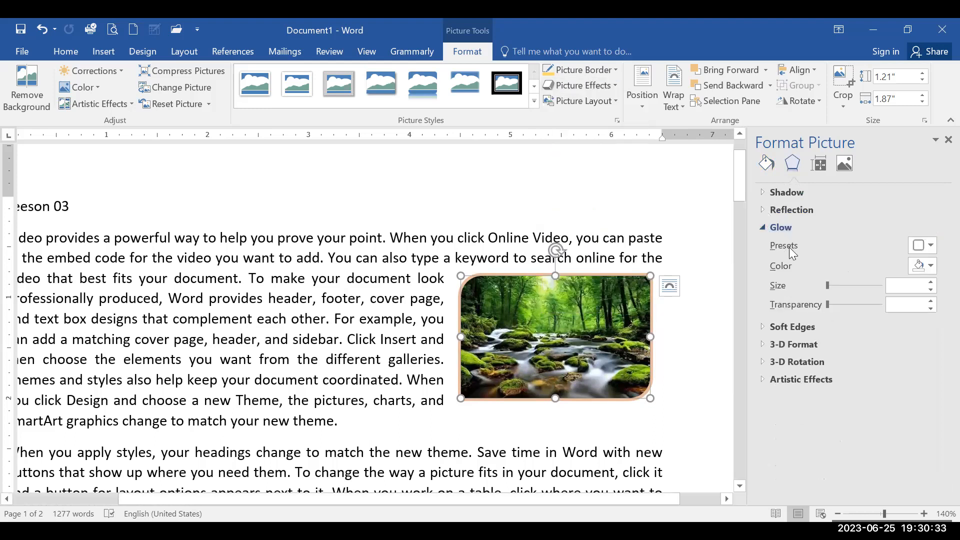
click(929, 253)
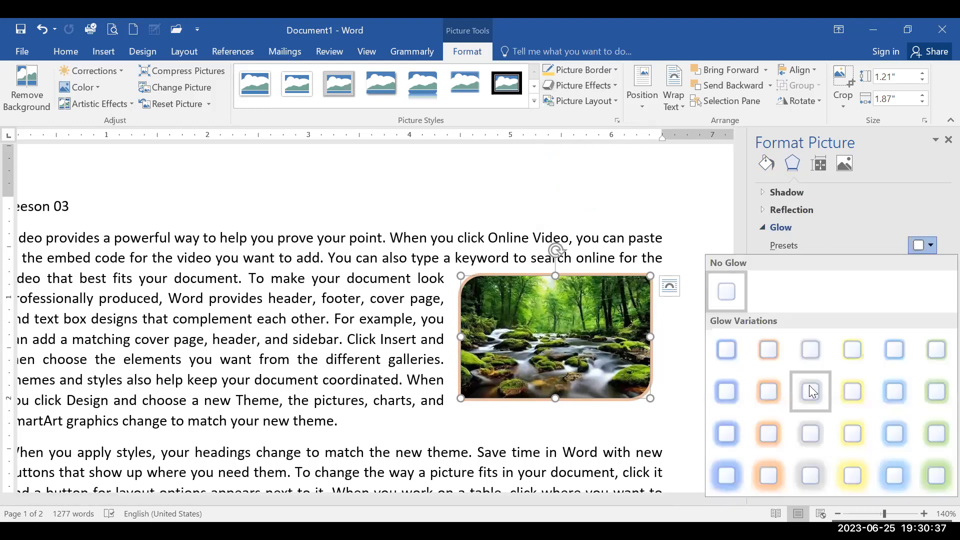
click(810, 391)
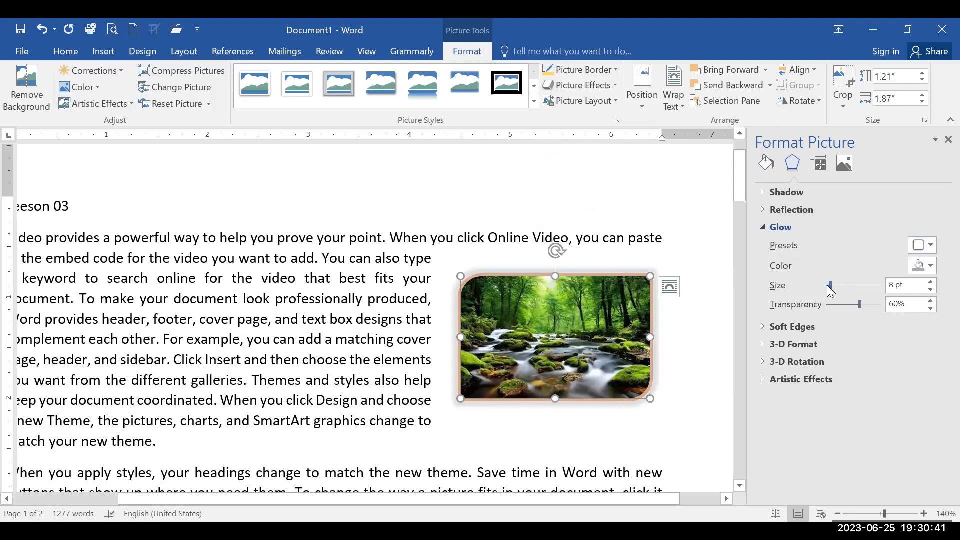
Set the forest picture's glow size to 11 pt and its transparency to 66%.
drag(831, 286, 843, 286)
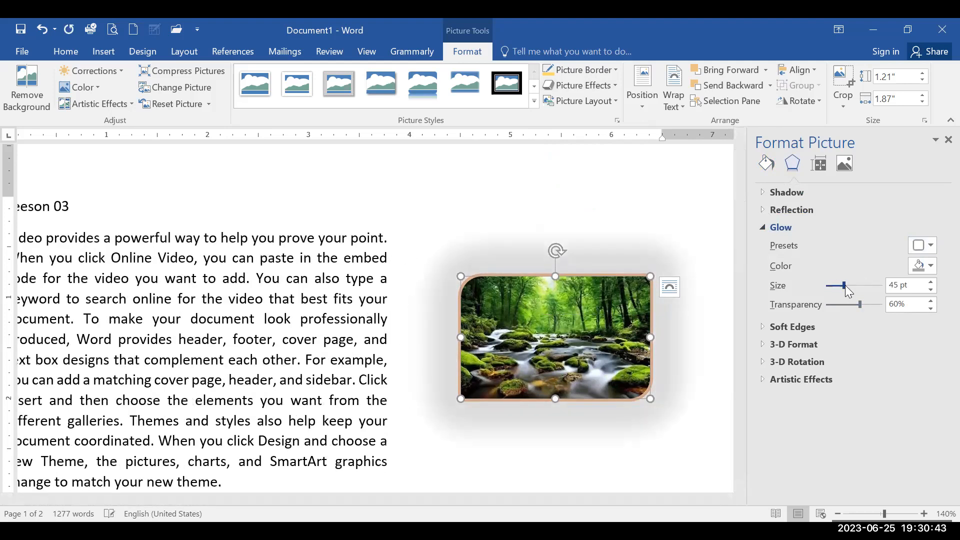
click(860, 283)
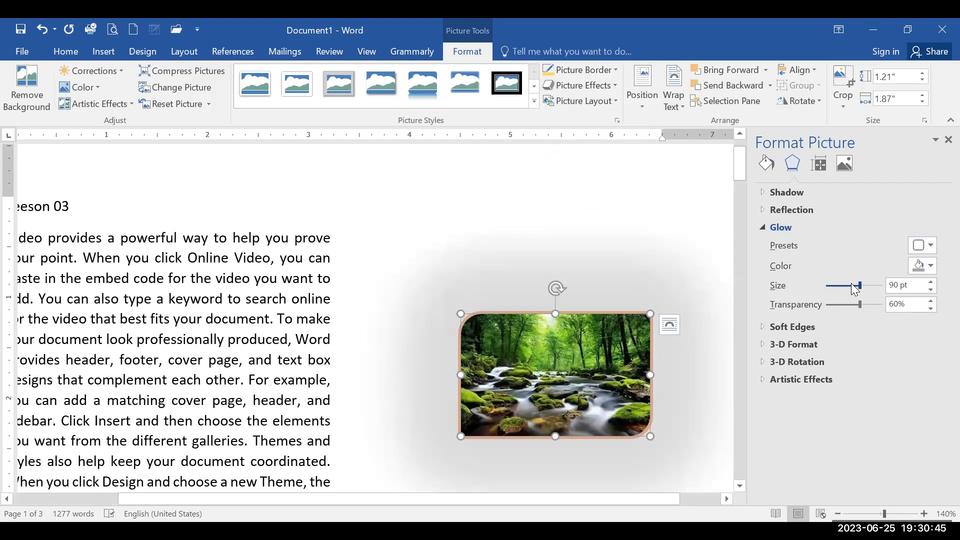
click(829, 286)
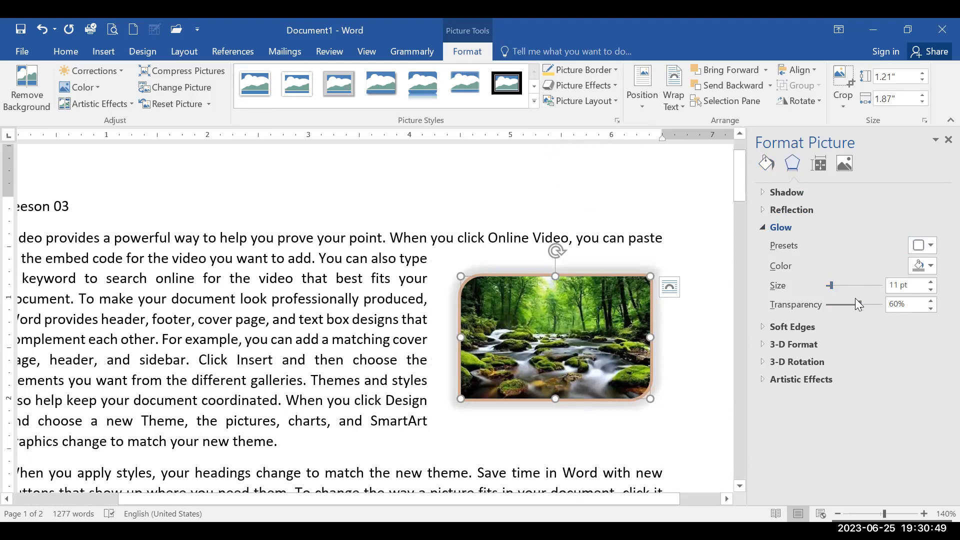
mouse_move(858, 305)
mouse_down()
mouse_move(826, 301)
mouse_move(864, 297)
mouse_up()
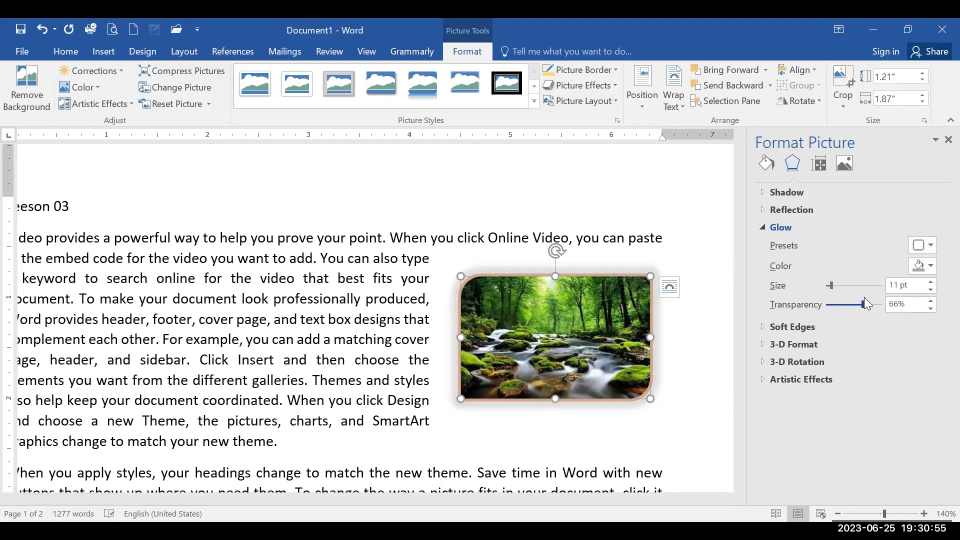
Change the forest picture's glow to a light orange theme color and deselect the picture.
click(931, 266)
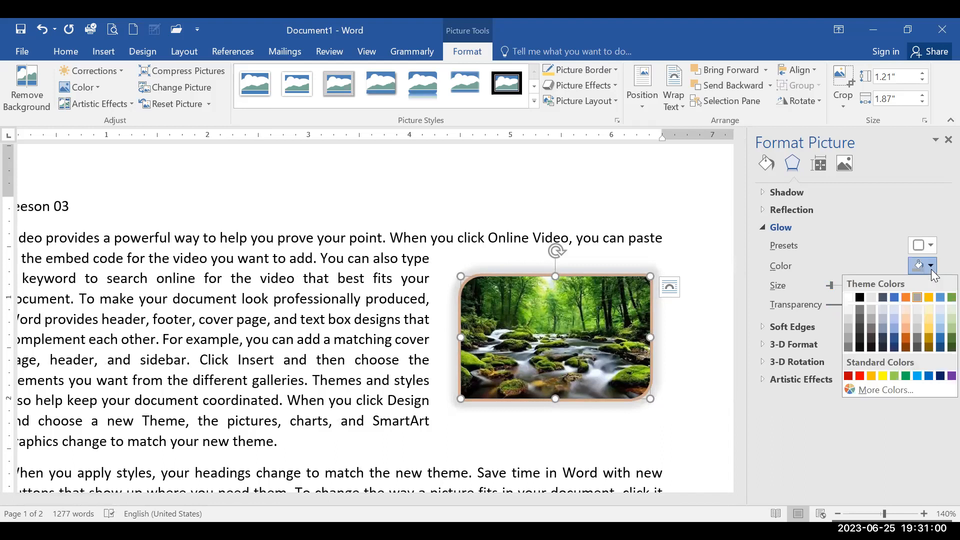
click(904, 330)
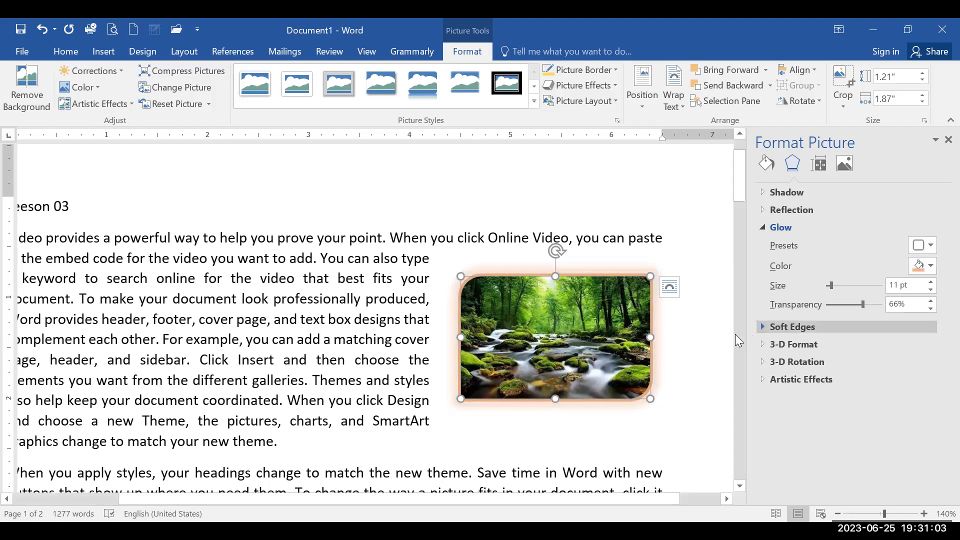
click(721, 389)
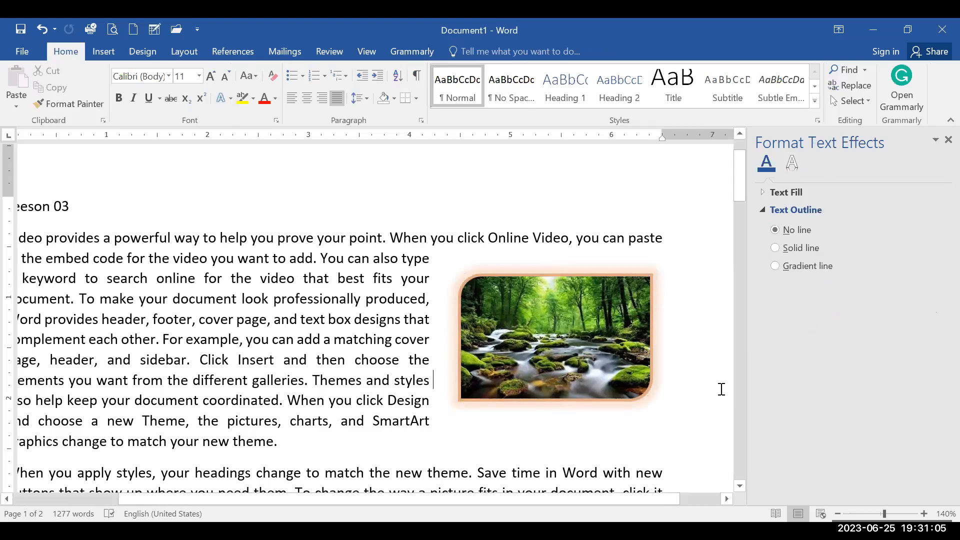
Look through the text fill, text outline and glow settings for the body text.
click(765, 207)
click(764, 189)
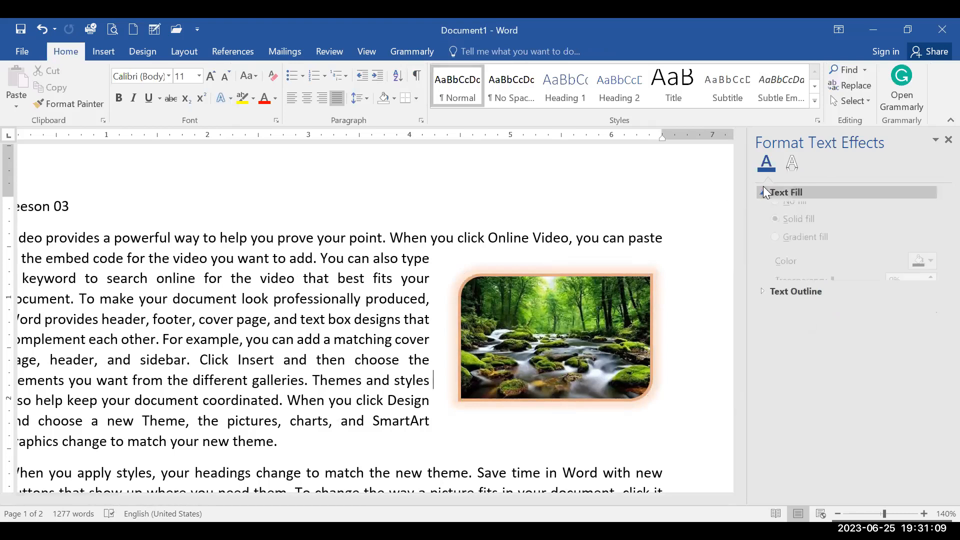
click(763, 188)
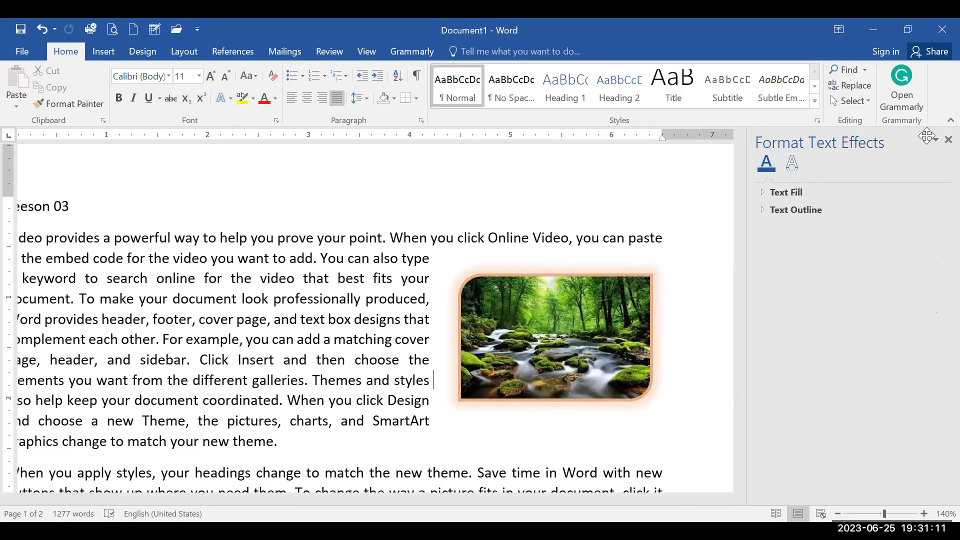
click(794, 163)
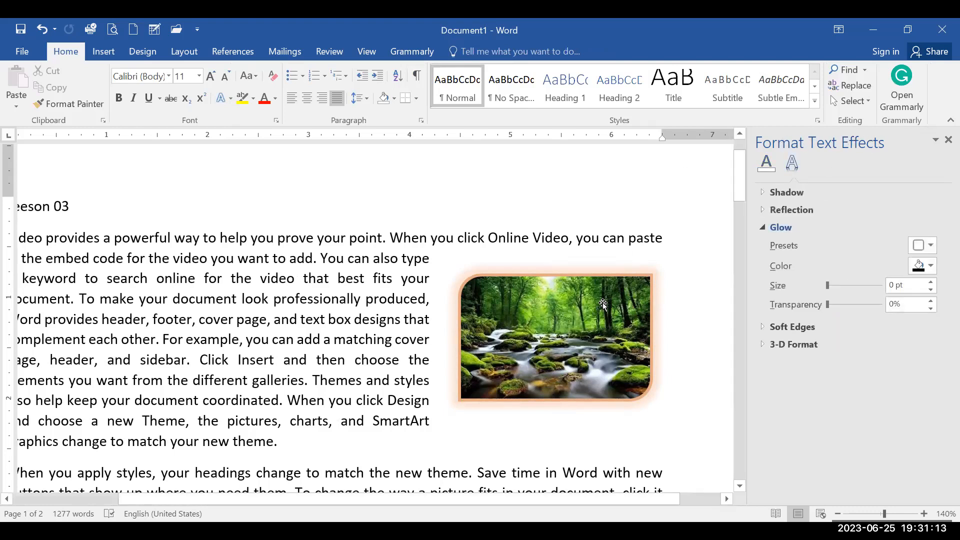
Examine the forest picture's line, effects, layout, picture and artistic effects settings, and close the detailed formatting options.
click(602, 304)
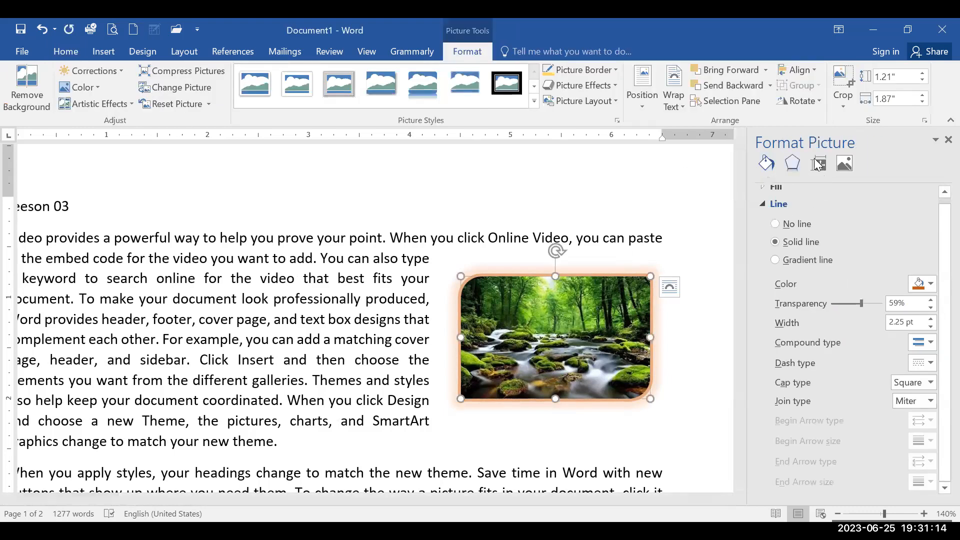
click(761, 204)
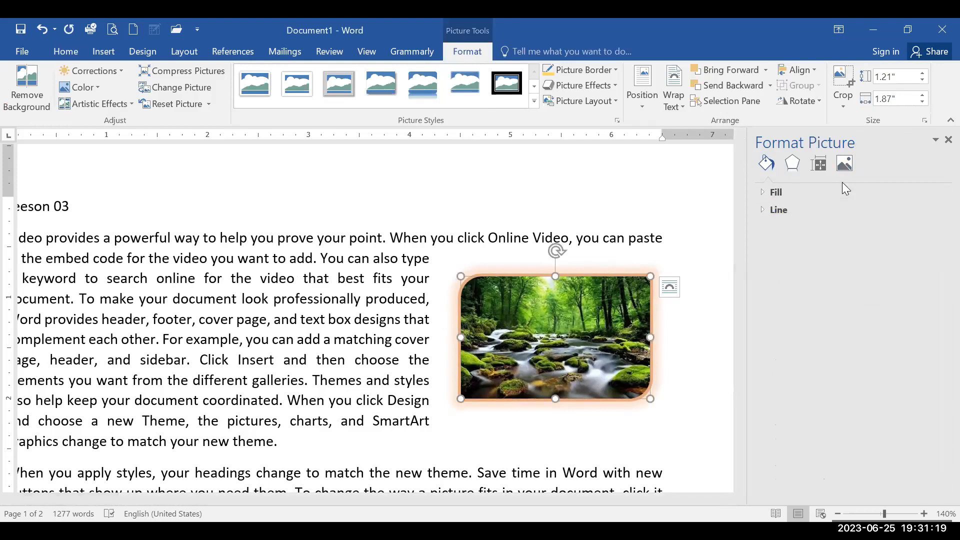
click(795, 169)
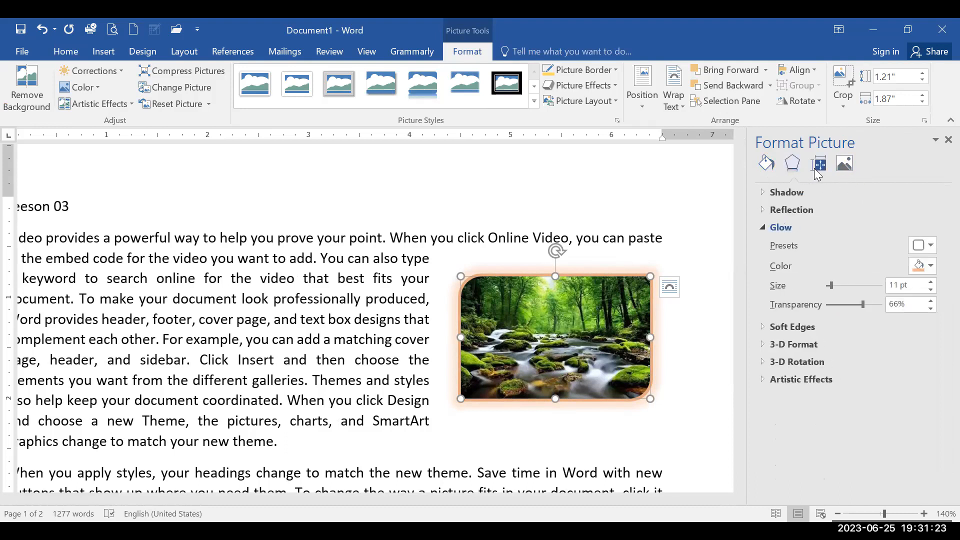
click(815, 167)
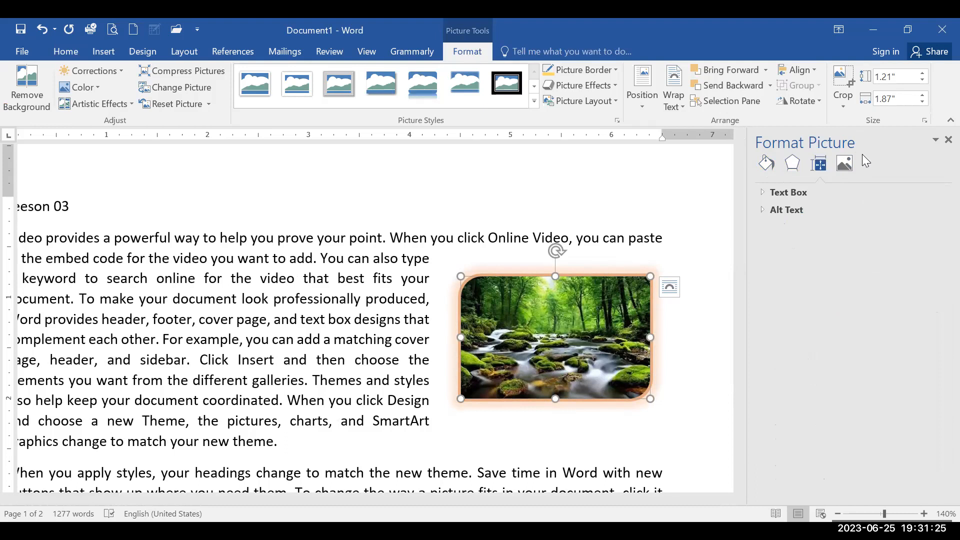
click(848, 164)
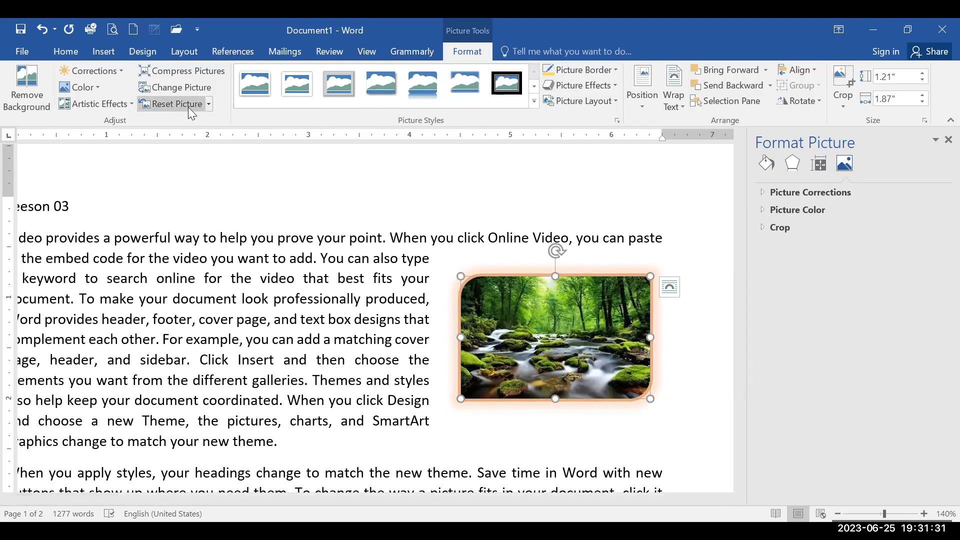
click(138, 105)
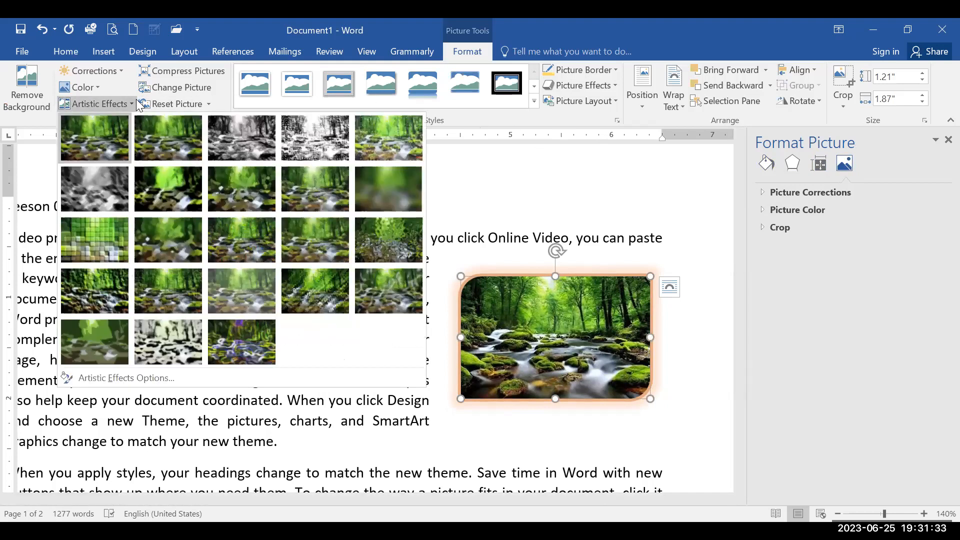
click(147, 378)
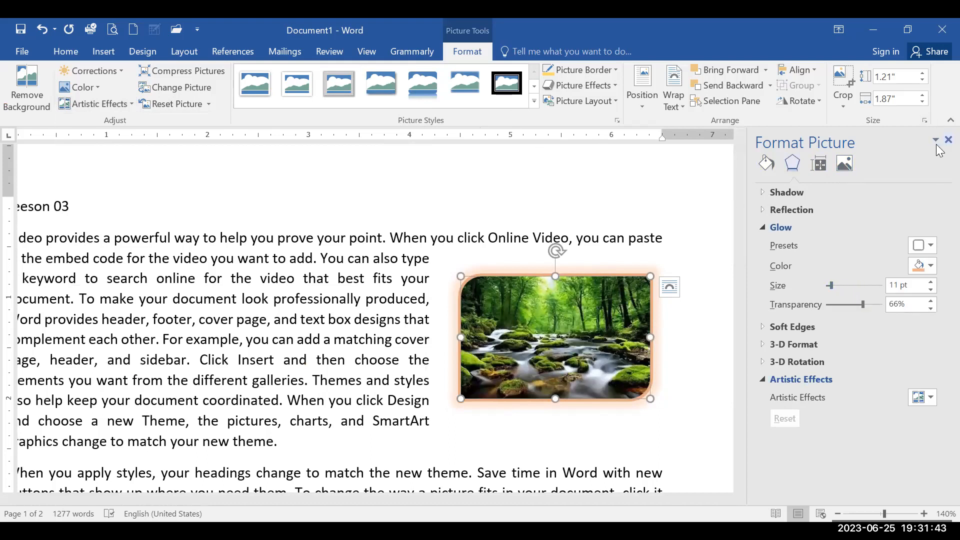
click(949, 140)
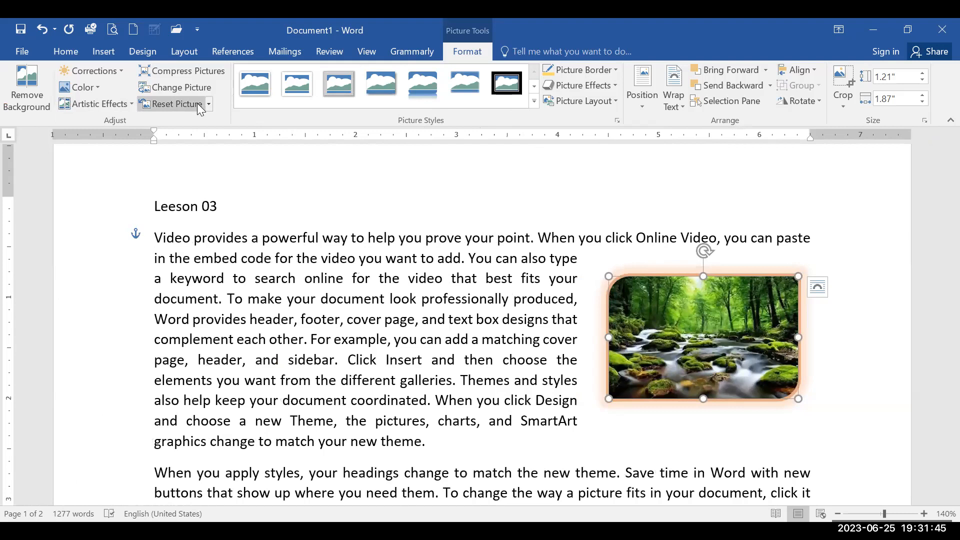
Try resetting the forest picture's formatting and undo the reset.
click(200, 105)
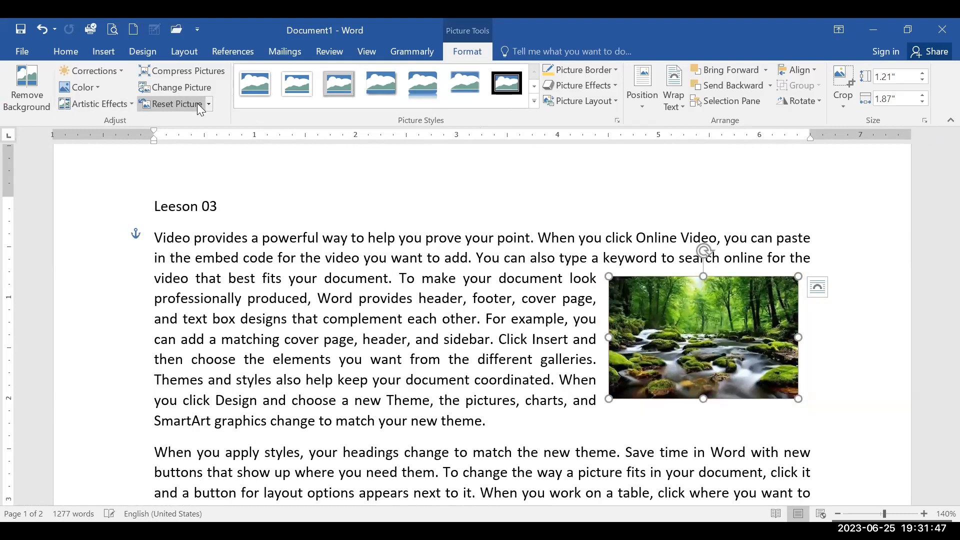
key(ctrl+z)
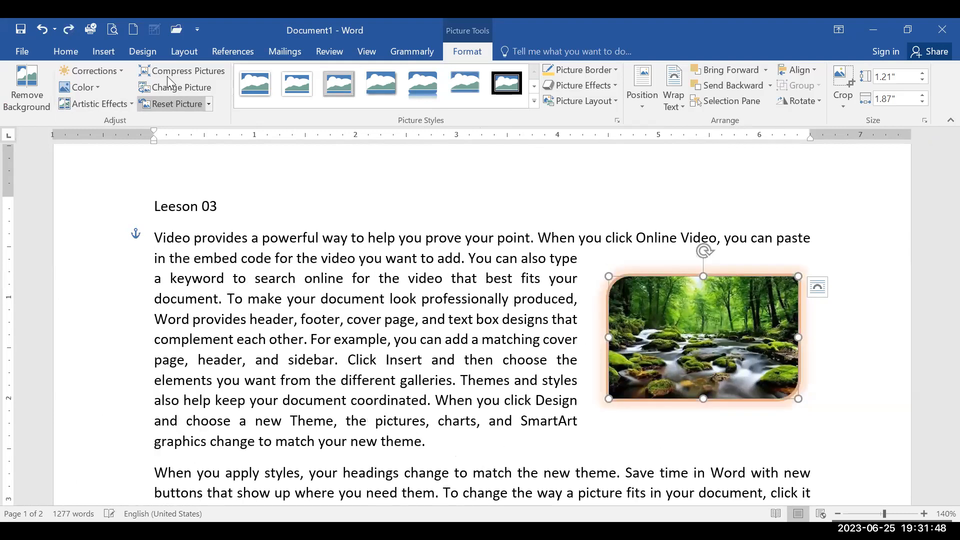
Review the forest picture's artistic effects options and preview the SmartArt picture layouts on it without applying one.
click(131, 103)
click(174, 379)
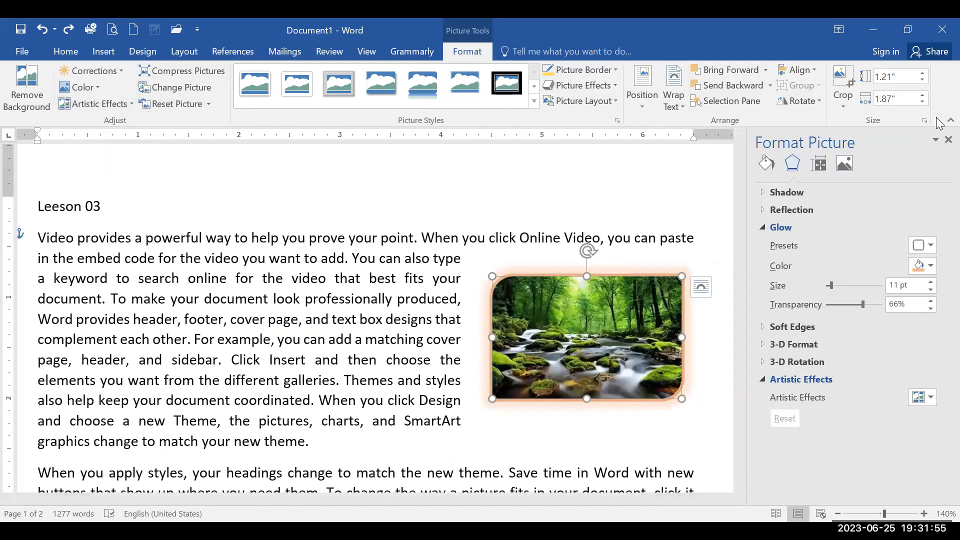
click(948, 140)
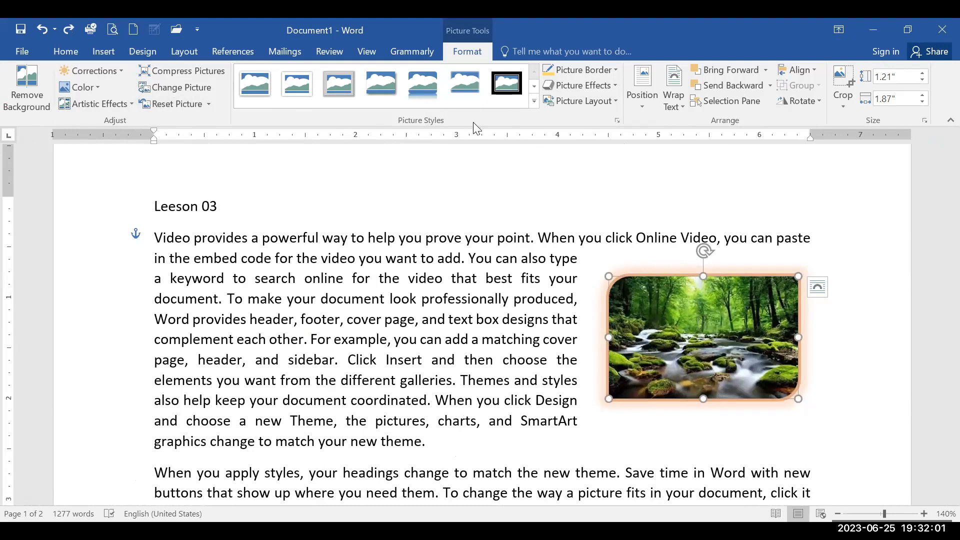
click(604, 100)
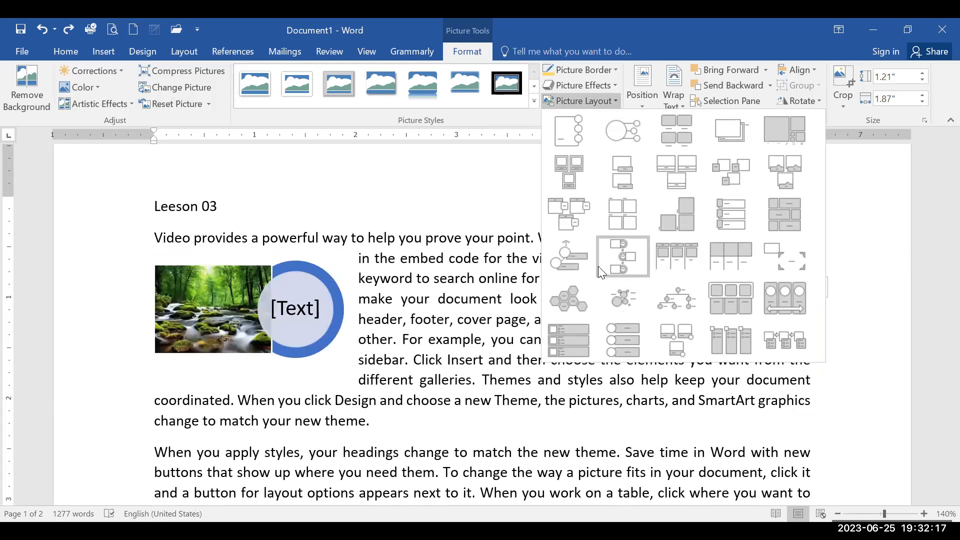
click(103, 52)
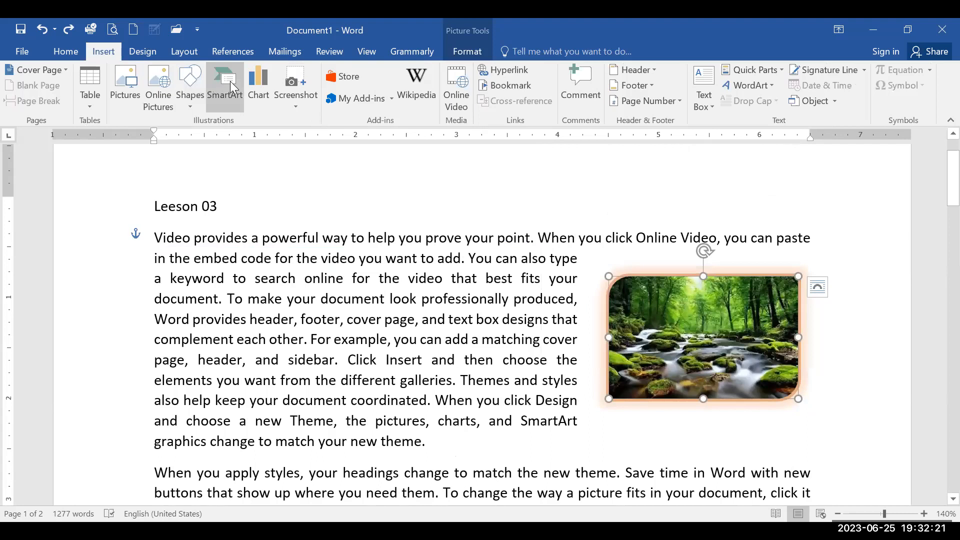
Correct the forest picture to brightness +20% and contrast 0%, and recolor it with the dark blue accent variation.
click(465, 53)
click(609, 102)
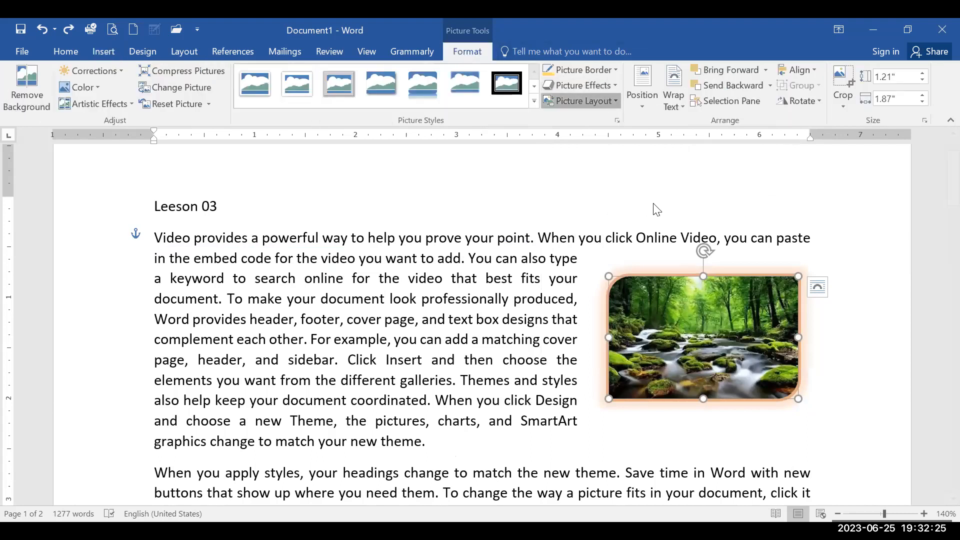
click(449, 302)
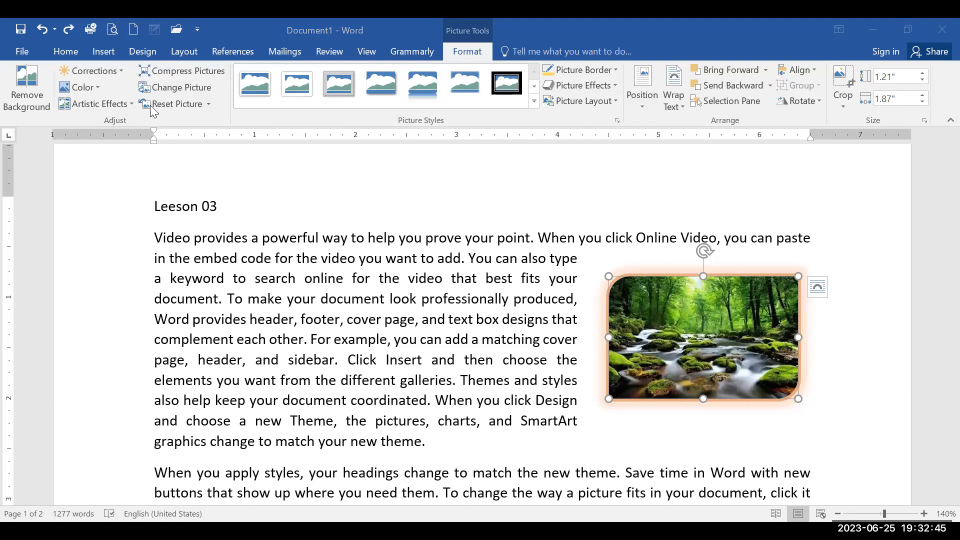
click(182, 119)
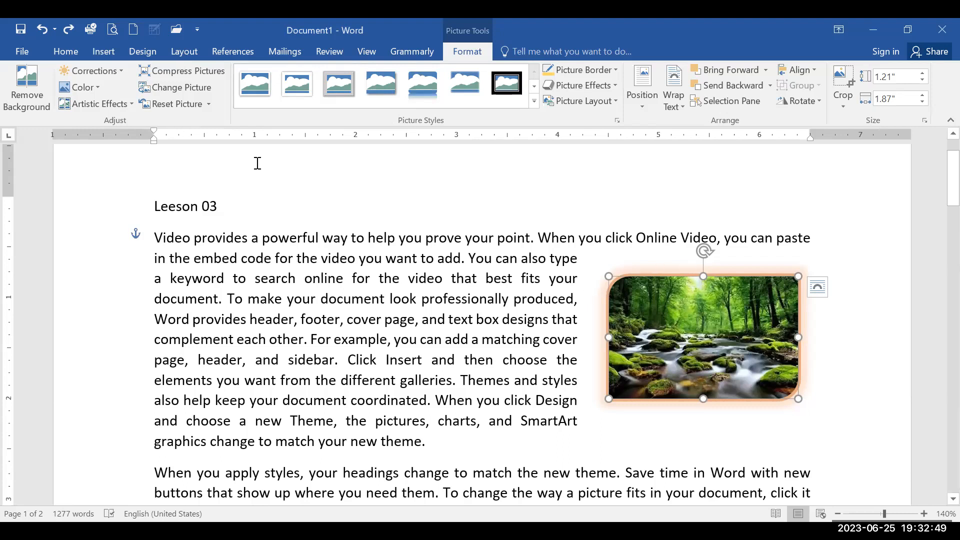
click(93, 73)
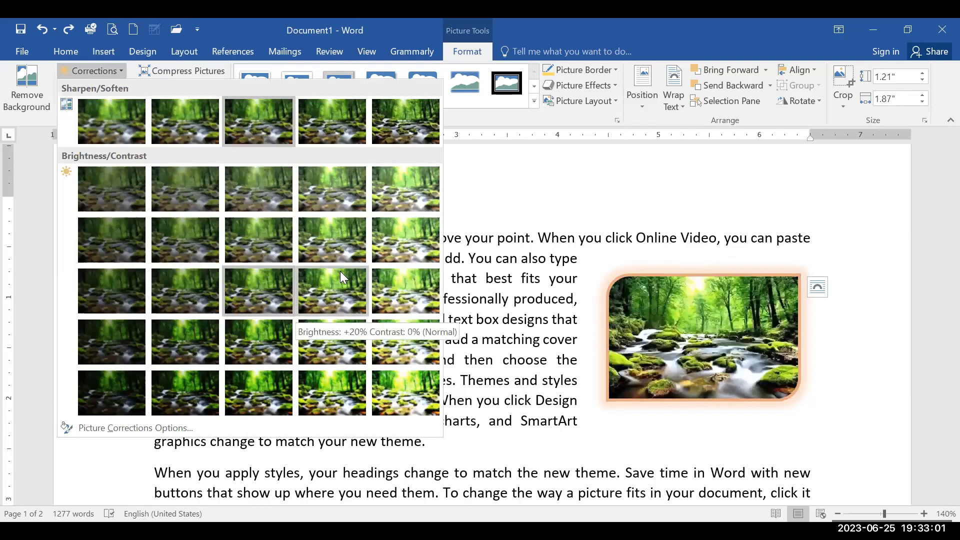
click(344, 285)
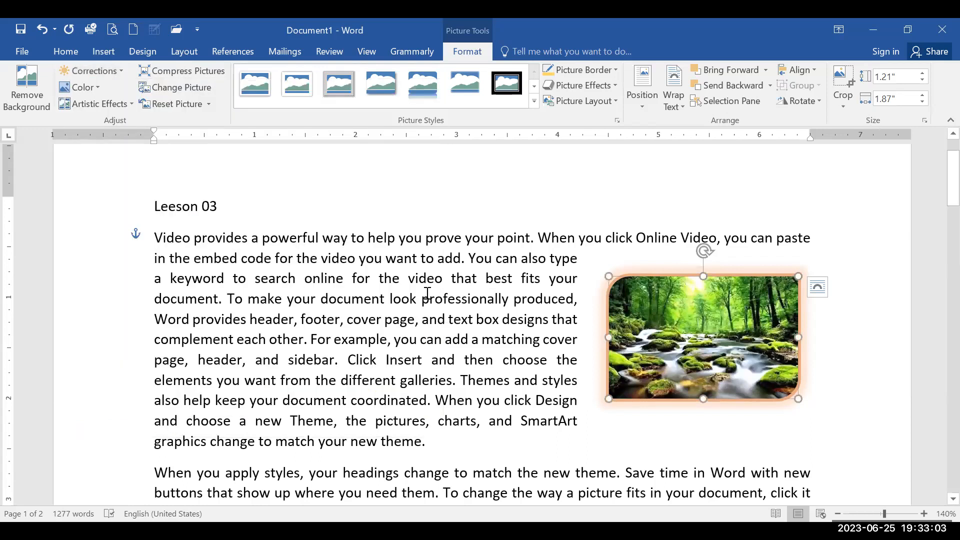
click(91, 90)
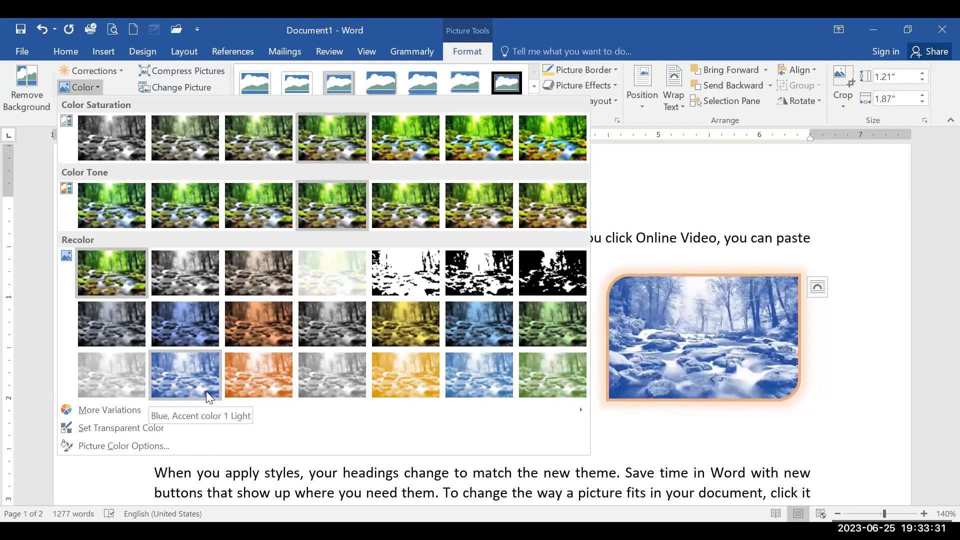
click(203, 335)
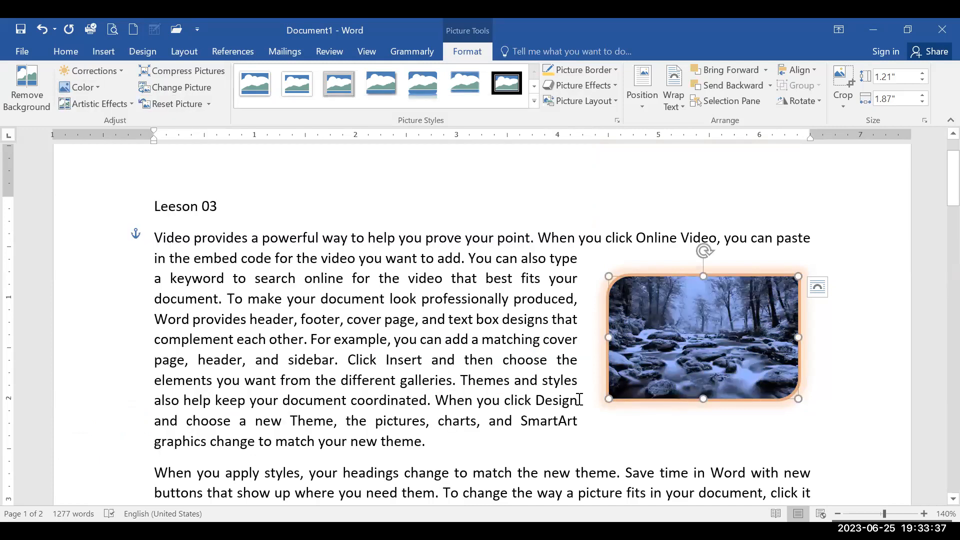
Browse the artistic effects for the blue forest picture without applying one, and try deleting the picture and undo the deletion.
click(105, 103)
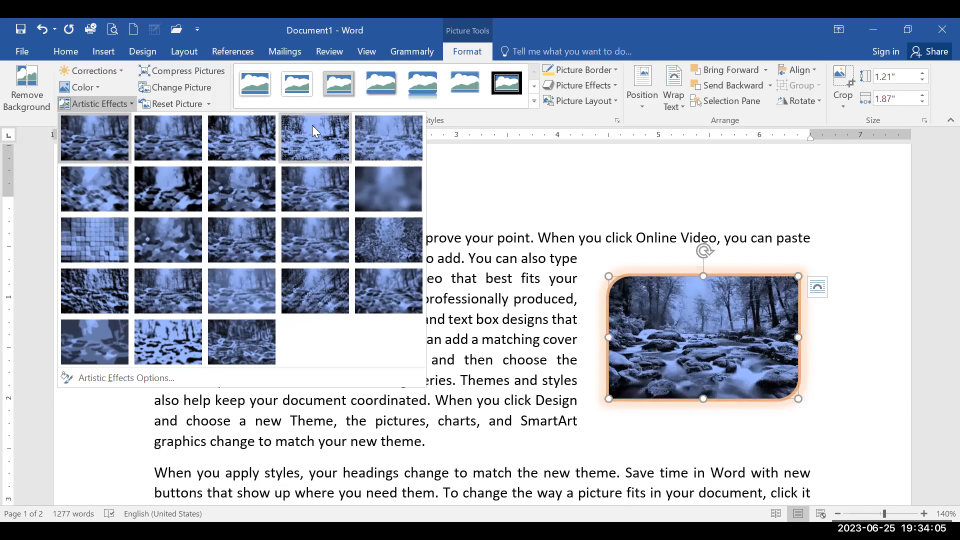
click(655, 335)
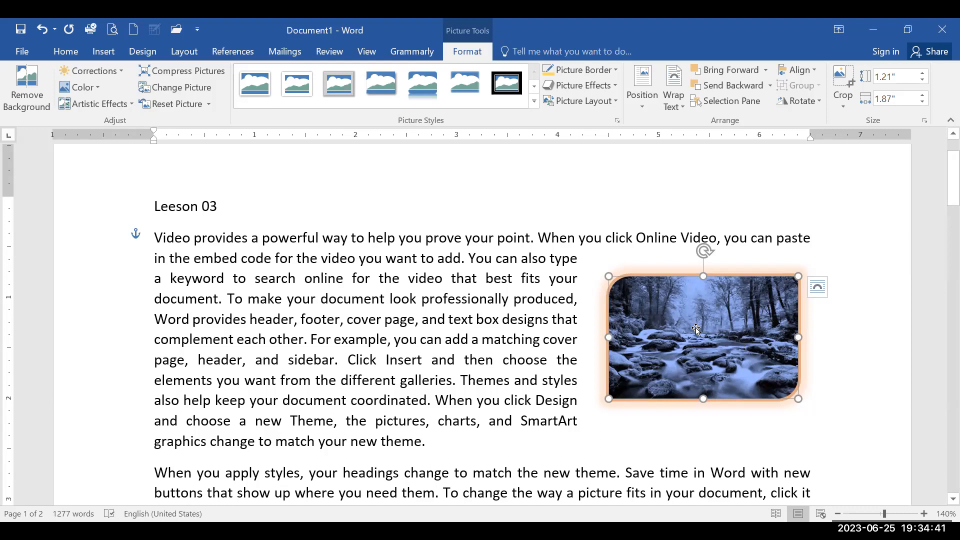
key(Delete)
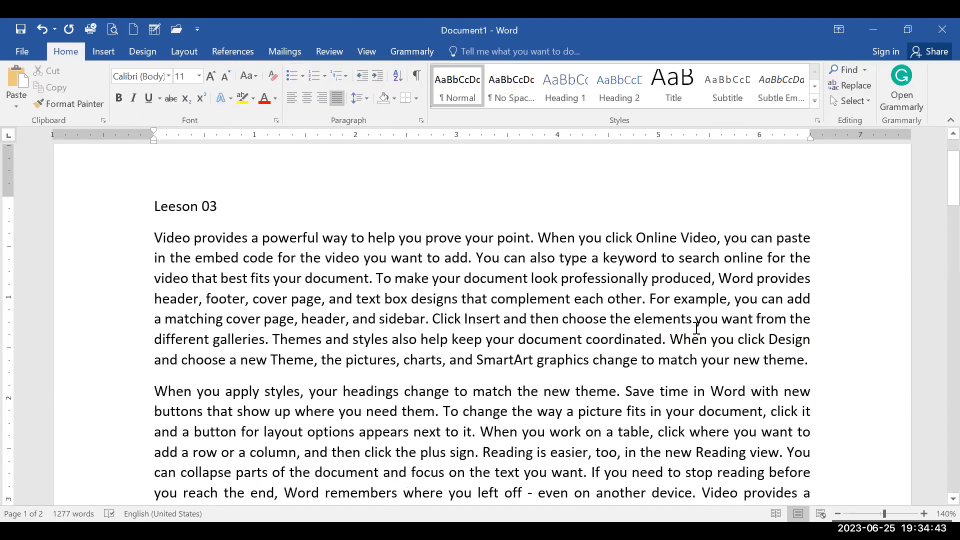
key(ctrl+z)
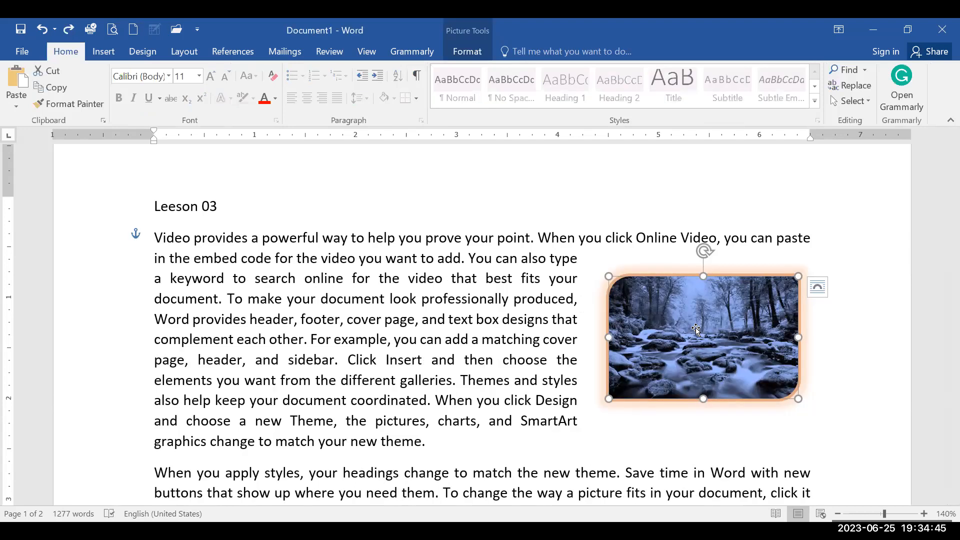
right_click(695, 327)
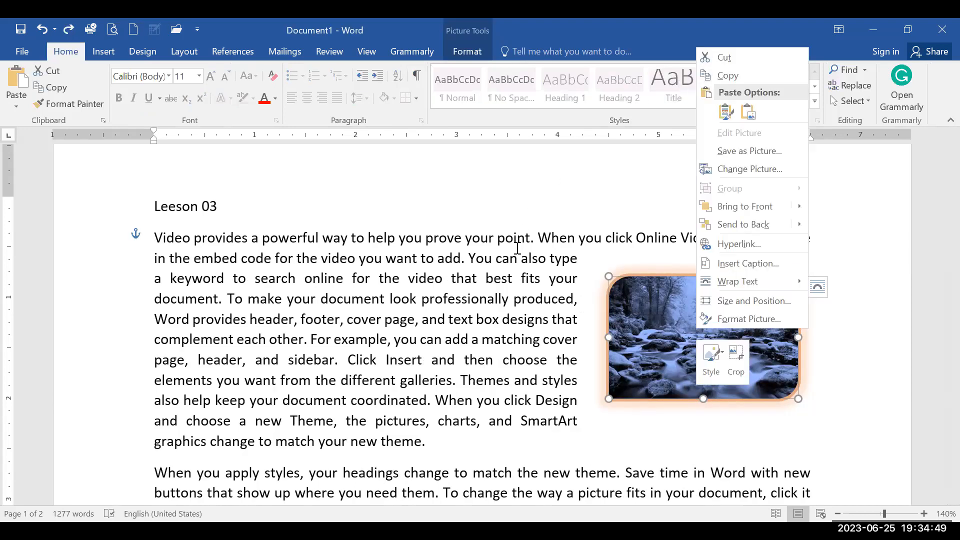
click(516, 246)
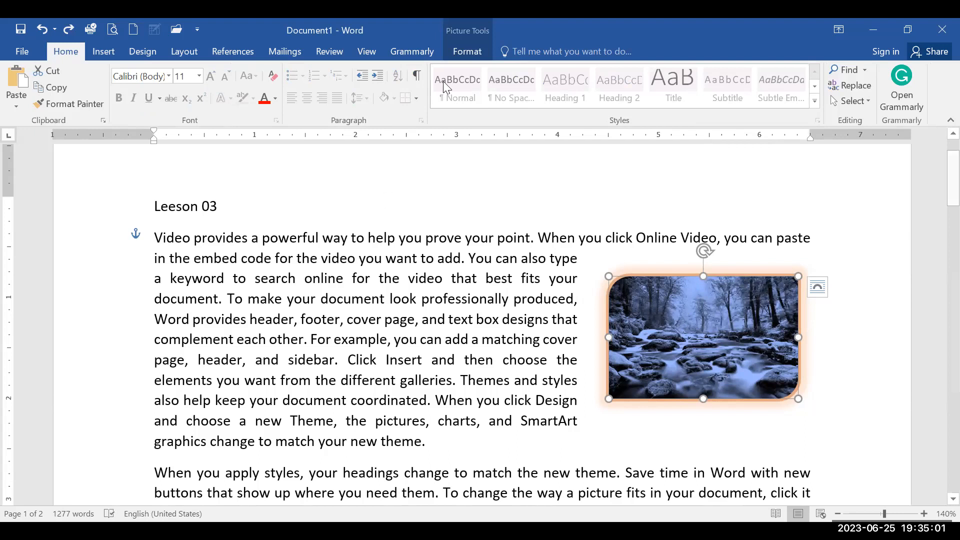
Change the forest picture to the image7 file from the Picture folder, keeping its border and glow.
click(464, 59)
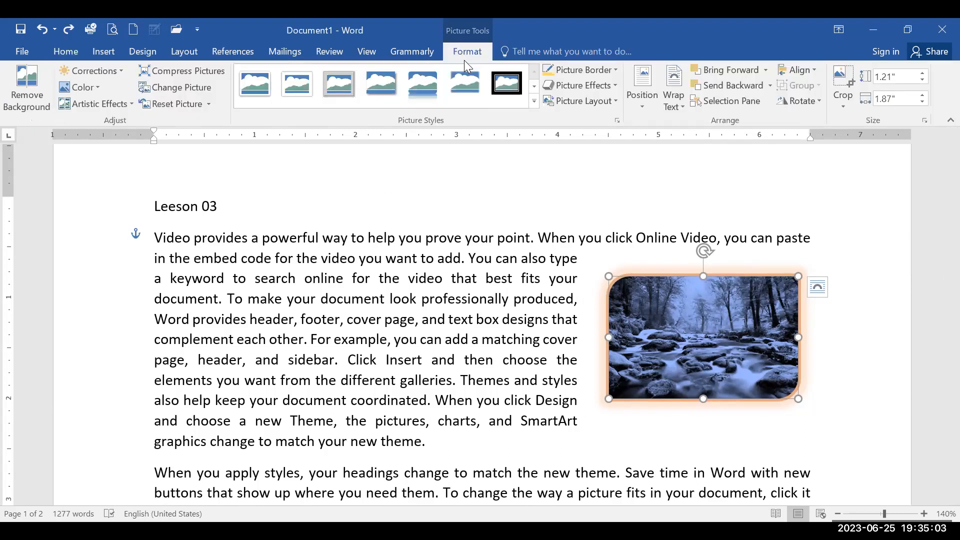
click(199, 93)
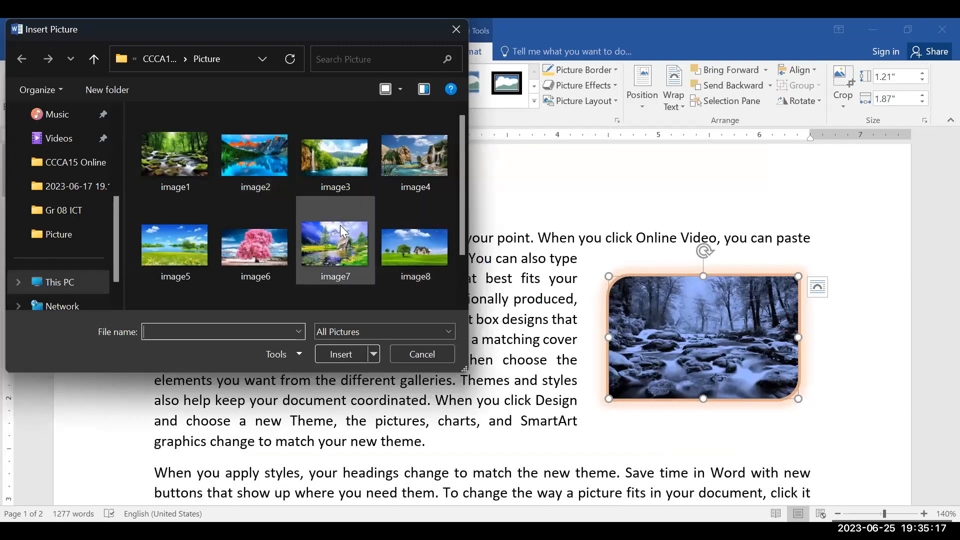
click(342, 232)
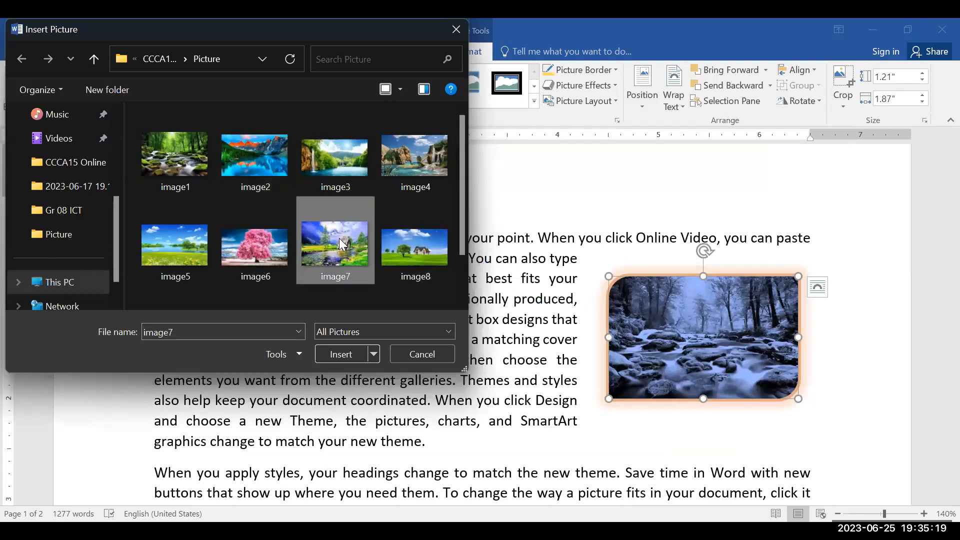
click(342, 354)
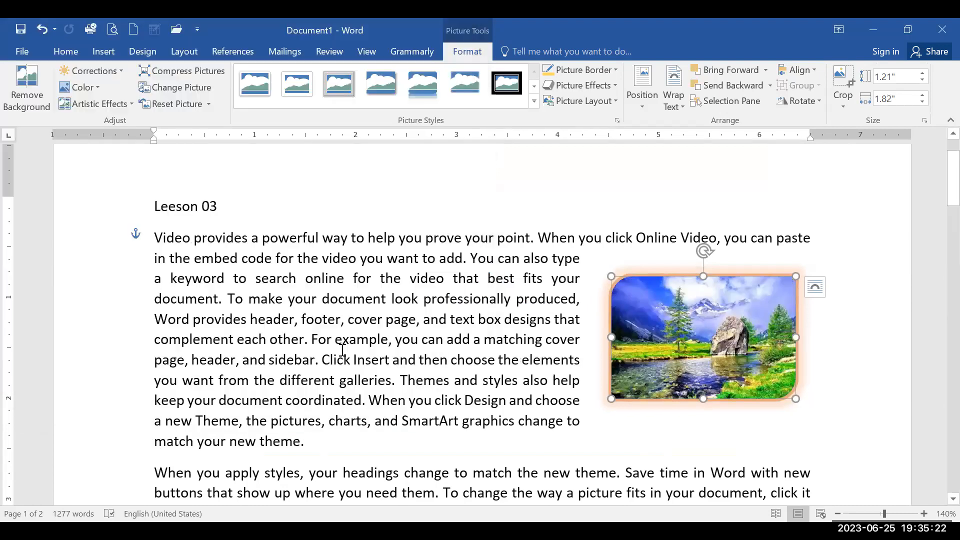
click(436, 338)
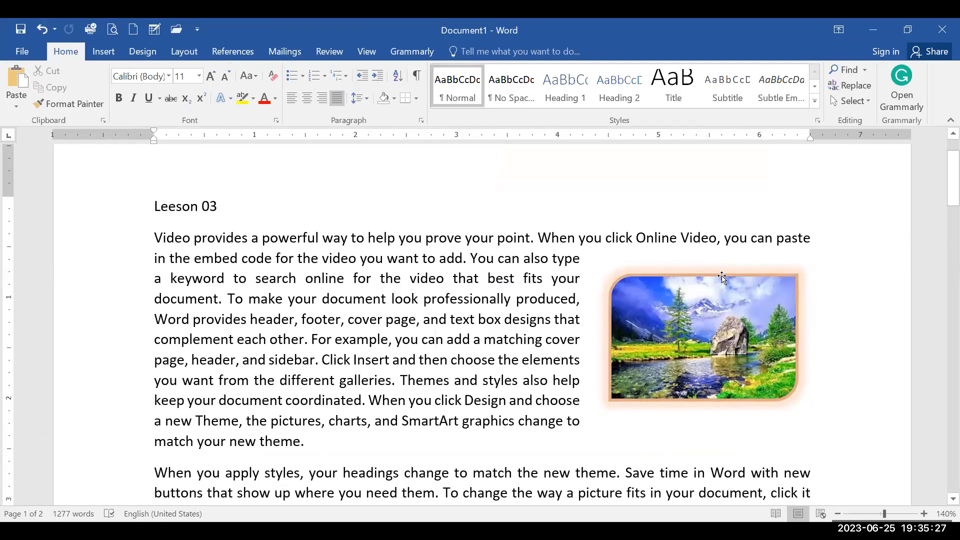
Apply the last artistic effect, with glowing neon edges, to the mountain landscape picture.
click(781, 336)
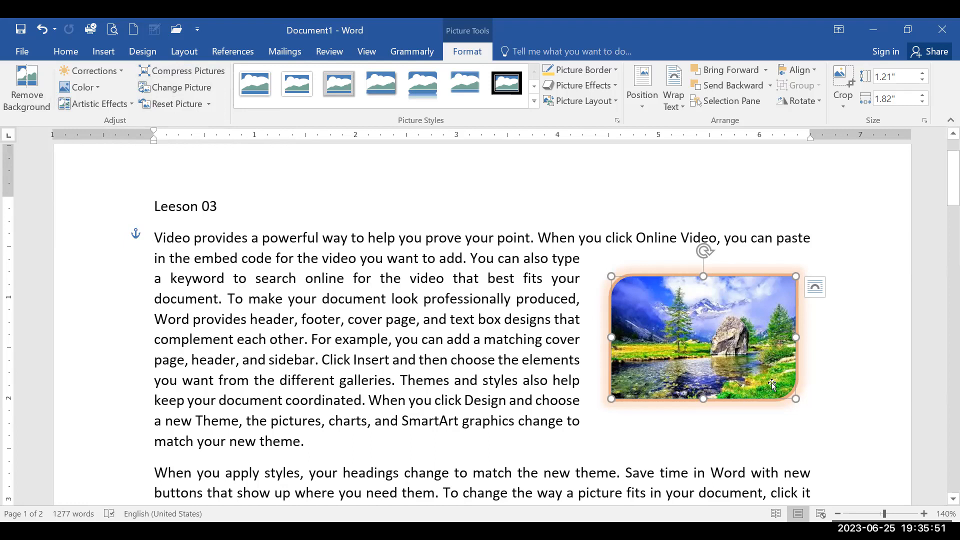
click(121, 109)
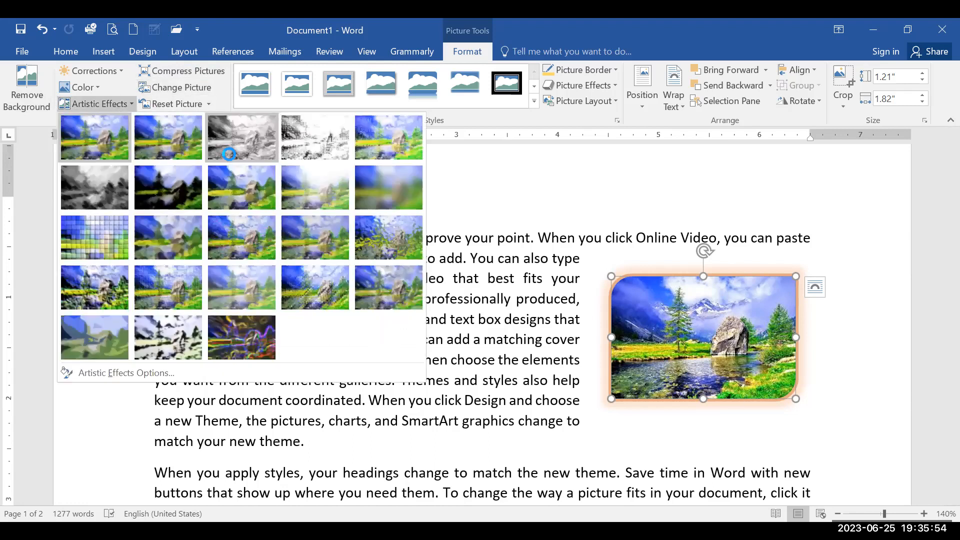
click(248, 326)
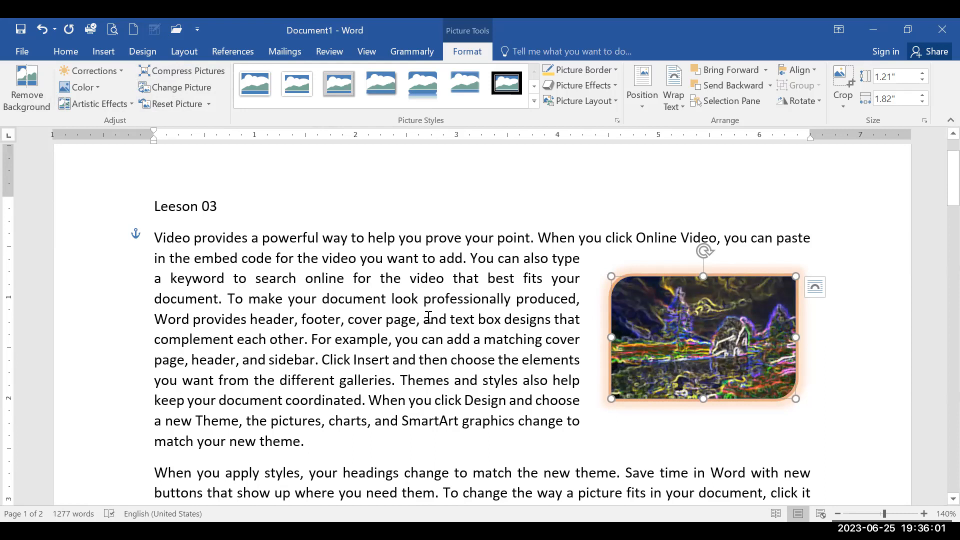
Try resetting the landscape picture's formatting, undo the reset, and remove only its artistic effect.
click(174, 104)
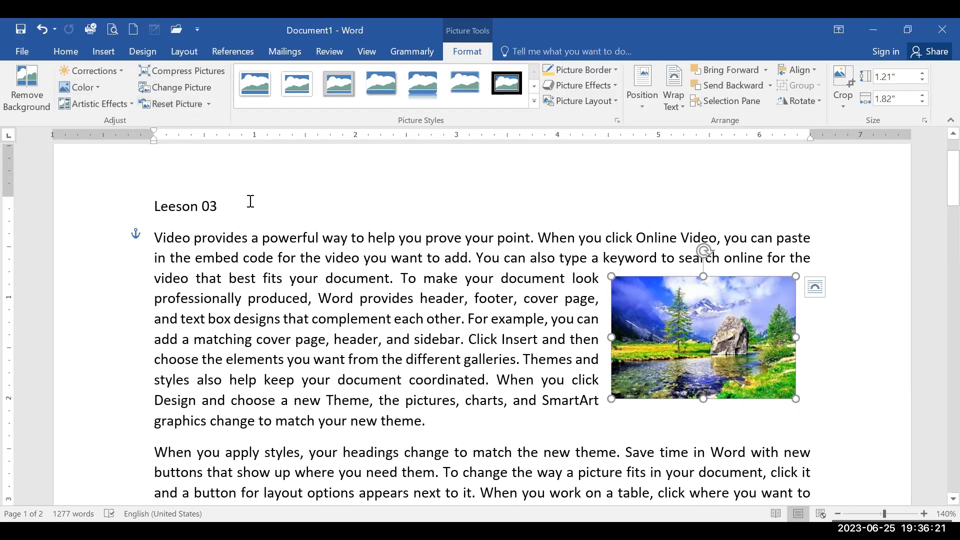
click(51, 30)
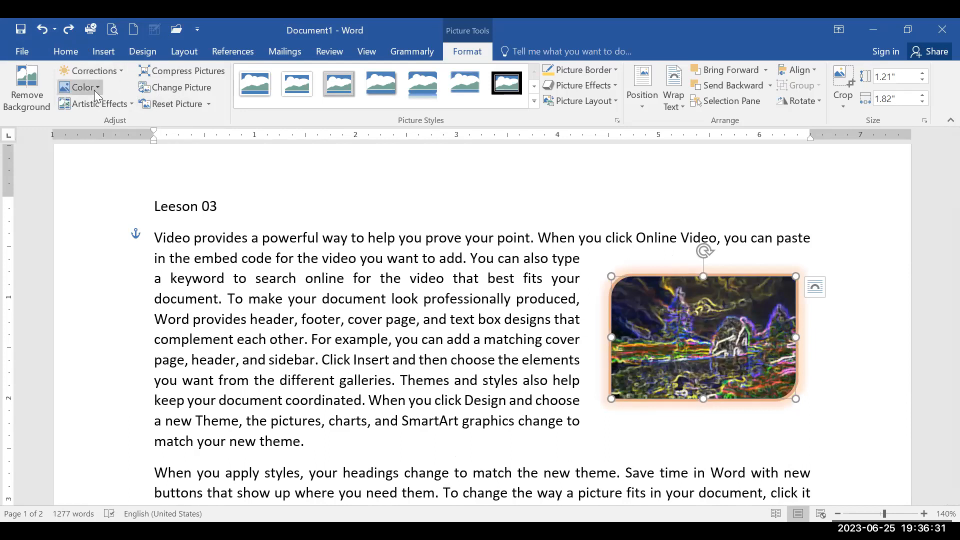
click(107, 105)
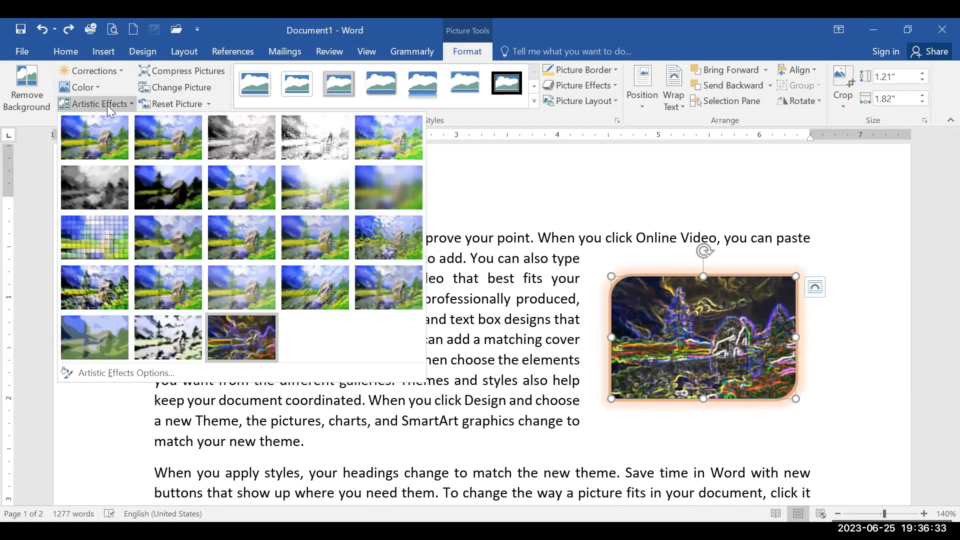
click(98, 133)
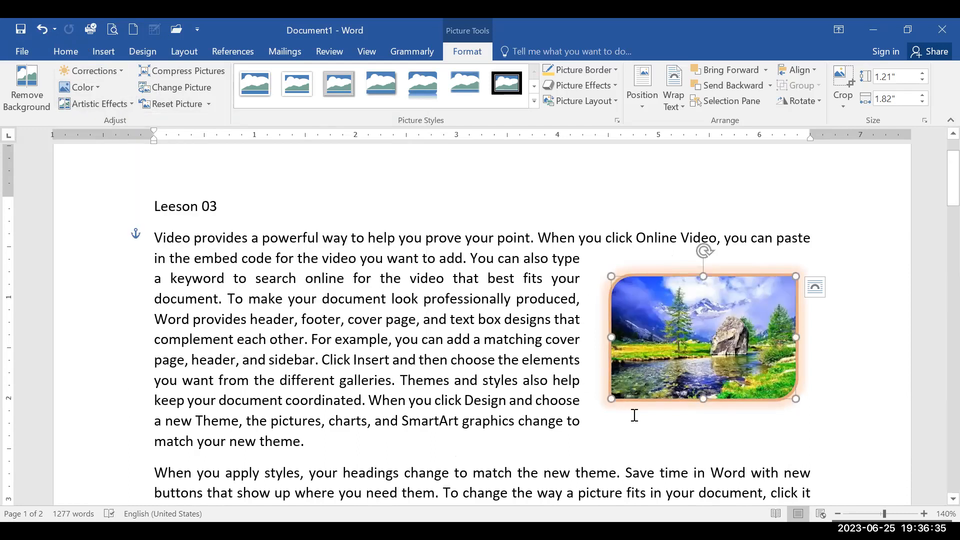
Duplicate the landscape picture and place the copy at the right side of the third paragraph, with the text wrapping around it.
drag(670, 372, 569, 479)
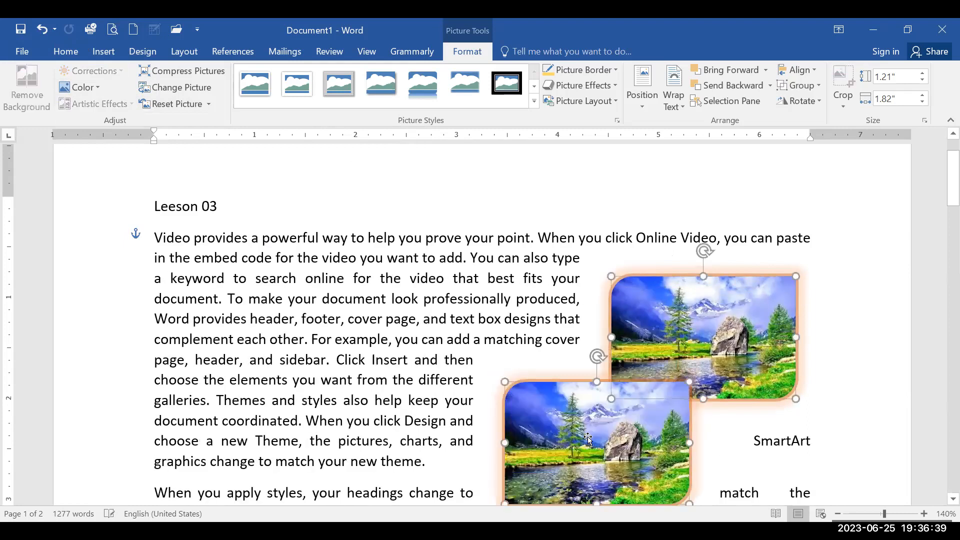
scroll(569, 431, up, 1)
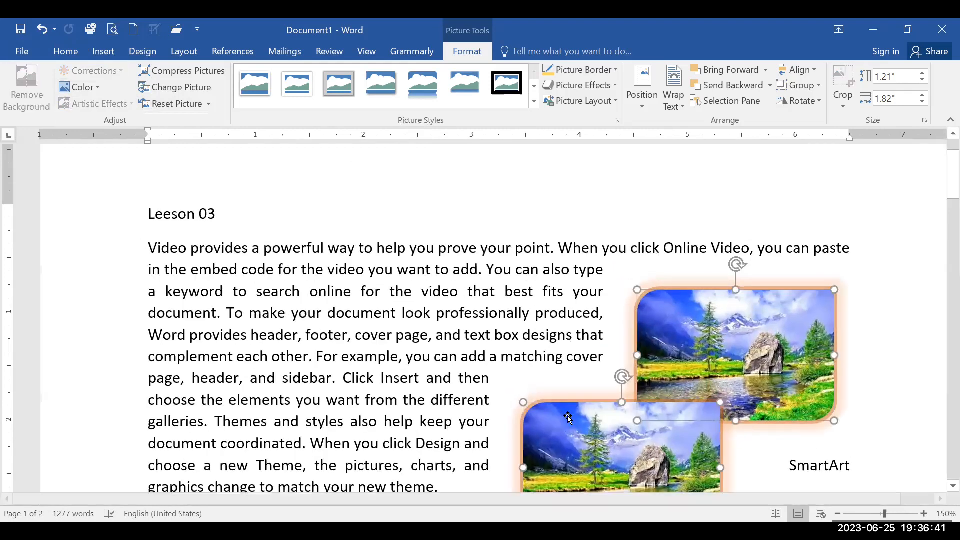
scroll(568, 417, down, 5)
drag(568, 417, 607, 475)
scroll(546, 311, down, 6)
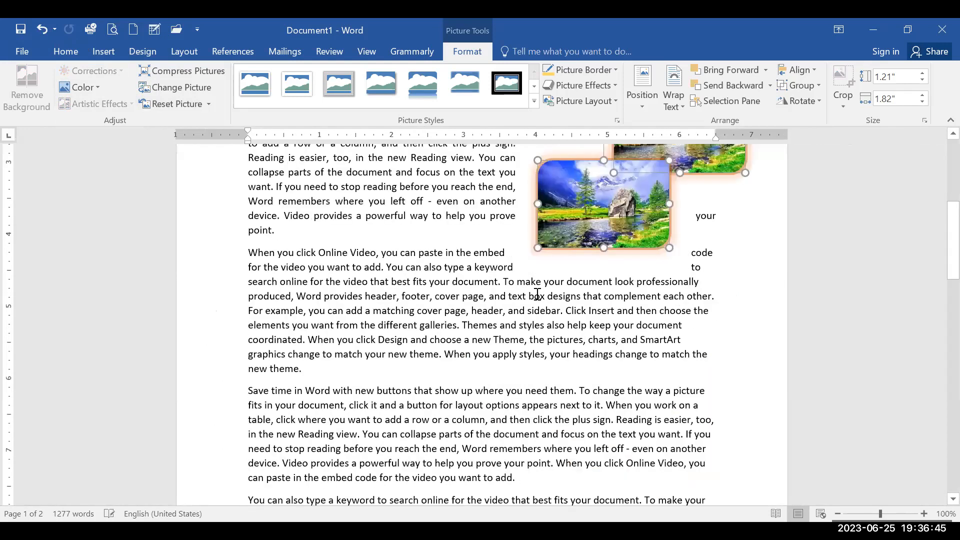
click(546, 311)
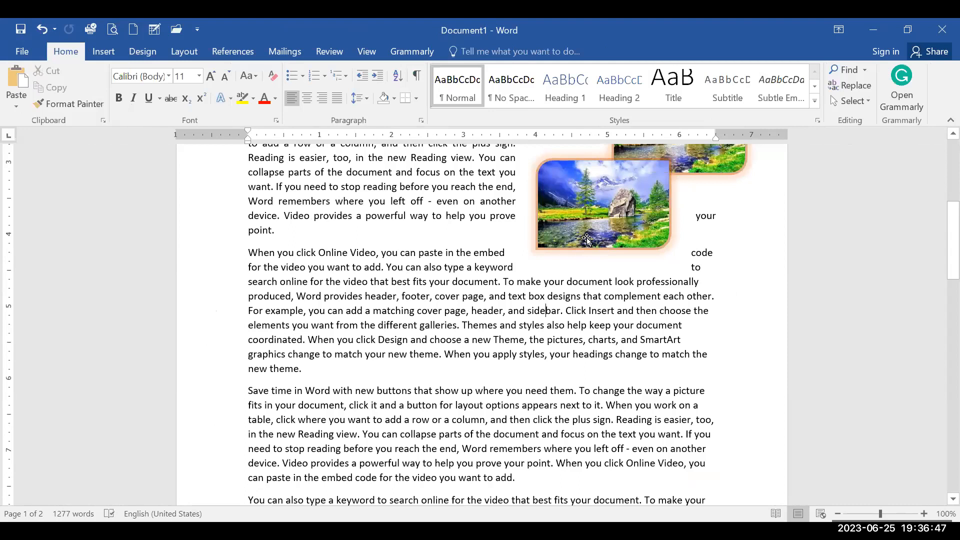
click(586, 240)
drag(596, 206, 631, 312)
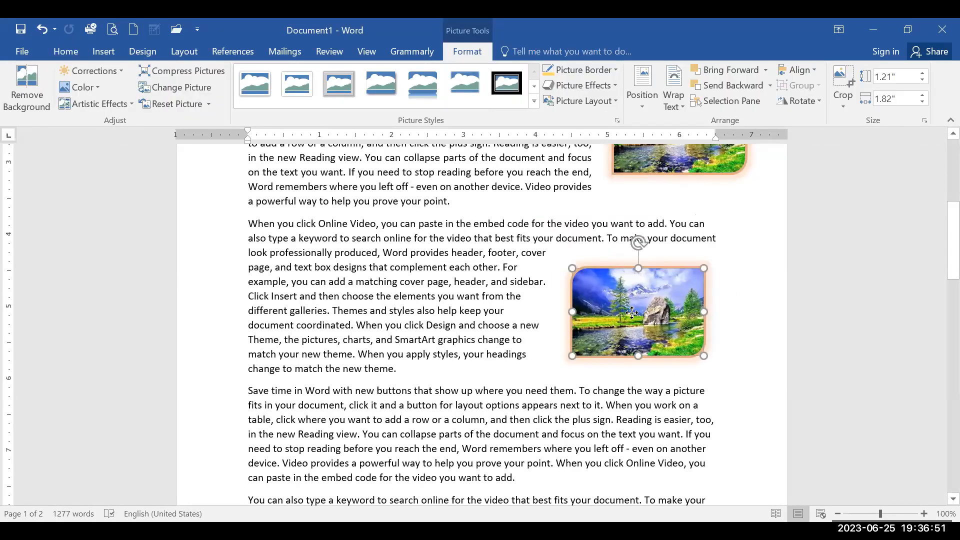
Justify the third paragraph and move the original landscape picture slightly left, inside the right margin beside the first paragraph.
click(476, 296)
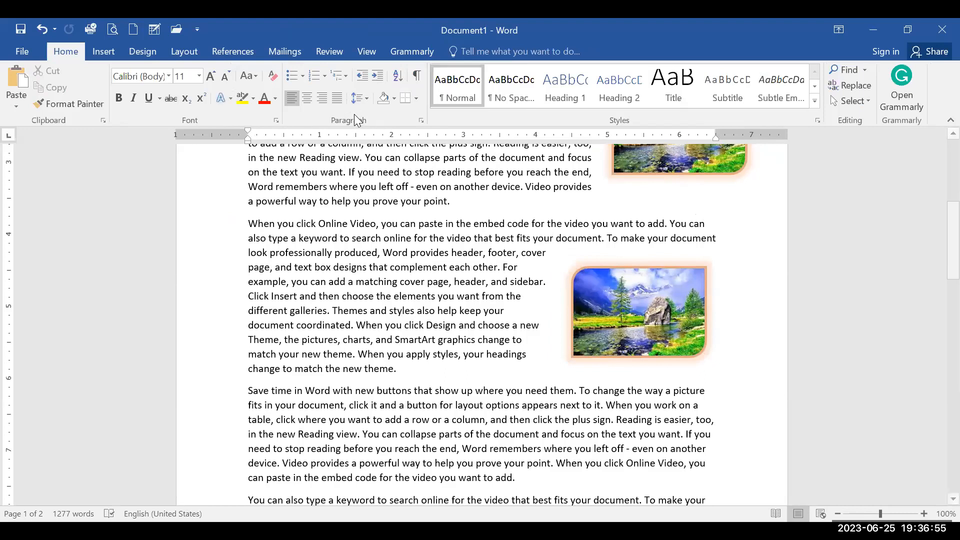
click(339, 98)
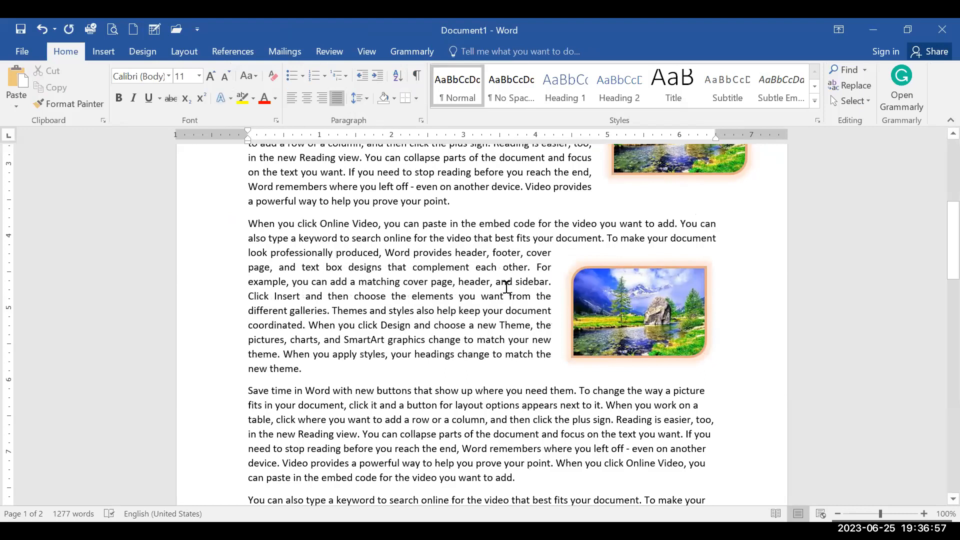
scroll(506, 283, up, 4)
drag(654, 325, 619, 248)
click(560, 340)
scroll(560, 340, up, 3)
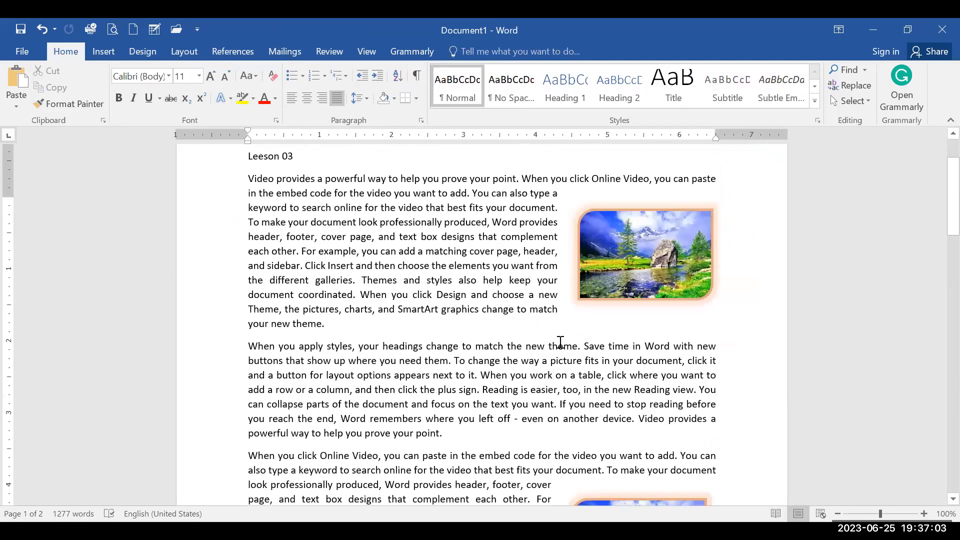
Replace the duplicate landscape picture beside the third paragraph with the image2 picture from the Picture folder.
scroll(560, 340, down, 7)
scroll(568, 394, down, 2)
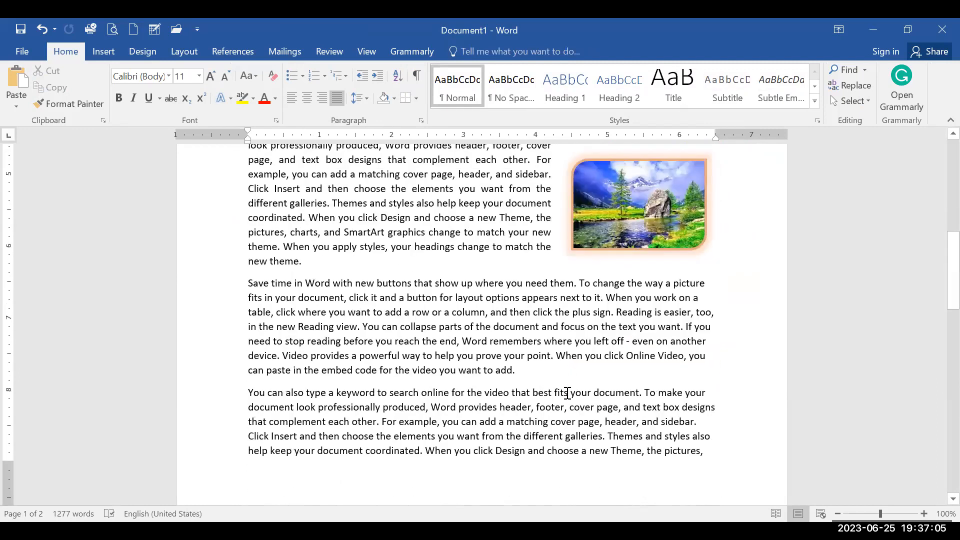
scroll(613, 364, up, 3)
click(612, 364)
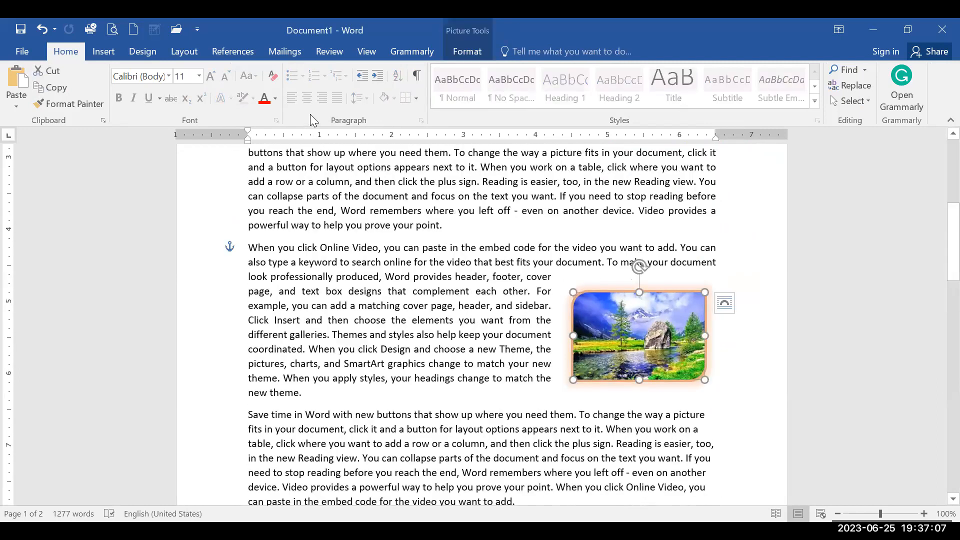
click(464, 54)
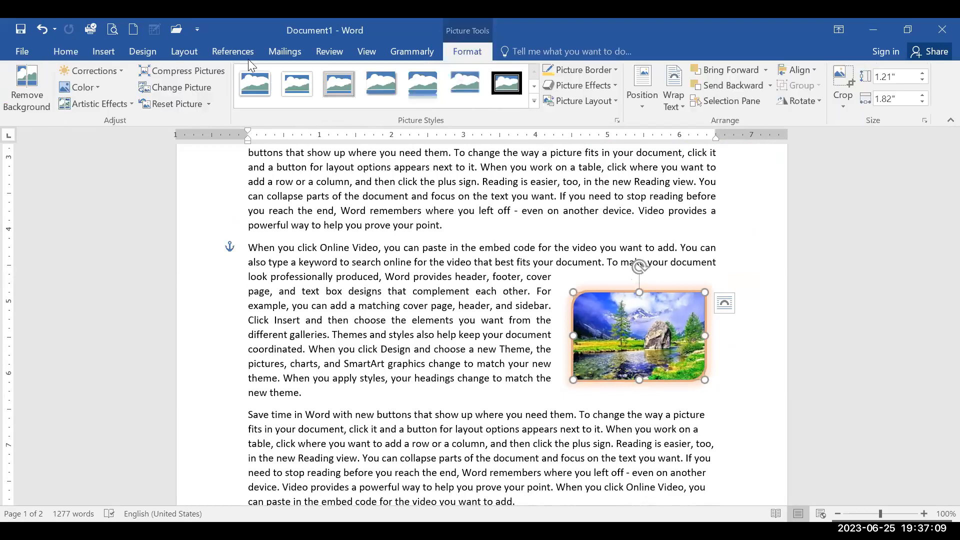
click(194, 92)
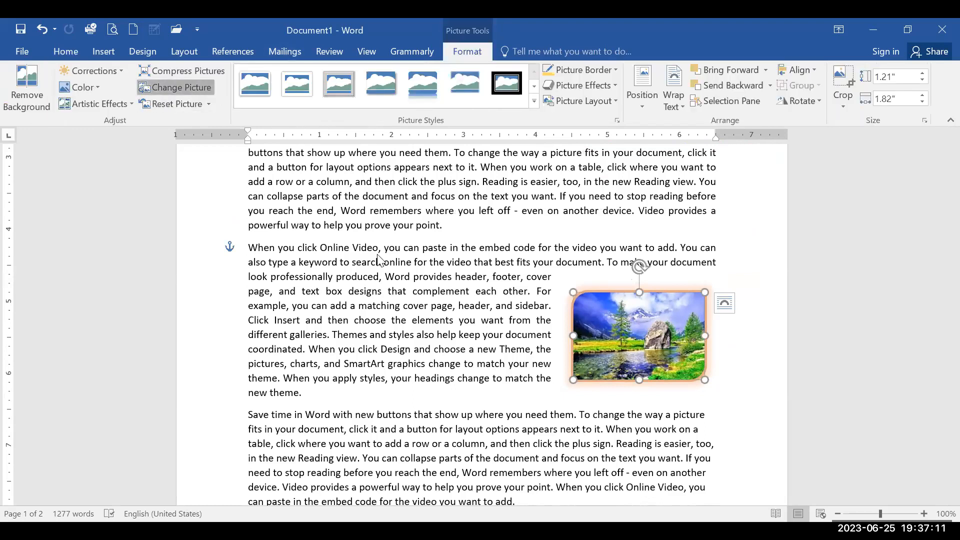
click(464, 180)
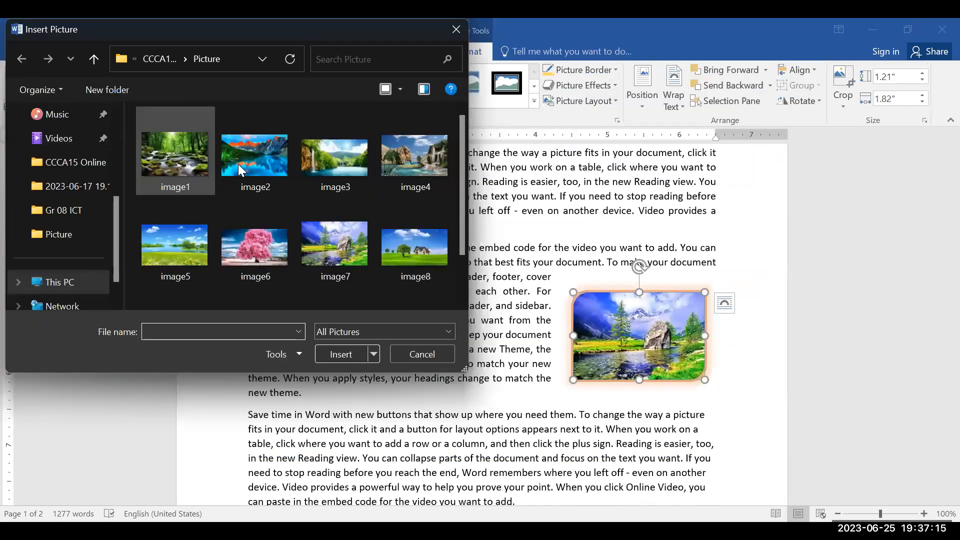
double_click(238, 164)
click(461, 352)
scroll(461, 353, up, 4)
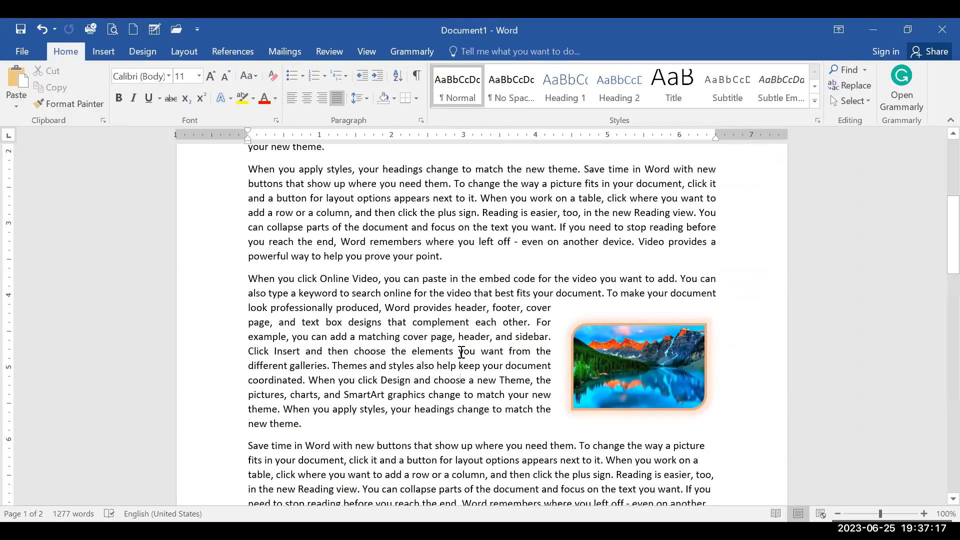
scroll(461, 352, down, 1)
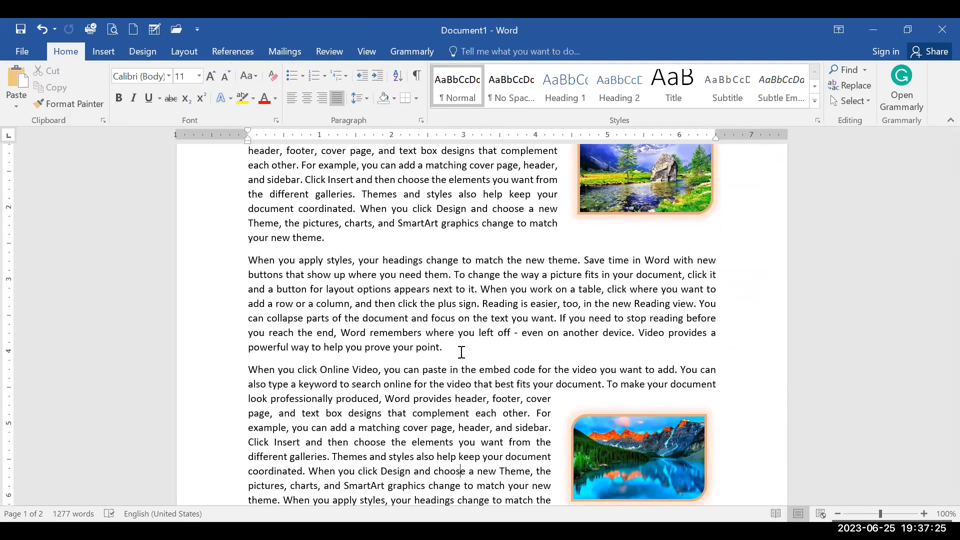
Examine the position presets available for the landscape picture beside the first paragraph.
click(109, 56)
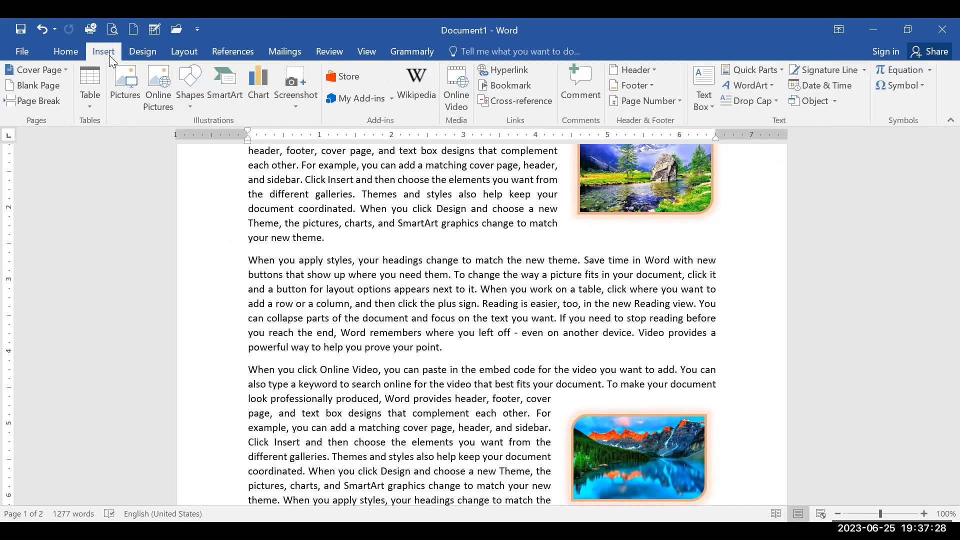
click(651, 168)
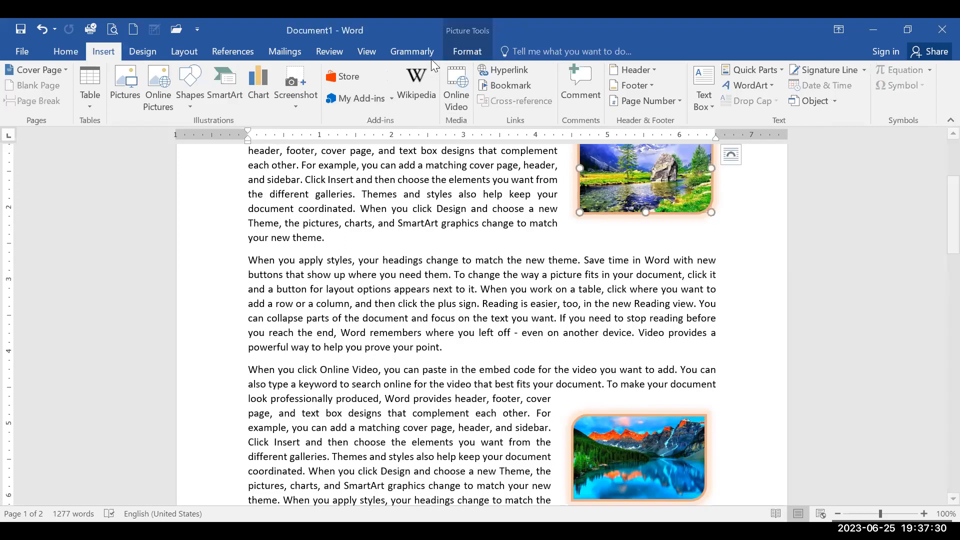
click(468, 52)
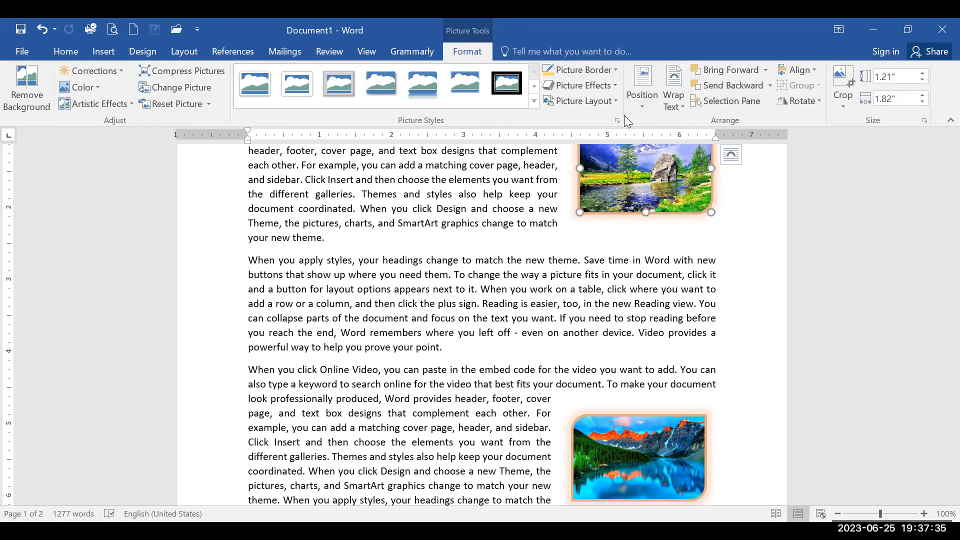
click(641, 110)
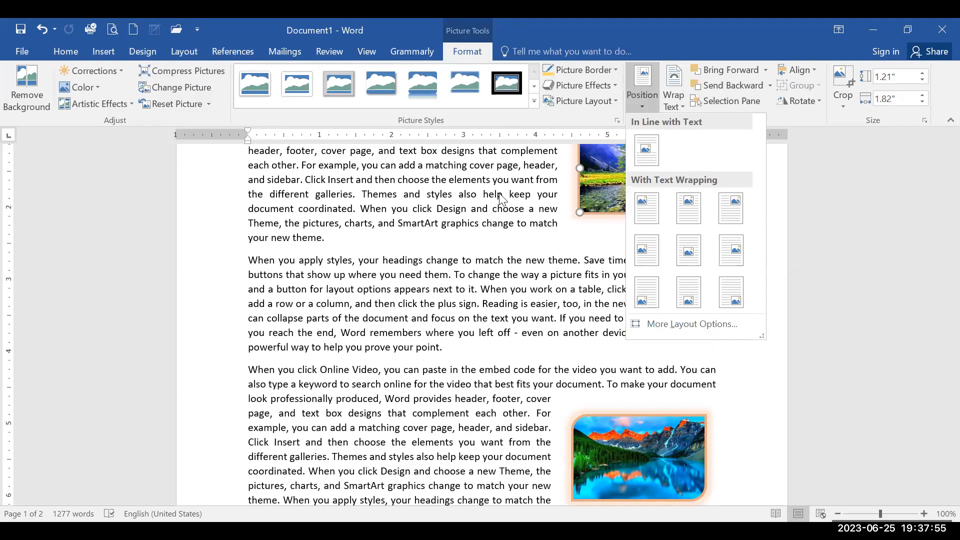
click(501, 195)
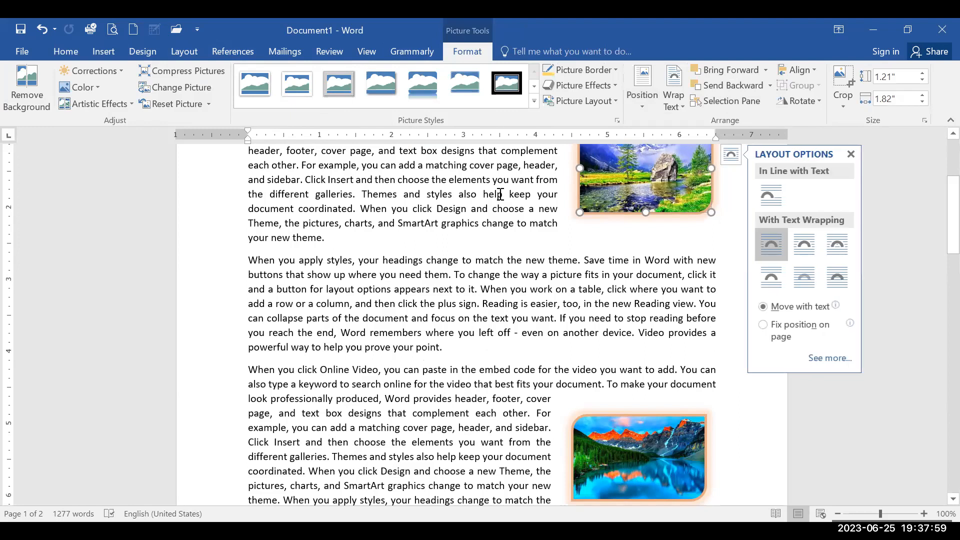
scroll(517, 153, up, 3)
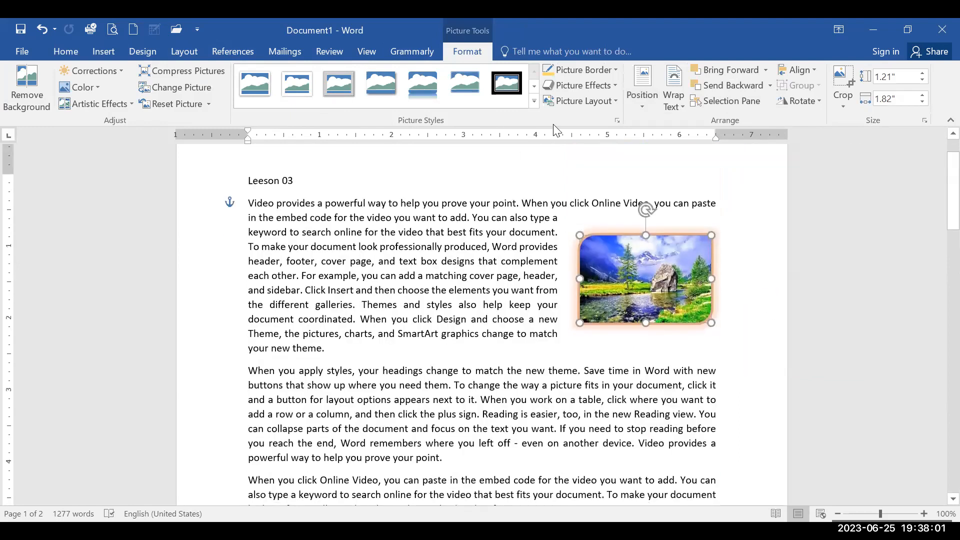
click(638, 109)
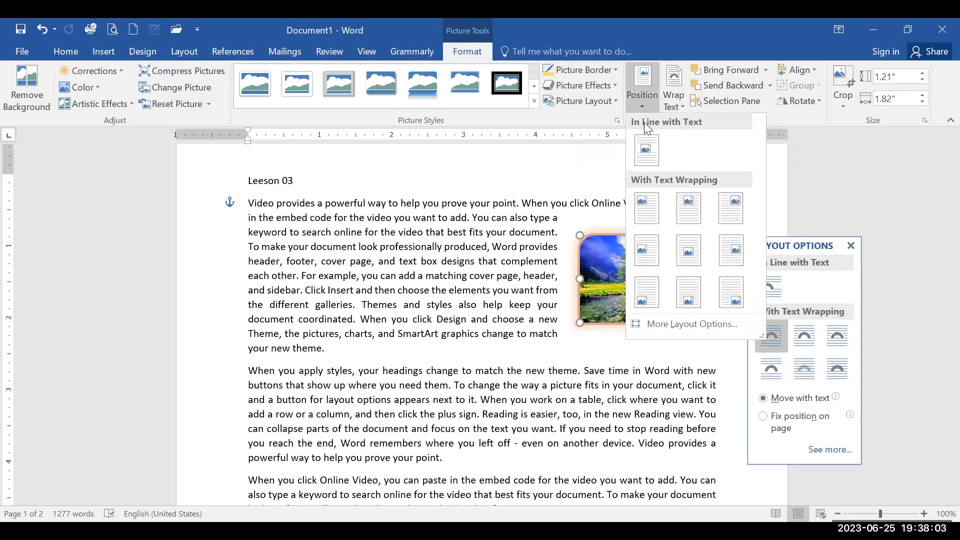
Move the first paragraph's landscape picture slightly left and preview the In Line with Text wrapping for it.
click(622, 263)
drag(623, 262, 600, 266)
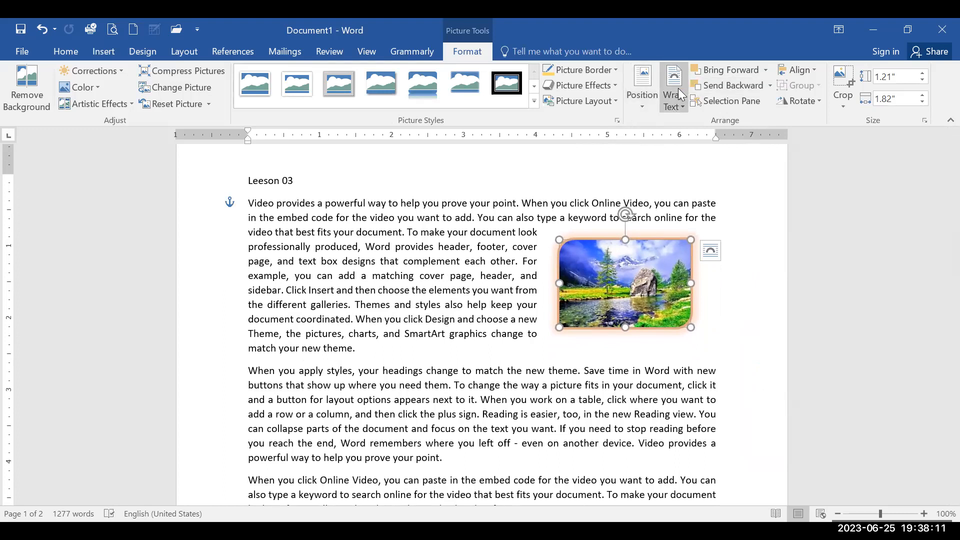
click(681, 95)
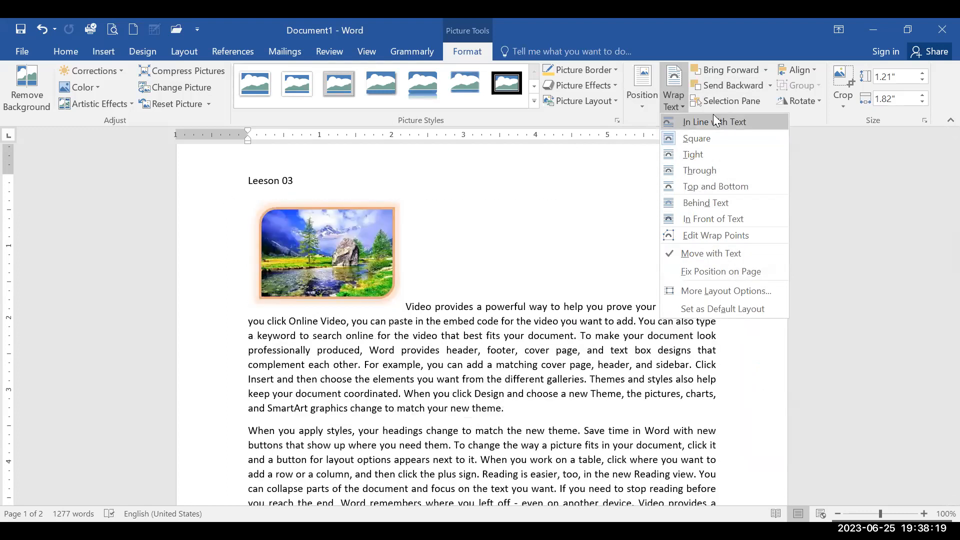
click(715, 39)
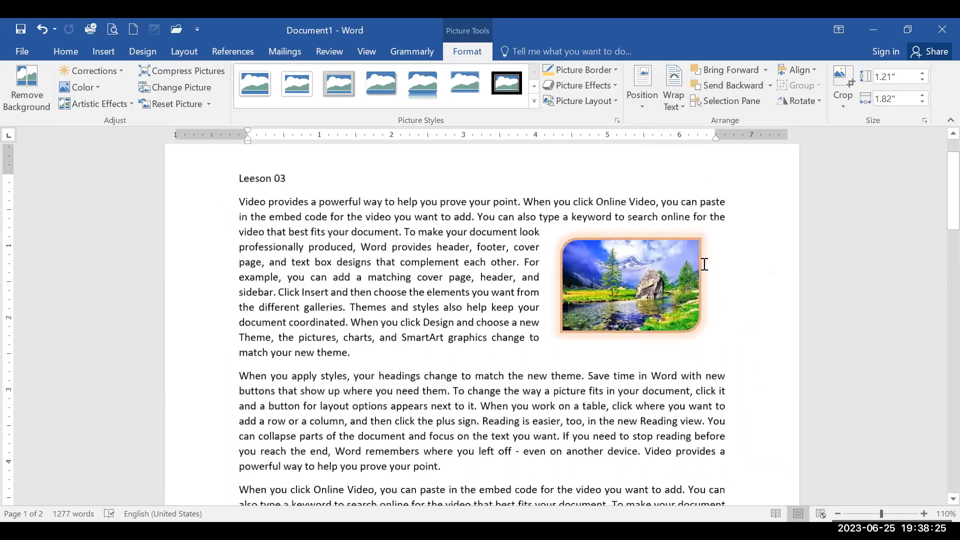
Move the mountain lake picture up from the third paragraph so that it overlaps the lower-left corner of the landscape picture.
scroll(704, 264, up, 6)
scroll(704, 264, up, 1)
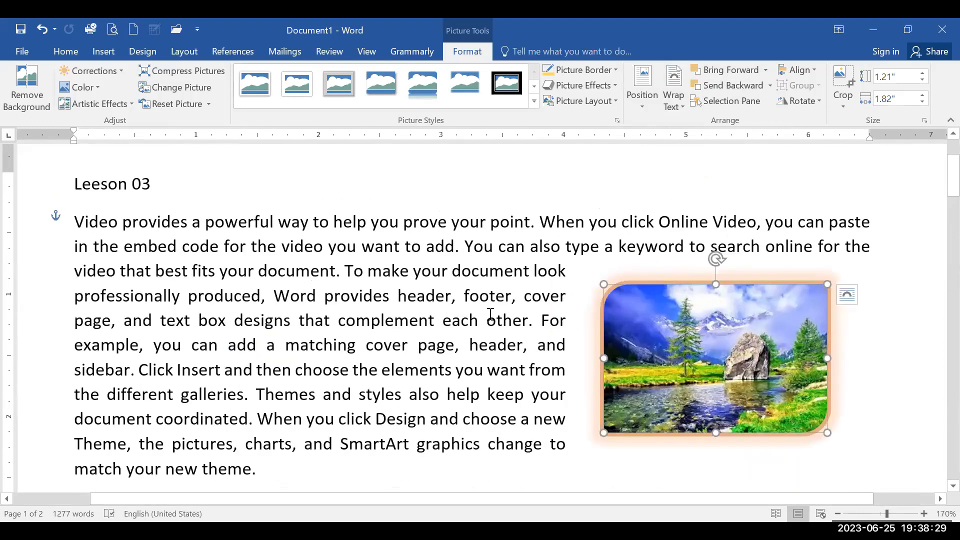
scroll(490, 315, down, 3)
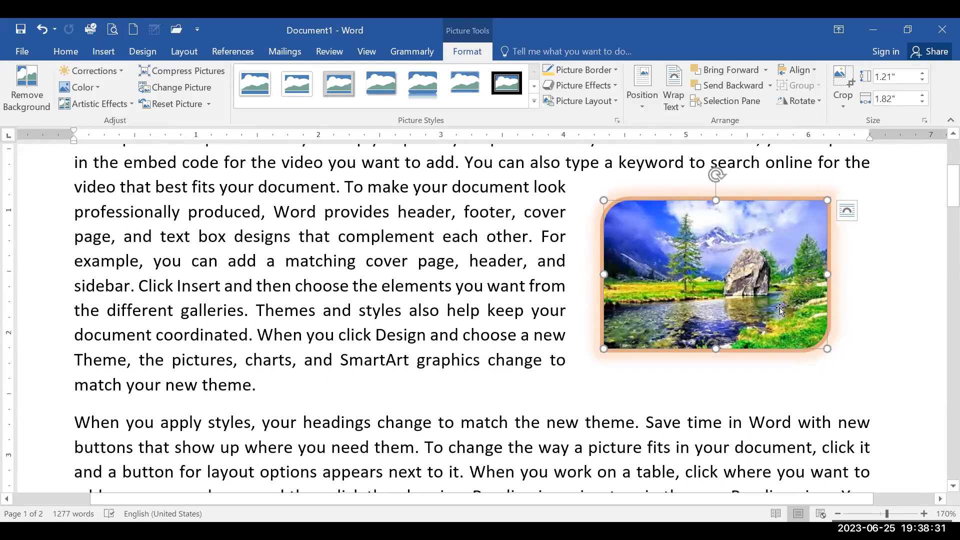
scroll(720, 300, down, 3)
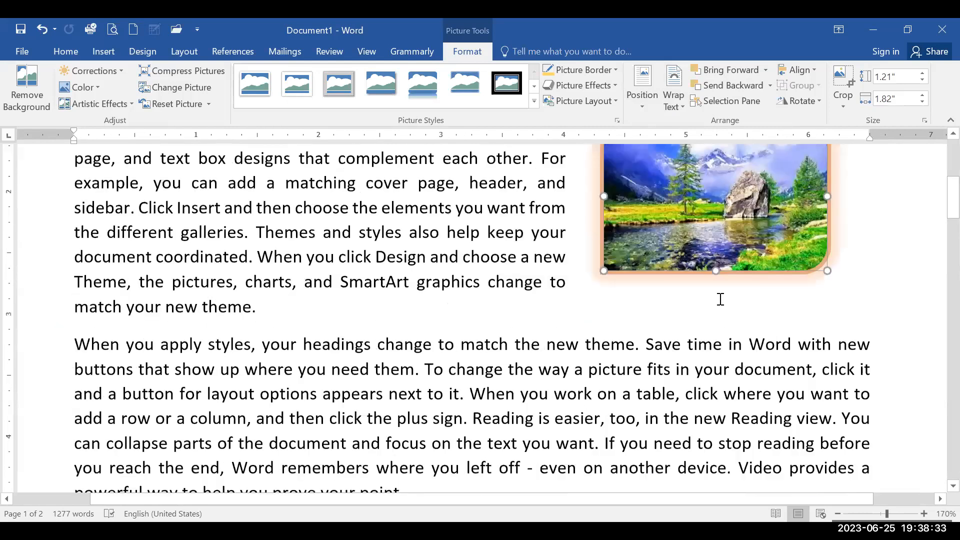
scroll(690, 447, down, 7)
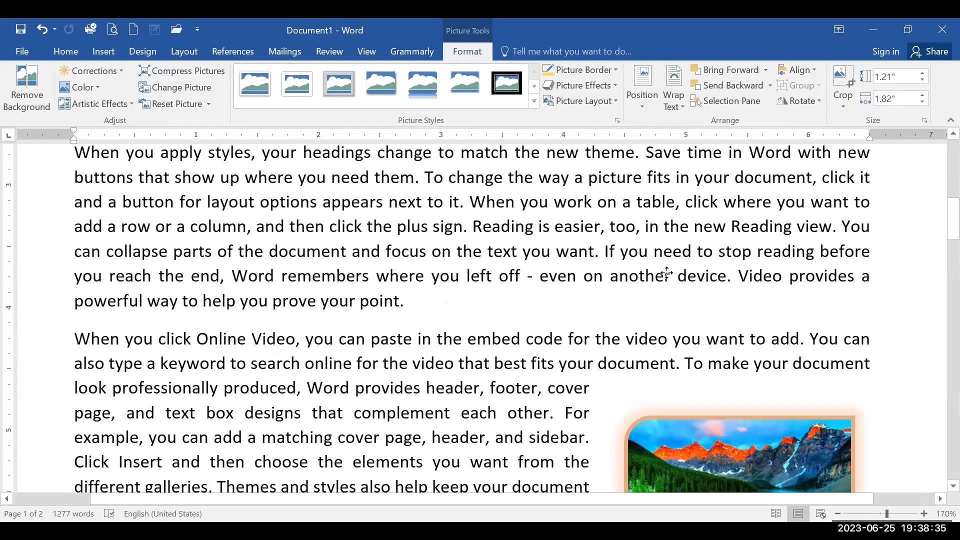
drag(625, 231, 624, 226)
scroll(624, 226, up, 12)
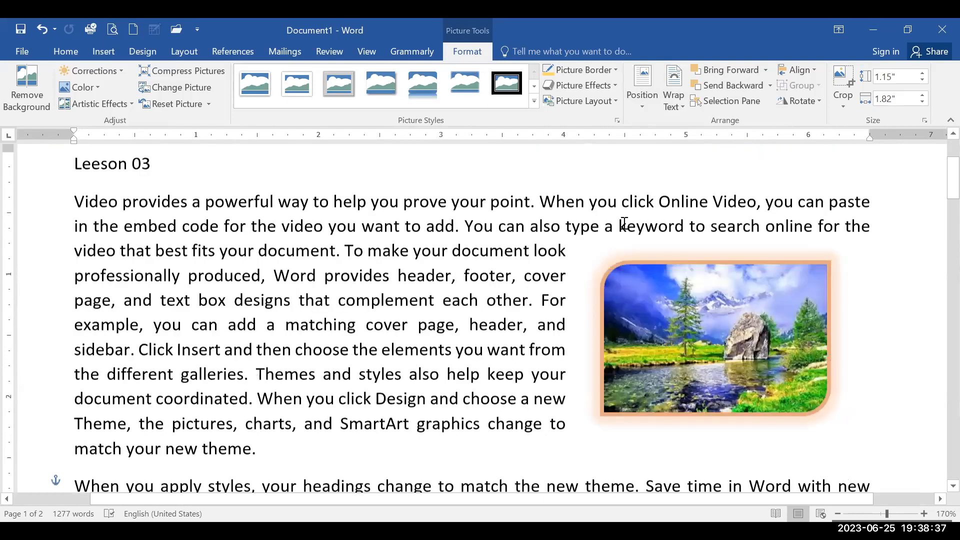
scroll(624, 225, down, 9)
drag(614, 359, 559, 234)
drag(565, 195, 565, 195)
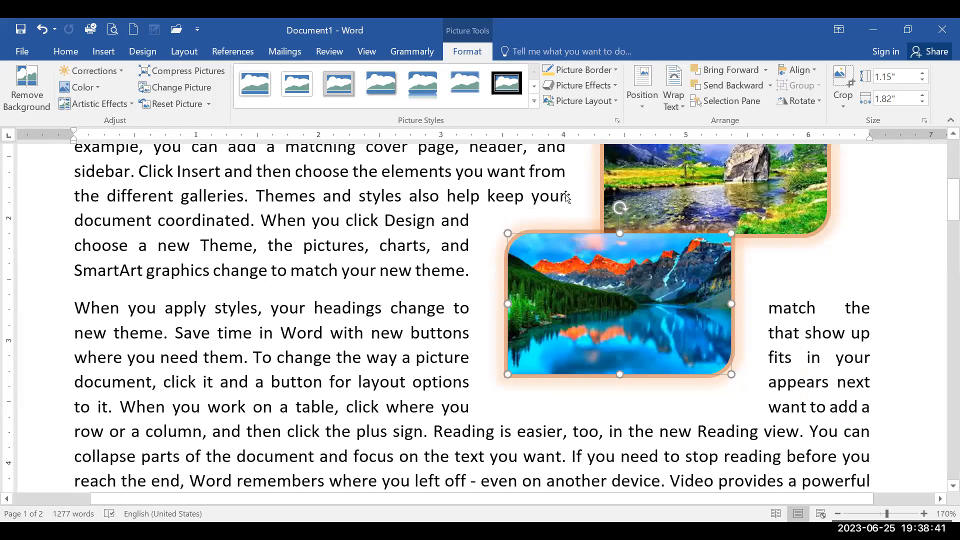
scroll(741, 261, up, 10)
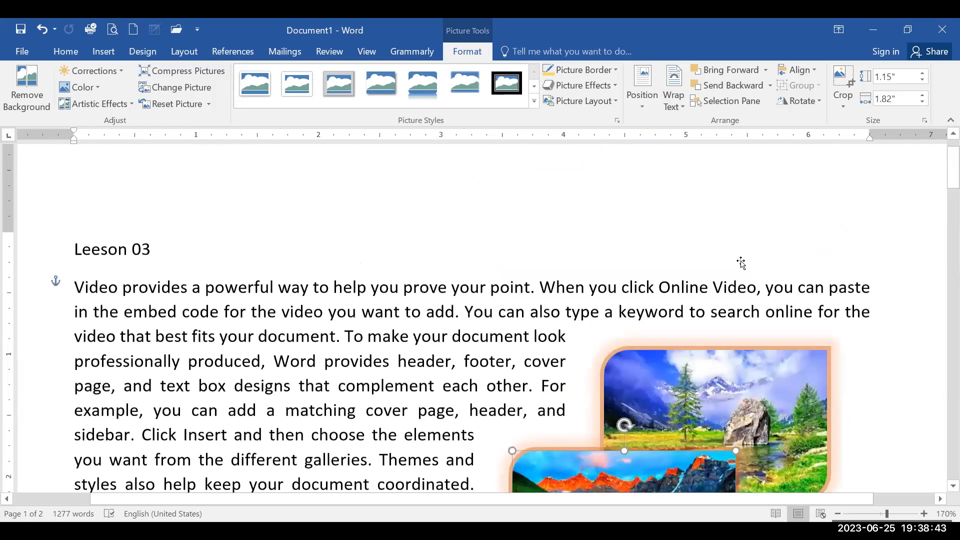
scroll(740, 261, down, 10)
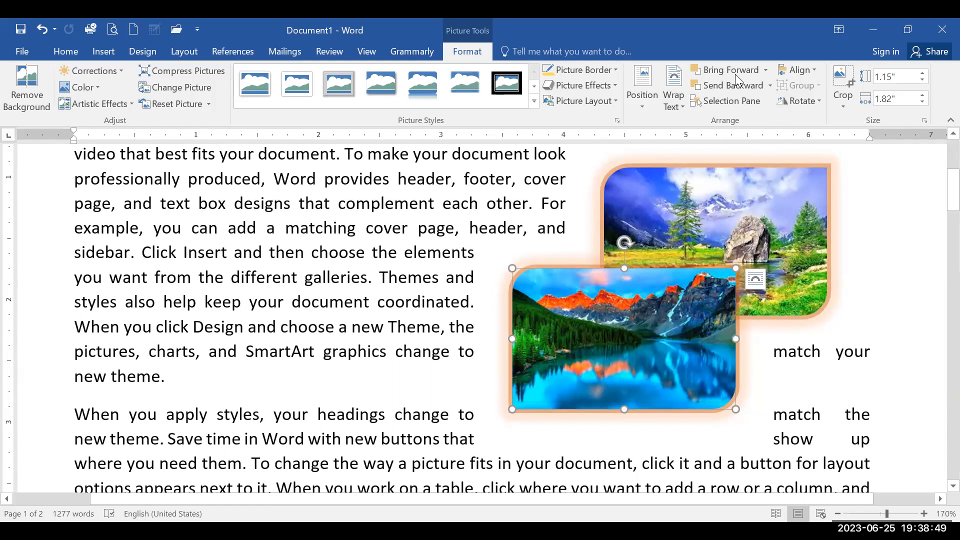
Try sending the lake picture behind the landscape picture, bring it forward again, and review its alignment options.
click(722, 83)
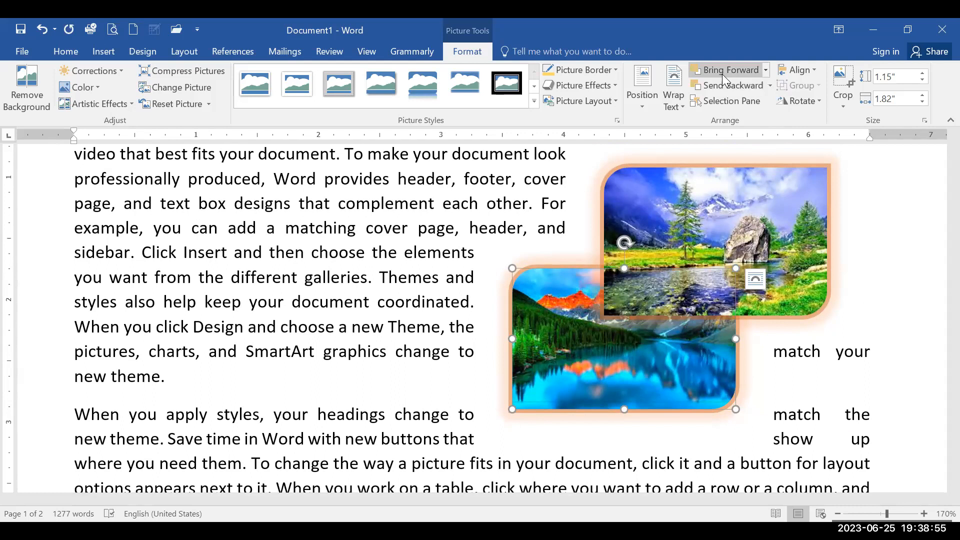
click(722, 71)
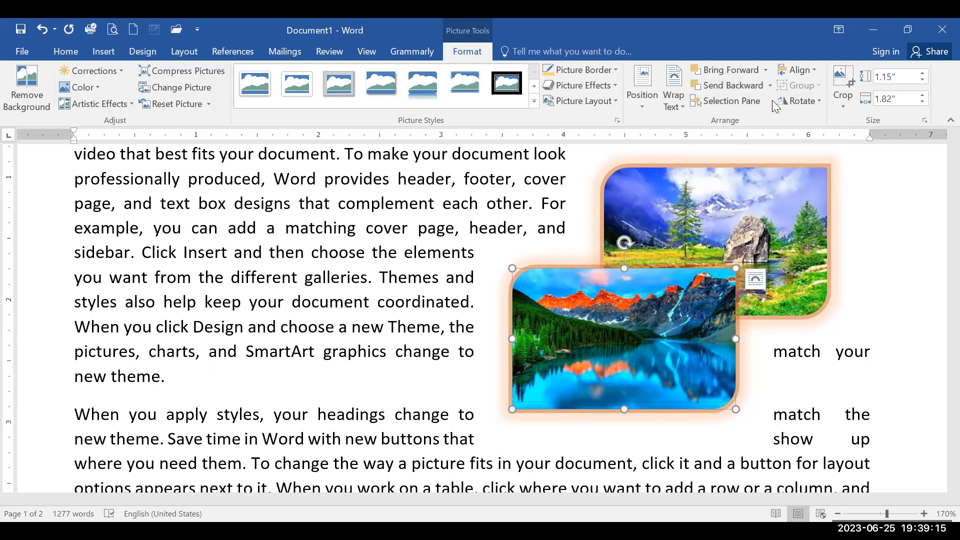
click(800, 72)
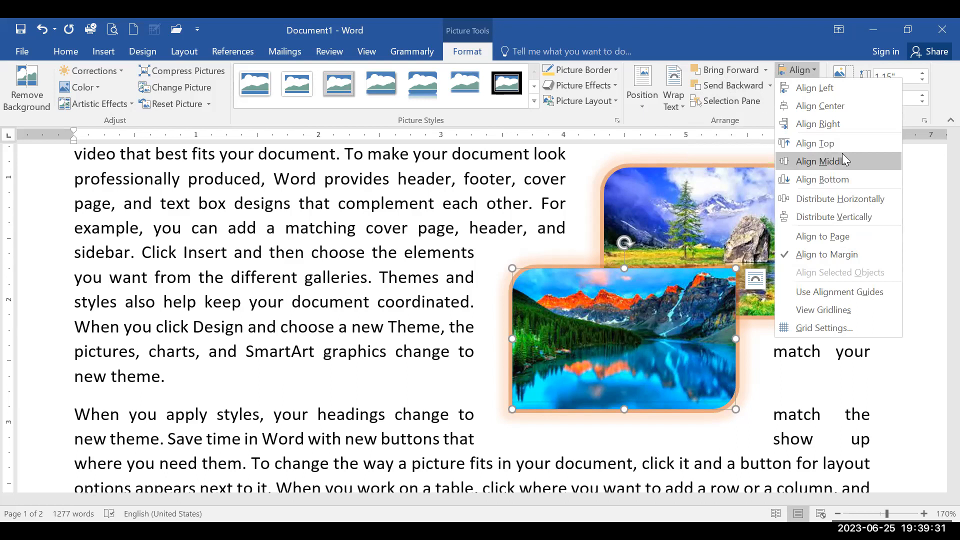
click(592, 174)
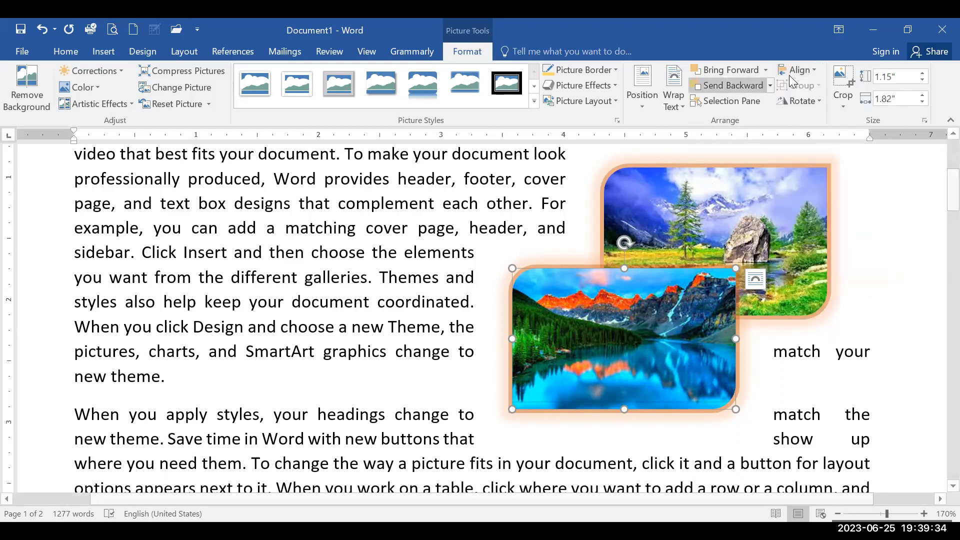
Preview rotating the lake picture left 90° and try turning it freely with its rotation handle.
click(817, 102)
click(714, 295)
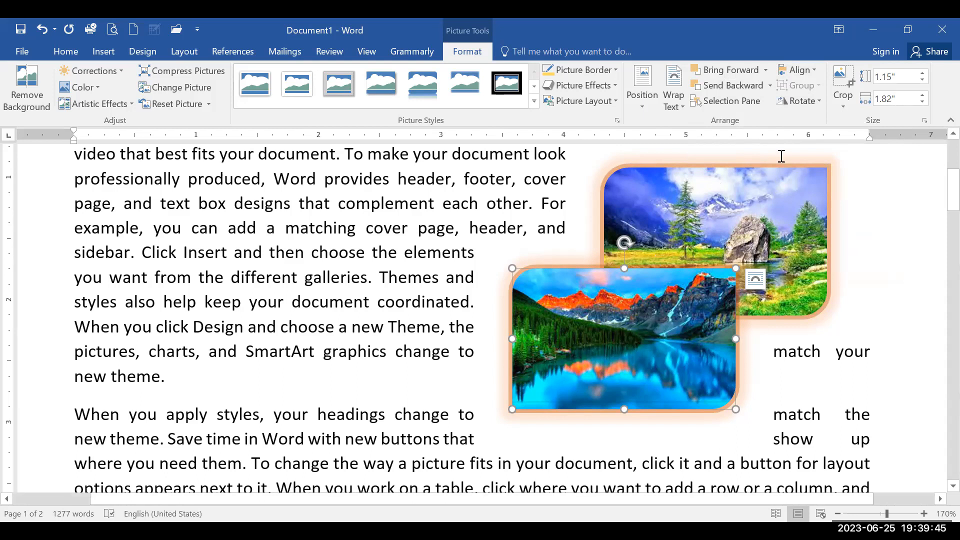
click(818, 101)
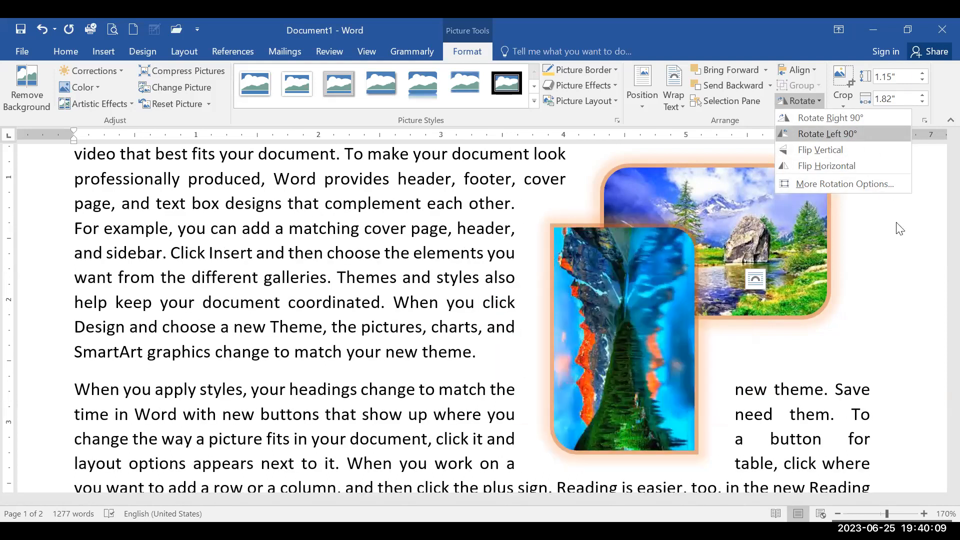
click(930, 376)
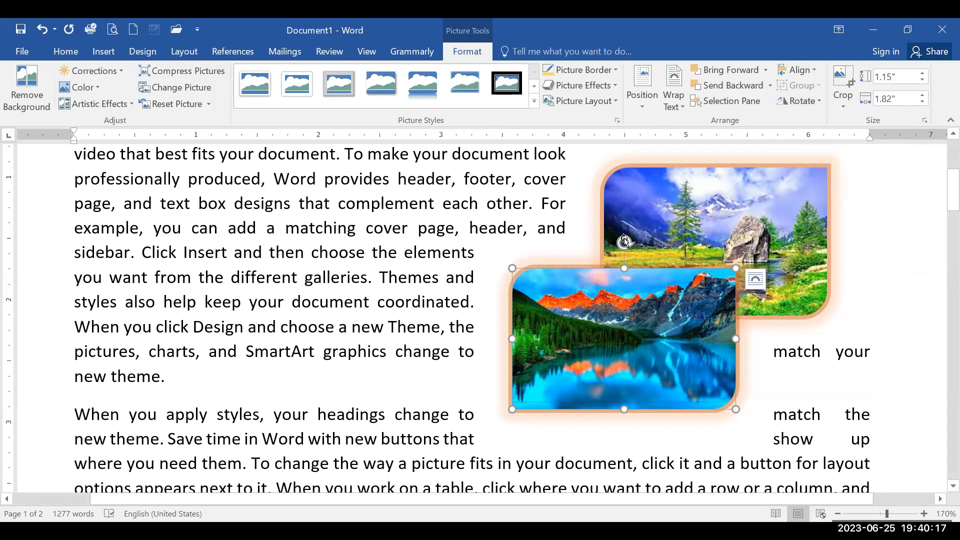
drag(672, 239, 624, 248)
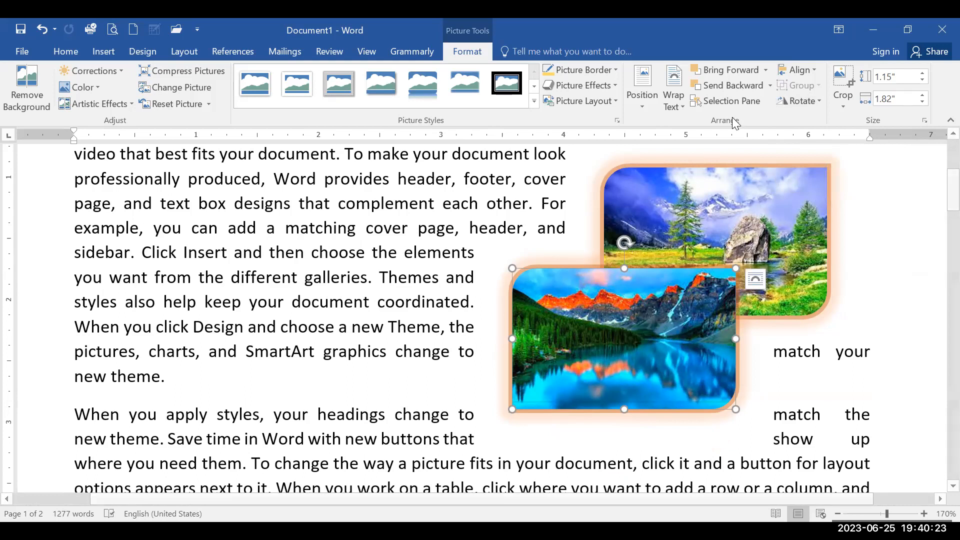
Preview the Rotate Right 90° and Rotate Left 90° options on the mountain lake picture.
click(803, 100)
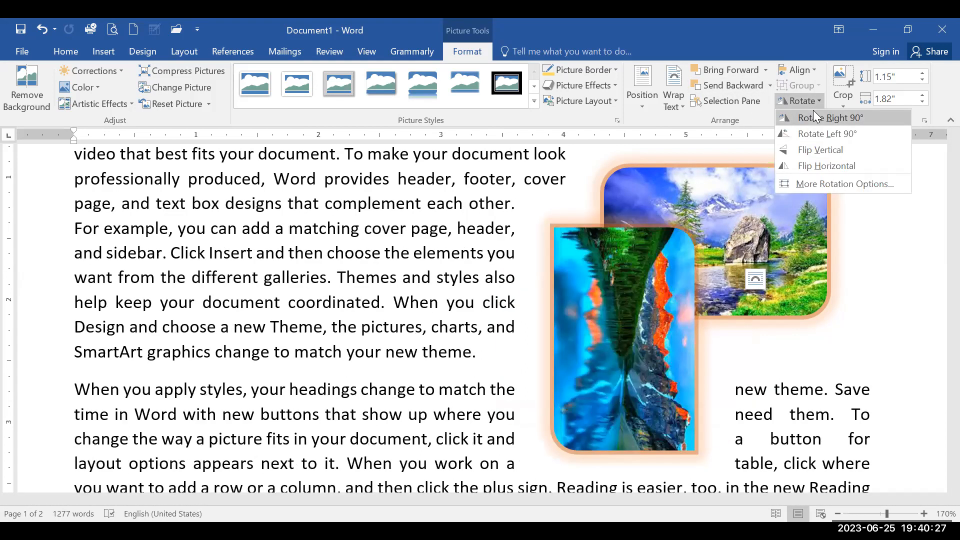
click(813, 112)
click(803, 101)
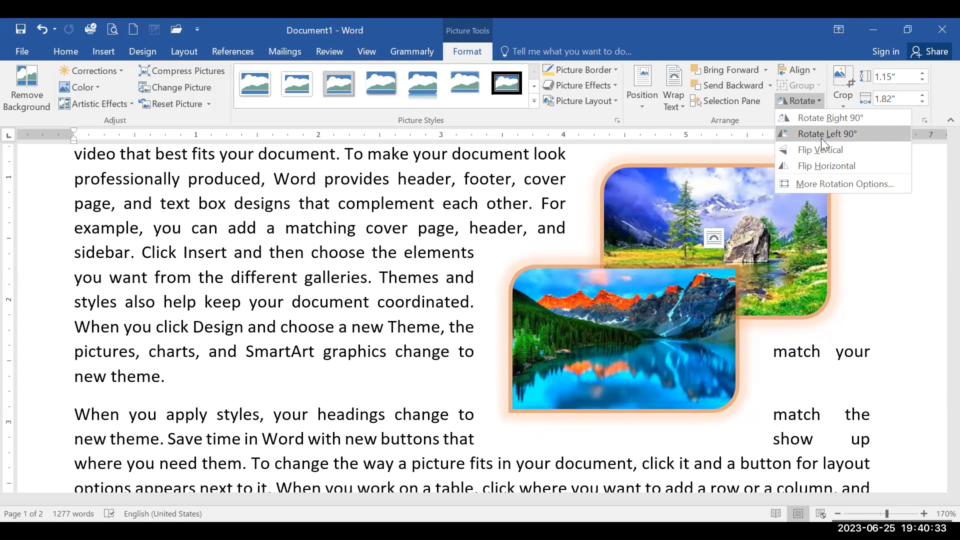
click(821, 135)
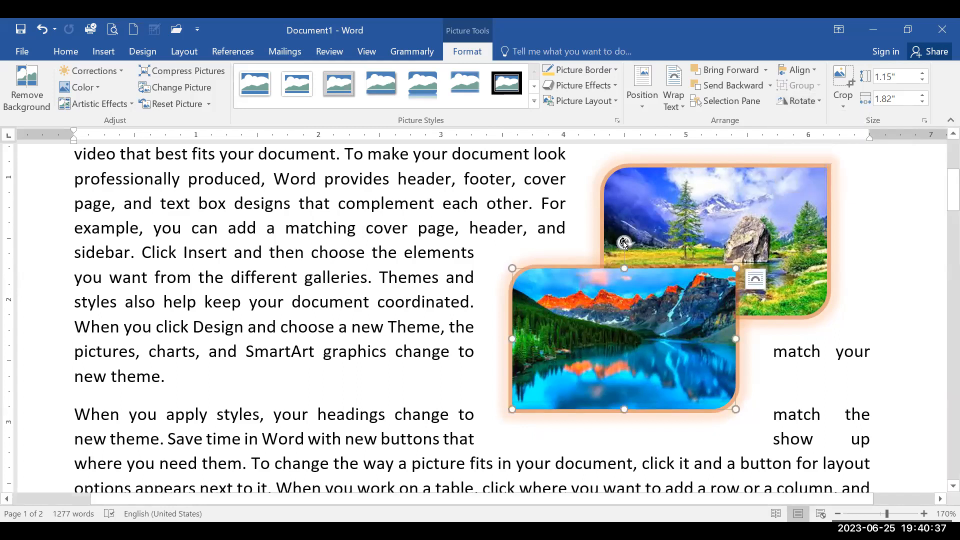
Enlarge the lake picture slightly from its upper-left corner and set its height to 1.2".
click(835, 322)
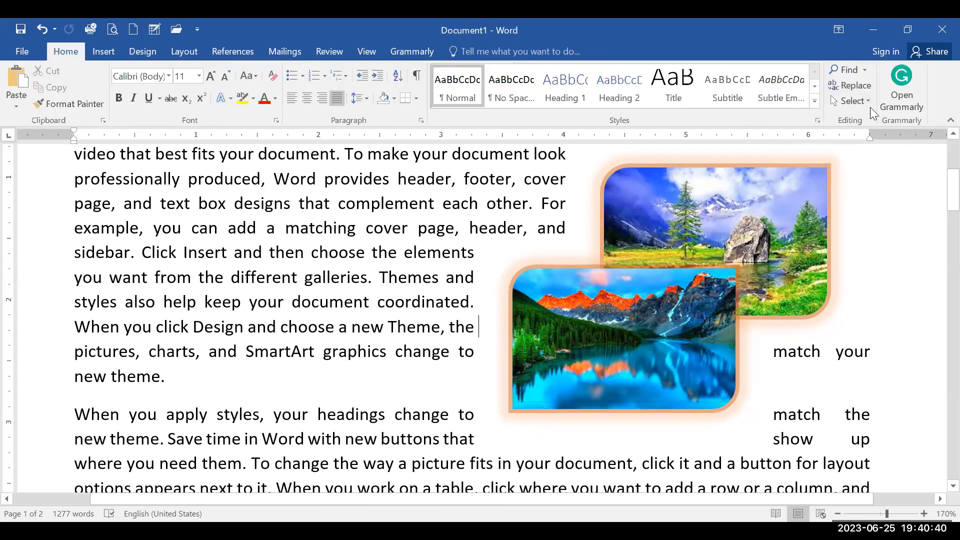
click(709, 285)
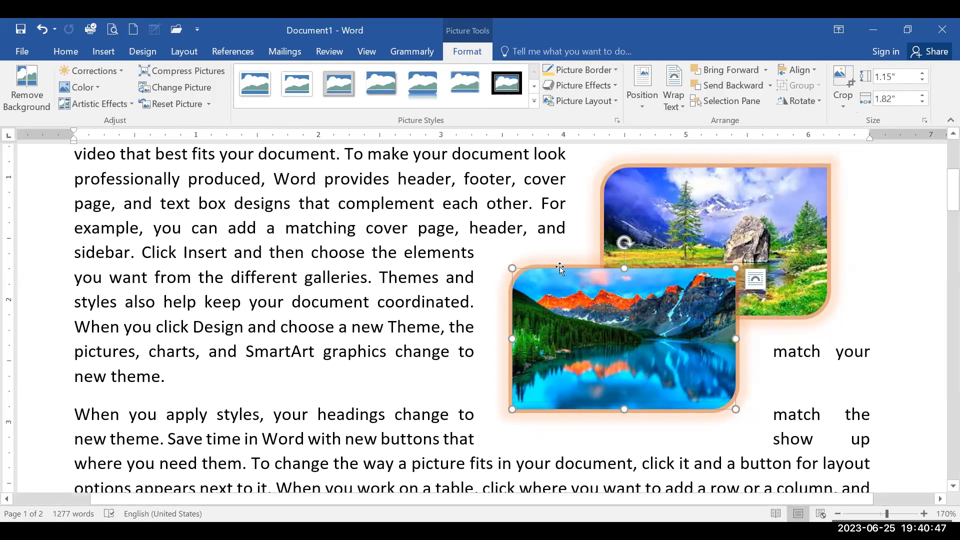
drag(510, 268, 546, 263)
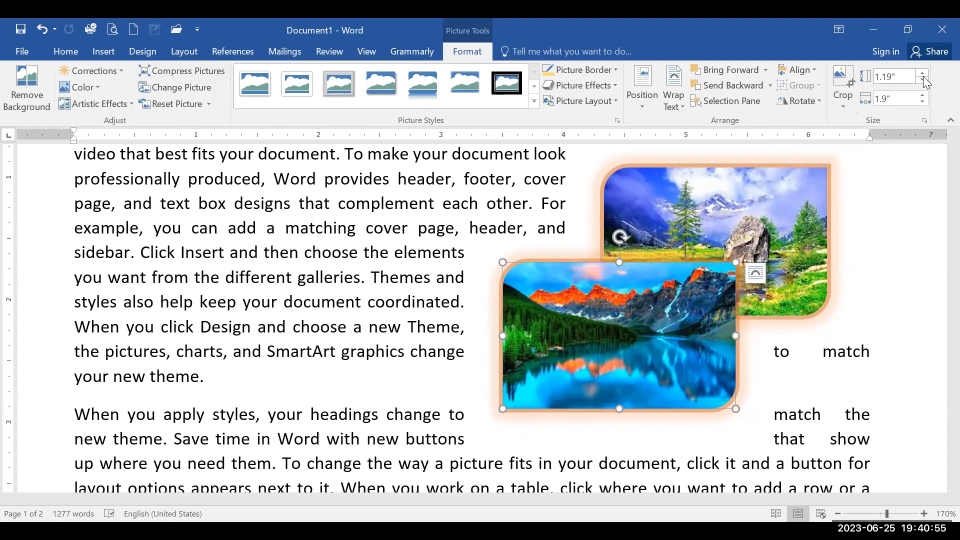
click(922, 75)
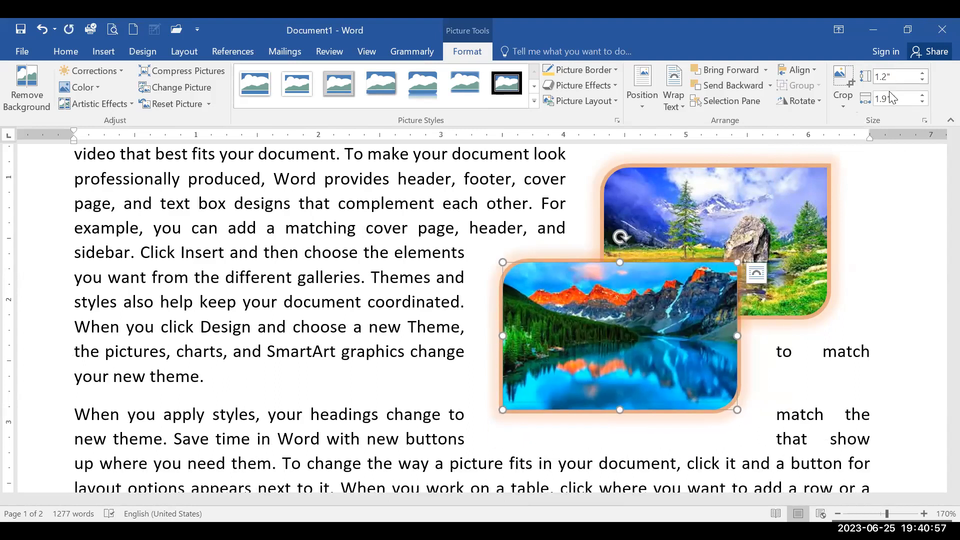
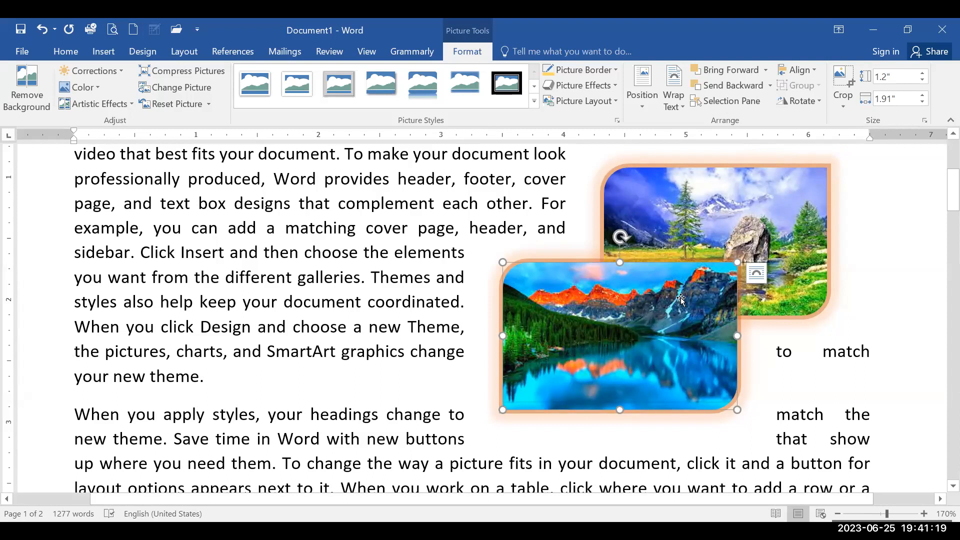
Turn off Lock aspect ratio and Relative to original picture size for the lake picture.
click(925, 121)
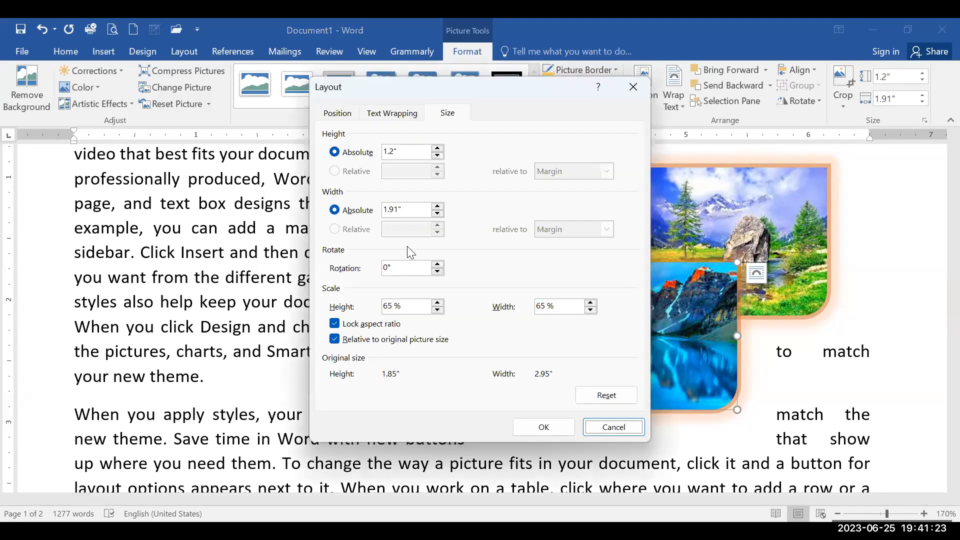
click(381, 328)
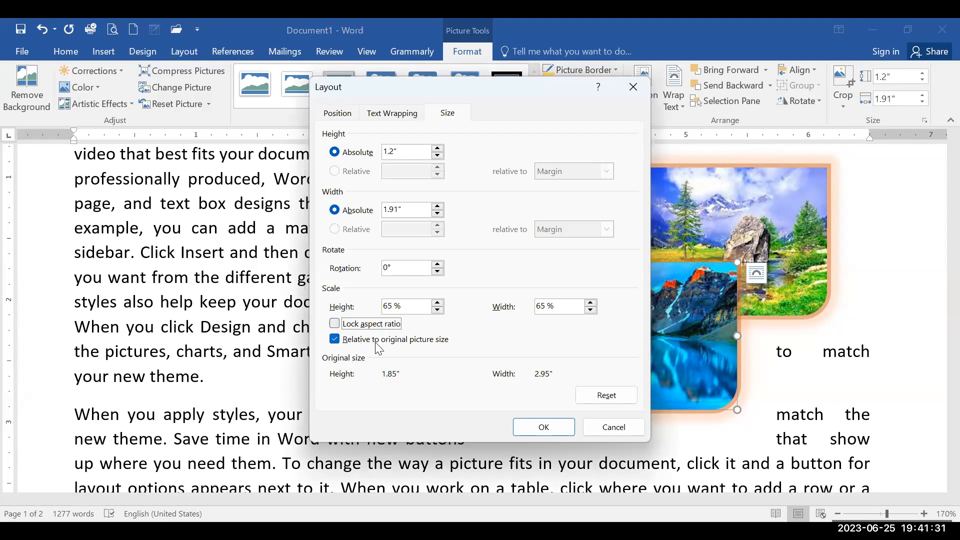
click(370, 341)
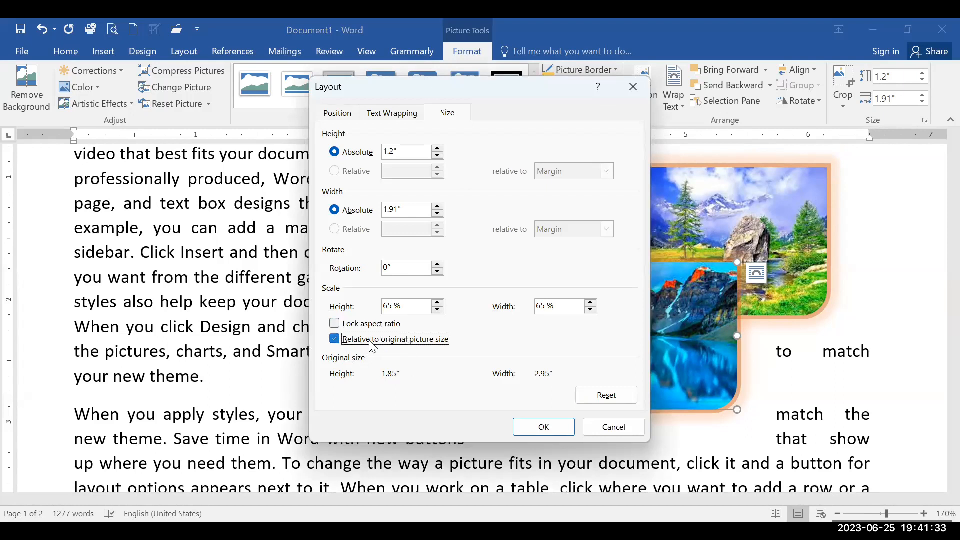
click(545, 435)
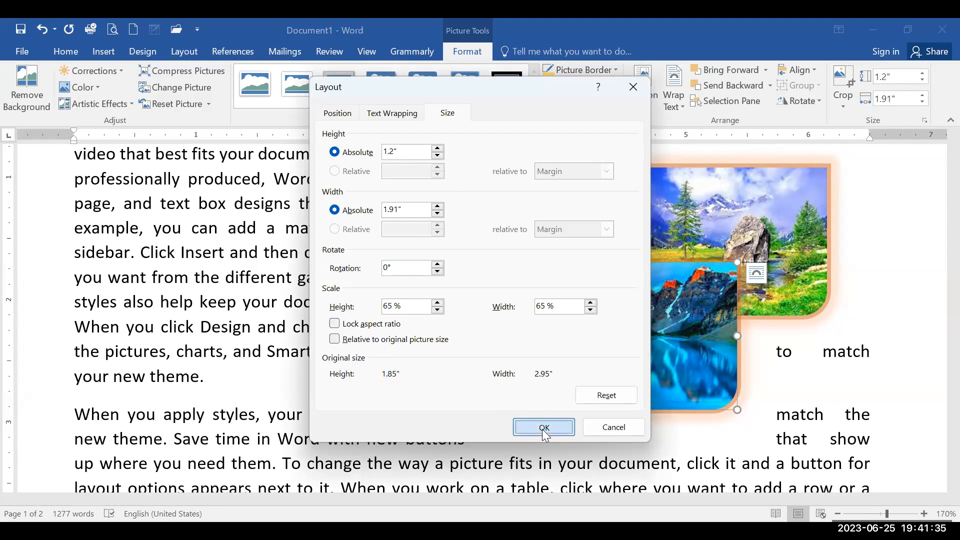
Stretch the lake picture's height to 2.2" independently of its width.
click(919, 73)
click(919, 73)
click(920, 73)
click(919, 73)
click(919, 74)
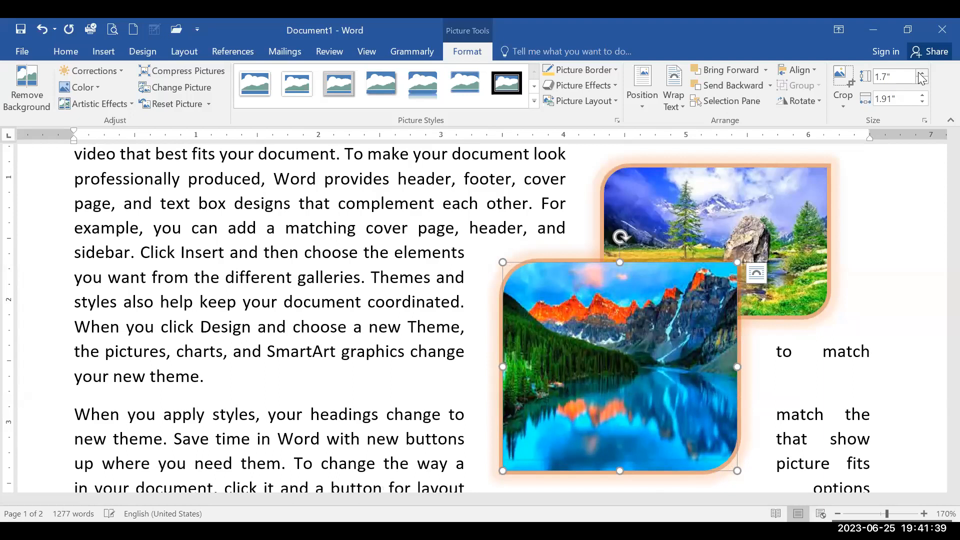
click(919, 73)
click(919, 74)
click(920, 74)
click(920, 74)
click(921, 74)
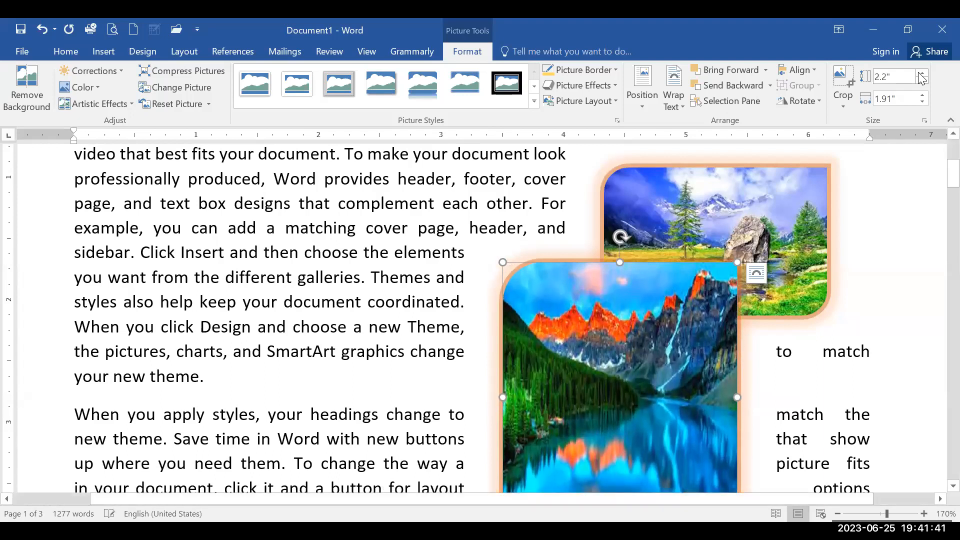
Reduce the lake picture's height to 1.1" and raise it to 1.2", keeping its width.
click(922, 80)
click(922, 81)
click(922, 81)
click(922, 81)
click(921, 81)
click(922, 81)
click(922, 80)
click(921, 81)
click(922, 80)
click(921, 80)
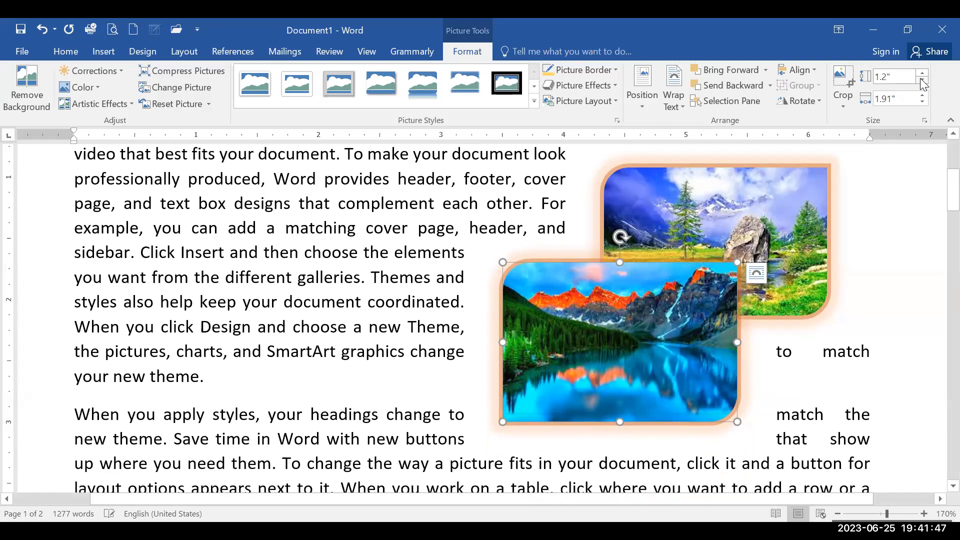
click(922, 81)
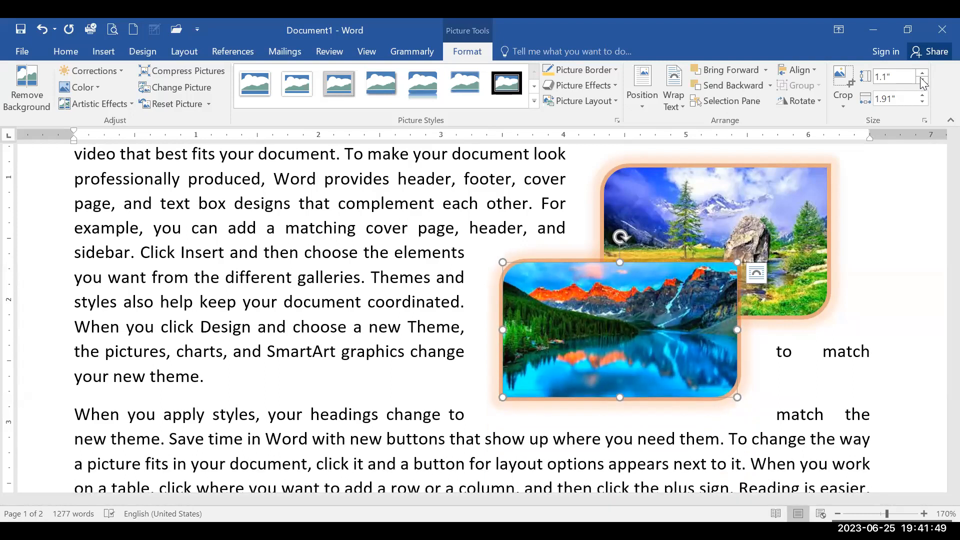
click(922, 73)
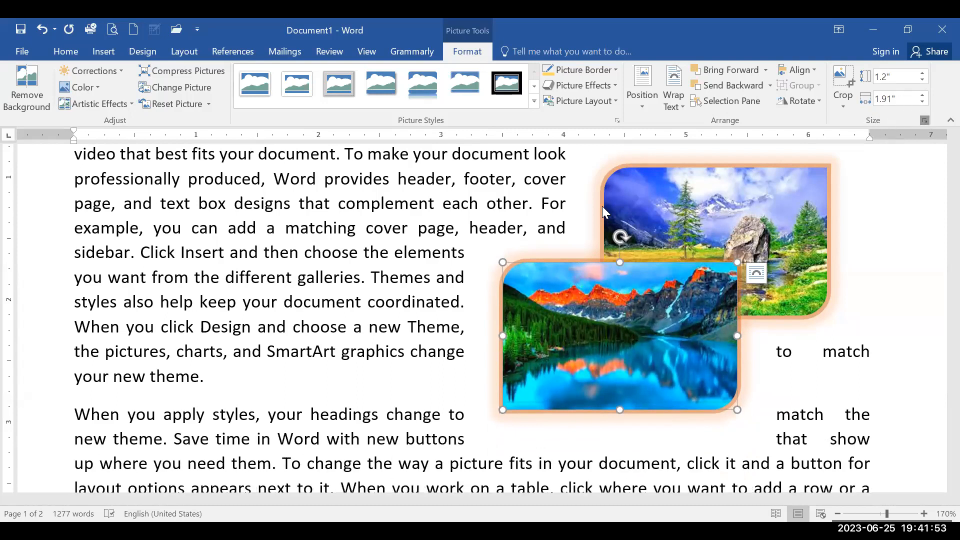
Turn Lock aspect ratio back on for the lake picture and scale it proportionally to a height of 1.1".
click(377, 321)
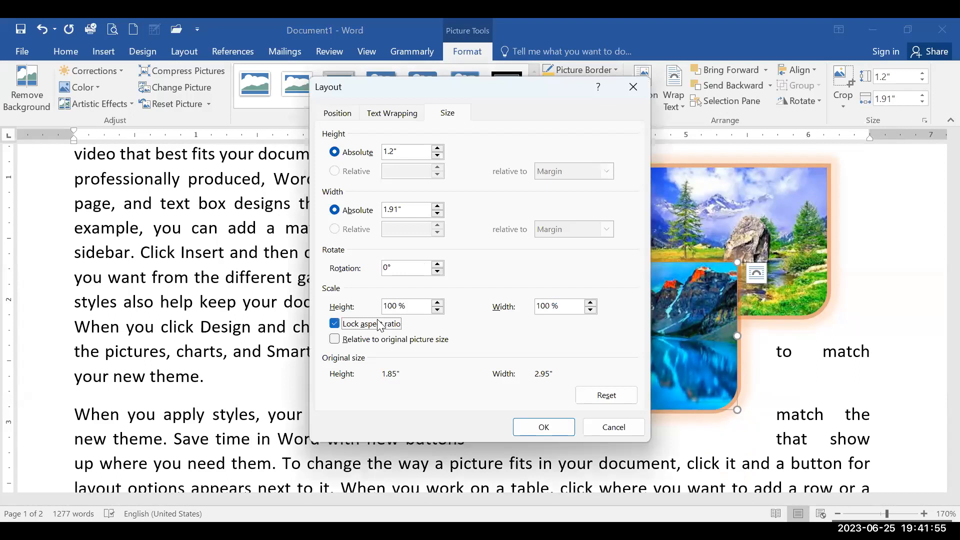
click(543, 426)
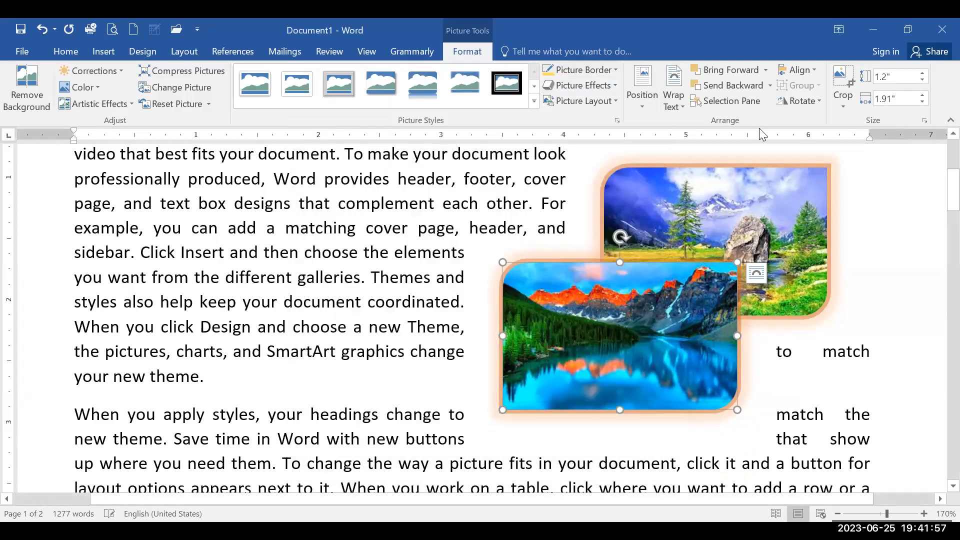
click(922, 73)
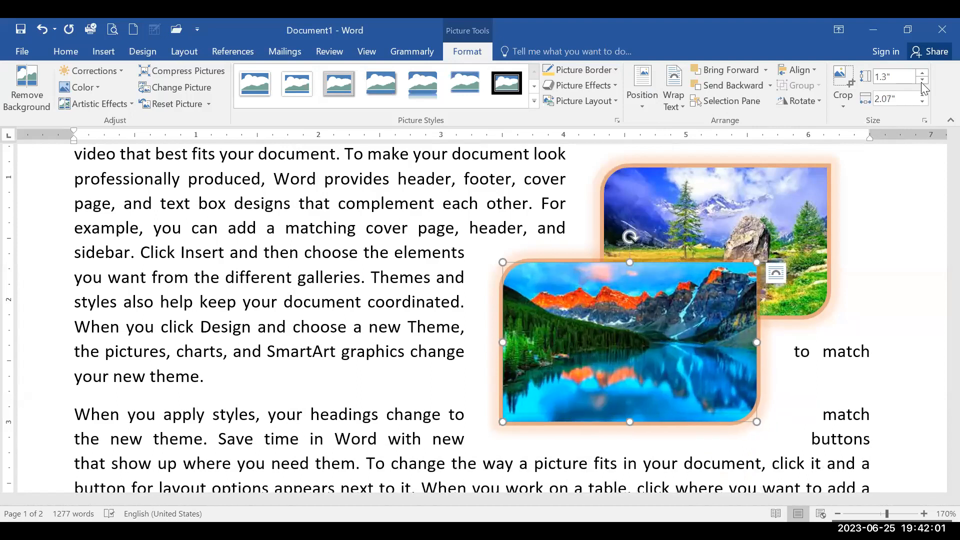
click(922, 80)
click(922, 80)
click(922, 80)
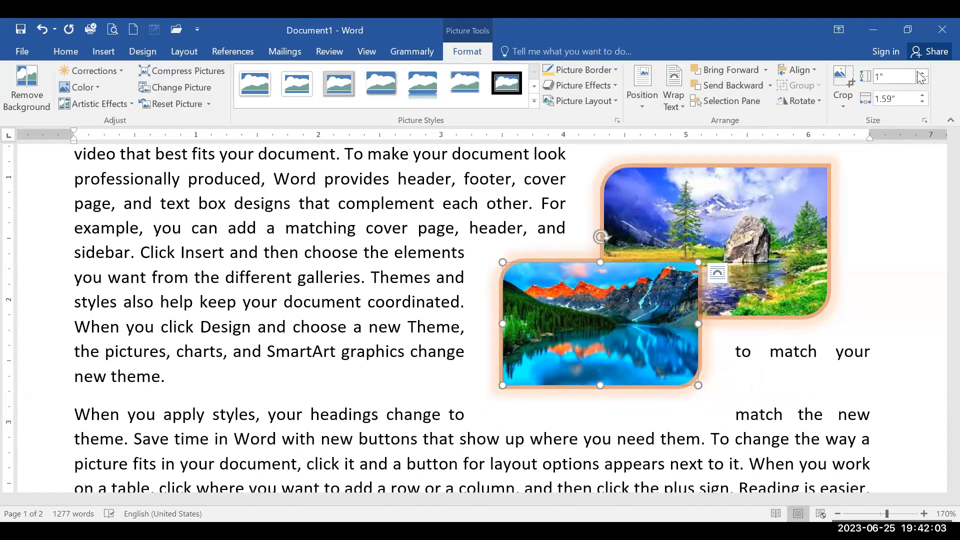
click(921, 73)
click(882, 328)
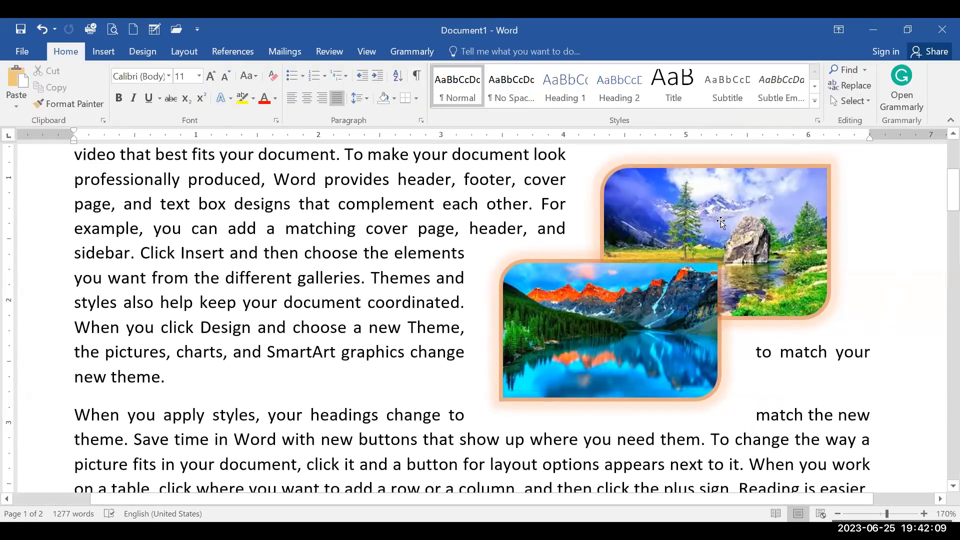
Crop the lake picture to an oval shape and narrow it from its right side into a circle.
click(712, 274)
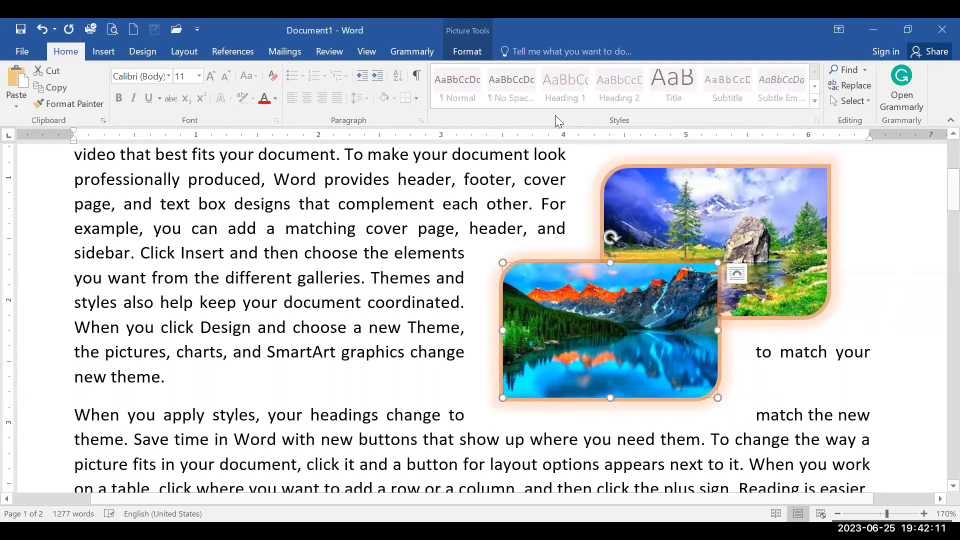
click(475, 52)
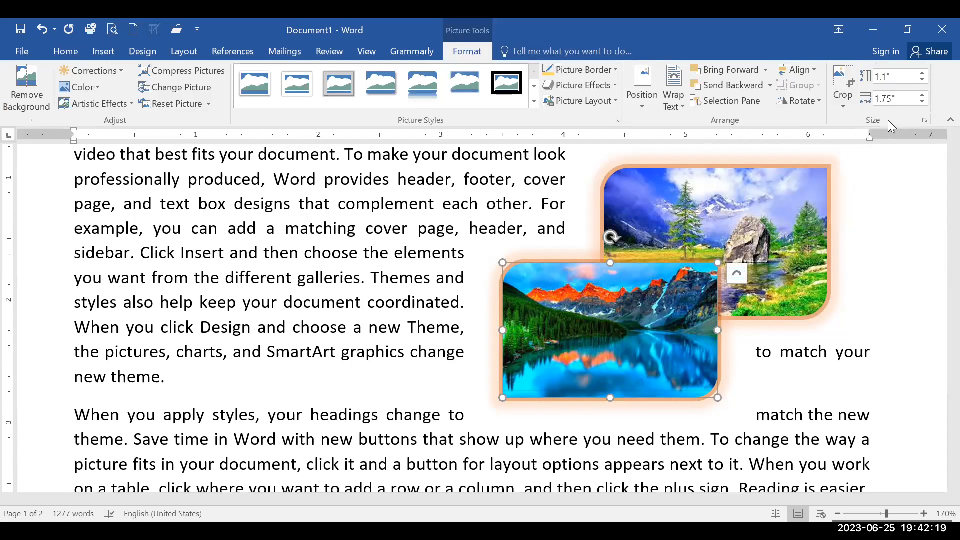
click(849, 99)
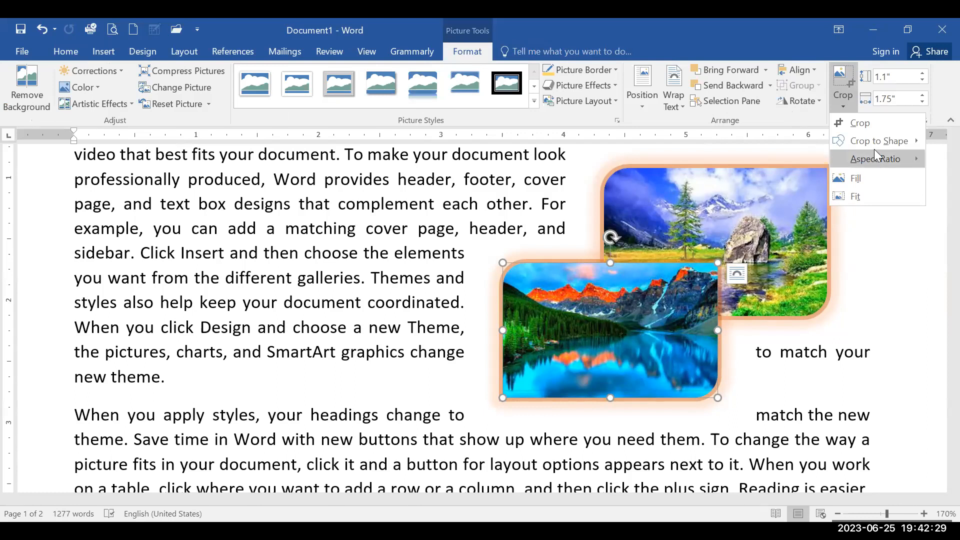
mouse_move(878, 141)
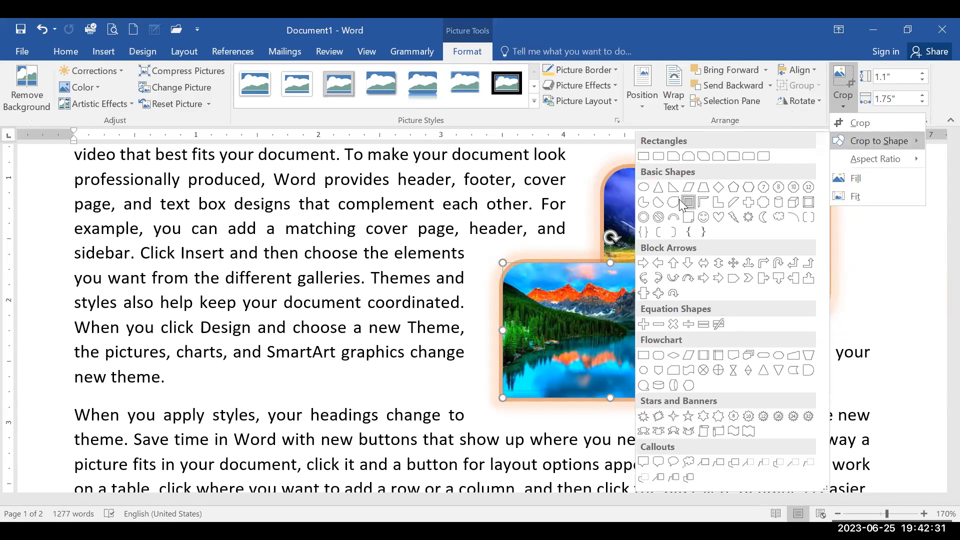
click(645, 189)
drag(717, 325, 643, 326)
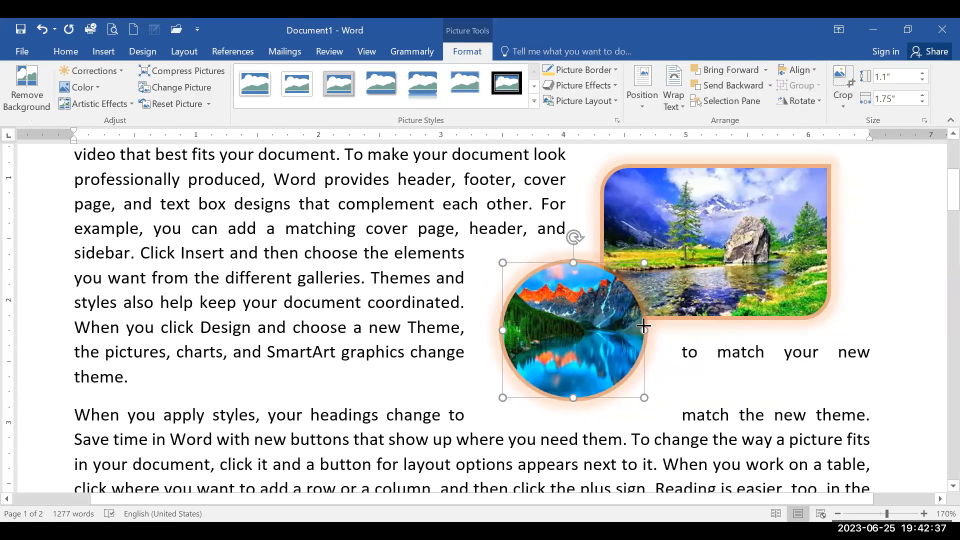
click(730, 369)
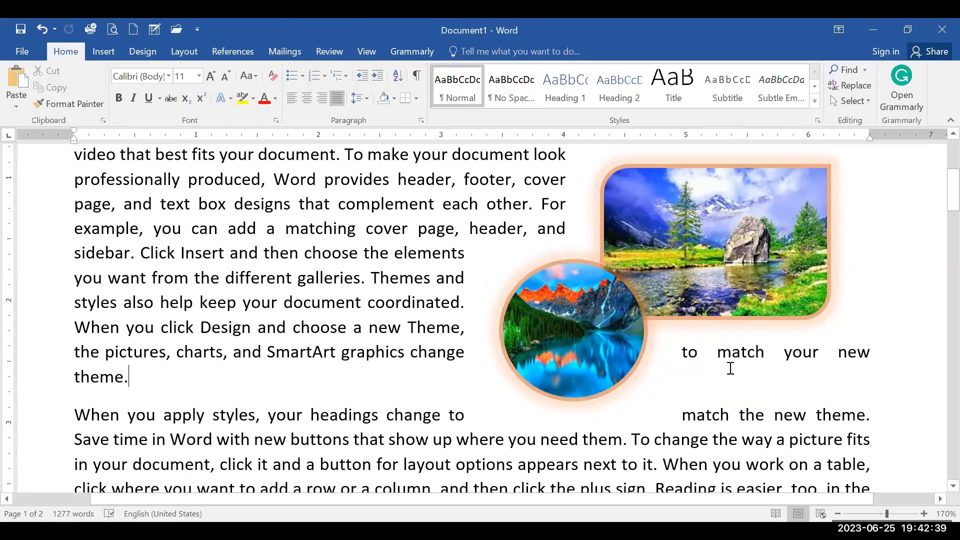
Insert the picture image8 into the paragraph just inside the word "choose" after "Click Insert and then".
click(312, 253)
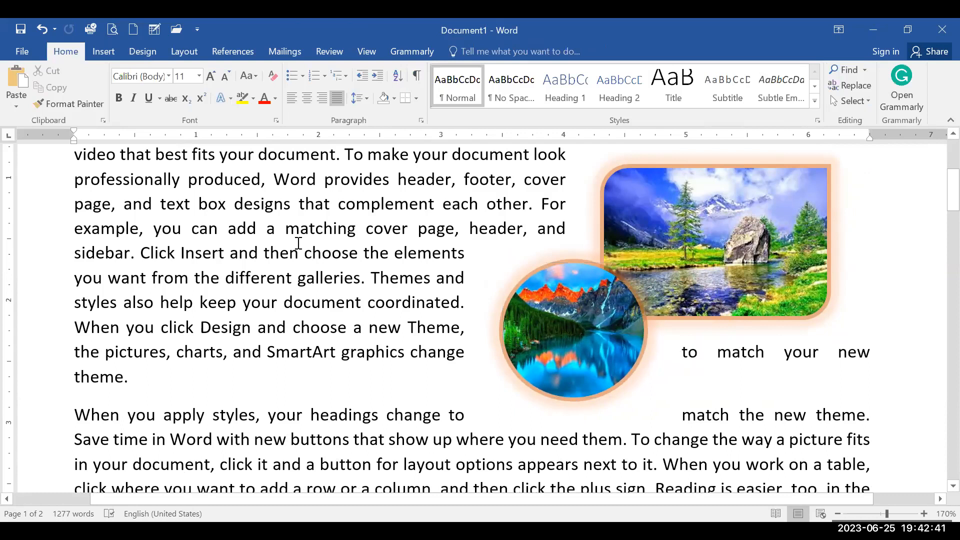
click(93, 46)
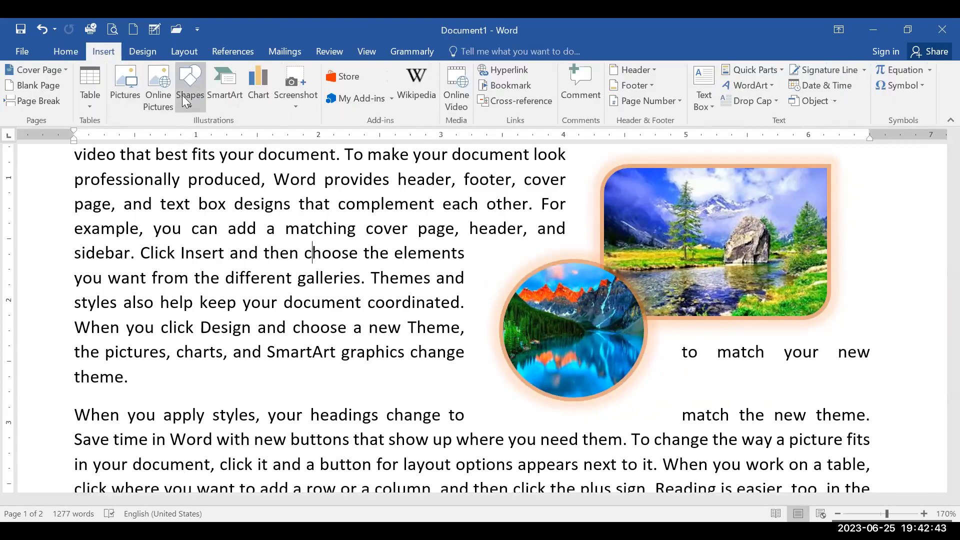
click(125, 88)
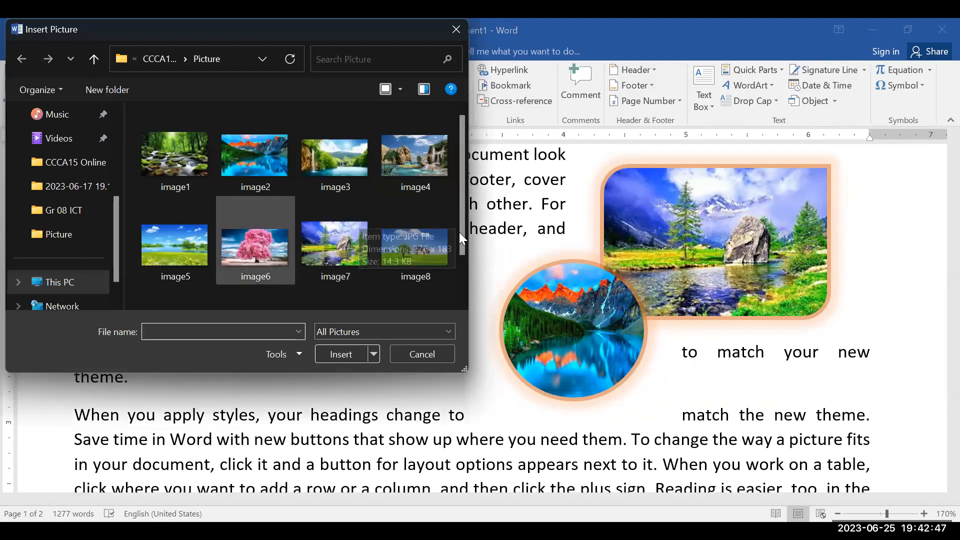
click(438, 245)
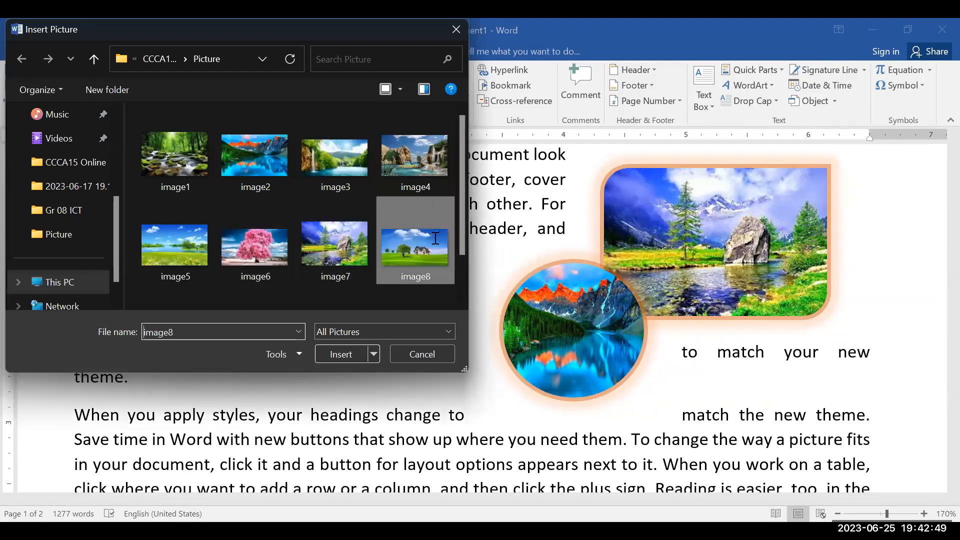
double_click(435, 239)
scroll(426, 326, down, 3)
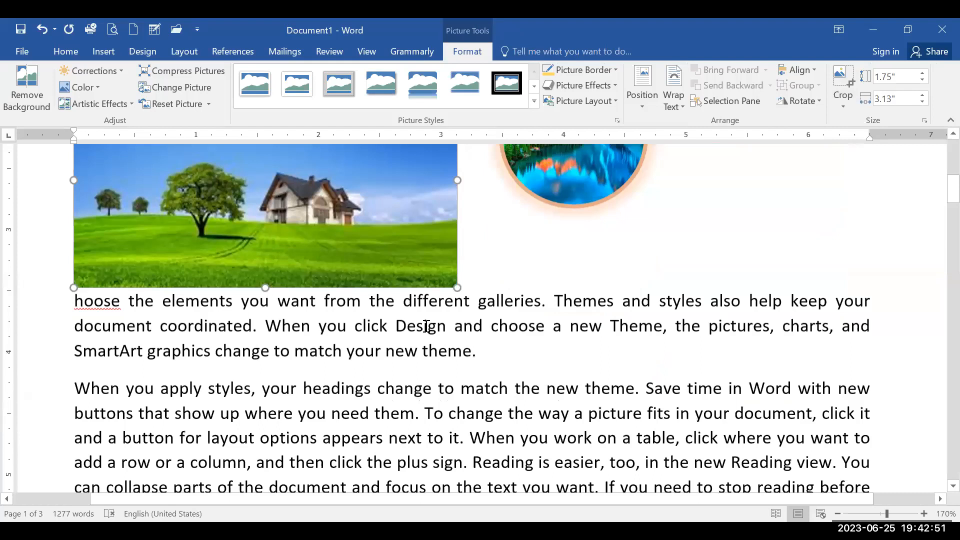
scroll(426, 326, up, 1)
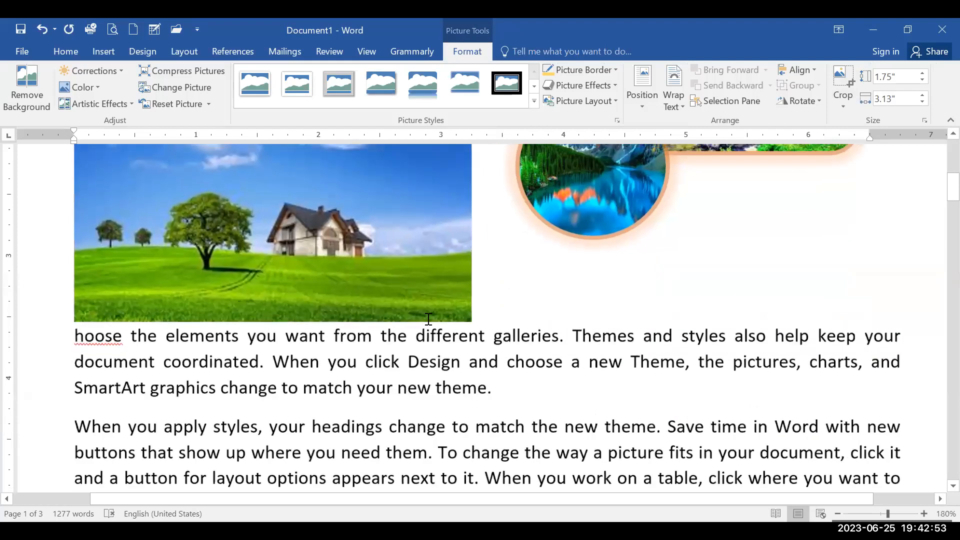
ctrl+scroll(429, 318, up, 4)
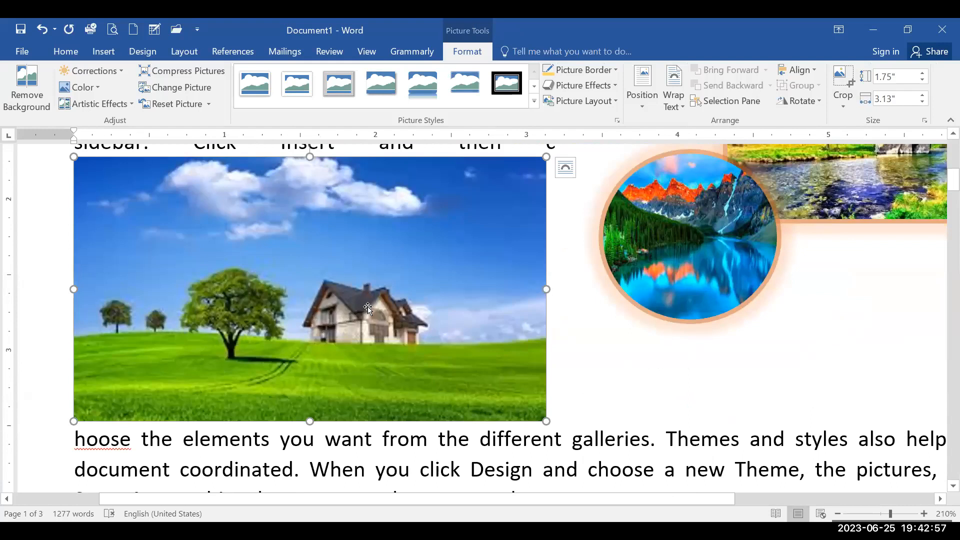
Crop the house picture from the right, bottom and upper-left corner to about 0.77" high and 1.79" wide around the large tree and house.
click(843, 80)
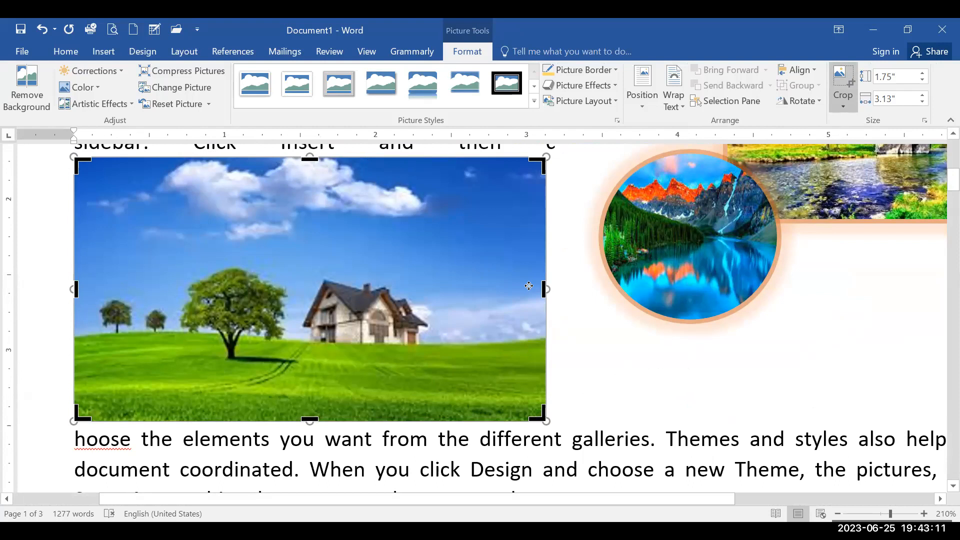
drag(545, 289, 439, 291)
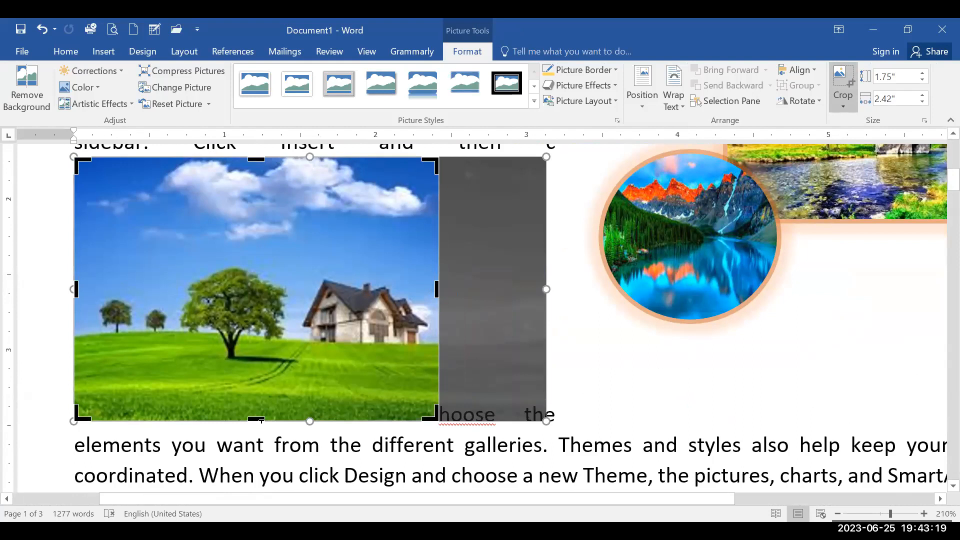
drag(257, 411, 276, 366)
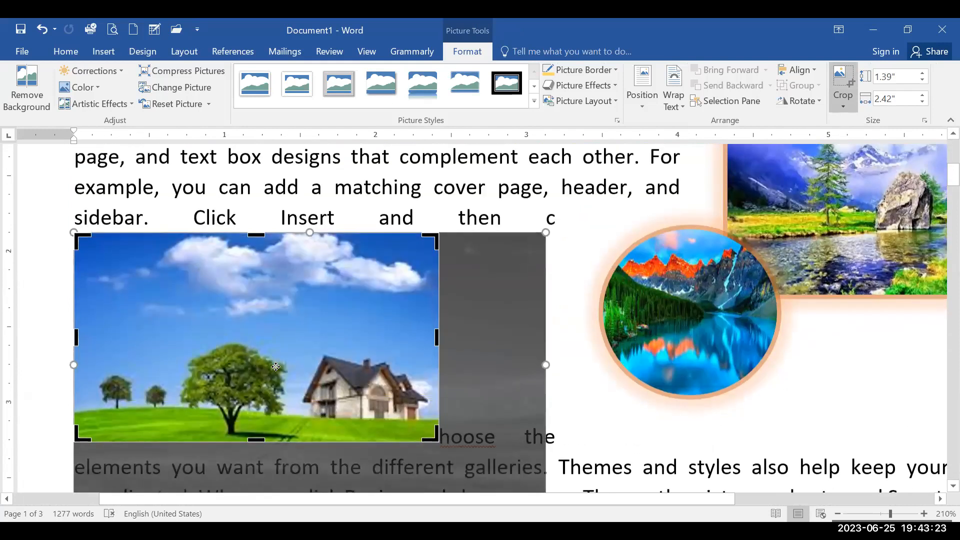
scroll(83, 221, down, 1)
drag(78, 181, 169, 267)
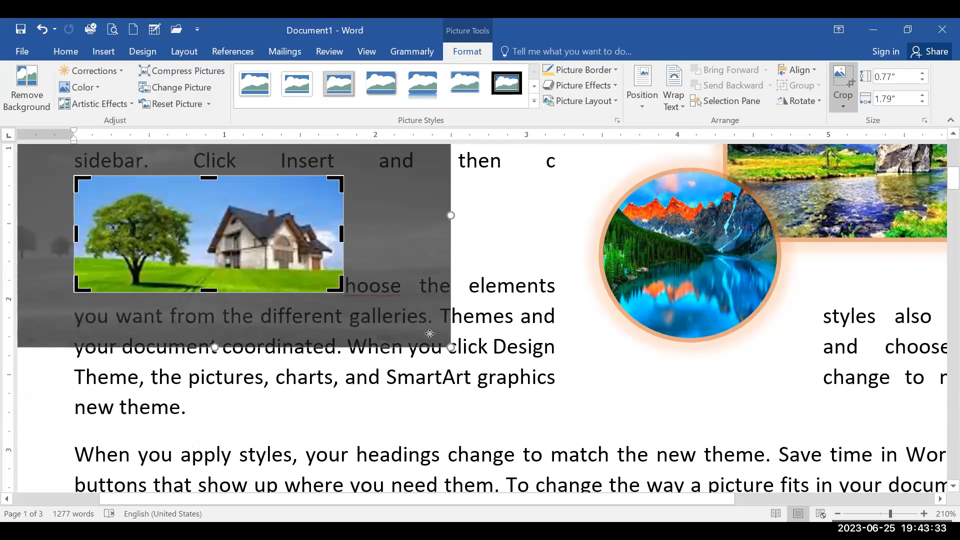
scroll(430, 334, up, 2)
scroll(430, 333, down, 1)
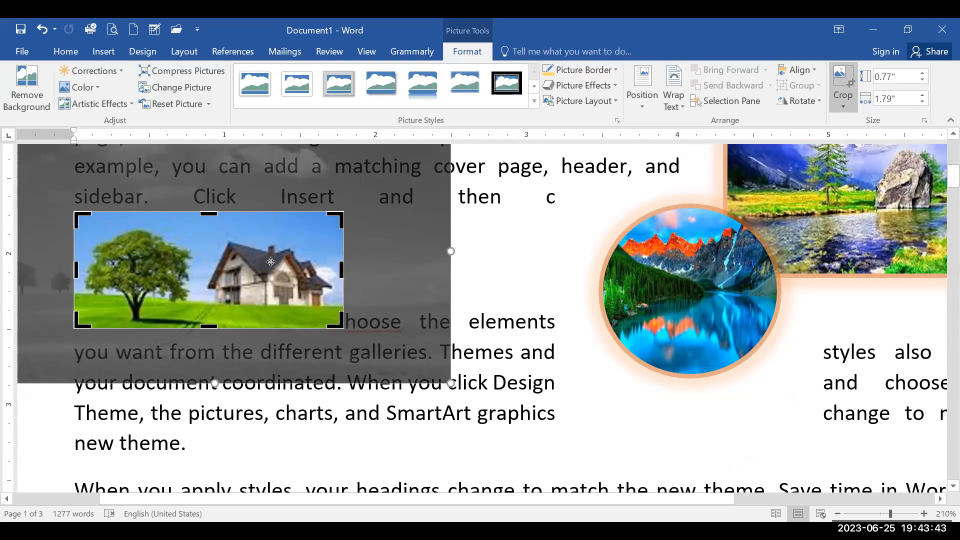
click(518, 301)
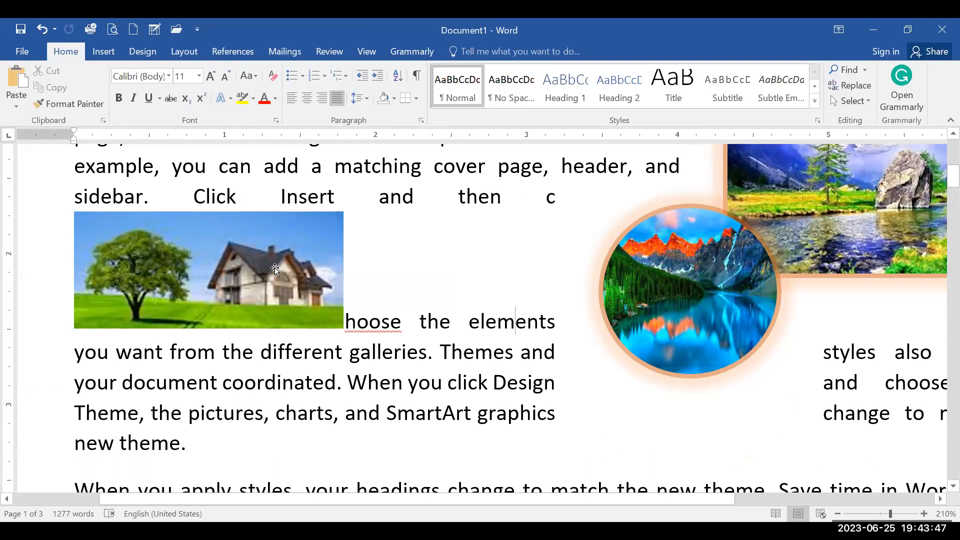
Move the cropped house picture down to the start of the paragraph beginning "When you apply styles".
click(274, 268)
drag(300, 237, 403, 353)
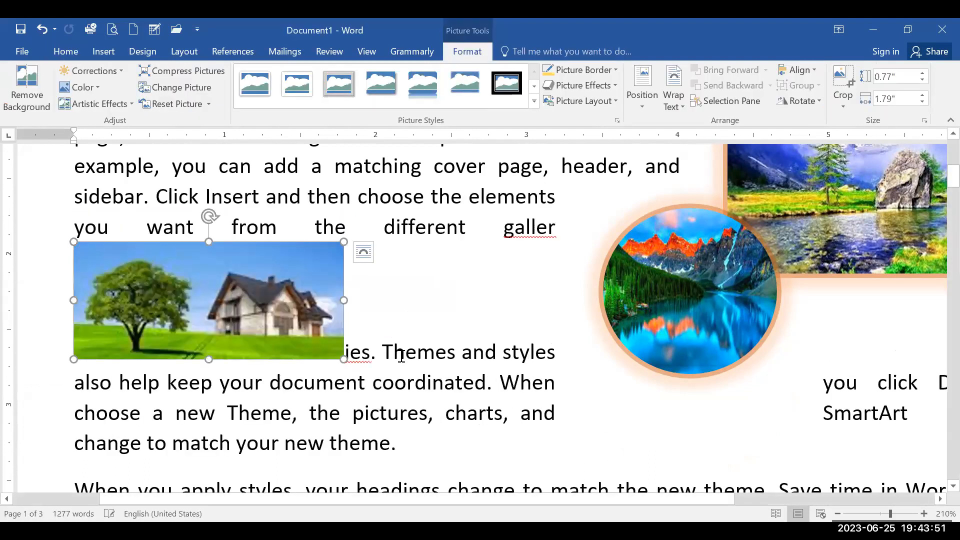
scroll(401, 356, down, 3)
scroll(305, 241, up, 3)
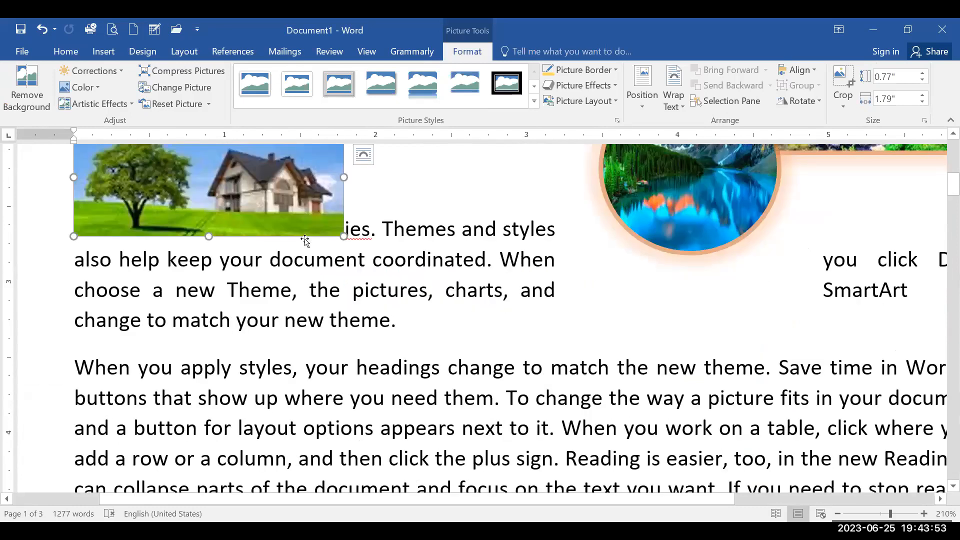
drag(270, 200, 82, 375)
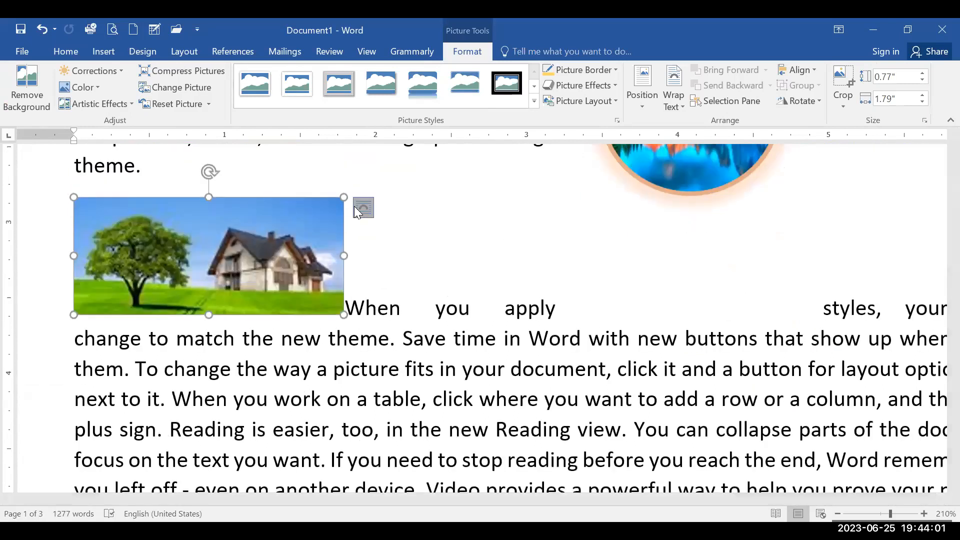
Make text wrap around the house picture and move it beside the paragraph beginning "When you click Online Video".
click(356, 208)
click(404, 298)
drag(278, 268, 289, 473)
scroll(289, 472, down, 2)
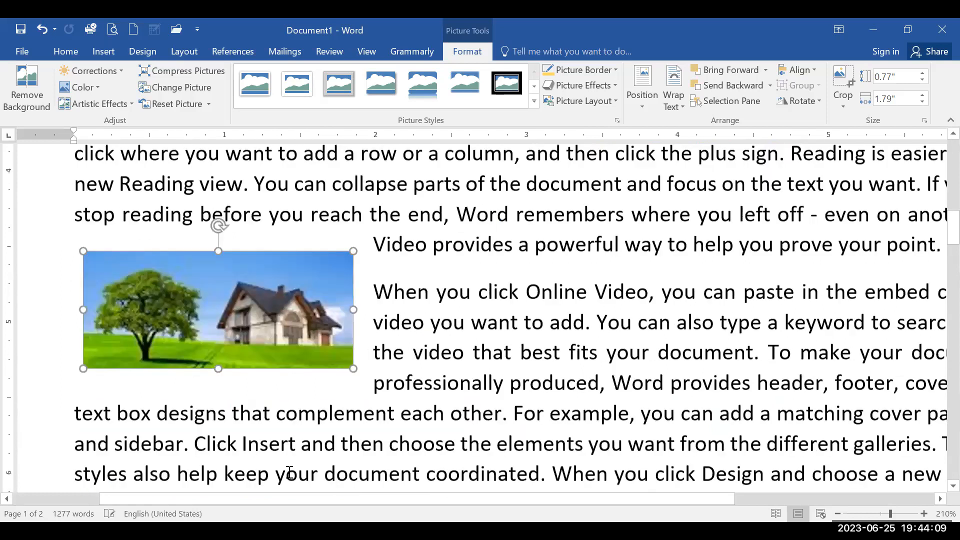
scroll(289, 473, down, 2)
scroll(292, 389, up, 1)
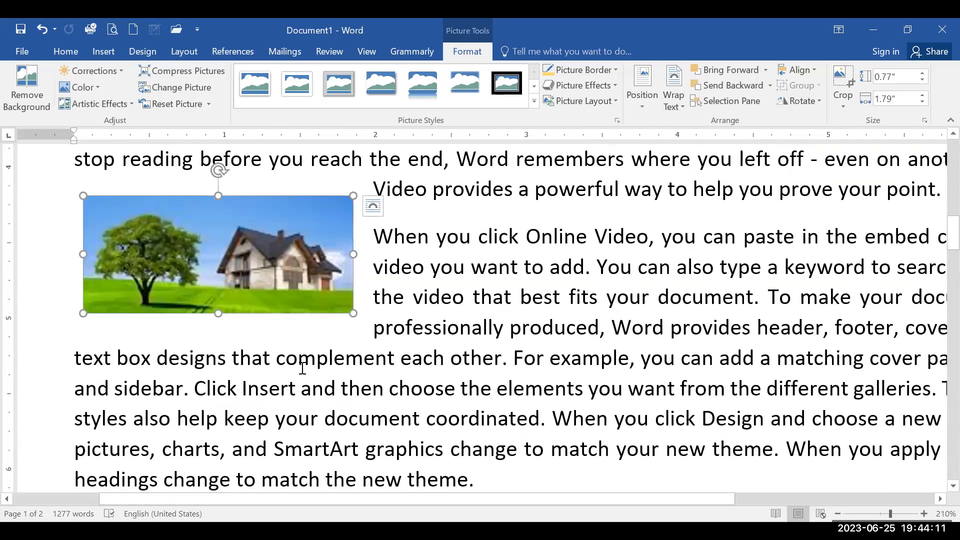
drag(261, 299, 270, 341)
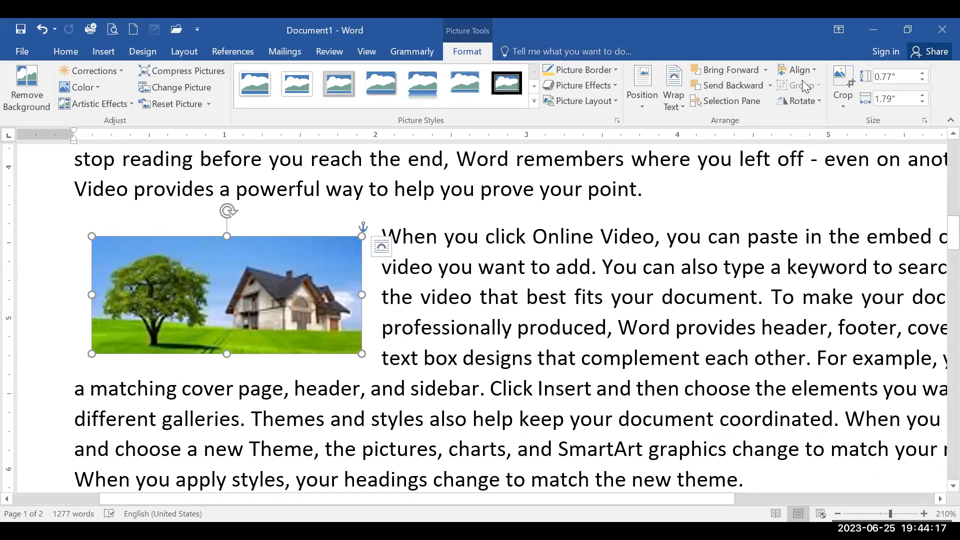
Crop a little more off the house picture's left side, to a width of 1.73".
click(843, 76)
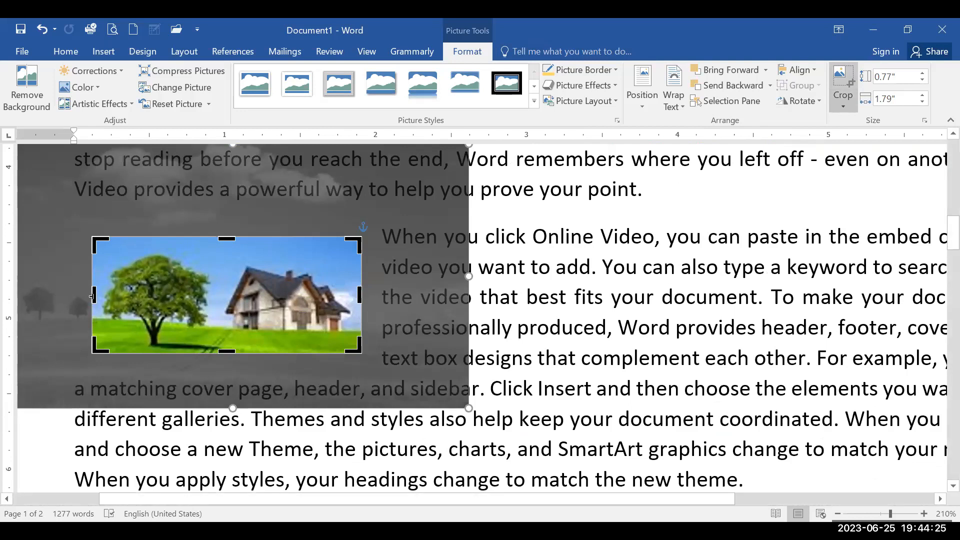
mouse_move(92, 296)
mouse_down()
mouse_move(70, 296)
mouse_move(100, 297)
mouse_up()
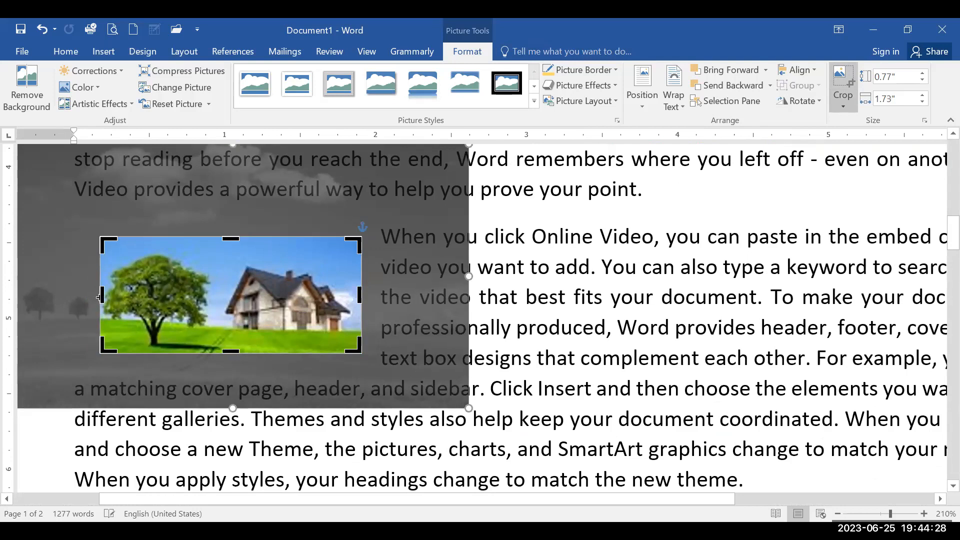
click(555, 332)
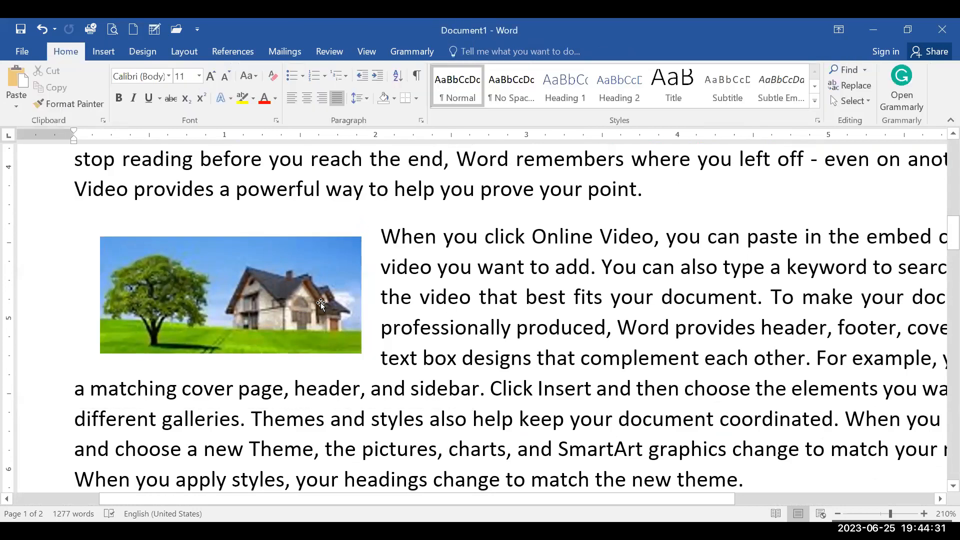
Reopen the house picture's crop view to examine its hidden cropped areas, leaving the crop as it is.
click(239, 343)
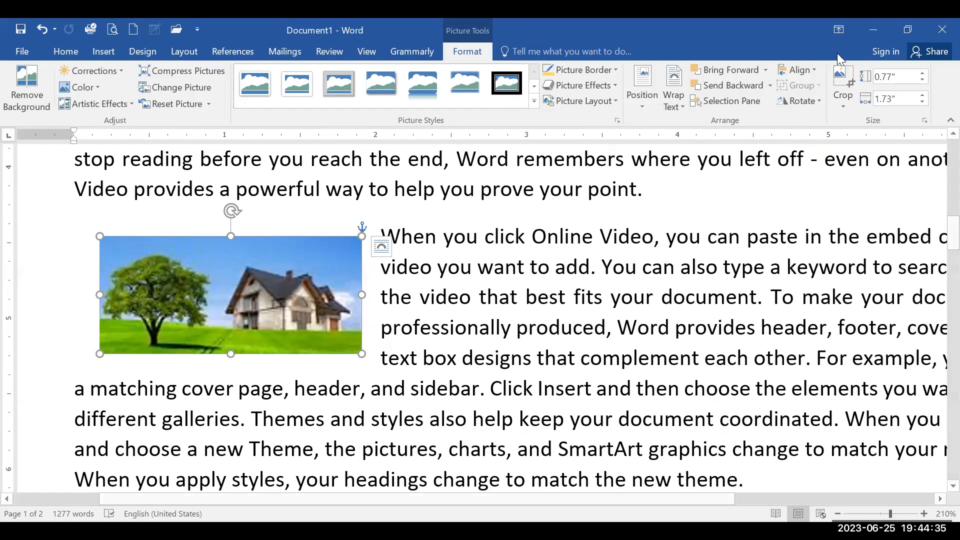
click(842, 80)
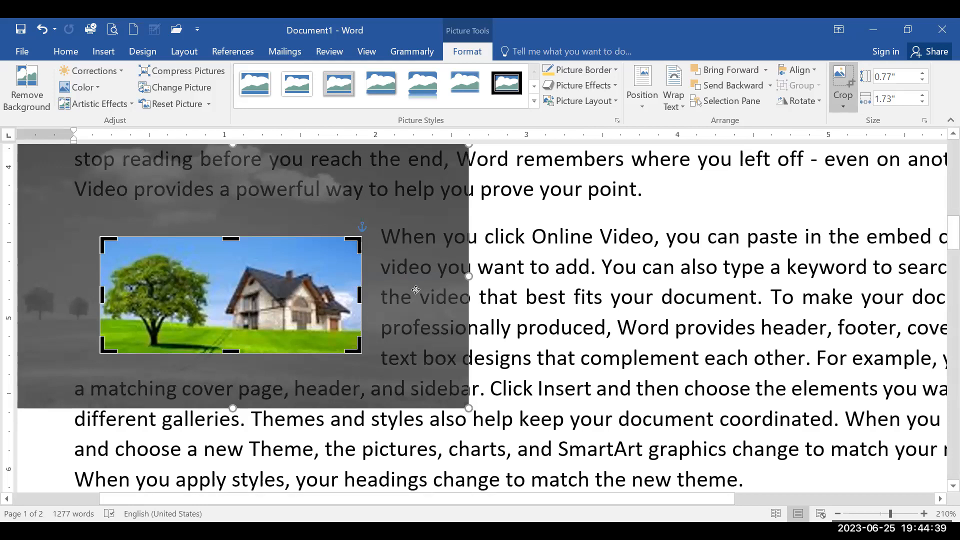
click(577, 346)
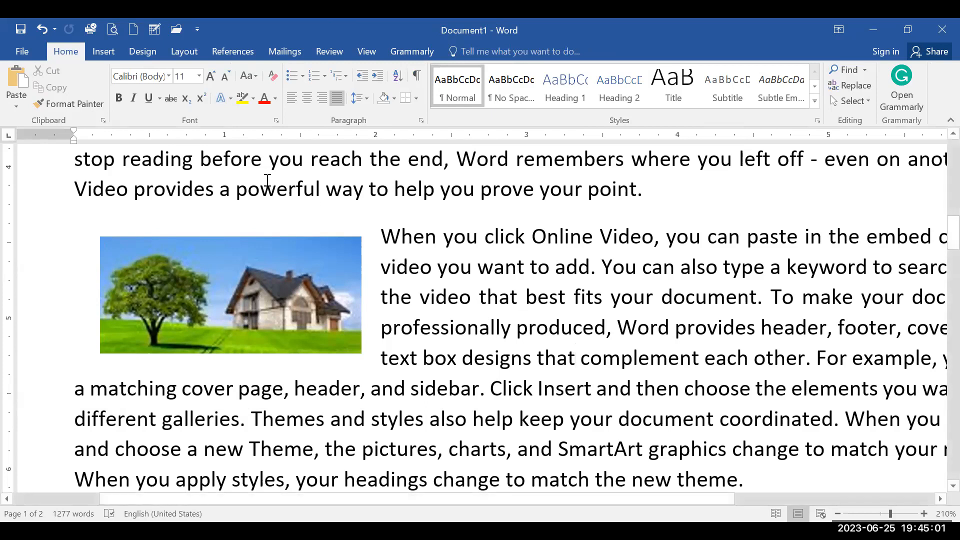
Compress only the house picture at document resolution, deleting its cropped areas, and inspect it in crop view.
click(290, 272)
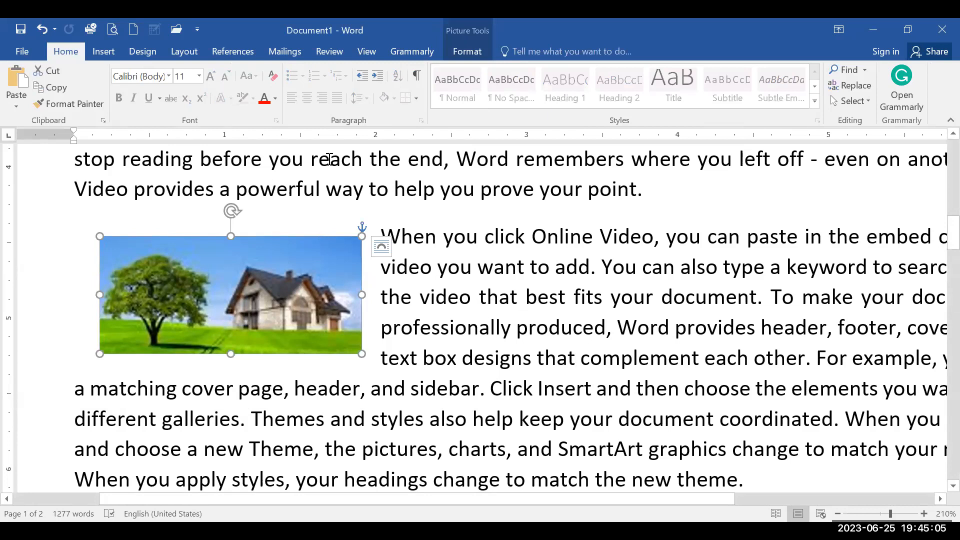
click(456, 52)
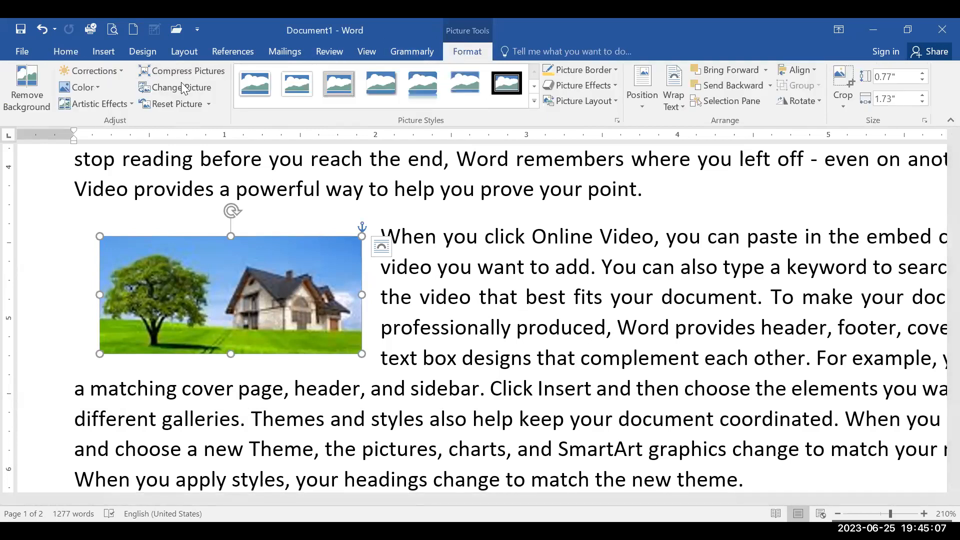
click(202, 75)
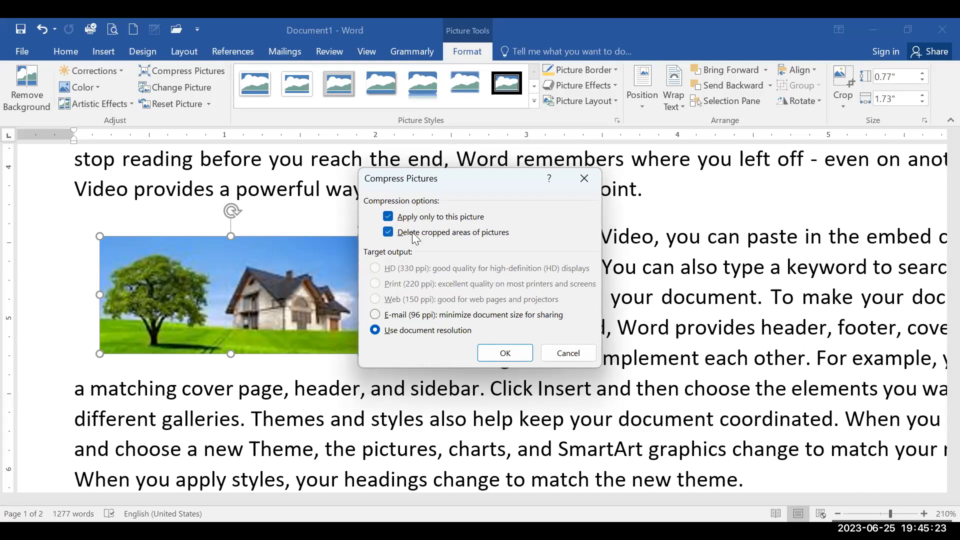
click(460, 237)
click(461, 237)
click(409, 334)
click(504, 353)
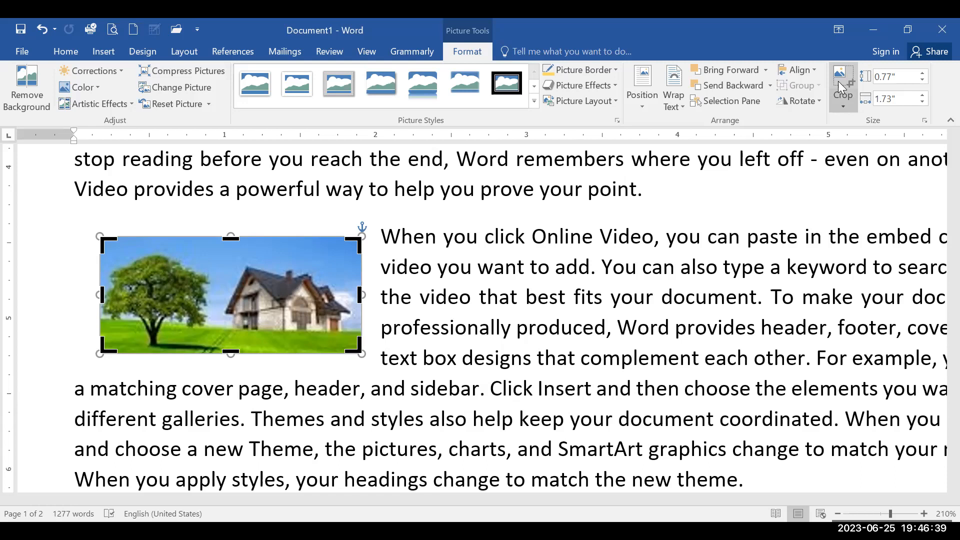
click(839, 82)
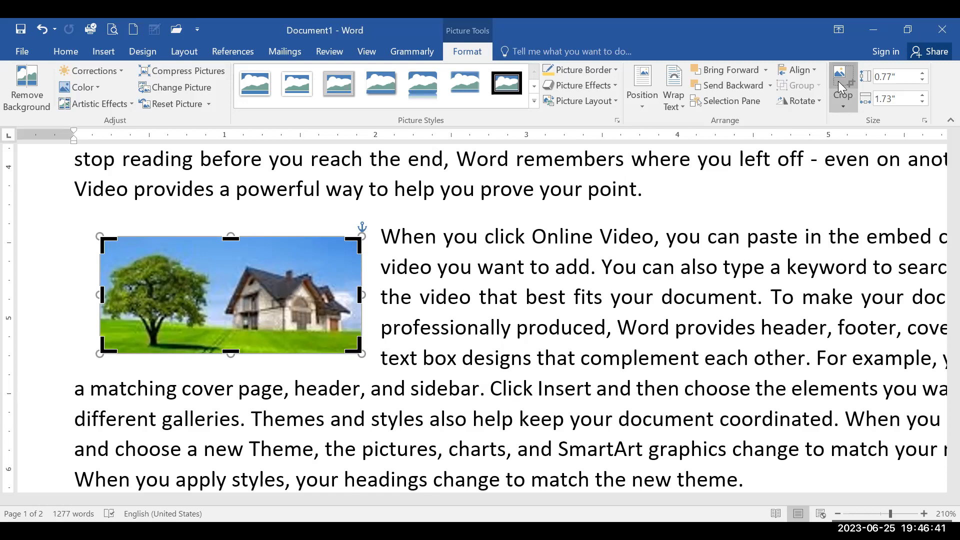
click(598, 235)
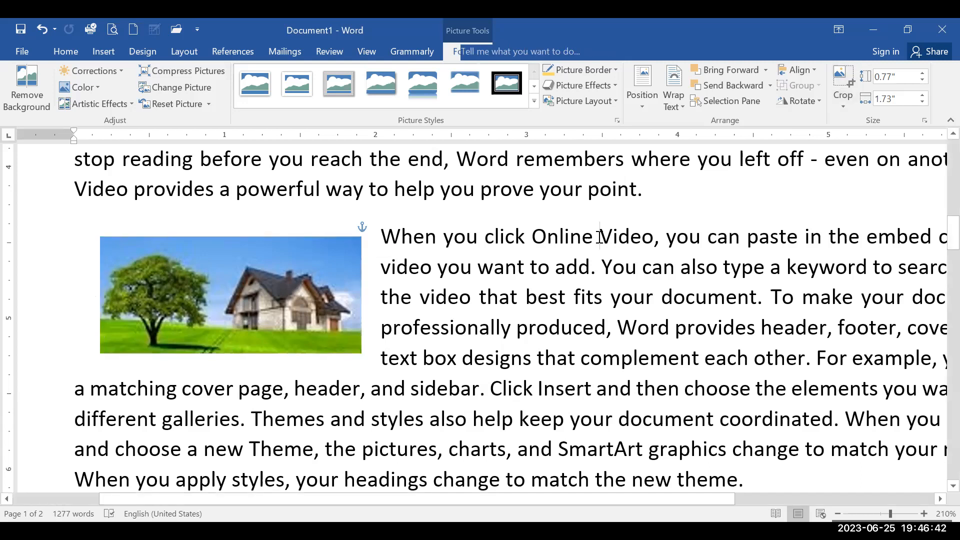
Start background removal on the house picture and extend the selection area to the picture's lower-right corner.
click(241, 287)
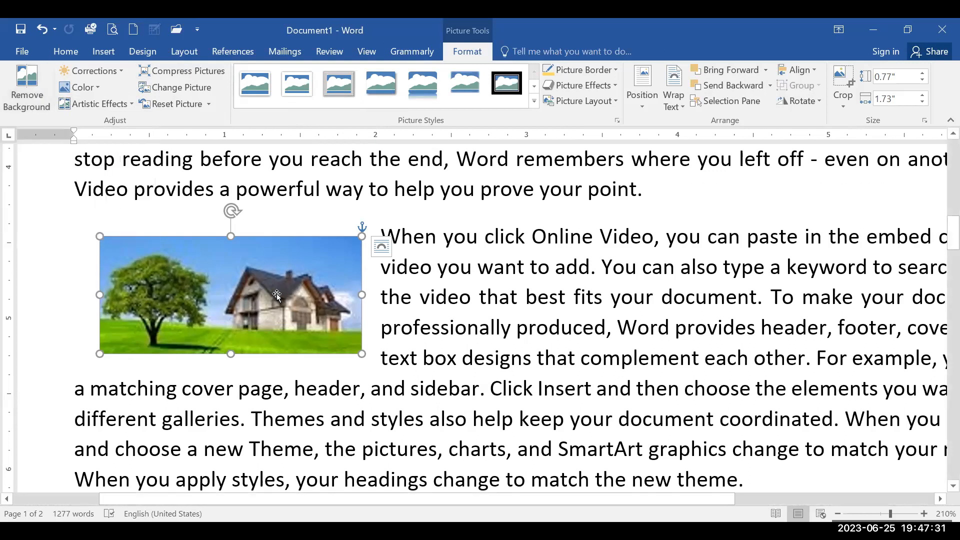
scroll(235, 285, up, 7)
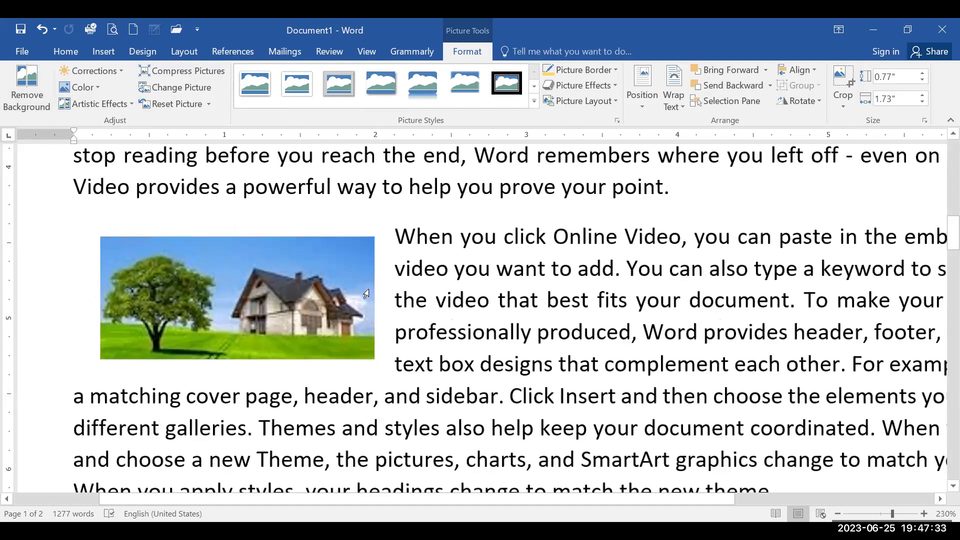
click(228, 287)
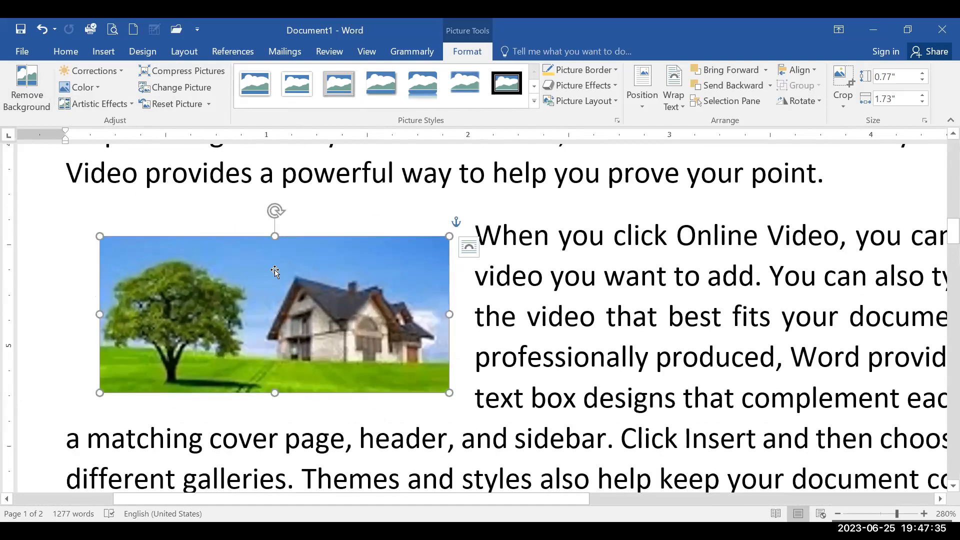
click(15, 94)
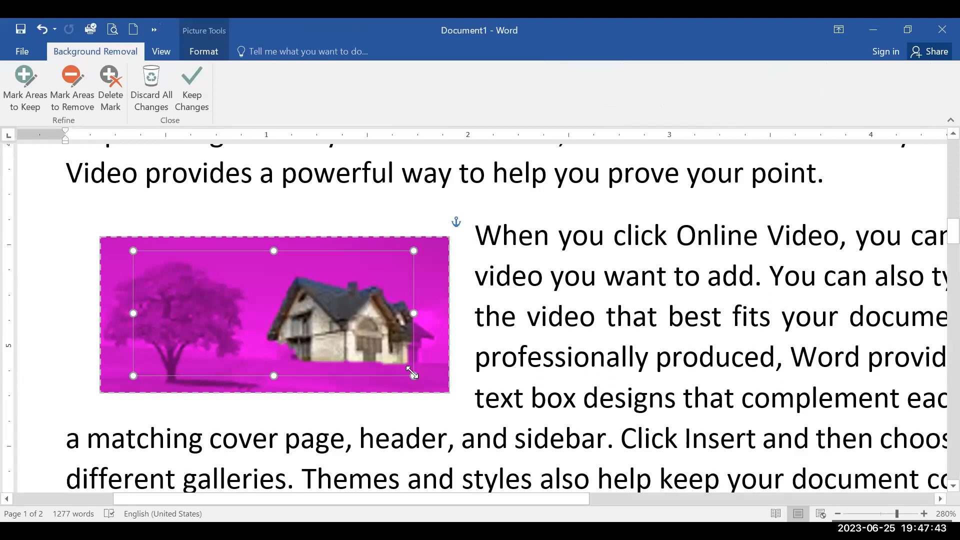
drag(413, 373, 446, 390)
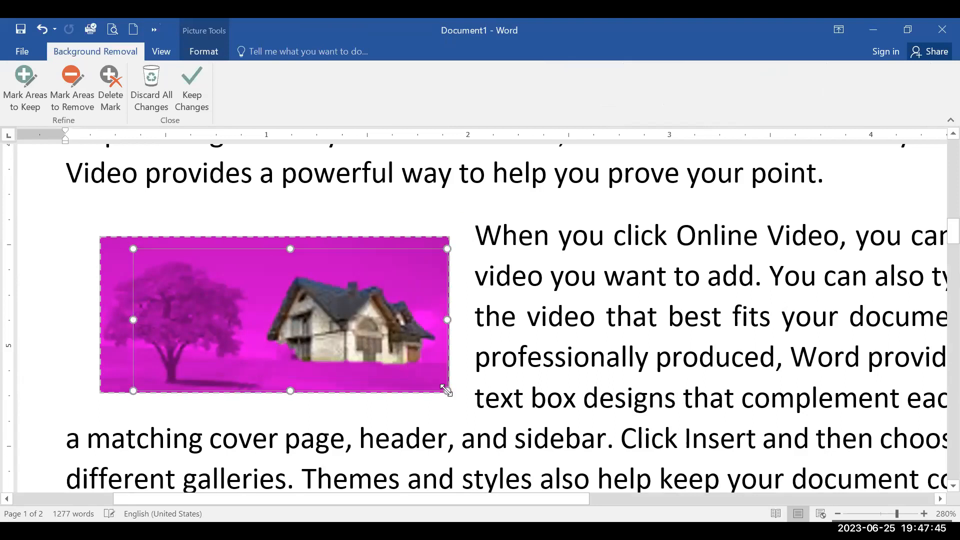
Try extending the background removal area over the tree to the upper-left corner, narrowing it from the right, and keep the result.
drag(133, 248, 76, 240)
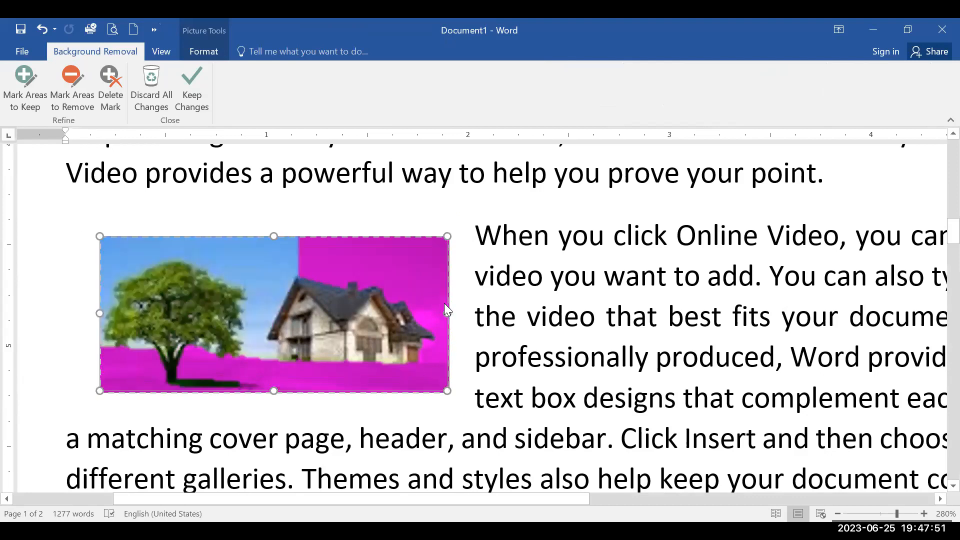
drag(447, 309, 424, 300)
click(551, 339)
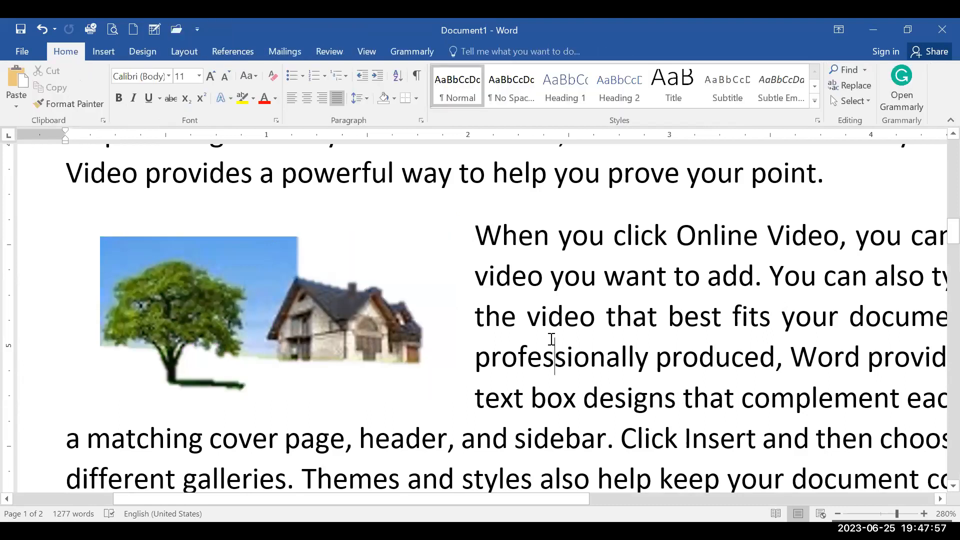
Undo the narrowing of the background removal area and its extension over the tree.
key(ctrl+z)
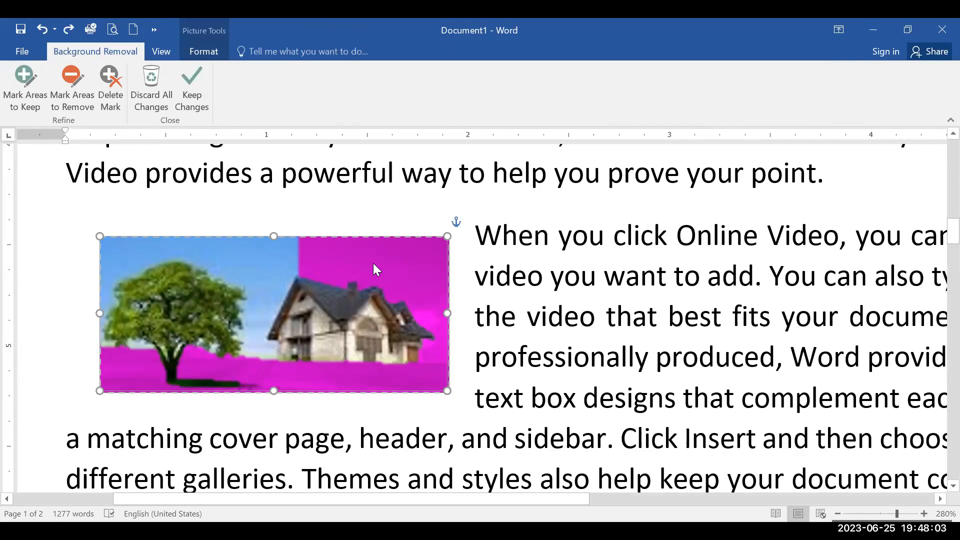
click(526, 346)
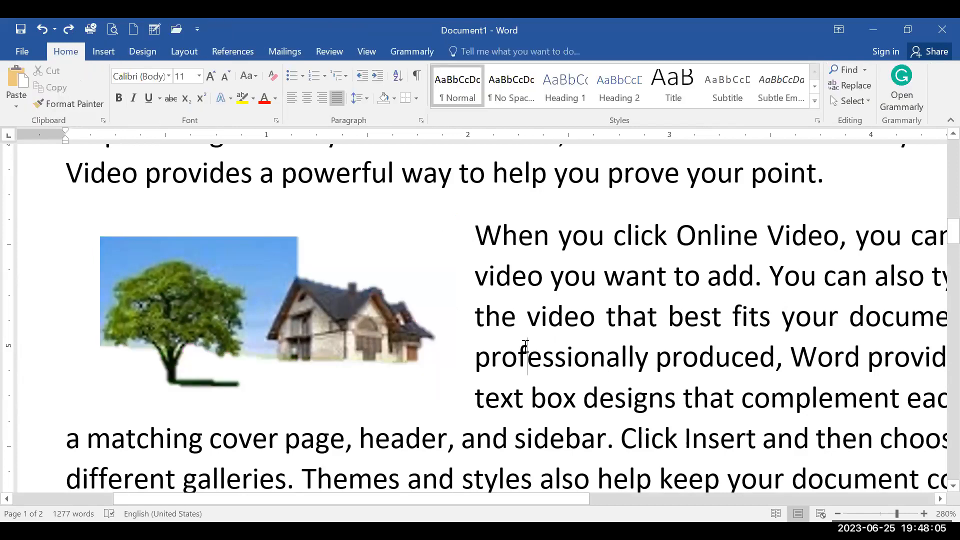
click(393, 354)
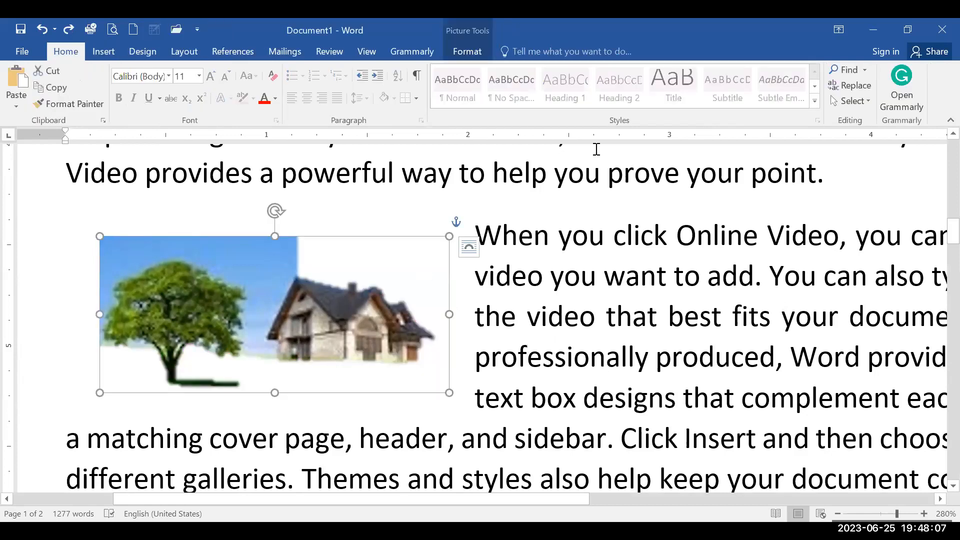
key(ctrl+z)
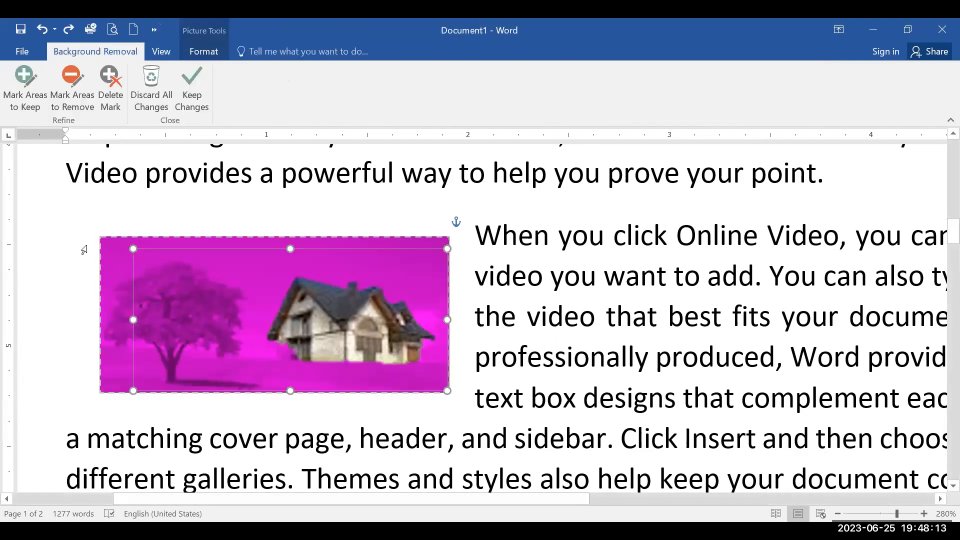
Extend the background removal area over the tree to the picture's upper-left corner, and mark the sky between tree and house for removal.
drag(133, 248, 236, 324)
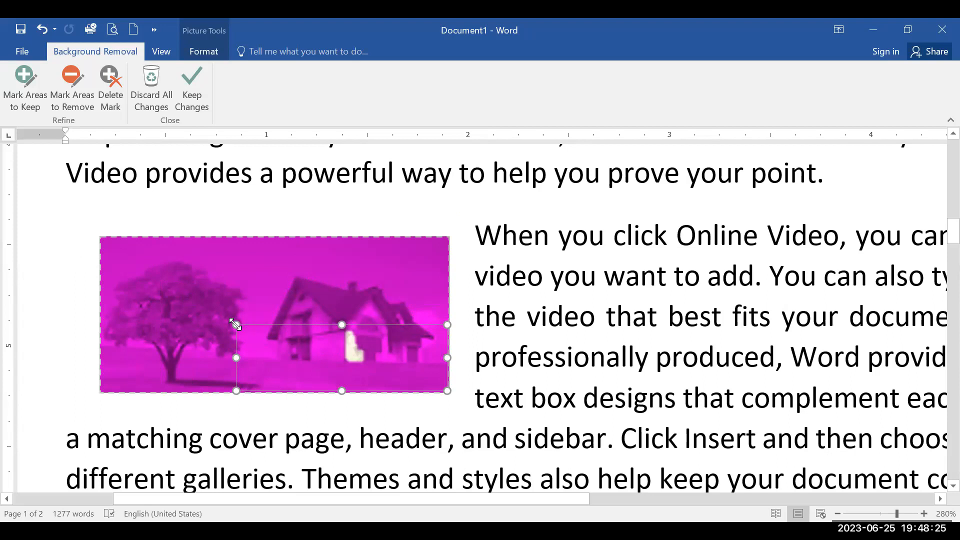
drag(232, 325, 77, 236)
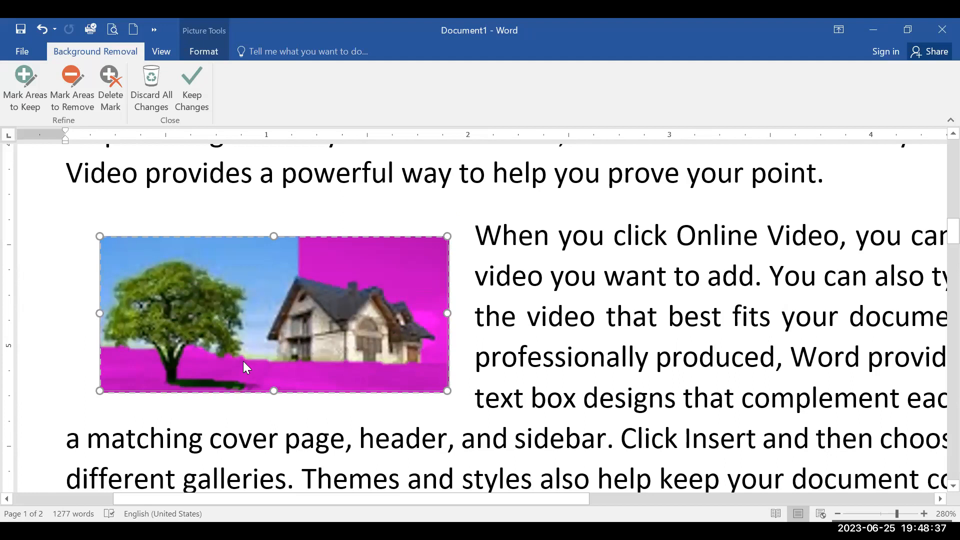
click(76, 96)
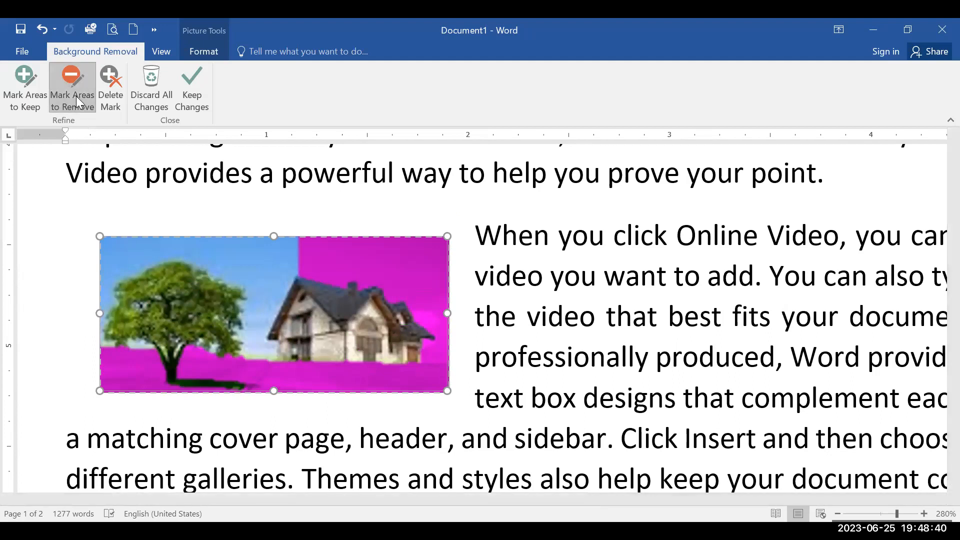
click(262, 273)
click(274, 266)
click(257, 260)
click(269, 300)
click(264, 318)
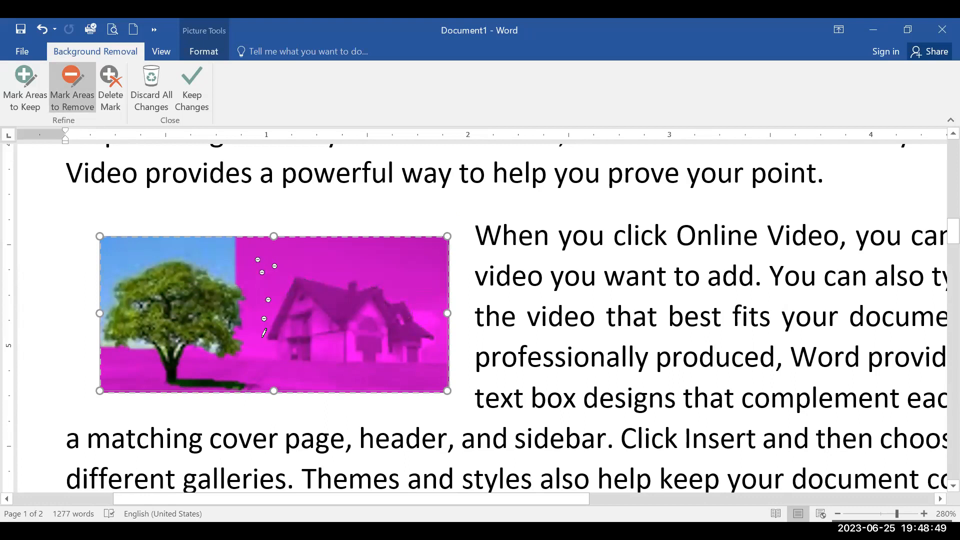
Mark the sky above and beside the tree, the ground near its trunk and a spot low in its crown for removal.
click(215, 263)
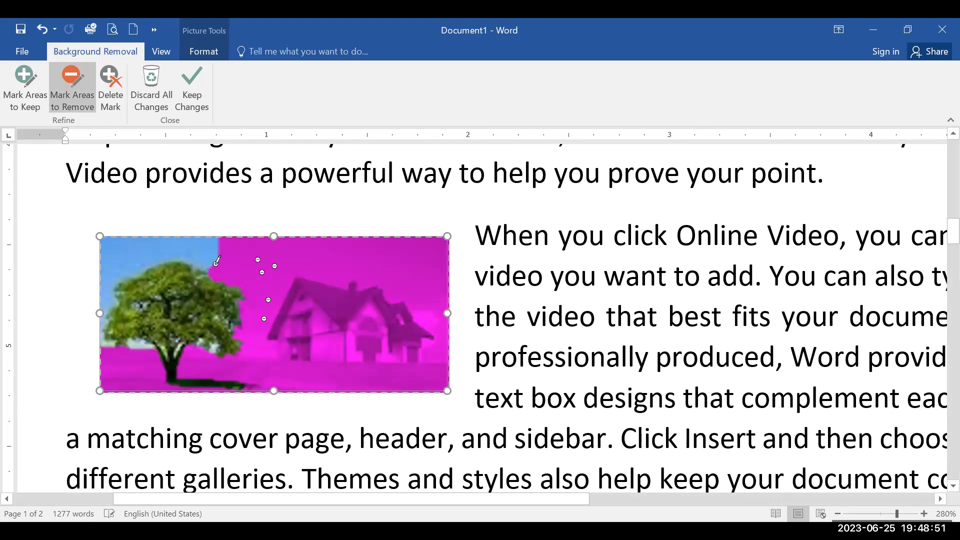
click(172, 246)
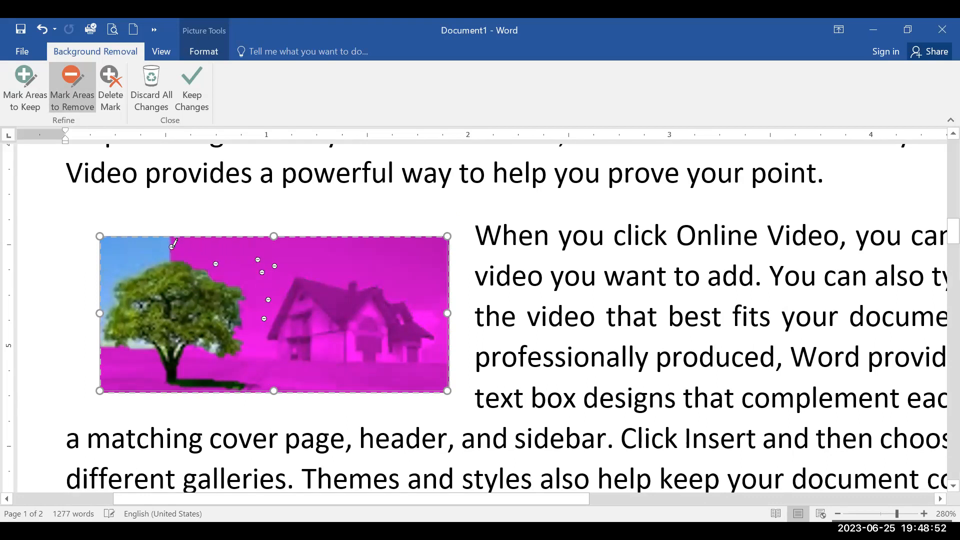
click(140, 253)
click(129, 259)
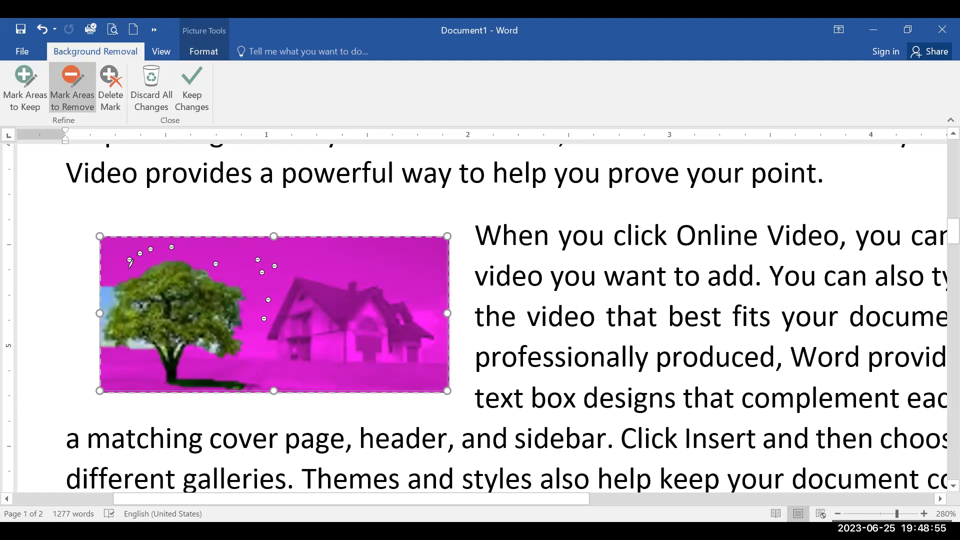
click(109, 296)
click(104, 325)
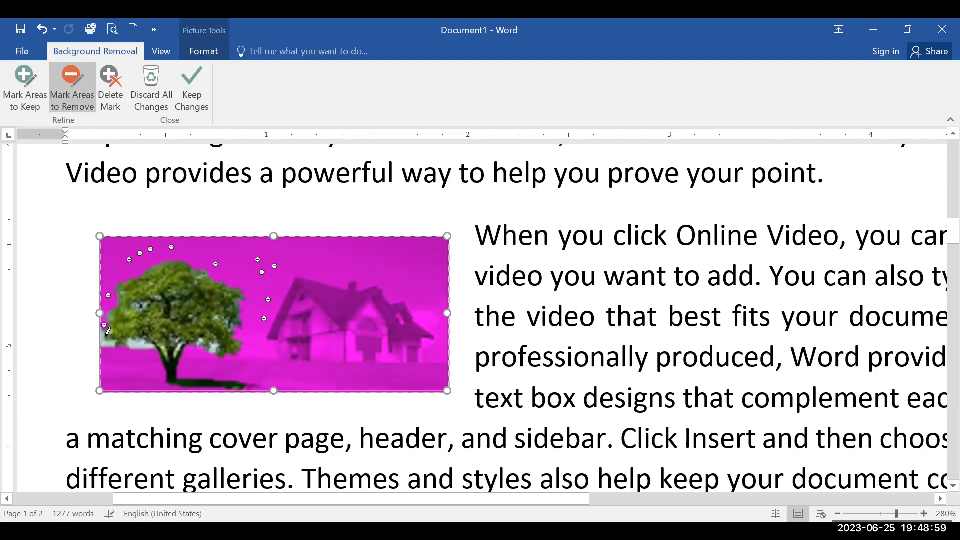
click(104, 341)
click(145, 346)
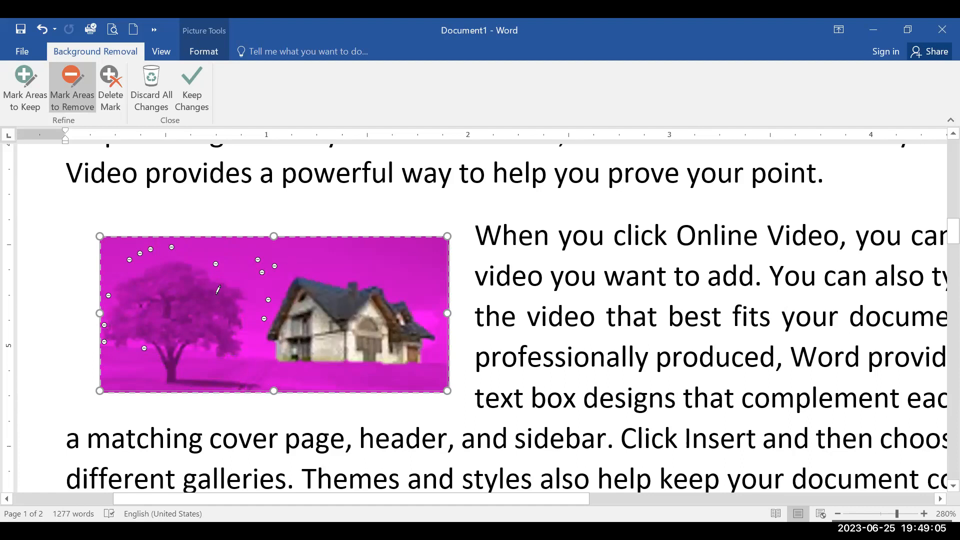
click(182, 325)
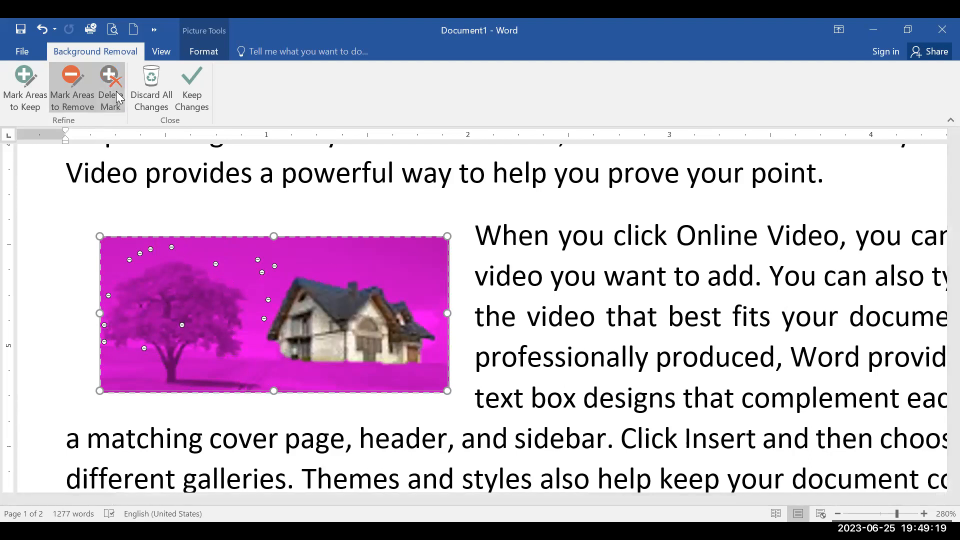
Mark the upper part of the tree's crown as an area to keep, and apply the background removal to the picture.
click(13, 90)
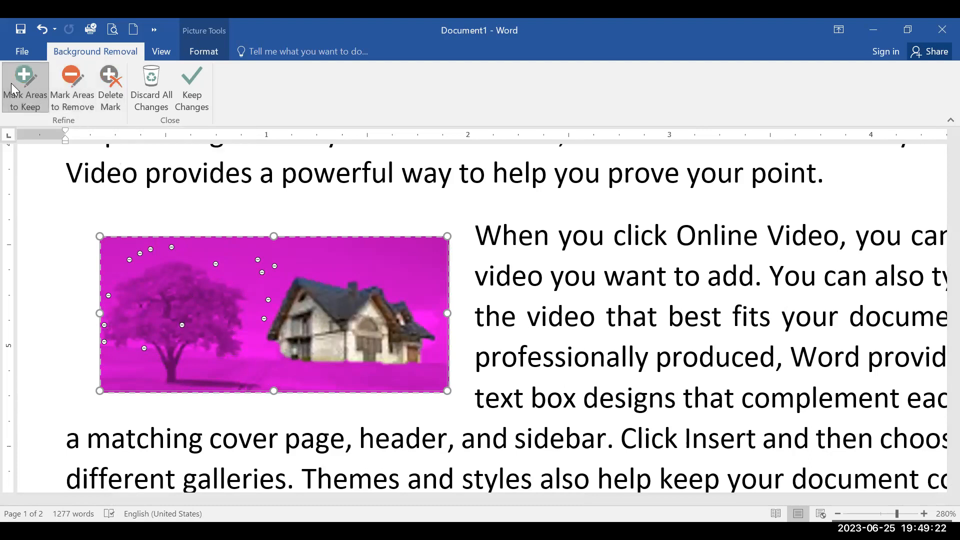
click(172, 275)
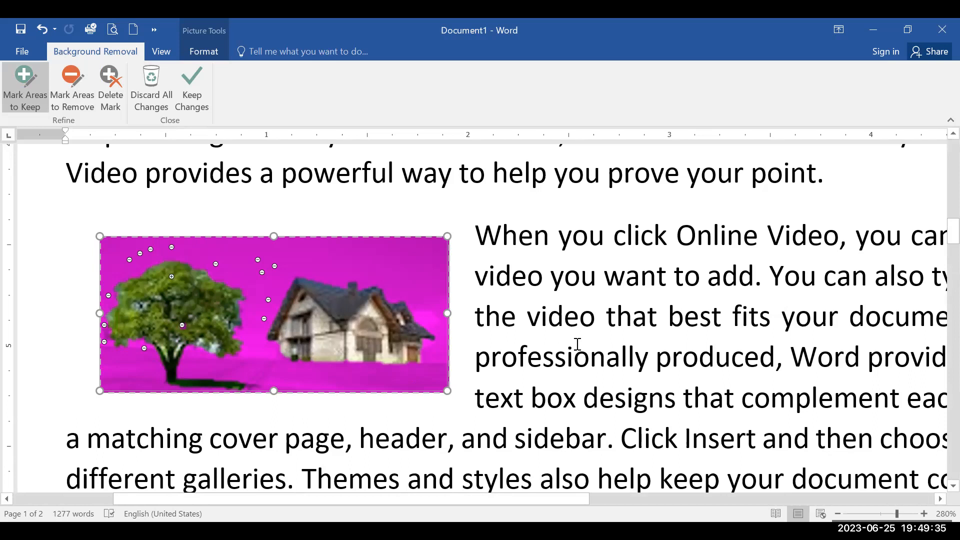
click(194, 96)
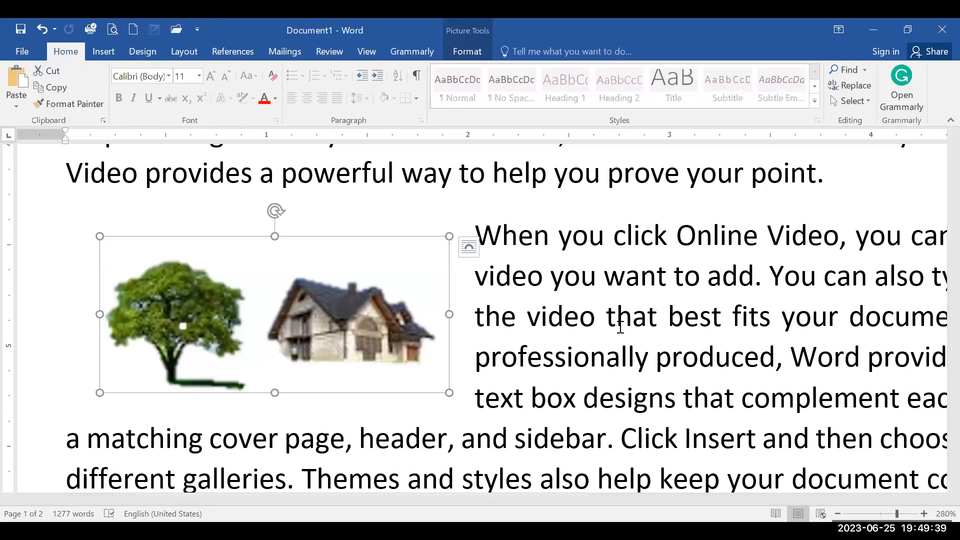
click(636, 358)
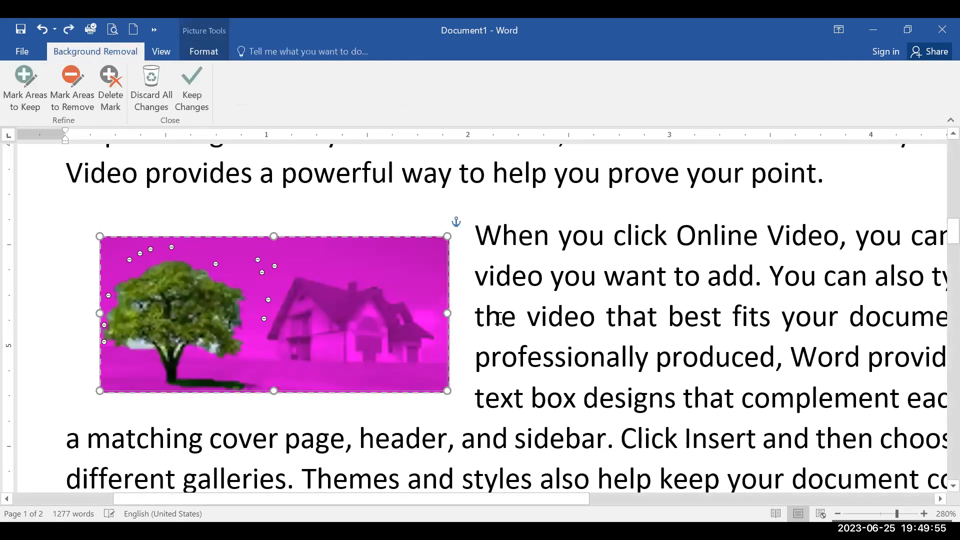
Undo the whole background removal, including all marks and area changes, back to the original tree and house picture.
key(ctrl+z)
key(ctrl+z)
key(ctrl+z)
key(ctrl+z)
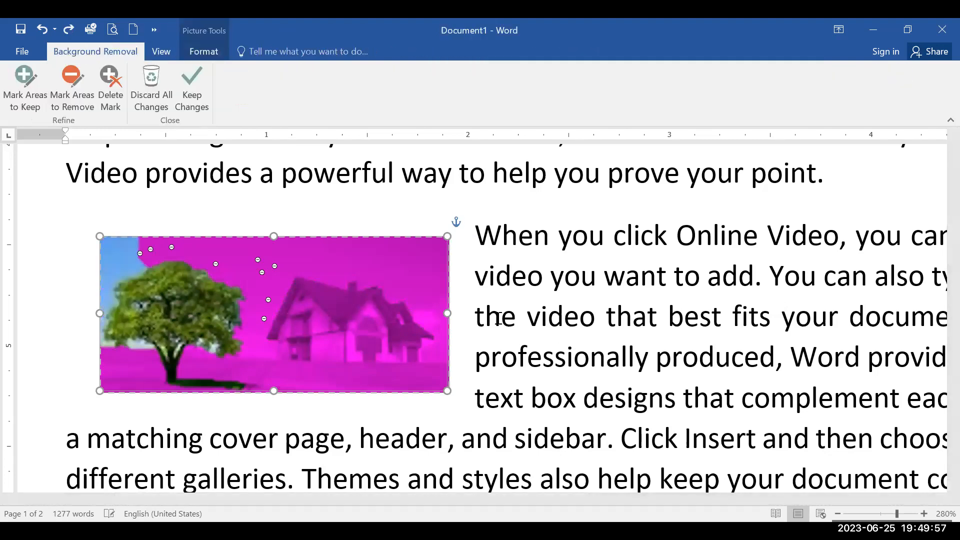
key(ctrl+z)
key(ctrl+z)
key(ctrl+z)
key(ctrl+z)
key(ctrl+z)
key(ctrl+z)
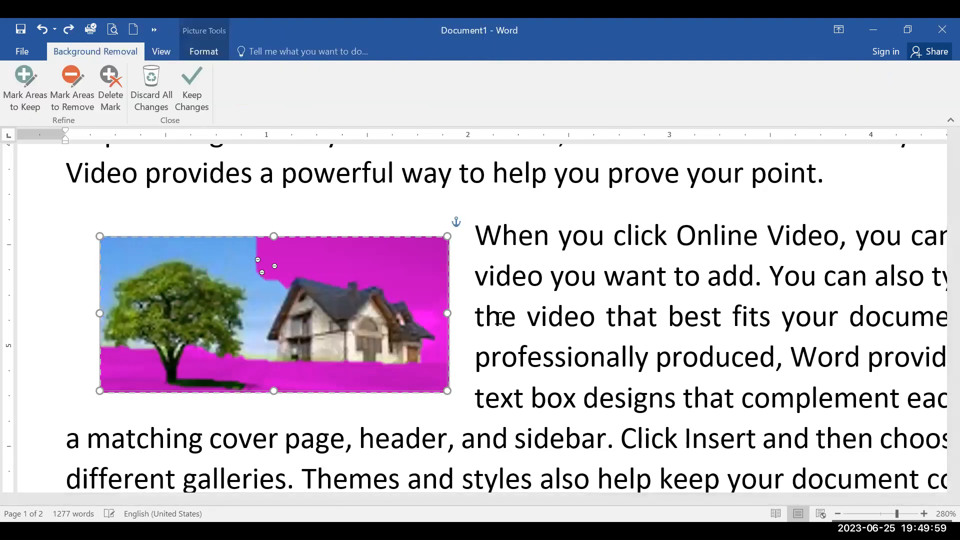
key(ctrl+z)
key(ctrl+z)
key(ctrl+z)
key(ctrl+z)
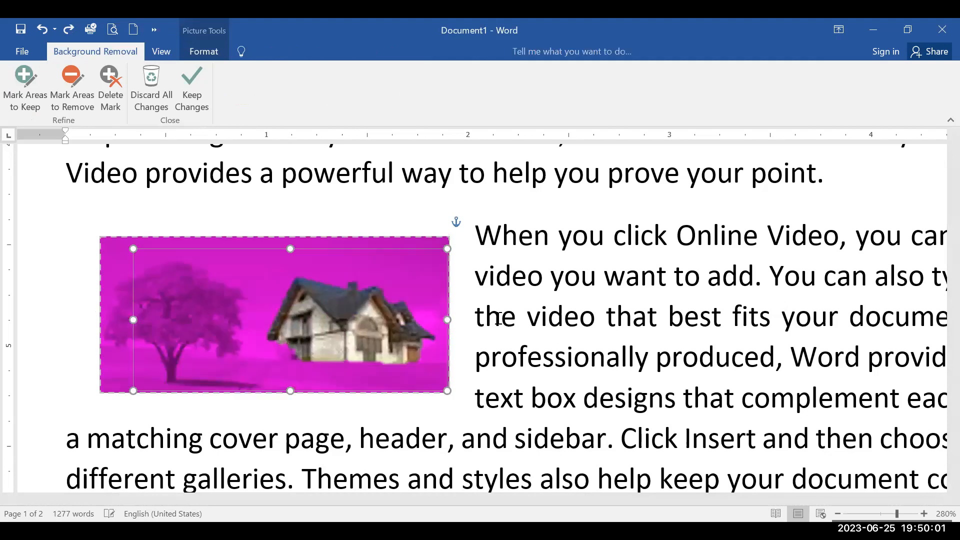
key(ctrl+z)
key(ctrl+z)
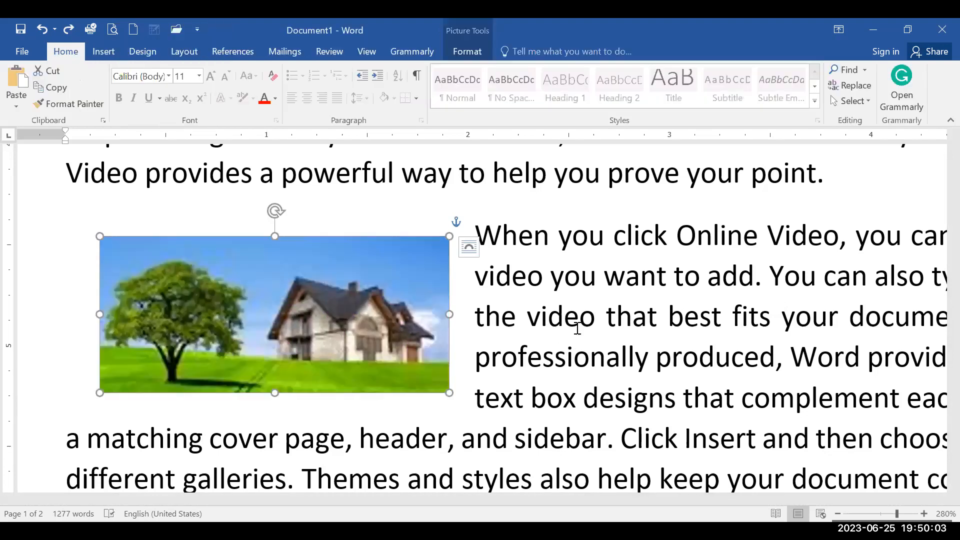
click(543, 358)
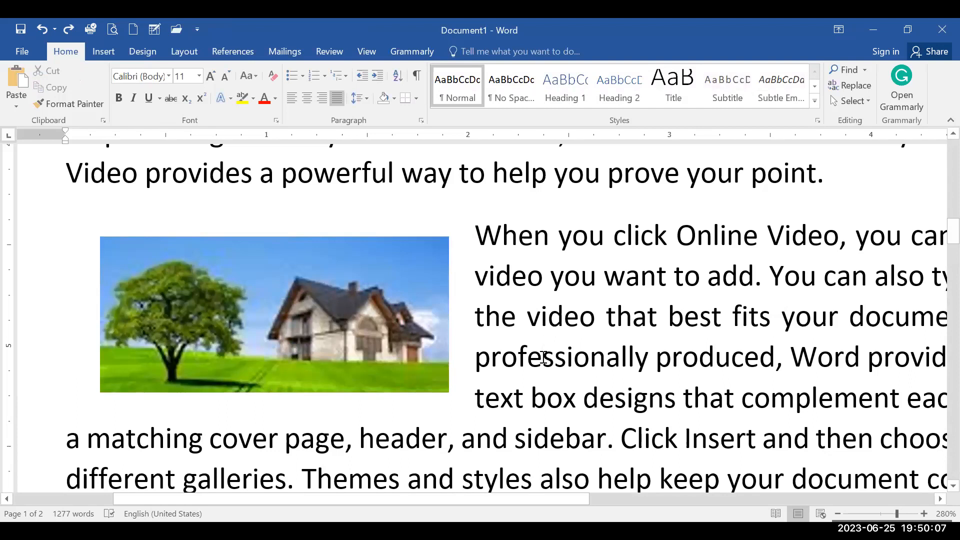
Redo all the background removal changes on the tree and house picture, and deselect it.
key(ctrl+y)
key(ctrl+y)
key(ctrl+y)
key(ctrl+y)
key(ctrl+y)
key(ctrl+y)
key(ctrl+y)
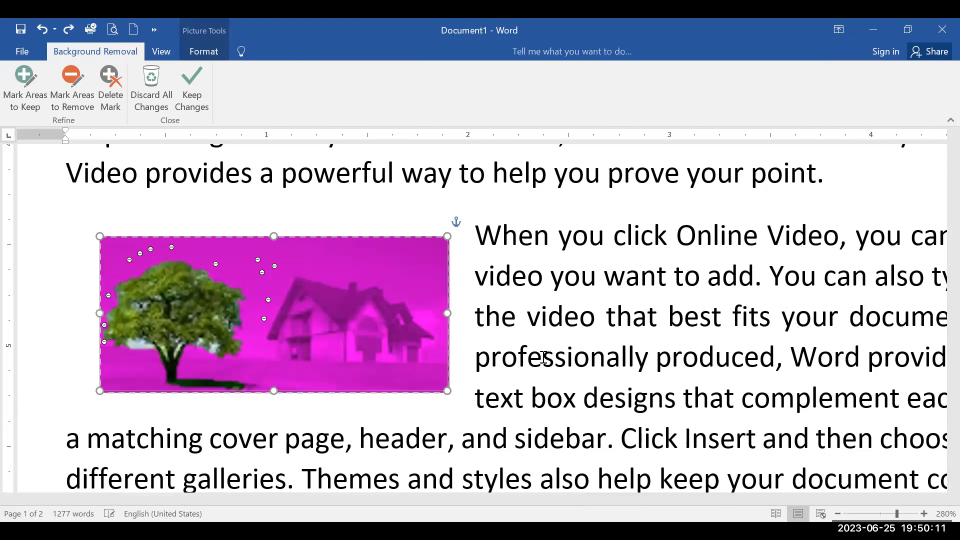
key(ctrl+y)
key(ctrl+y)
key(ctrl+y)
key(Escape)
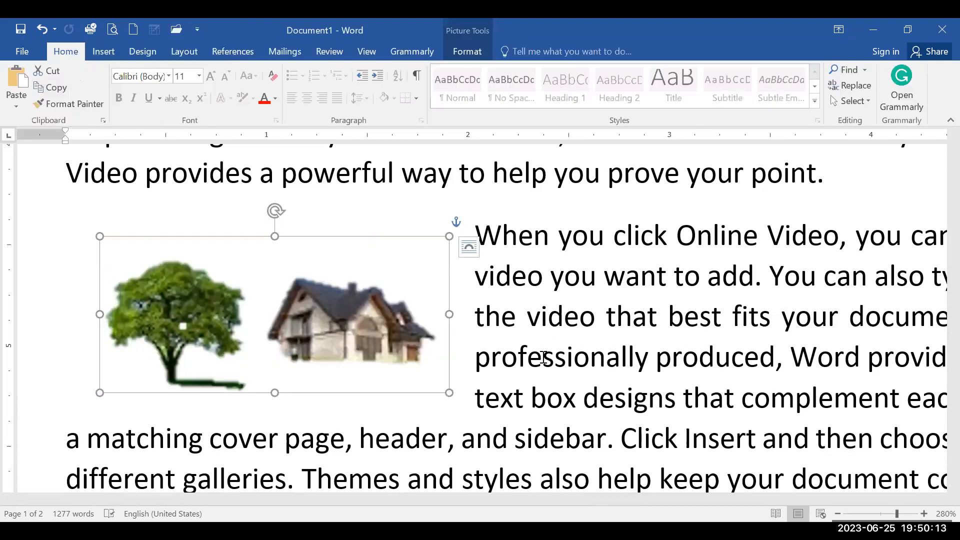
click(599, 294)
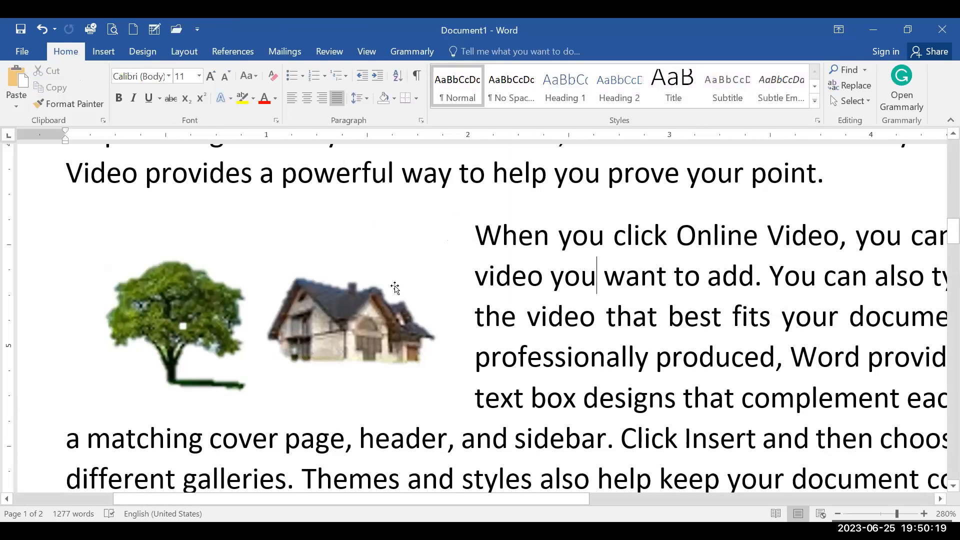
Look over the formatting options available for the cut-out tree and house picture.
click(394, 341)
click(460, 53)
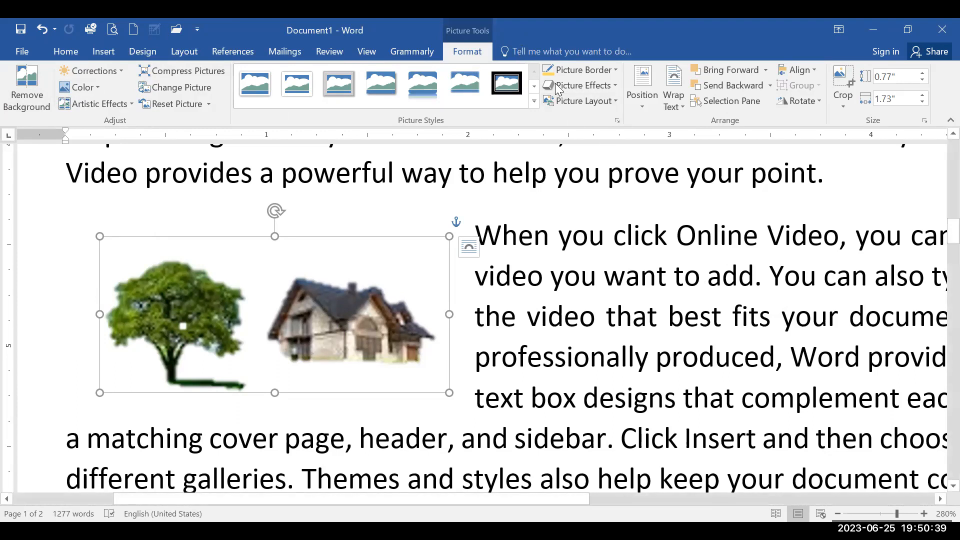
key(Escape)
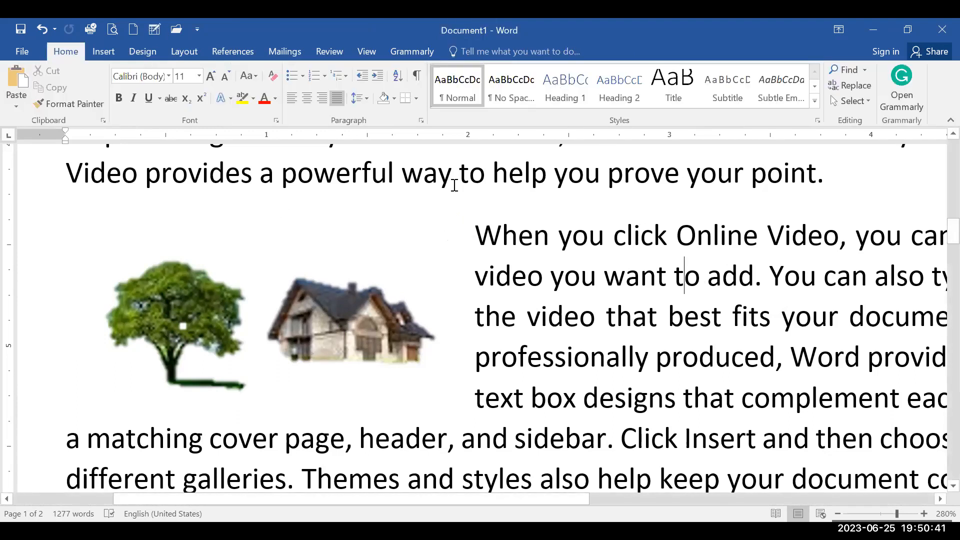
click(455, 322)
scroll(455, 322, down, 6)
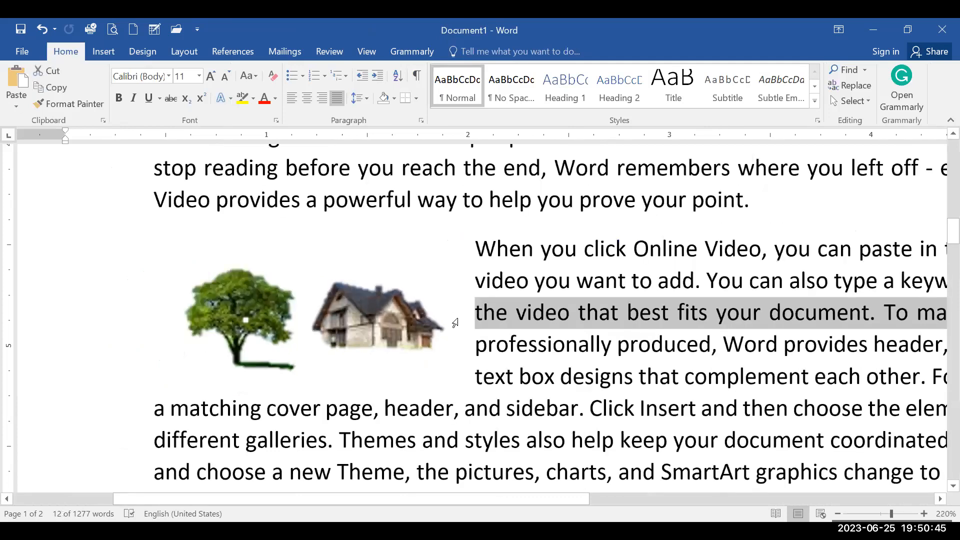
Move the circular lake picture below the rectangular landscape picture so it sits beside the second paragraph.
scroll(457, 320, up, 2)
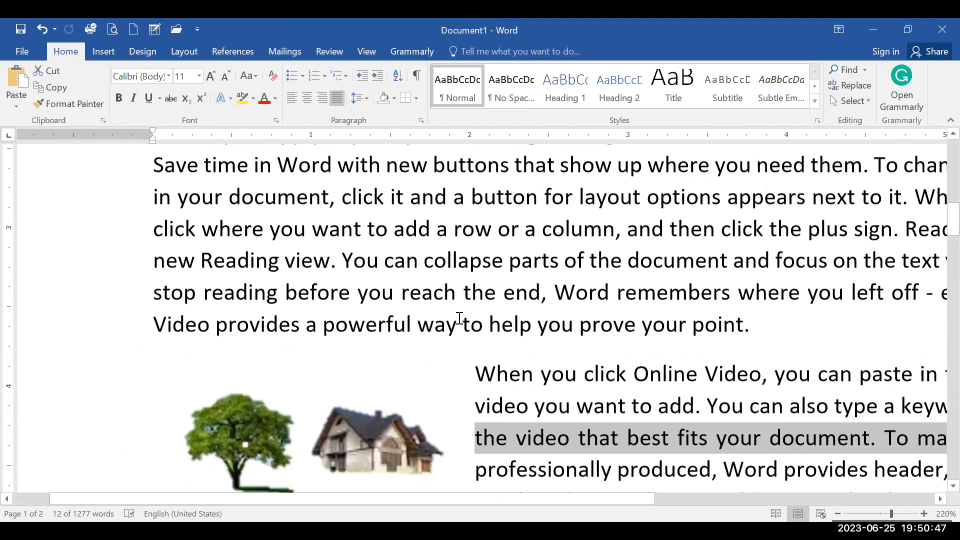
scroll(459, 318, down, 4)
scroll(460, 318, down, 1)
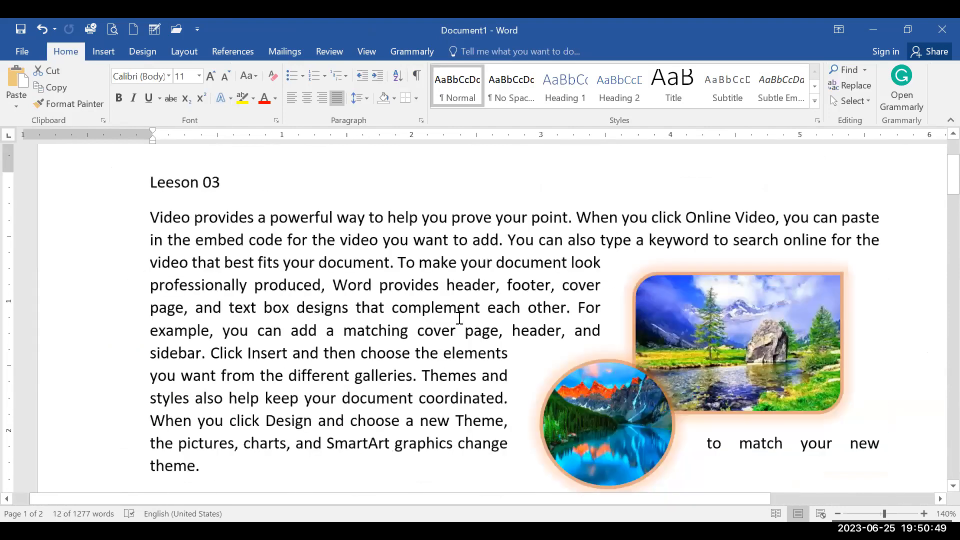
scroll(459, 317, down, 5)
drag(523, 361, 670, 446)
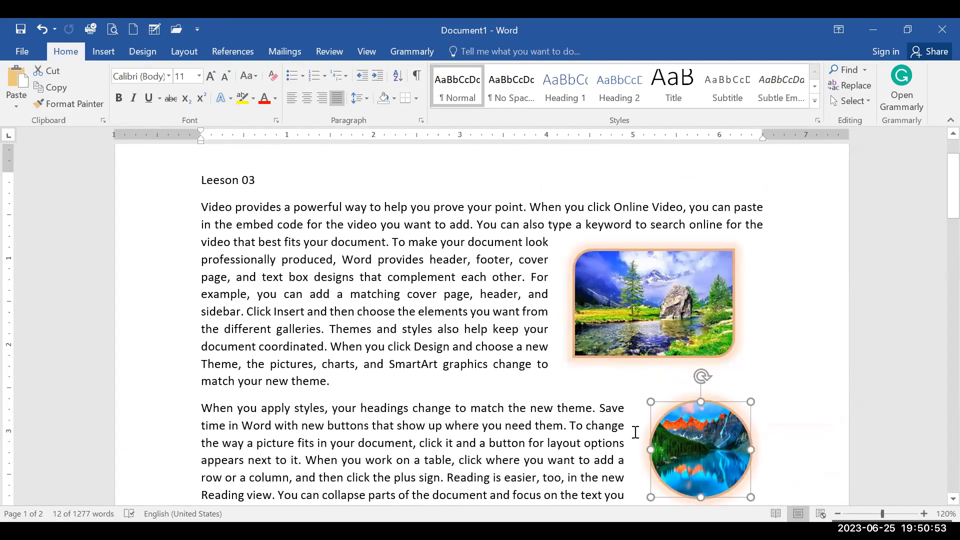
click(522, 364)
scroll(480, 371, down, 5)
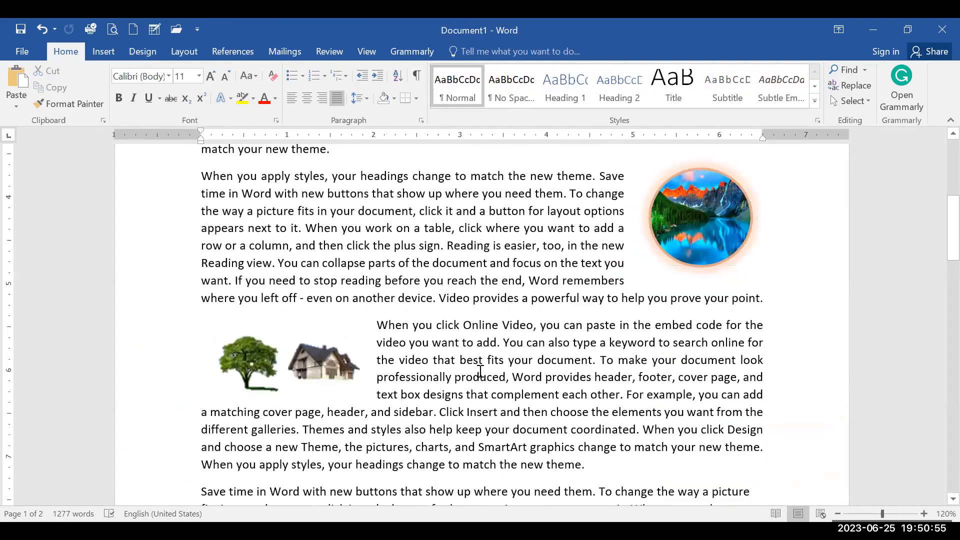
scroll(480, 371, up, 1)
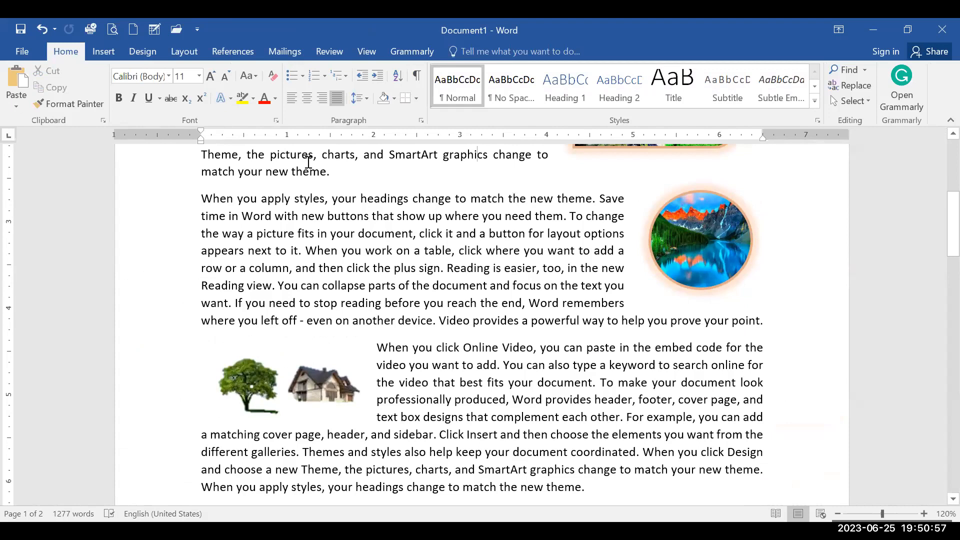
scroll(308, 160, up, 2)
Save the document as "Leeson 03- Word" in the CCCA 16 Online folder.
click(105, 54)
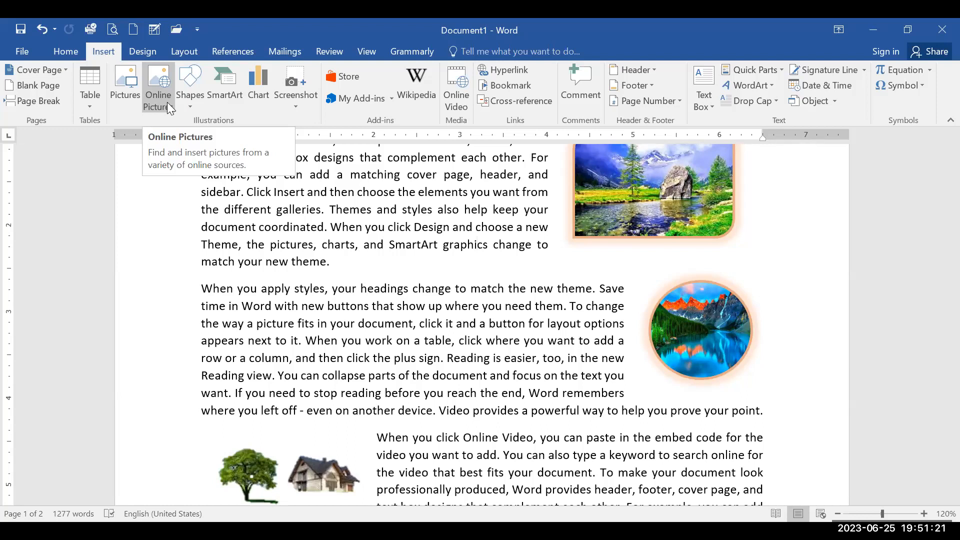
click(24, 50)
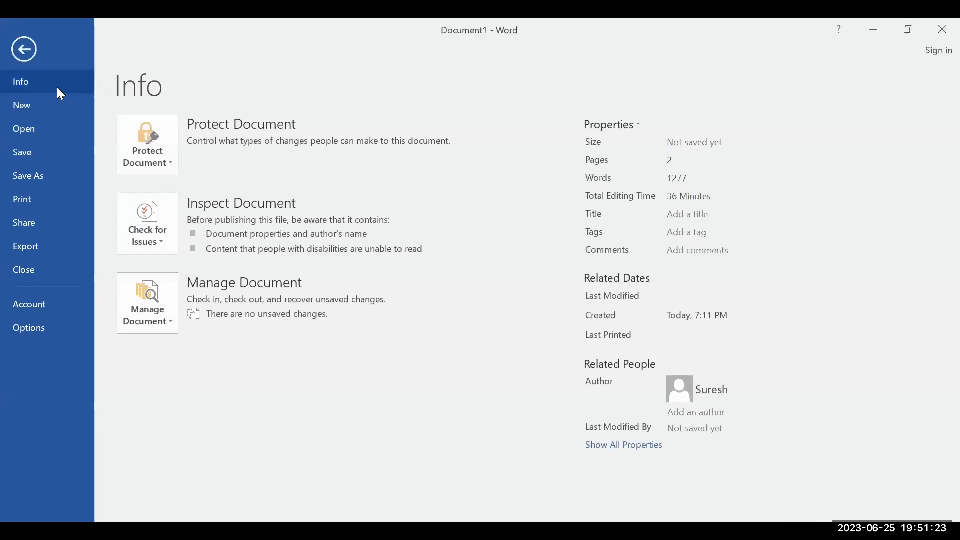
click(35, 178)
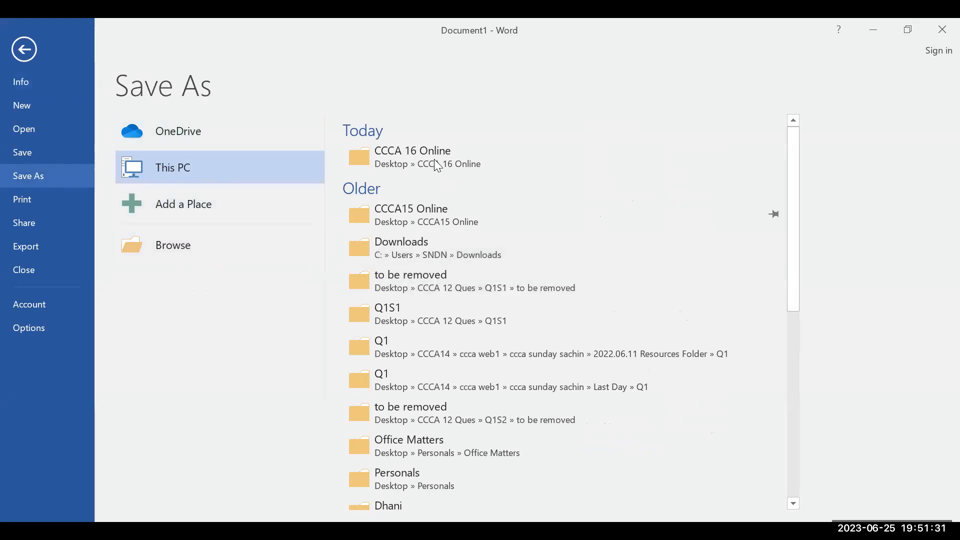
click(409, 157)
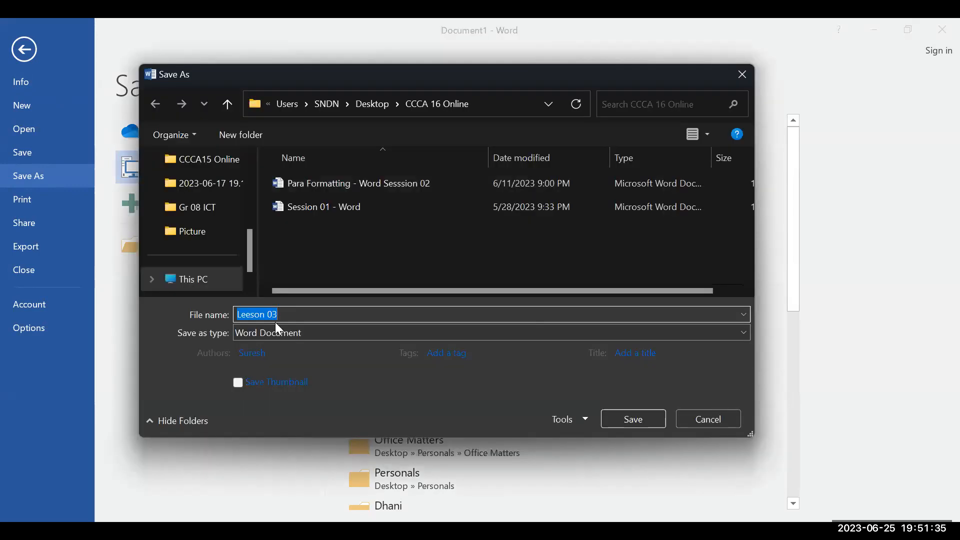
click(299, 308)
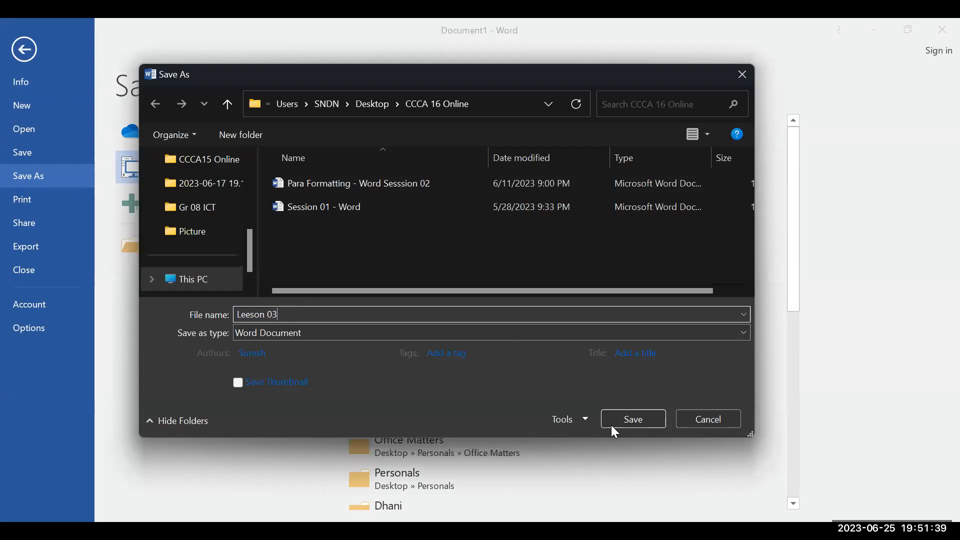
text(- Word)
click(638, 424)
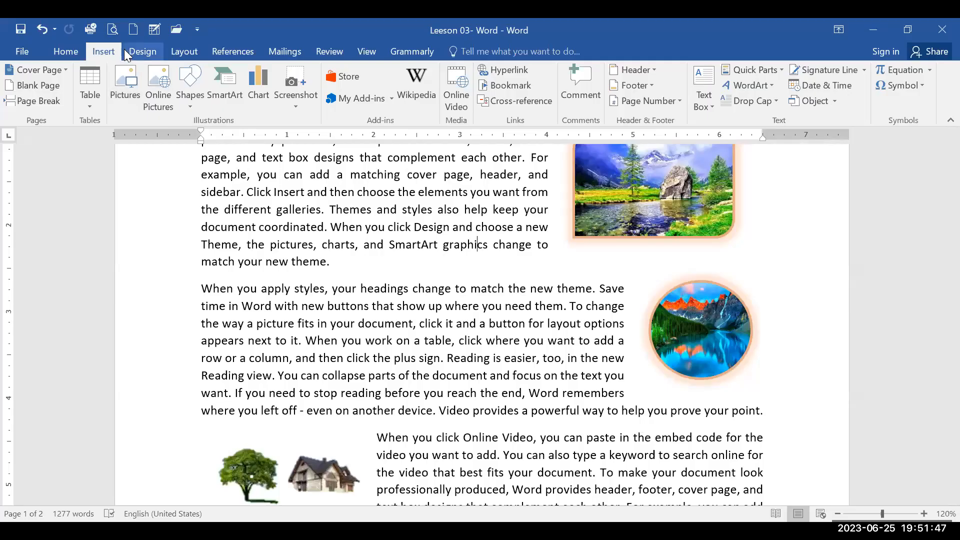
Search Bing for online pictures of "computer" to insert into the document.
click(156, 101)
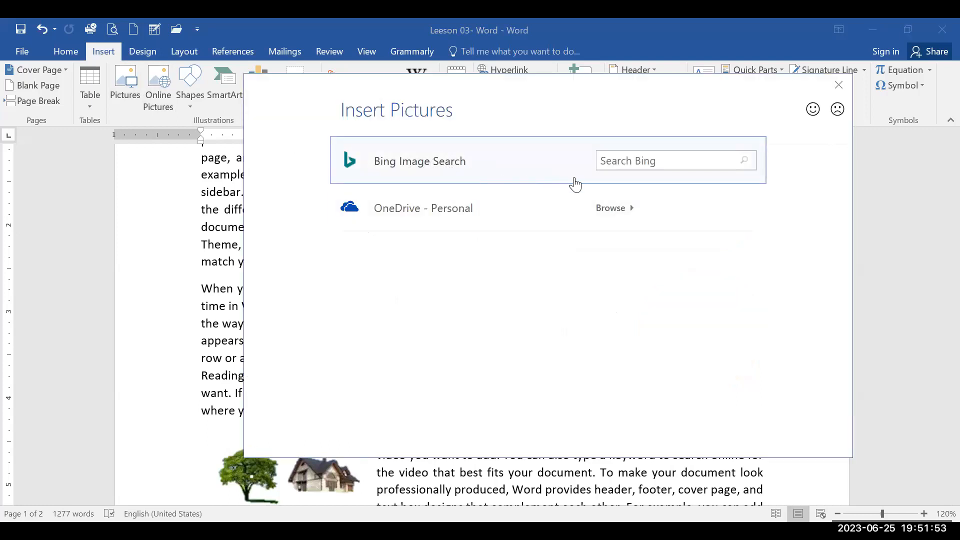
click(701, 164)
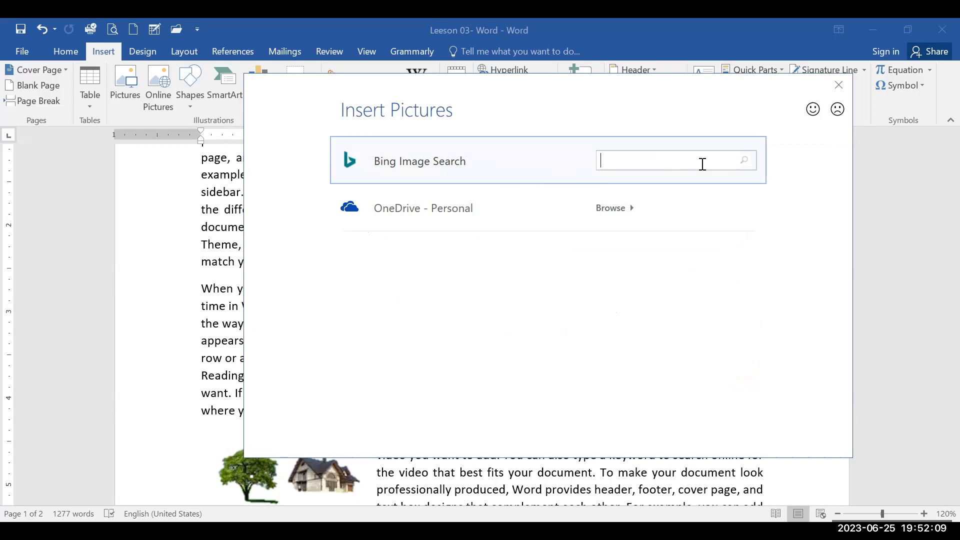
text(computer)
key(Return)
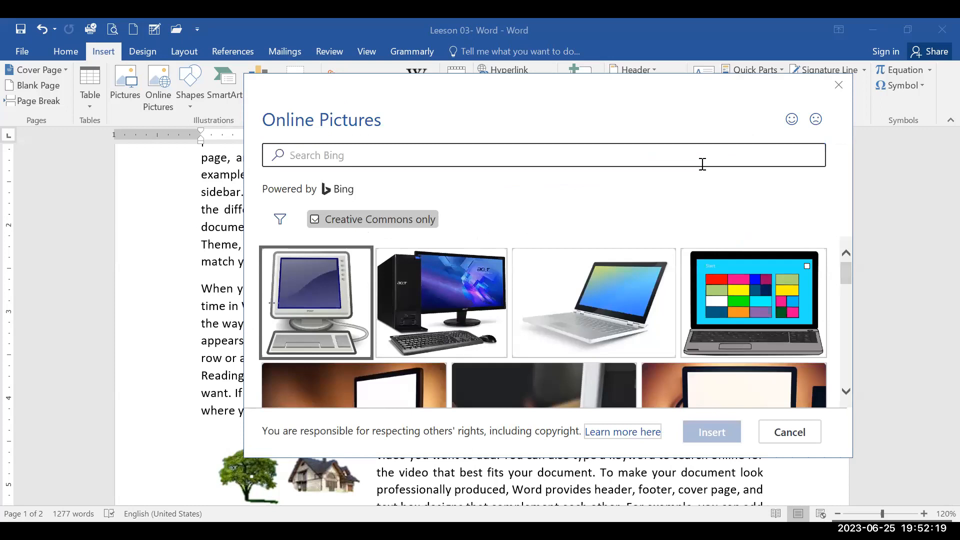
Insert two pictures from the results: the open laptop on a wooden desk and the woman working on a laptop.
scroll(608, 276, down, 5)
scroll(607, 276, down, 2)
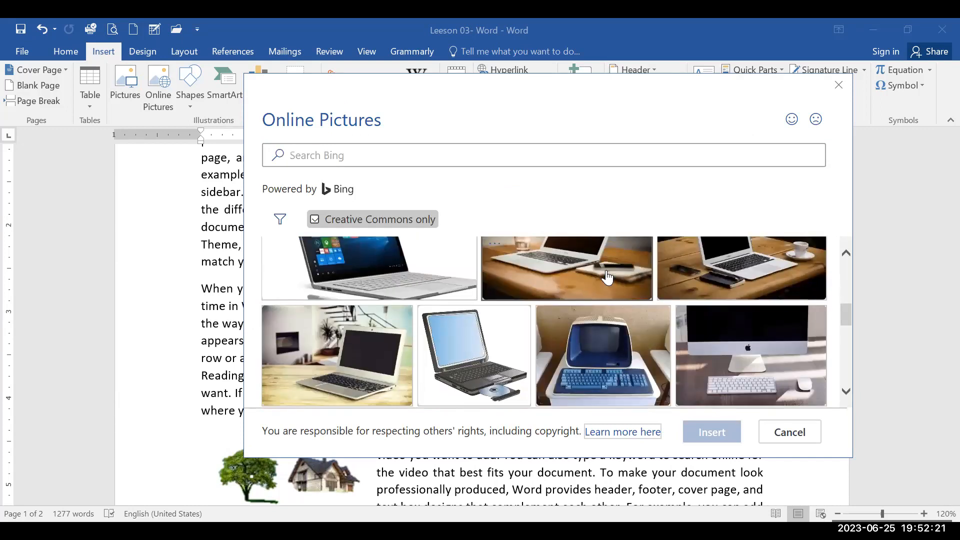
click(607, 276)
scroll(607, 277, down, 2)
scroll(607, 276, down, 2)
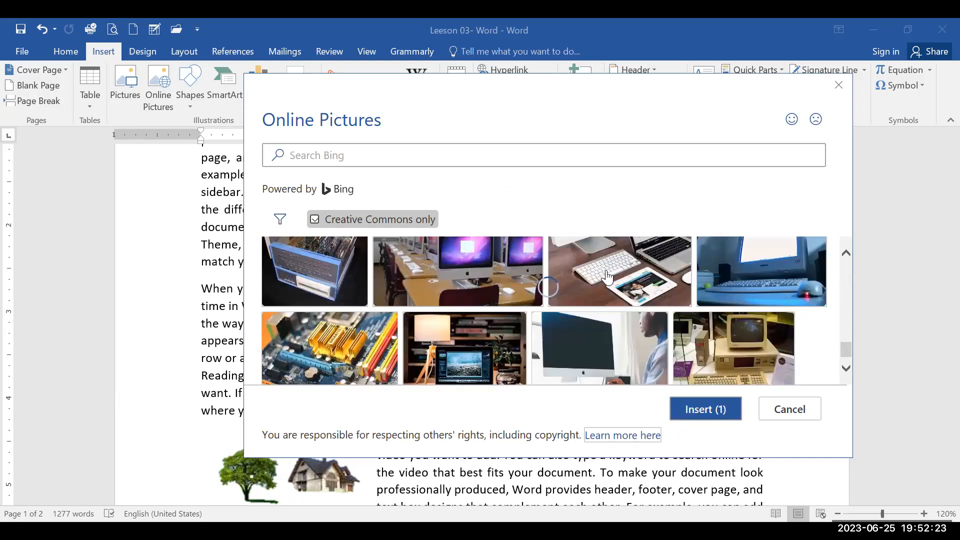
scroll(608, 276, up, 2)
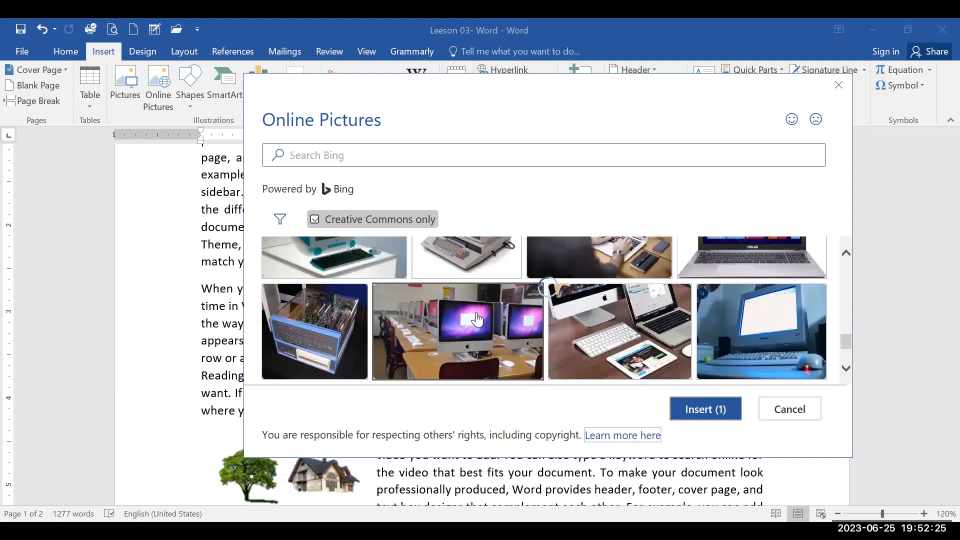
scroll(476, 318, down, 3)
scroll(476, 319, down, 3)
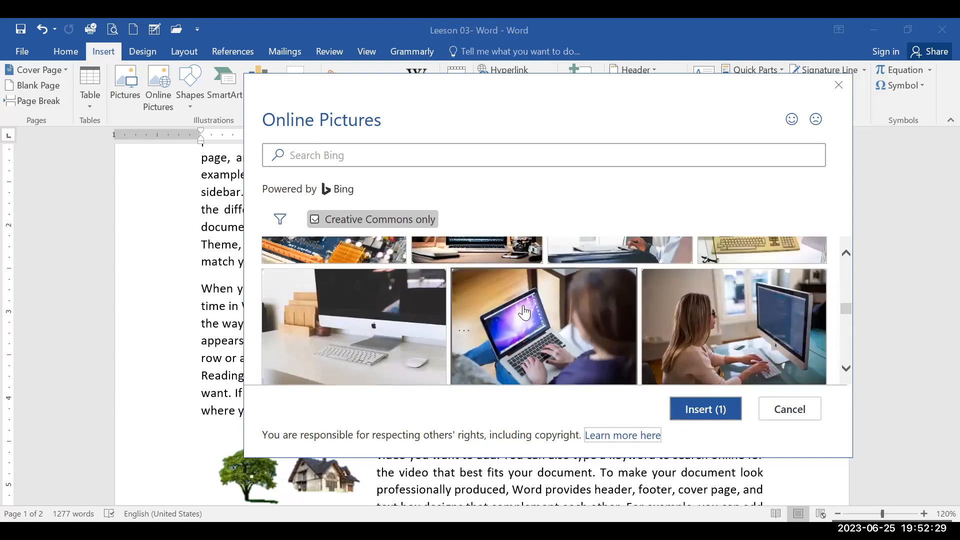
click(470, 284)
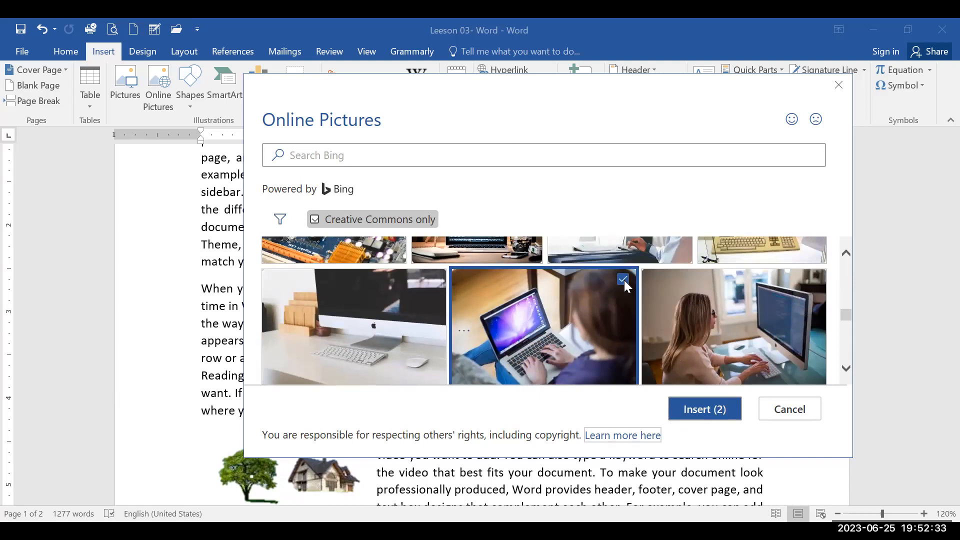
click(699, 416)
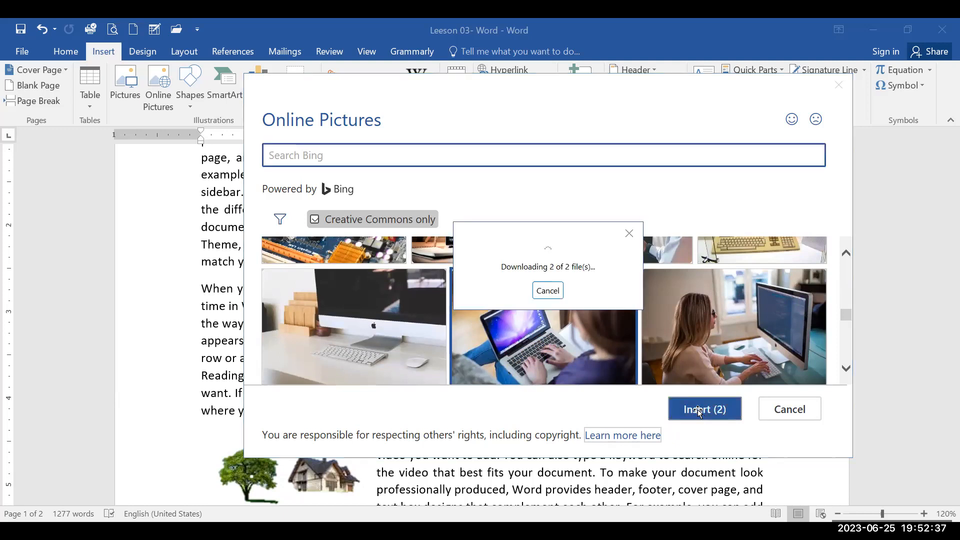
Shrink the desk laptop picture to about 2.88" by 4.34" and the woman-with-laptop picture to about 2.98" by 4.48".
scroll(699, 410, down, 6)
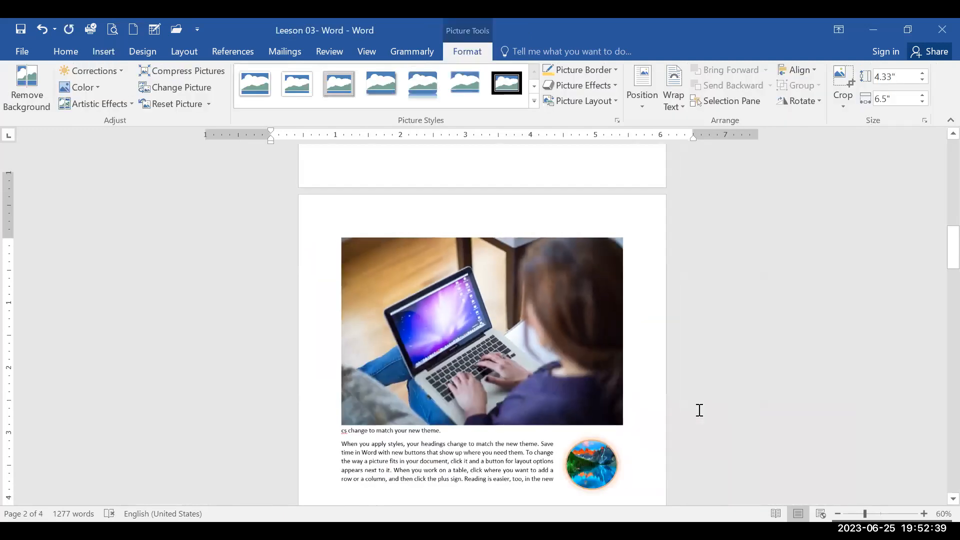
scroll(699, 410, up, 6)
click(602, 345)
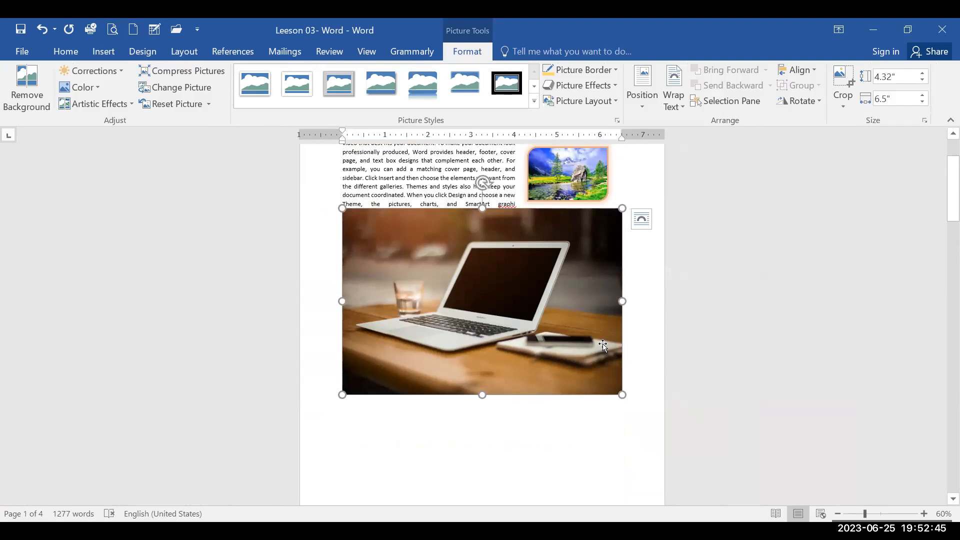
drag(627, 393, 557, 356)
scroll(560, 360, down, 5)
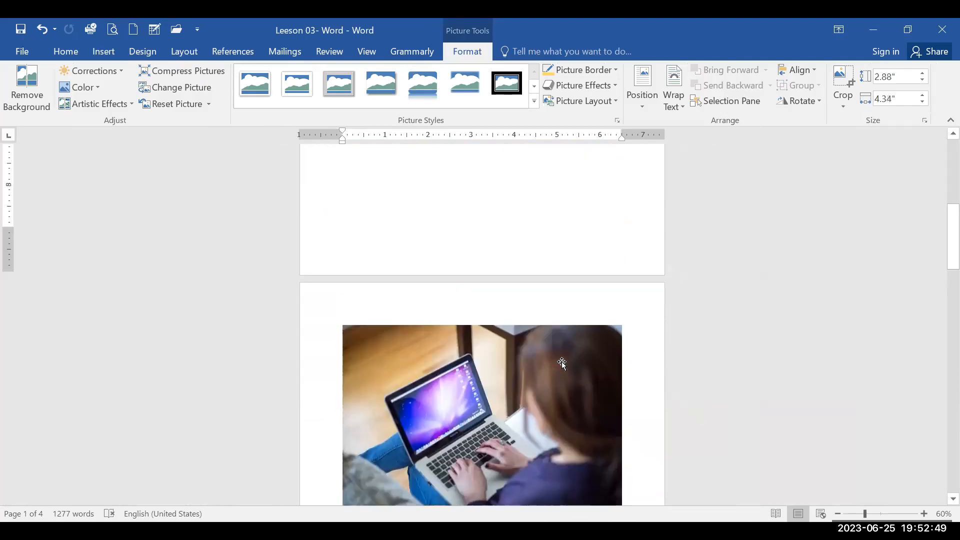
click(562, 364)
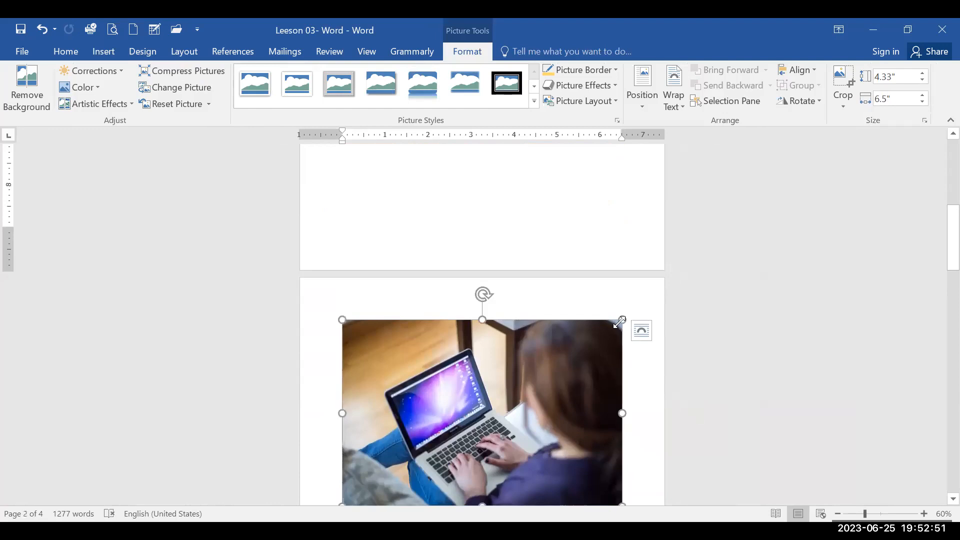
drag(622, 319, 421, 379)
Reduce the desk laptop picture further to about 2.01" by 3.03" and the woman-with-laptop picture to about 2.2" by 3.3".
scroll(422, 378, up, 3)
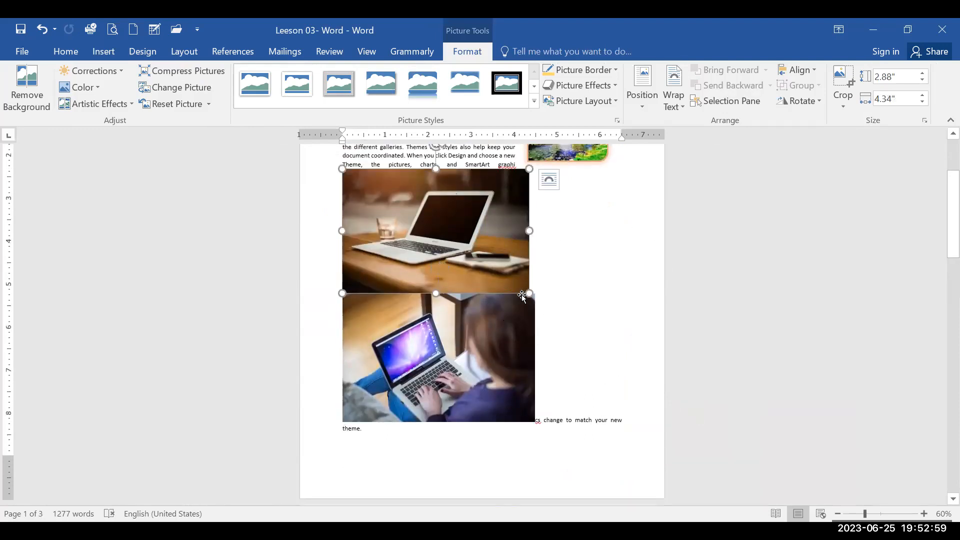
drag(529, 293, 500, 293)
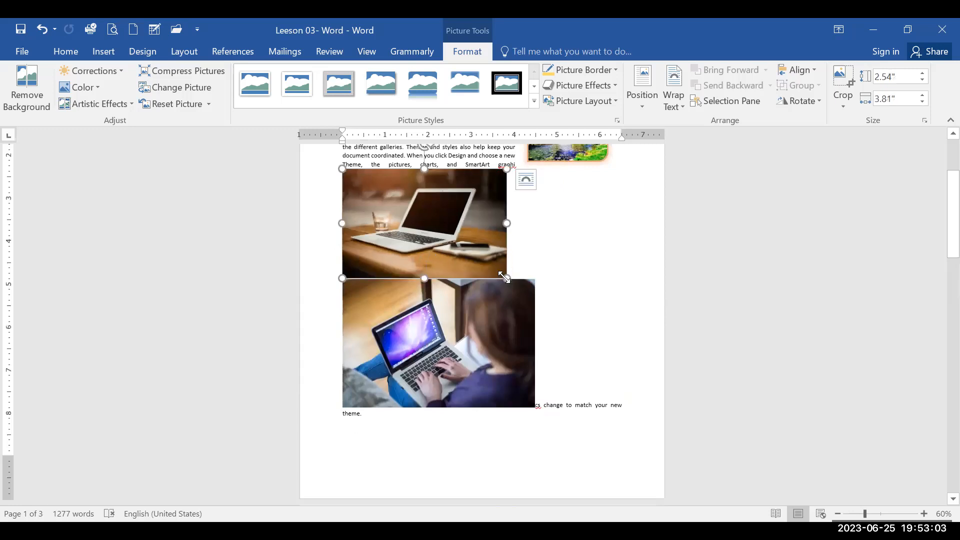
drag(417, 255, 417, 256)
click(439, 304)
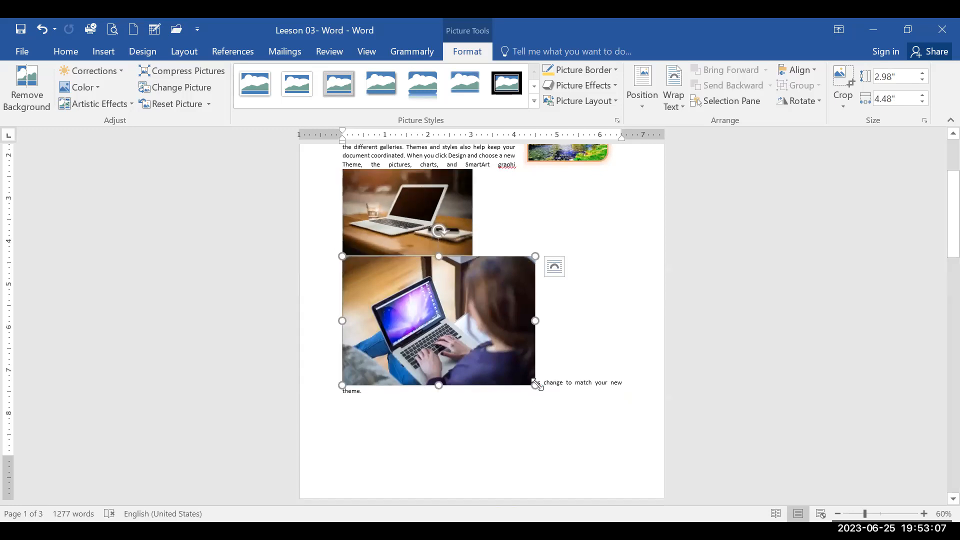
drag(491, 369, 471, 357)
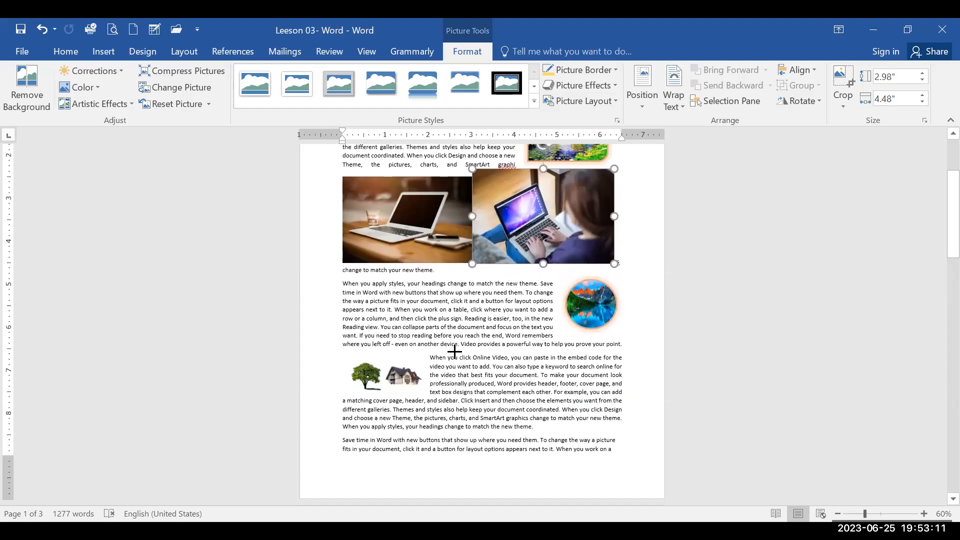
Enlarge the desk laptop picture to about 2.17" by 3.27" and delete it from the document.
click(443, 259)
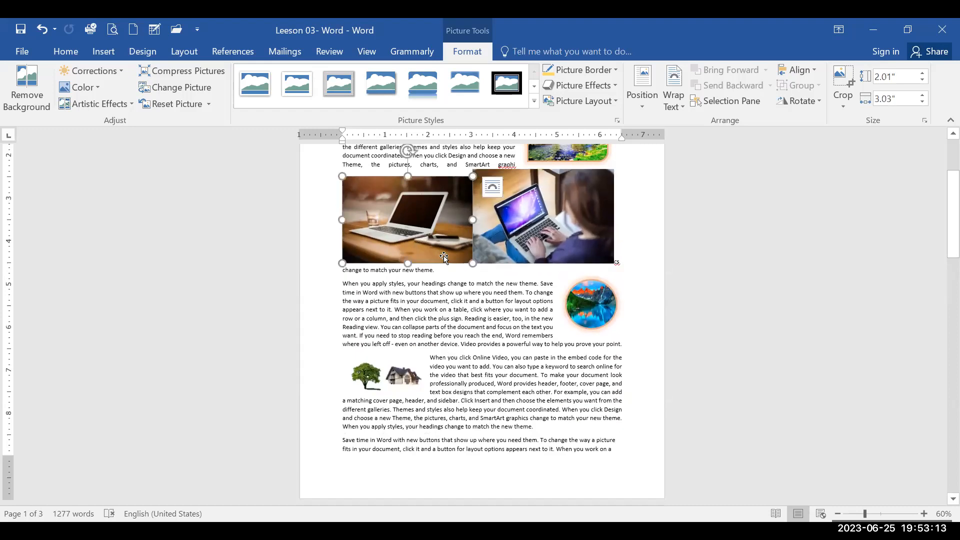
drag(473, 177, 483, 181)
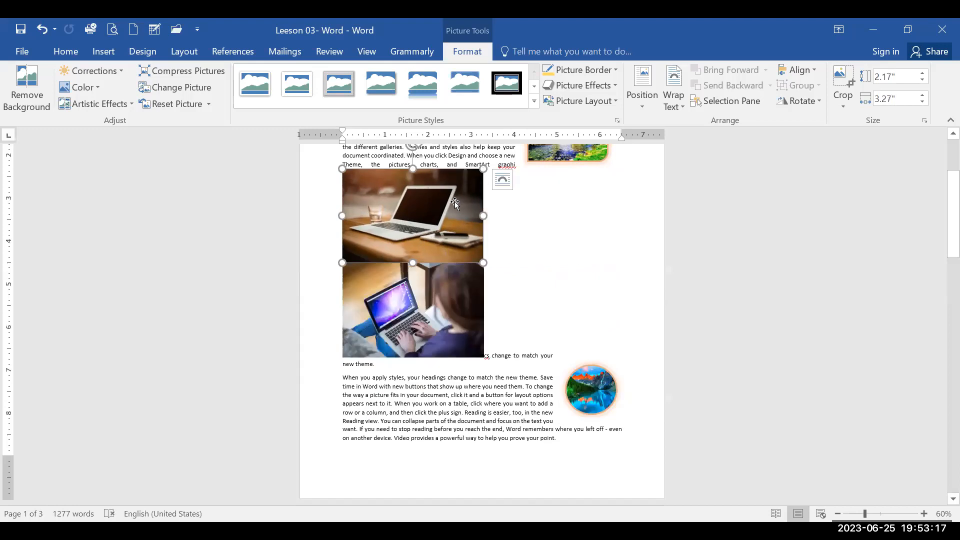
key(Delete)
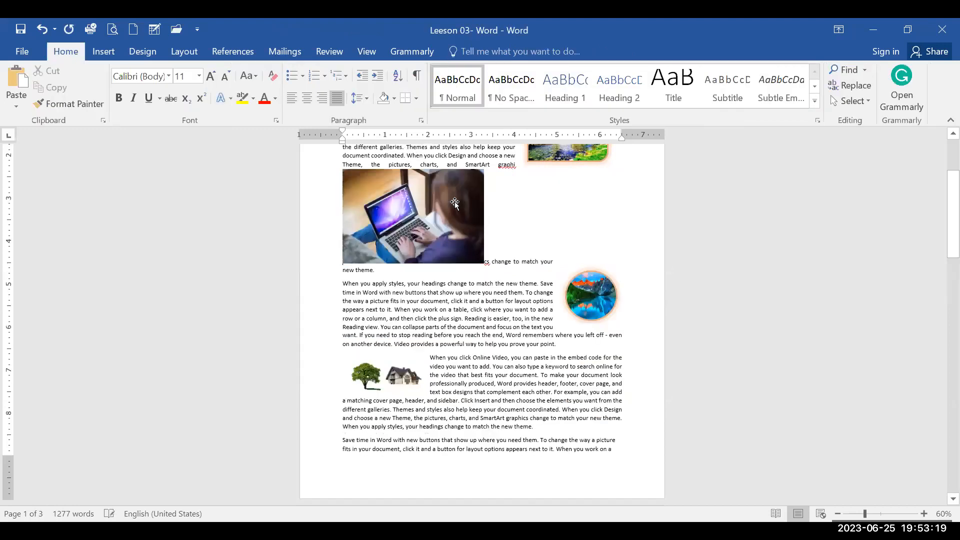
Give the woman-with-laptop picture Square text wrapping and place it on the right side of the "Save time in Word" paragraph.
click(455, 202)
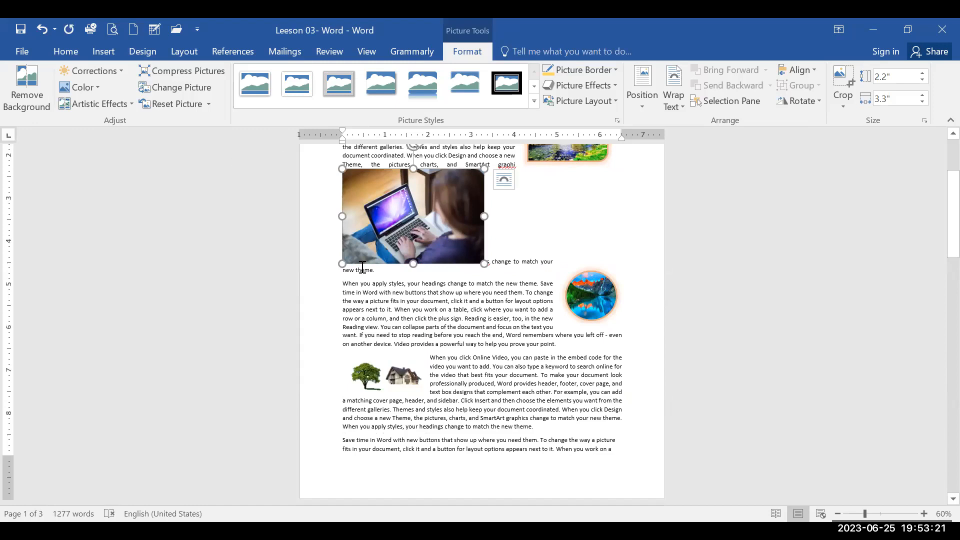
click(111, 52)
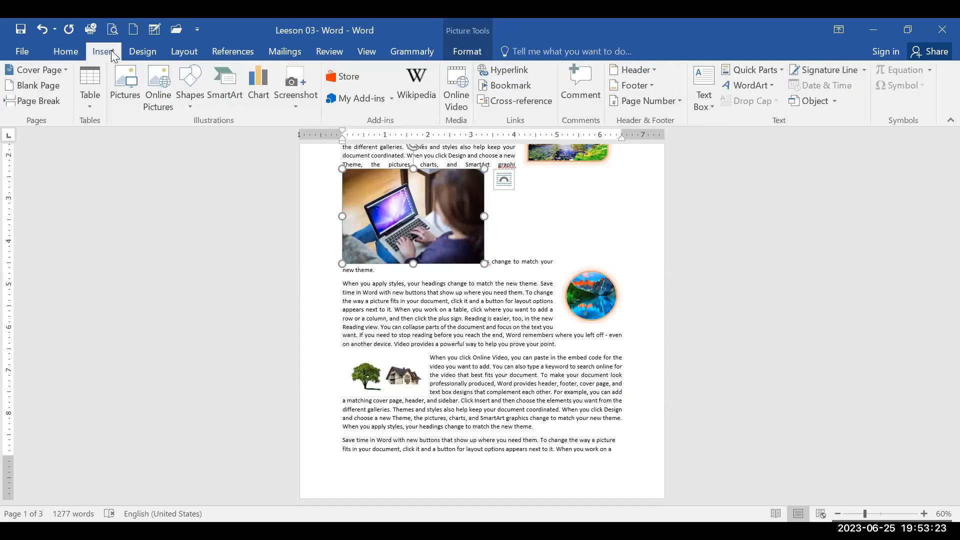
click(504, 183)
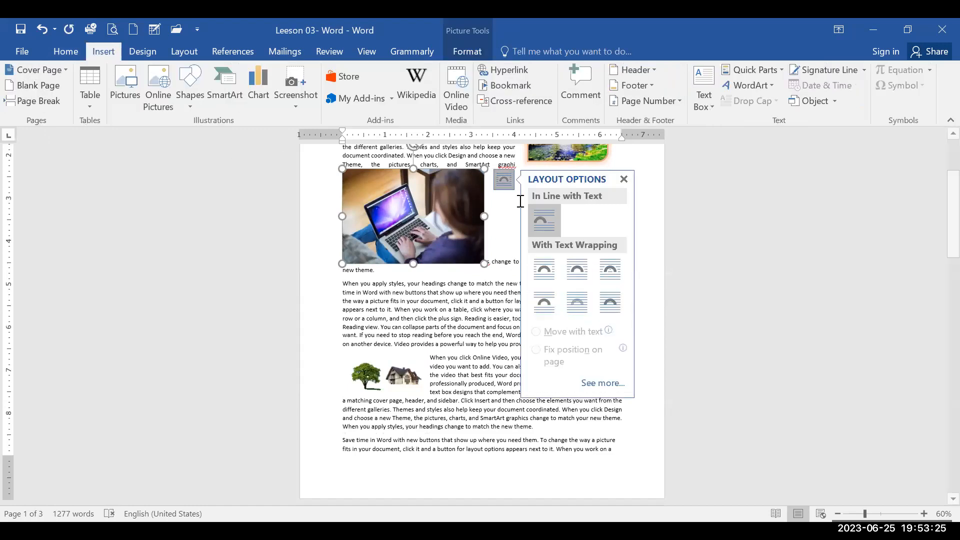
click(544, 264)
drag(473, 226, 597, 358)
click(484, 401)
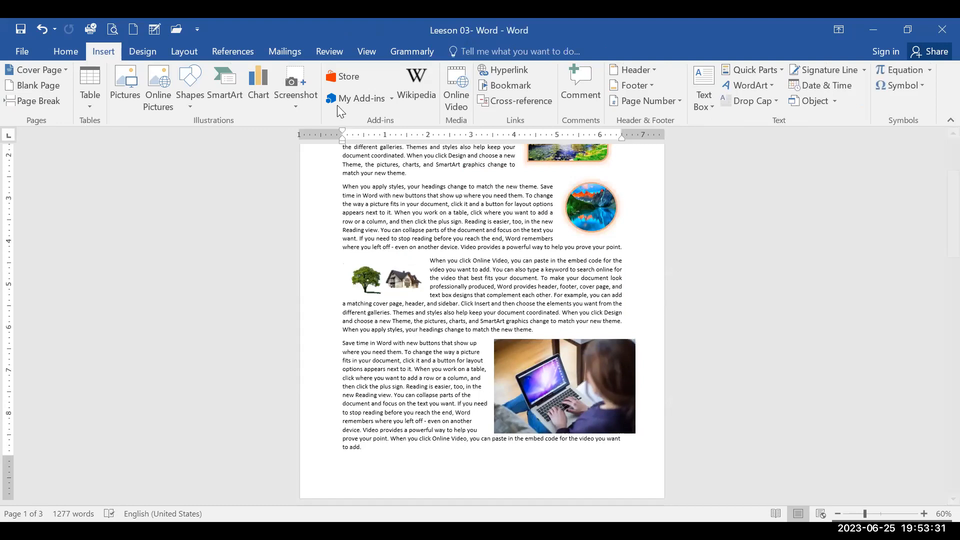
Justify the "Save time in Word" paragraph beside the woman-with-laptop picture.
click(75, 51)
click(340, 96)
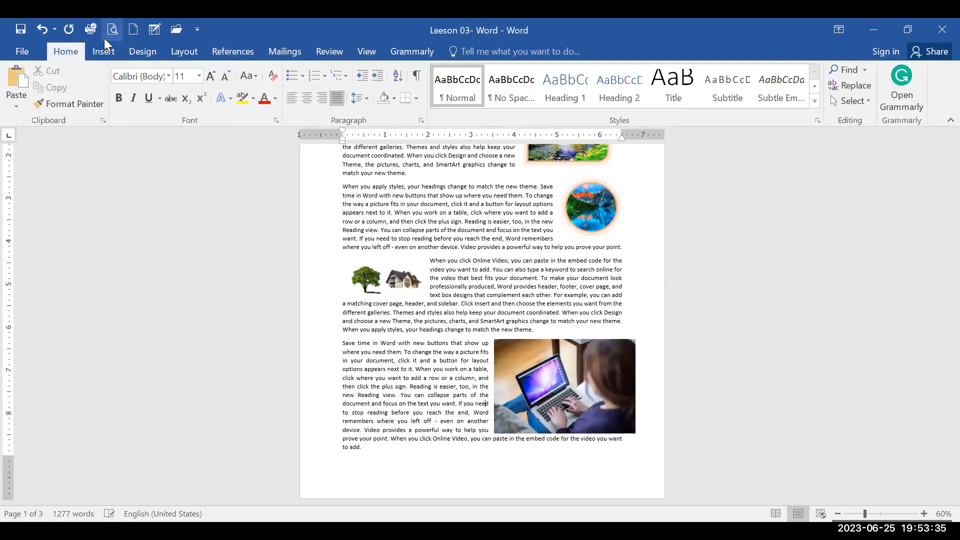
Add five empty lines above the "To change the way a picture fits" paragraph on page 2 and place the cursor in that gap.
click(105, 52)
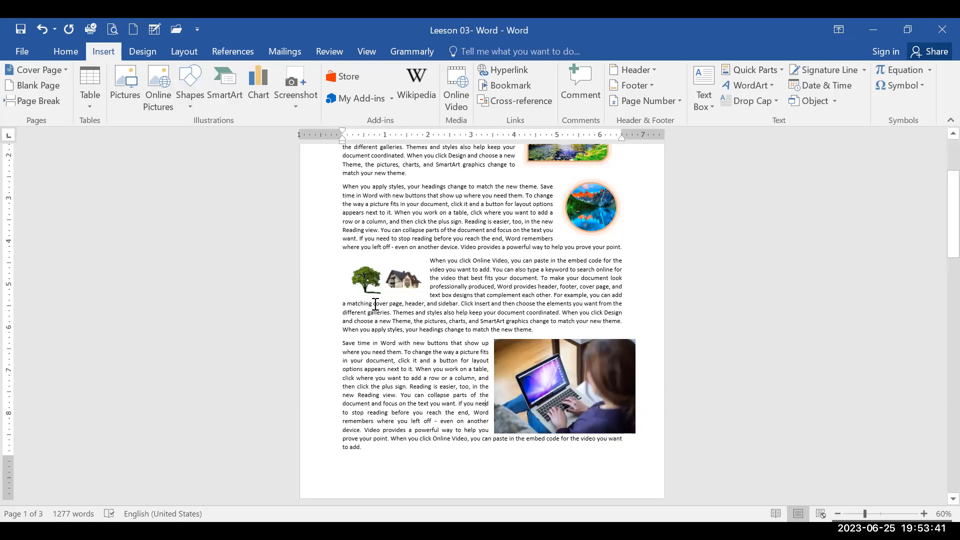
scroll(376, 304, down, 5)
scroll(375, 304, down, 4)
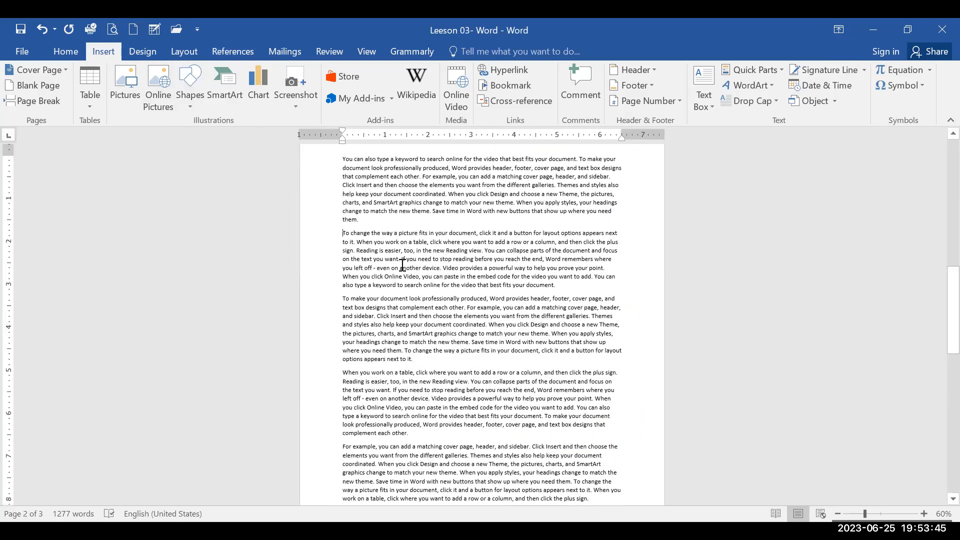
click(427, 186)
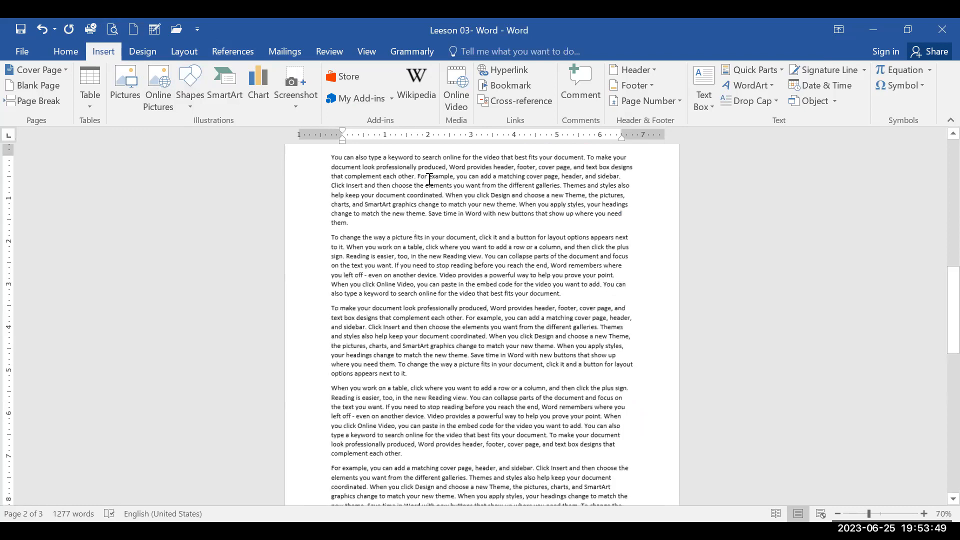
scroll(427, 186, up, 7)
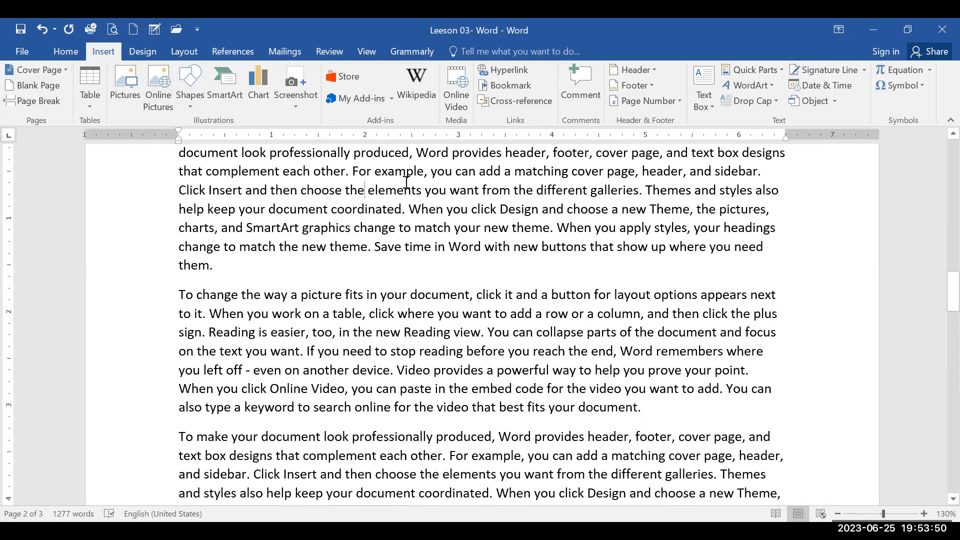
click(181, 296)
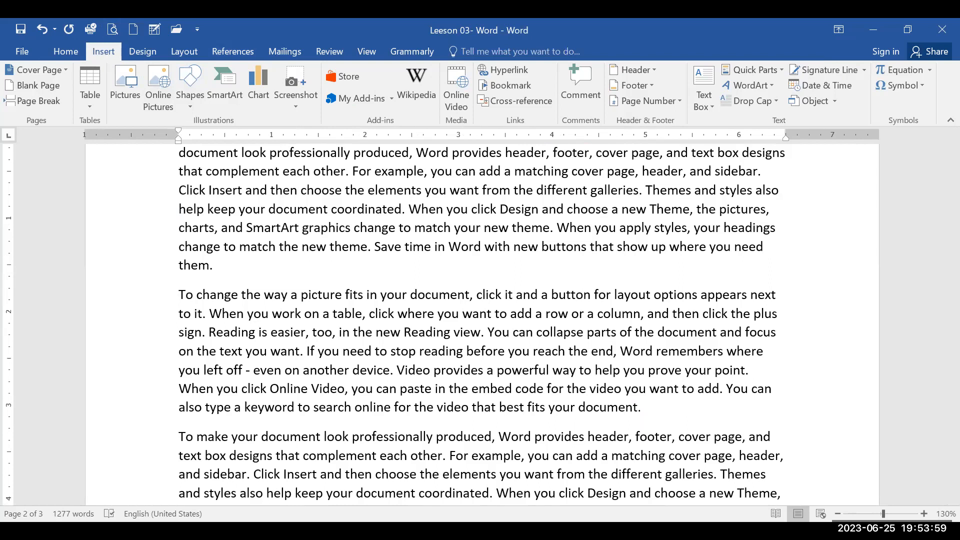
key(Return)
key(Return)
key(Return)
key(Return)
key(Return)
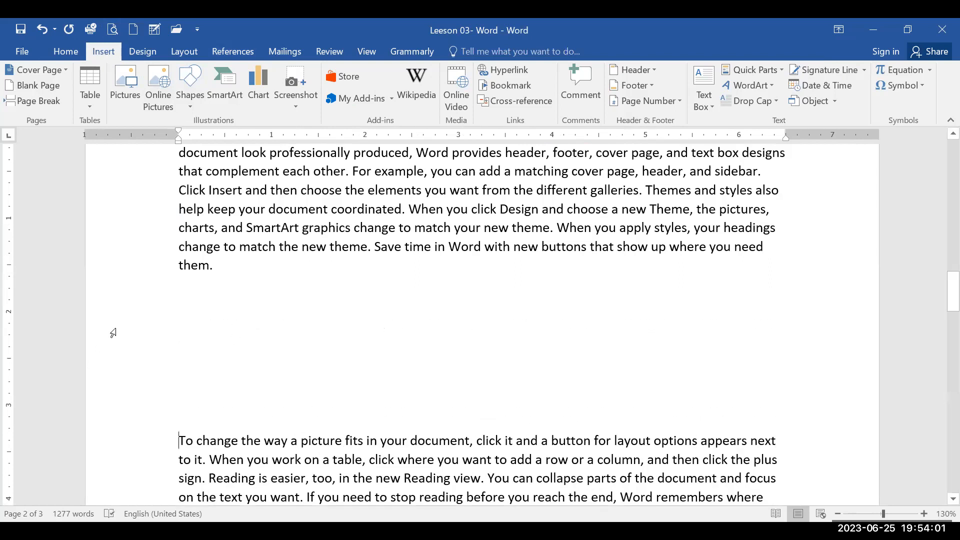
click(192, 304)
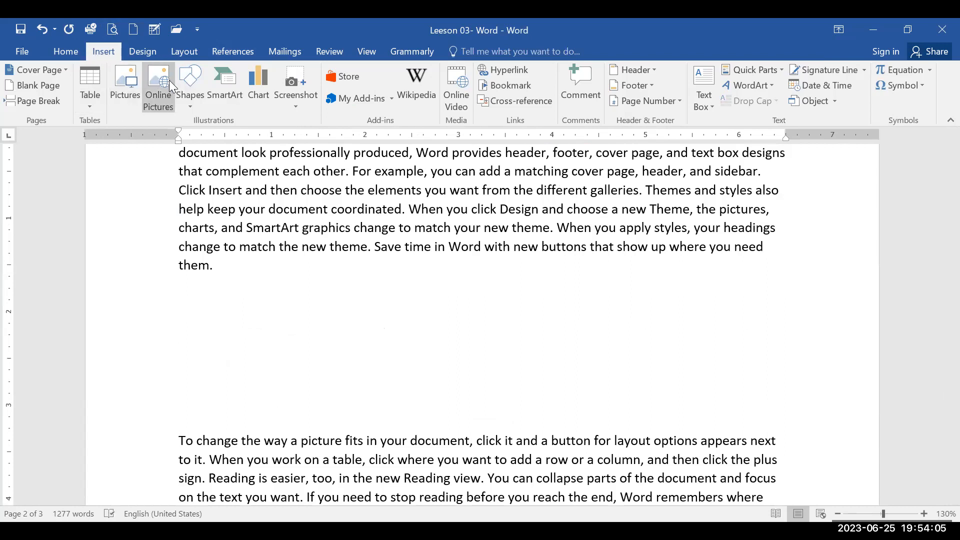
Draw a rectangle about 1.5" wide and 0.5" high at the left margin of the empty space.
click(198, 105)
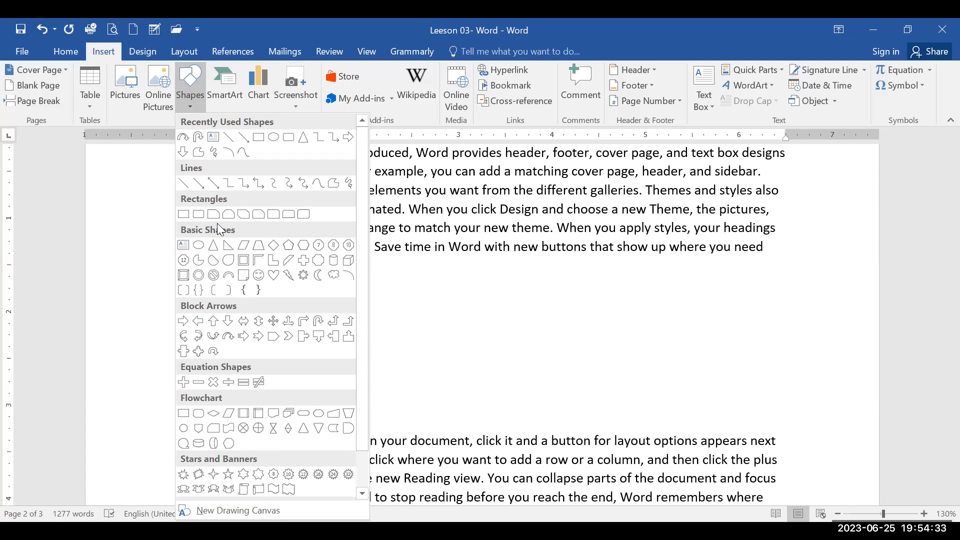
click(184, 215)
drag(182, 287, 322, 335)
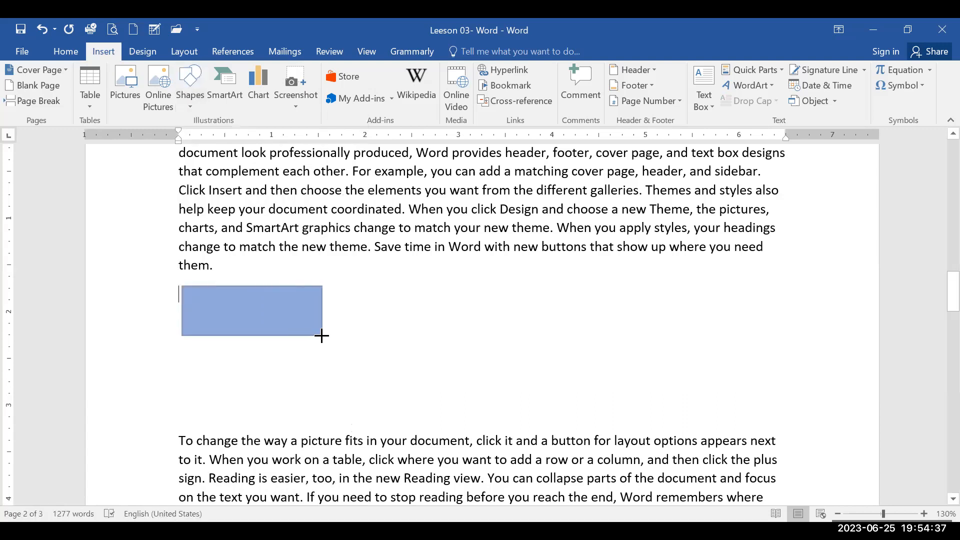
click(387, 336)
click(420, 313)
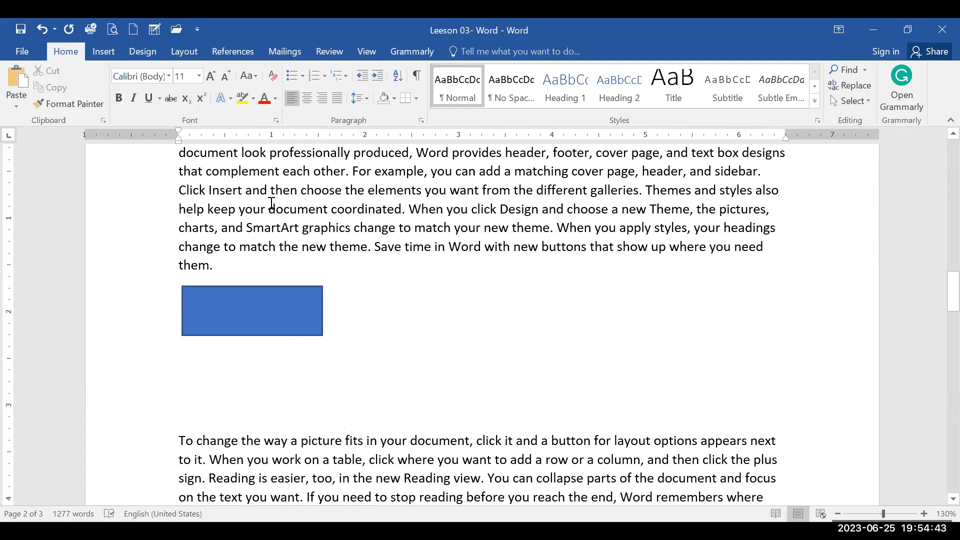
Draw a right block arrow about 0.87" high and 1.81" wide to the right of the rectangle.
click(108, 58)
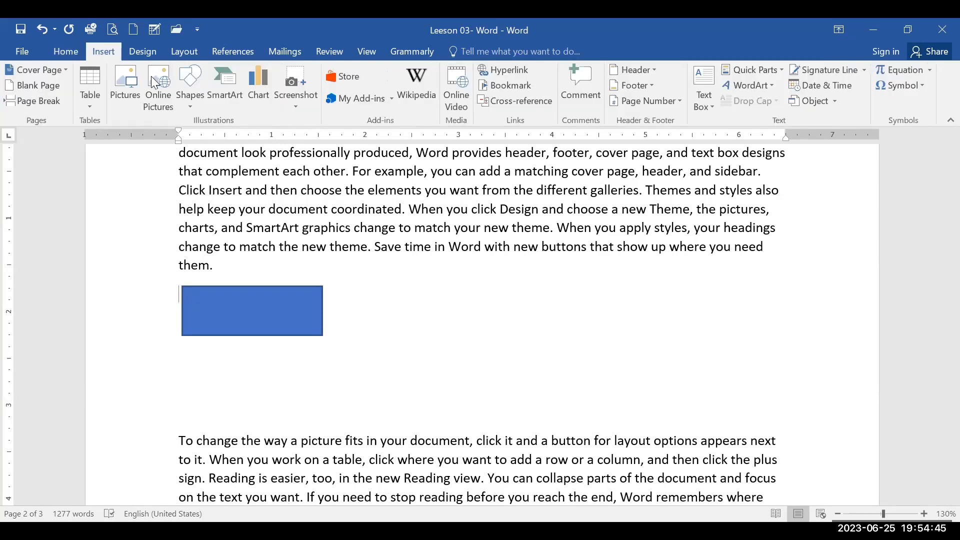
click(194, 106)
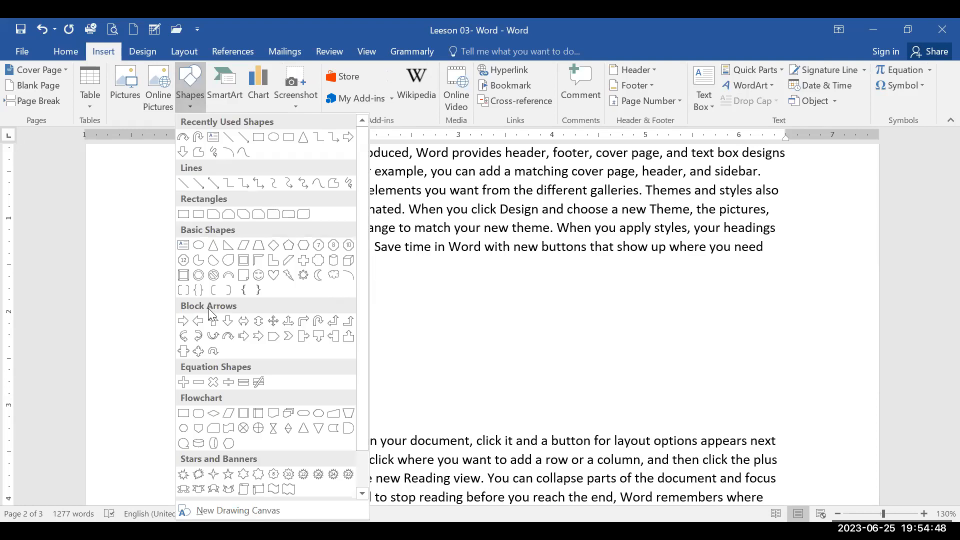
click(185, 321)
drag(411, 285, 580, 368)
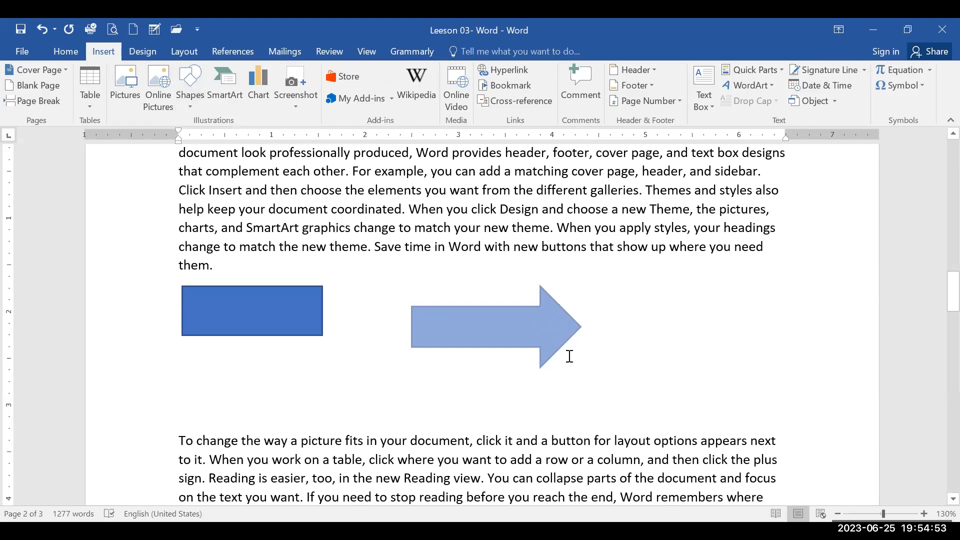
Add the text "Lift" inside the block arrow.
right_click(553, 331)
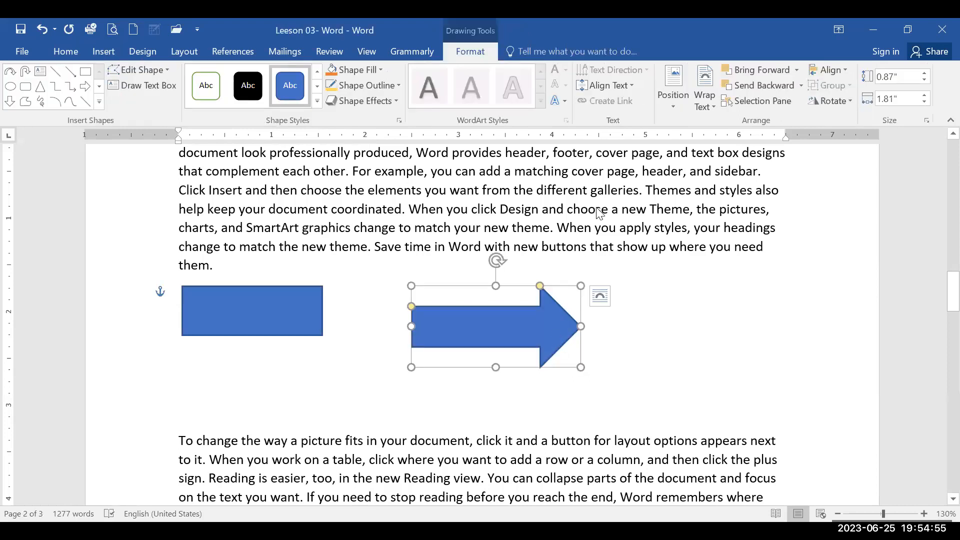
click(609, 137)
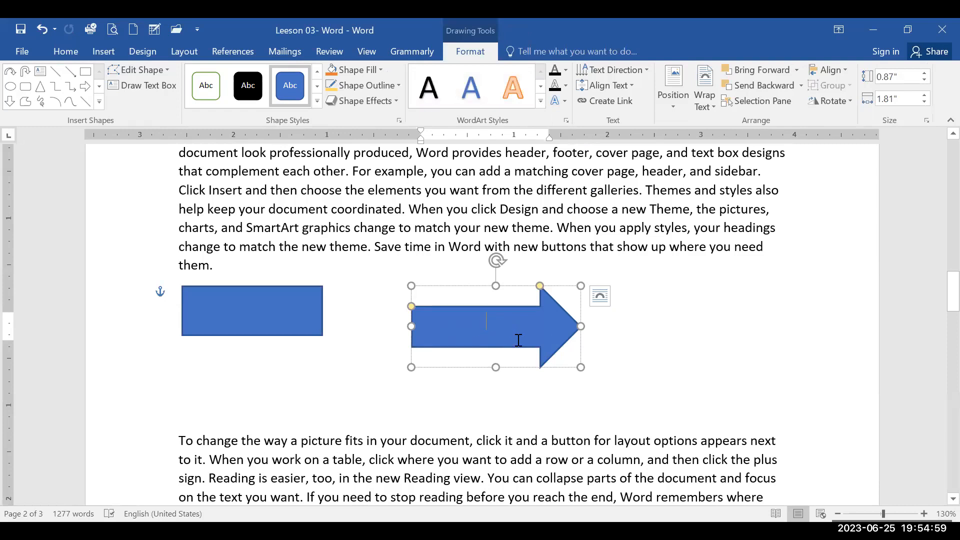
text(Lift)
Format the arrow's "Lift" text as bold, size 20, in a light orange theme colour.
double_click(480, 320)
click(624, 286)
click(623, 287)
click(624, 287)
click(623, 287)
click(624, 286)
click(536, 305)
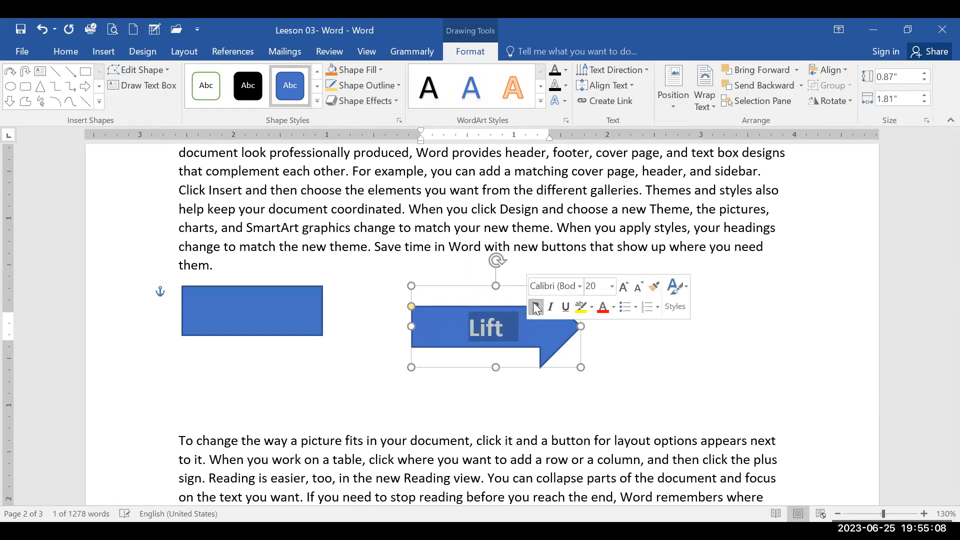
click(614, 307)
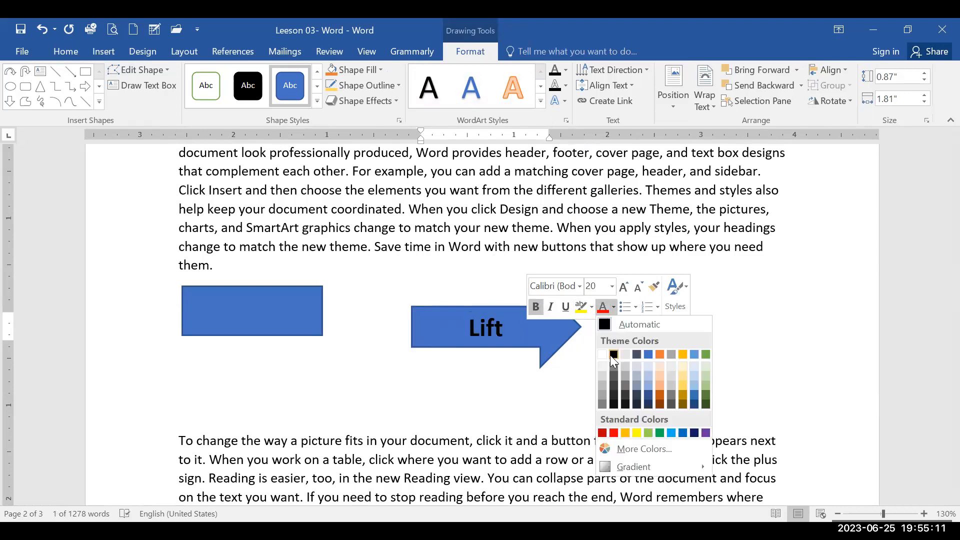
click(663, 383)
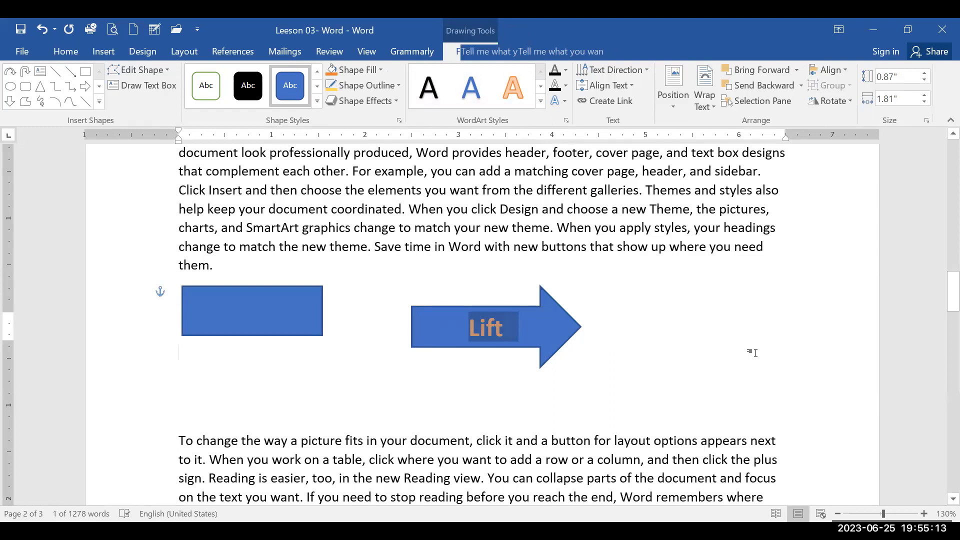
click(755, 352)
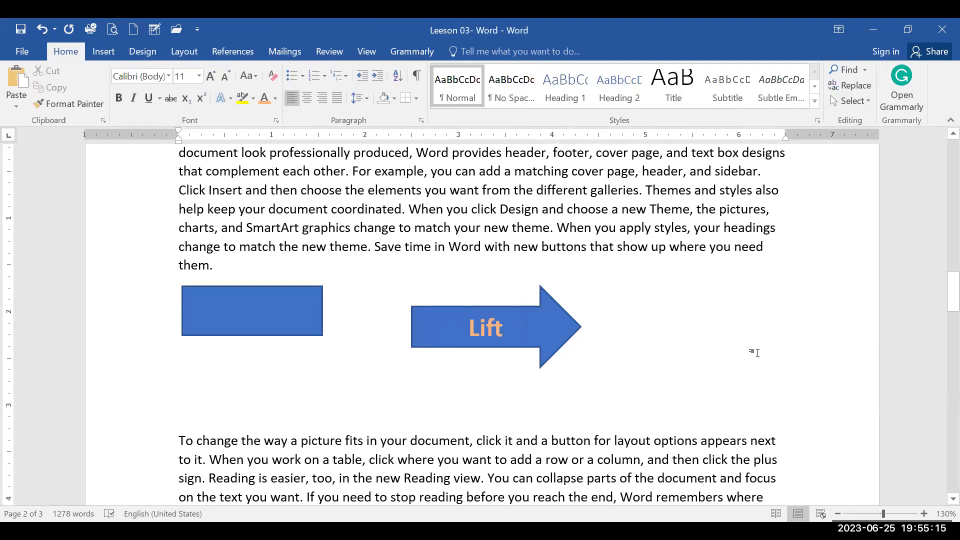
Narrow the Lift arrow from its right side to a width of about 1.3".
click(553, 317)
drag(581, 330, 532, 336)
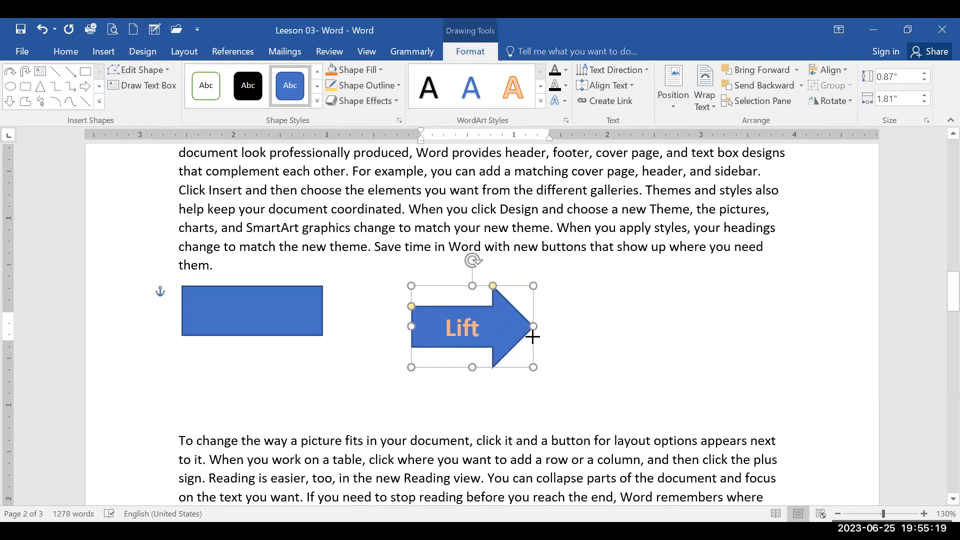
click(588, 354)
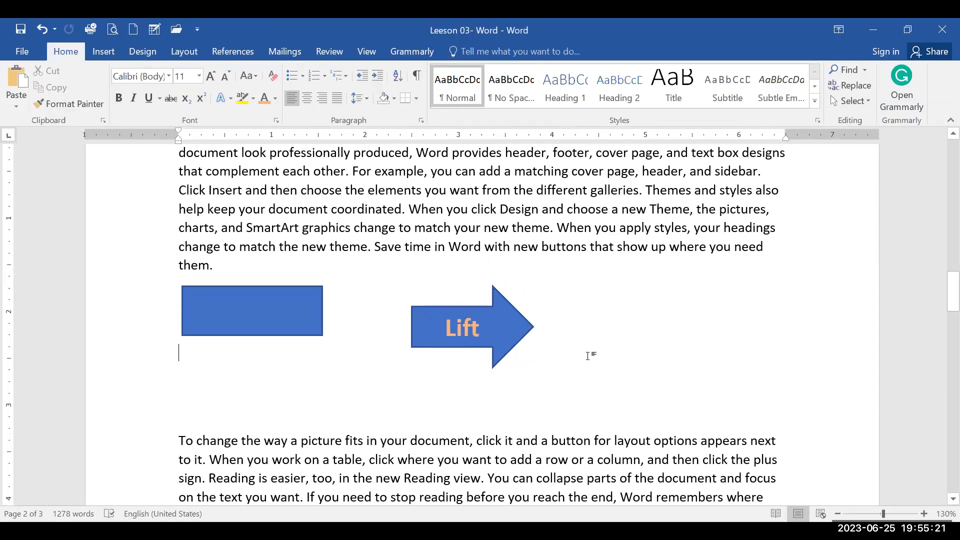
Adjust the Lift arrow's proportions, making its shaft thicker and its head shorter.
click(512, 336)
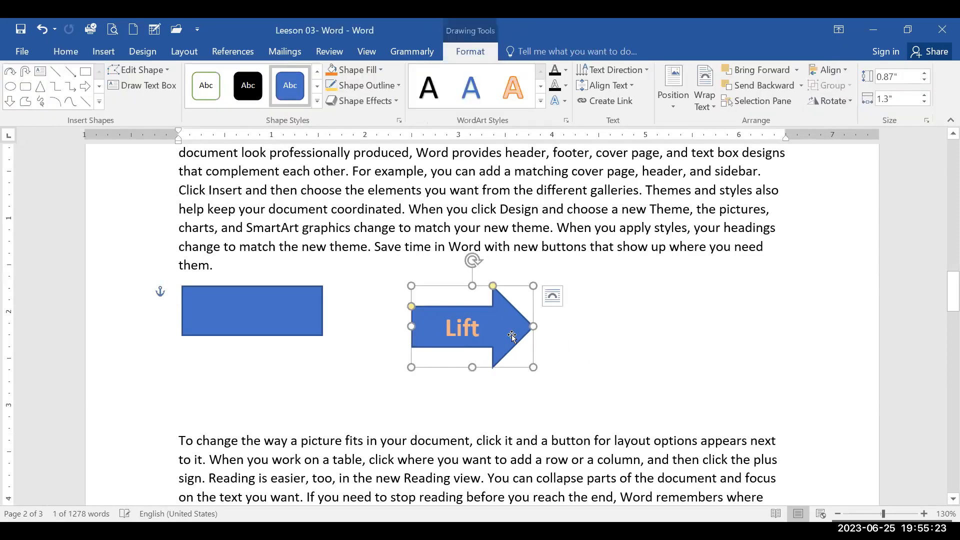
ctrl+scroll(512, 334, up, 3)
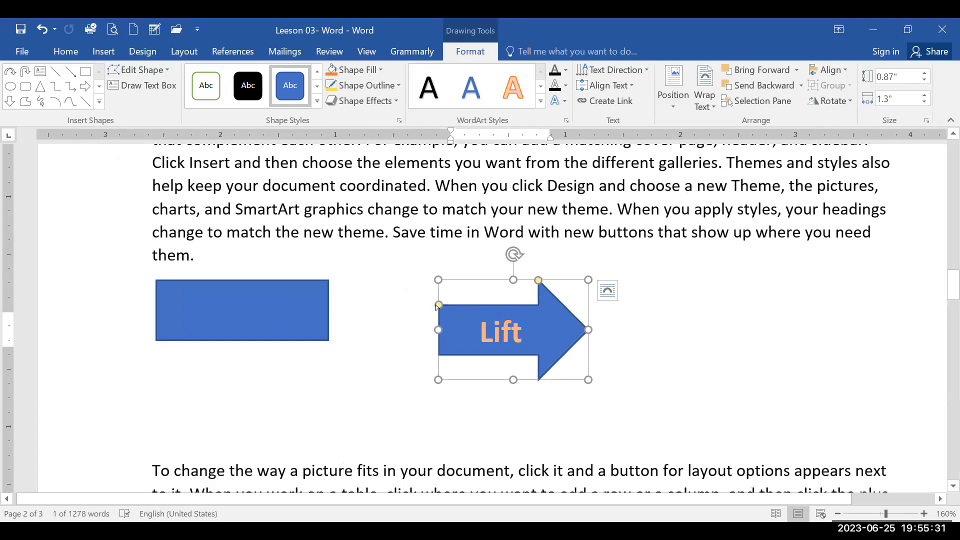
mouse_move(439, 305)
mouse_down()
mouse_move(446, 340)
mouse_move(439, 310)
mouse_up()
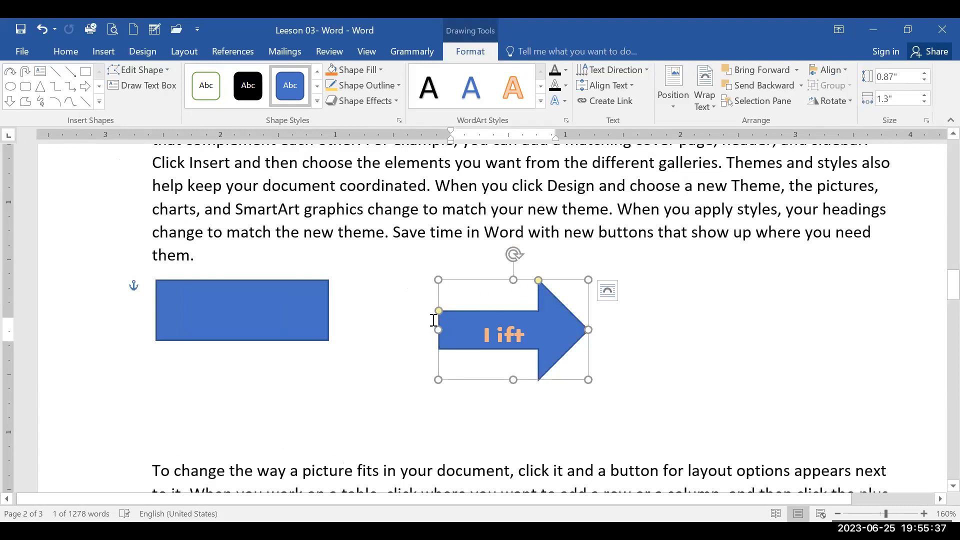
drag(439, 311, 440, 299)
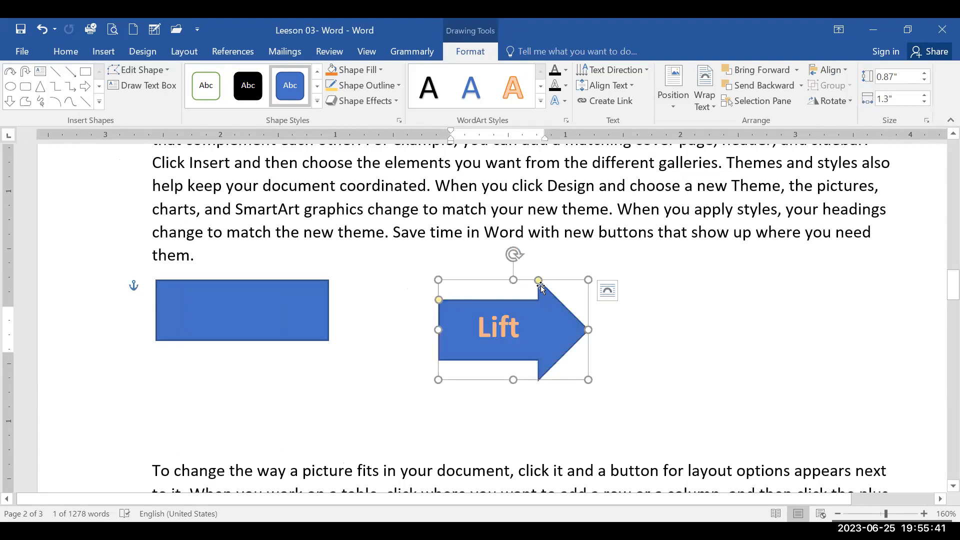
mouse_move(538, 281)
mouse_down()
mouse_move(506, 283)
mouse_move(564, 283)
mouse_move(548, 284)
mouse_up()
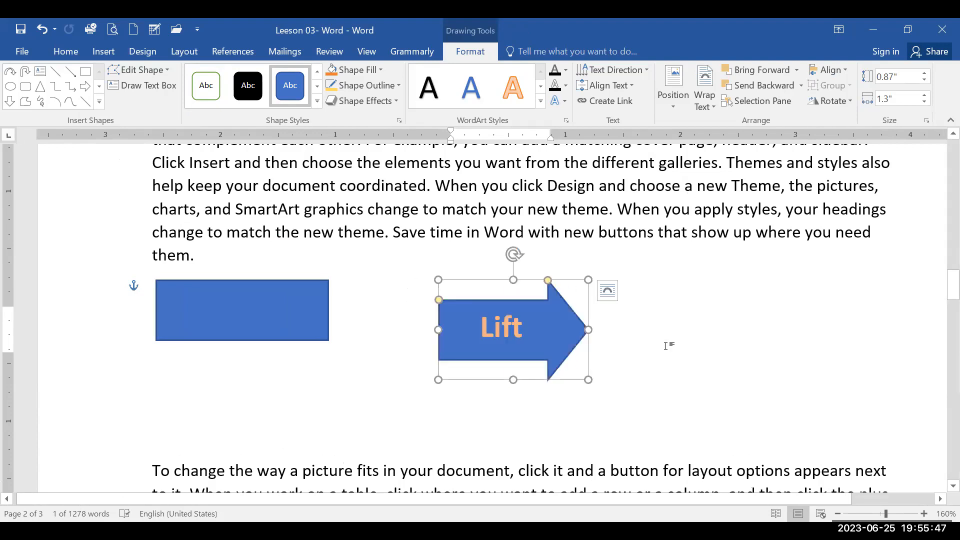
click(666, 346)
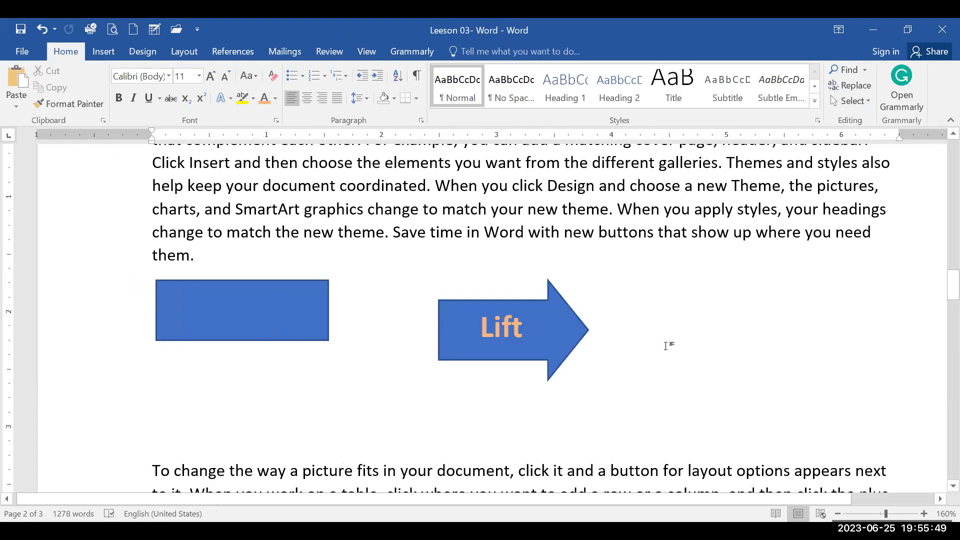
Move the Lift arrow closer to the rectangle.
click(480, 340)
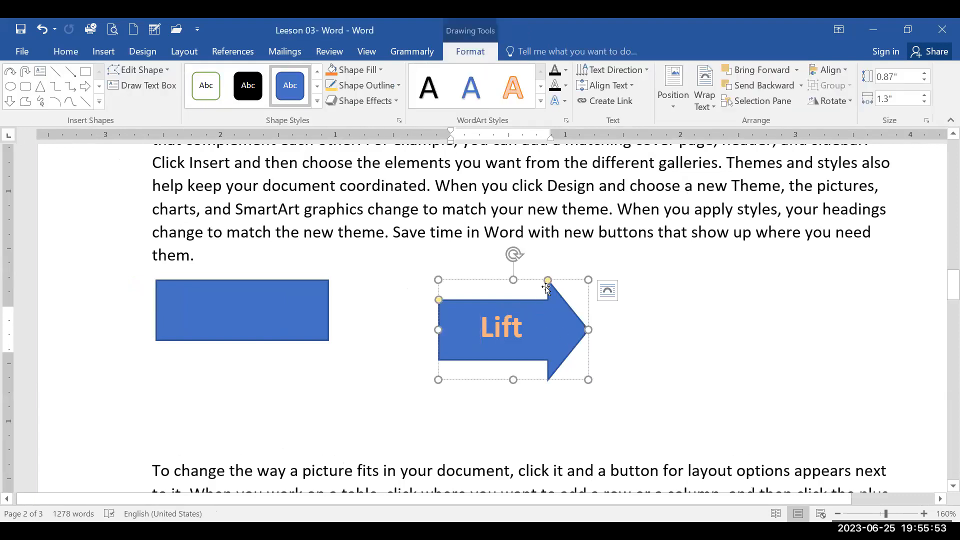
click(410, 318)
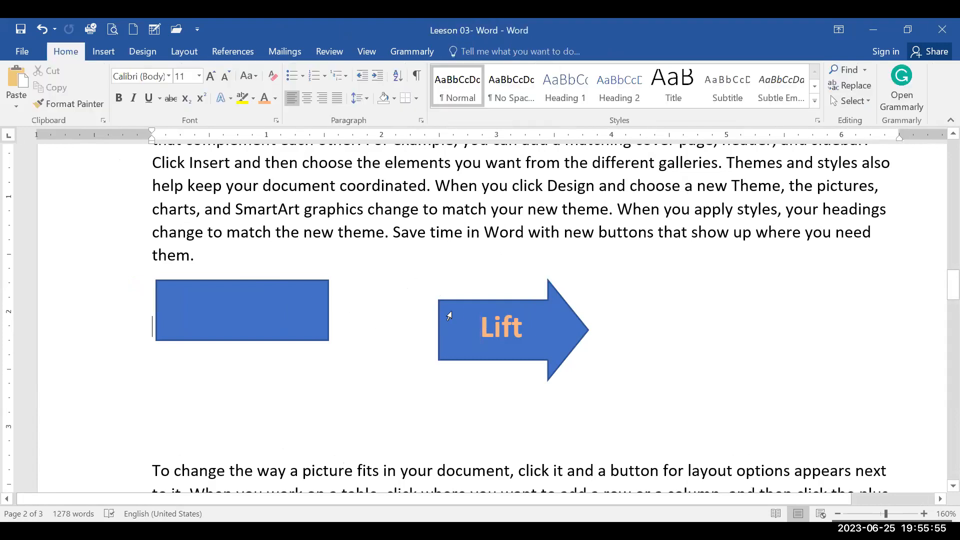
double_click(465, 312)
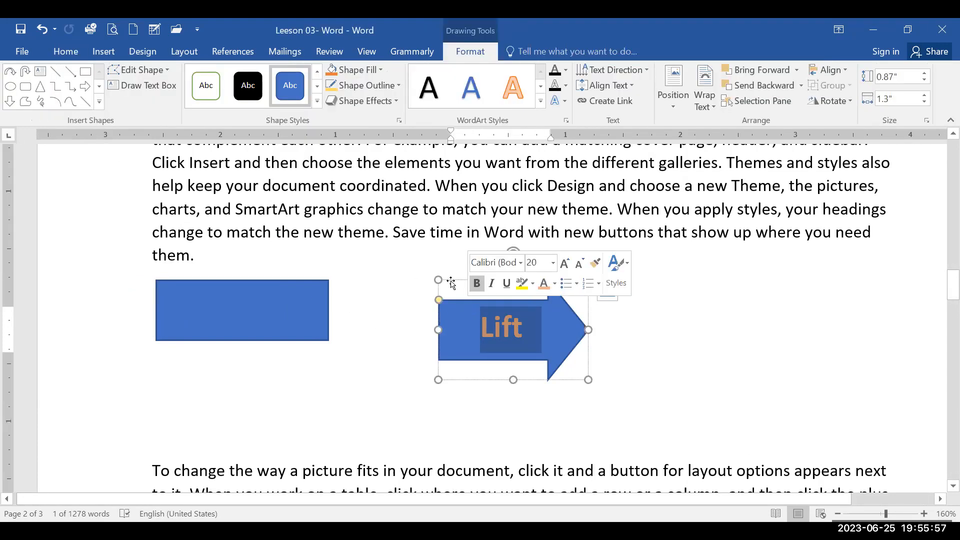
drag(452, 283, 380, 265)
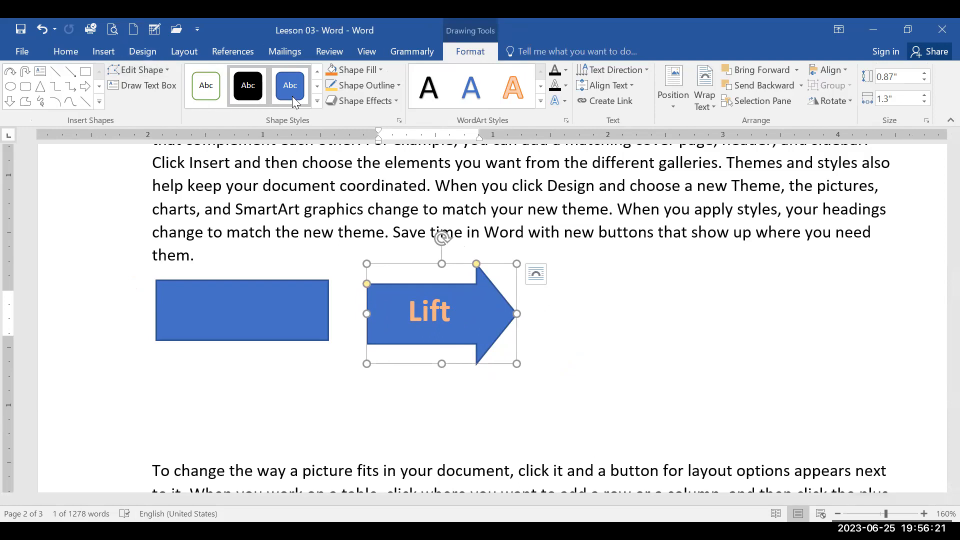
Browse the shape styles for the Lift arrow without applying one, and move the arrow to about 2" right of the rectangle.
click(318, 101)
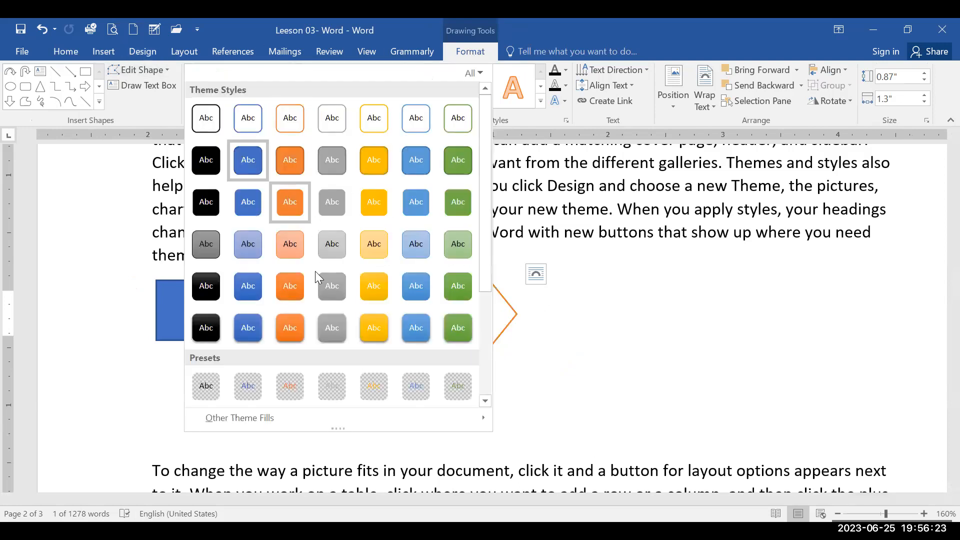
click(590, 324)
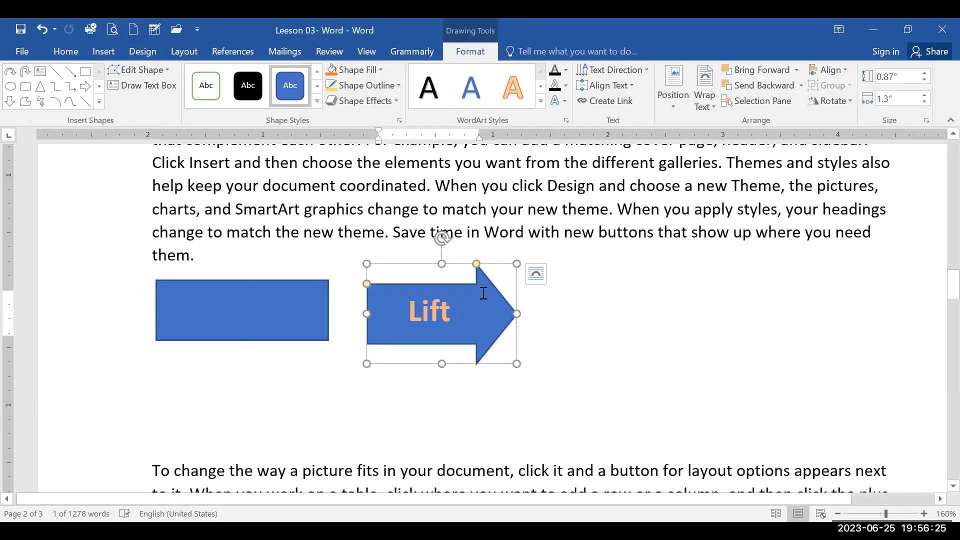
drag(456, 265, 655, 261)
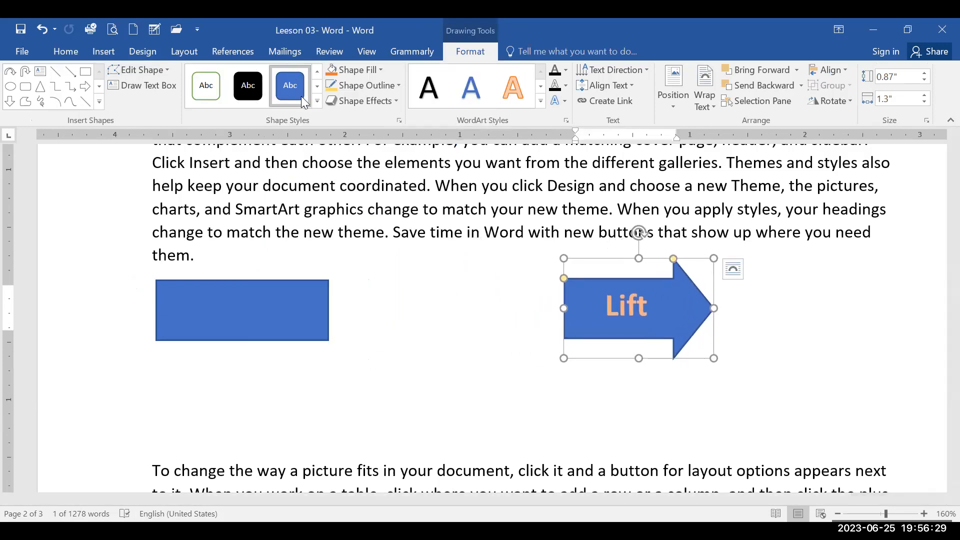
Apply the transparent preset style with a black outline to the Lift arrow, and fill the arrow with the lightest theme green.
click(317, 103)
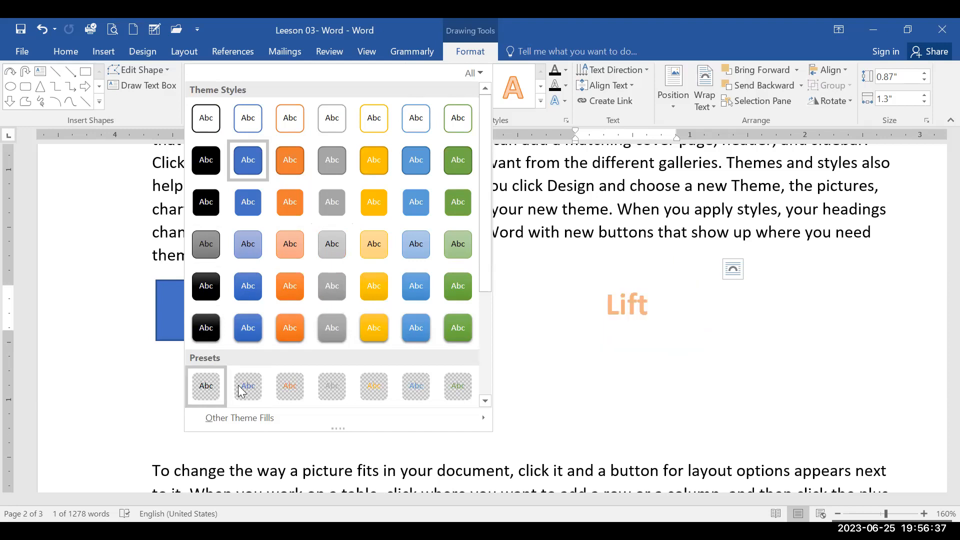
scroll(349, 403, down, 4)
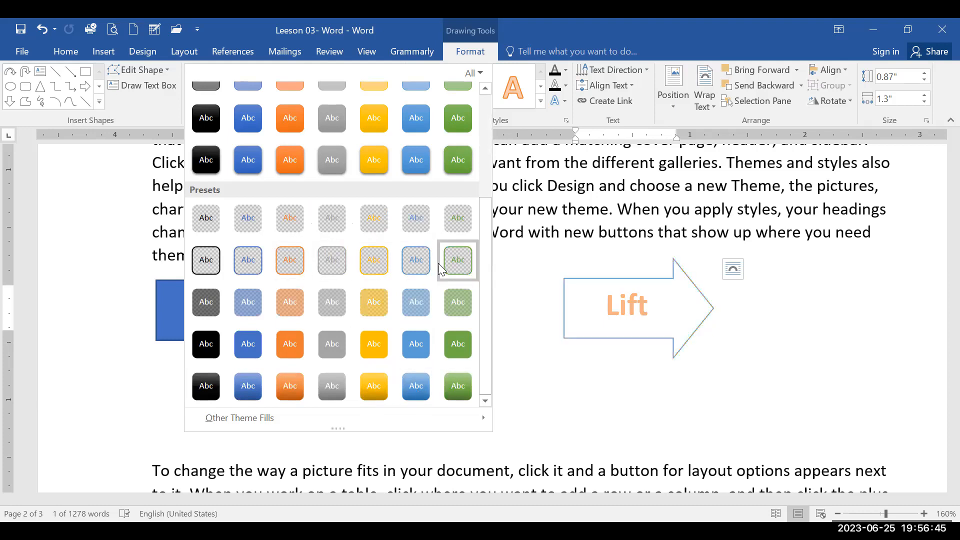
click(214, 261)
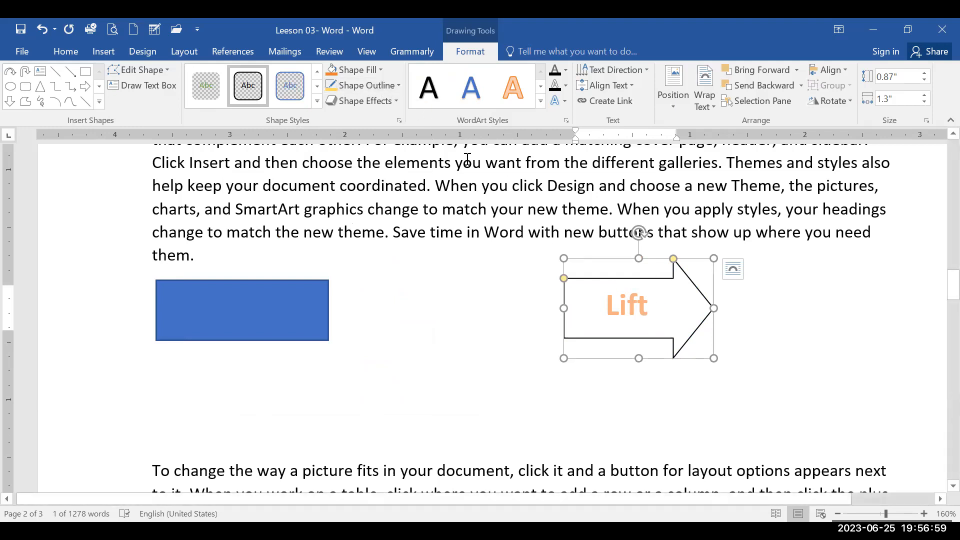
click(353, 74)
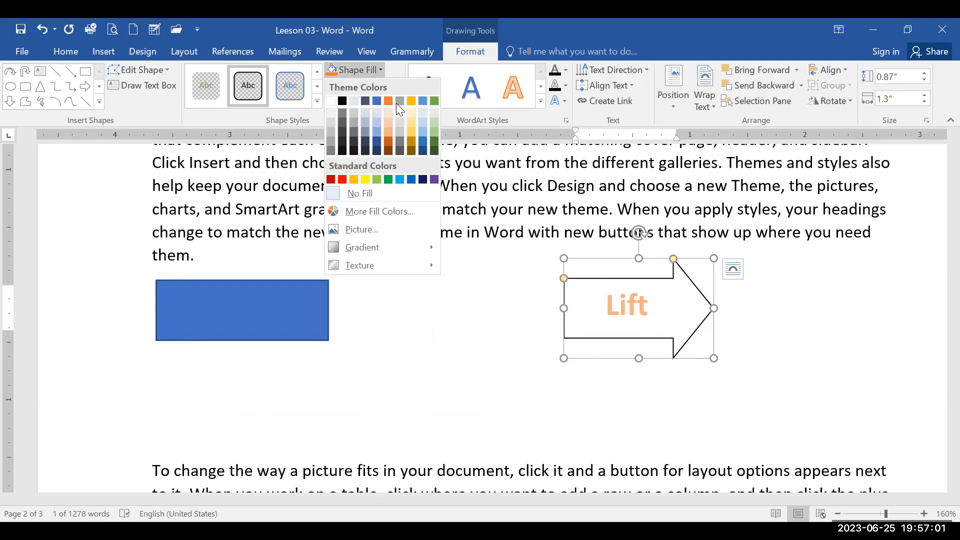
click(432, 115)
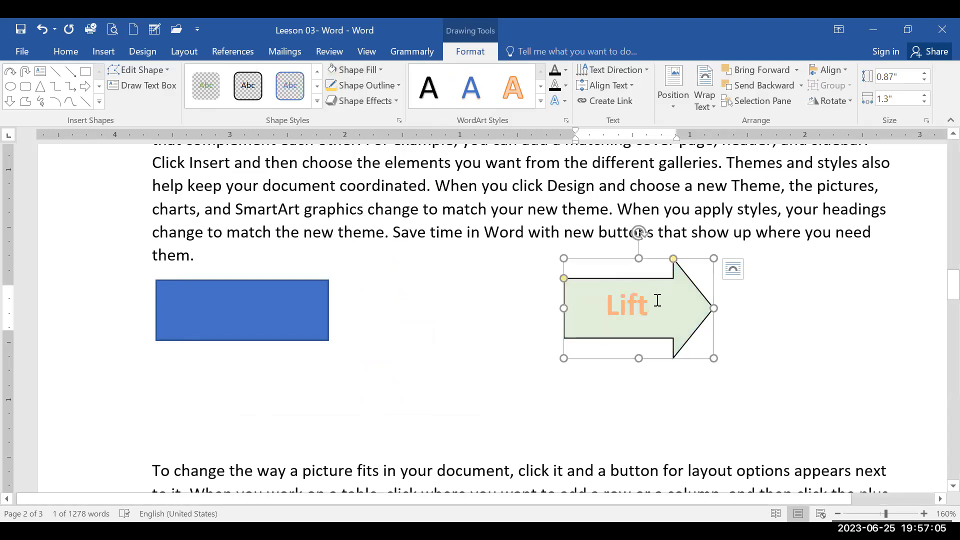
Recolour the Lift text inside the arrow to a darker theme green.
drag(655, 302, 597, 305)
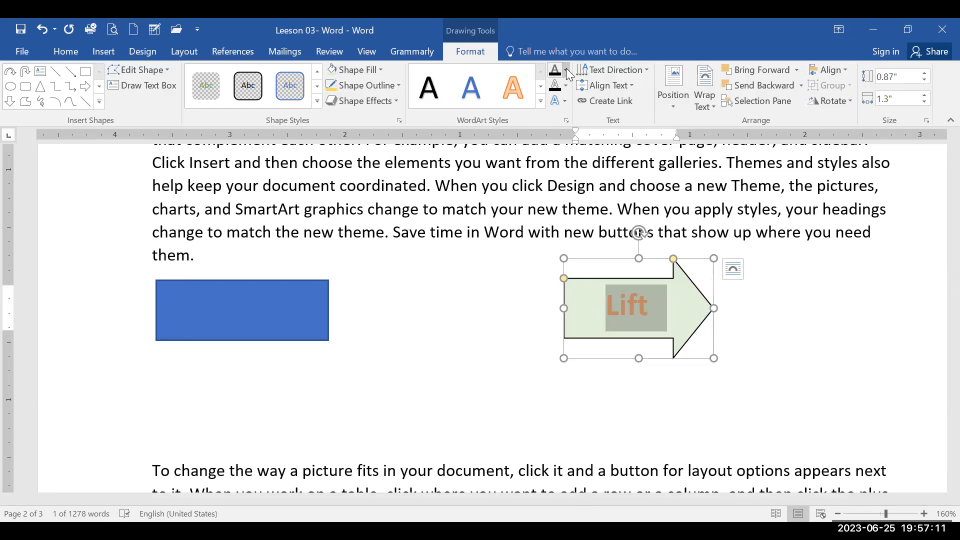
click(566, 69)
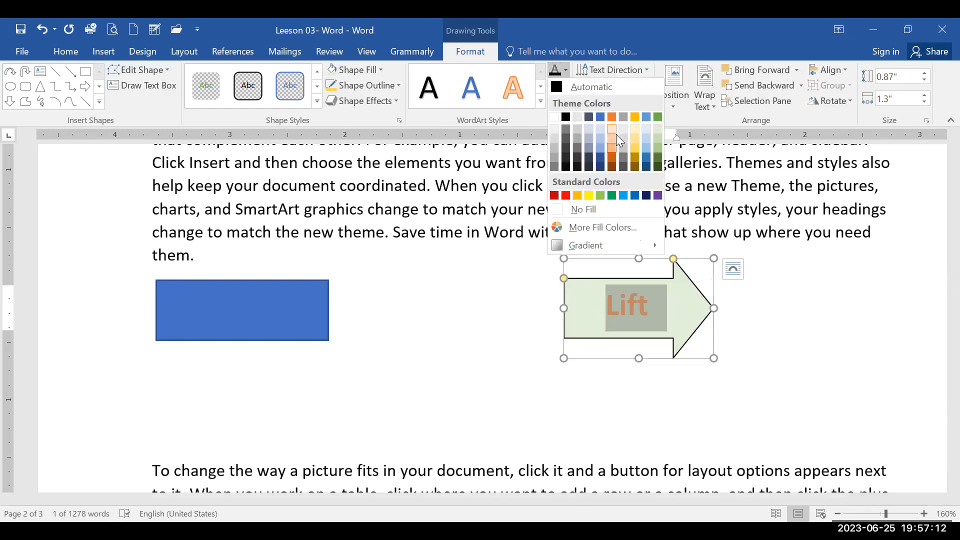
click(658, 160)
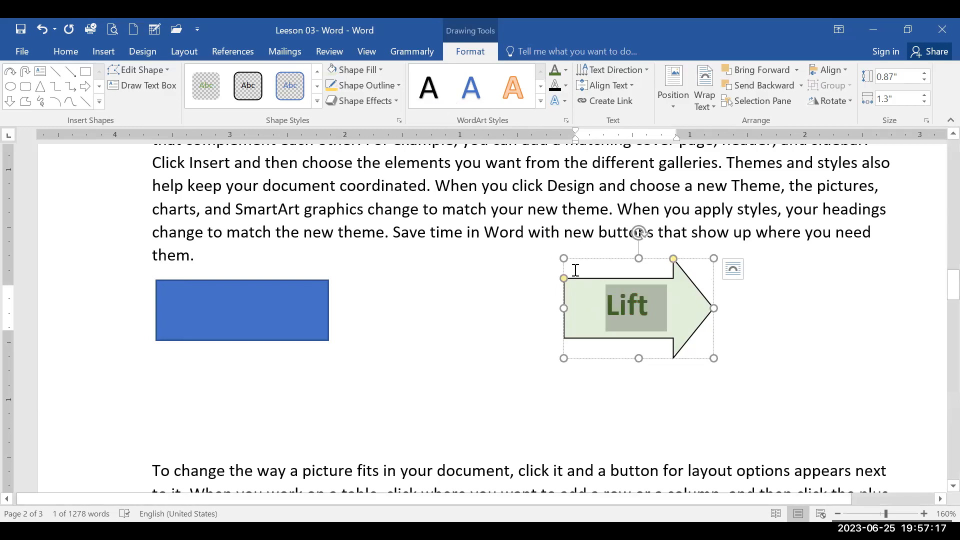
Give the Lift arrow a standard red outline and deselect it.
click(386, 87)
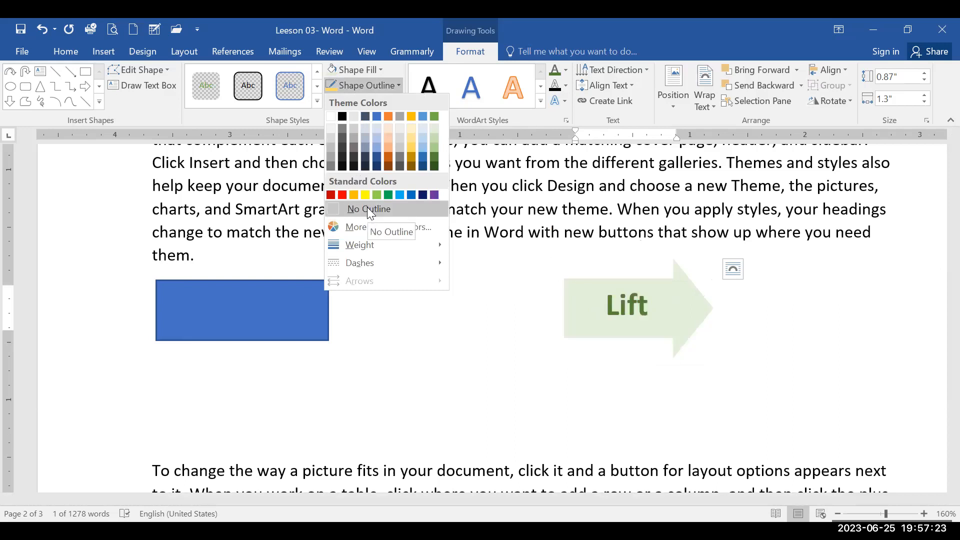
click(345, 193)
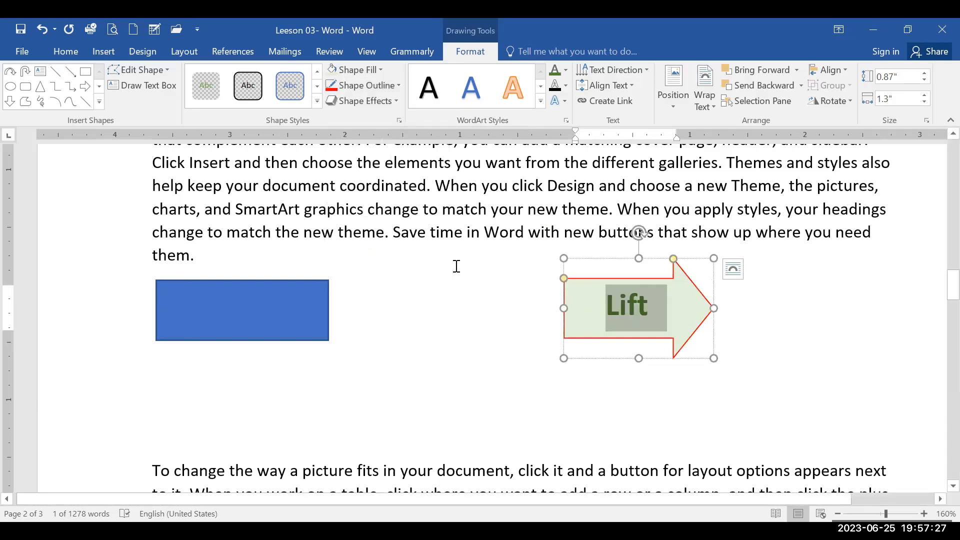
click(457, 266)
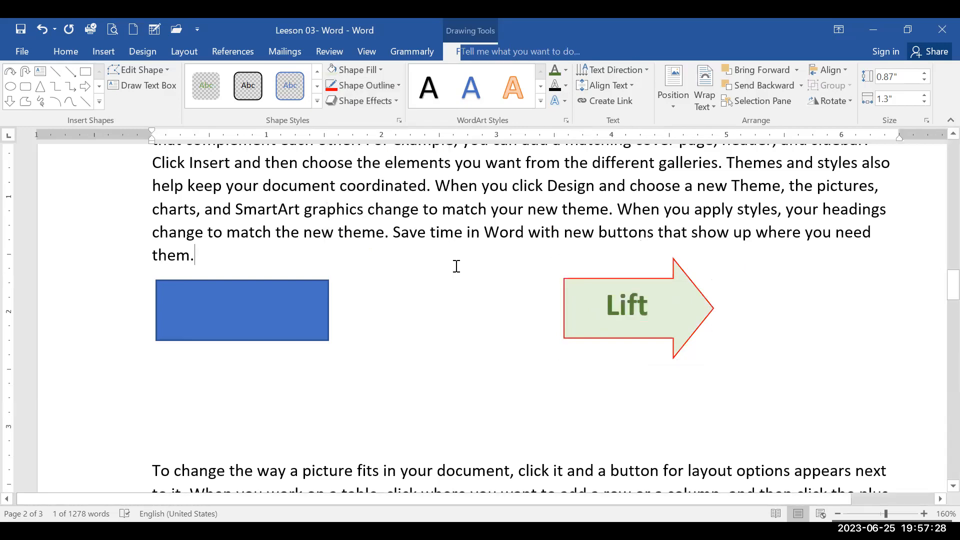
Move the Lift arrow to about 0.3" right of the rectangle, and browse its shape effects without applying one.
click(619, 277)
drag(604, 260, 405, 265)
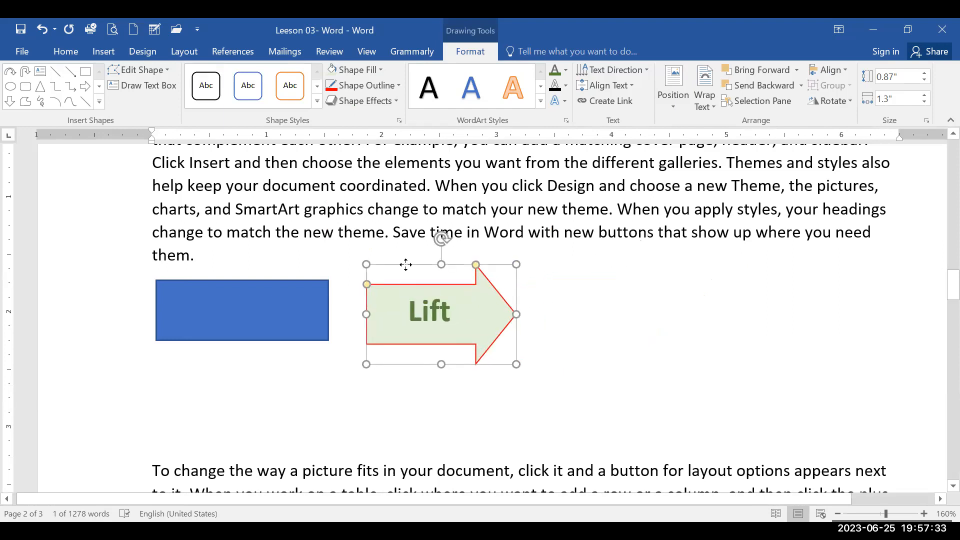
click(385, 103)
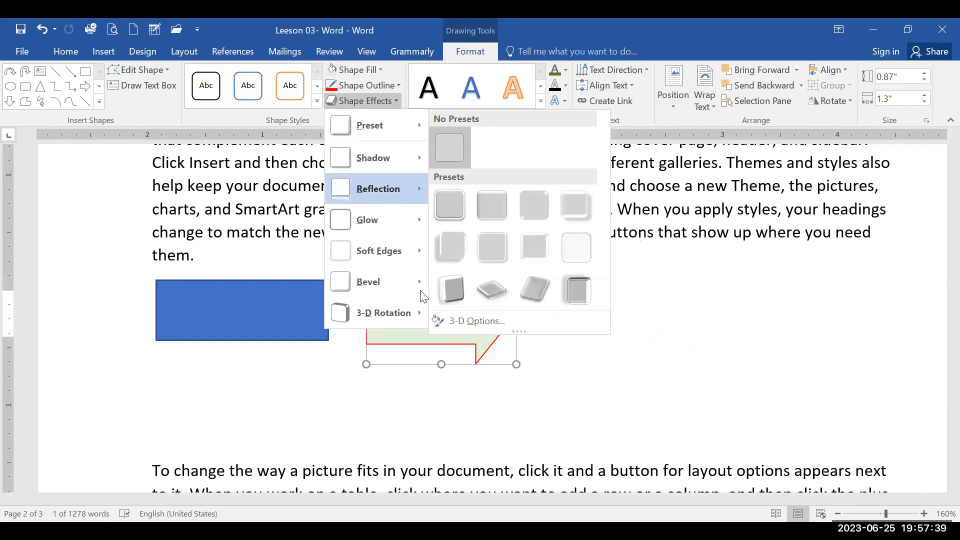
mouse_move(421, 292)
click(712, 42)
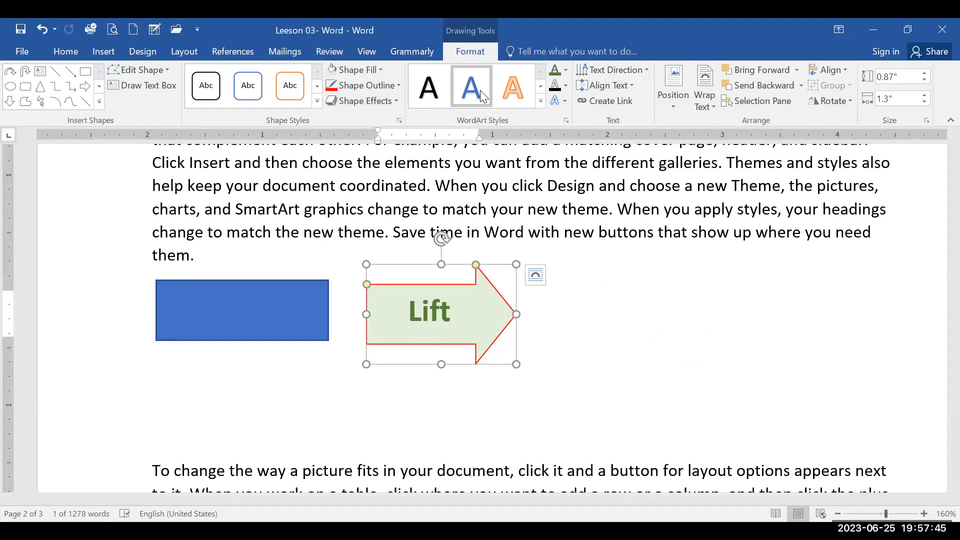
Try the orange outlined WordArt style on the Lift text, and settle on the black style with a white outline and hard shadow.
click(520, 87)
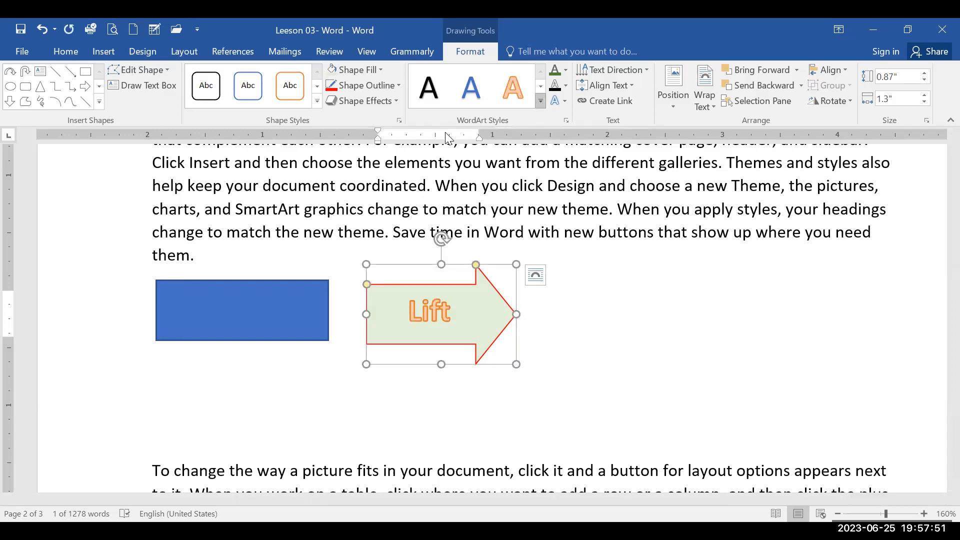
click(540, 102)
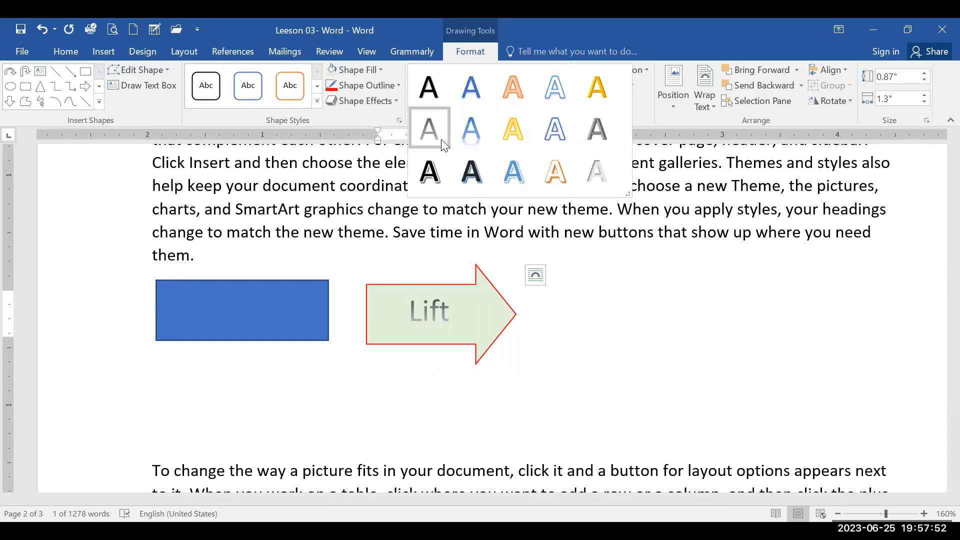
click(438, 172)
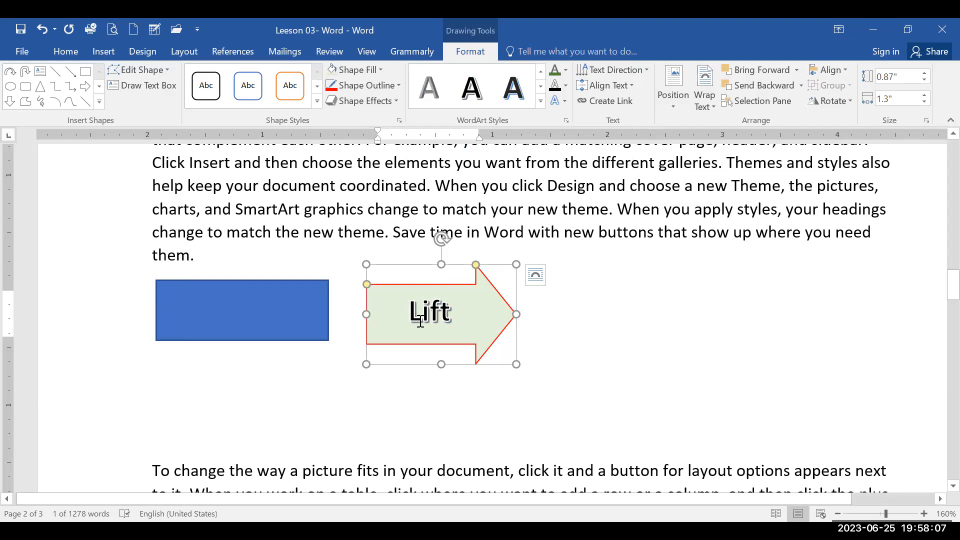
Add the text "University of Colonbo" inside the blue rectangle.
click(289, 304)
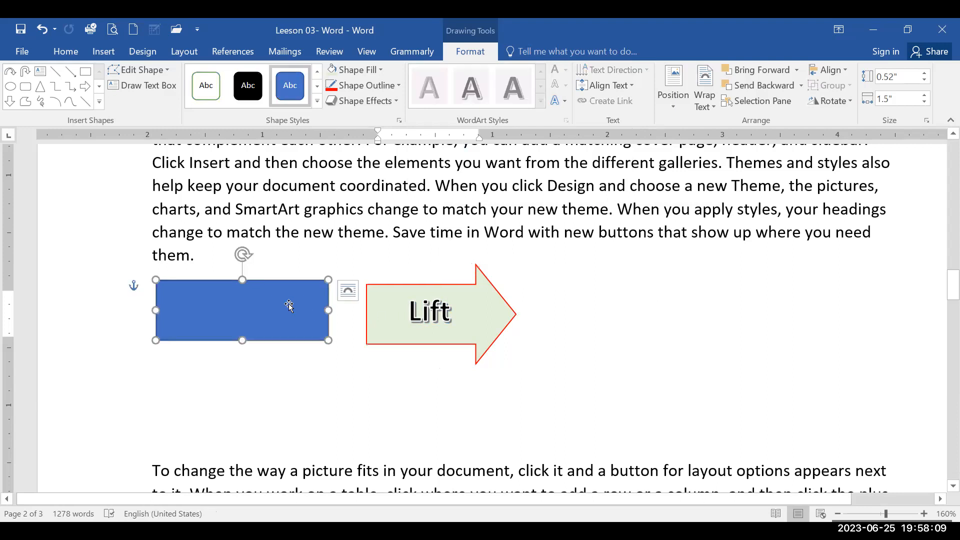
right_click(289, 304)
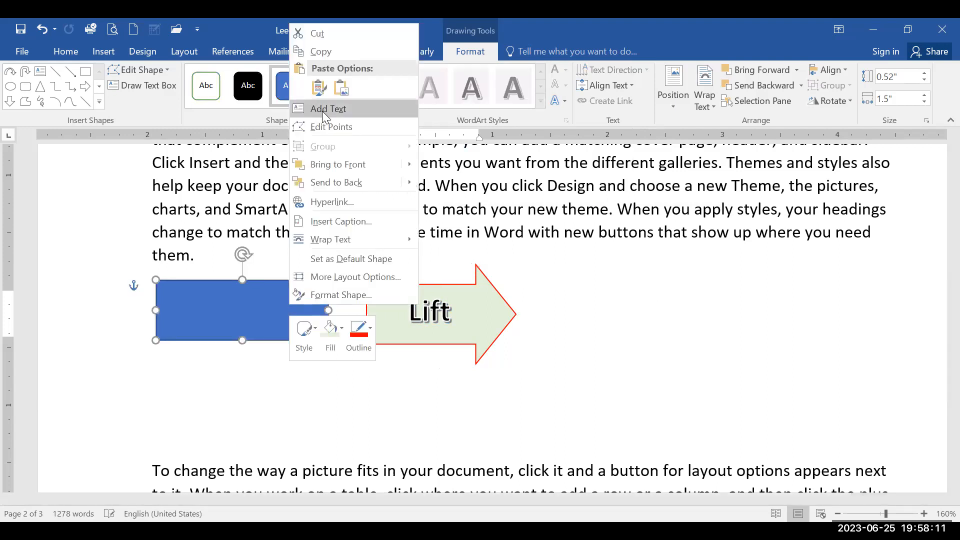
click(325, 111)
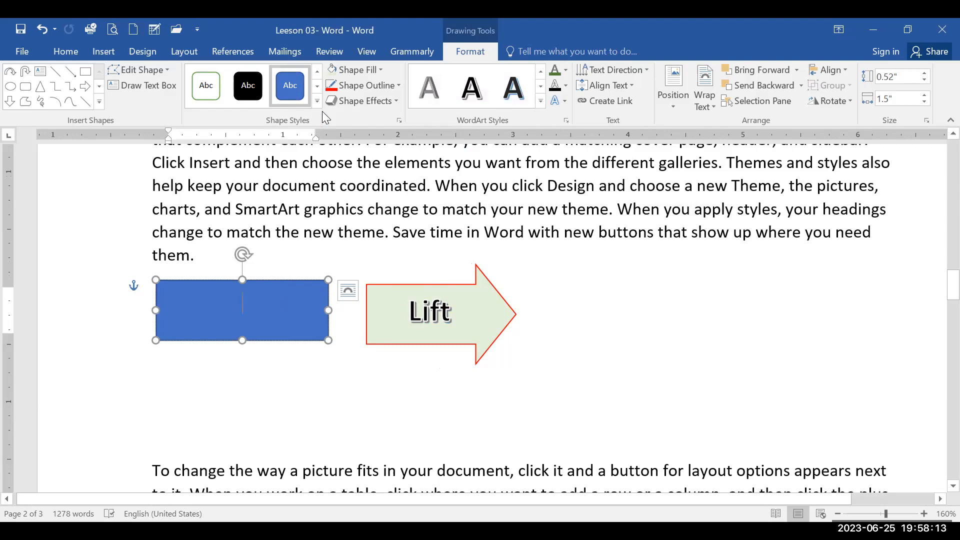
text(Univeraity)
key(BackSpace)
key(BackSpace)
key(BackSpace)
key(BackSpace)
text(sity of )
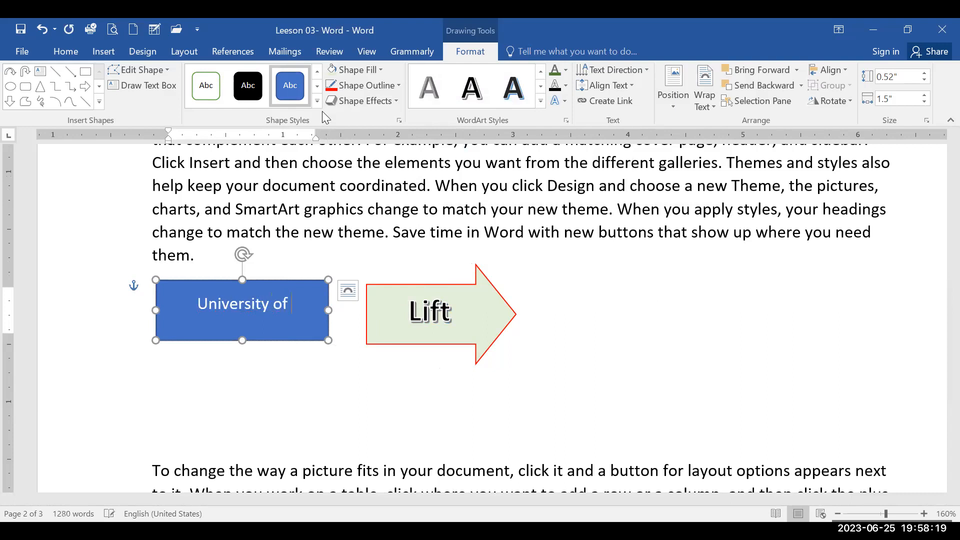
text(Colonbo)
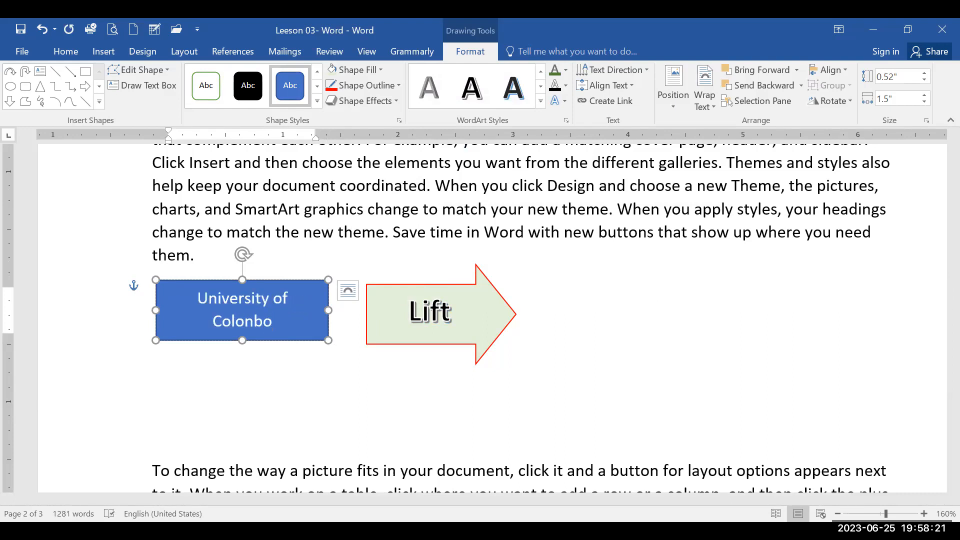
Bend the rectangle's text into a downward arch with the second Follow Path transform text effect.
click(565, 103)
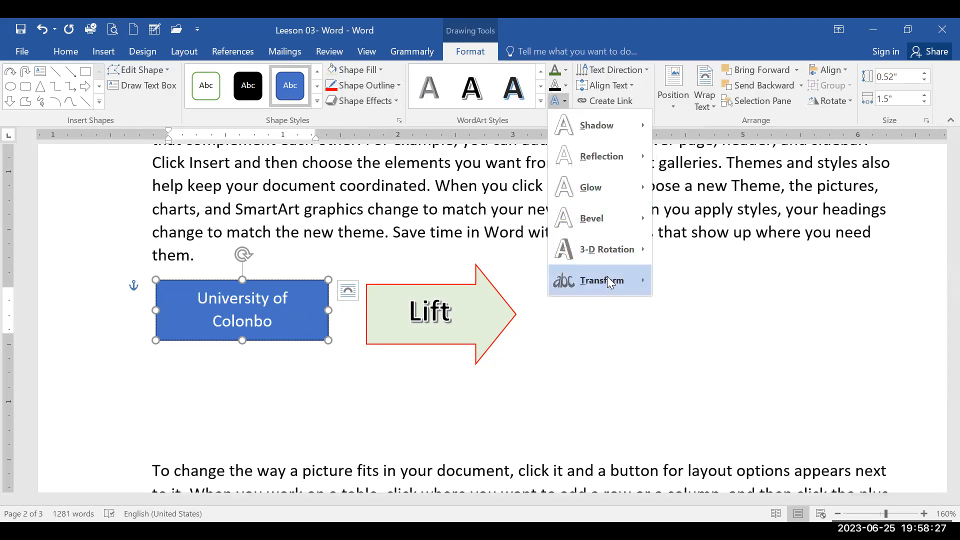
mouse_move(603, 280)
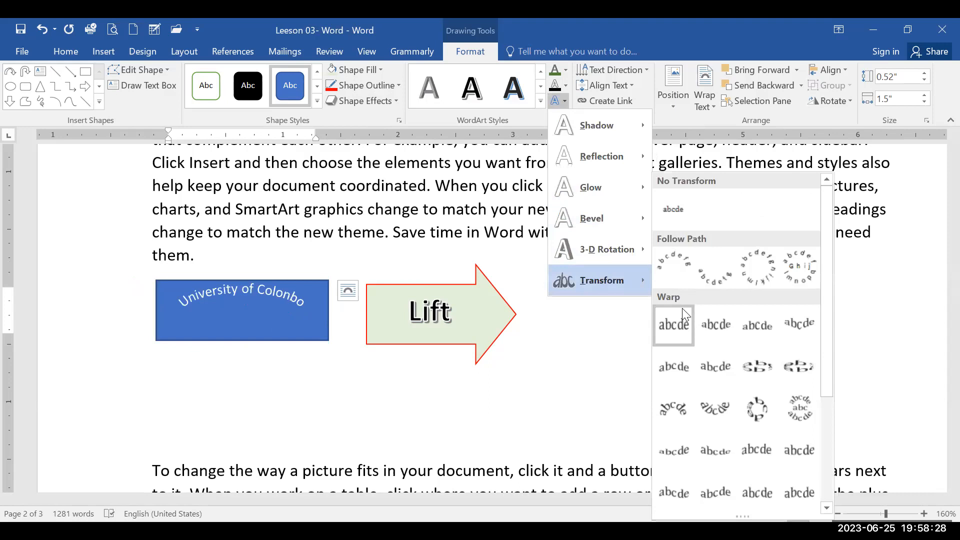
click(702, 280)
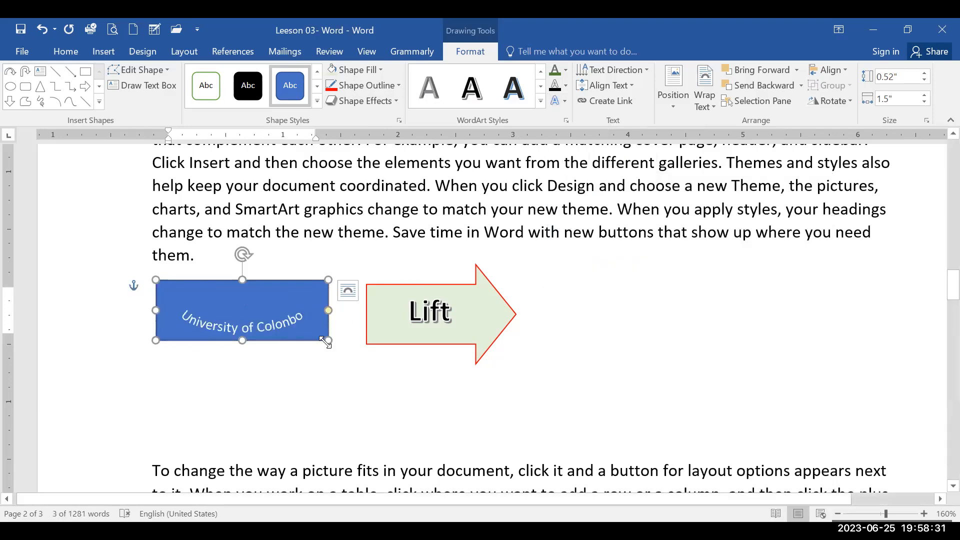
Move the blue rectangle to the right of the Lift arrow and resize it to about 1.02" high by 1.92" wide.
drag(328, 341, 394, 393)
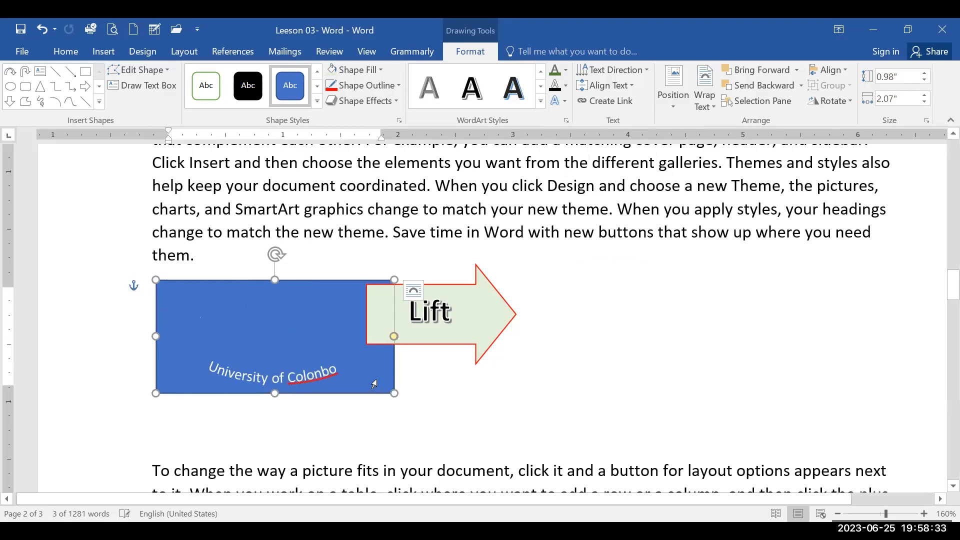
drag(300, 284, 717, 276)
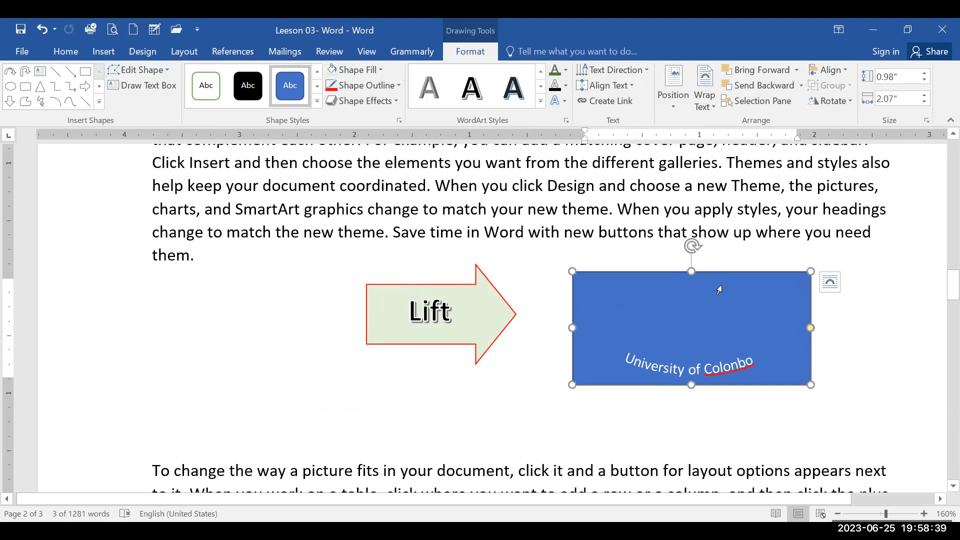
mouse_move(571, 270)
mouse_down()
mouse_move(572, 241)
mouse_move(589, 267)
mouse_up()
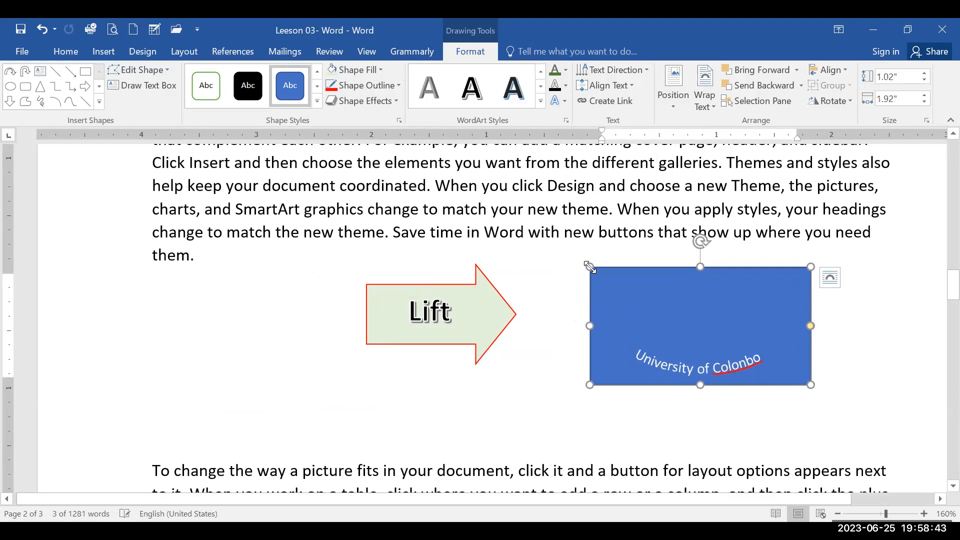
Apply the transparent preset style with black text and no outline to the University rectangle, and deselect it.
click(317, 102)
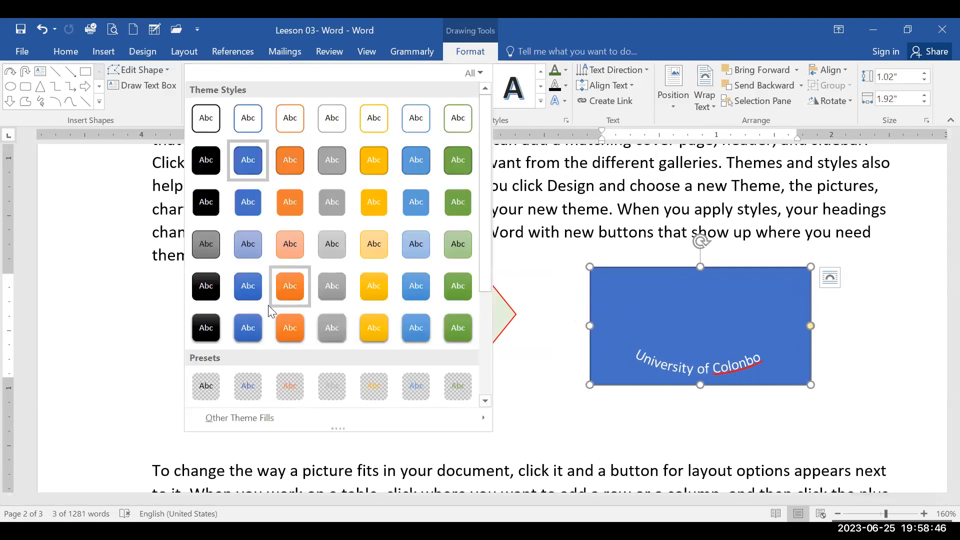
click(214, 384)
click(822, 410)
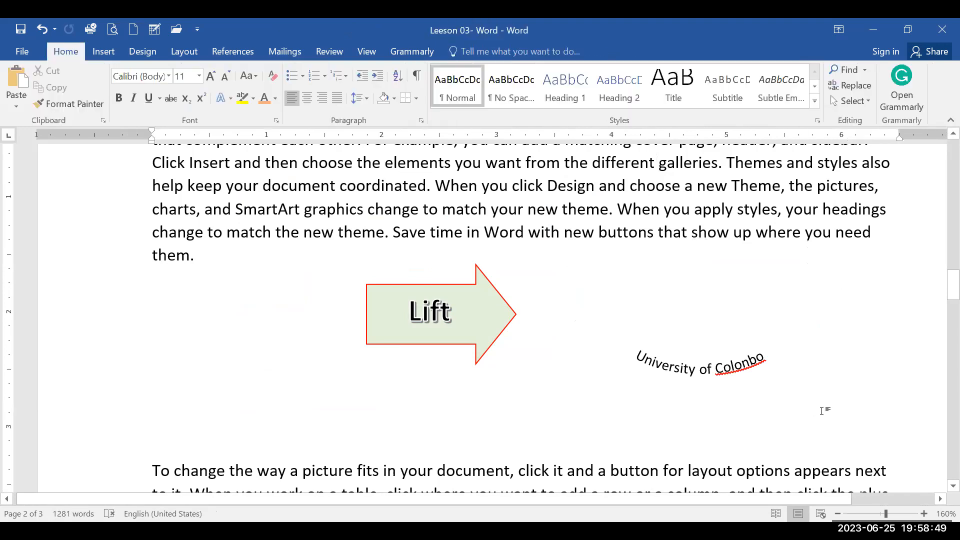
Correct "Colonbo" to "Colombo" in the curved text and leave the shape.
double_click(745, 361)
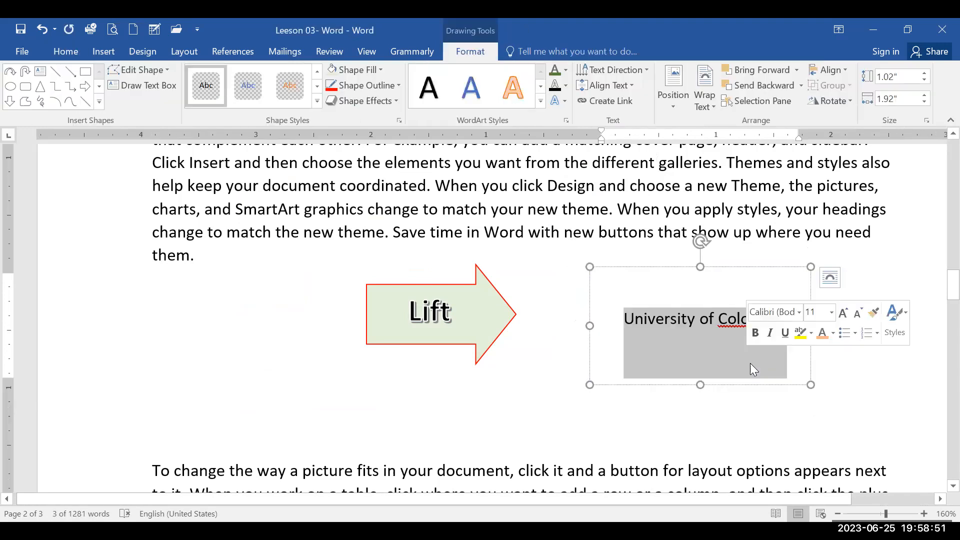
click(750, 363)
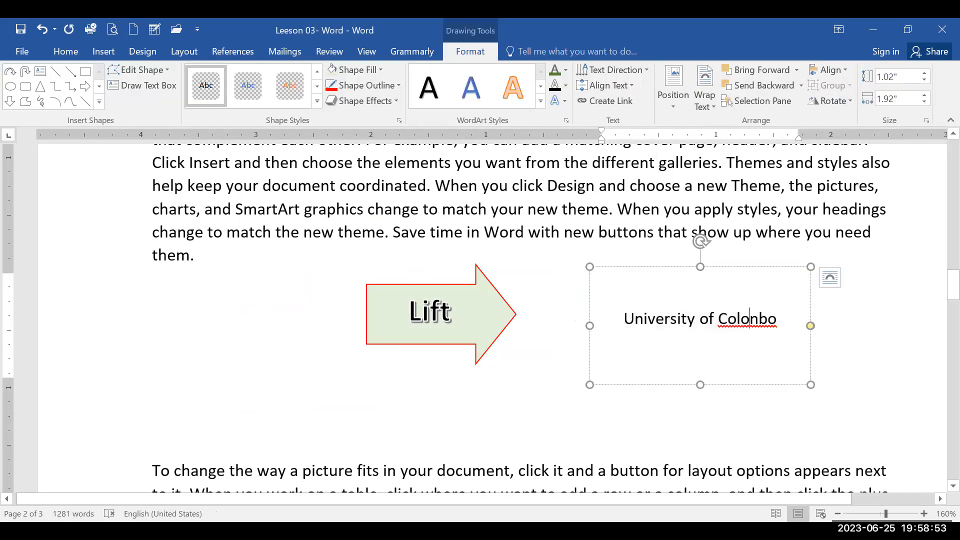
key(Delete)
text(m)
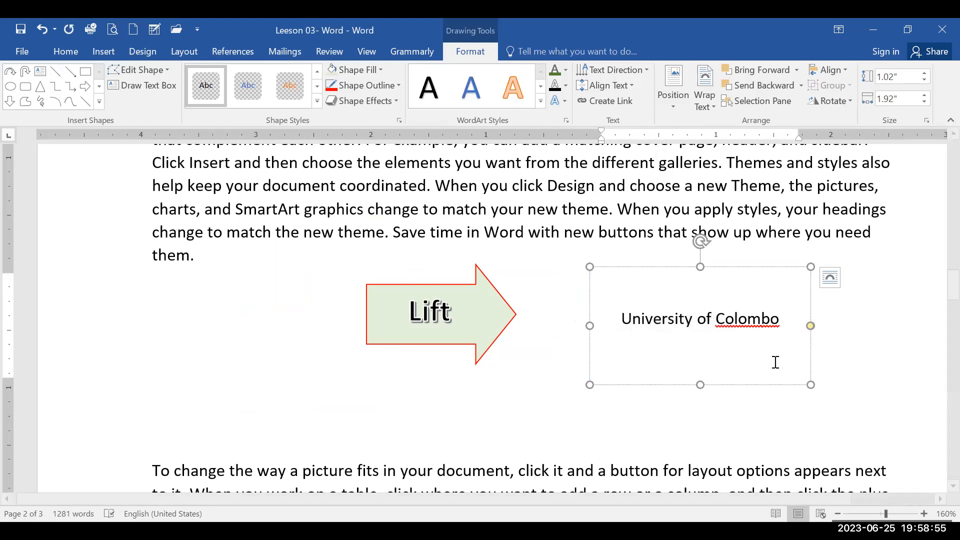
click(747, 316)
click(857, 341)
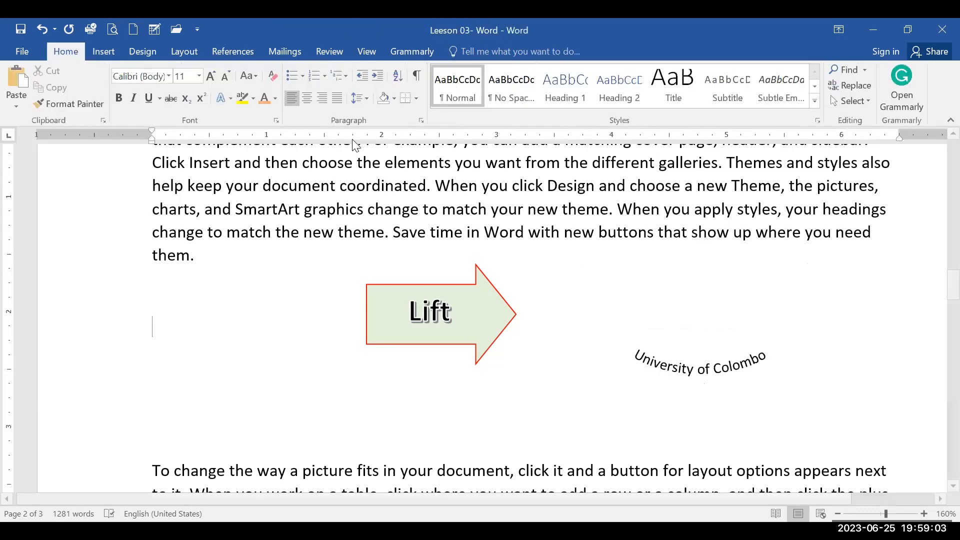
Insert a donut shape about 0.71" high by 0.77" wide and place it just above the curved University of Colombo text.
click(111, 55)
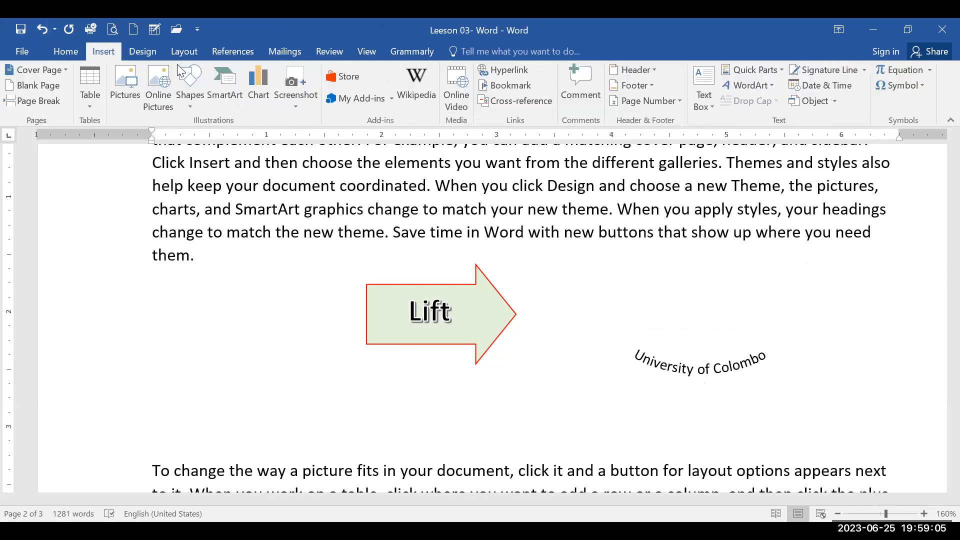
click(191, 92)
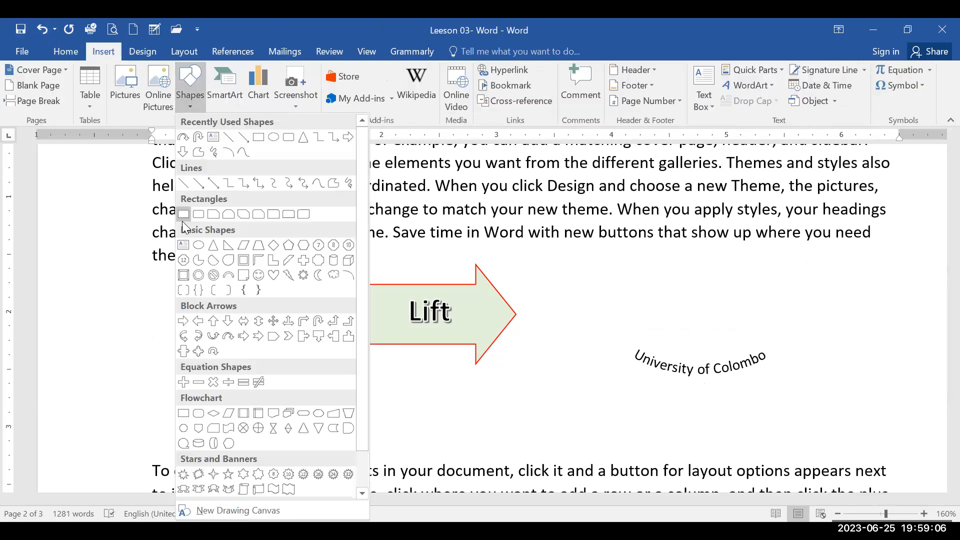
click(200, 275)
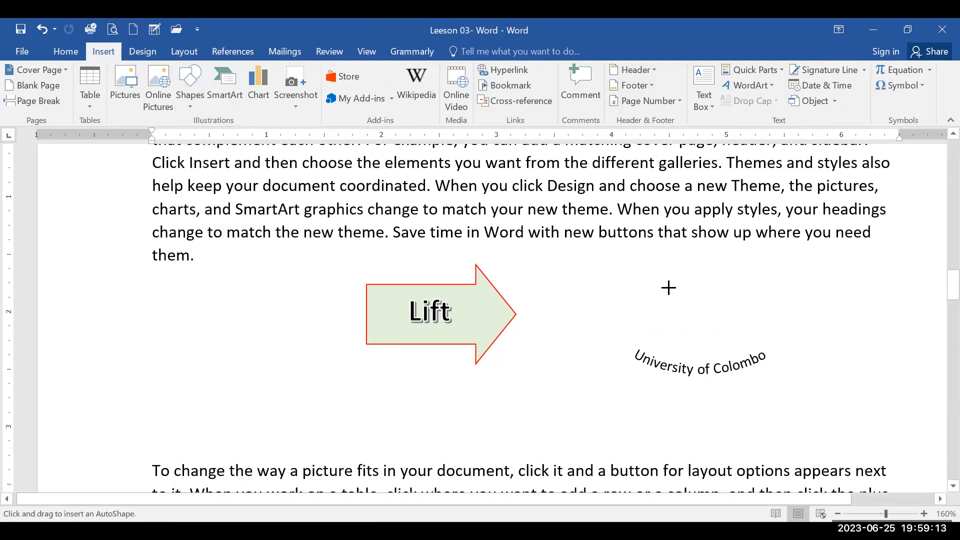
drag(669, 287, 759, 370)
drag(714, 305, 696, 285)
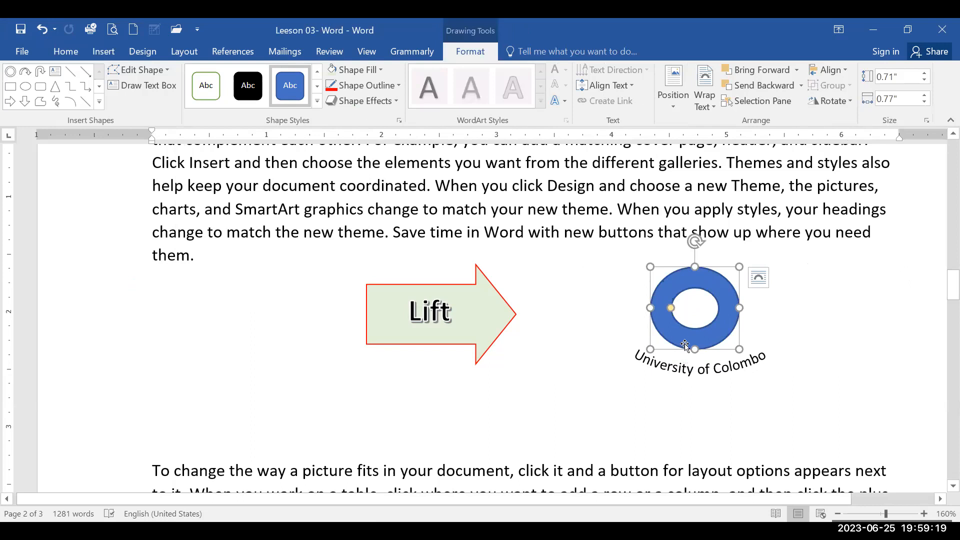
click(708, 363)
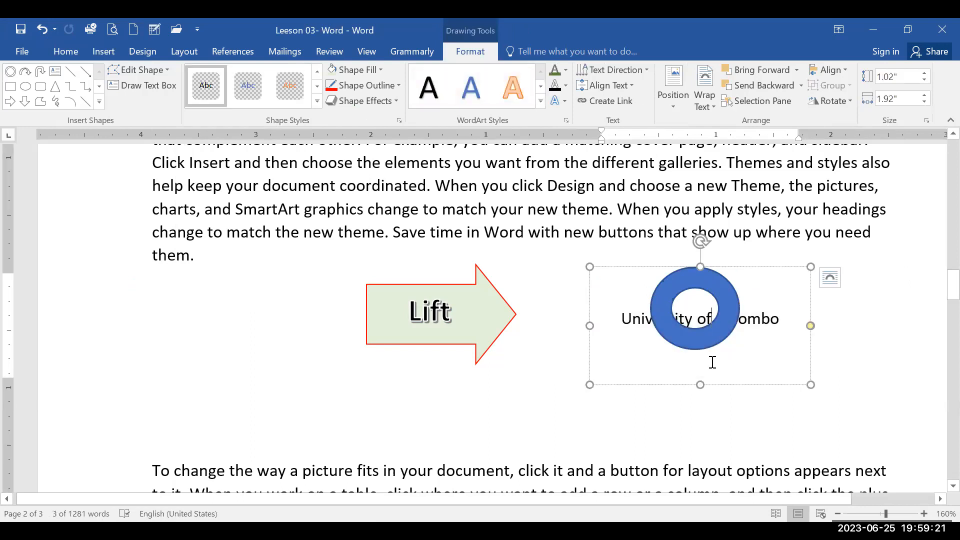
click(812, 327)
drag(795, 263, 796, 264)
click(844, 334)
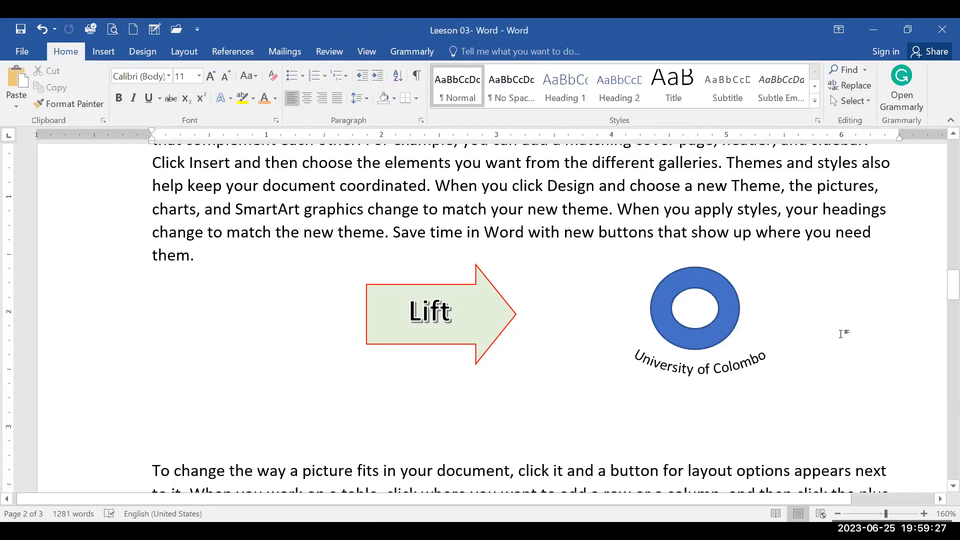
Narrow the curved University of Colombo text shape to about 1.38" wide, centre it under the donut, and deselect it.
triple_click(738, 361)
click(696, 345)
click(648, 359)
click(612, 267)
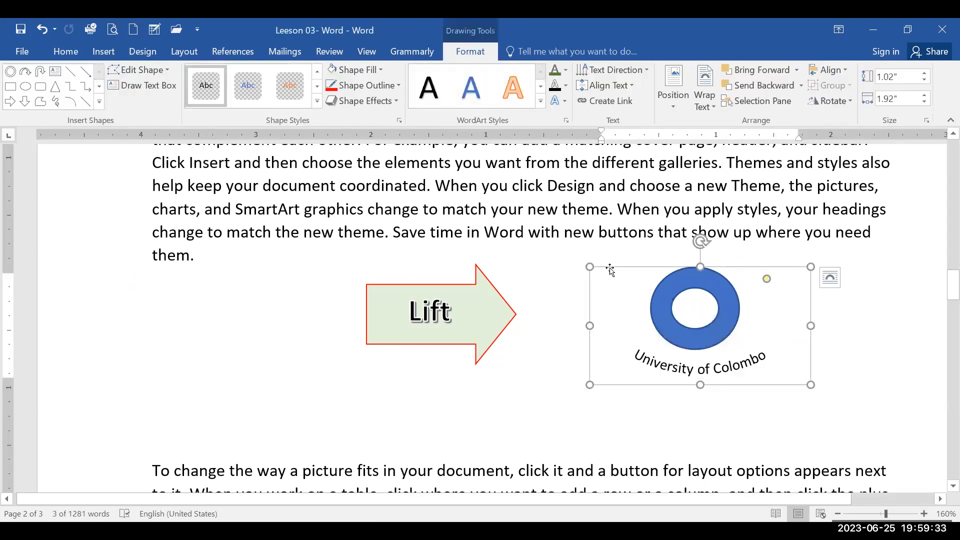
drag(588, 323, 670, 298)
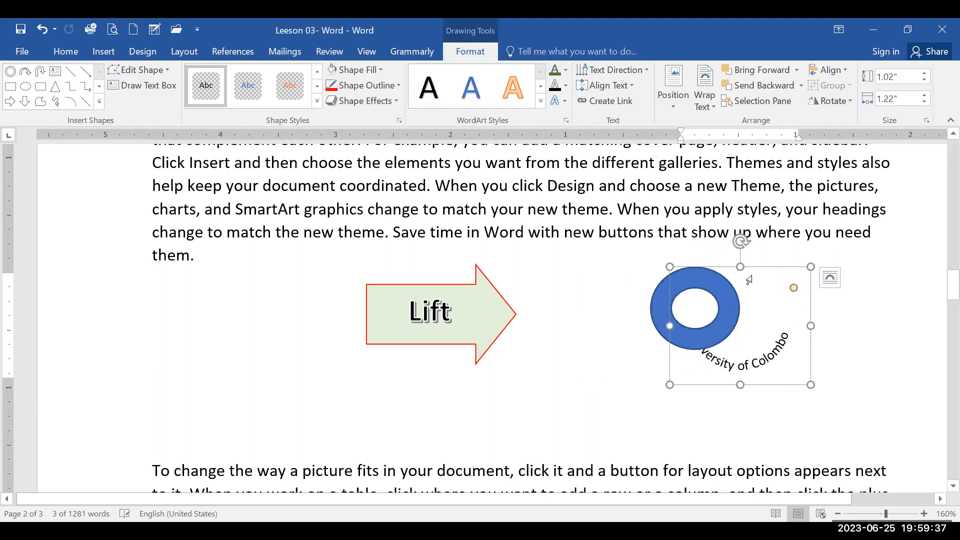
drag(727, 267, 715, 267)
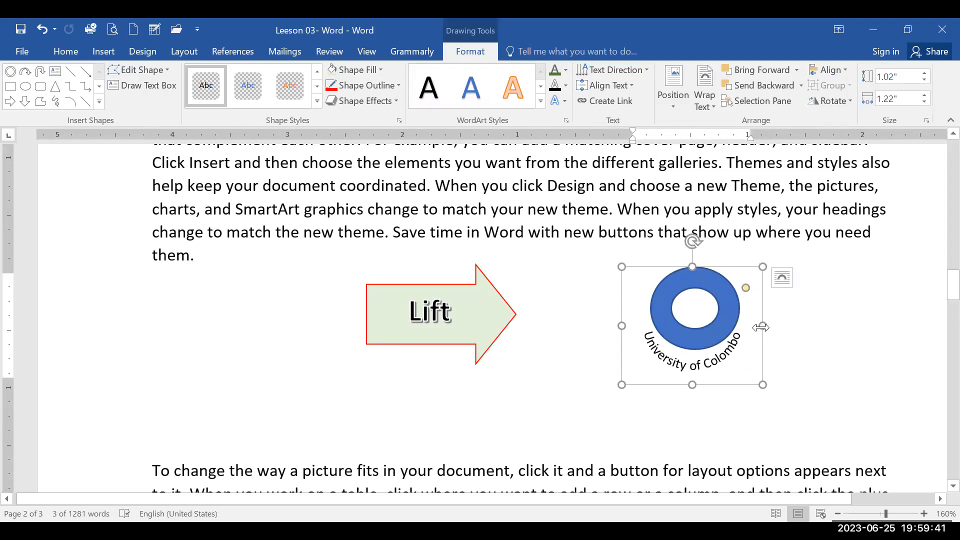
drag(763, 325, 781, 316)
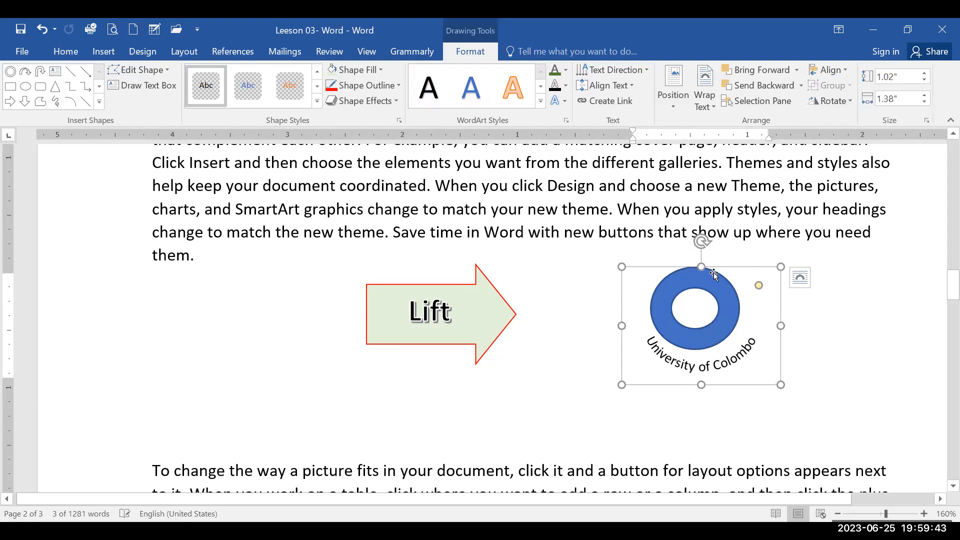
drag(718, 268, 709, 265)
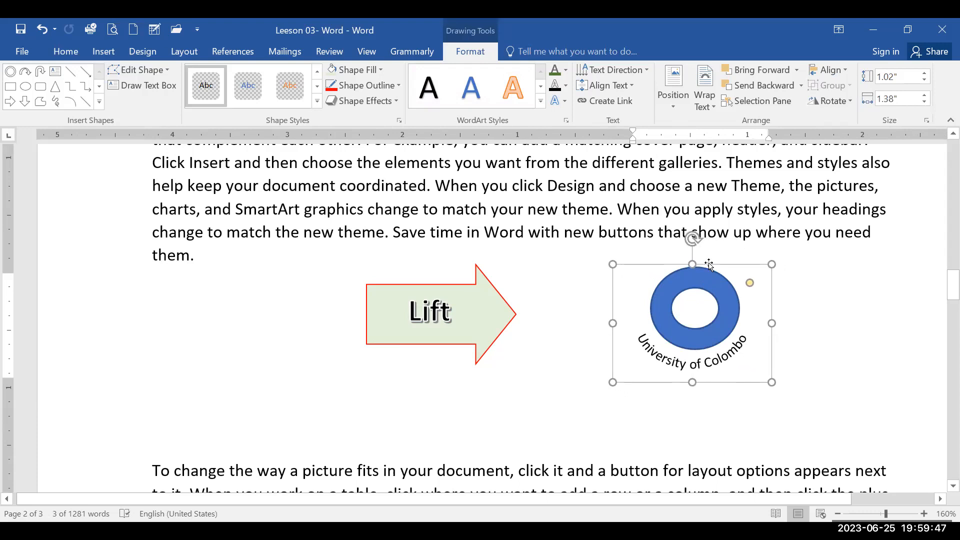
click(852, 327)
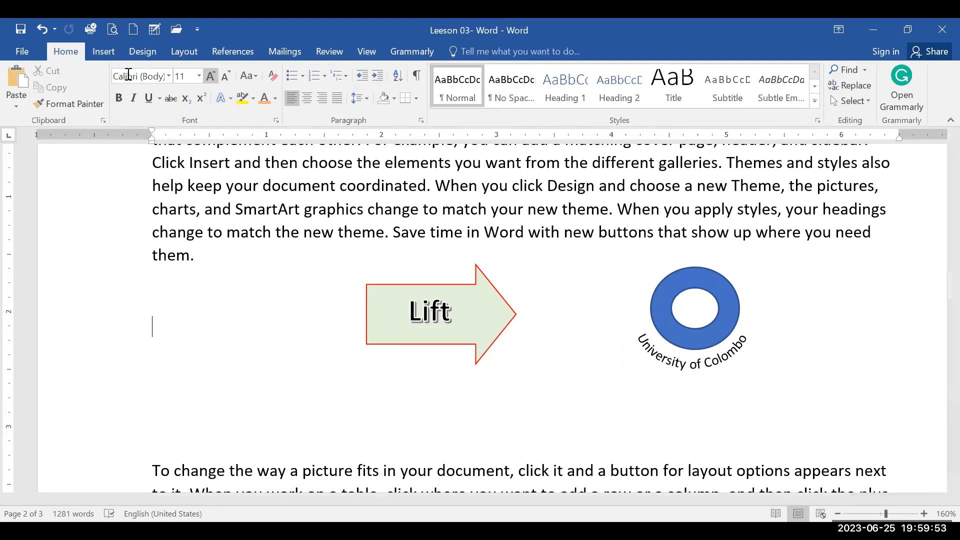
Insert a vertical scroll shape about 1.43" high by 1.34" wide in the space before the Lift arrow.
click(102, 57)
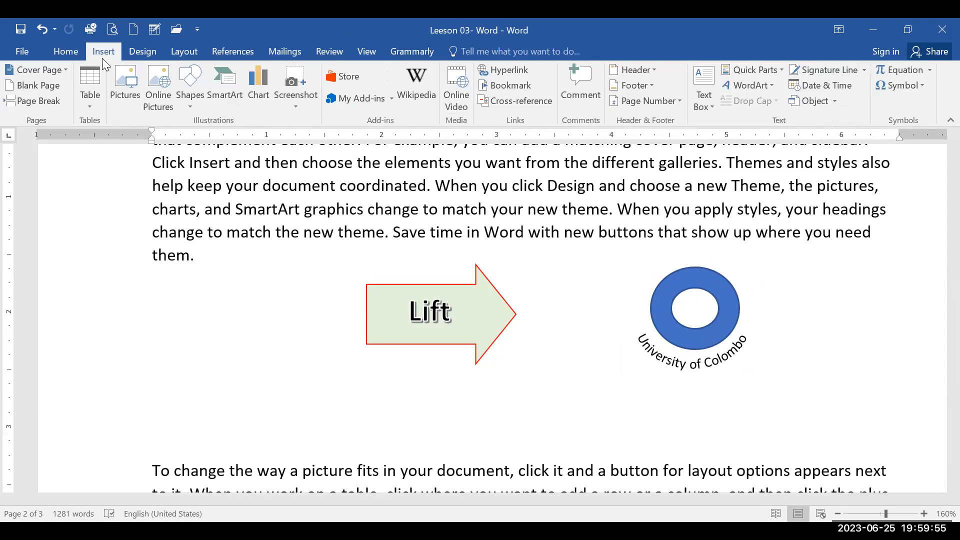
click(192, 100)
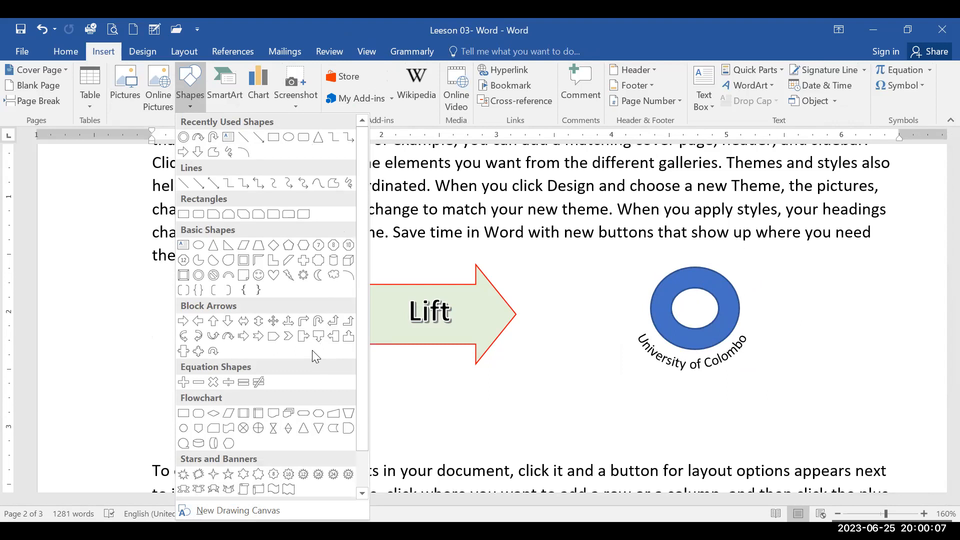
scroll(285, 388, down, 1)
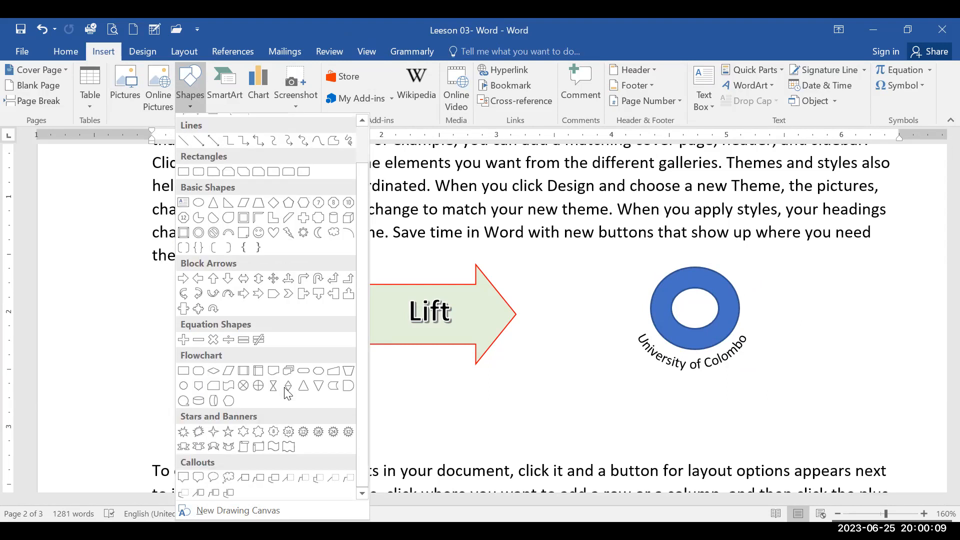
click(242, 447)
mouse_move(171, 293)
mouse_down()
mouse_move(242, 375)
mouse_move(320, 436)
mouse_up()
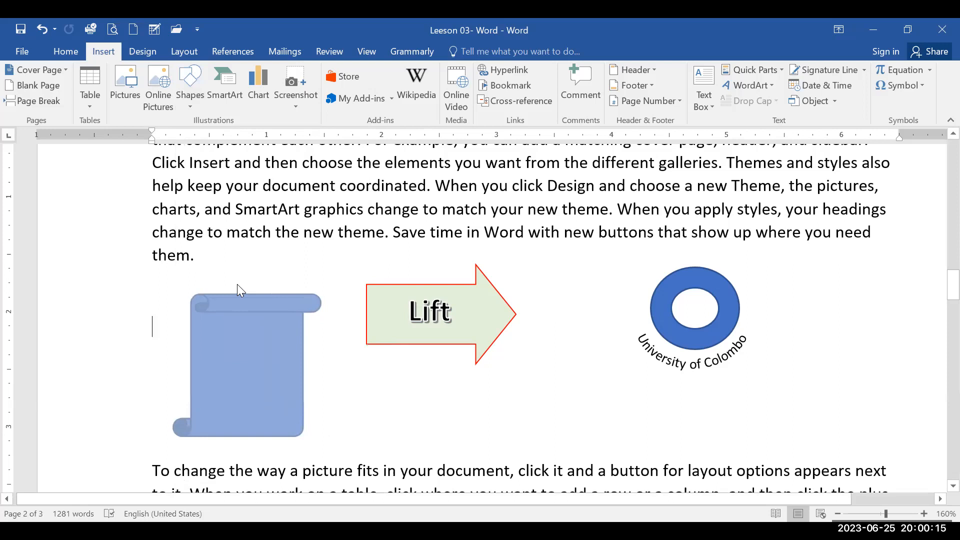
drag(170, 293, 166, 271)
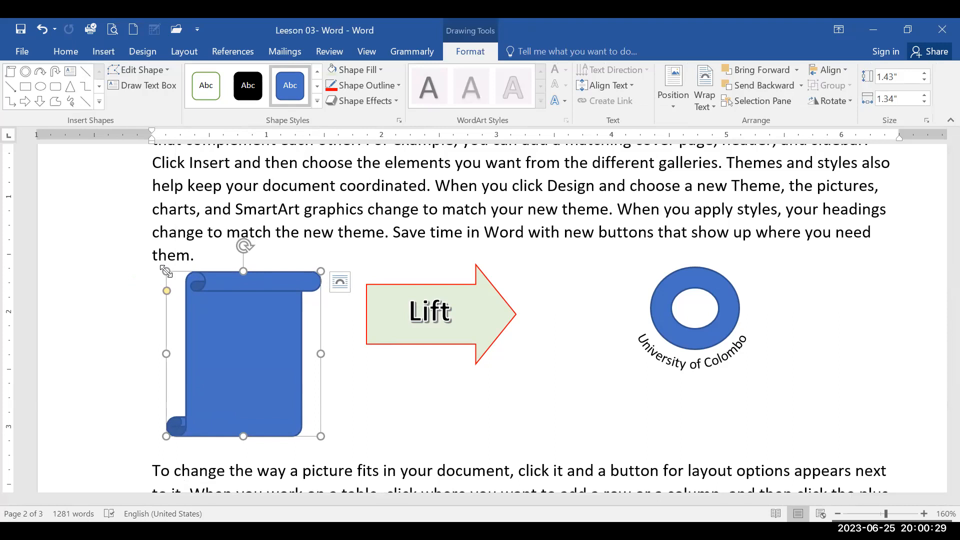
Add the text lines "Sddfd", "Dsf", "D" and "Fds" inside the scroll shape, and deselect it.
right_click(229, 328)
click(316, 133)
text(sddfd)
key(Return)
text(dsf)
key(Return)
text(d)
key(Return)
text(fds)
key(Return)
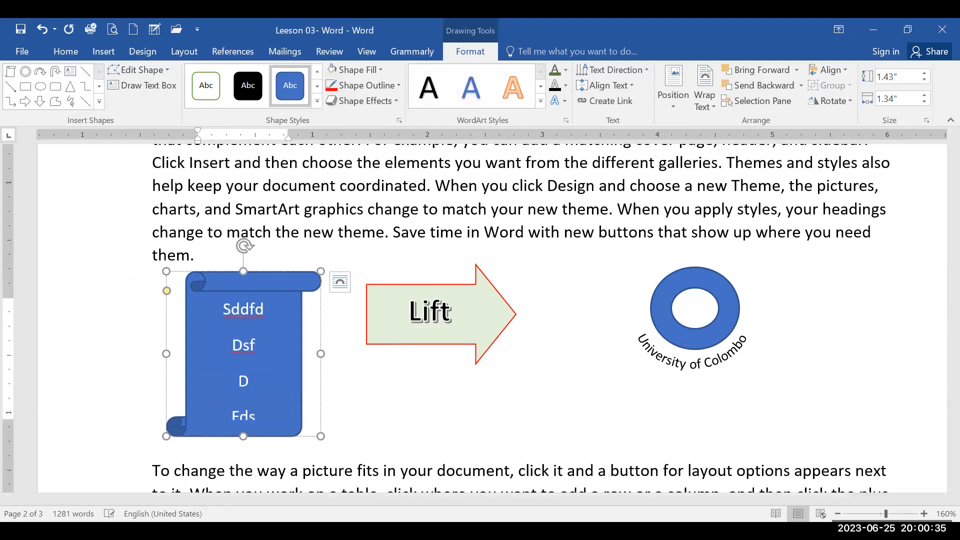
click(550, 353)
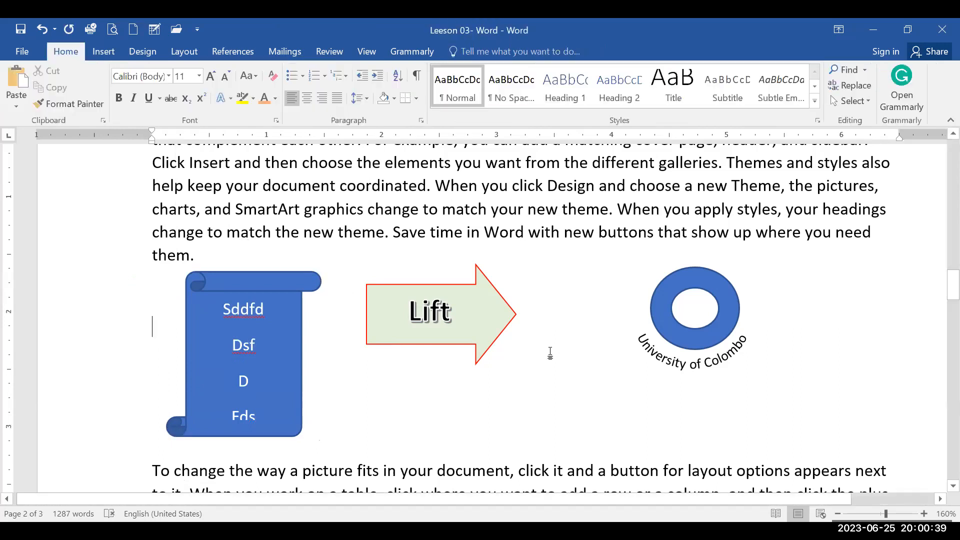
Add four blank paragraphs below the row of shapes, before the "To change the way a picture fits" paragraph.
click(447, 437)
key(Return)
key(Return)
key(Return)
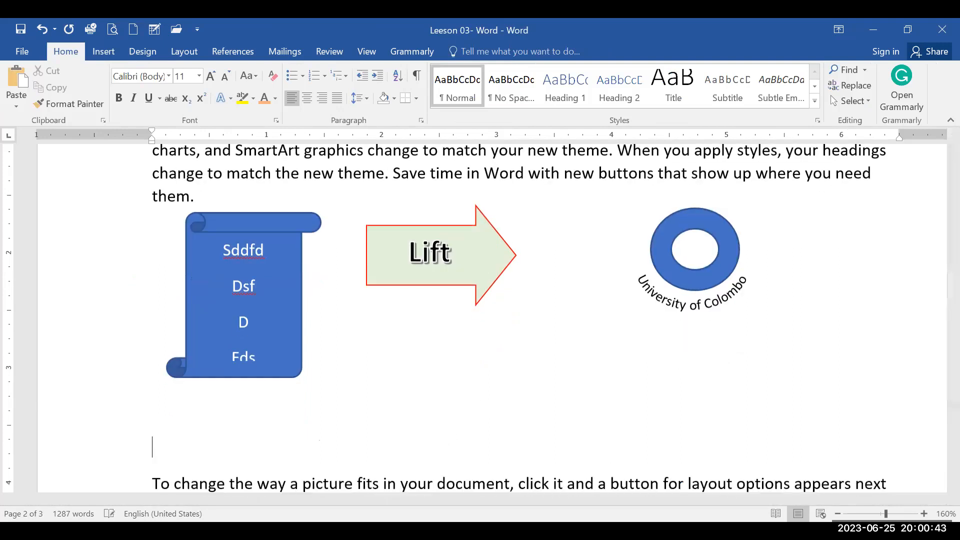
key(Return)
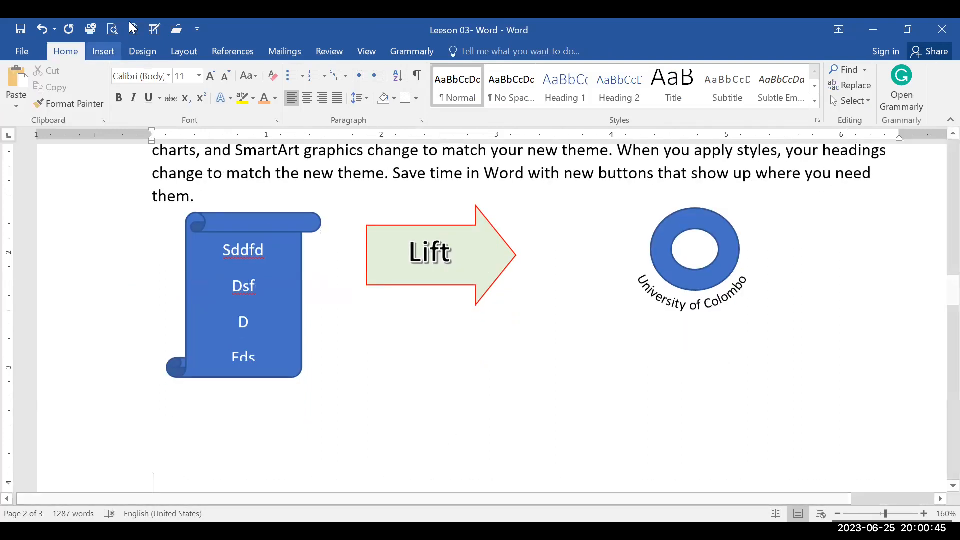
Insert a smiley face shape about 0.87" high by 0.89" wide below the Lift arrow.
click(100, 53)
click(192, 95)
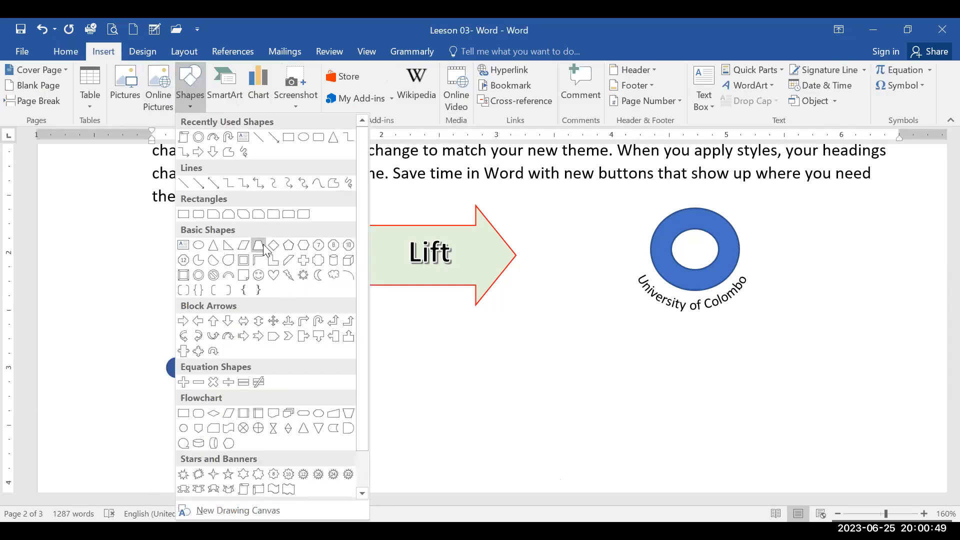
click(259, 275)
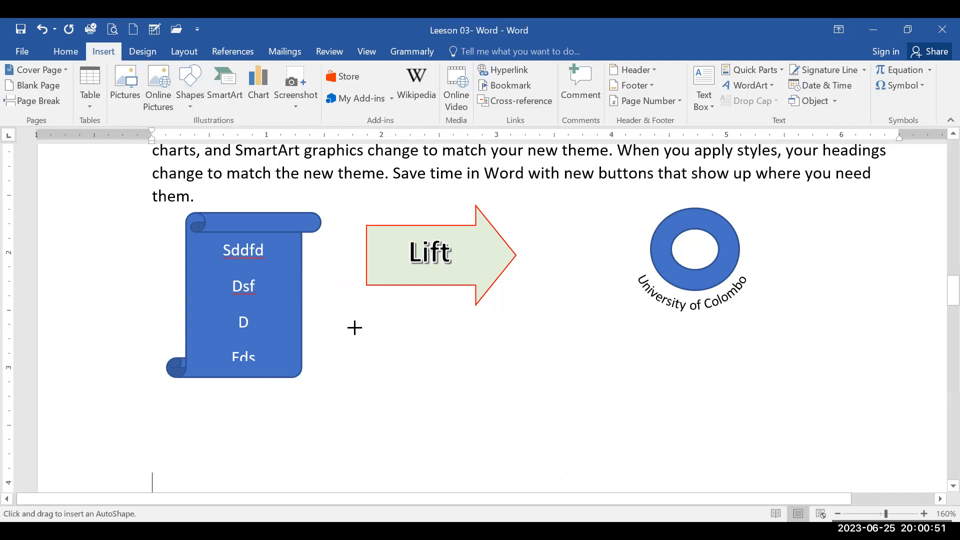
mouse_move(401, 376)
mouse_down()
mouse_move(446, 429)
mouse_move(456, 427)
mouse_up()
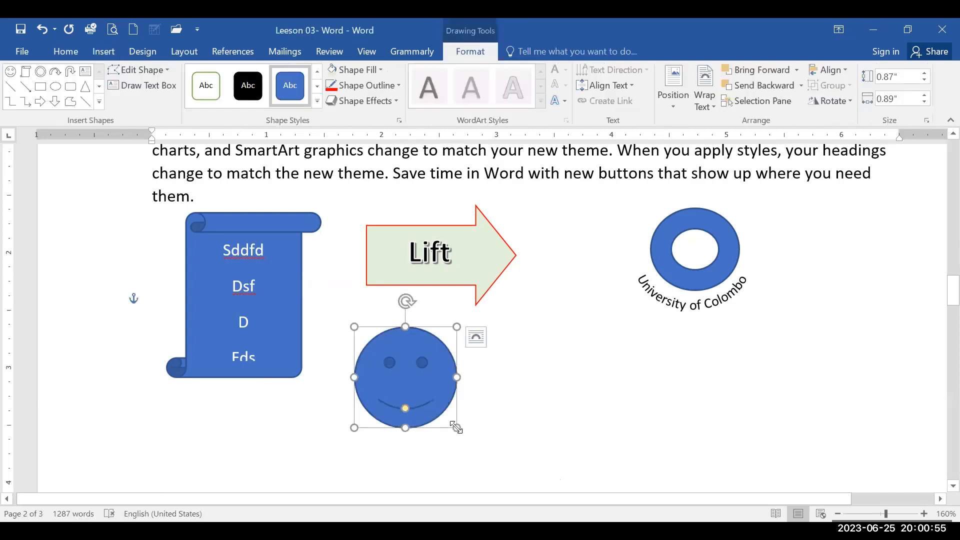
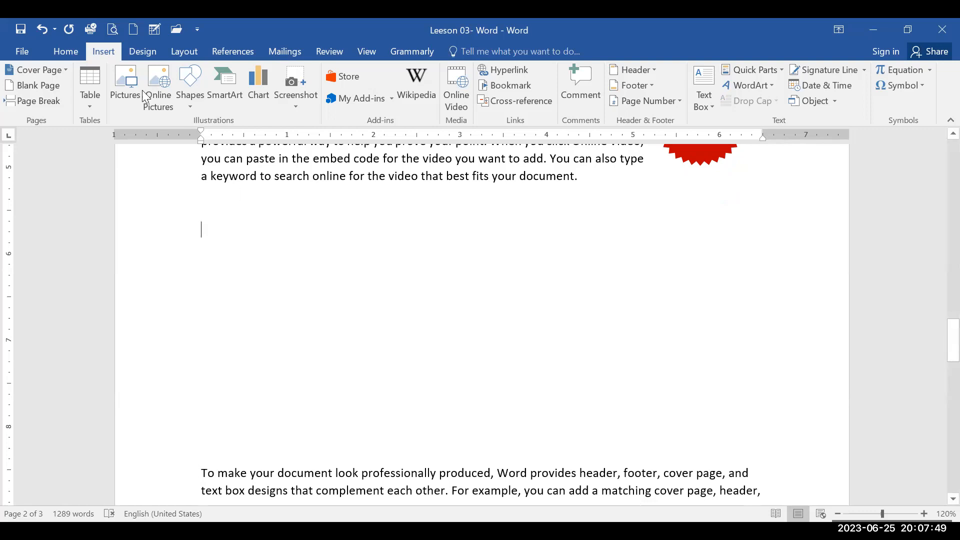
Browse the SmartArt graphic gallery, previewing List layouts such as Horizontal Bullet List, Vertical Curved List, Trapezoid List and Vertical Block List.
click(233, 100)
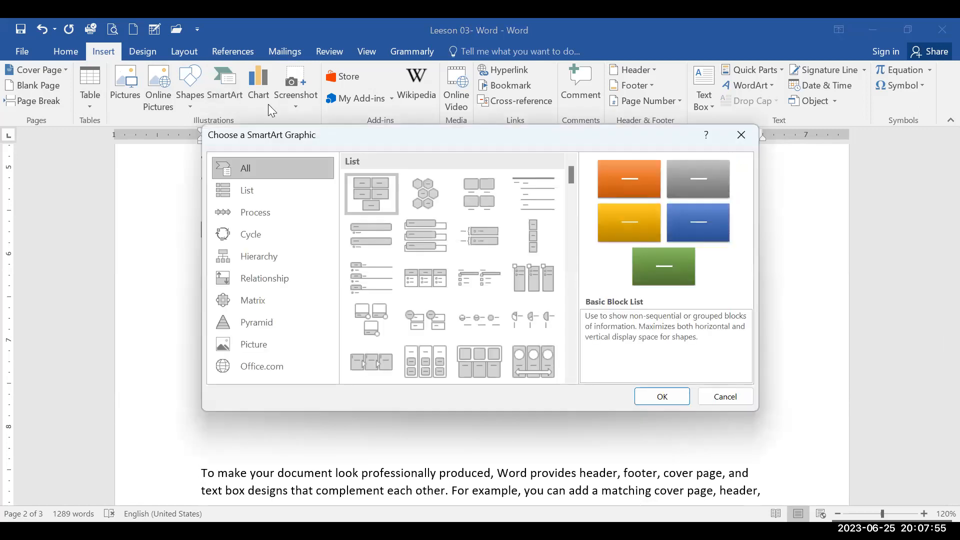
click(431, 284)
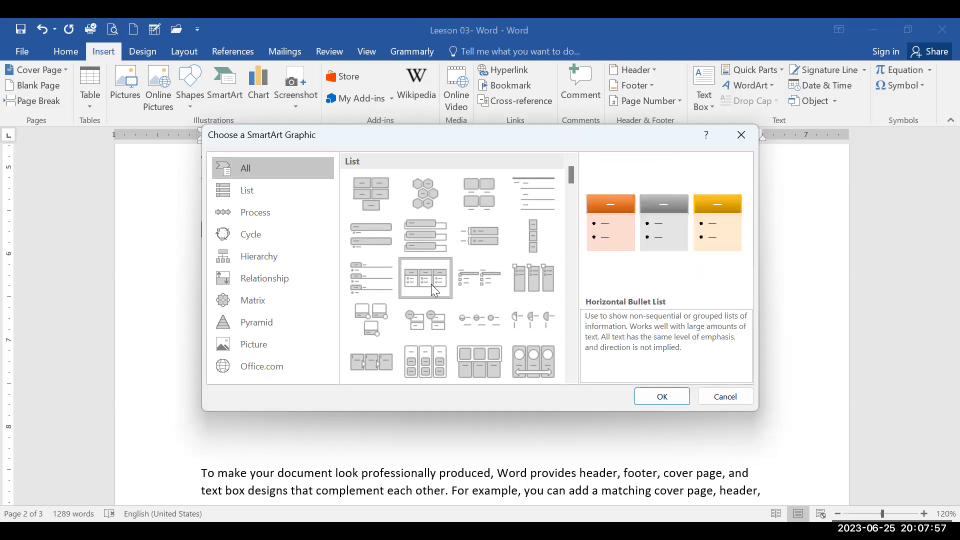
key(Down)
key(Down)
key(Down)
key(Down)
key(Up)
key(Up)
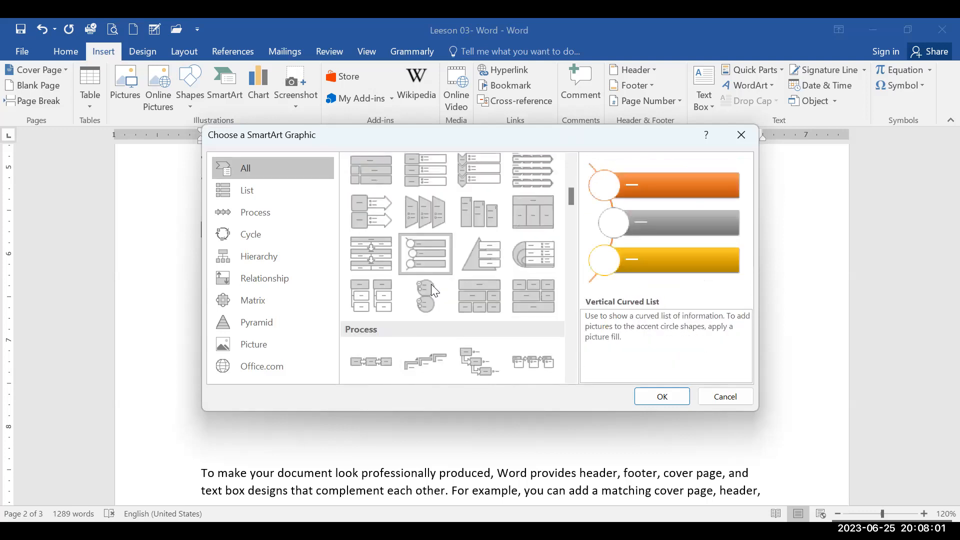
key(Up)
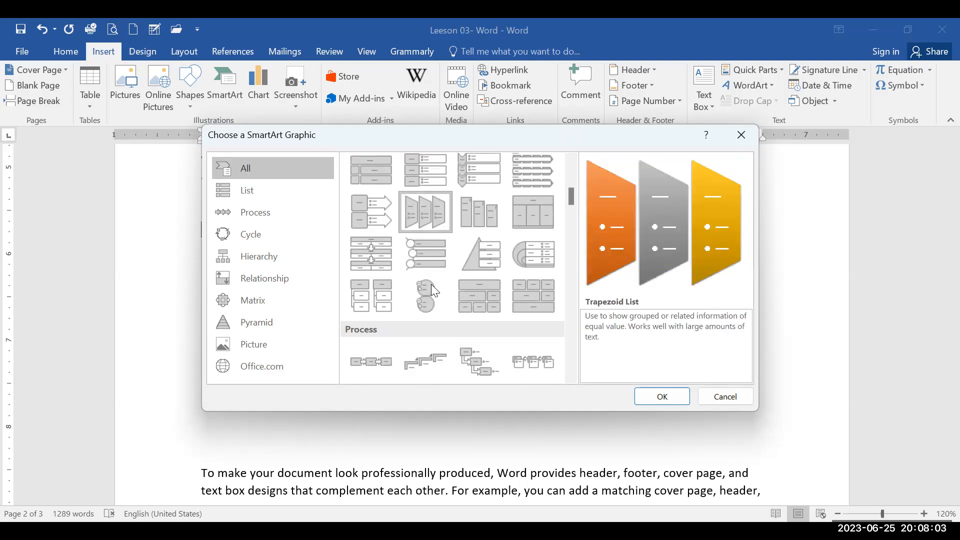
key(Up)
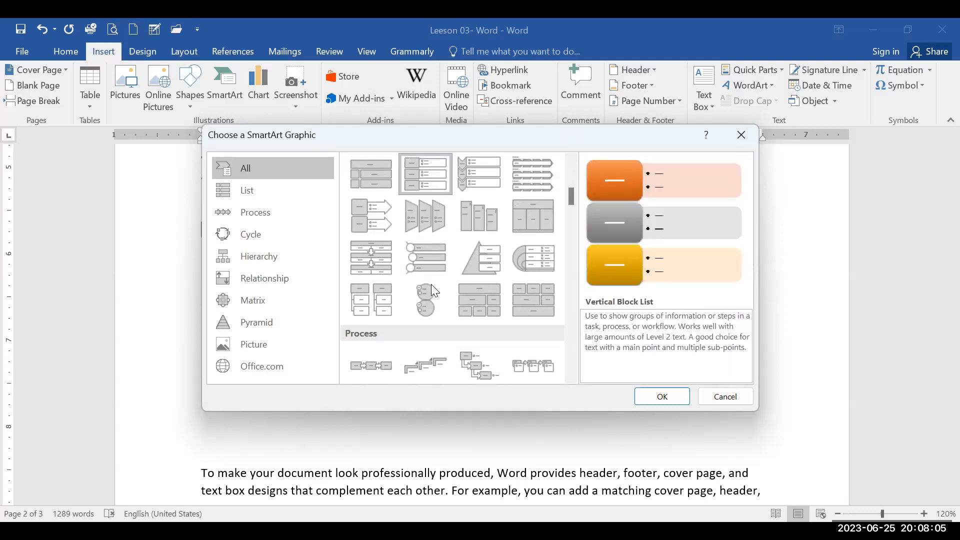
key(Up)
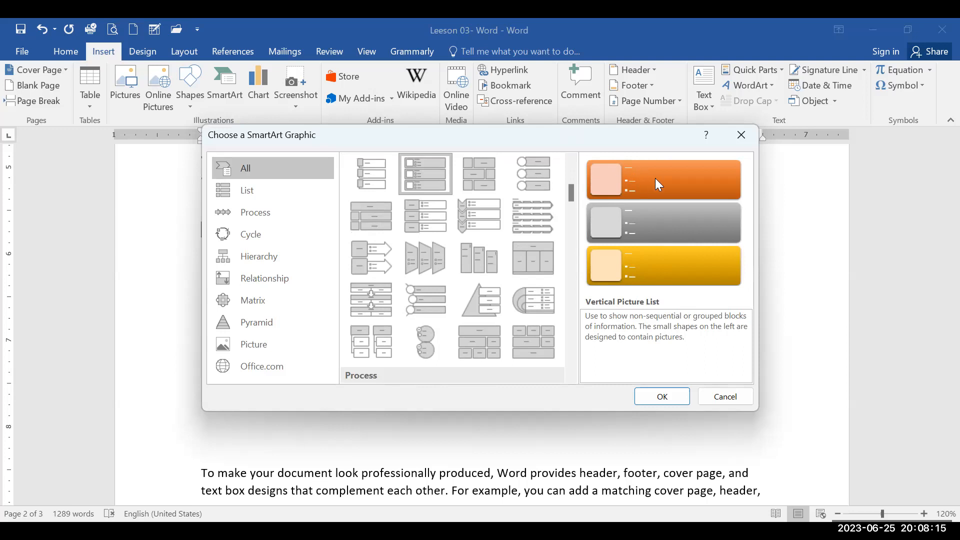
key(Up)
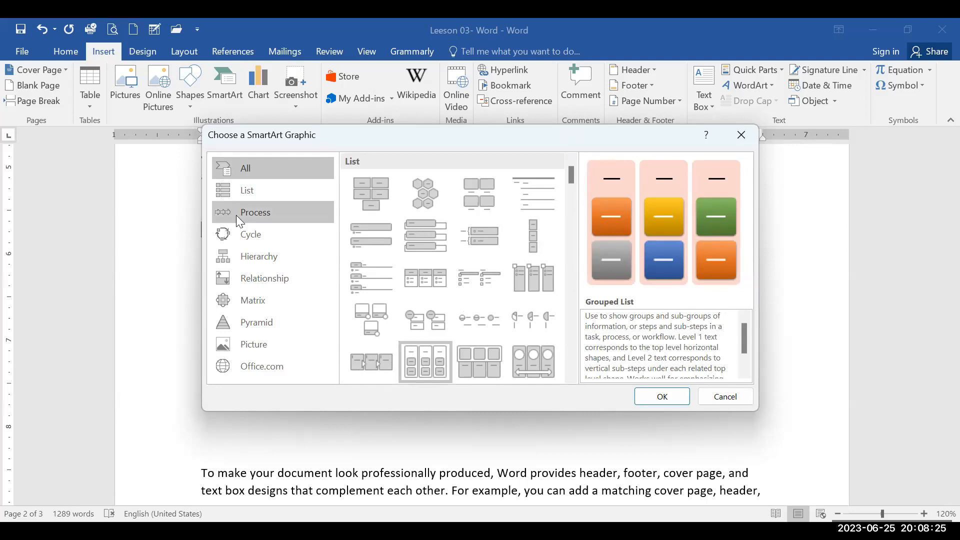
Insert a Basic Process SmartArt graphic from the Process category at the blank paragraph.
click(253, 219)
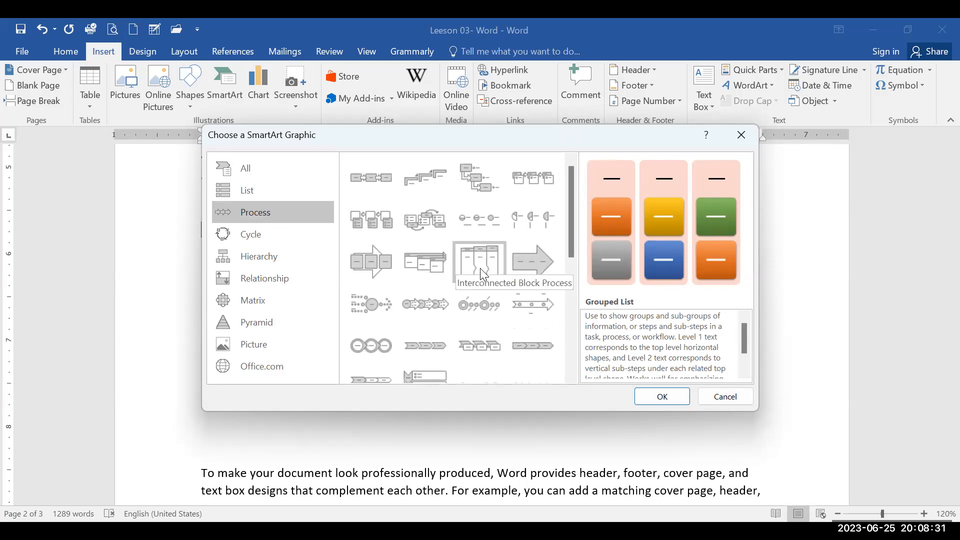
click(363, 177)
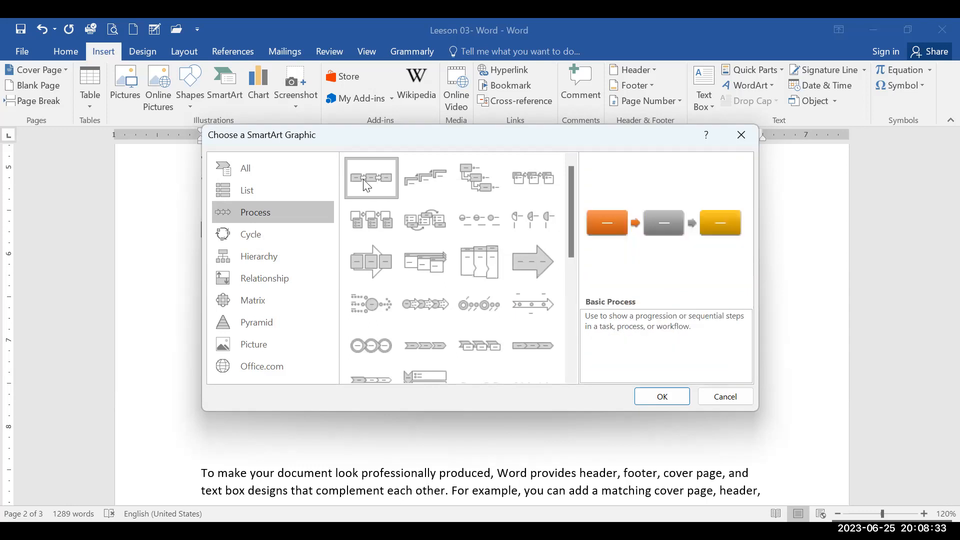
click(665, 395)
scroll(520, 356, down, 3)
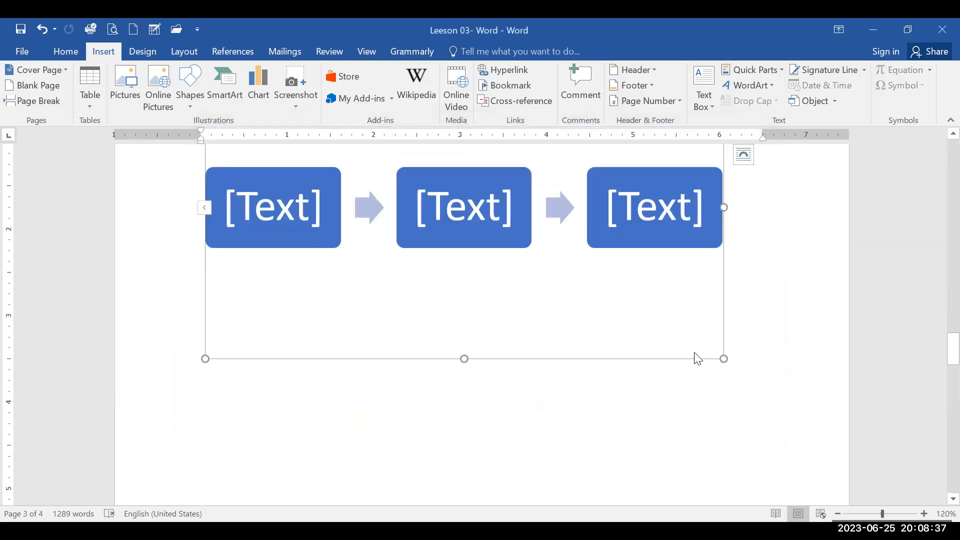
Resize the Basic Process graphic to about 4.9" wide by 1" high.
drag(723, 359, 625, 254)
scroll(515, 214, up, 1)
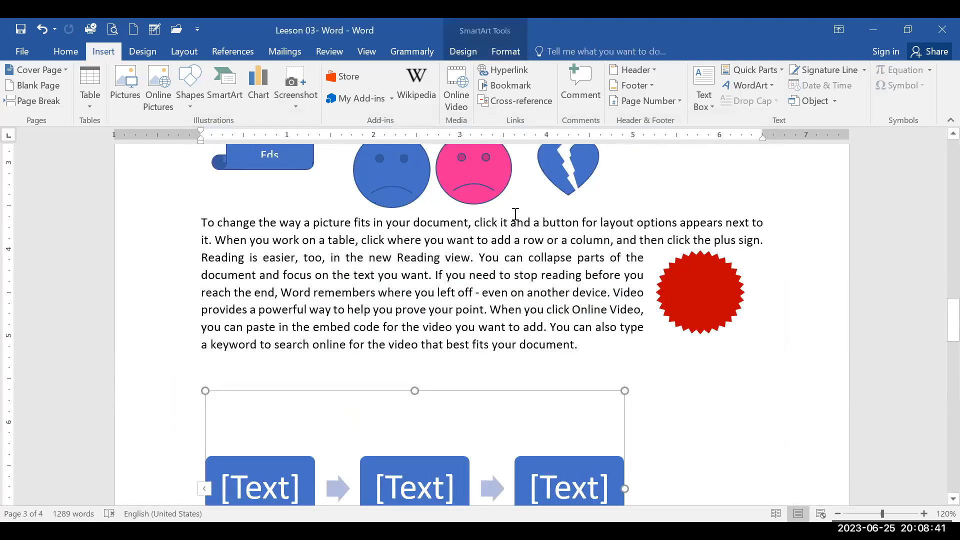
scroll(400, 373, down, 1)
scroll(400, 380, down, 1)
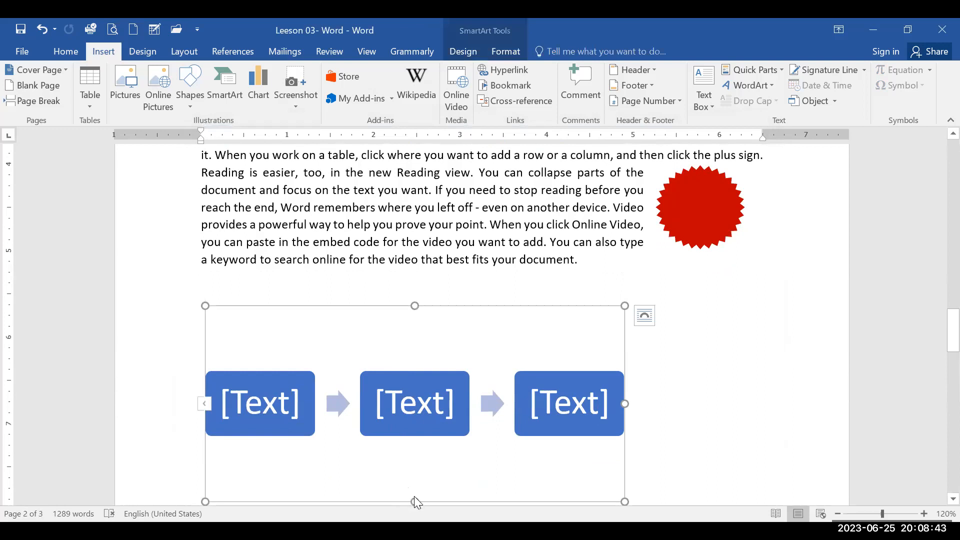
drag(414, 502, 409, 392)
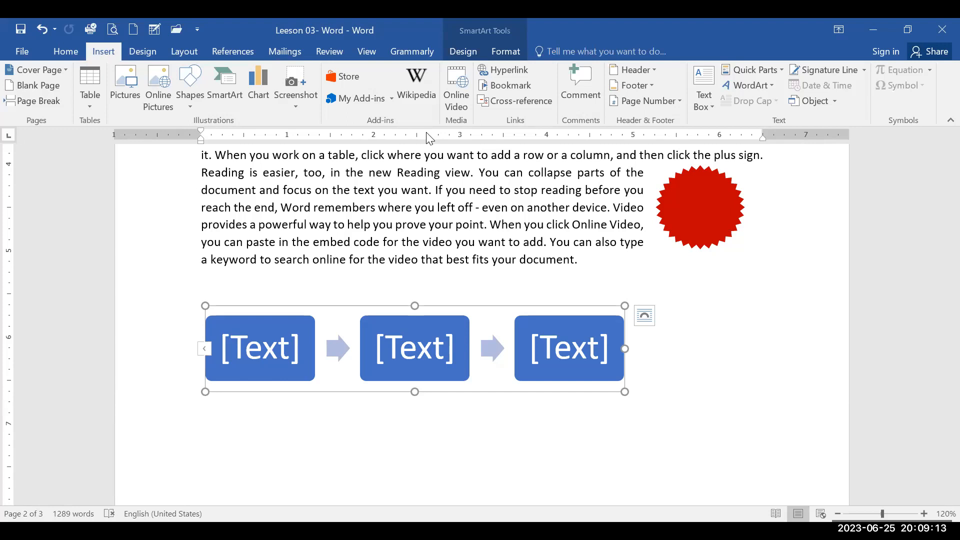
Add three shapes after the second box of the process graphic.
click(477, 52)
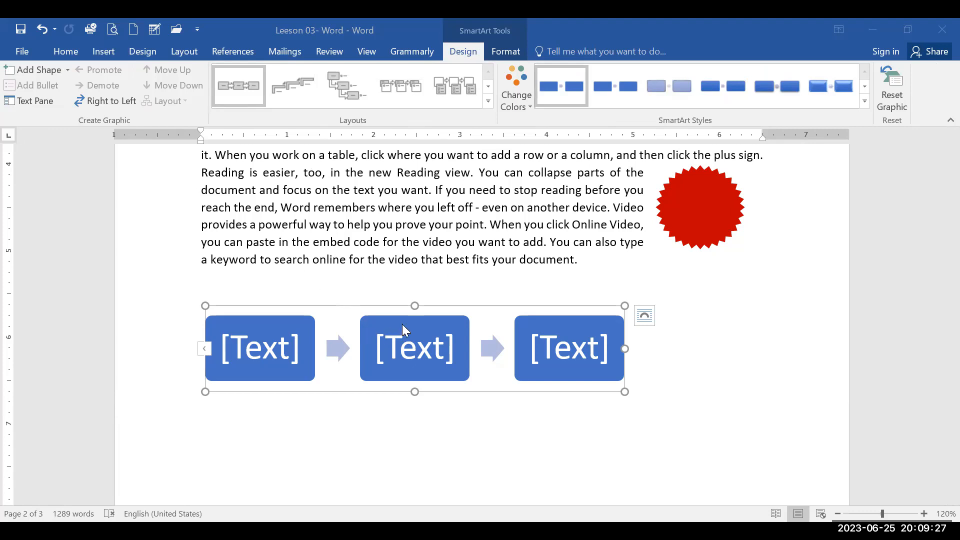
click(547, 328)
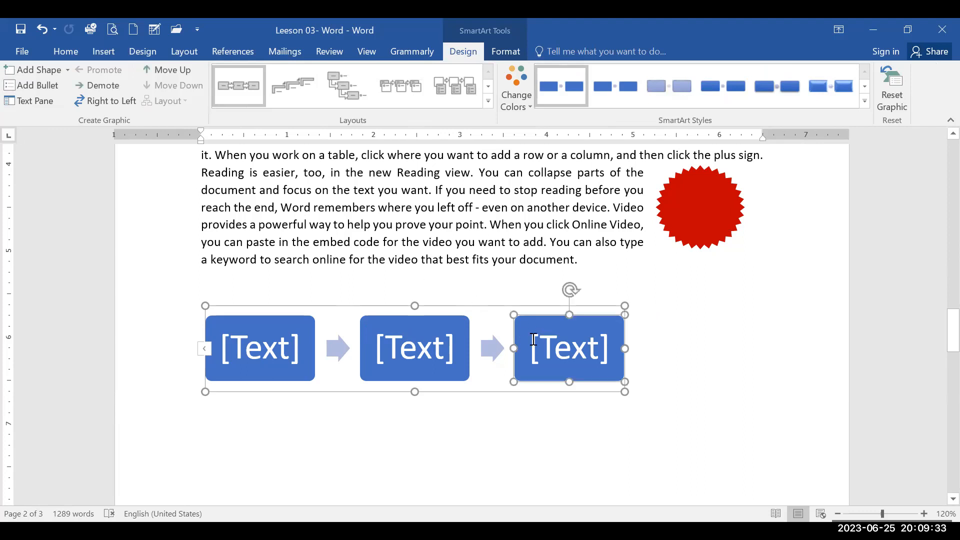
click(433, 320)
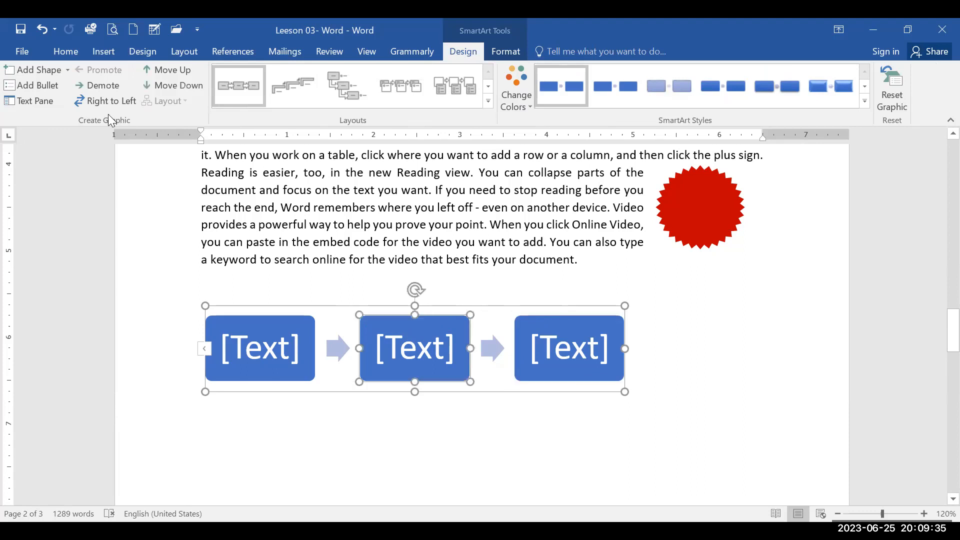
click(36, 70)
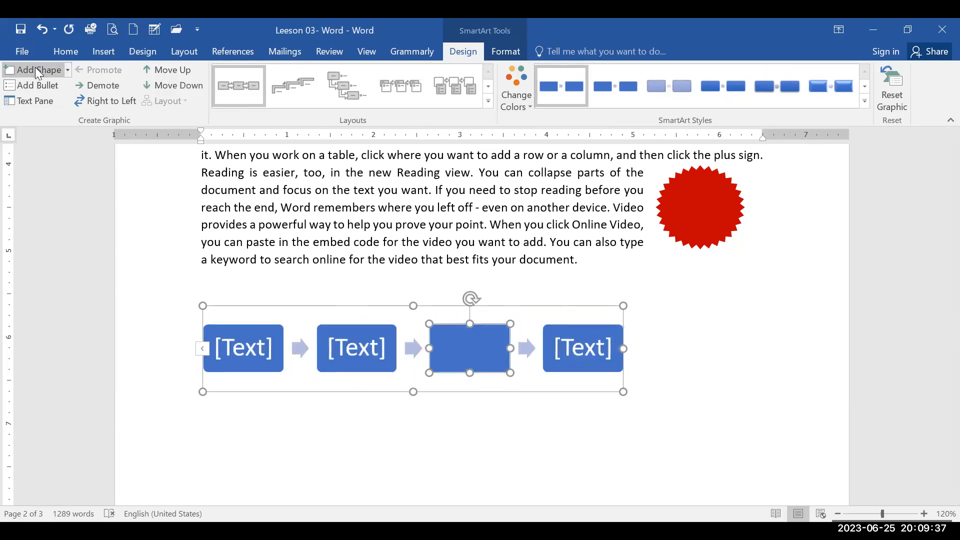
click(36, 70)
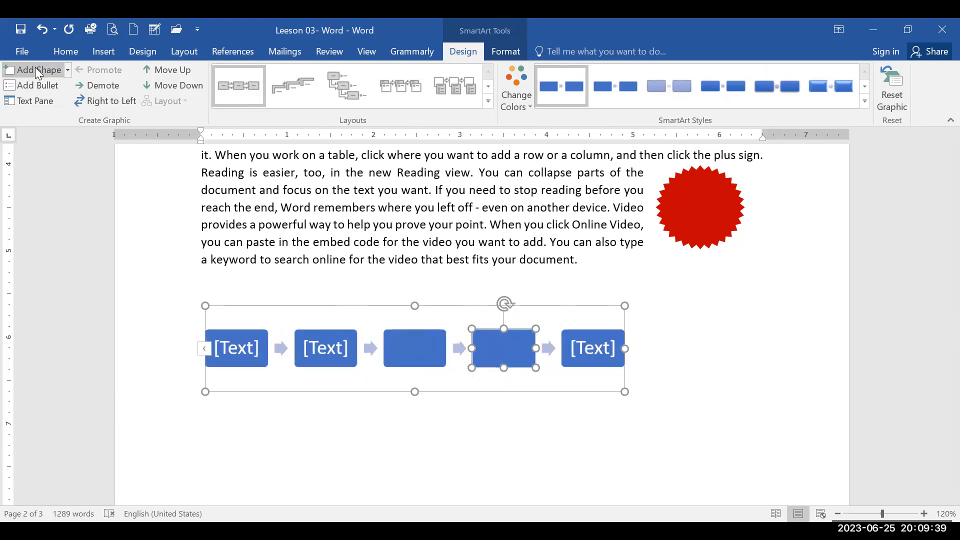
click(36, 70)
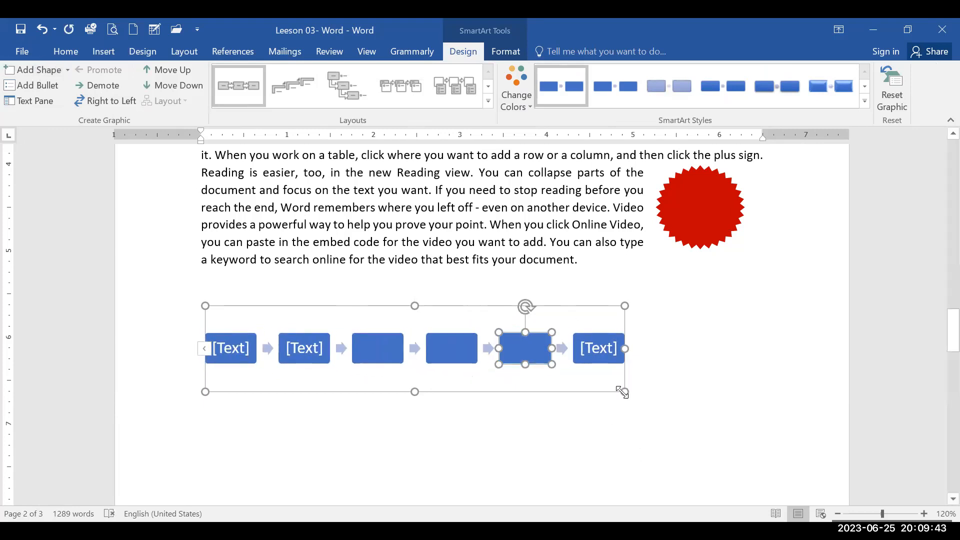
Widen the process graphic to about 6.3" and delete two of its three blank boxes.
drag(623, 391, 748, 392)
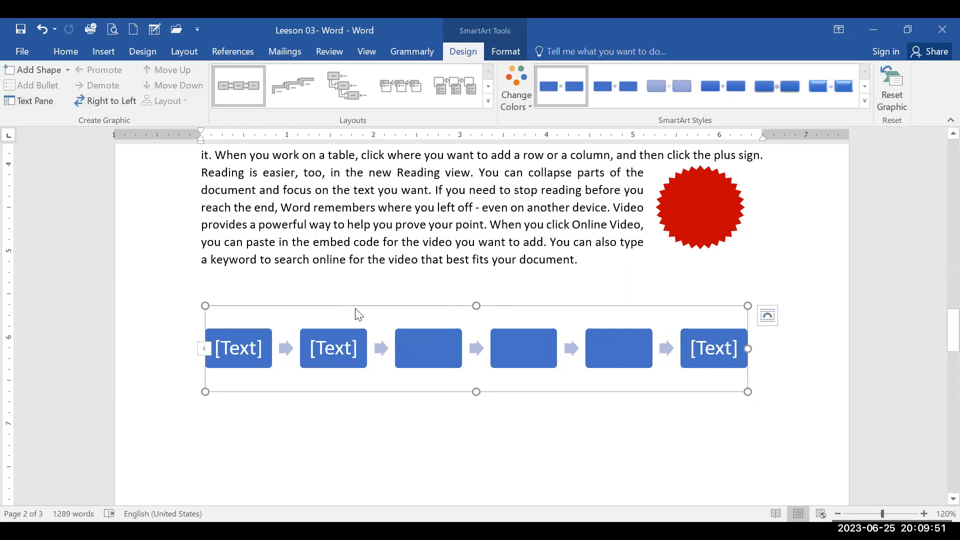
click(412, 343)
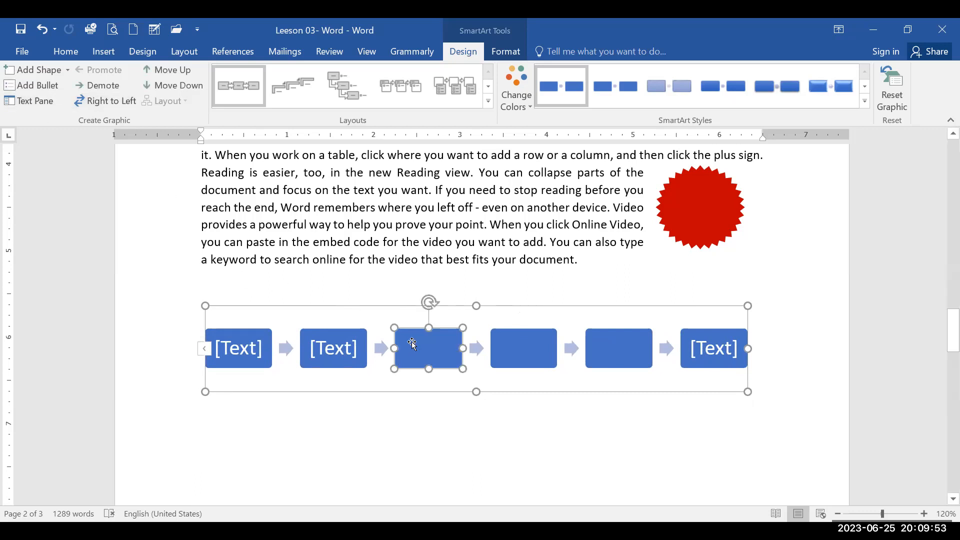
key(Delete)
key(Delete)
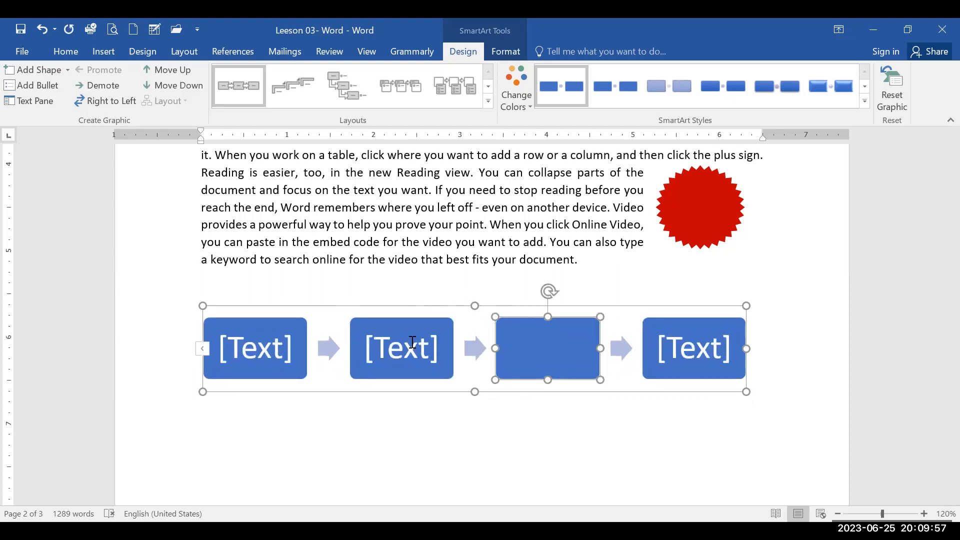
Label the first two boxes of the process graphic "Stage 1" and "Stage 2".
click(385, 348)
click(265, 352)
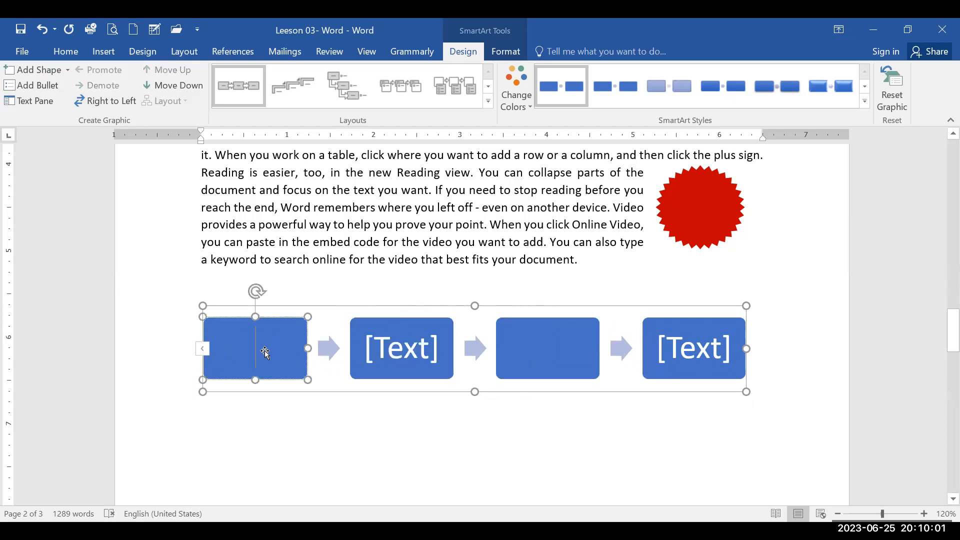
text(Stage)
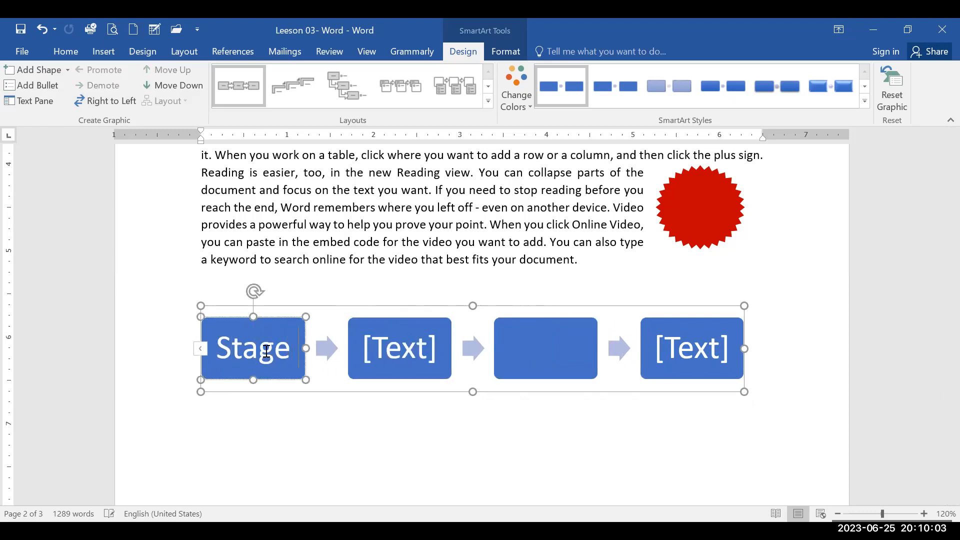
text( 1)
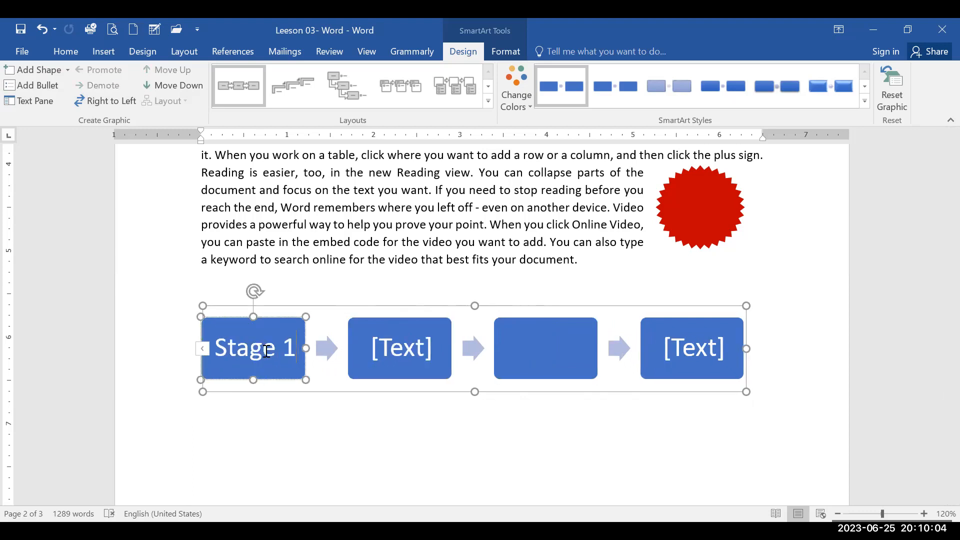
click(389, 357)
text(Stage )
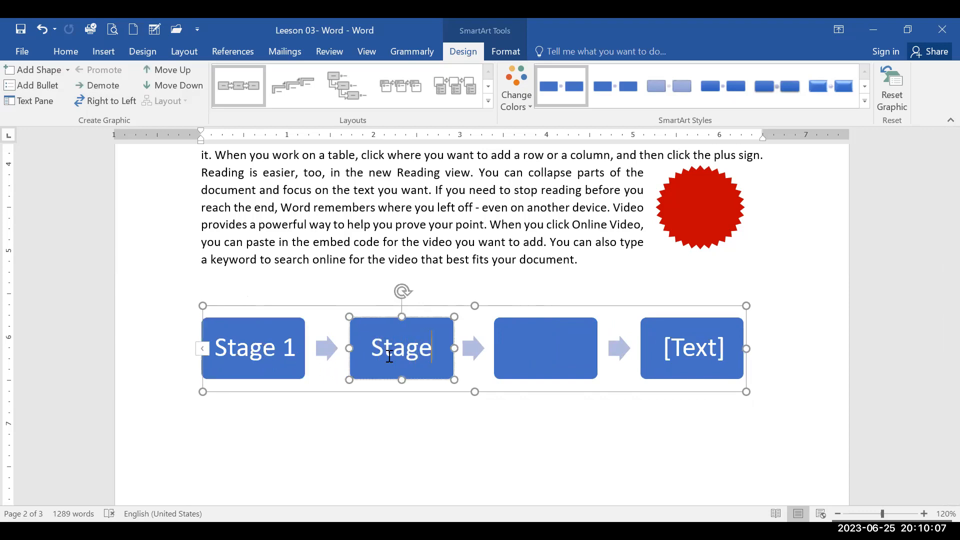
text(2)
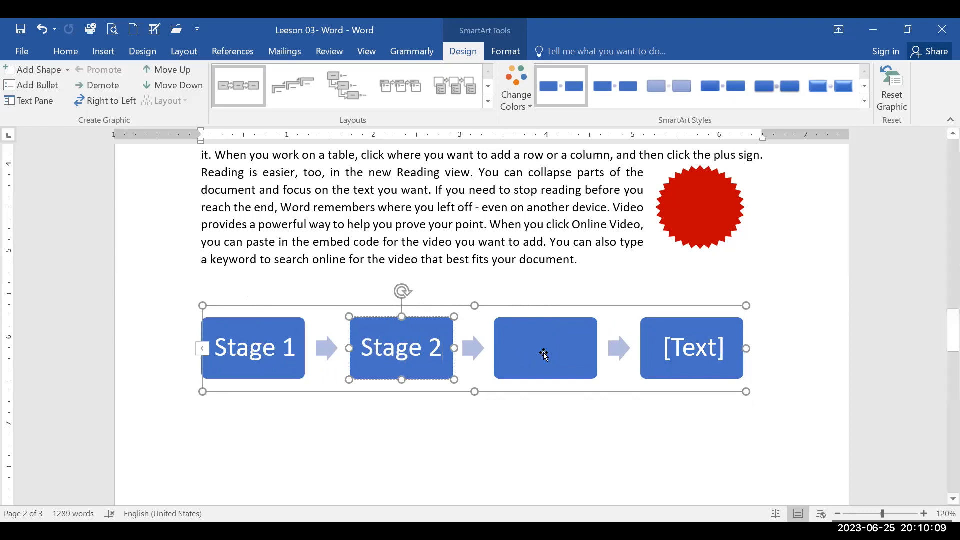
Label the last box "Final Stage" and the blank third box "Satge 3".
click(669, 348)
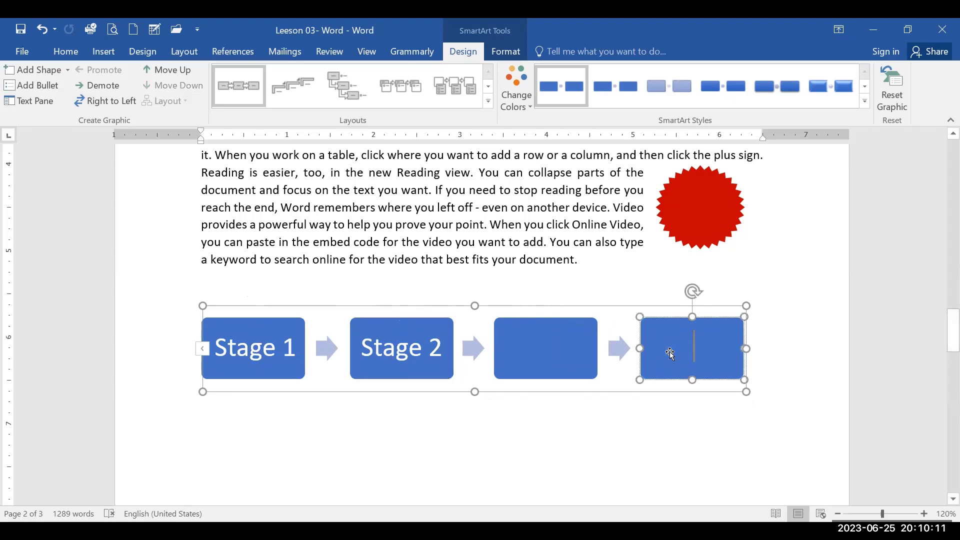
text(Final )
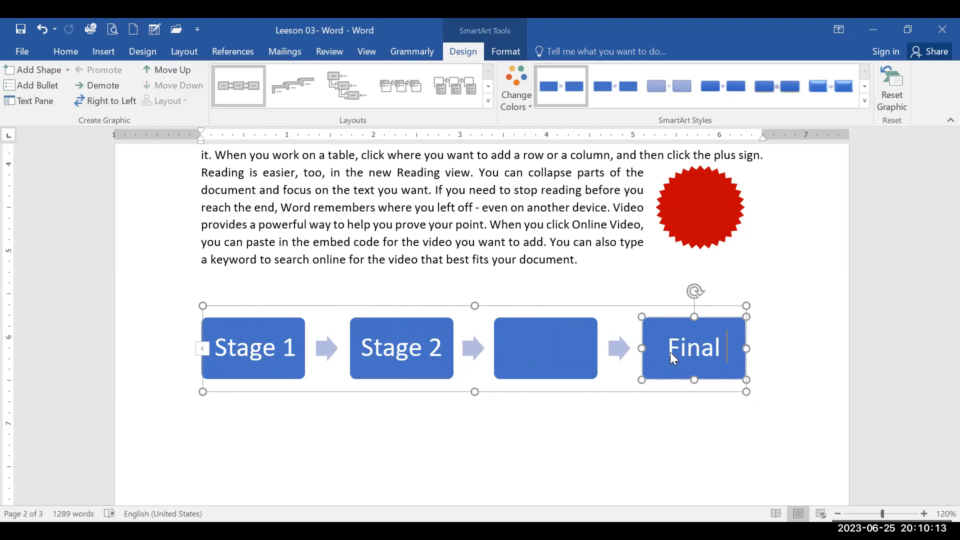
text(Stage)
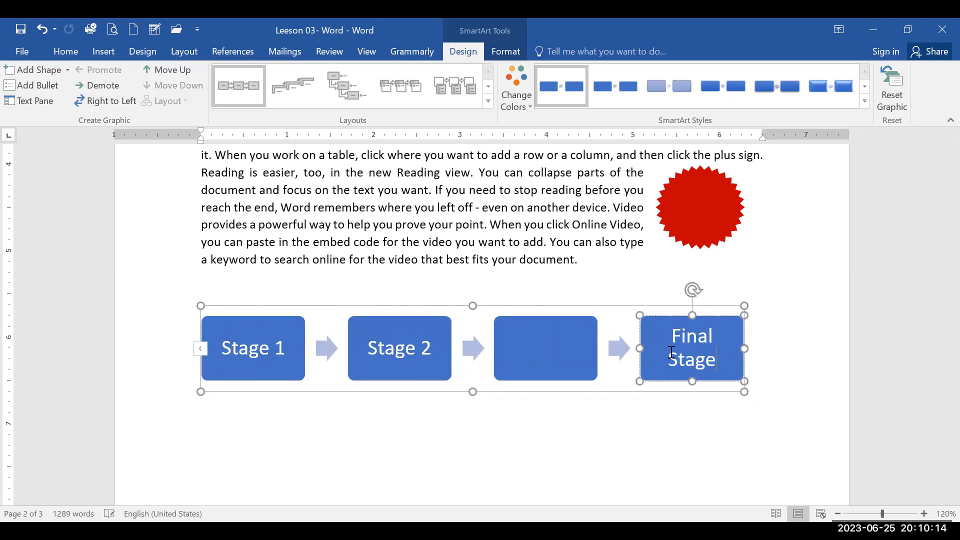
click(572, 344)
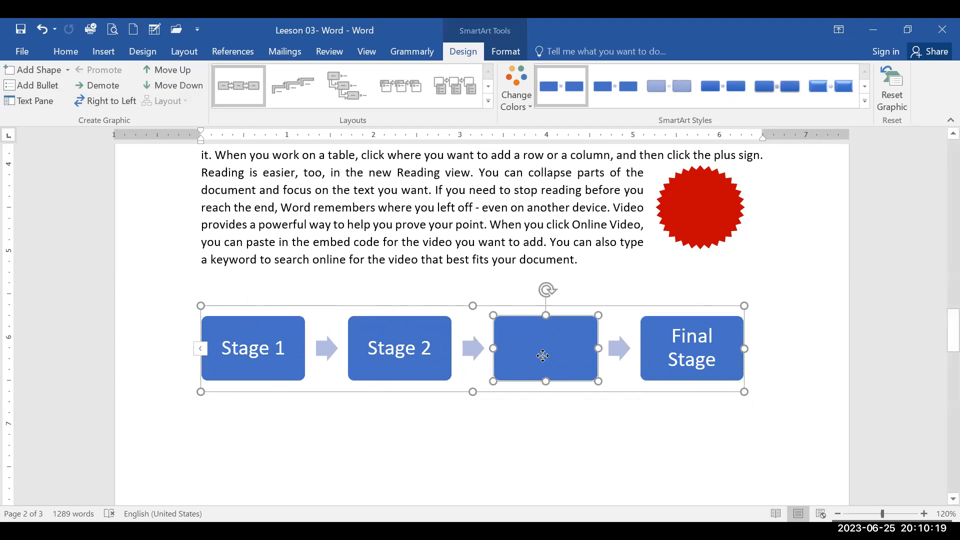
right_click(543, 355)
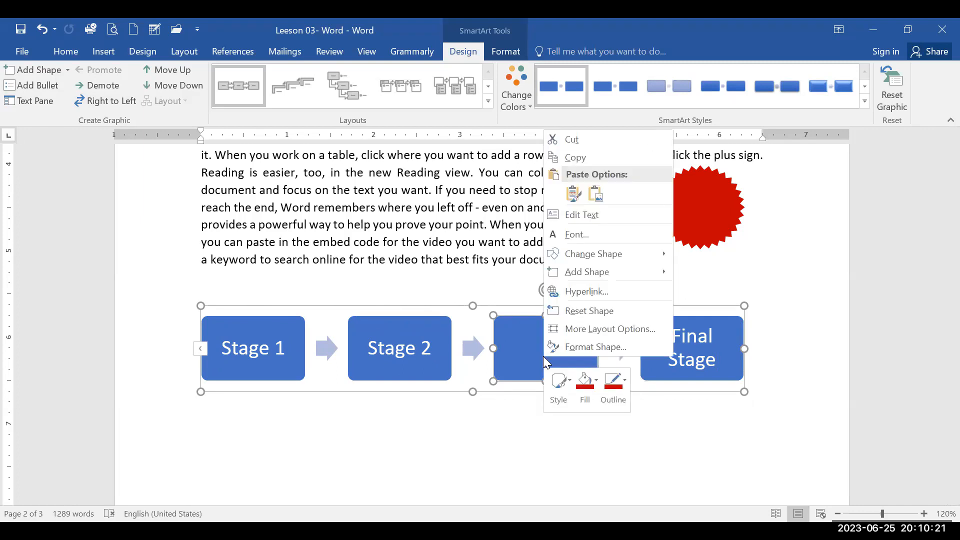
click(569, 212)
text(S)
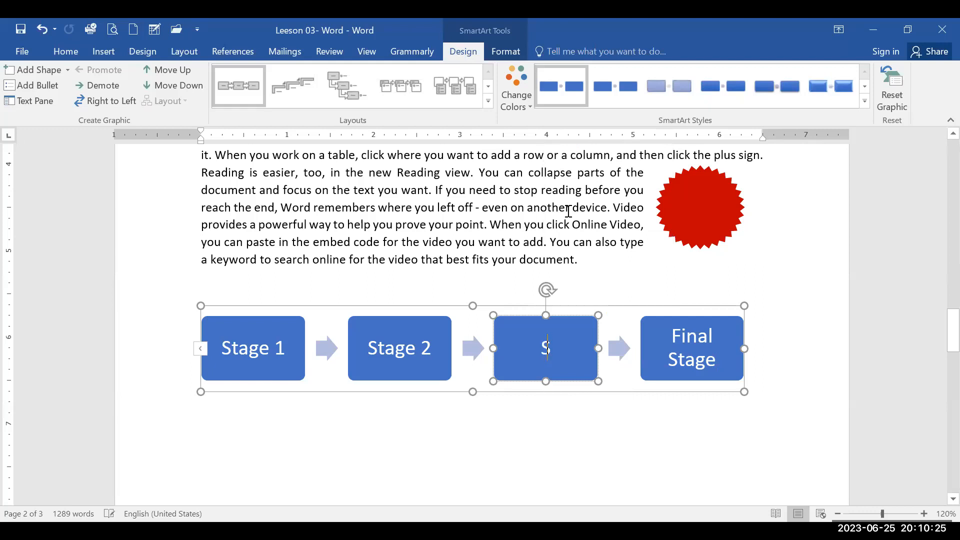
text(atge 3)
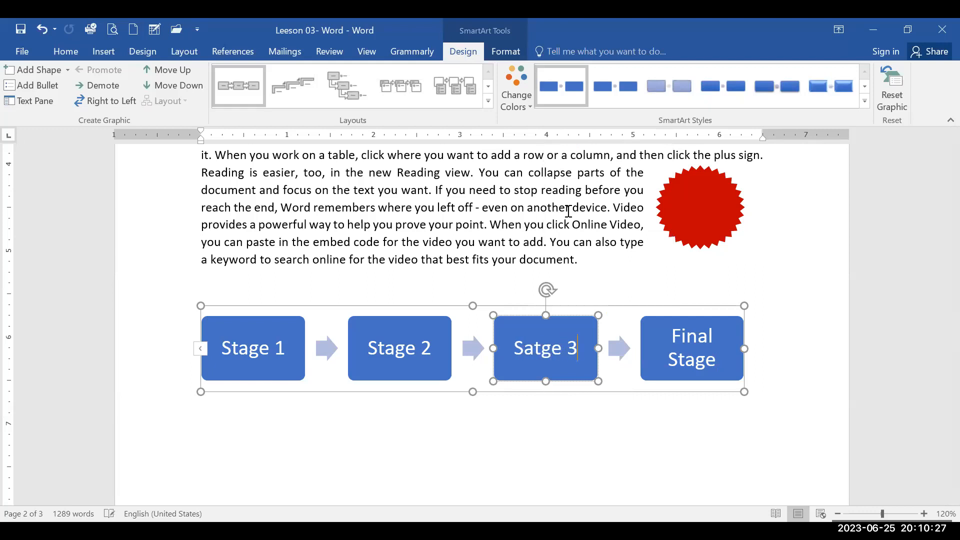
click(565, 220)
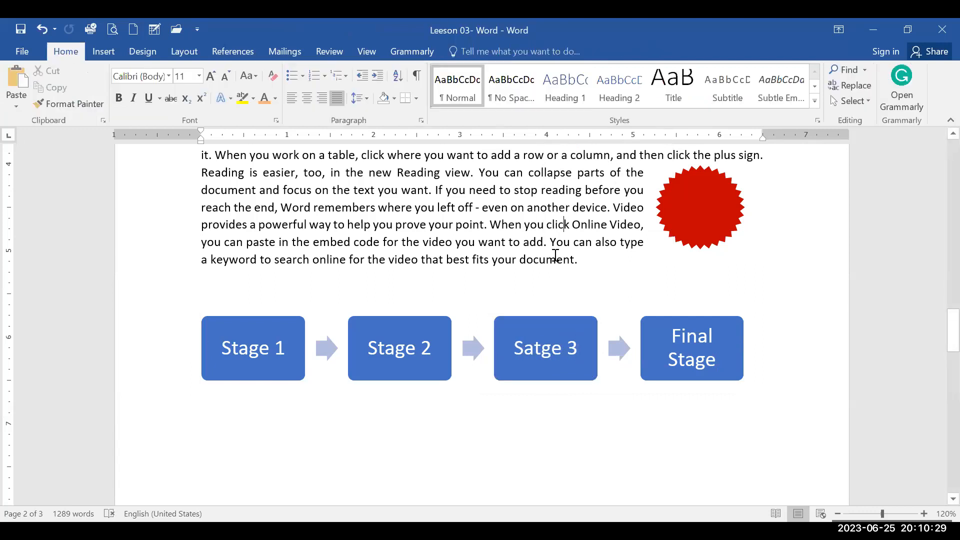
Add four blank paragraphs below the process graphic and place the insertion point on the blank line just beneath it.
click(473, 445)
scroll(473, 446, down, 5)
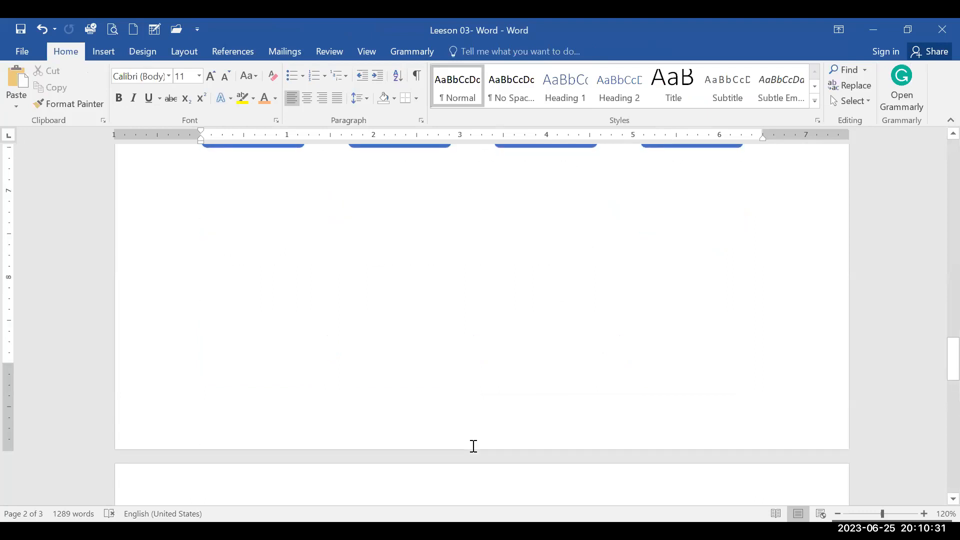
scroll(473, 445, up, 3)
key(Return)
key(Return)
key(Return)
key(Return)
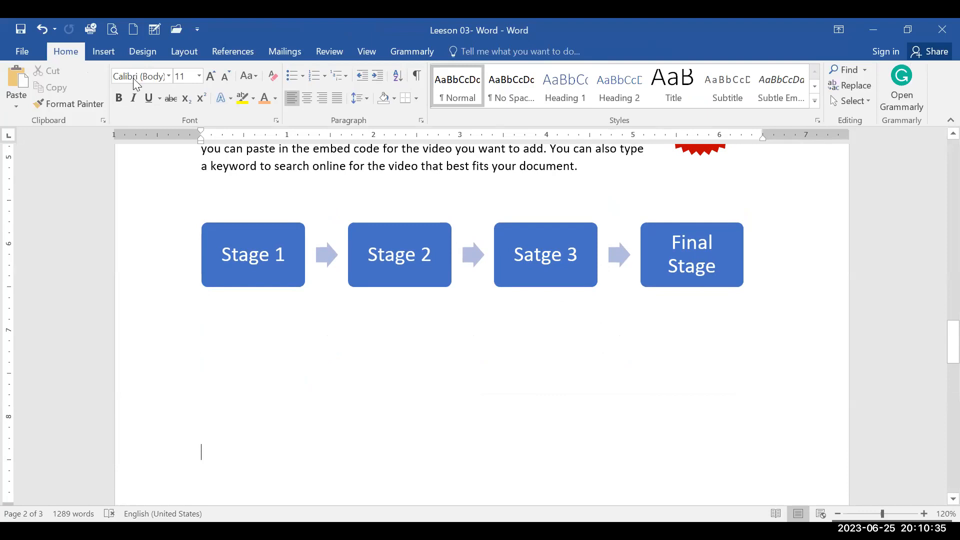
click(112, 47)
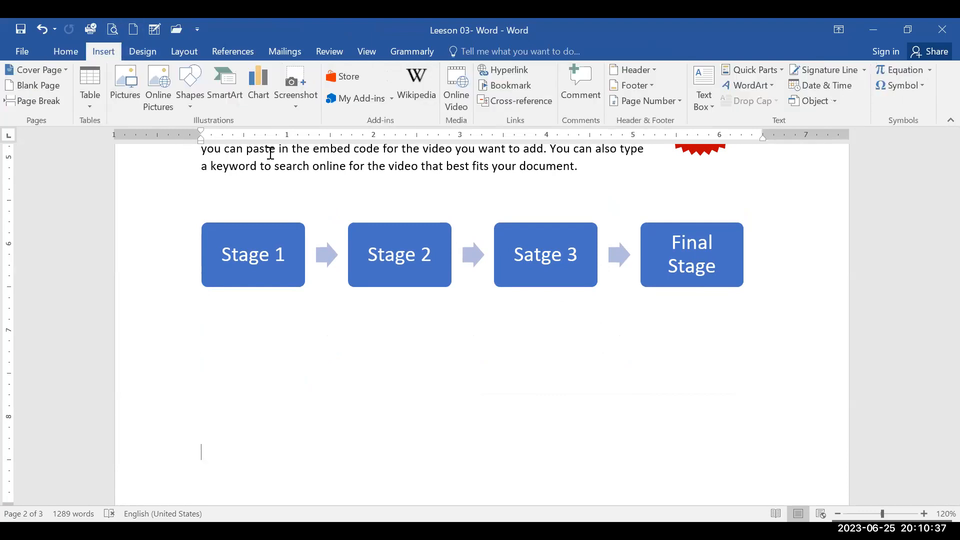
scroll(299, 277, down, 3)
click(248, 257)
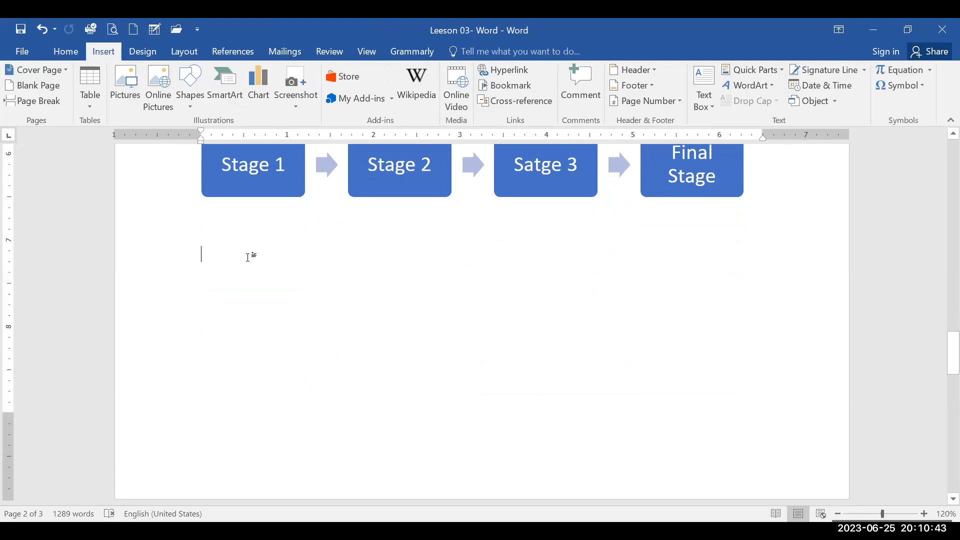
text(VC)
key(Return)
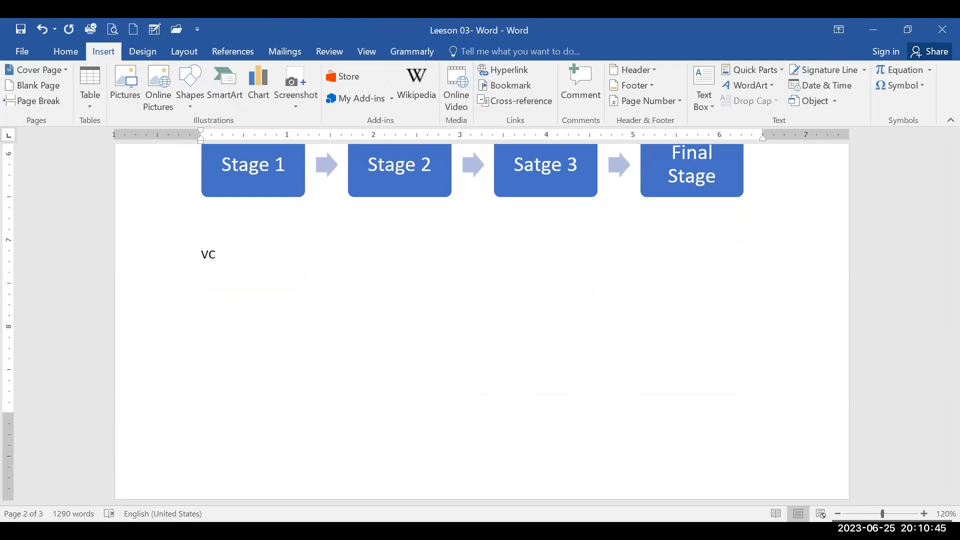
key(BackSpace)
key(BackSpace)
key(BackSpace)
Enter "Chancellor" and "Vice Cahncellor" on separate lines below the process graphic.
text(Chan)
text(cel)
text(lor)
text(Vice)
text( Cahnce)
text(llor)
key(Return)
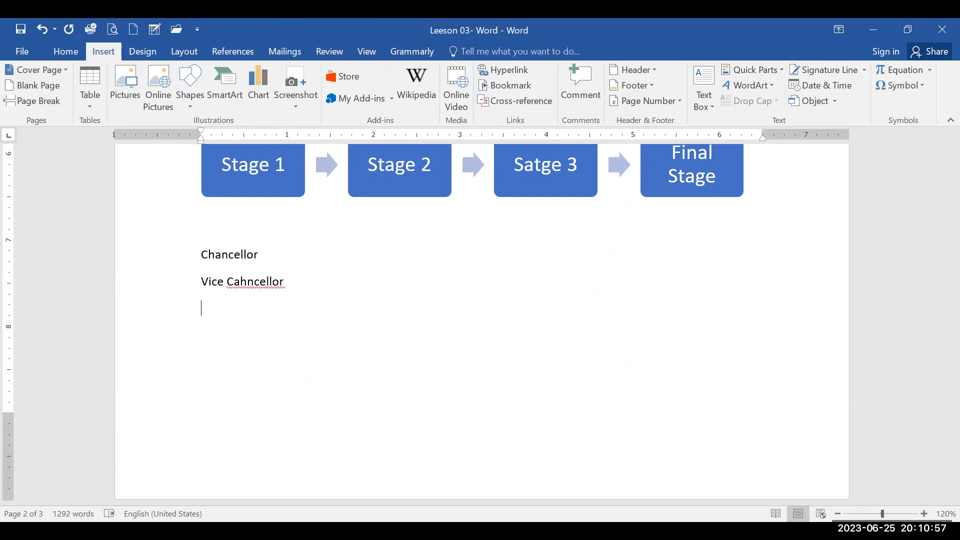
Add "Director" as the third line of the hierarchy list.
text(Dire)
text(ctro)
key(BackSpace)
key(BackSpace)
text(or)
key(Return)
Enter "Deputy Registrar", "HoD" and "Deputy Bursar" side by side on the line below "Director".
text(Deputy )
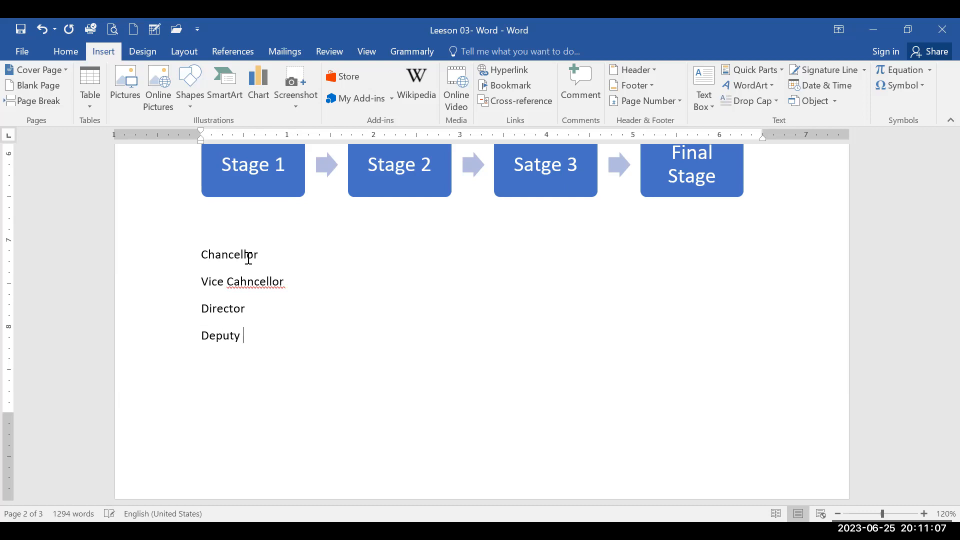
text(Registrar  H)
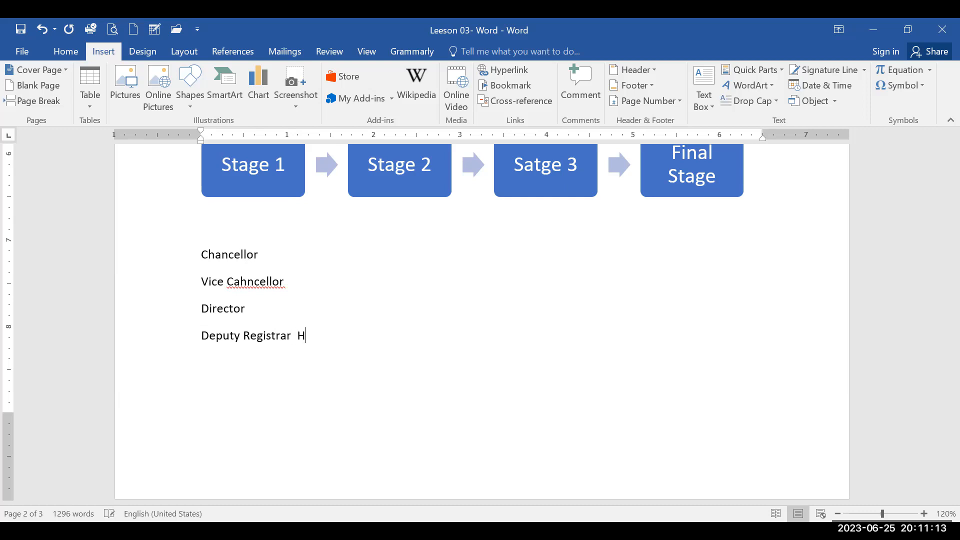
text(ead o)
key(BackSpace)
key(BackSpace)
key(BackSpace)
key(BackSpace)
key(BackSpace)
text(O)
key(BackSpace)
text(oD)
text(Deputy Bursar)
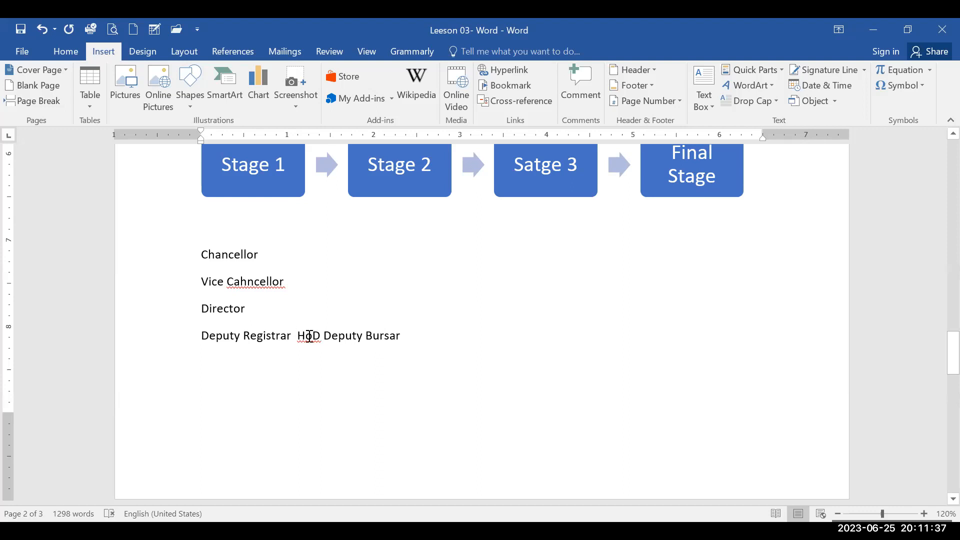
Add a fifth line to the hierarchy list reading "SAR ..... AR", "Lecturers", "SAB" and "Ab", spaced apart beneath the deputies.
key(Up)
click(414, 328)
key(Return)
text(SAR )
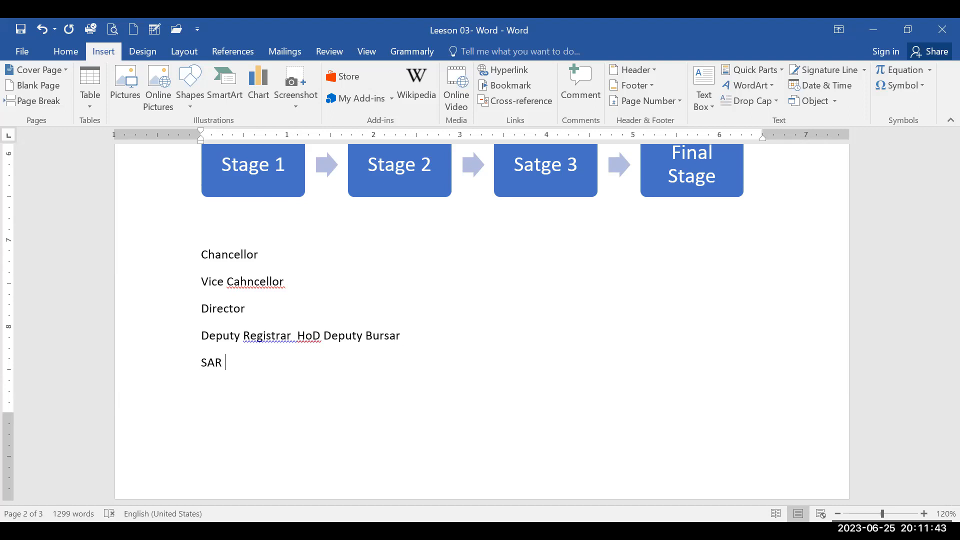
text(..... AR              Lecturers)
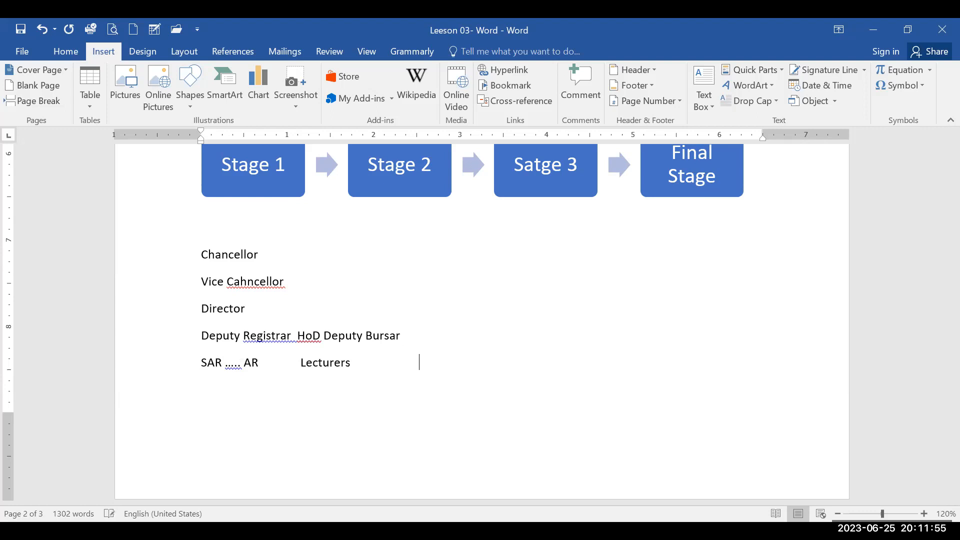
text(SAB	Ab)
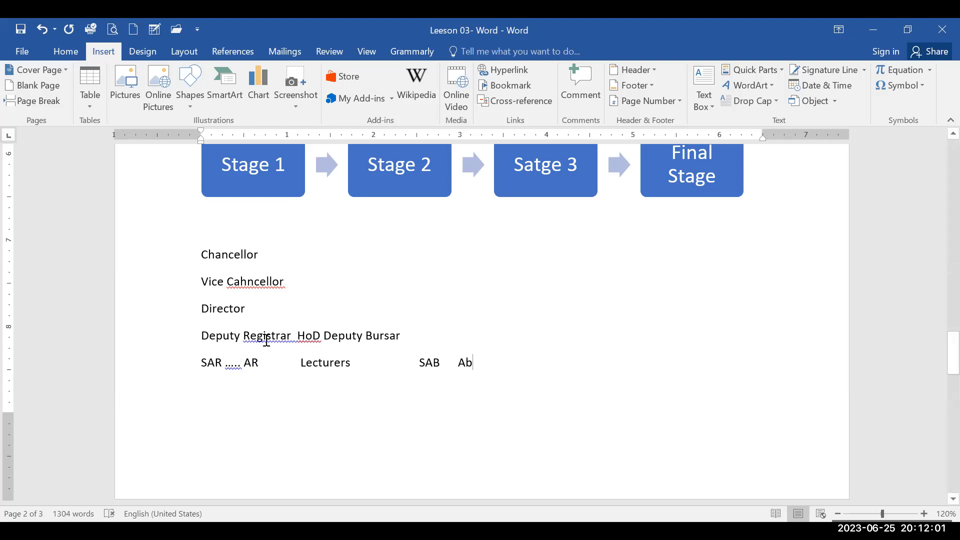
Space "HoD" and "Deputy Bursar" apart on their line so they sit roughly above "Lecturers" and "SAB".
click(295, 334)
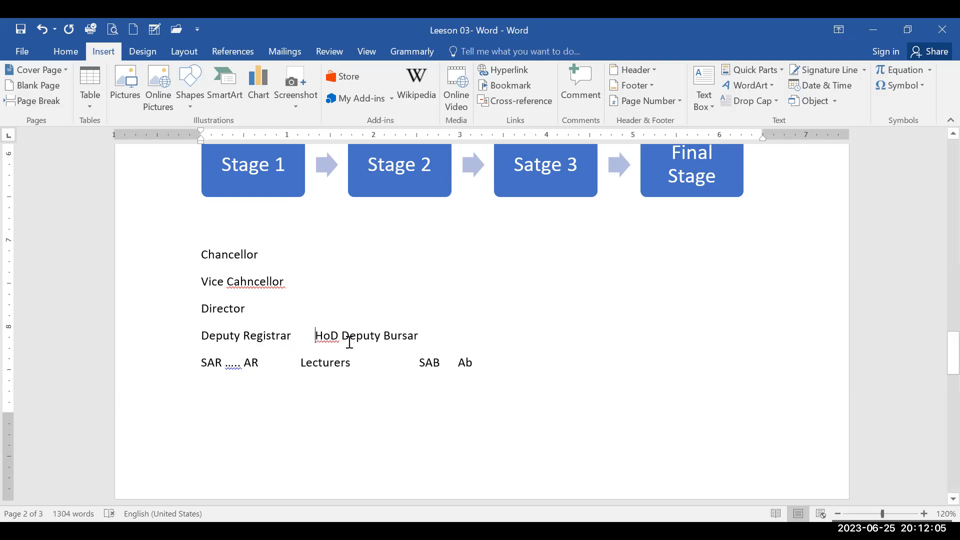
drag(328, 336, 437, 390)
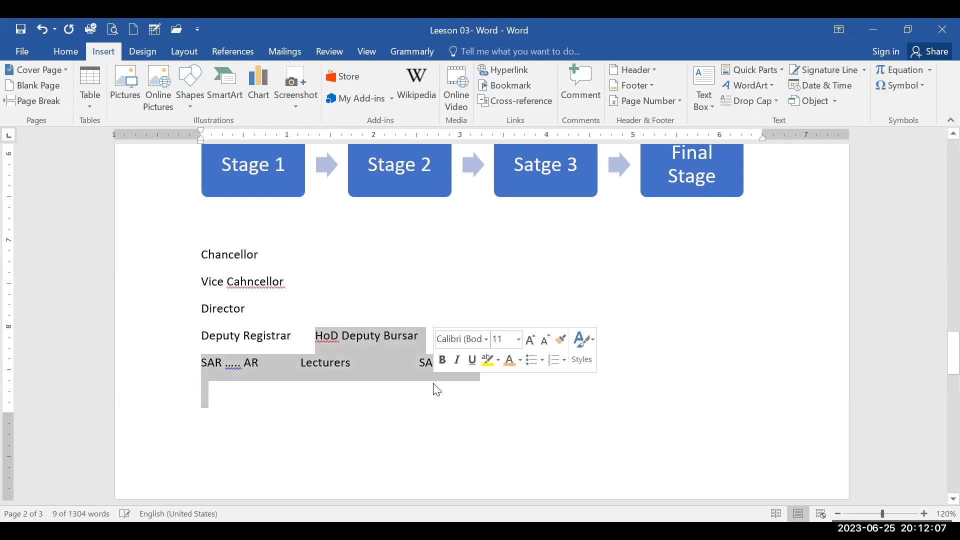
key(Left)
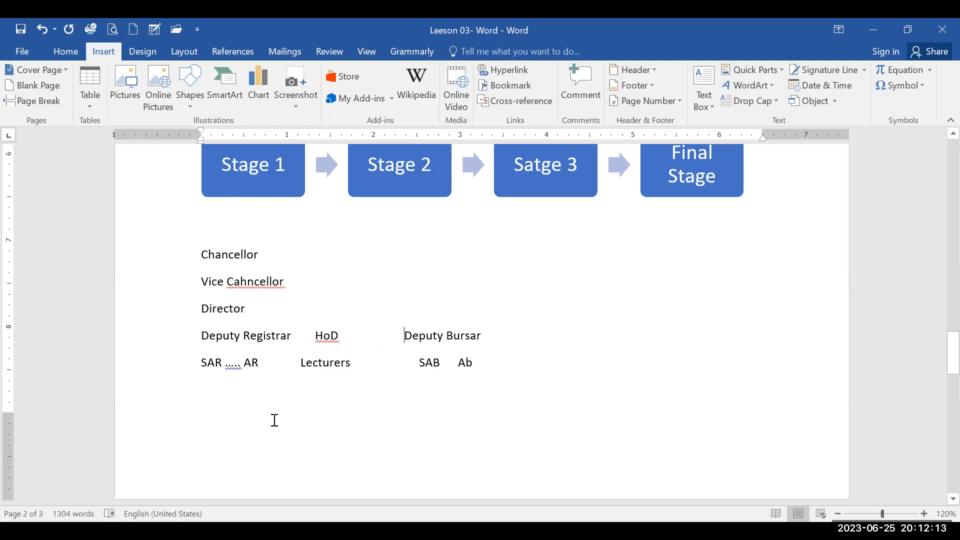
Draw a short arrow between the upper lines of the hierarchy list and undo the stray long diagonal arrow.
click(189, 87)
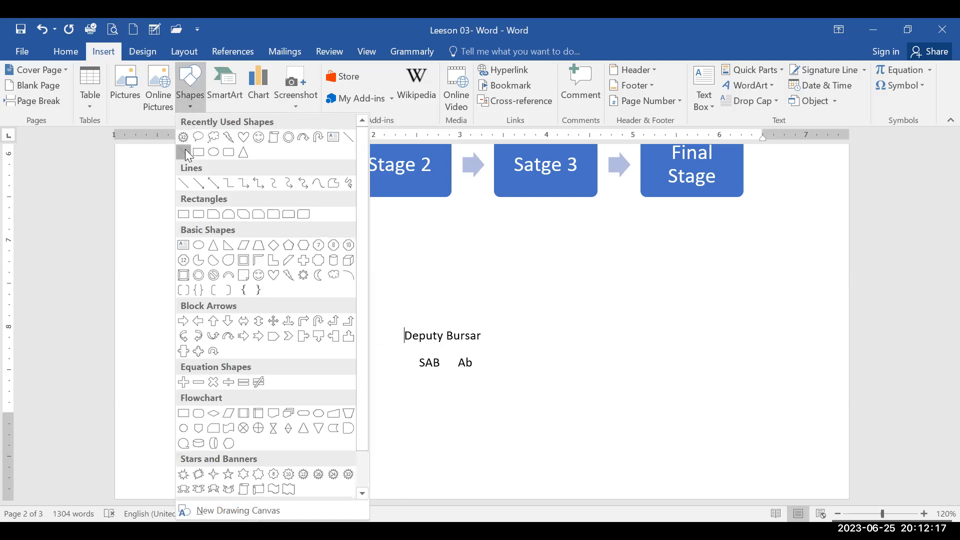
click(183, 151)
drag(231, 261, 293, 329)
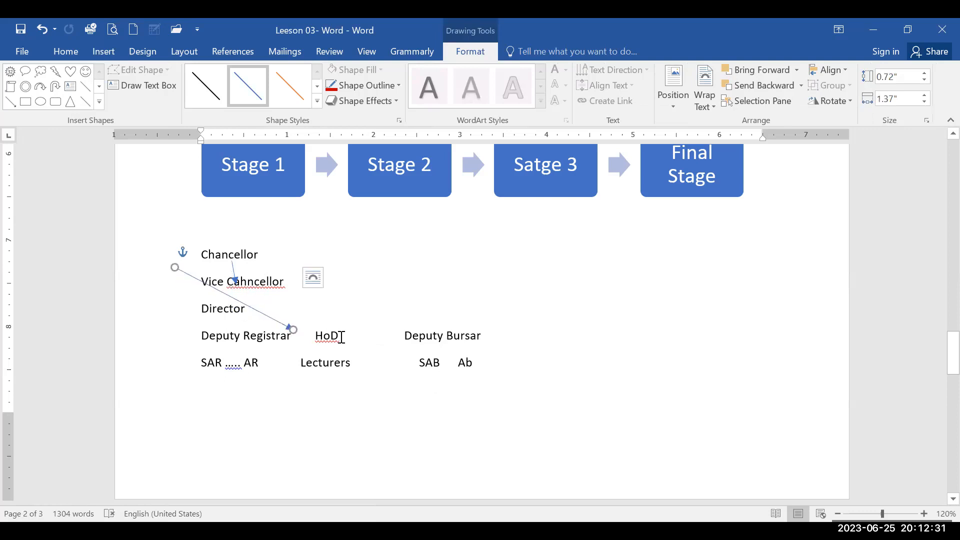
key(ctrl+z)
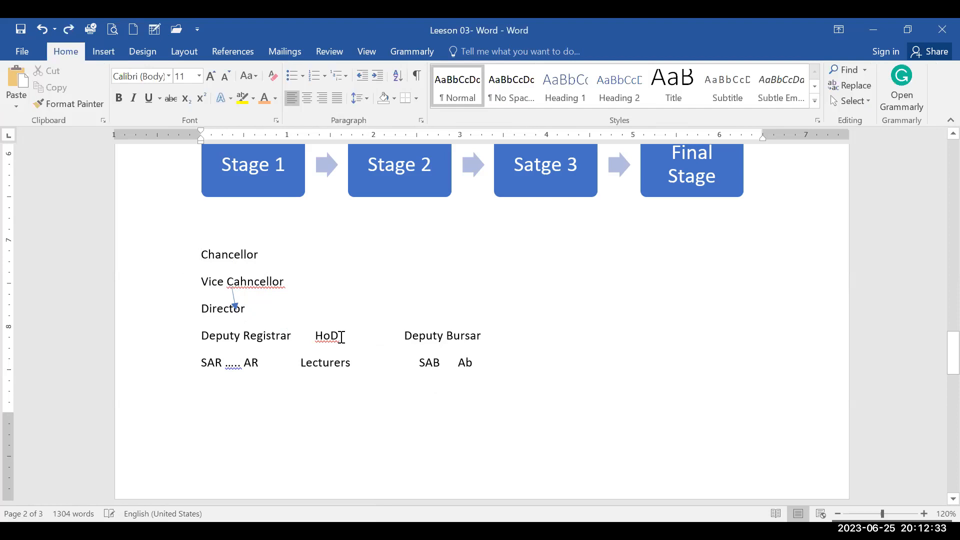
text(z)
key(ctrl+z)
Restore the gap before "Deputy Bursar" and the first letters of "Chancellor" after the accidental deletions.
key(Delete)
click(341, 337)
key(Delete)
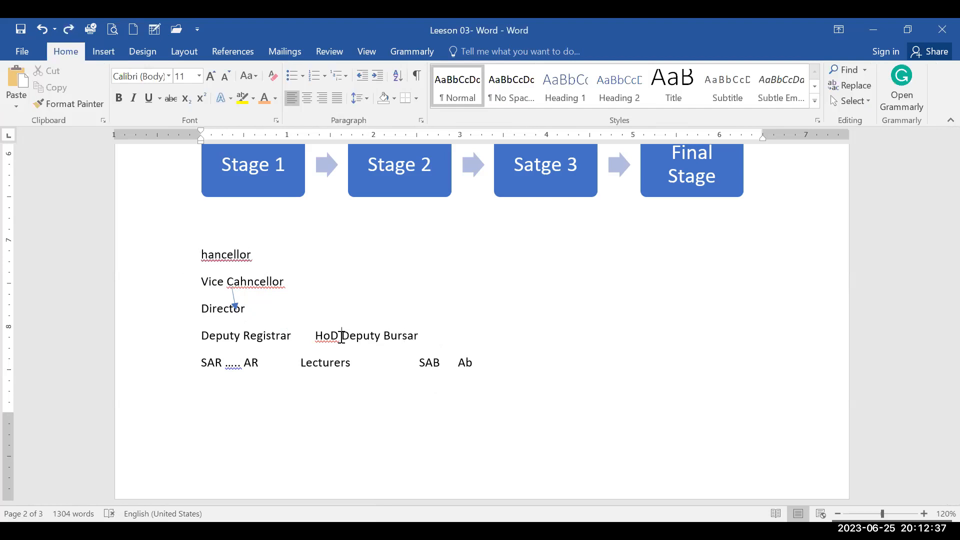
key(Tab)
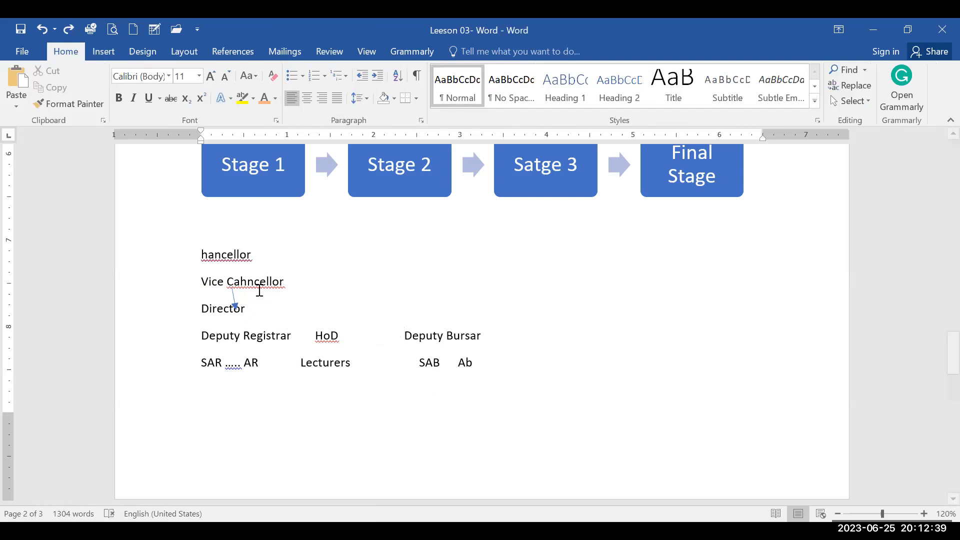
click(204, 260)
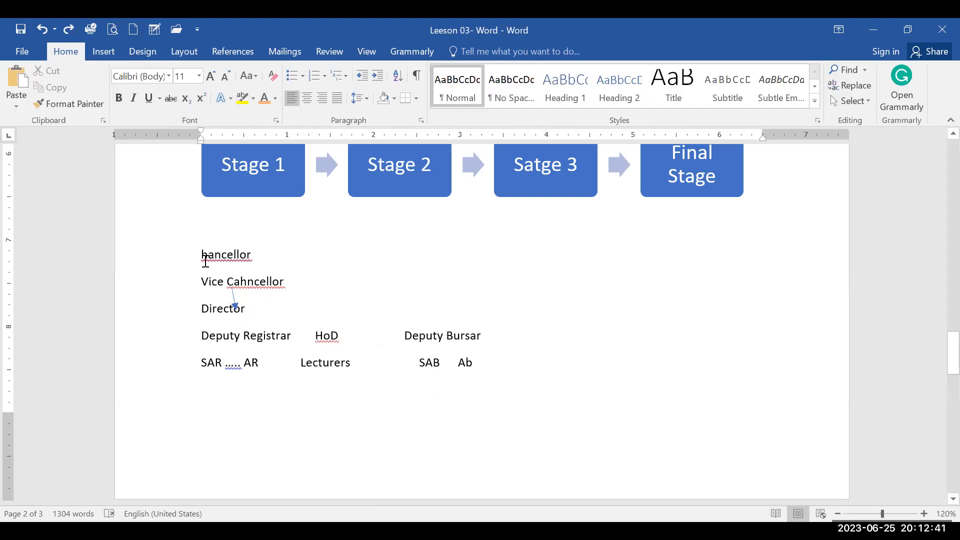
key(BackSpace)
text(CH)
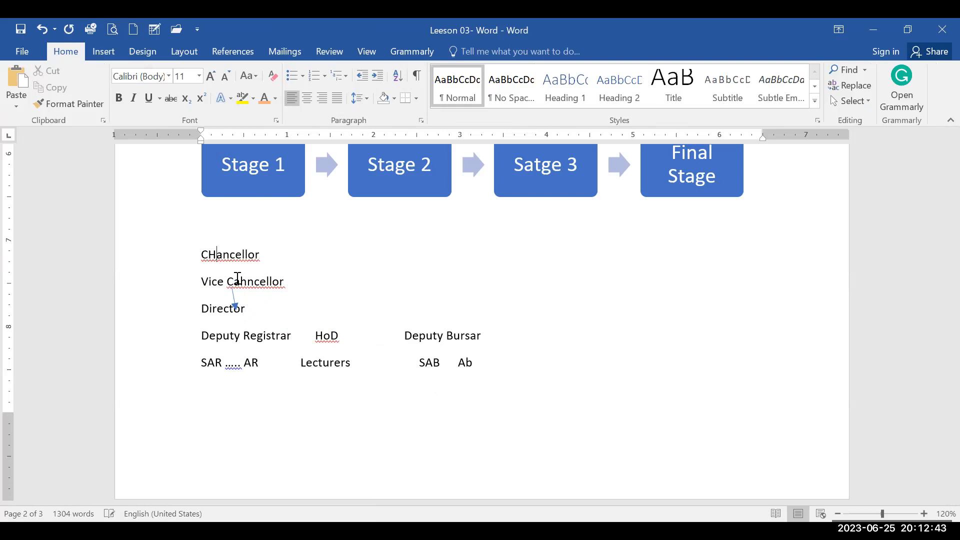
key(BackSpace)
text(h)
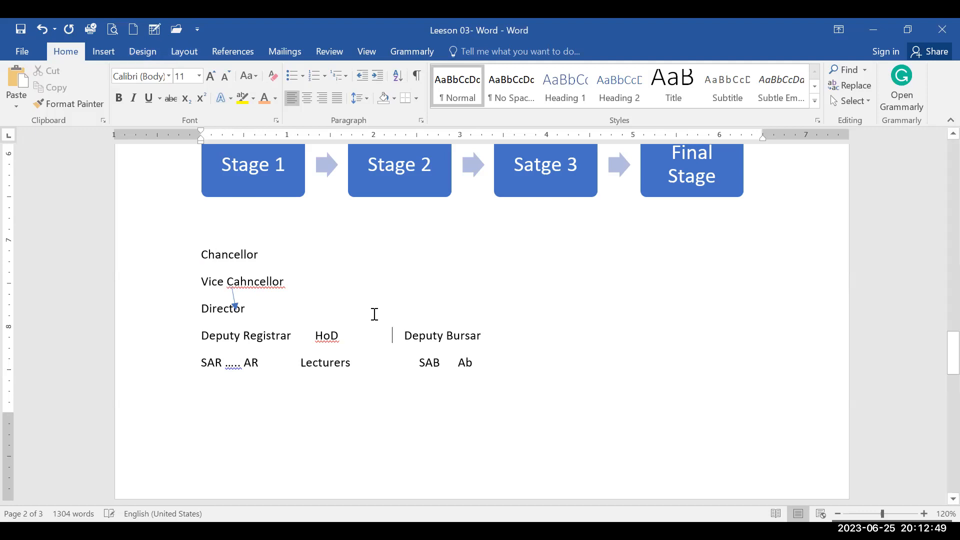
Insert a page break below the hierarchy list to start a new page.
click(481, 393)
key(ctrl+Return)
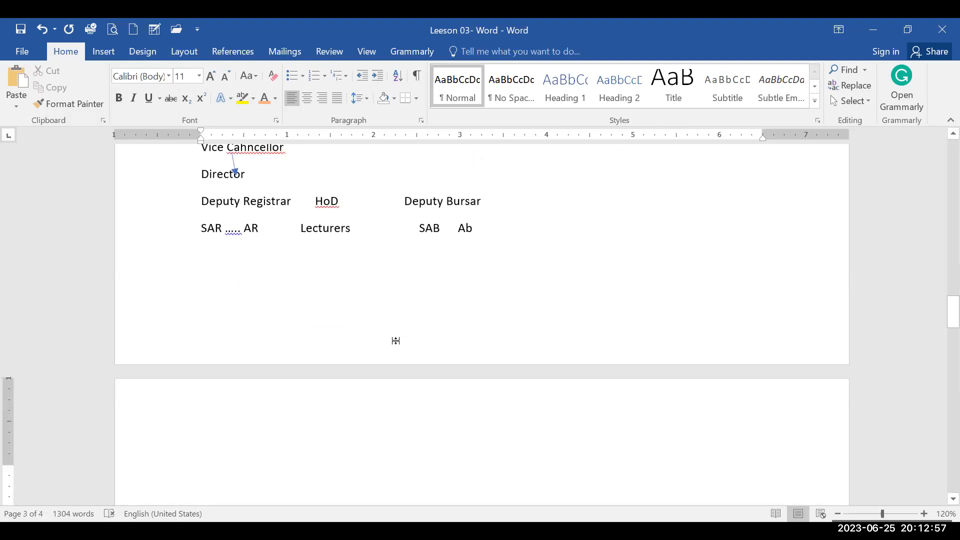
scroll(395, 339, up, 5)
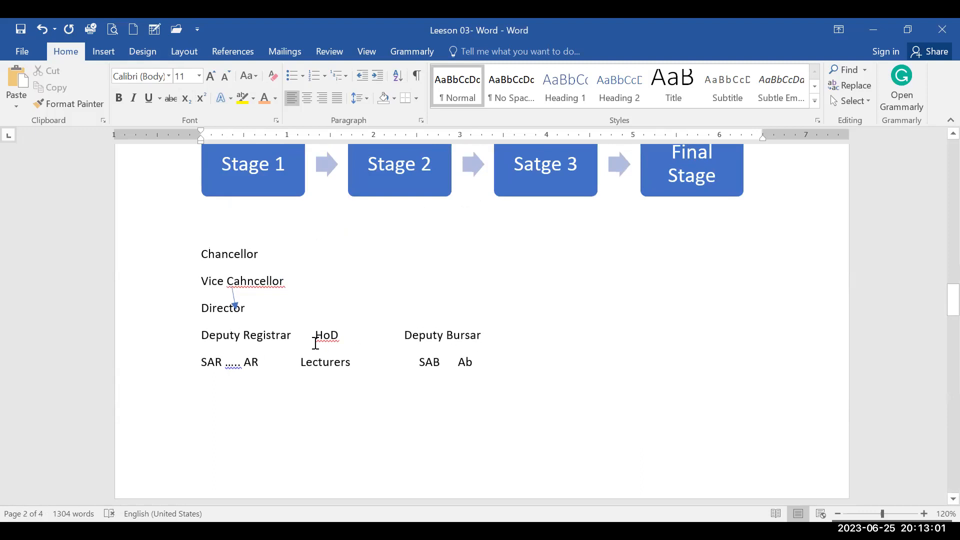
scroll(315, 343, down, 4)
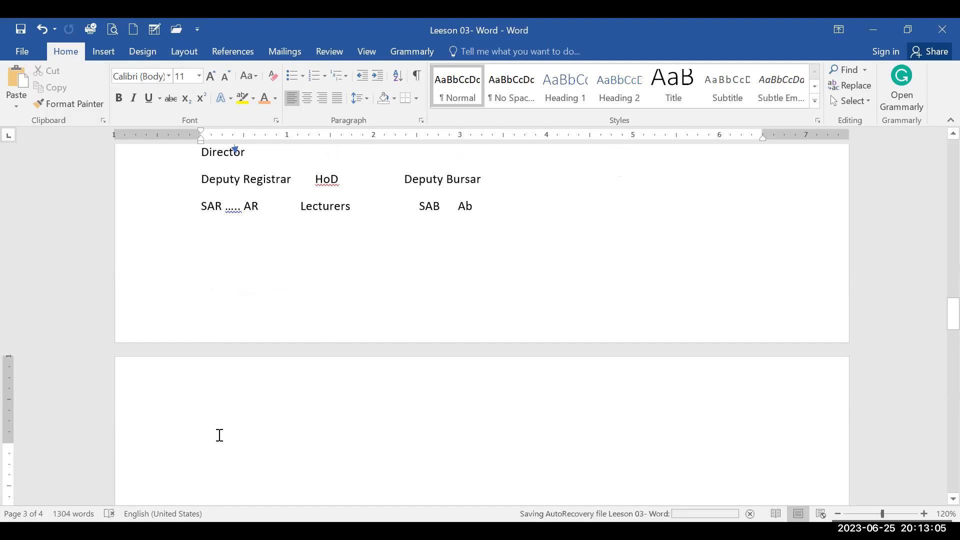
Insert an Organization Chart SmartArt graphic from the Hierarchy layouts on the new page.
click(108, 48)
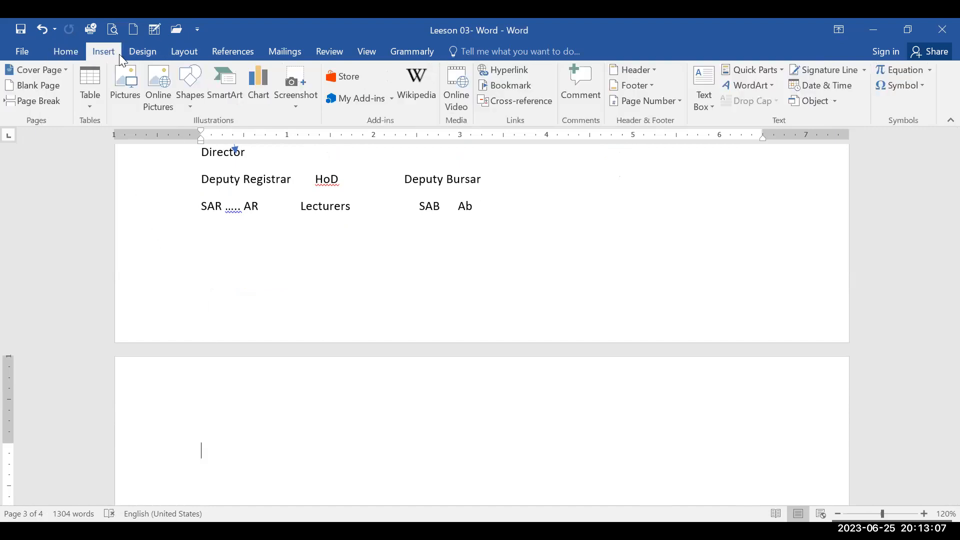
click(218, 90)
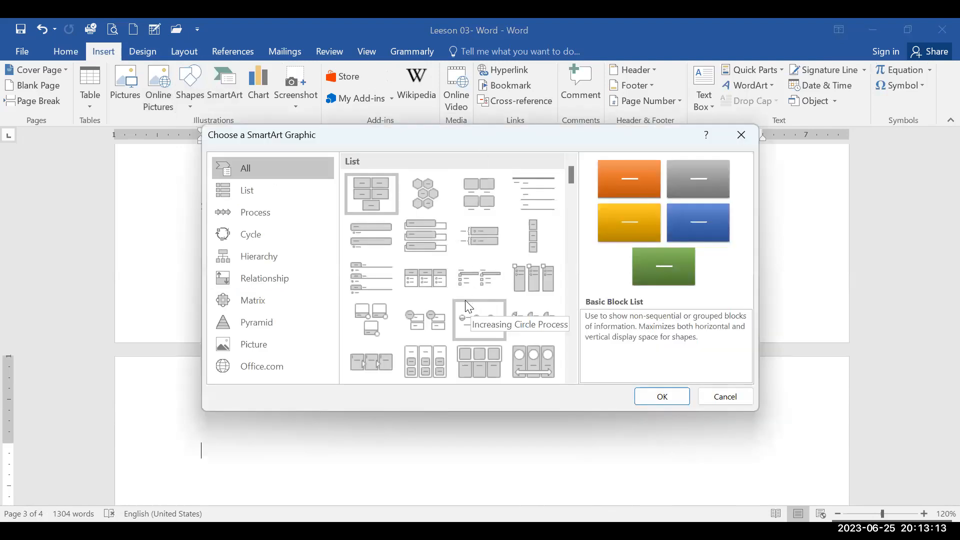
click(279, 257)
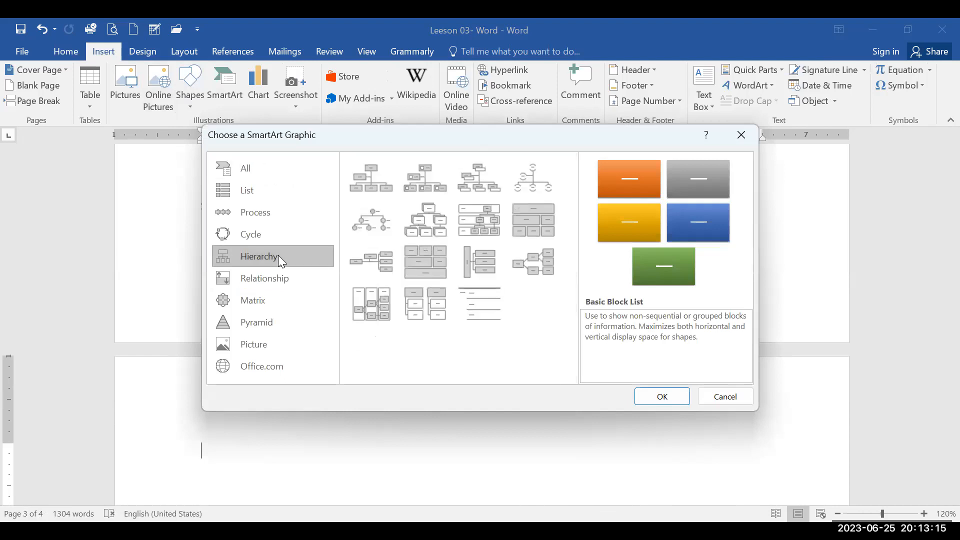
click(281, 178)
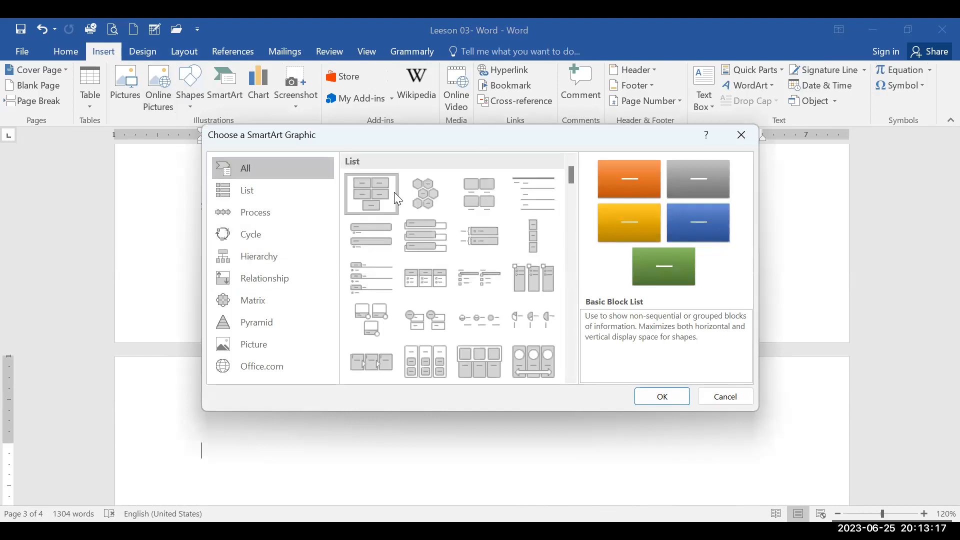
drag(573, 179, 579, 271)
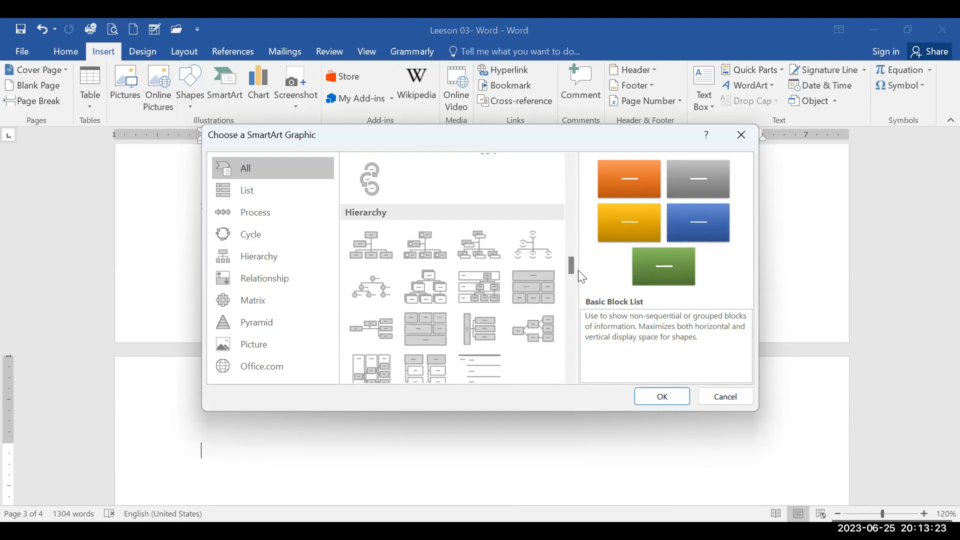
click(391, 254)
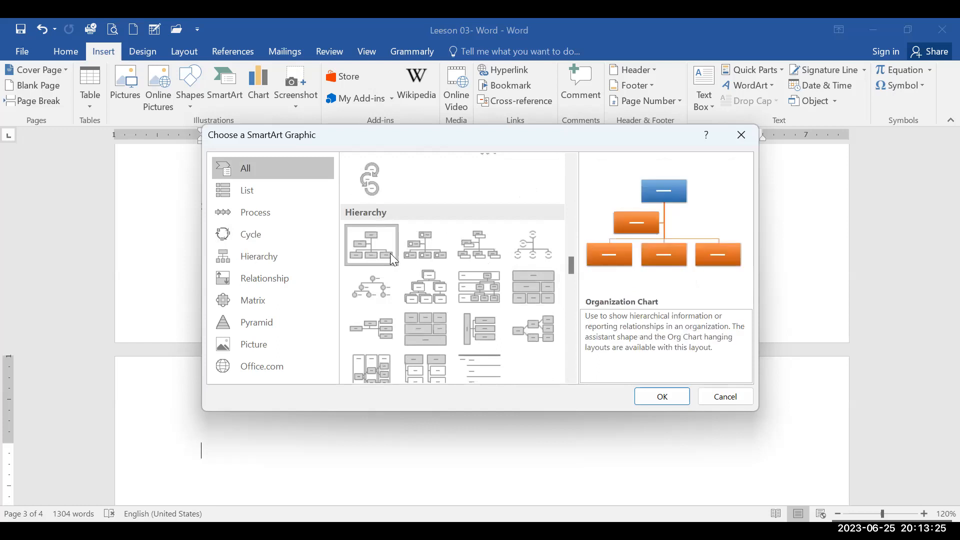
click(685, 400)
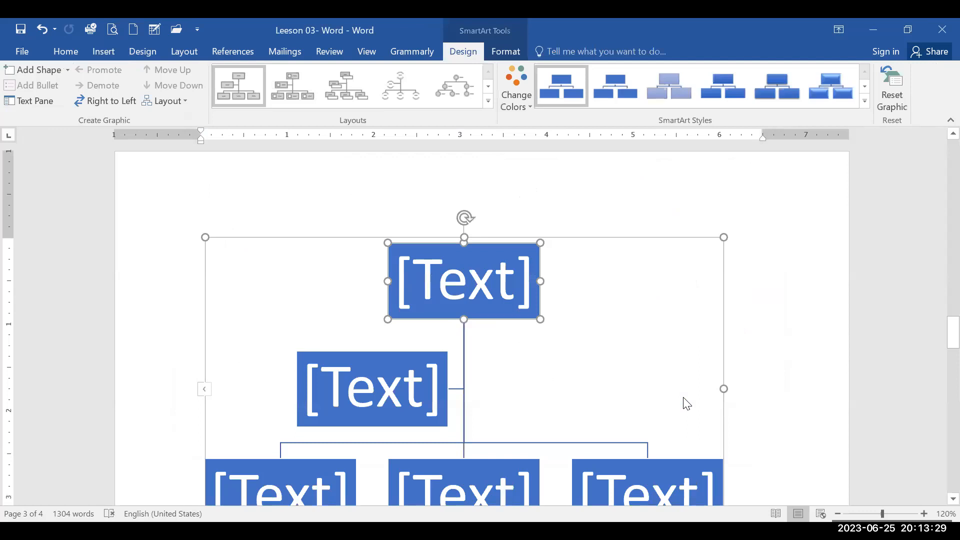
Delete the assistant box between the top box and the lower row of the organization chart.
scroll(685, 401, down, 3)
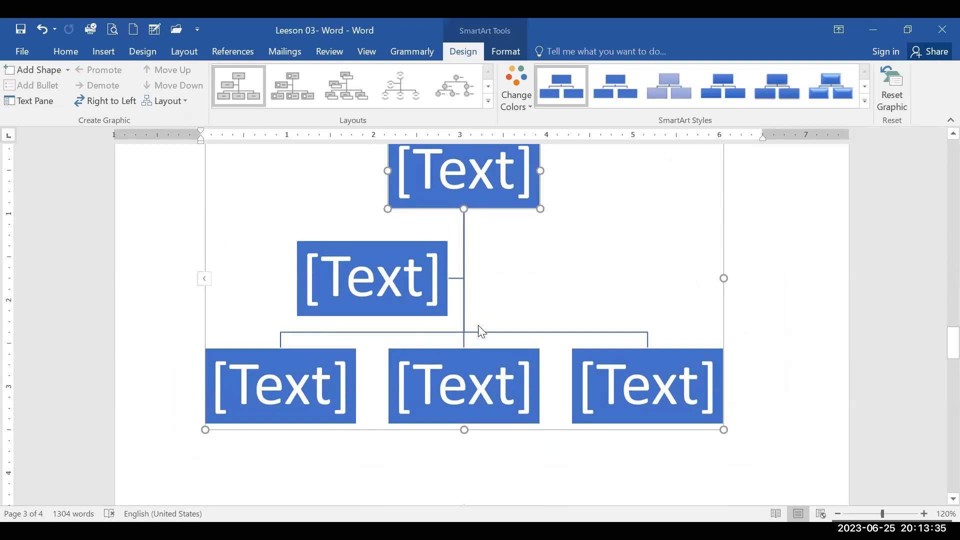
click(440, 280)
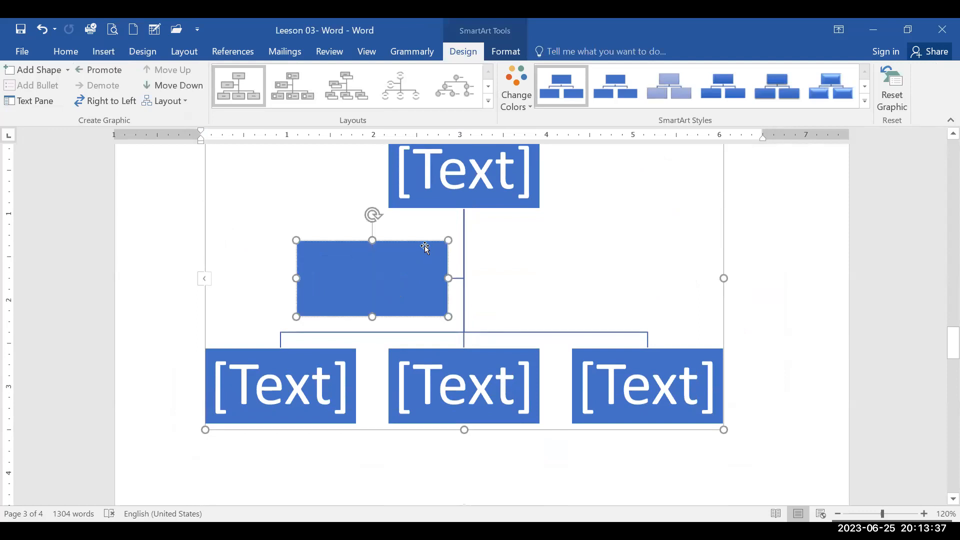
key(Delete)
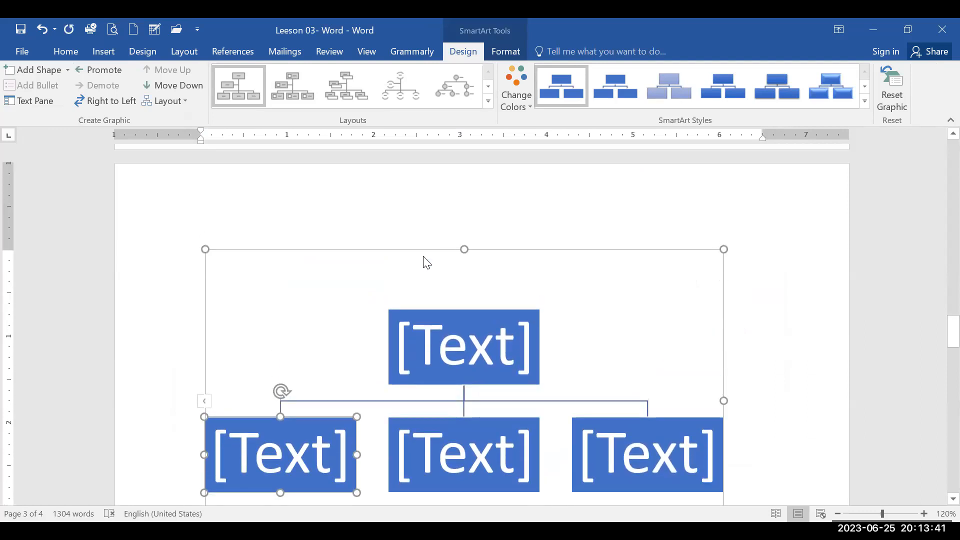
click(453, 315)
Compare the "Director" and deputy lines of the typed hierarchy list with the boxes of the organization chart.
scroll(453, 317, up, 10)
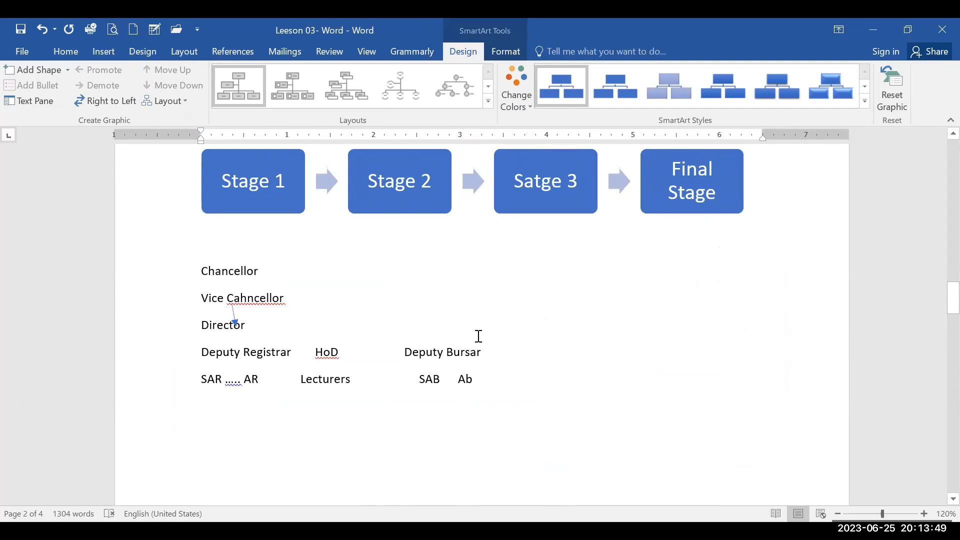
drag(200, 322, 489, 351)
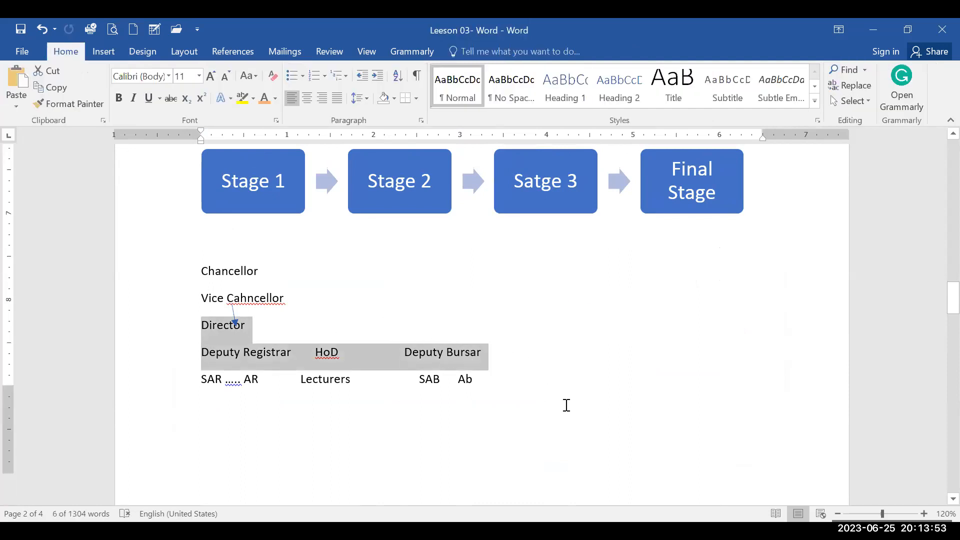
scroll(566, 405, down, 10)
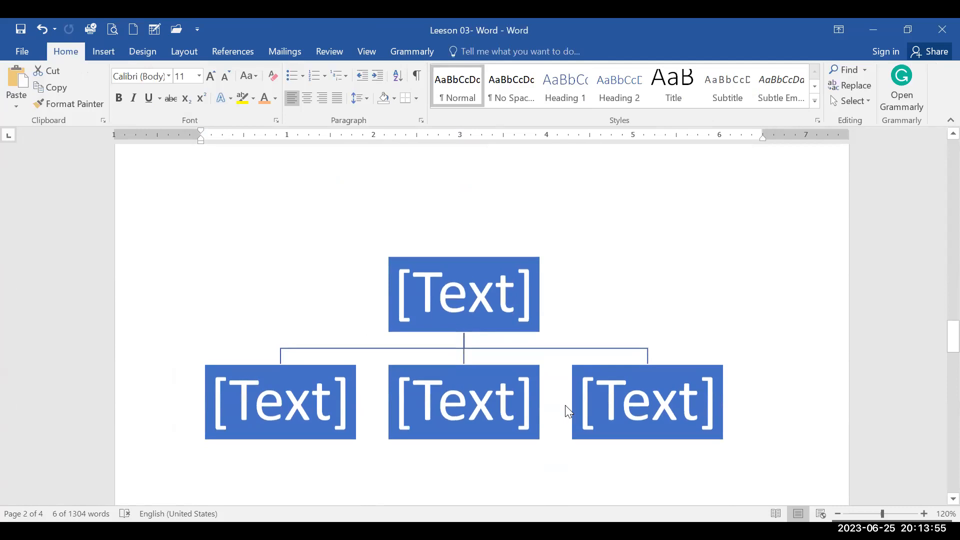
scroll(568, 411, up, 3)
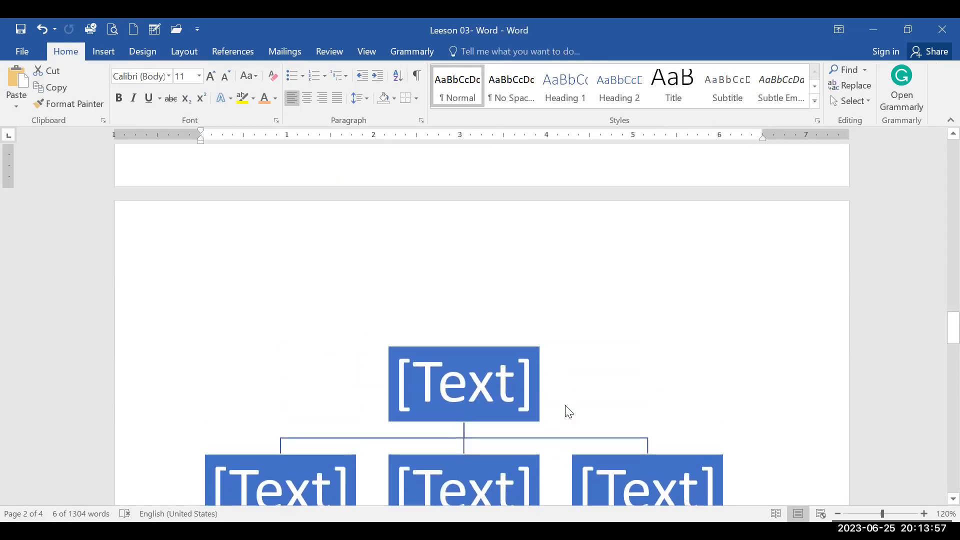
scroll(566, 406, up, 8)
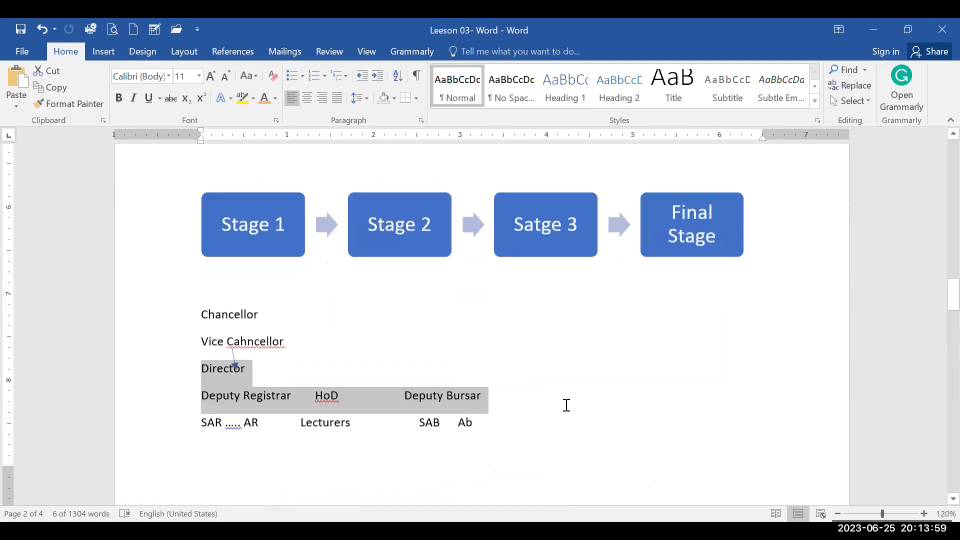
scroll(308, 406, down, 1)
scroll(315, 399, down, 3)
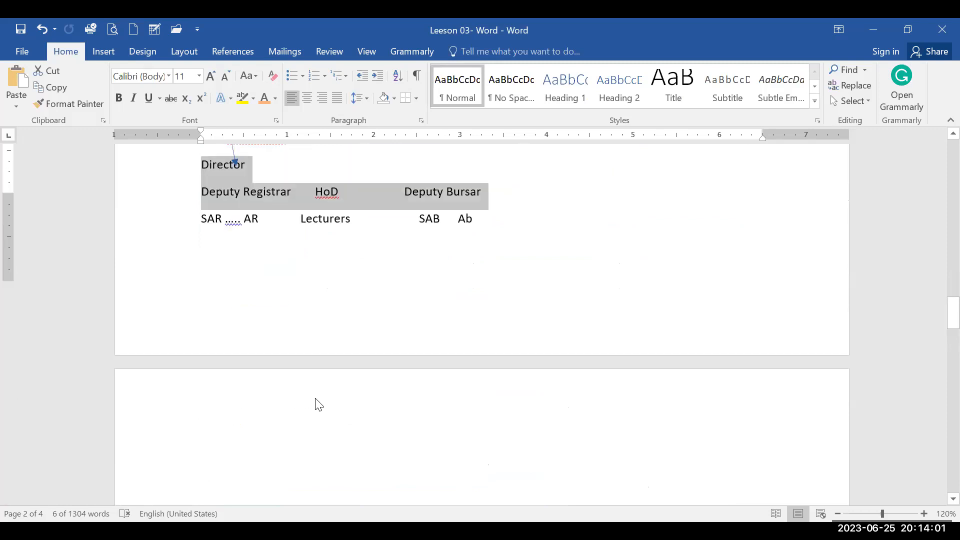
scroll(317, 401, down, 5)
Add two new boxes above the top box of the organization chart, one on top of the other.
right_click(316, 399)
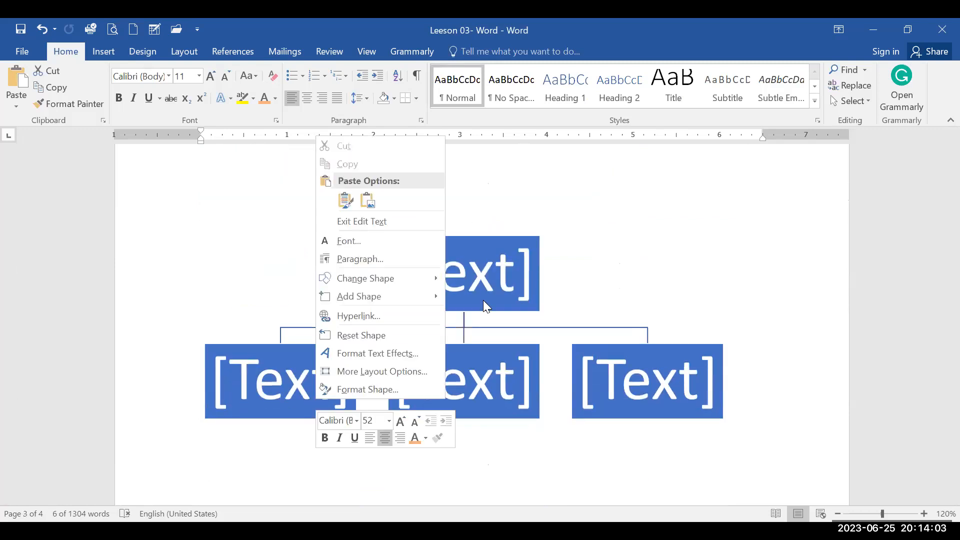
key(Escape)
click(484, 300)
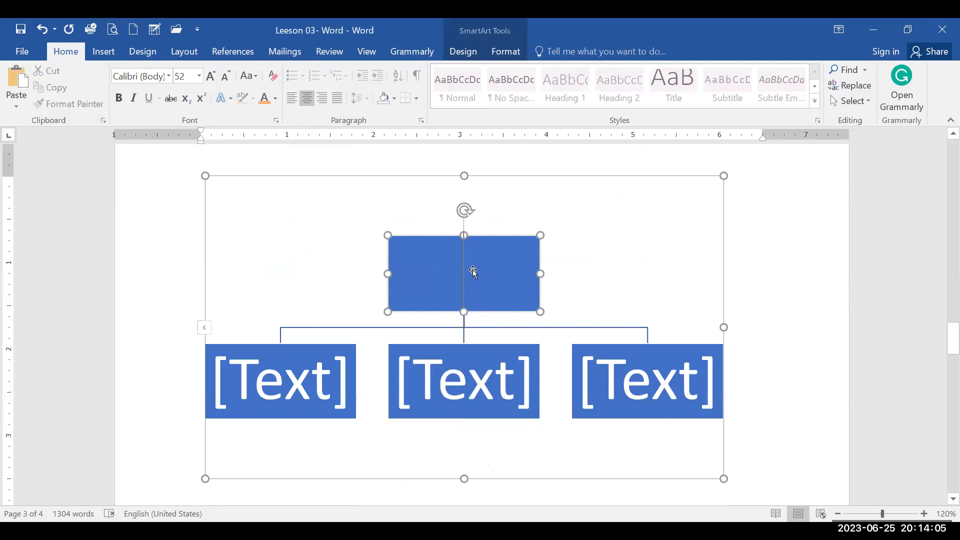
key(Escape)
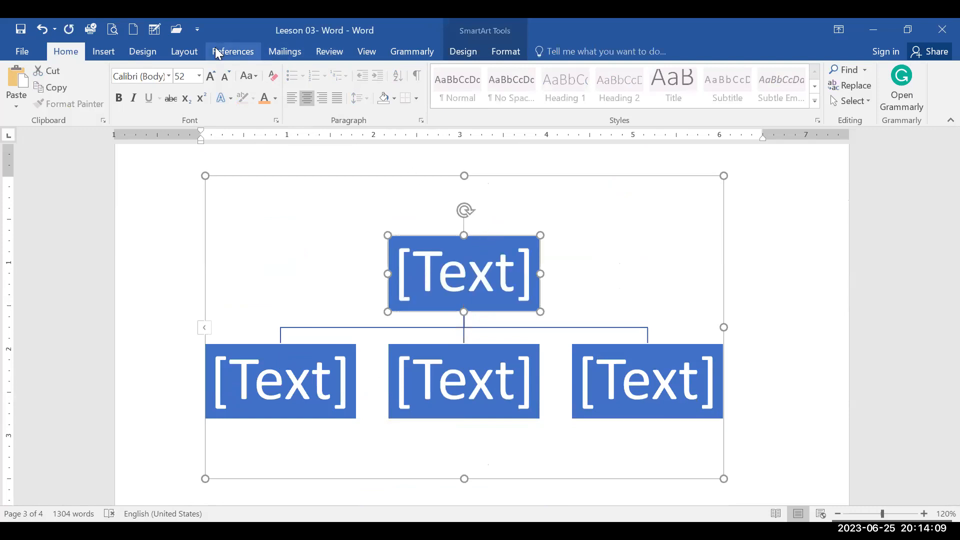
click(479, 54)
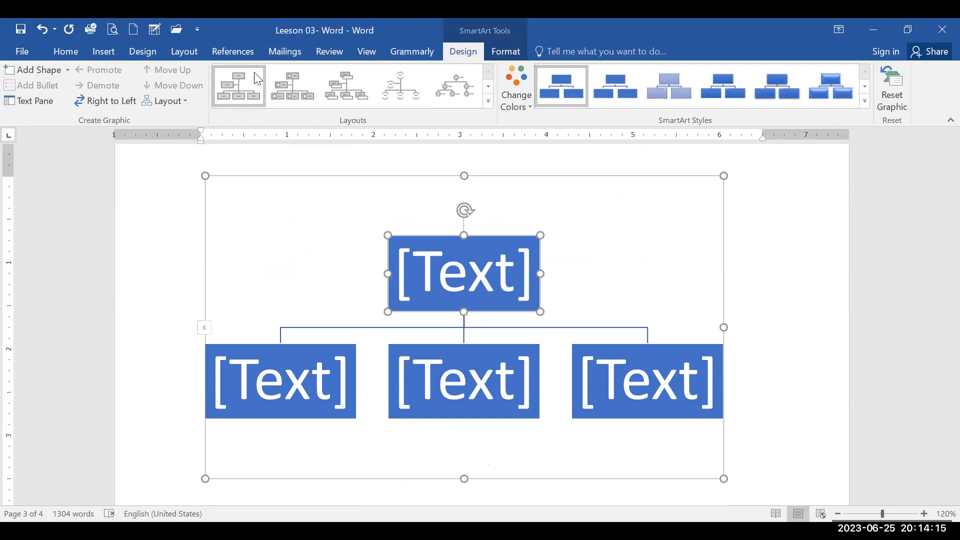
click(68, 73)
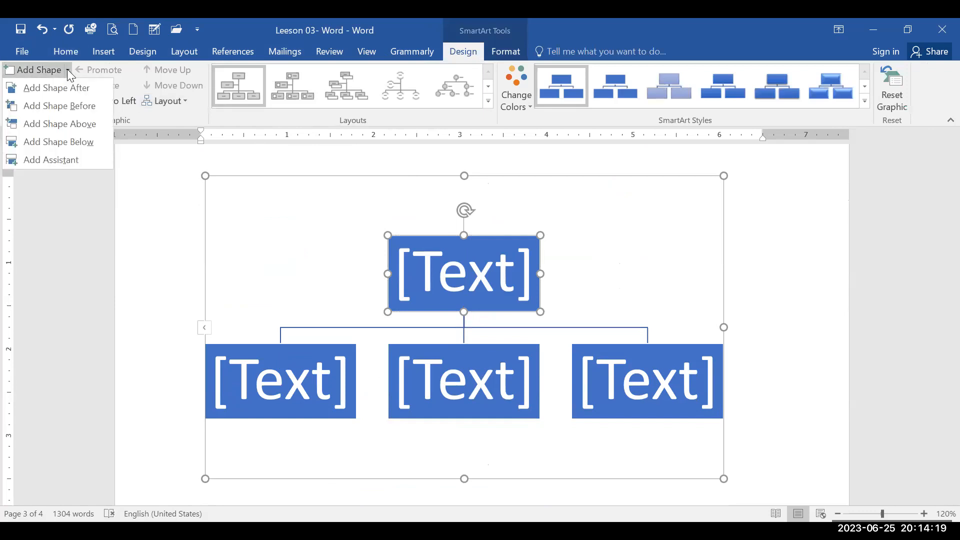
click(75, 124)
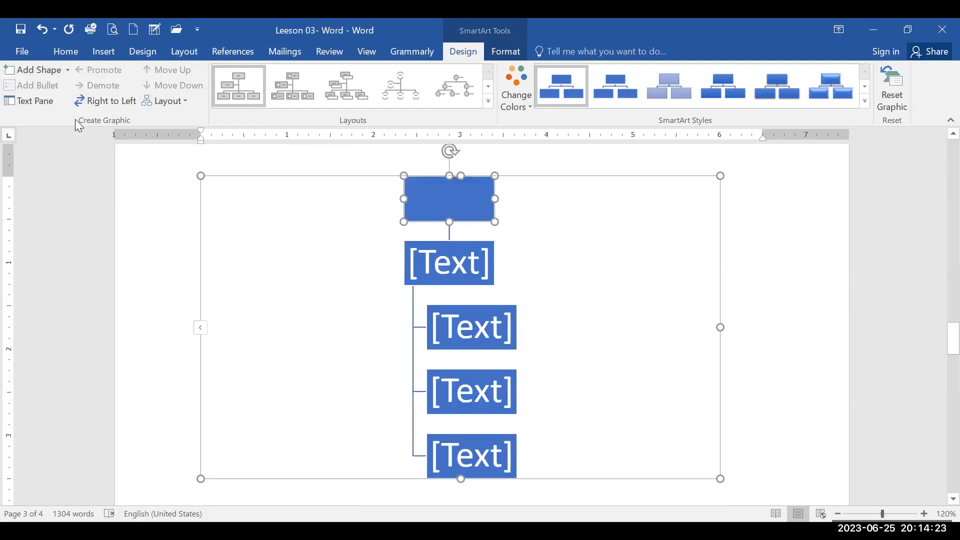
click(68, 71)
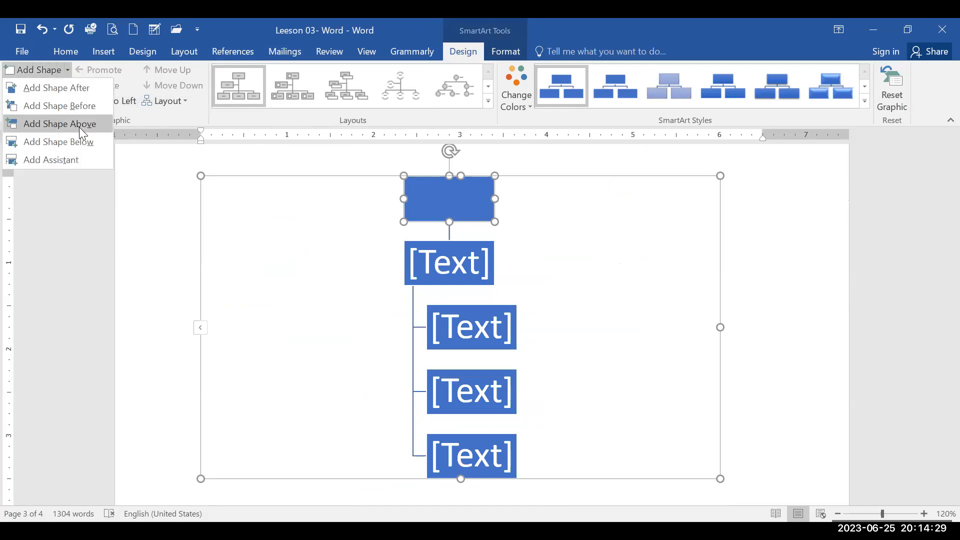
click(79, 127)
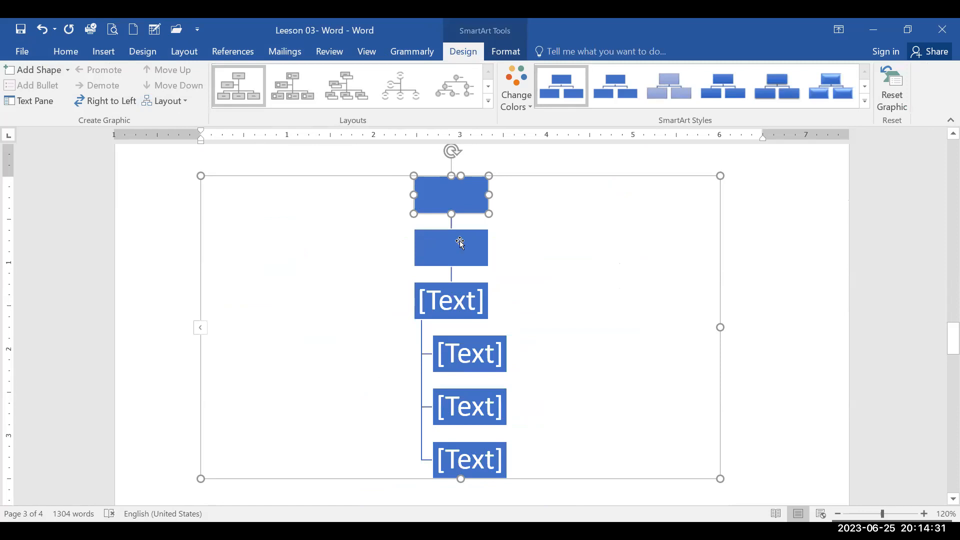
click(457, 221)
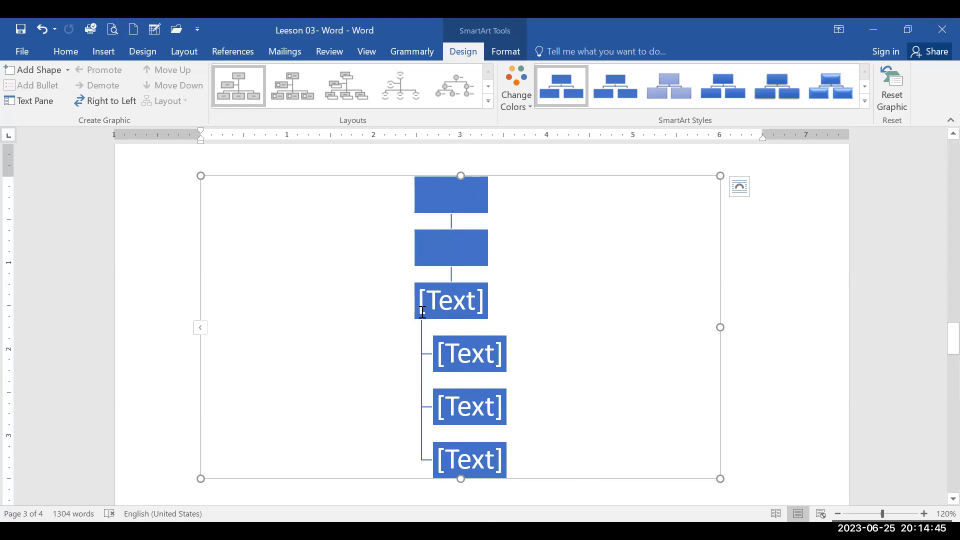
Set the Standard layout for the third-level box so its three subordinate boxes branch out in a horizontal row.
click(457, 314)
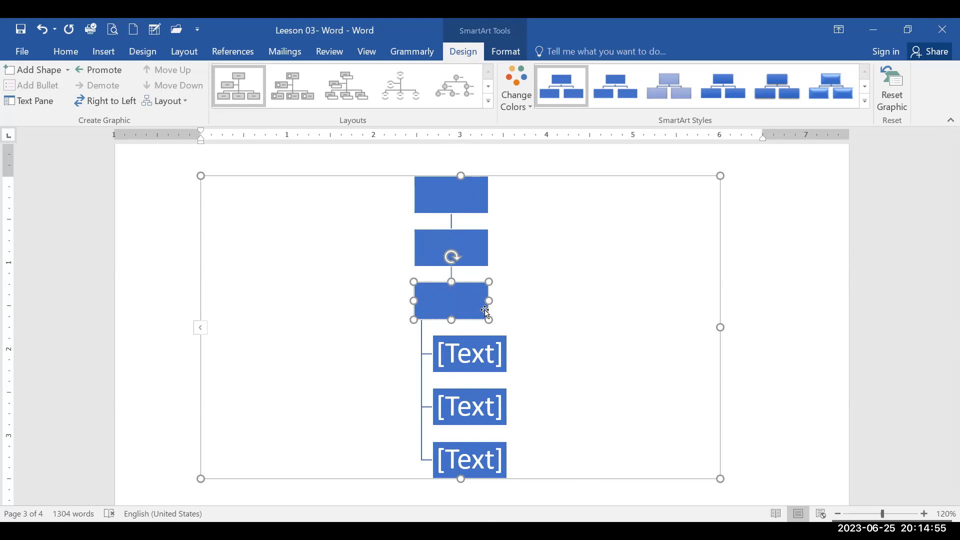
click(170, 104)
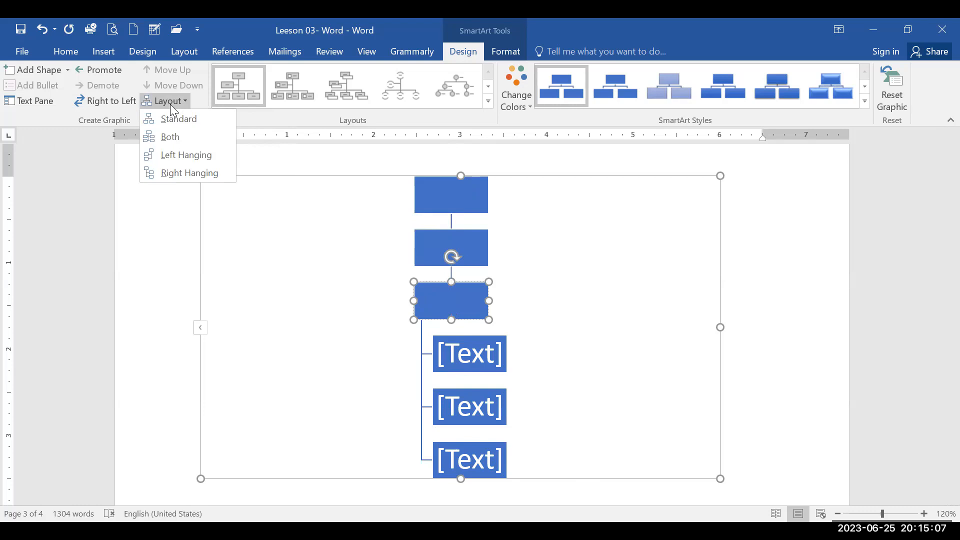
click(174, 122)
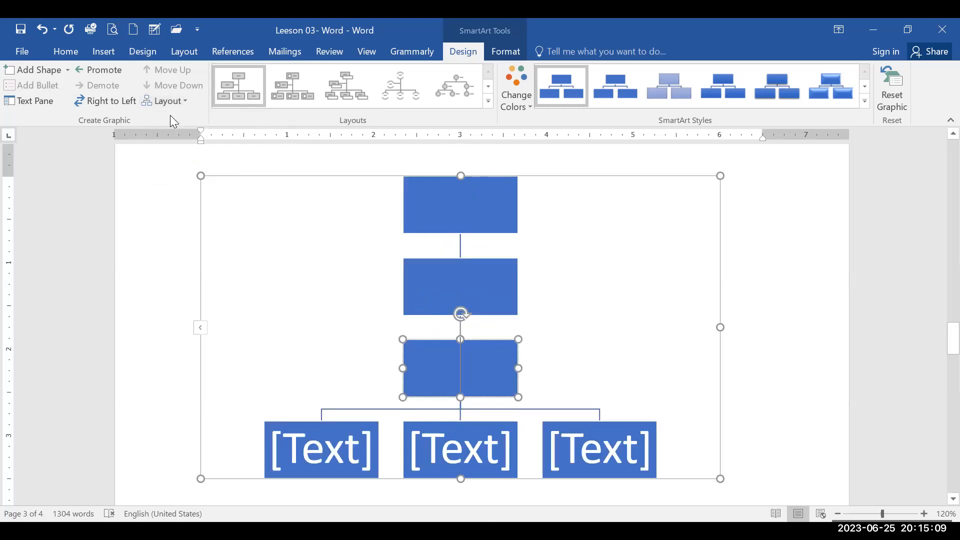
Shrink the organization chart to about 3.9 inches wide and 1.7 inches high from its lower-right corner.
scroll(550, 407, down, 2)
scroll(552, 407, down, 2)
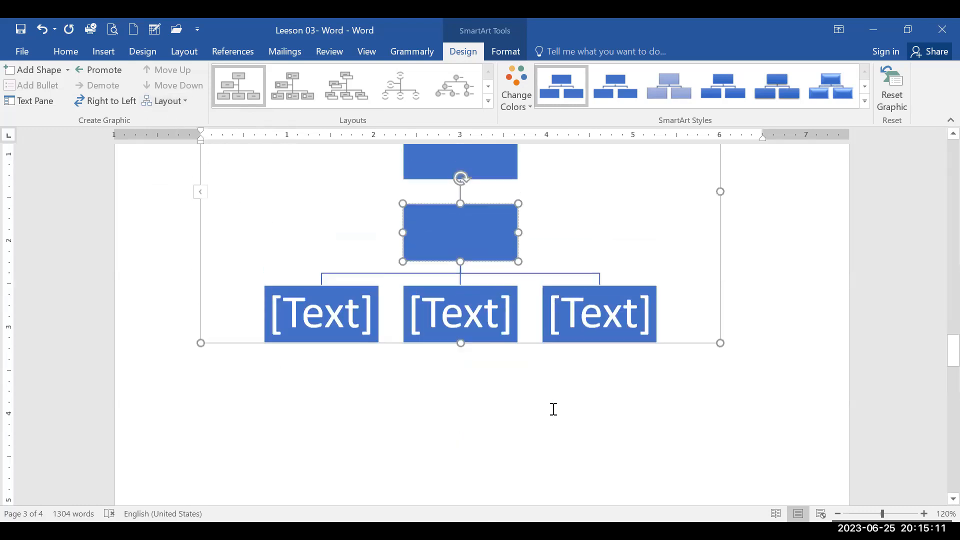
scroll(552, 408, up, 2)
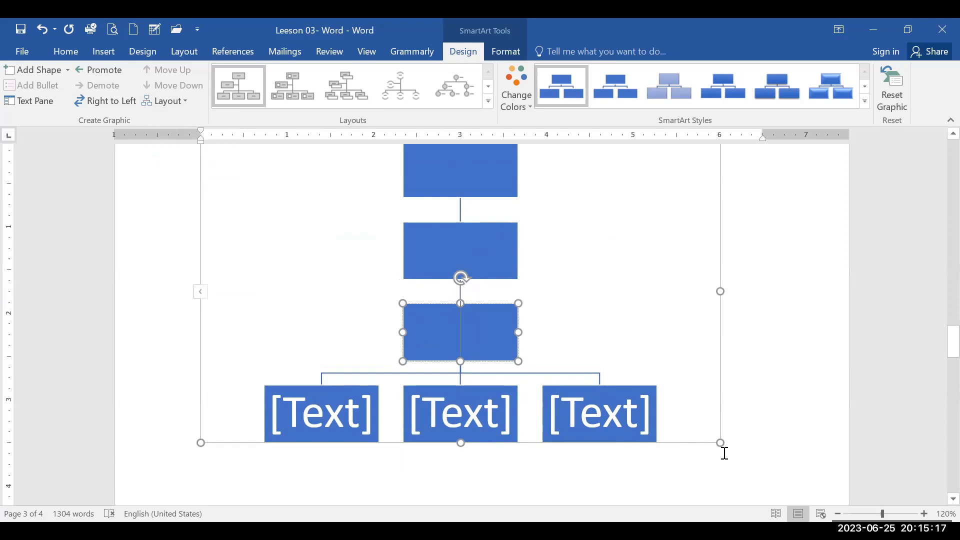
drag(719, 441, 539, 285)
scroll(565, 327, up, 1)
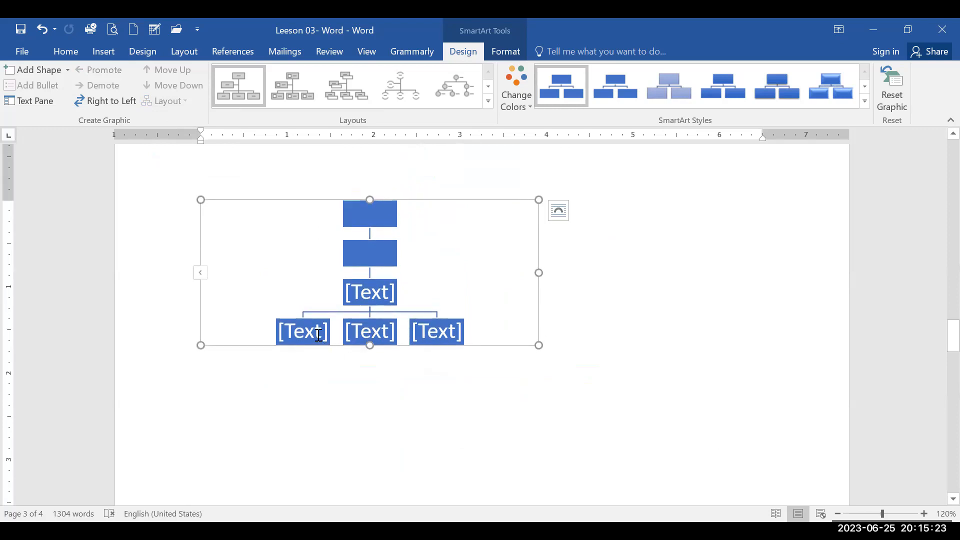
Enter "Chancellor" in the empty top box of the organization chart.
click(312, 330)
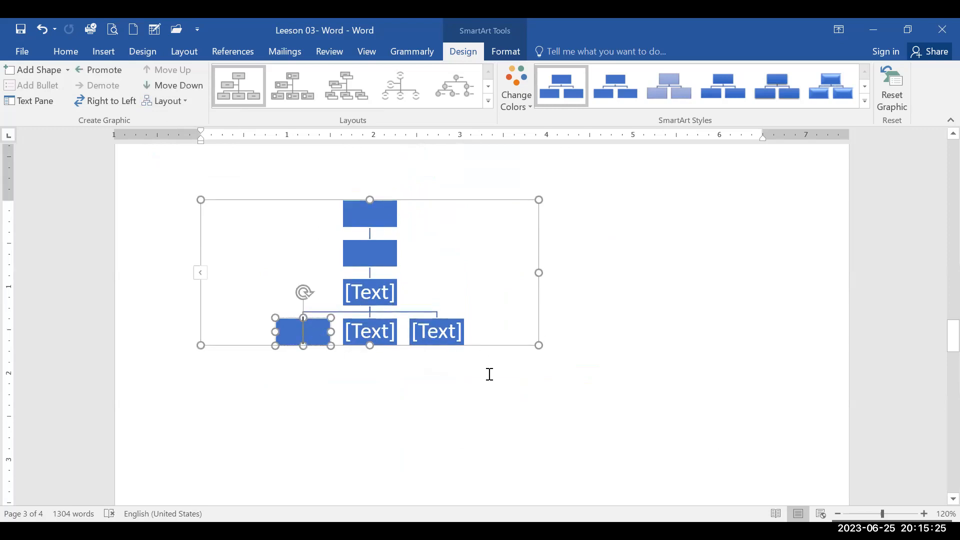
click(318, 318)
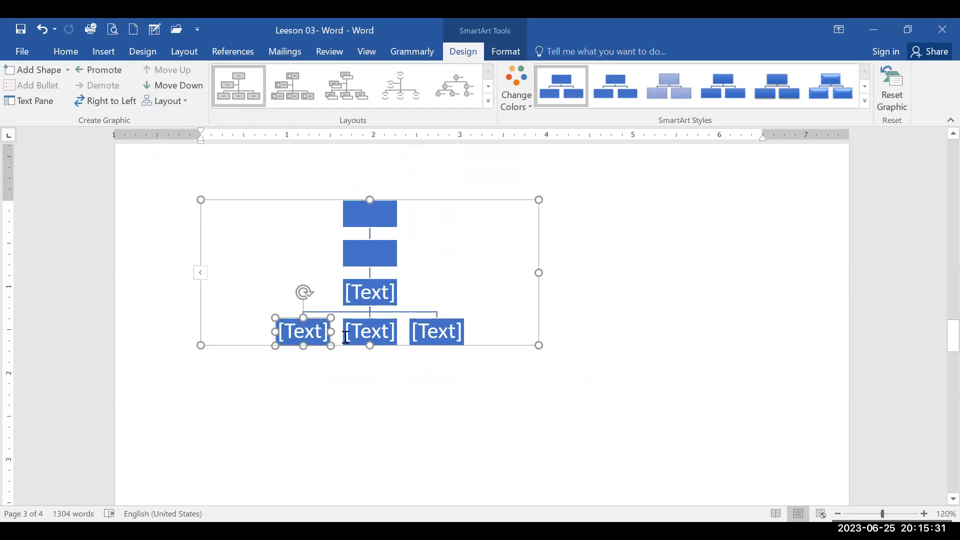
scroll(346, 338, up, 6)
click(424, 225)
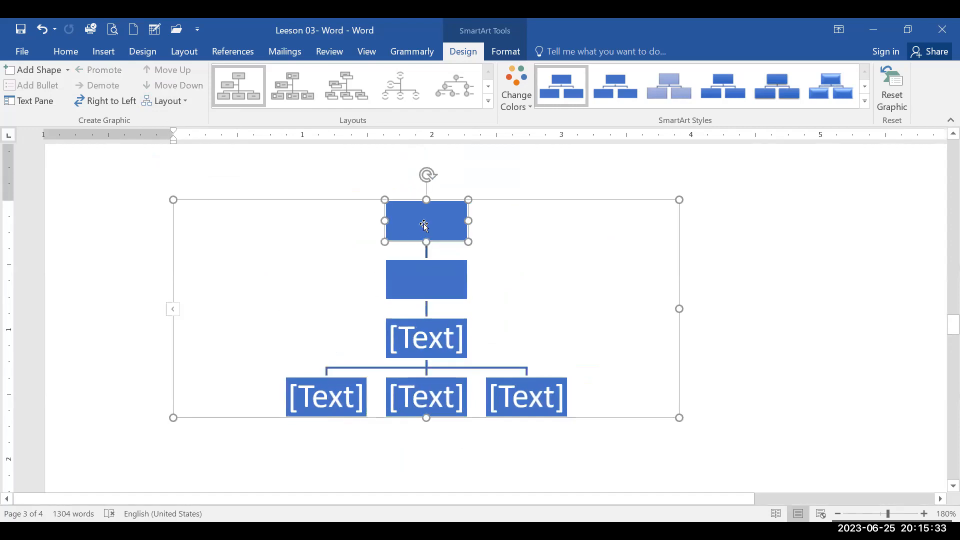
right_click(424, 224)
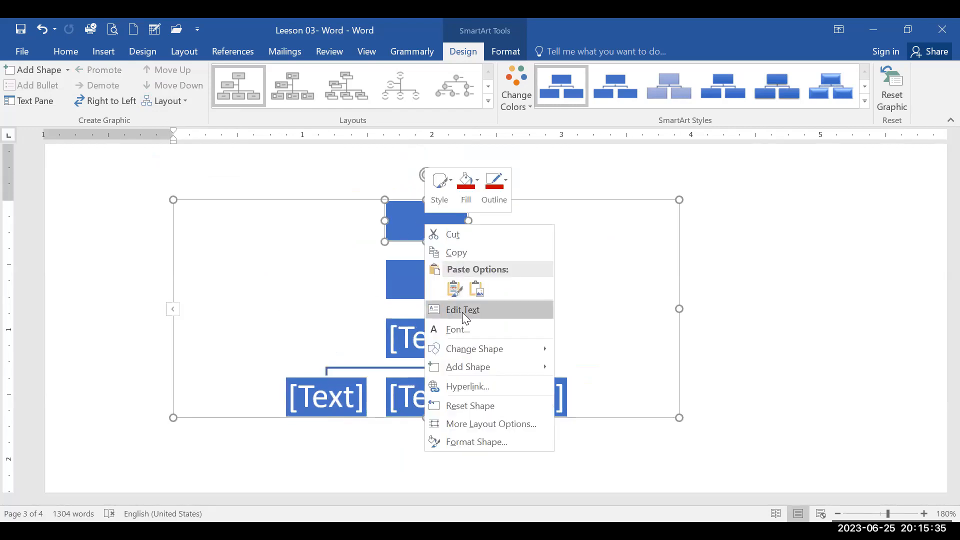
click(463, 310)
text(Chan)
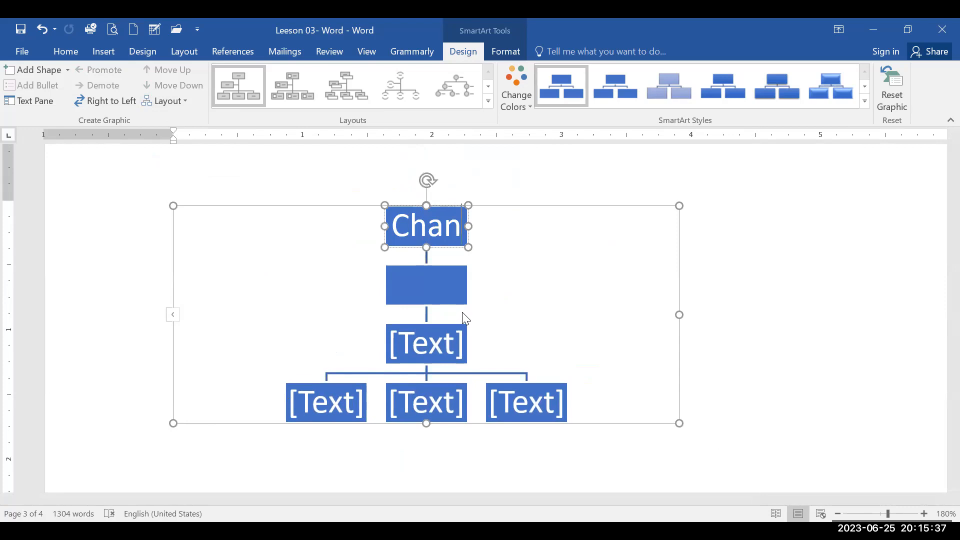
text(cellor)
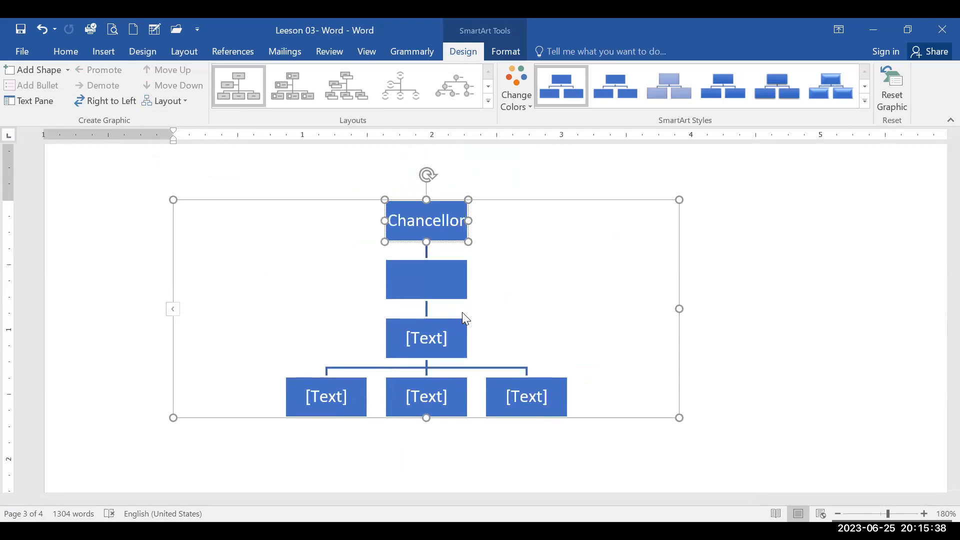
Label the second-level box "VIce Chancellor" and the third-level box "Director" using the SmartArt text pane.
click(424, 280)
right_click(424, 280)
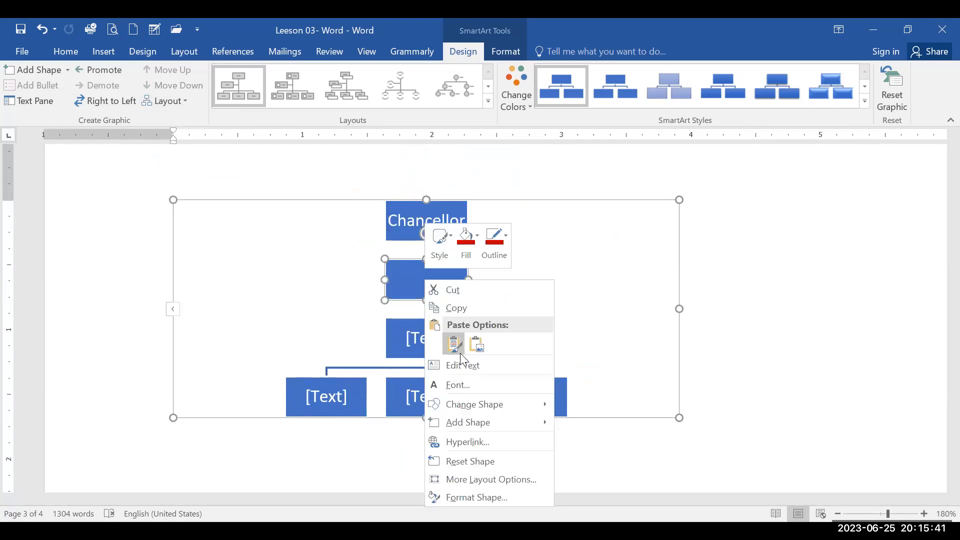
click(173, 308)
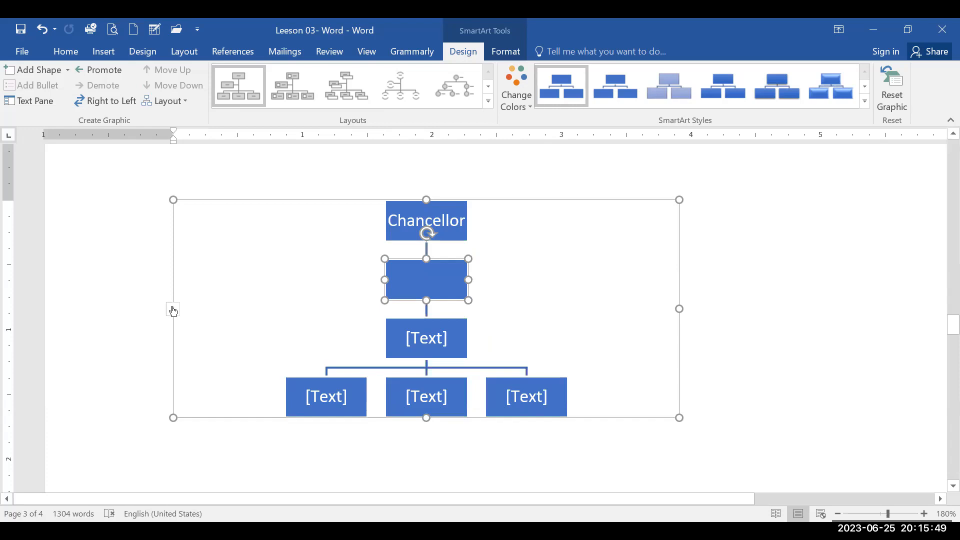
click(173, 310)
text(VIce Chancellor)
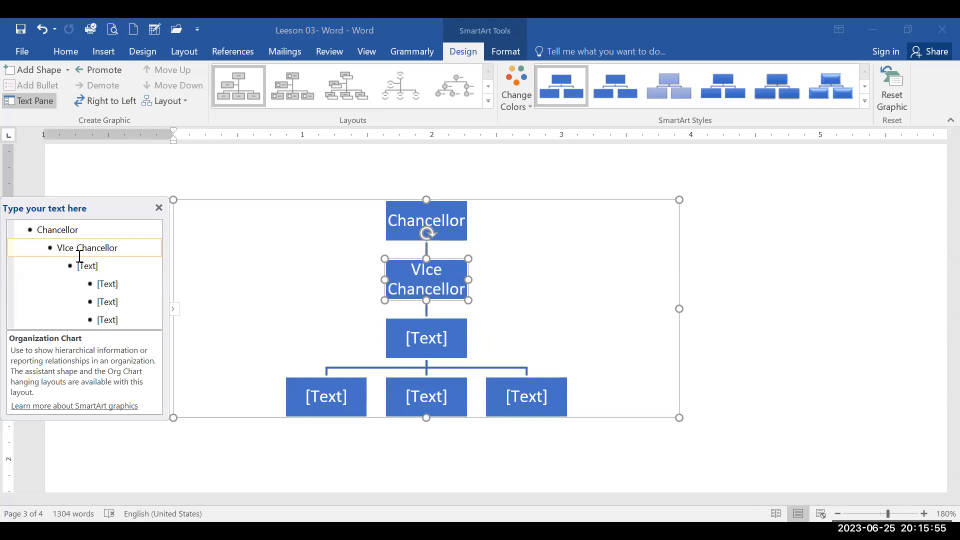
click(91, 267)
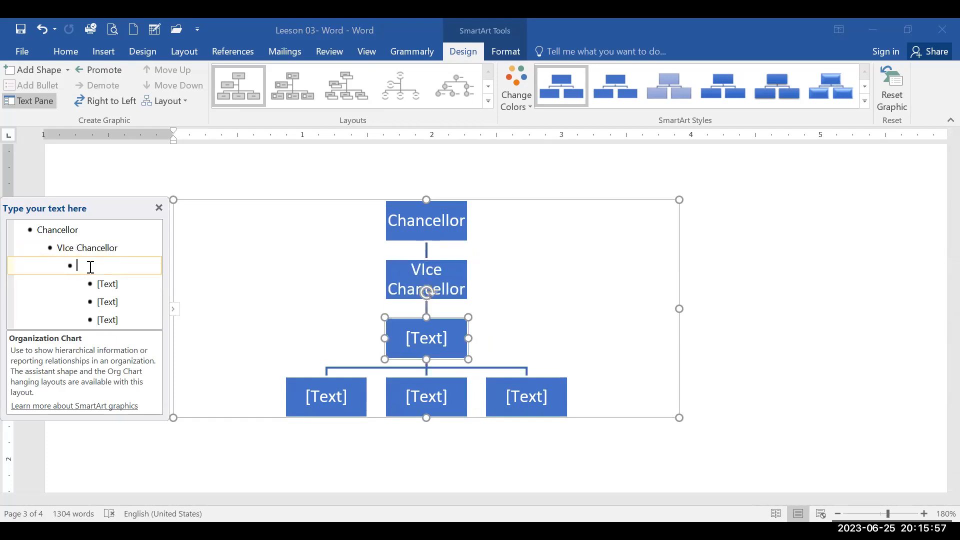
text(Direc)
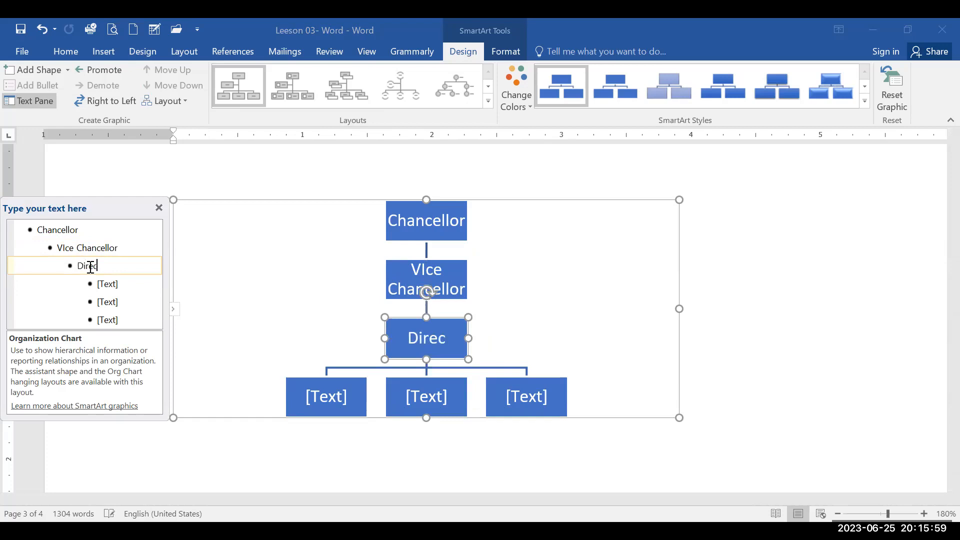
text(tor)
Label the three lowest boxes "Deputy Registrar", "HOd" and "Deputy Bursar" in the SmartArt text pane and close the pane.
click(110, 296)
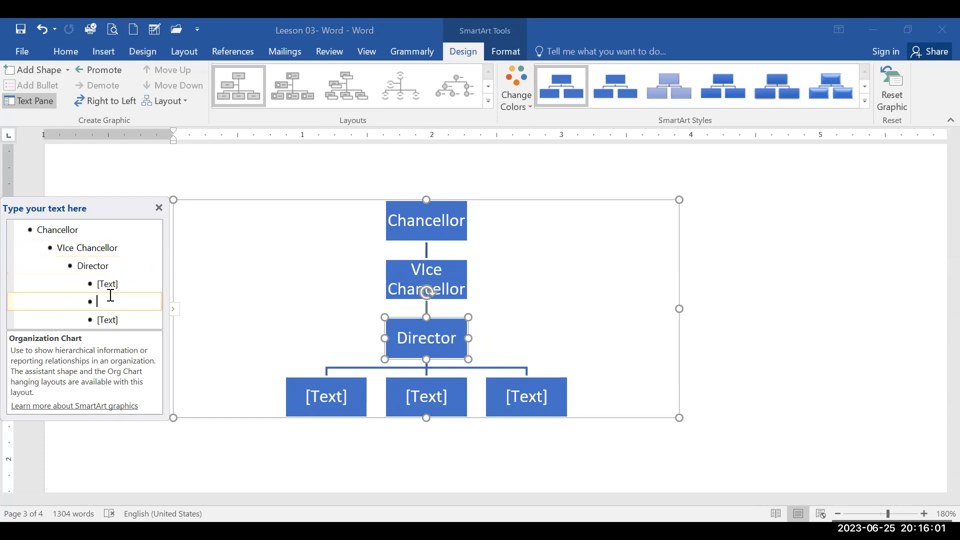
click(126, 280)
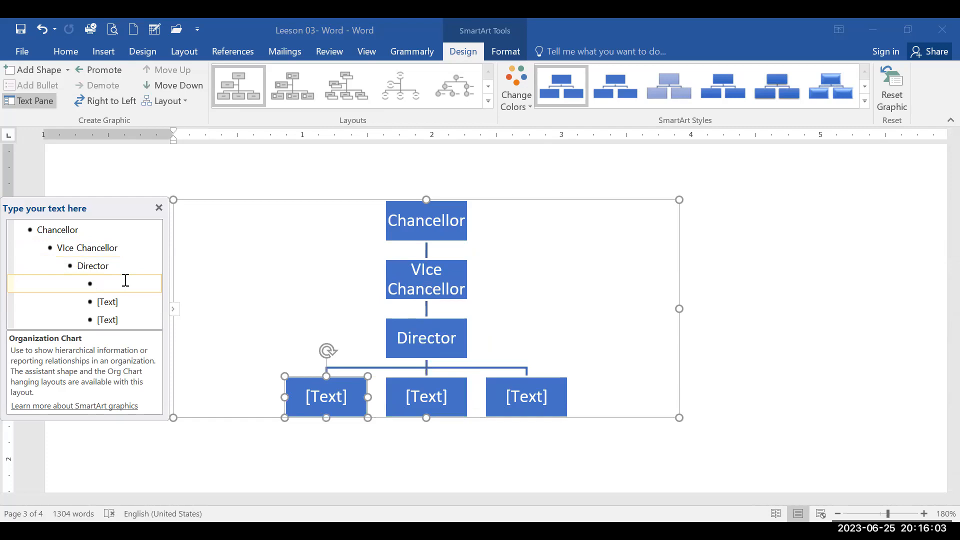
text(Deput)
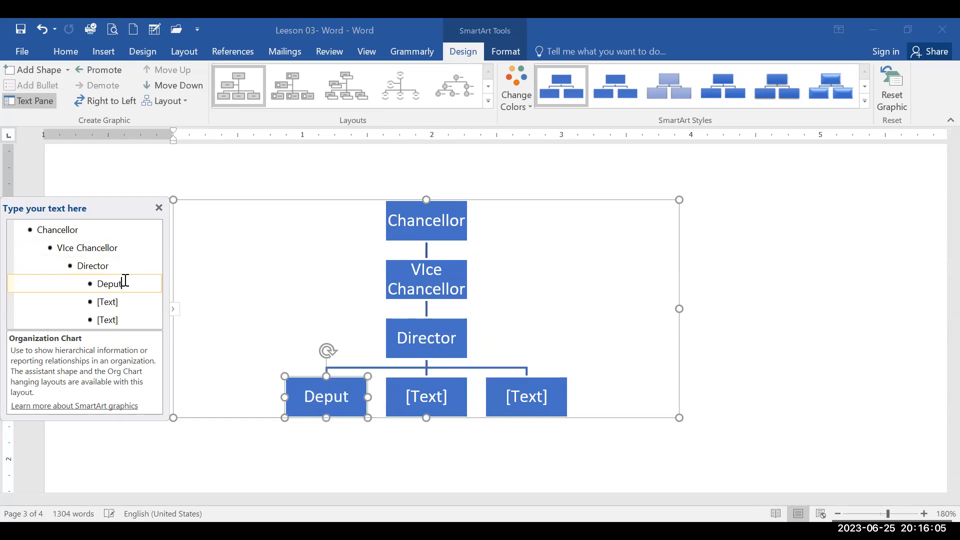
text(y Registrar)
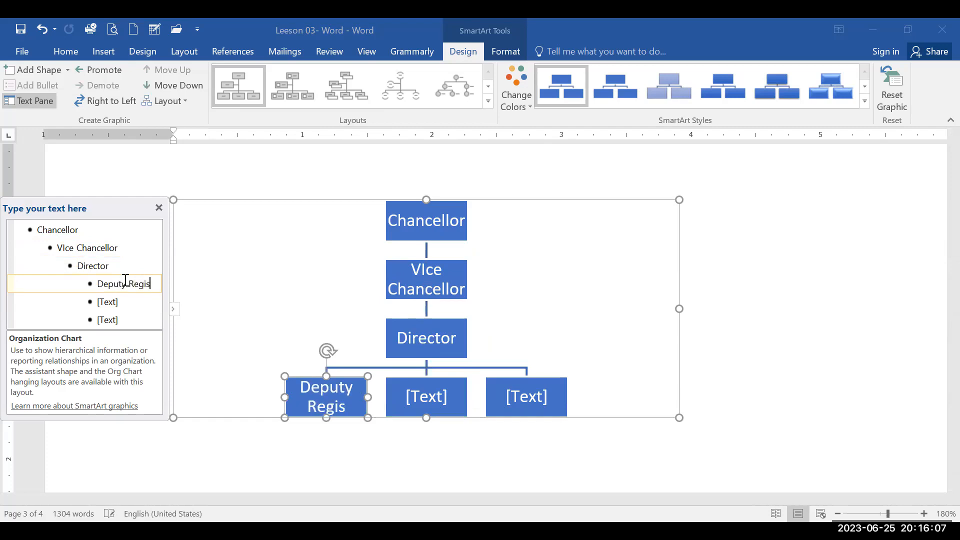
click(111, 313)
text(HOd)
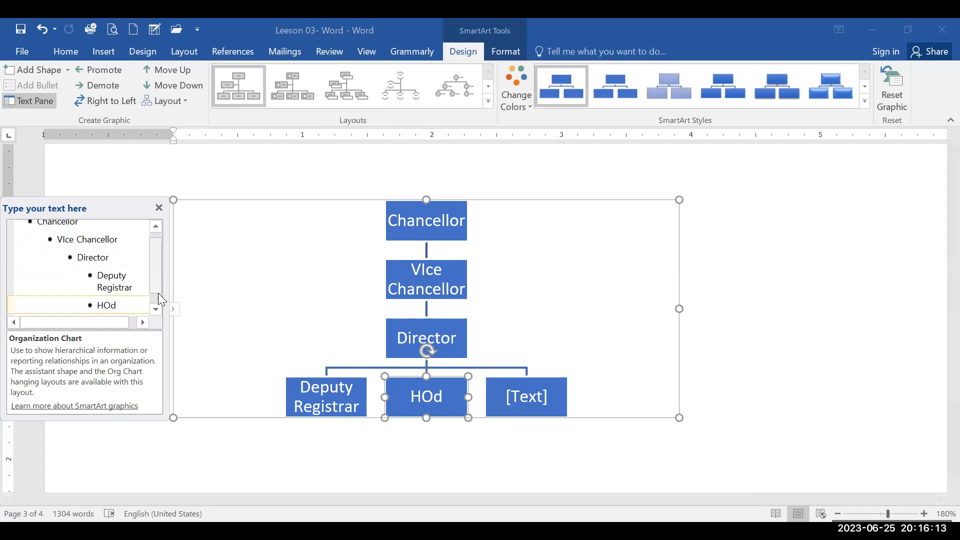
scroll(158, 300, down, 1)
click(114, 307)
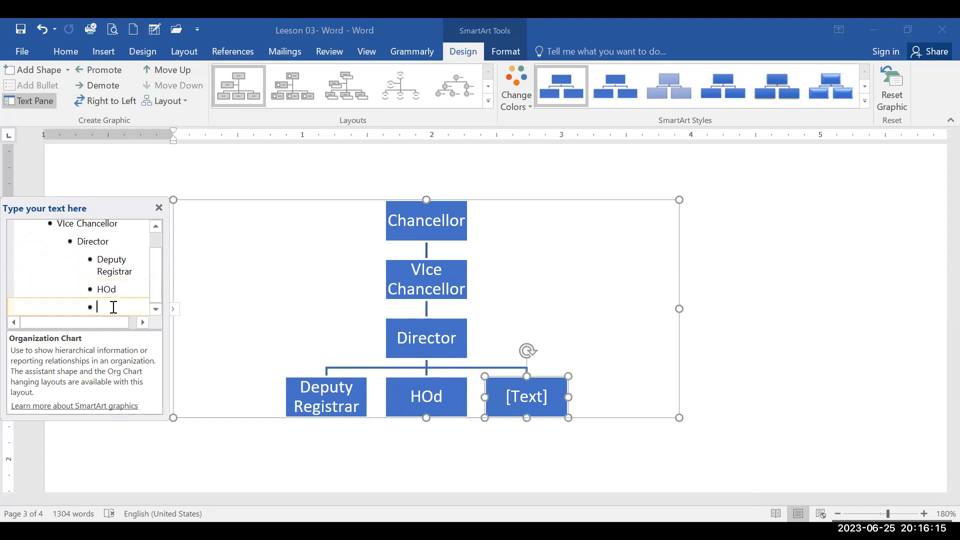
text(Deputy Bursar)
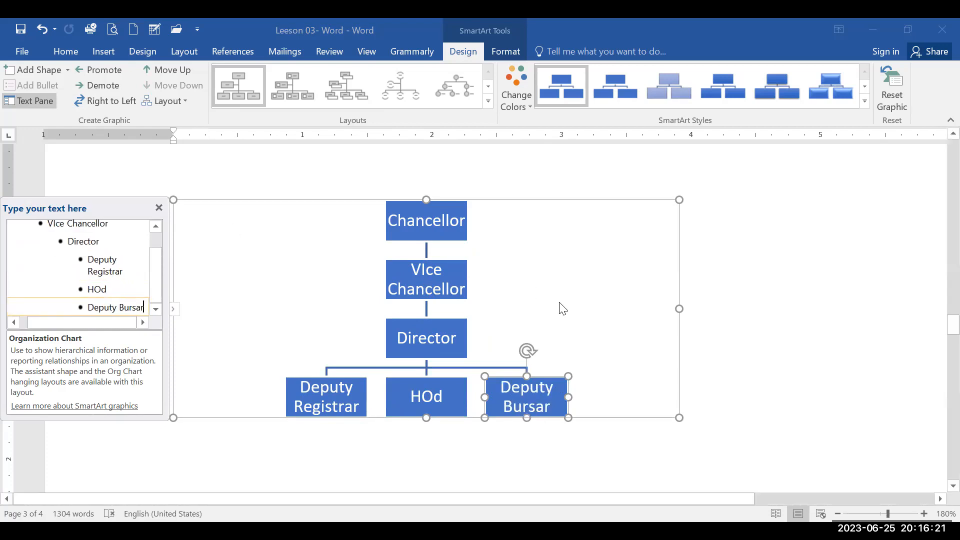
click(174, 315)
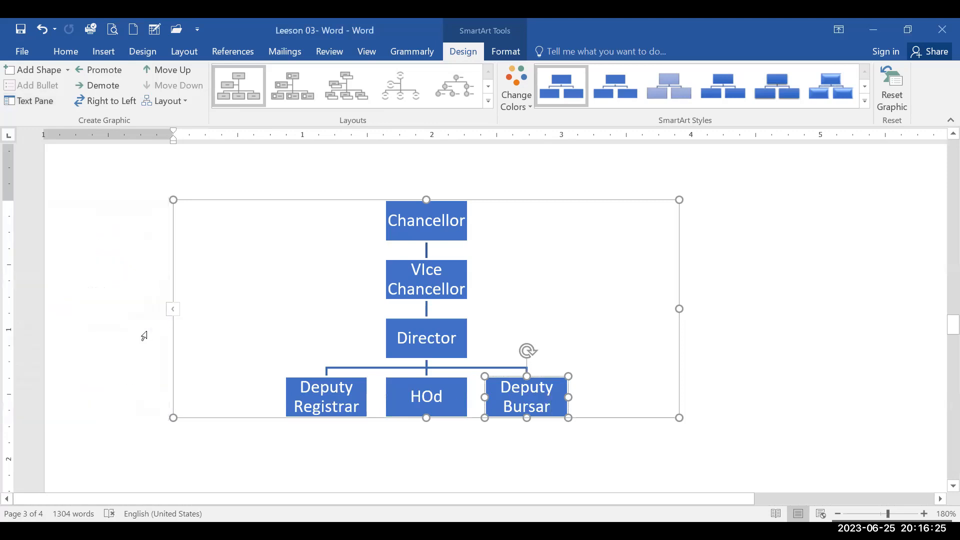
Compare the finished levels of the organization chart with the typed list of university positions.
click(144, 336)
scroll(144, 336, up, 9)
scroll(144, 336, down, 6)
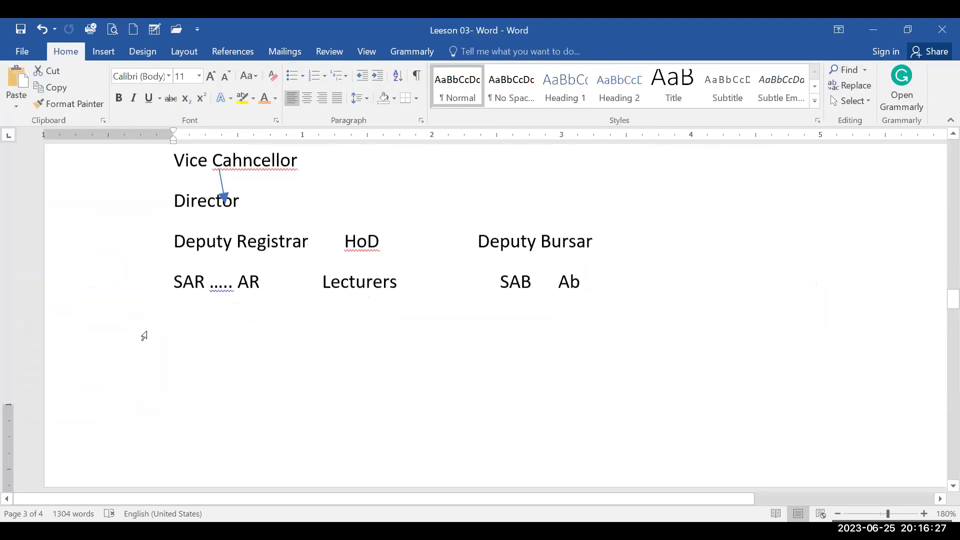
scroll(144, 336, up, 2)
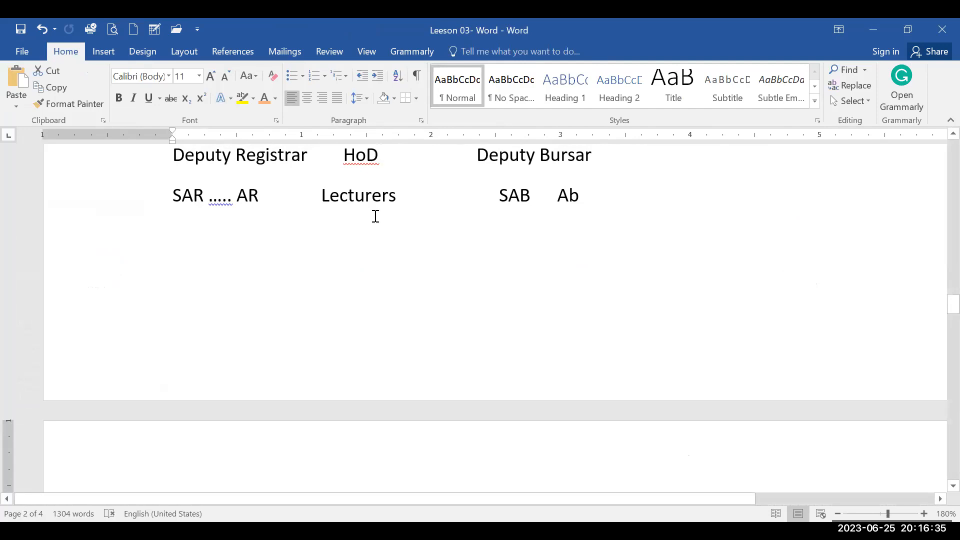
scroll(375, 217, up, 3)
scroll(374, 220, down, 3)
scroll(368, 262, up, 2)
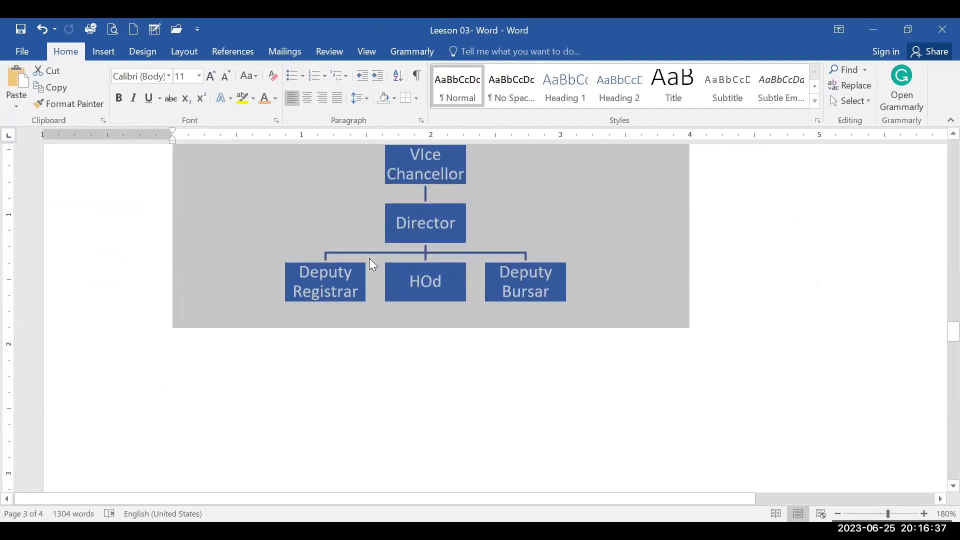
Add an empty box below the Deputy Registrar box in the organization chart.
click(361, 272)
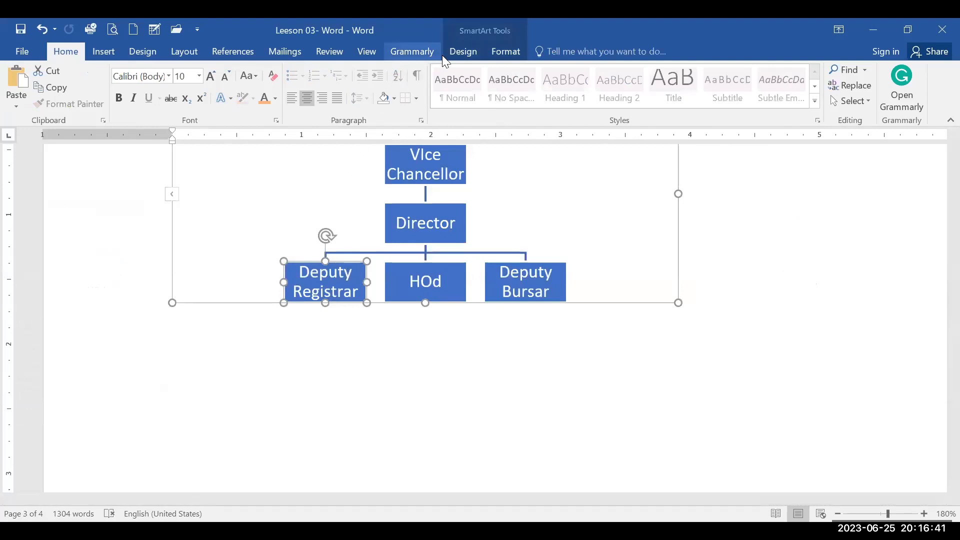
click(464, 52)
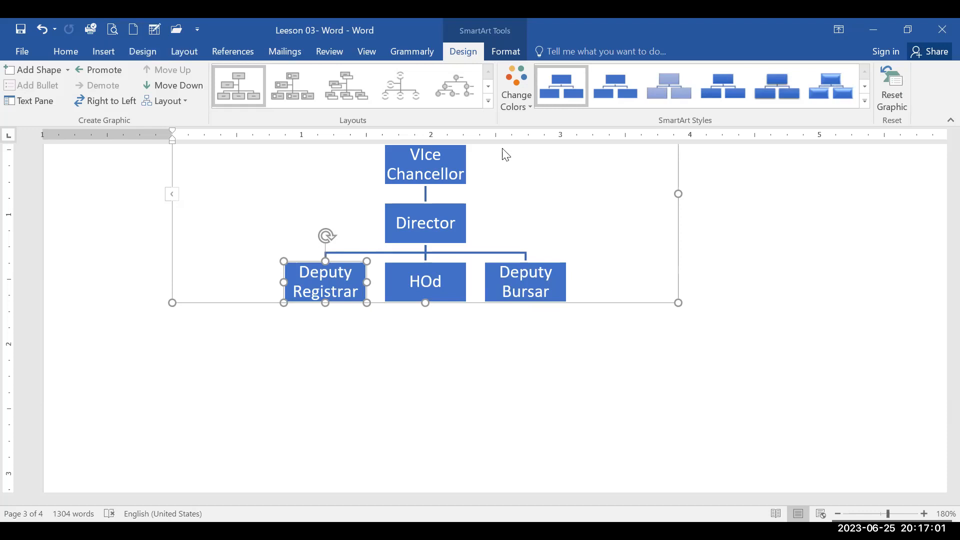
click(67, 73)
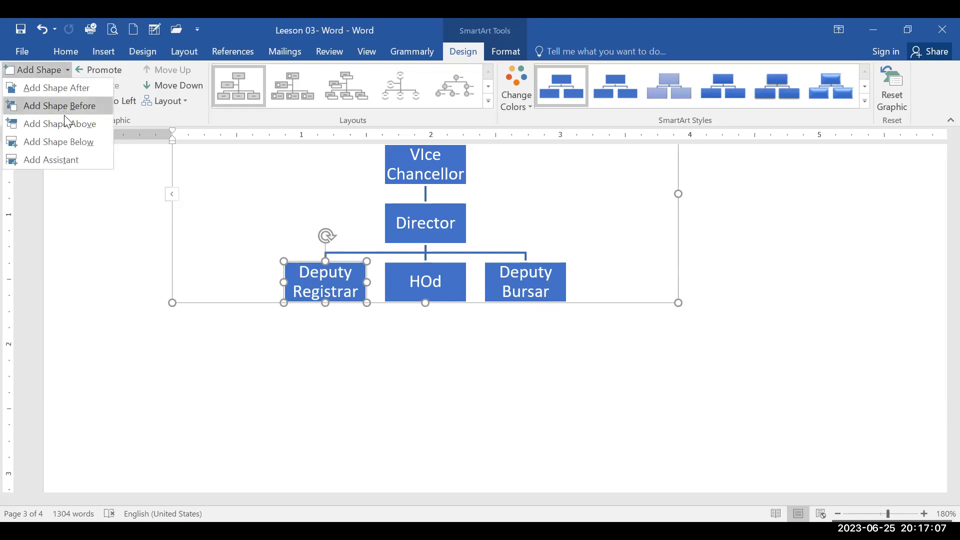
click(75, 142)
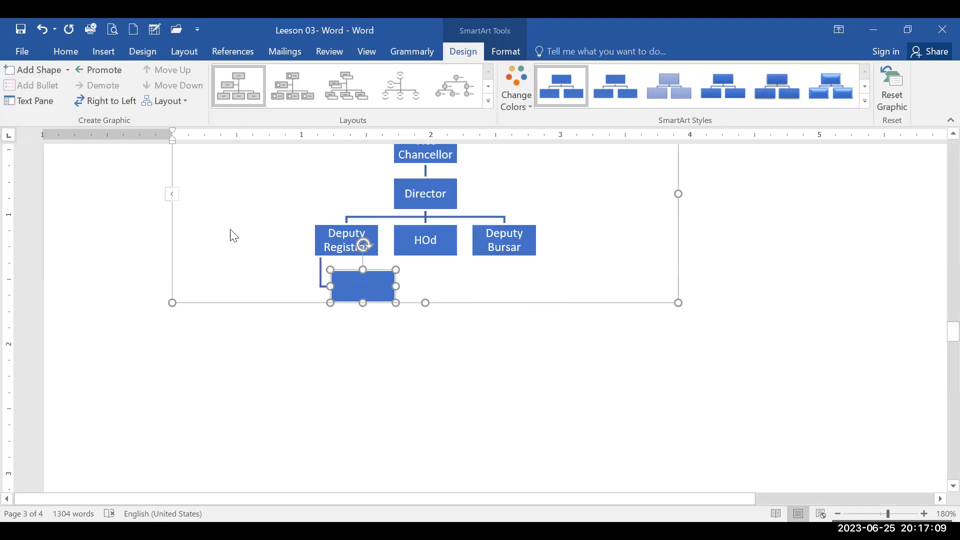
click(346, 241)
scroll(350, 250, up, 3)
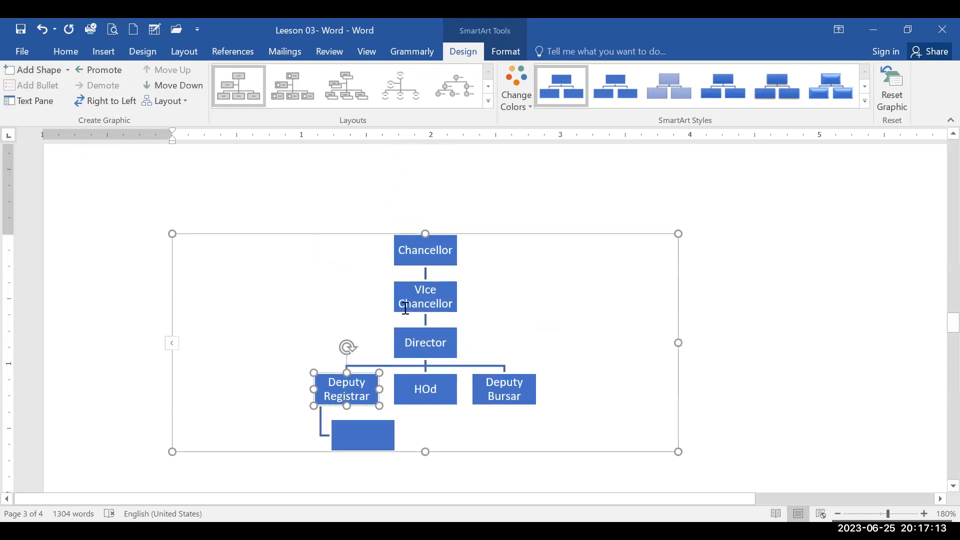
click(373, 433)
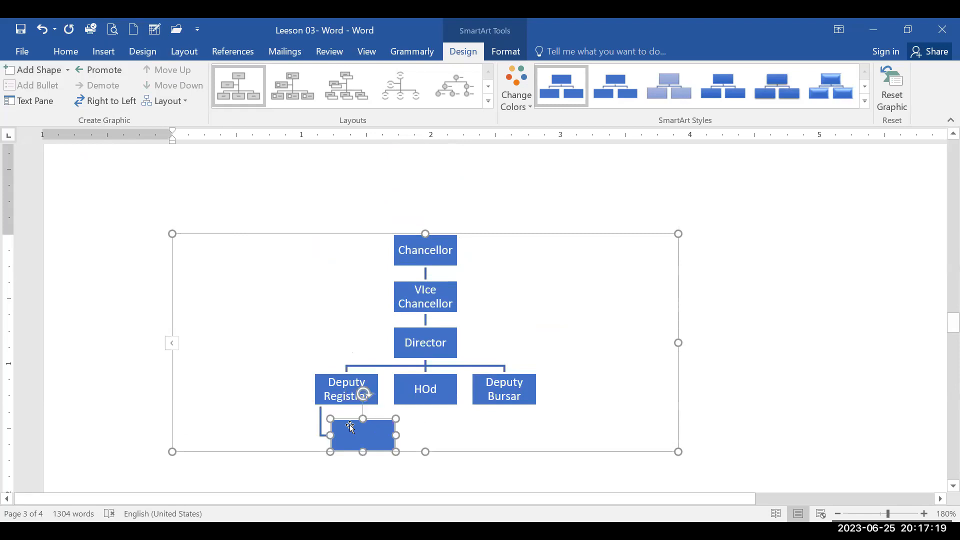
click(350, 398)
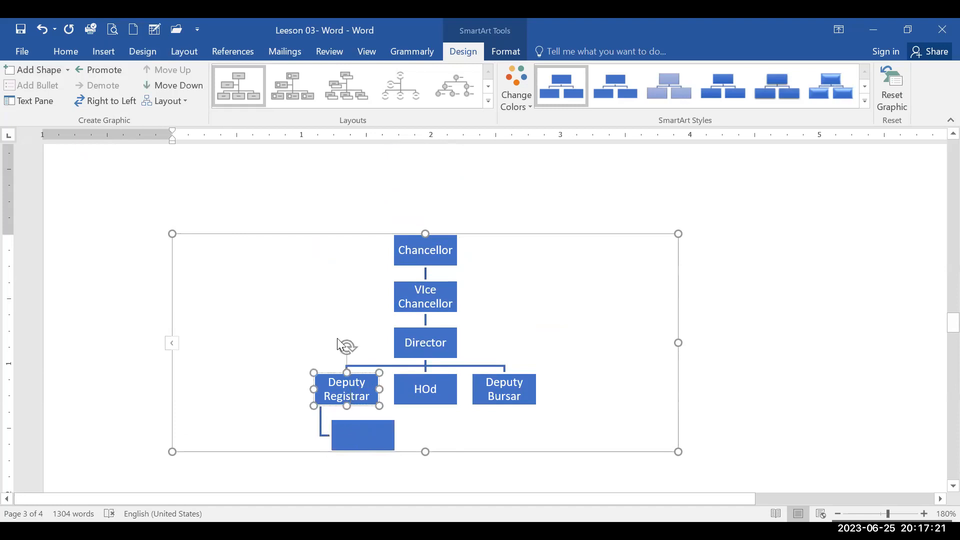
click(76, 74)
click(68, 72)
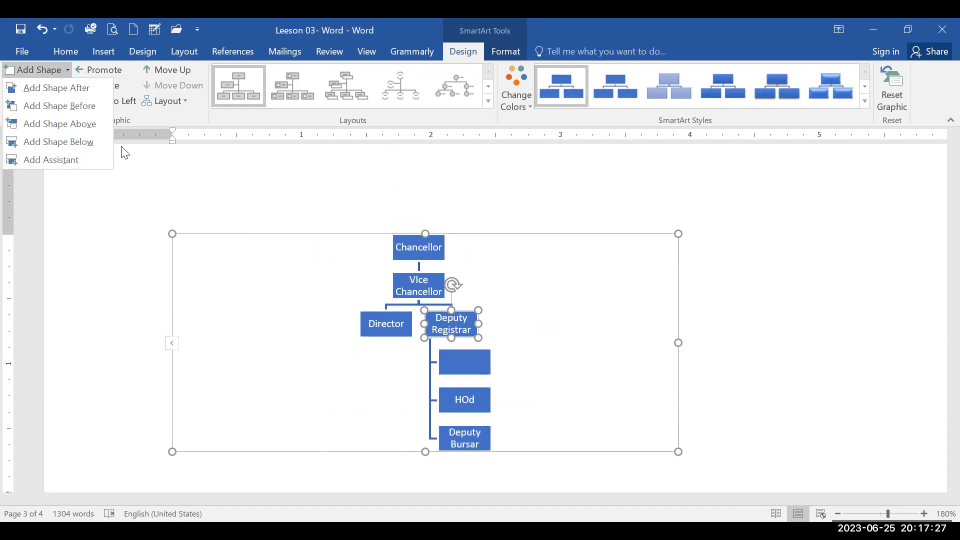
click(156, 40)
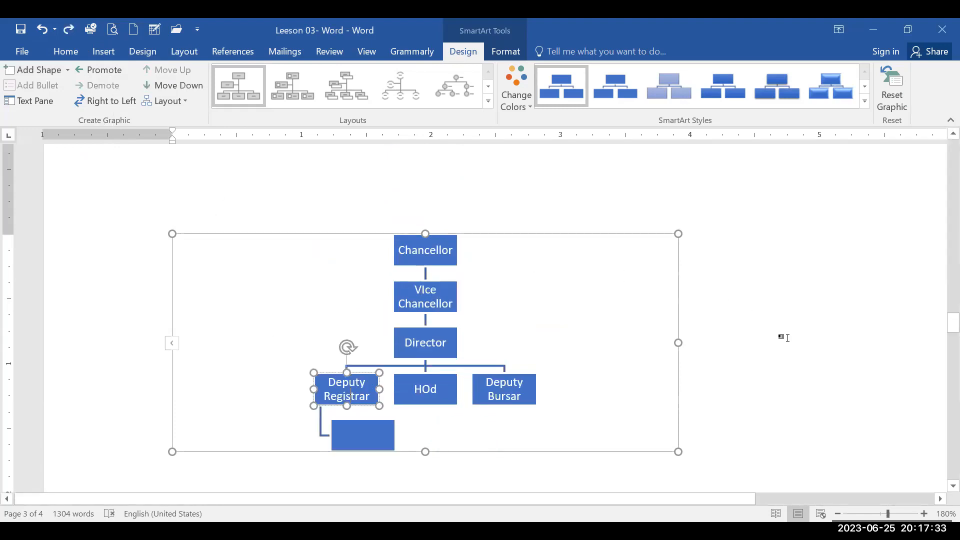
Add a second empty box below Deputy Registrar and set that branch to the Standard layout.
click(68, 71)
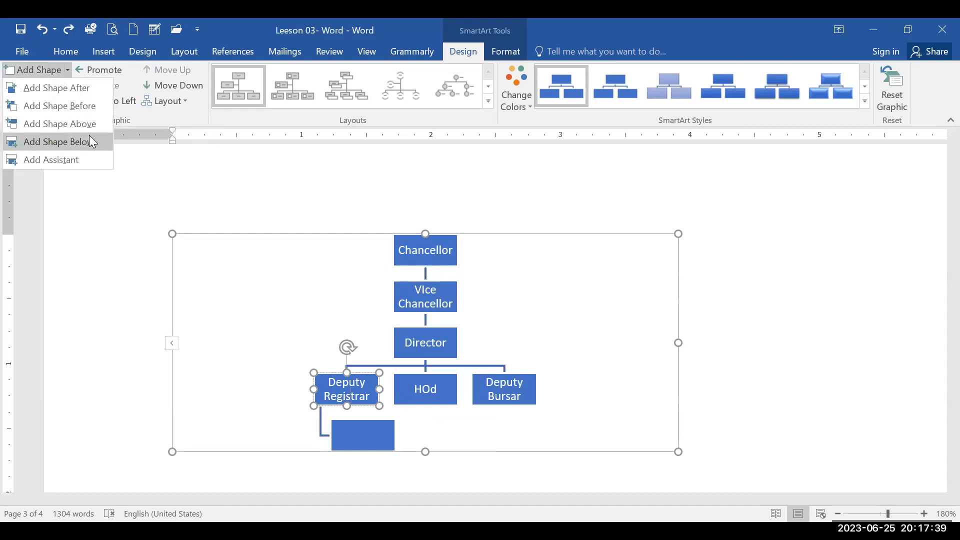
click(90, 136)
click(369, 370)
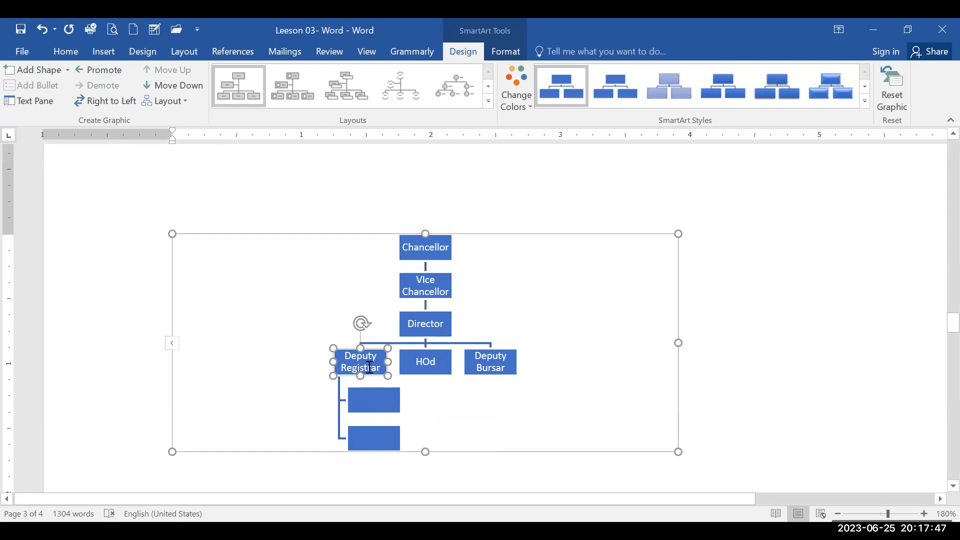
click(180, 98)
click(183, 118)
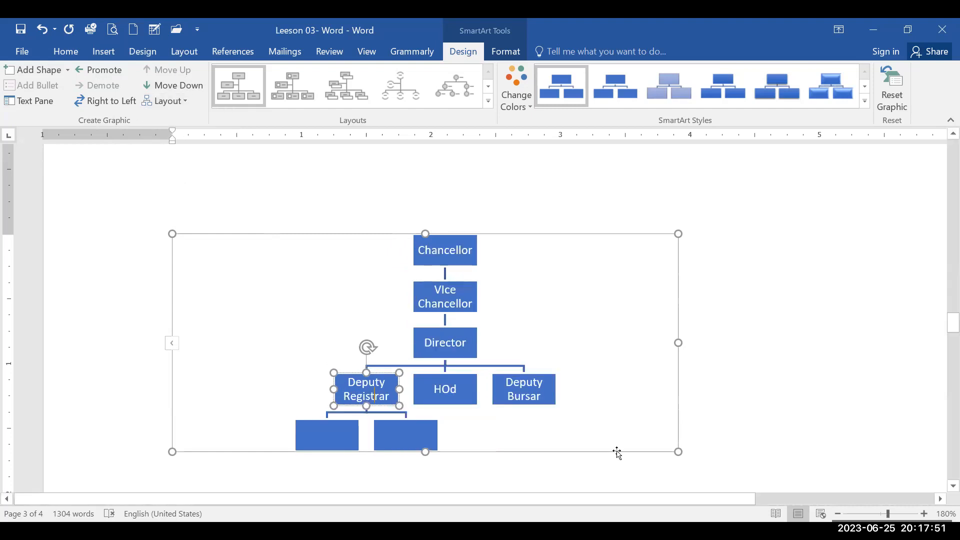
Add one empty box below HOd and set that branch to the Standard layout.
click(463, 392)
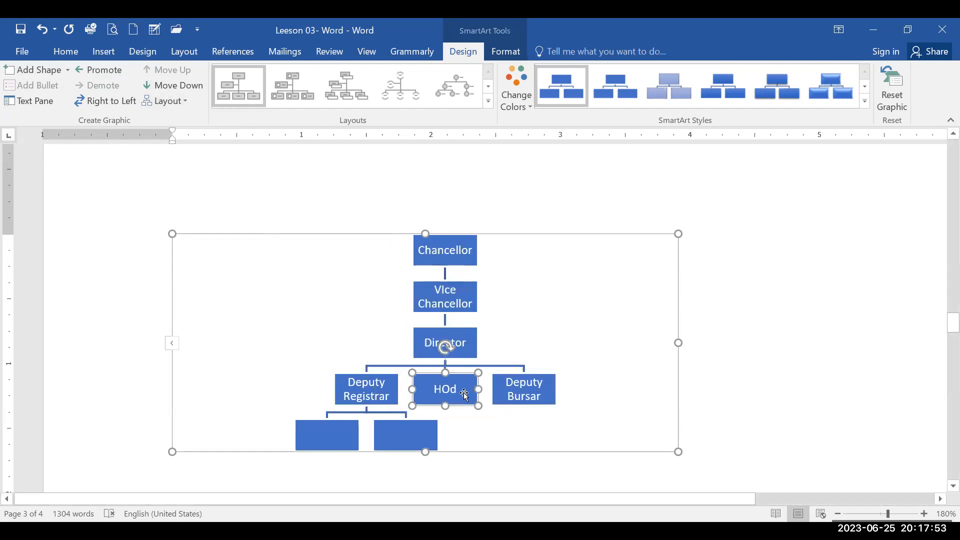
click(69, 69)
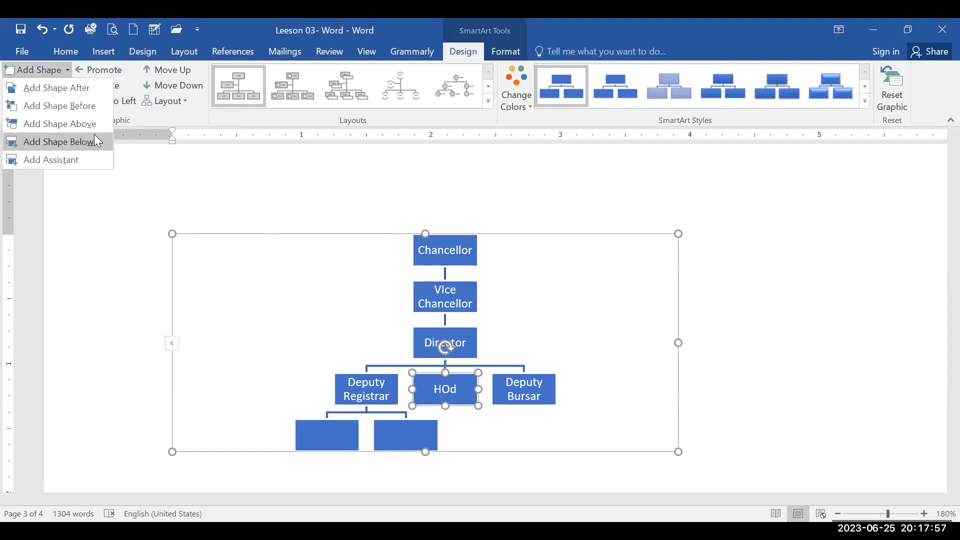
click(94, 141)
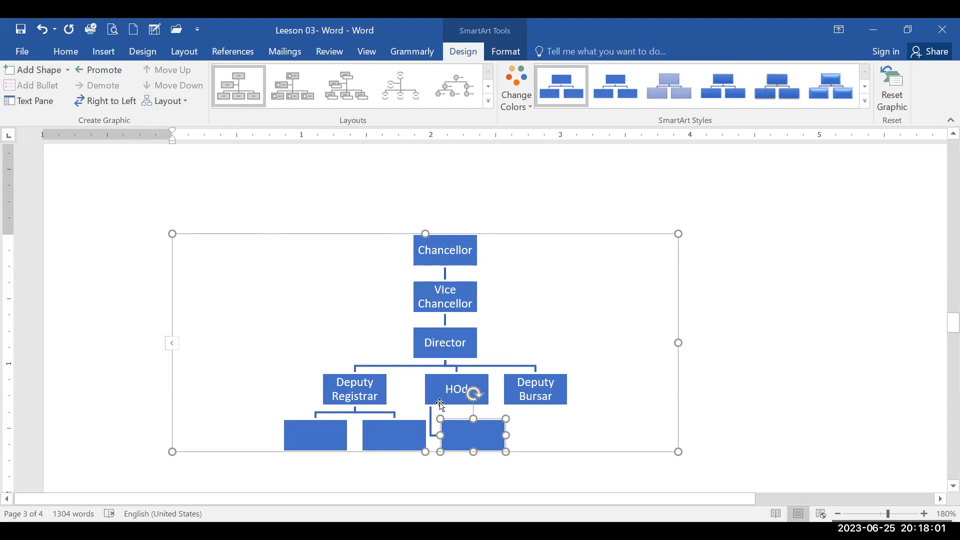
click(440, 405)
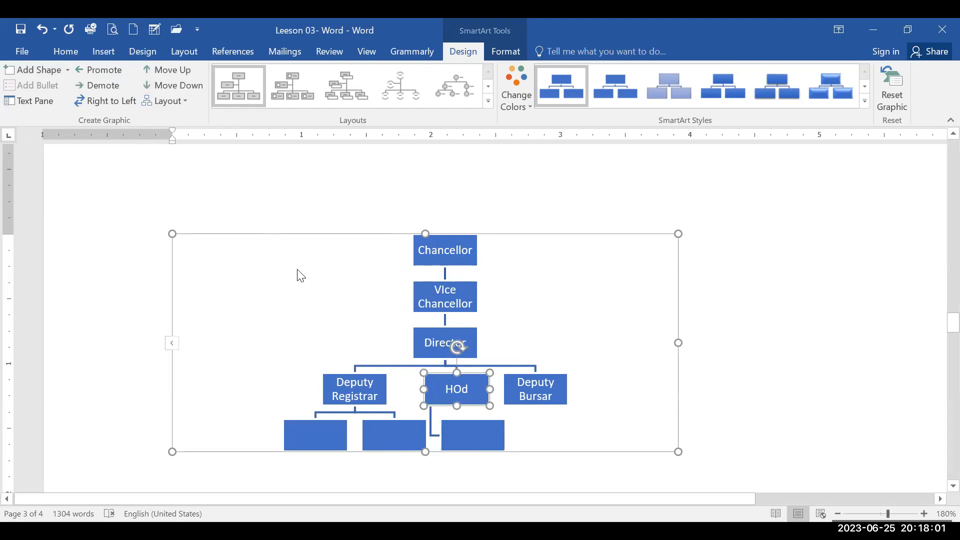
click(165, 102)
click(179, 120)
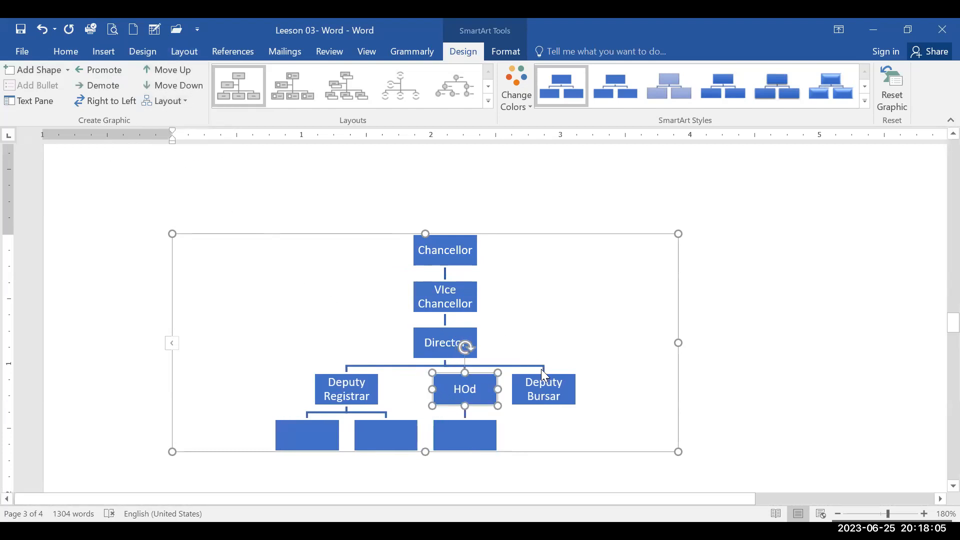
Add an empty box below the Deputy Bursar box in the organization chart.
click(552, 399)
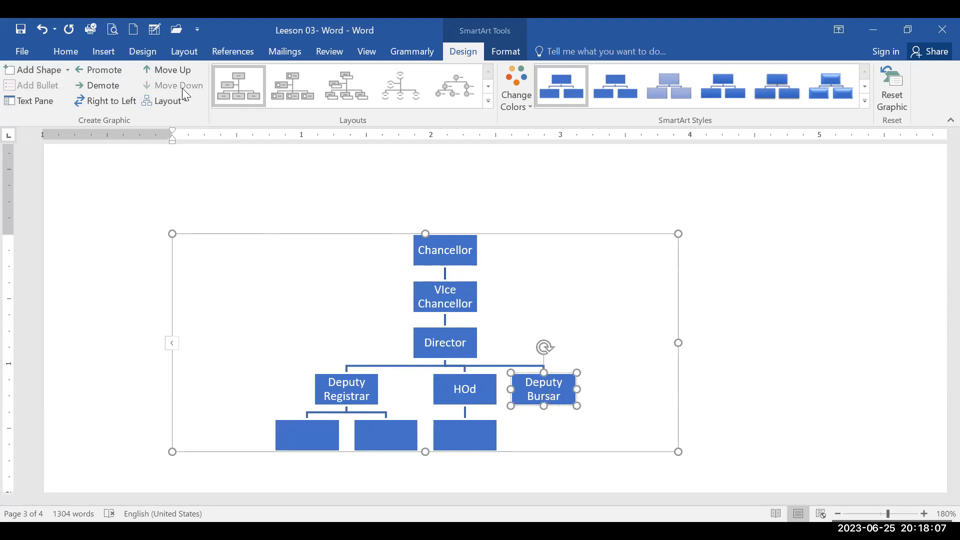
click(68, 70)
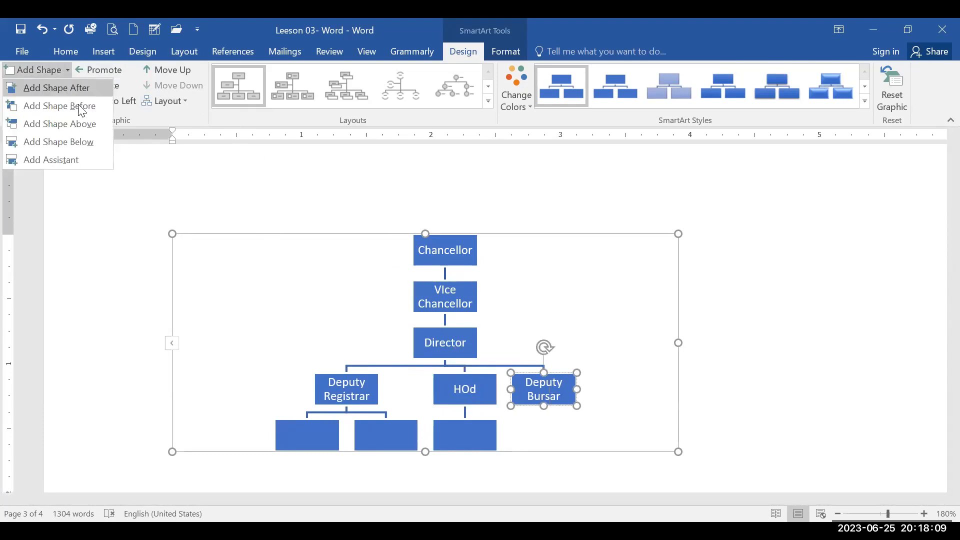
click(92, 143)
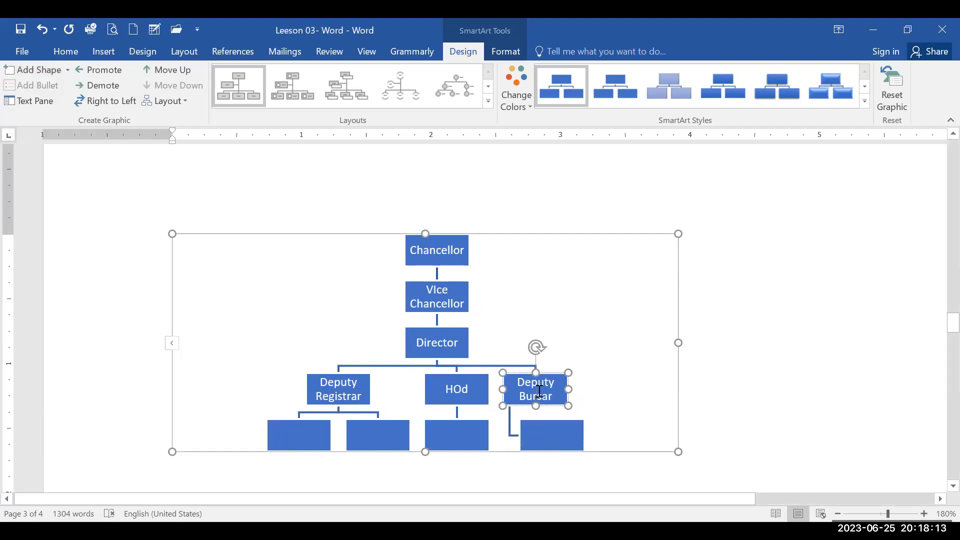
Add another empty box one level below the empty box under Deputy Bursar.
click(68, 71)
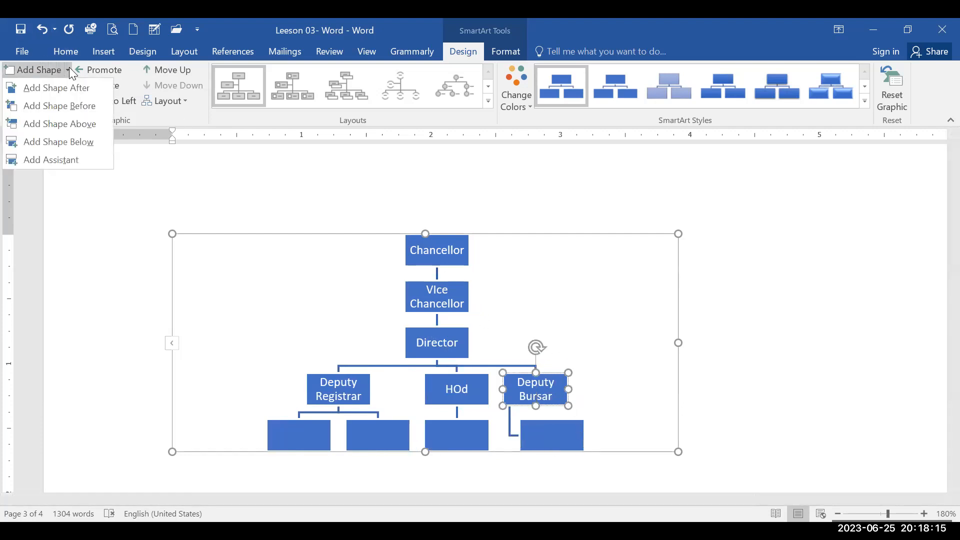
click(559, 437)
click(558, 435)
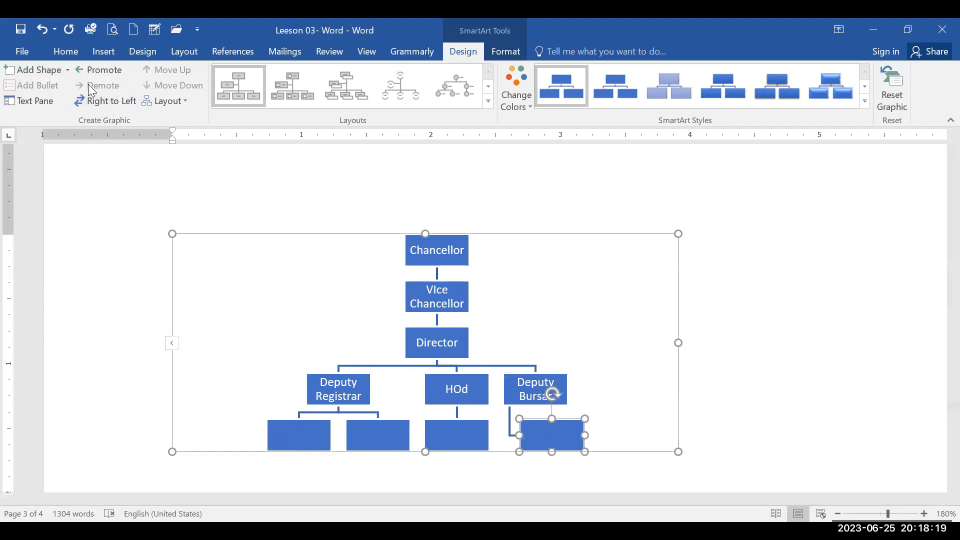
click(68, 71)
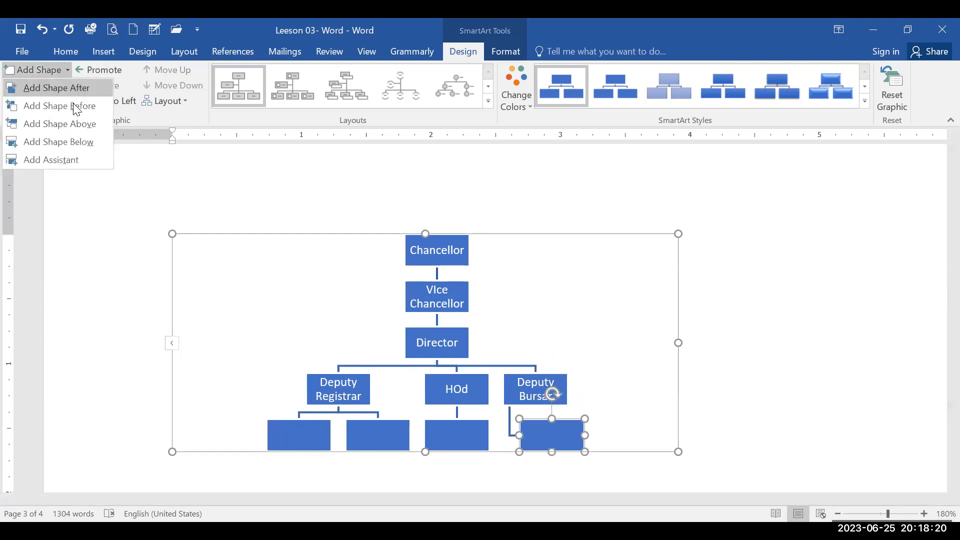
click(88, 143)
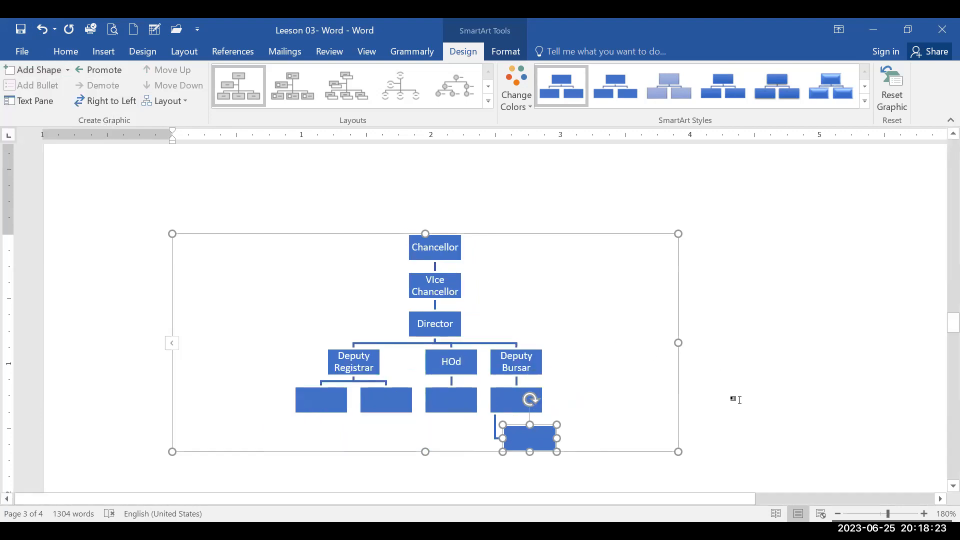
Apply the Standard layout to the empty box directly under Deputy Bursar and deselect the chart.
click(530, 395)
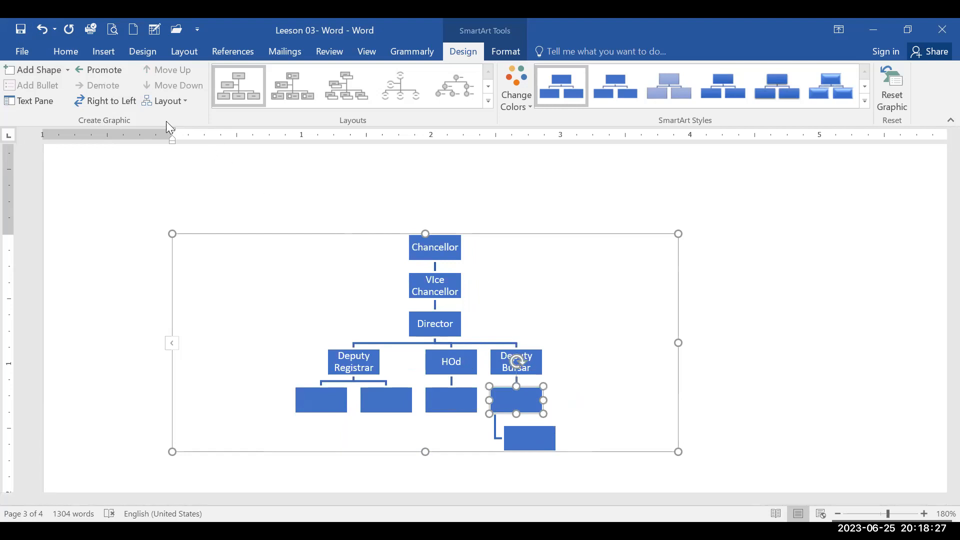
click(167, 103)
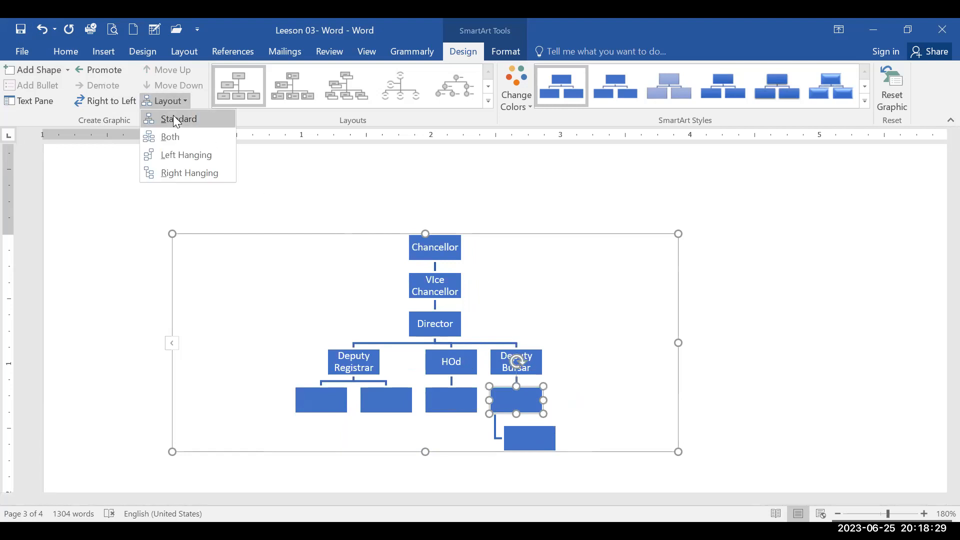
click(177, 120)
click(771, 426)
scroll(777, 428, down, 3)
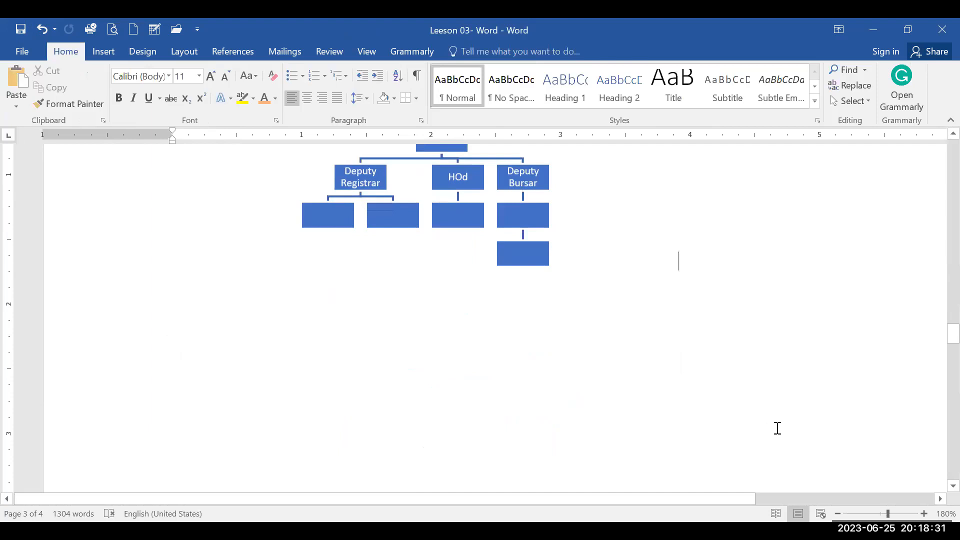
scroll(778, 428, up, 2)
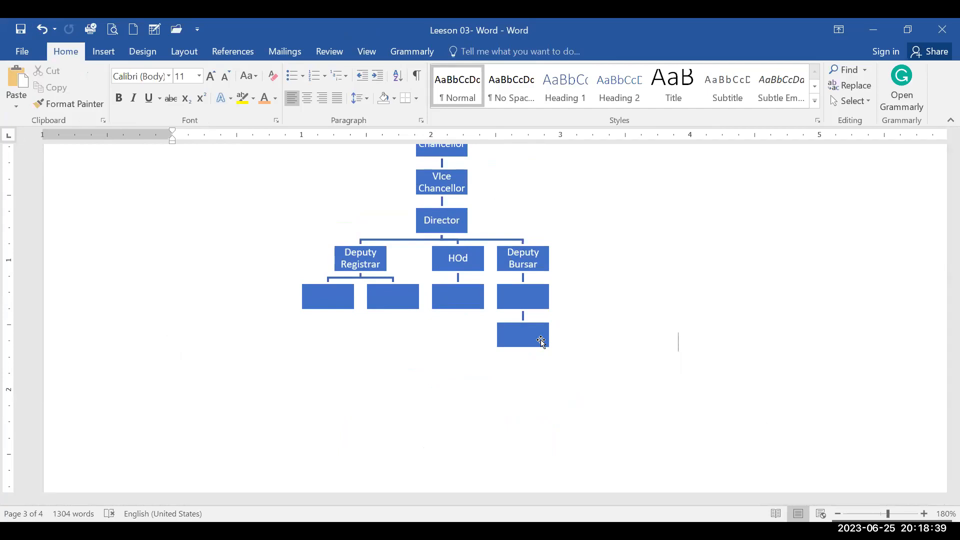
Promote the lowest empty box one level so that it reports directly to Deputy Bursar.
click(542, 341)
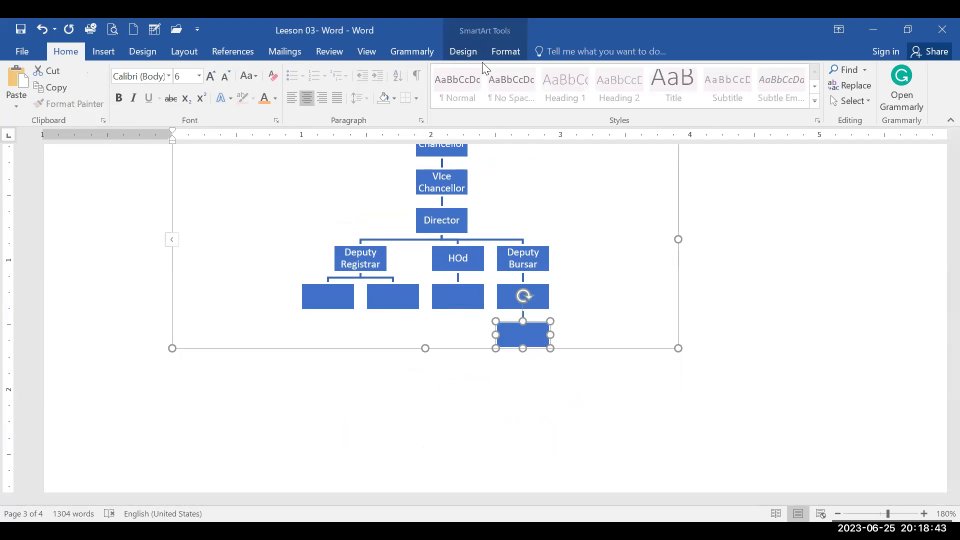
click(468, 58)
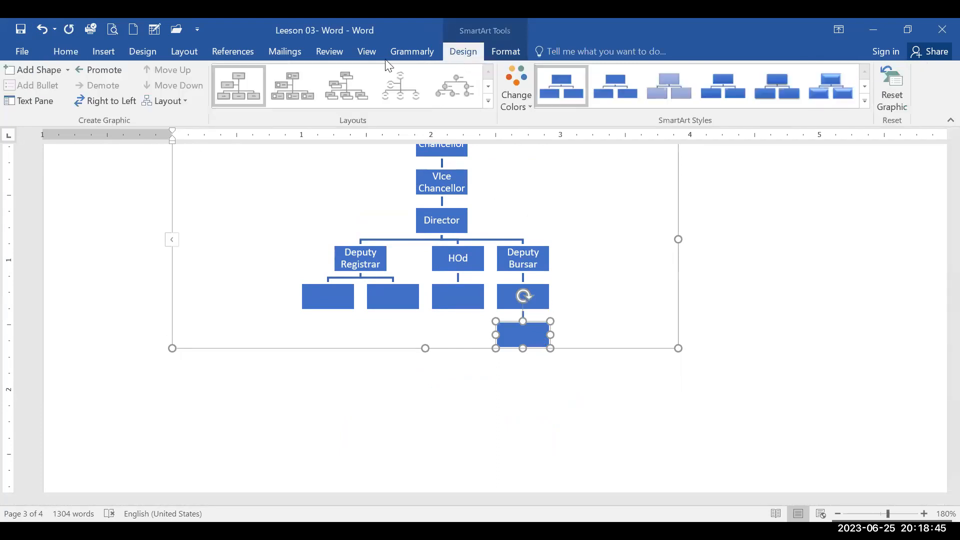
click(94, 71)
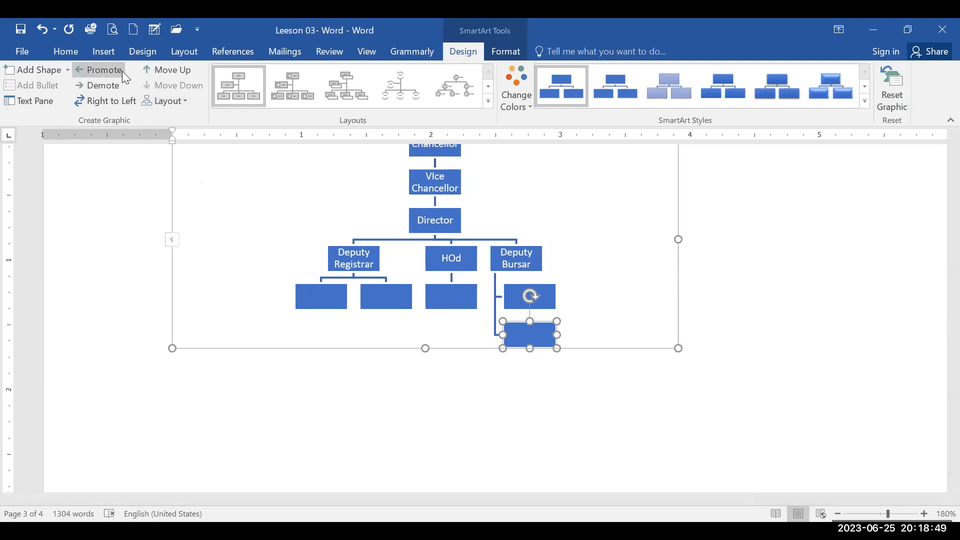
Apply the Standard layout to the Deputy Bursar branch so its two empty boxes sit side by side, and deselect the chart.
click(519, 265)
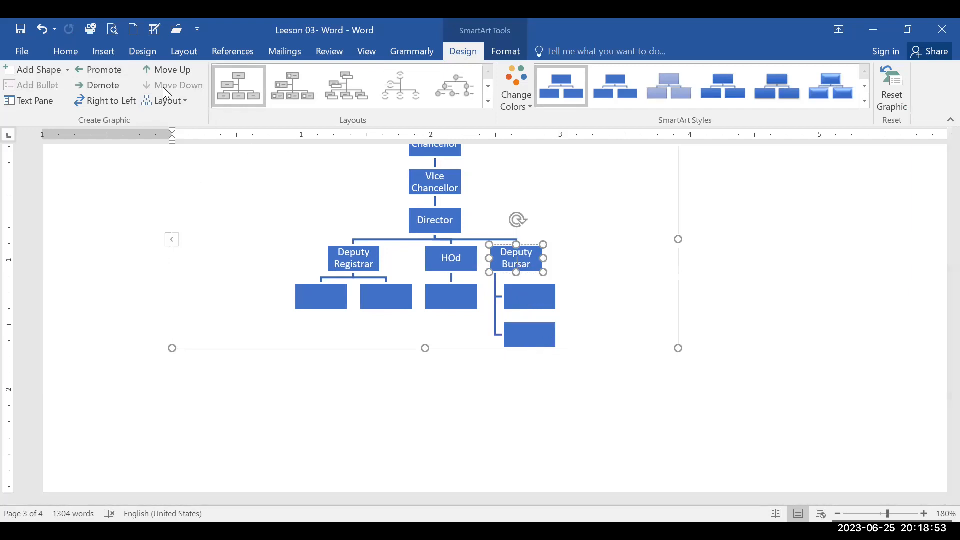
click(170, 103)
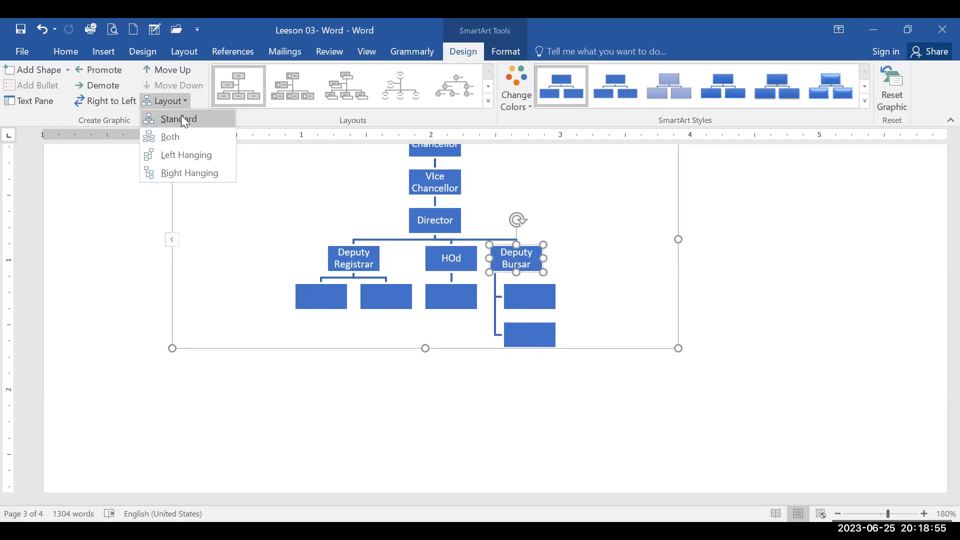
click(172, 119)
click(767, 330)
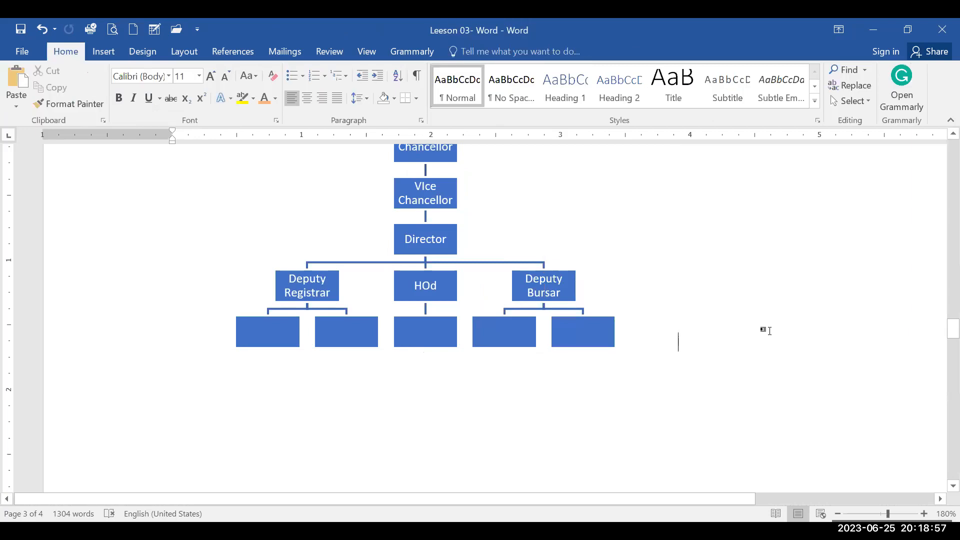
Label the two empty boxes under Deputy Registrar SAR and AR, following the typed list of positions.
scroll(769, 330, up, 10)
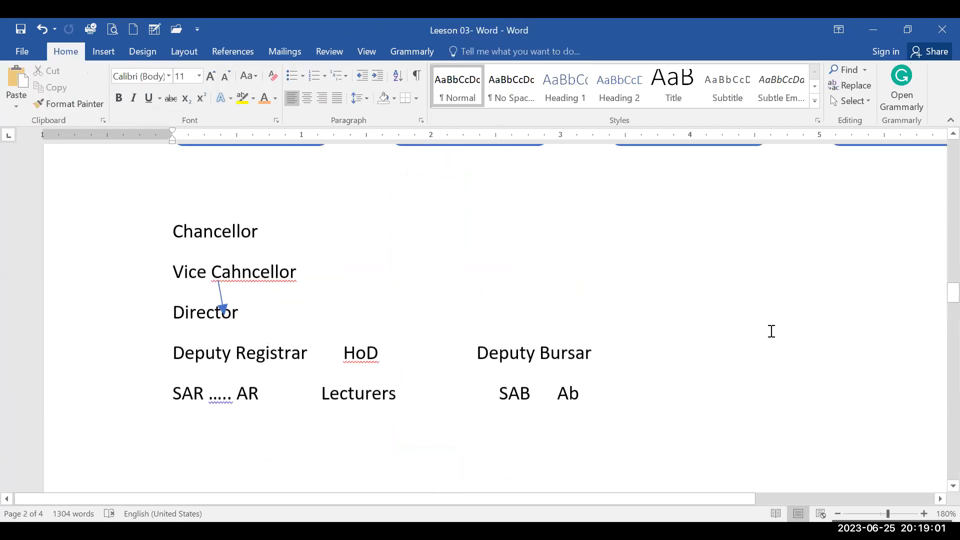
scroll(771, 331, down, 10)
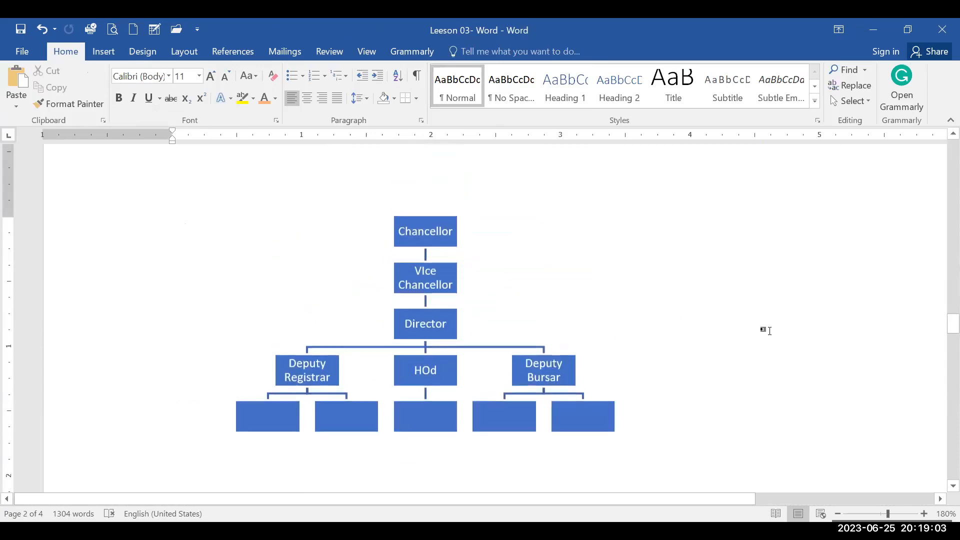
click(289, 418)
right_click(289, 417)
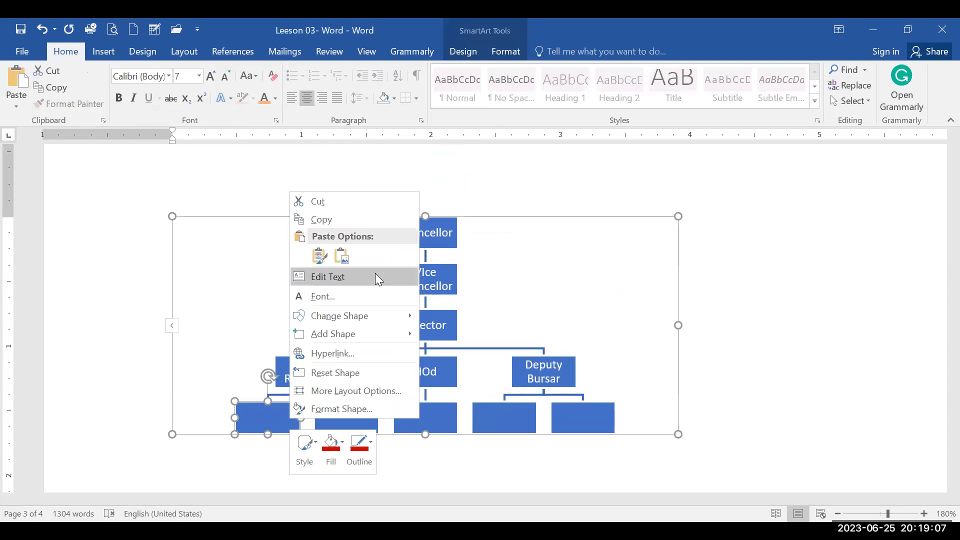
click(375, 276)
text(SAR)
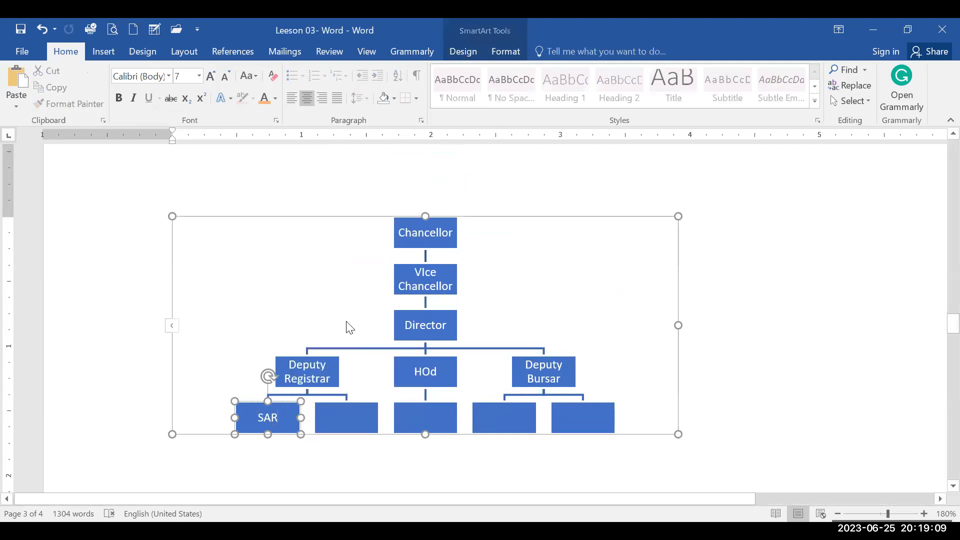
click(361, 428)
right_click(361, 429)
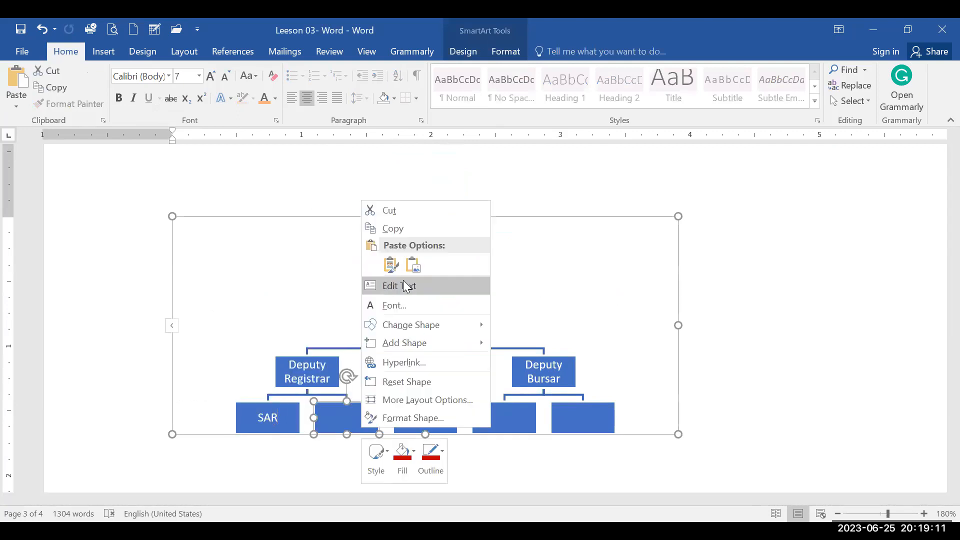
click(407, 287)
text(AR)
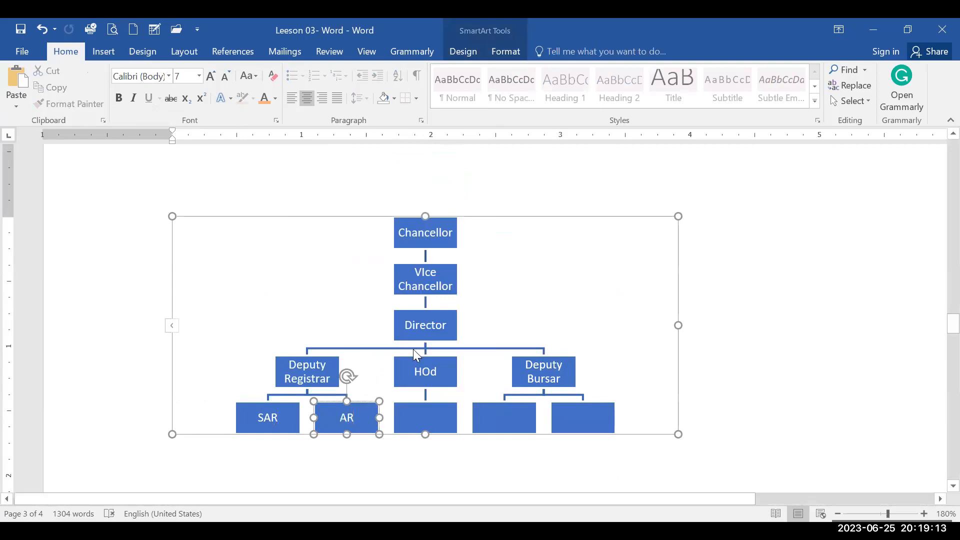
Label the empty box under HOd Academics.
click(428, 413)
right_click(428, 413)
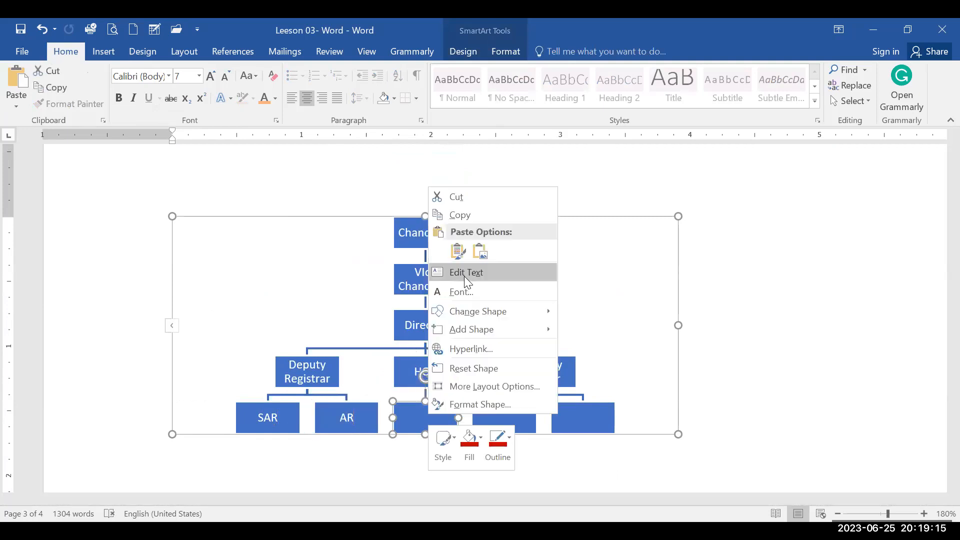
click(464, 276)
text(Aca)
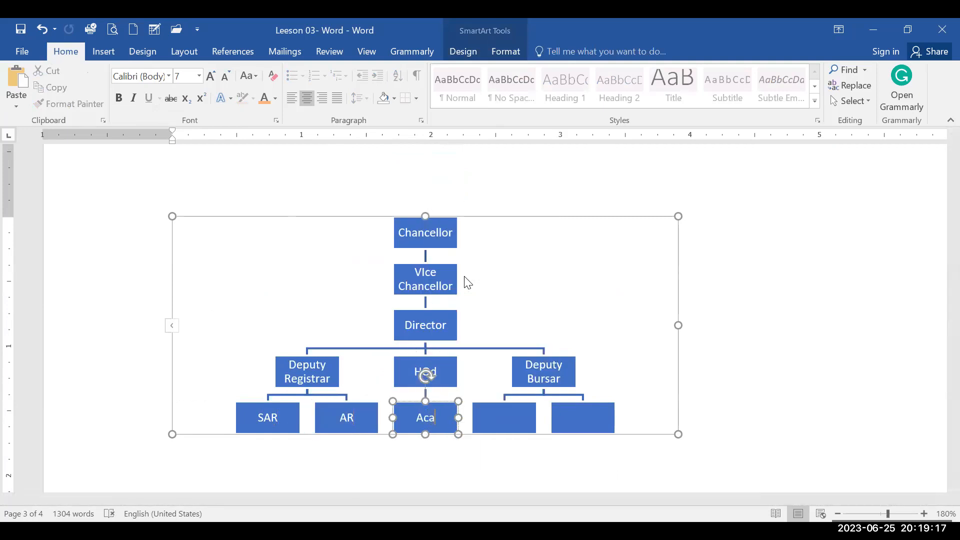
text(demics)
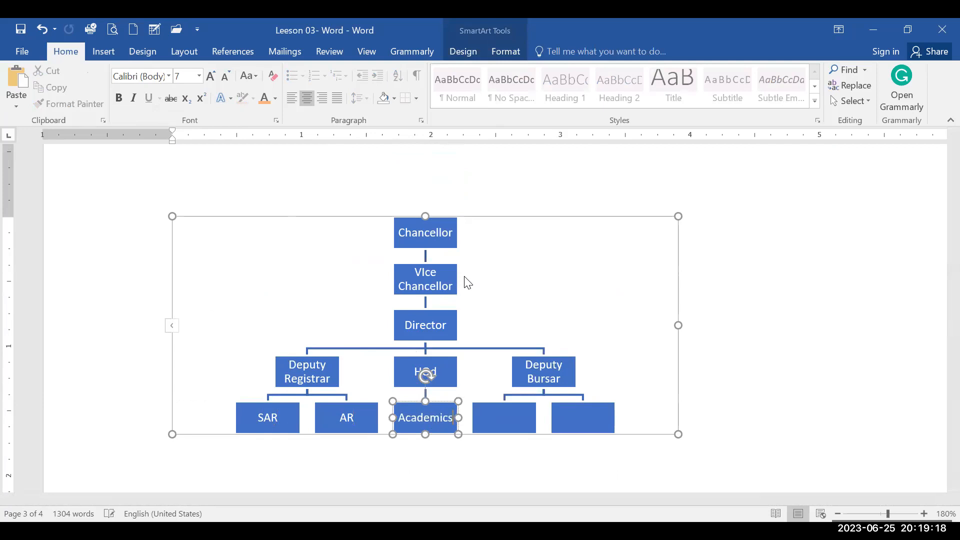
Label the two empty boxes under Deputy Bursar SAB and AB, and deselect the chart.
click(505, 418)
right_click(504, 419)
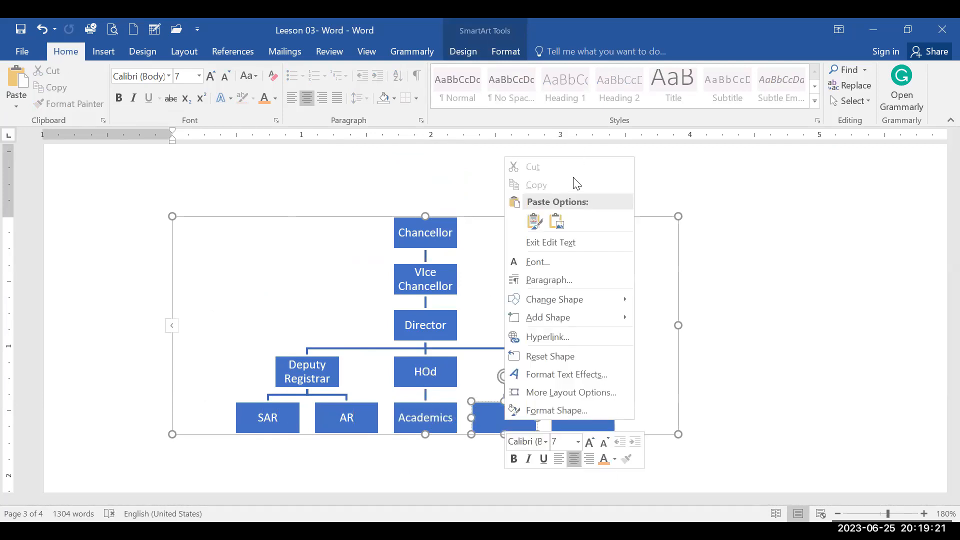
click(574, 242)
text(SAB)
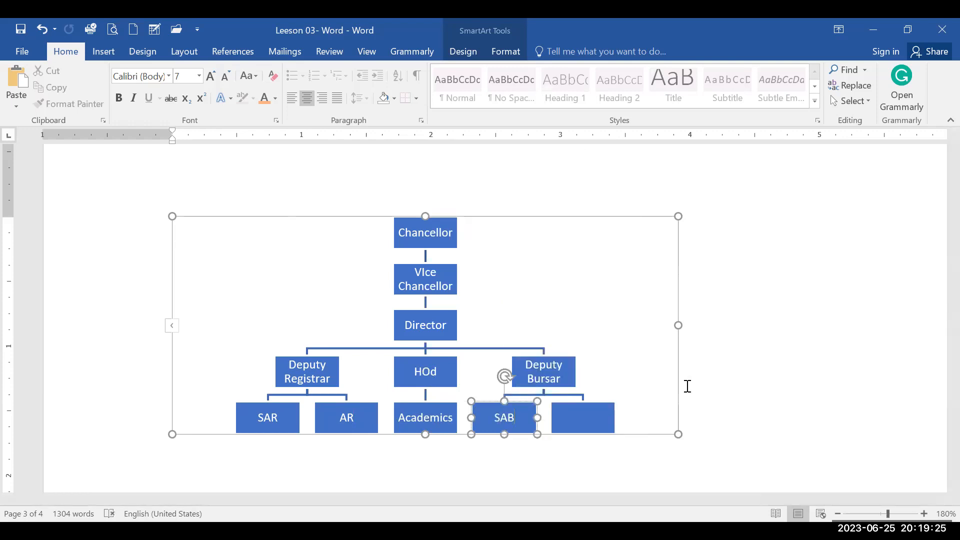
click(589, 418)
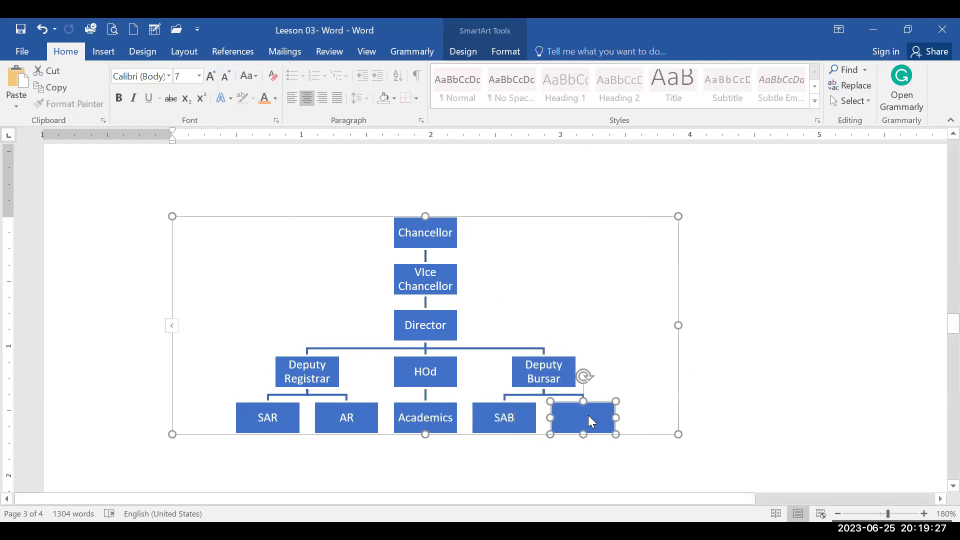
right_click(588, 415)
click(627, 274)
text(AB)
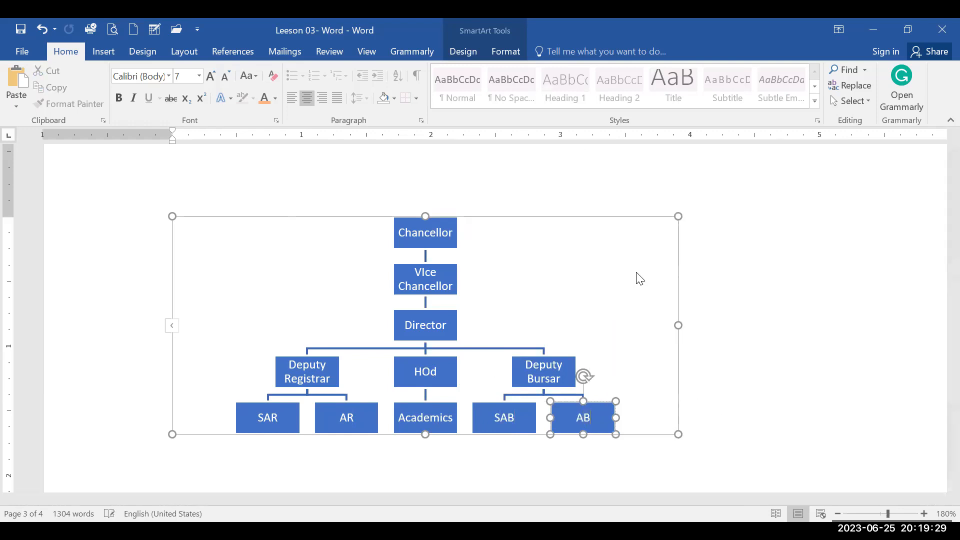
click(801, 372)
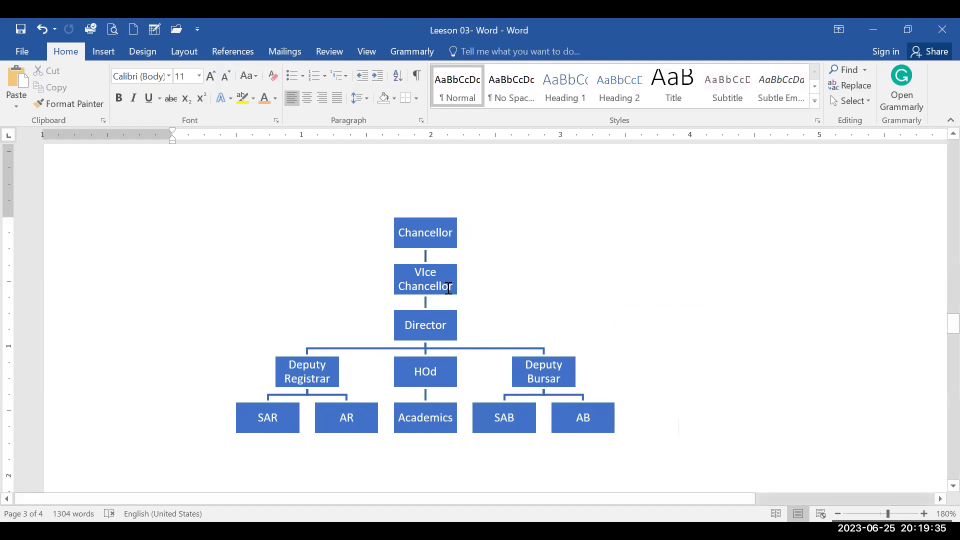
Preview alternative layouts for the organization chart and recolor it with the outlined Accent 2 variation.
click(445, 270)
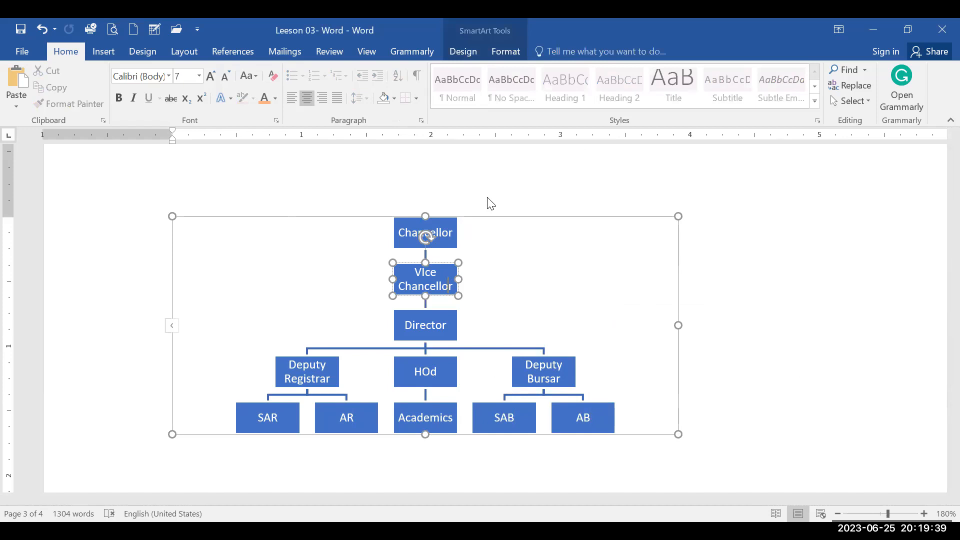
click(462, 53)
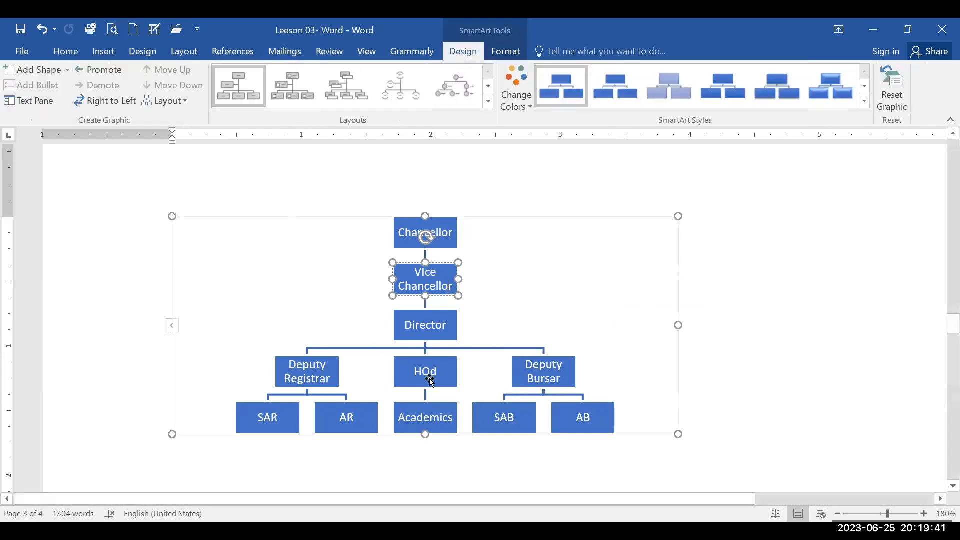
click(488, 102)
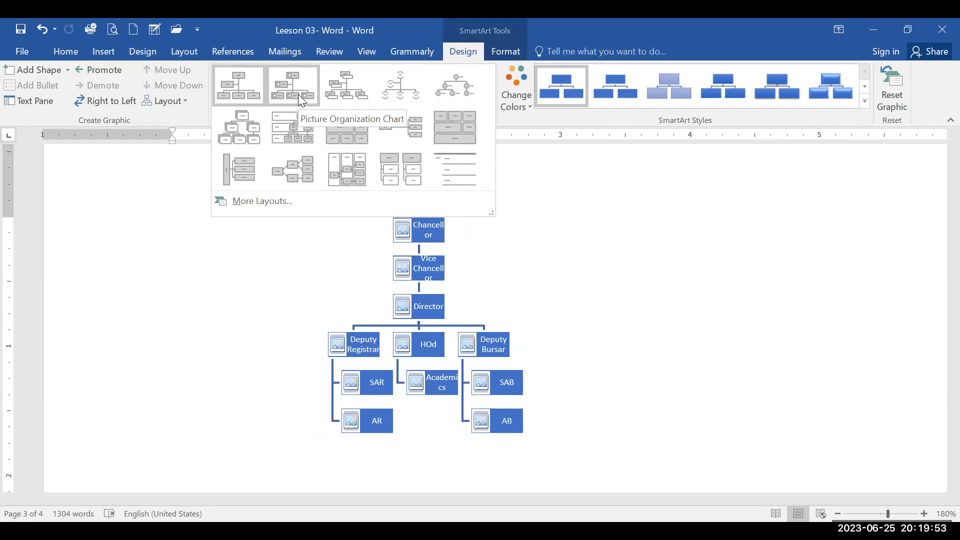
click(529, 101)
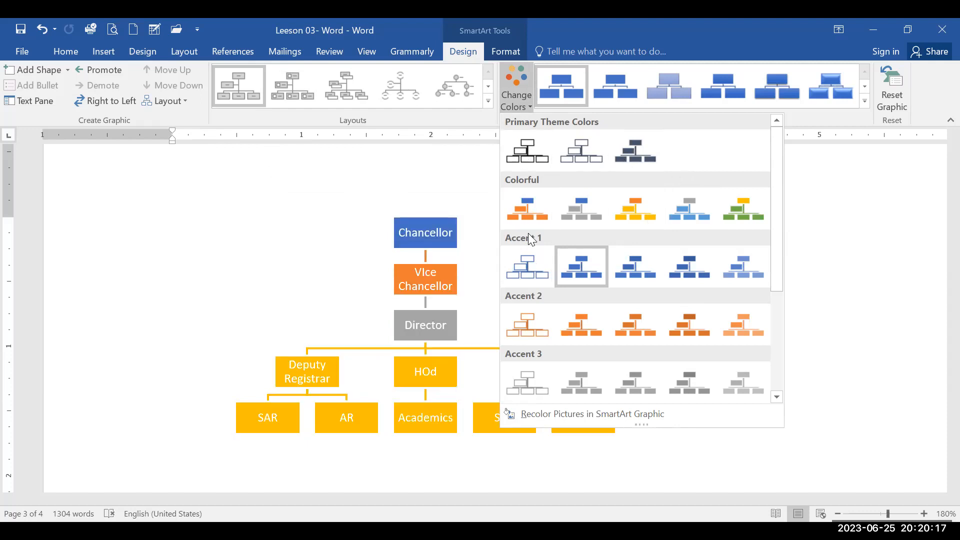
click(525, 319)
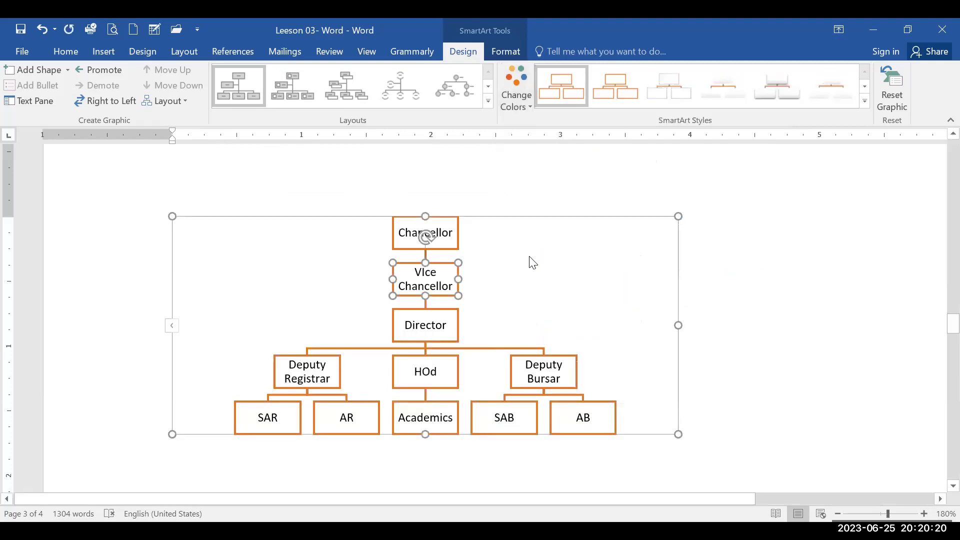
Look through the color variations and SmartArt styles available for the organization chart without applying one.
click(530, 109)
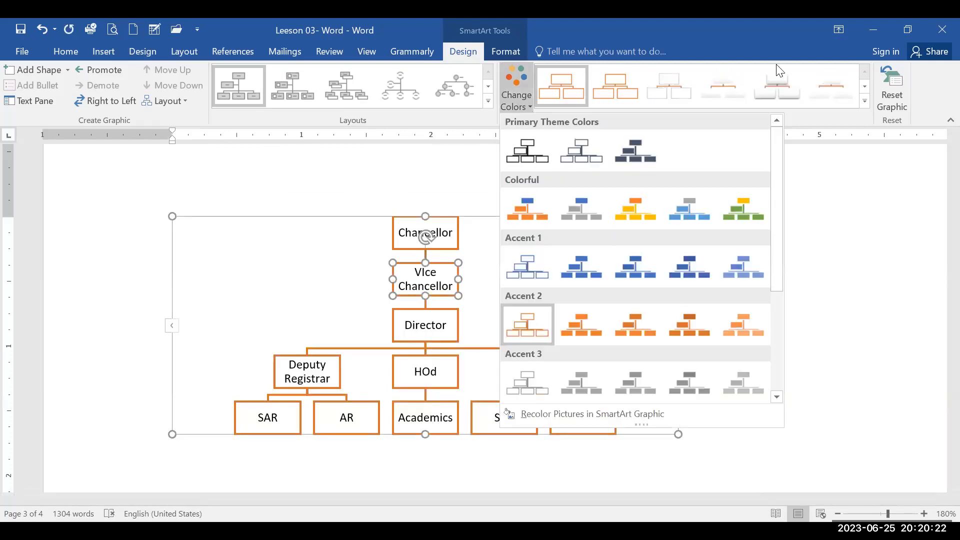
click(864, 101)
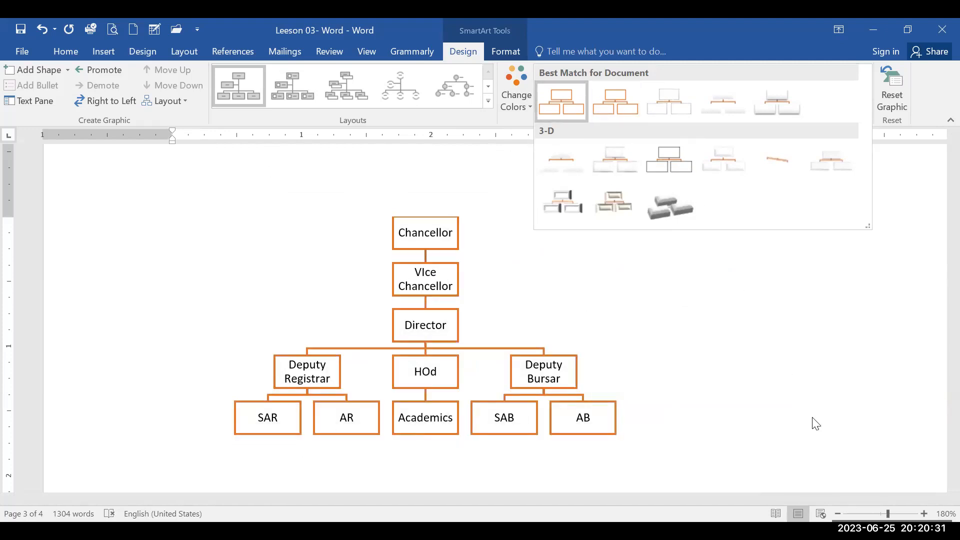
click(835, 460)
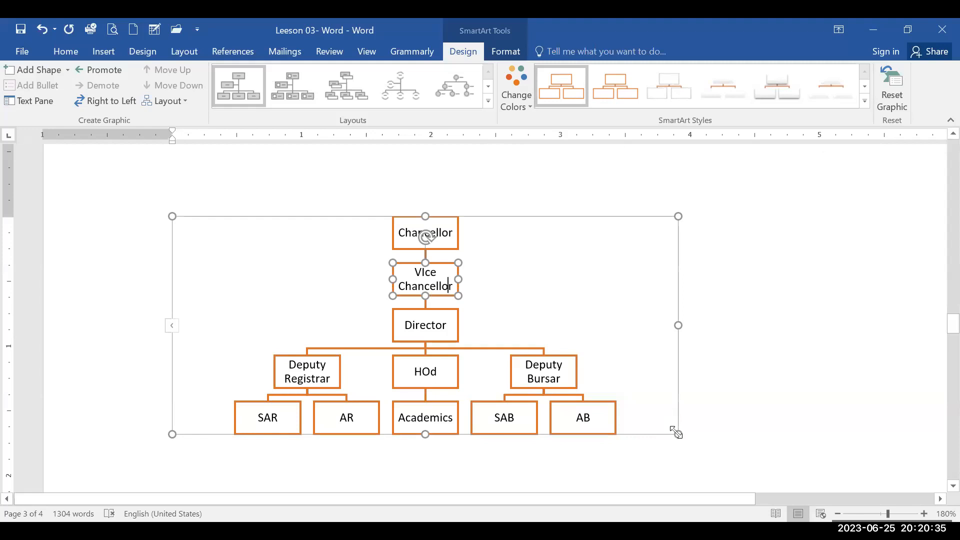
Shrink the organization chart to about 2.2 inches wide and 0.8 inches high.
drag(679, 434, 459, 320)
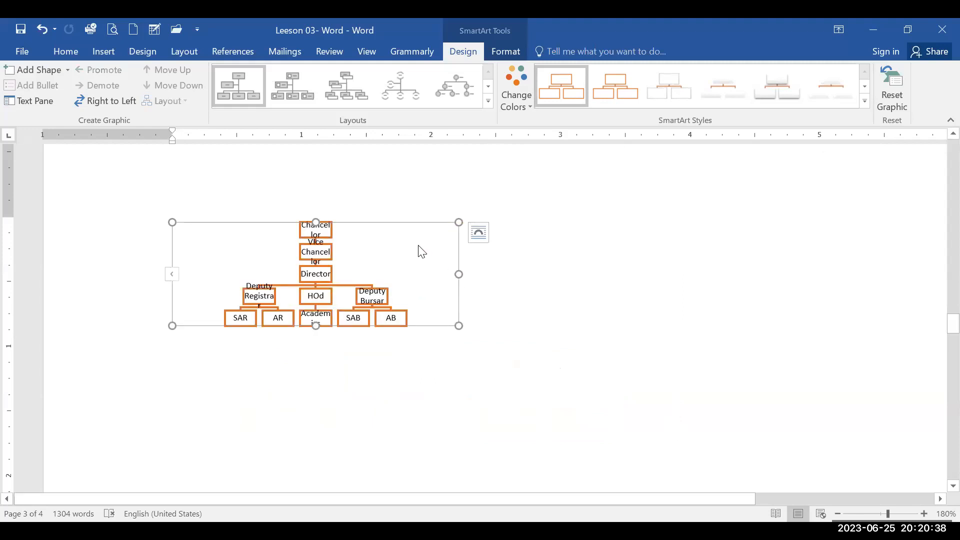
right_click(399, 220)
scroll(295, 194, up, 2)
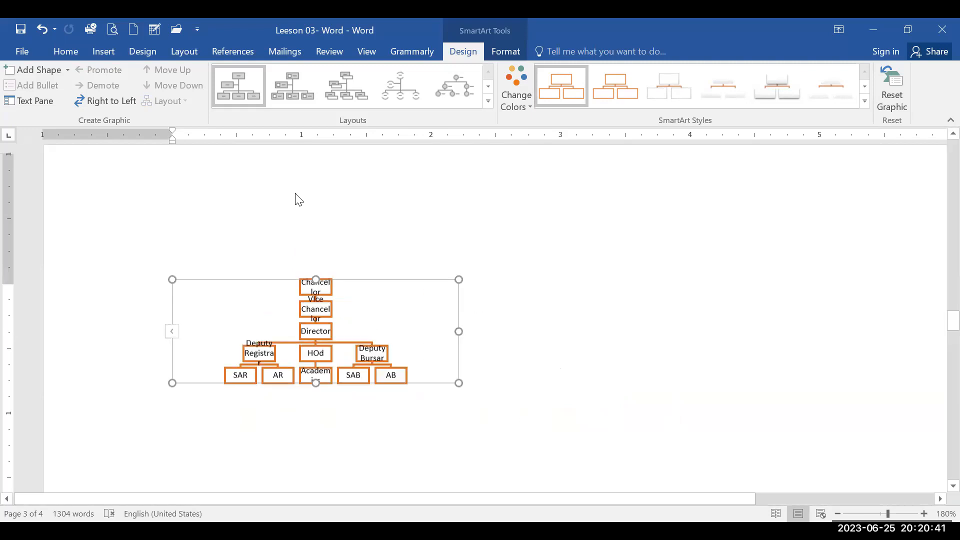
scroll(467, 347, down, 2)
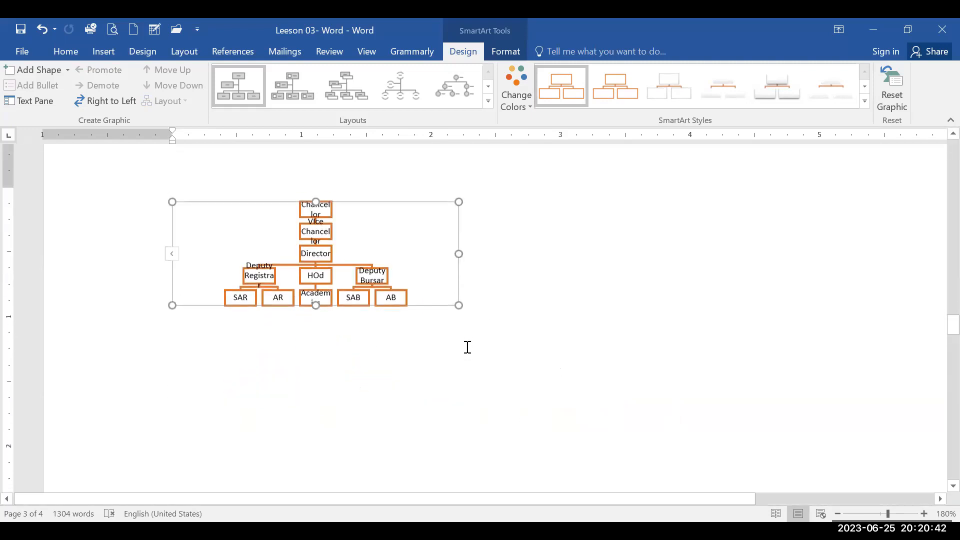
Remove the blank space between the chart and the paragraph starting "To make your document look professionally produced", undoing the last deletion.
click(279, 347)
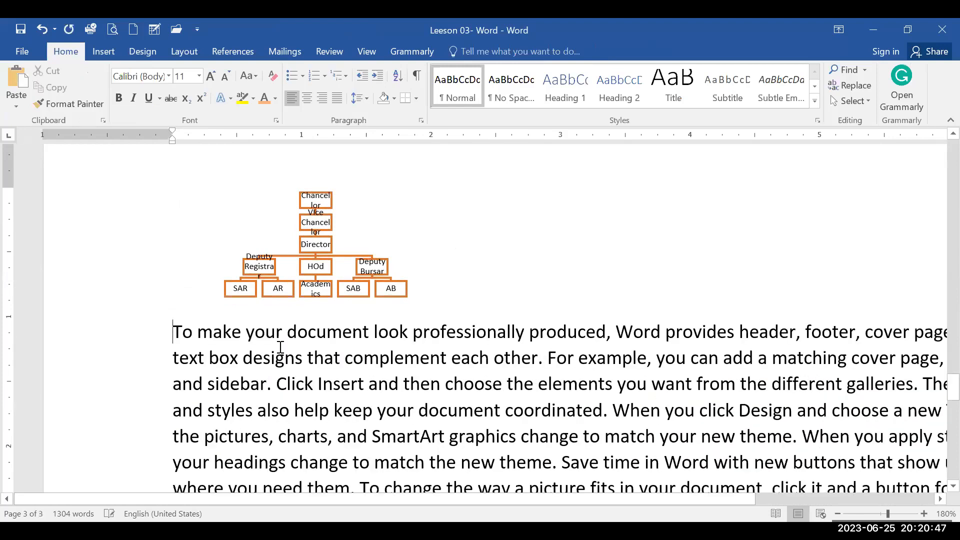
key(Delete)
key(ctrl+z)
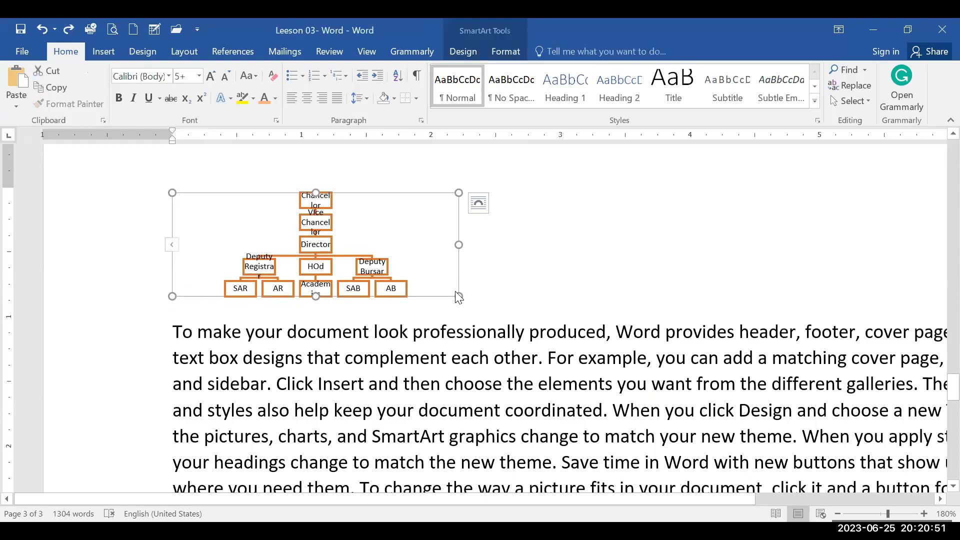
Enlarge the chart to about 2.5 inches wide and move it in line with the start of the paragraph below.
drag(456, 297, 498, 352)
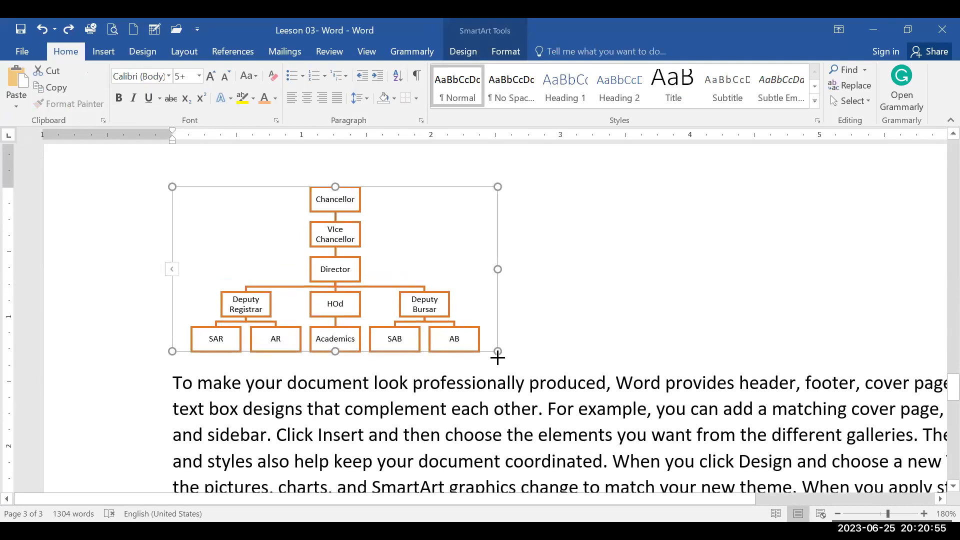
drag(401, 185, 172, 389)
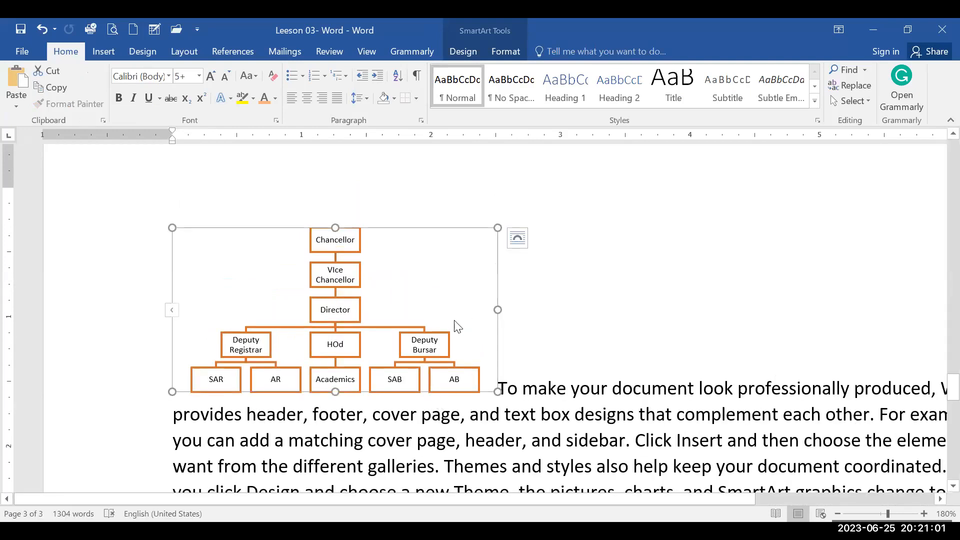
Set the chart's text wrapping to Square and delete the empty line above the wrapped paragraph.
click(517, 244)
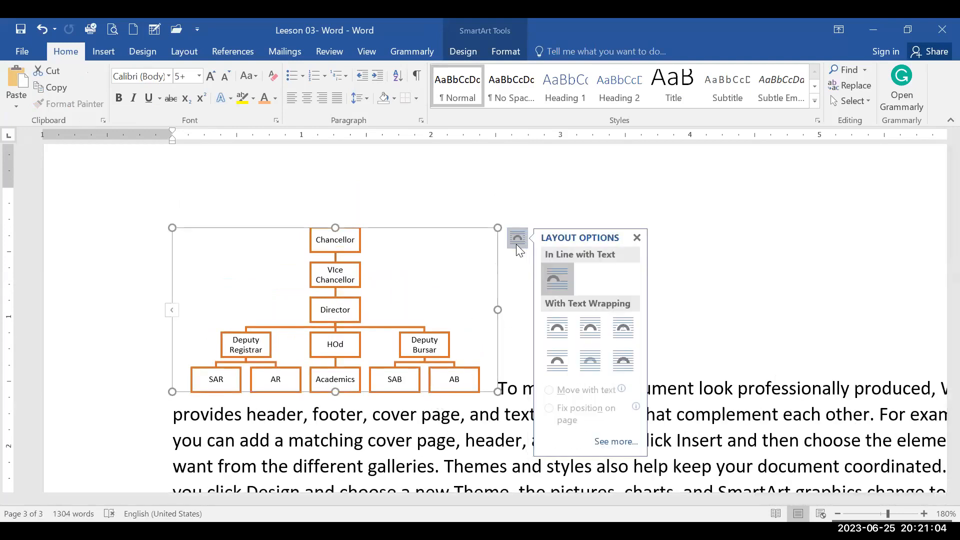
click(557, 327)
click(563, 196)
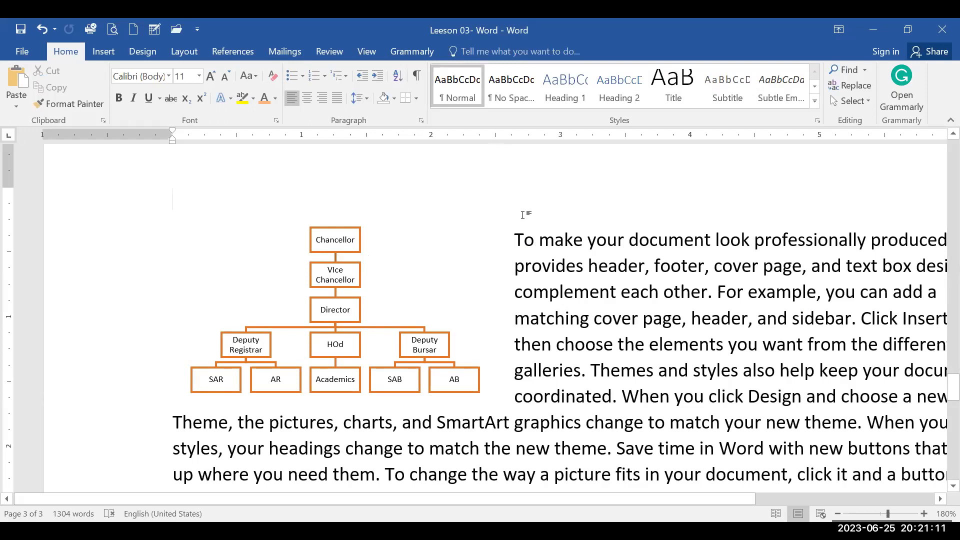
key(Delete)
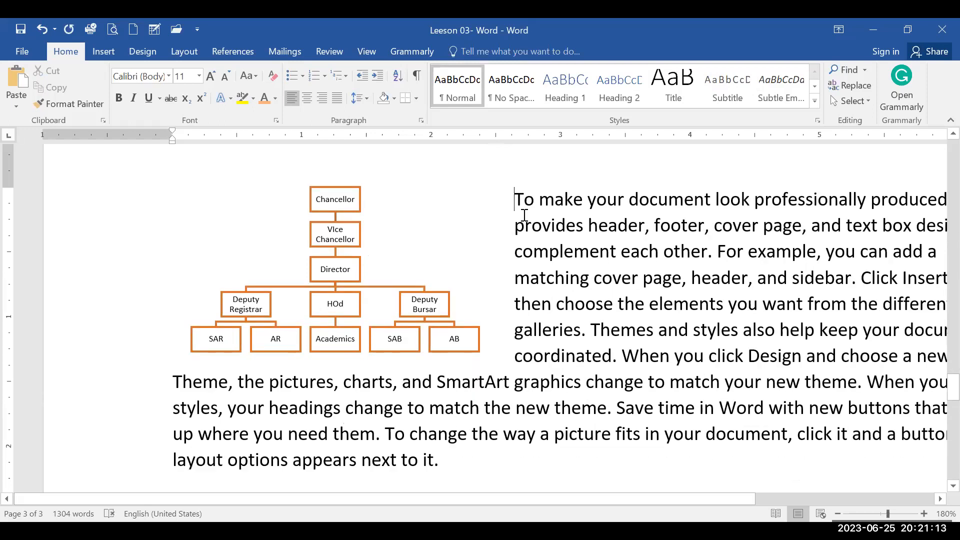
Give the frame of the organization chart a black shape outline.
click(394, 208)
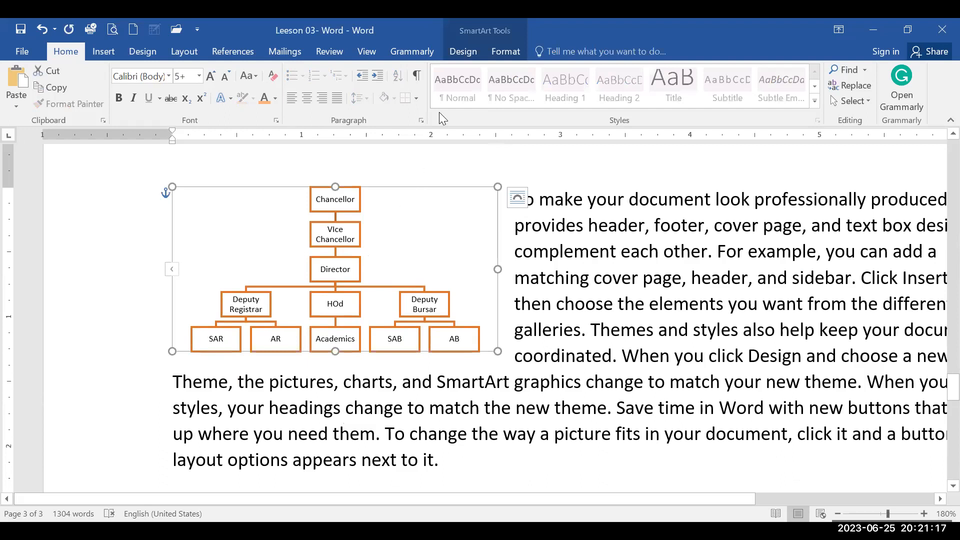
click(504, 50)
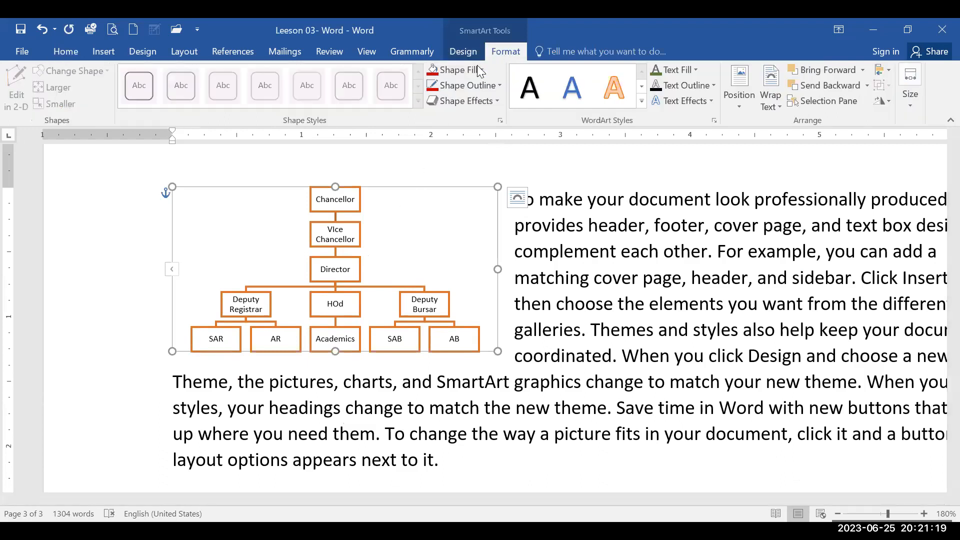
click(485, 86)
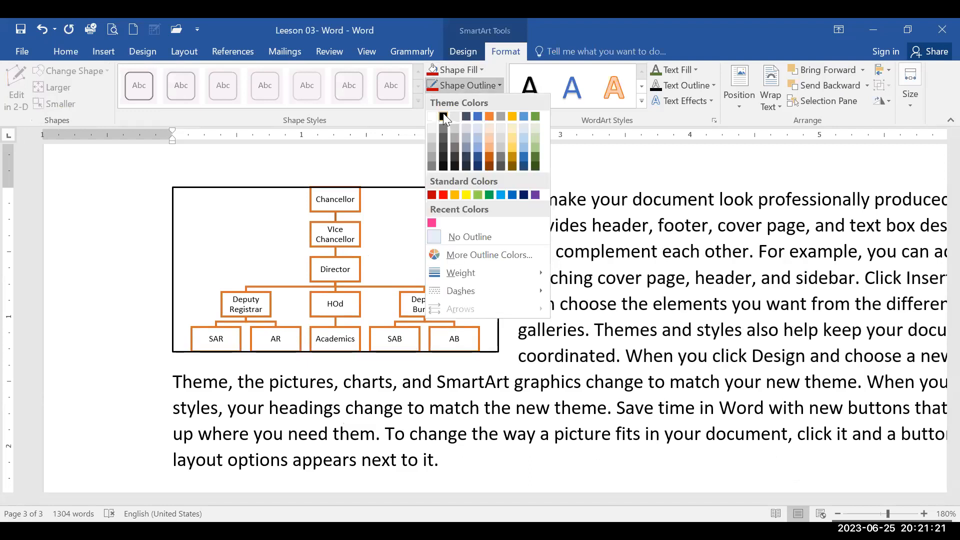
click(444, 118)
click(579, 320)
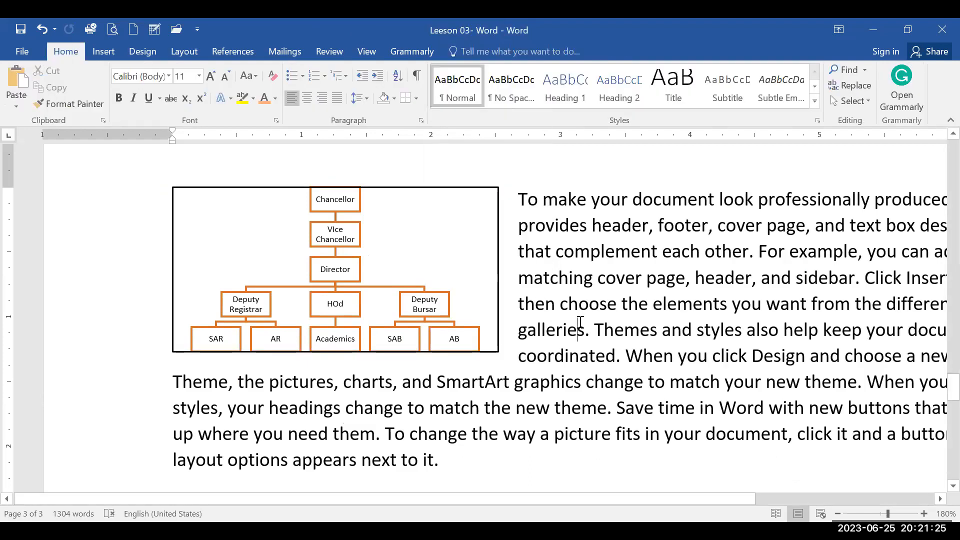
Undo the black outline on the organization chart's frame.
scroll(580, 322, up, 5)
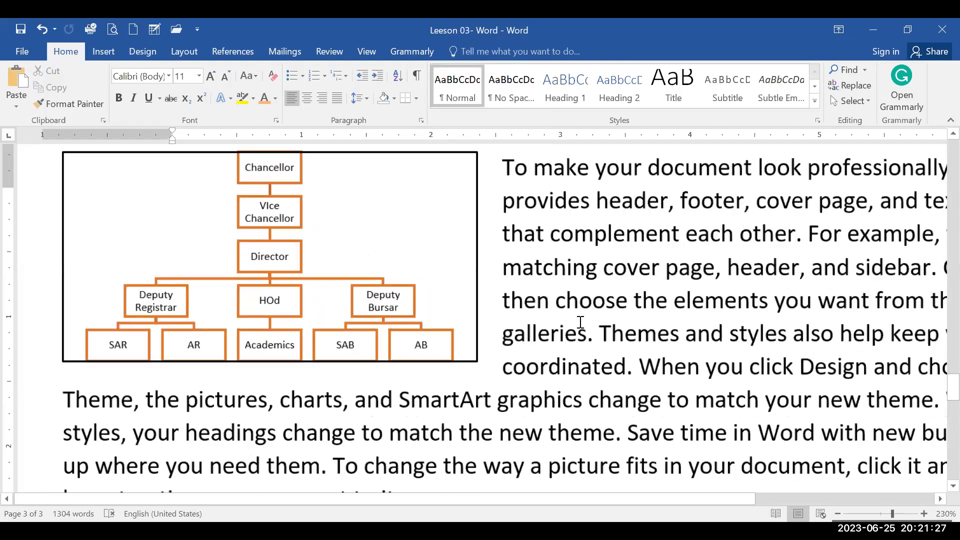
scroll(580, 323, up, 1)
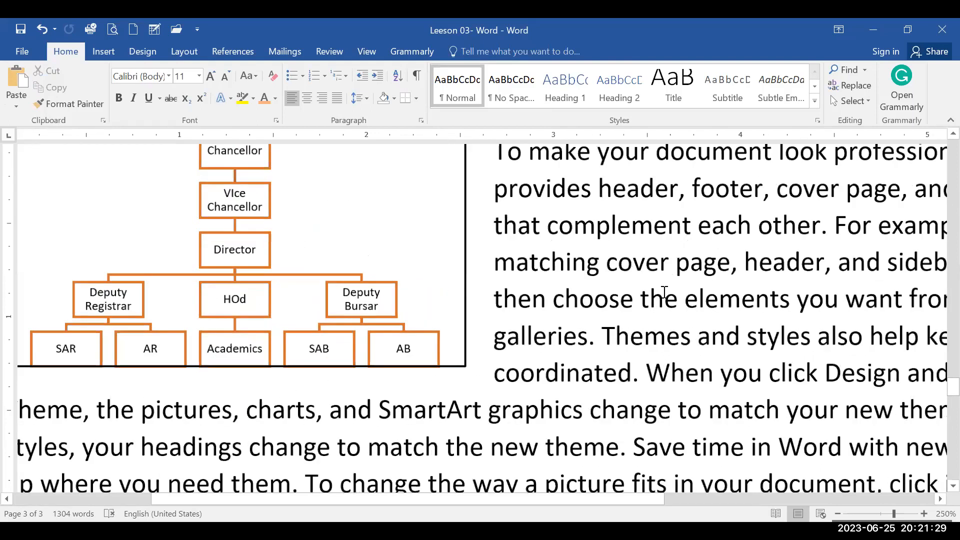
scroll(580, 322, up, 1)
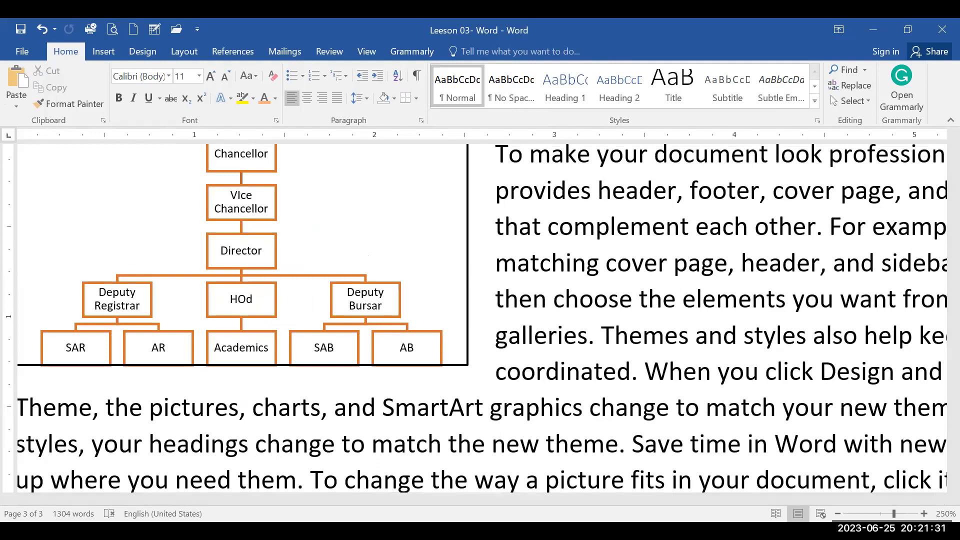
drag(310, 503, 255, 496)
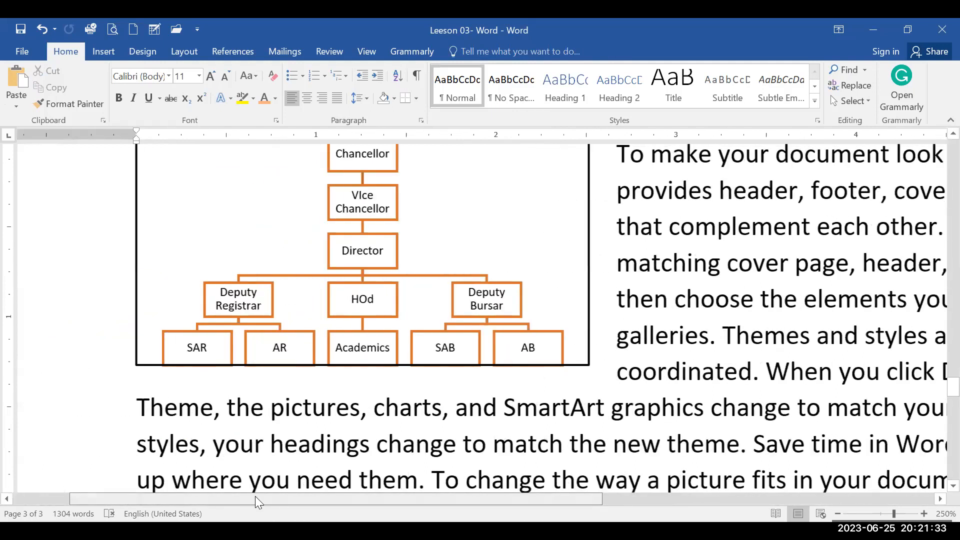
scroll(325, 397, up, 2)
scroll(325, 397, down, 3)
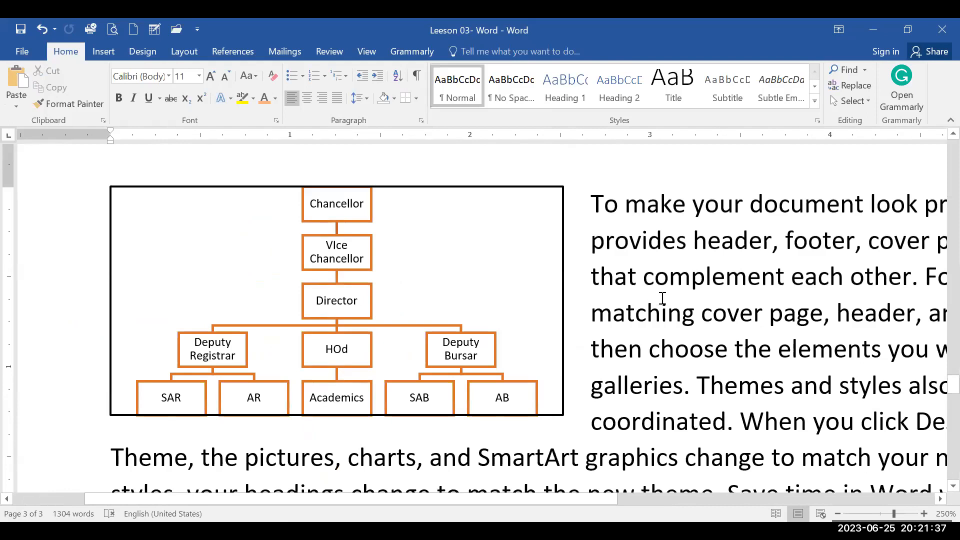
key(ctrl+z)
click(767, 363)
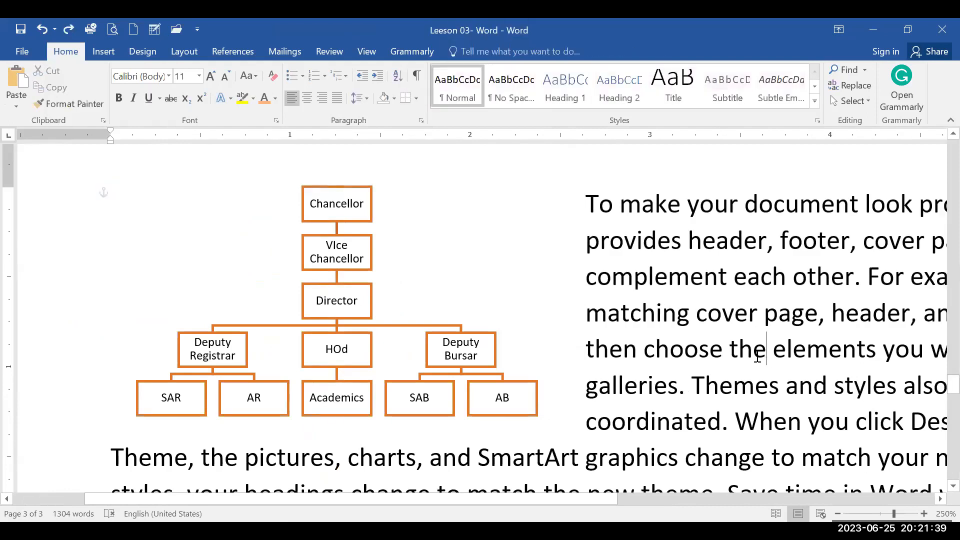
Draw a rectangle about 2.53 inches wide and 1.4 inches high around the organization chart and set it to No Fill.
click(113, 49)
click(198, 87)
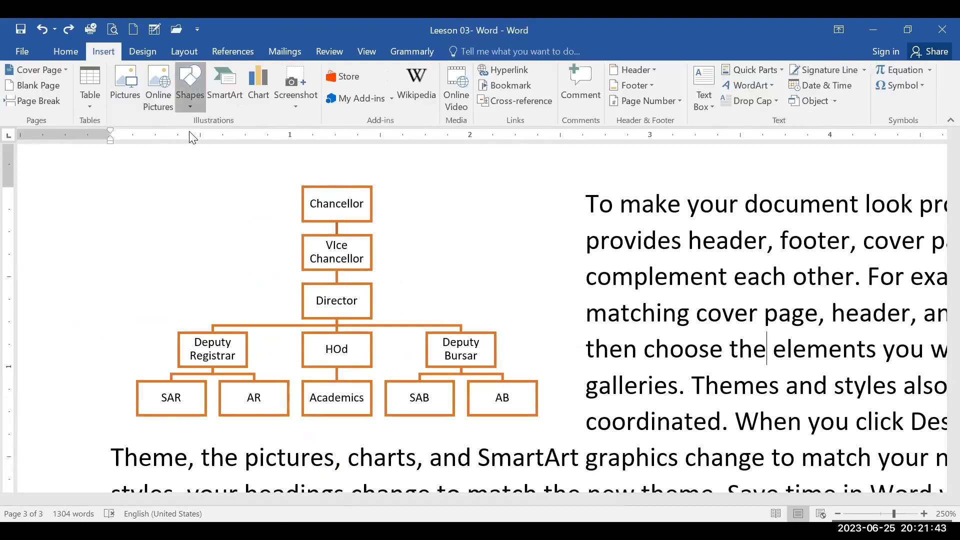
click(198, 152)
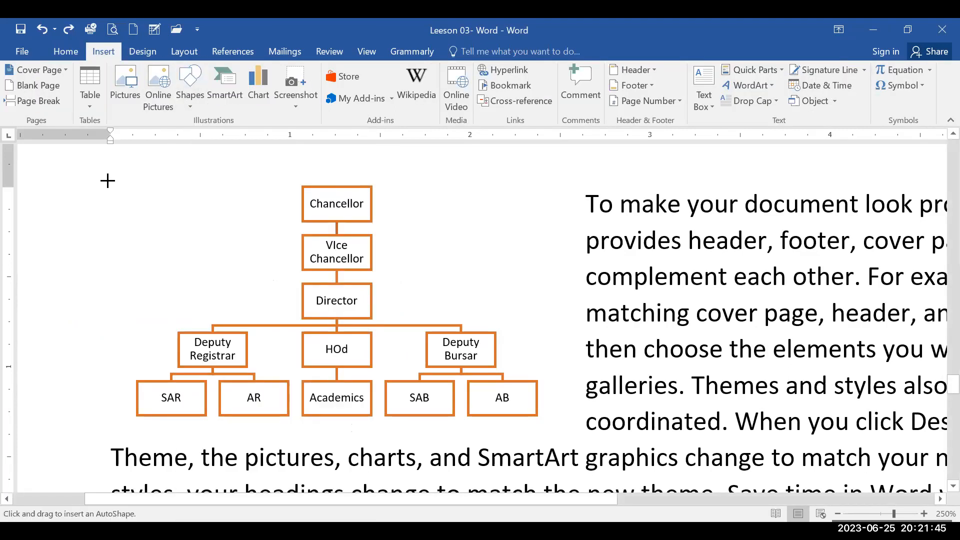
mouse_move(101, 172)
mouse_down()
mouse_move(266, 340)
mouse_move(431, 455)
mouse_move(520, 462)
mouse_move(590, 420)
mouse_move(562, 443)
mouse_move(556, 426)
mouse_up()
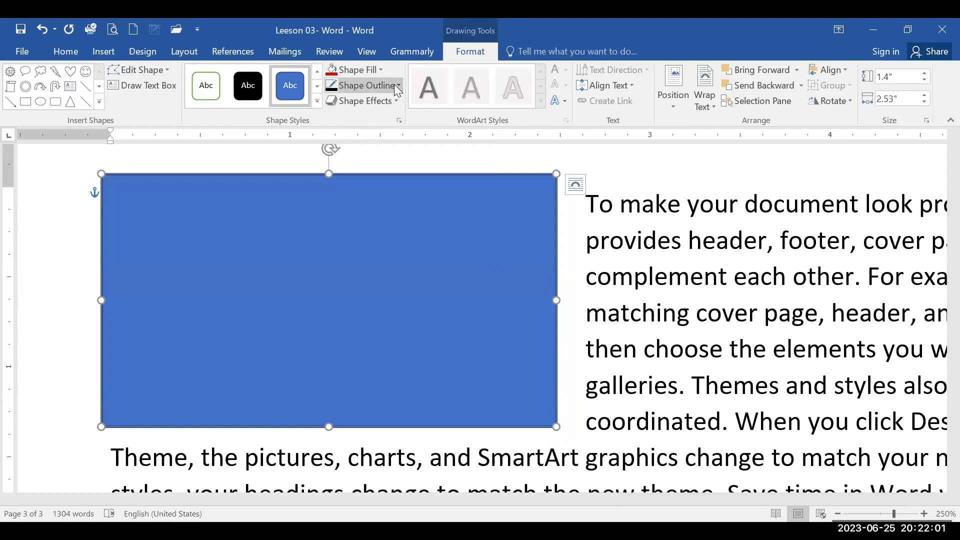
click(376, 71)
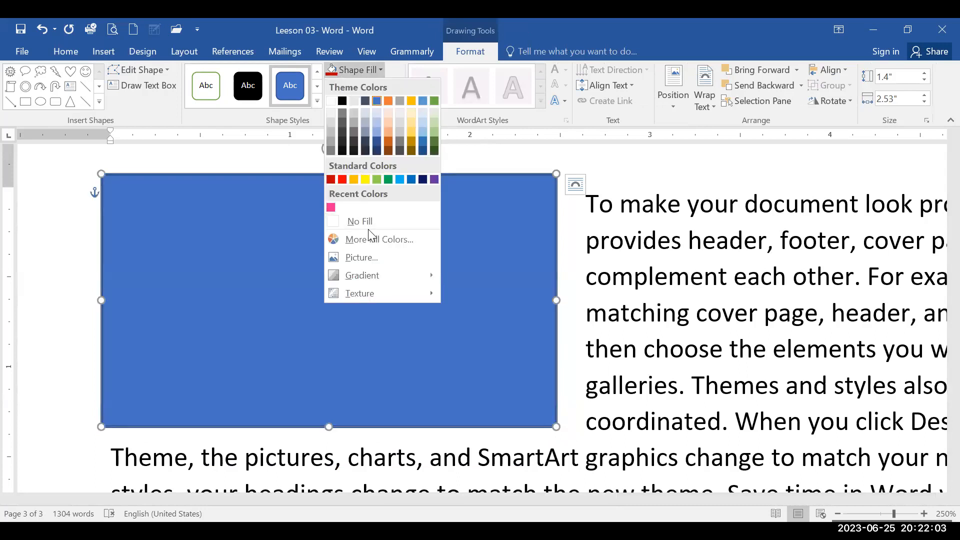
click(382, 221)
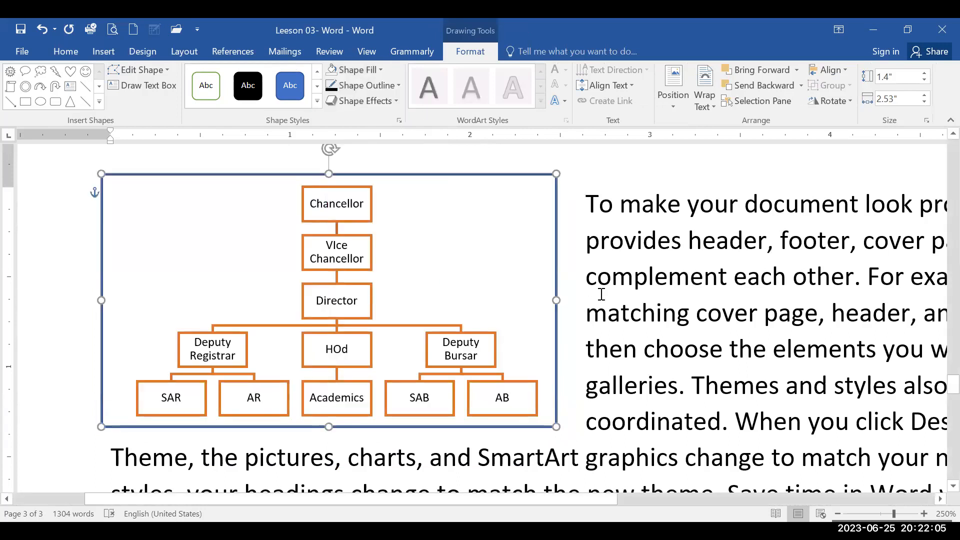
click(601, 293)
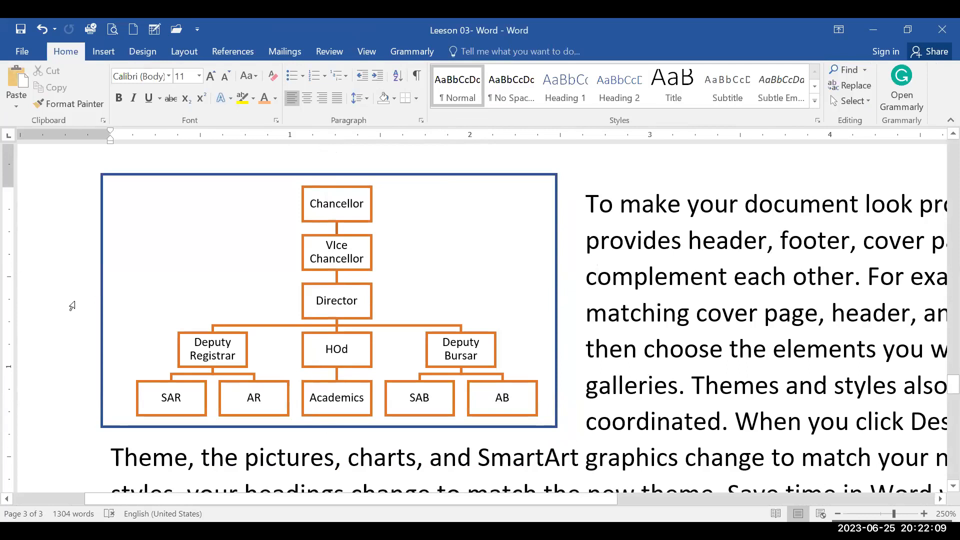
Narrow the rectangle around the organization chart slightly by moving its left edge inward.
click(98, 310)
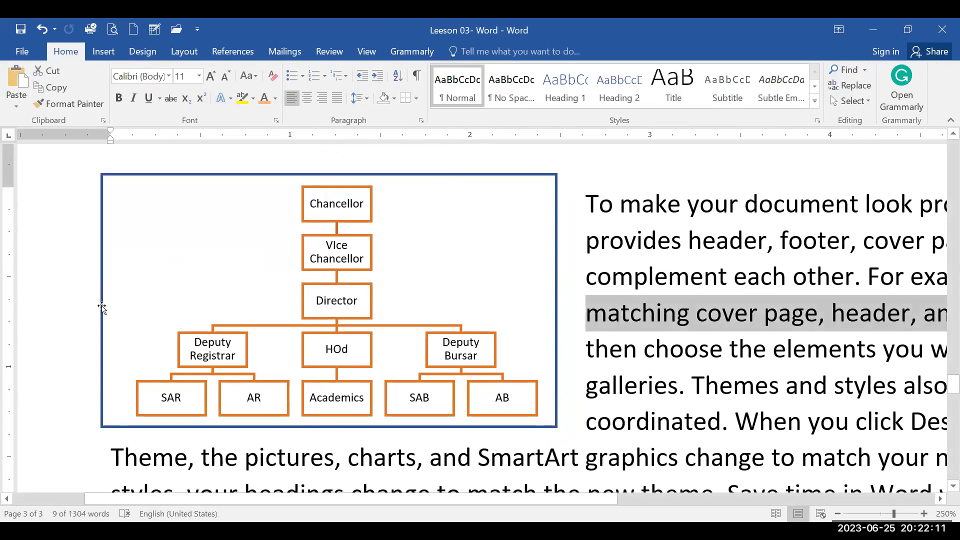
click(102, 308)
drag(101, 301, 124, 303)
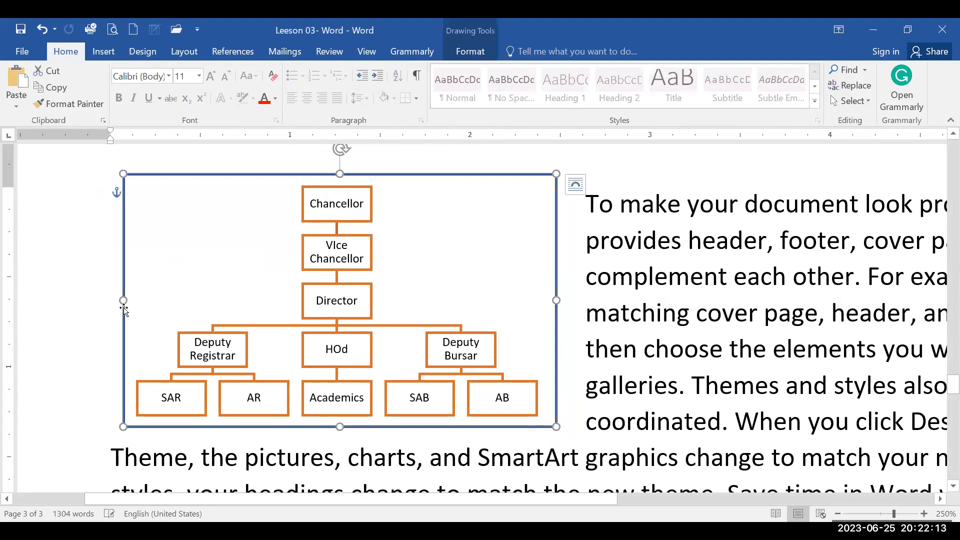
click(617, 329)
Move the heart shape on page 2 slightly to the right of its lightning bolt.
scroll(617, 329, up, 10)
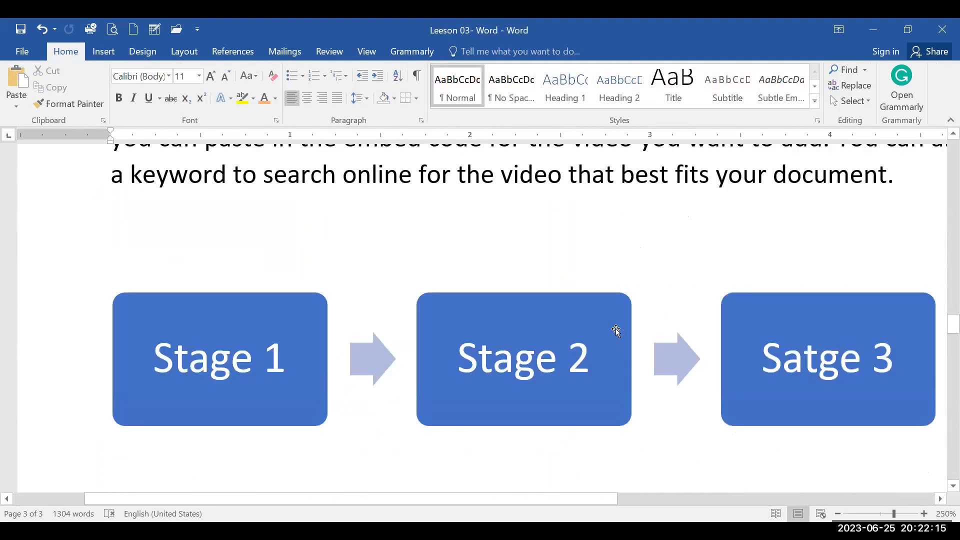
scroll(617, 329, up, 5)
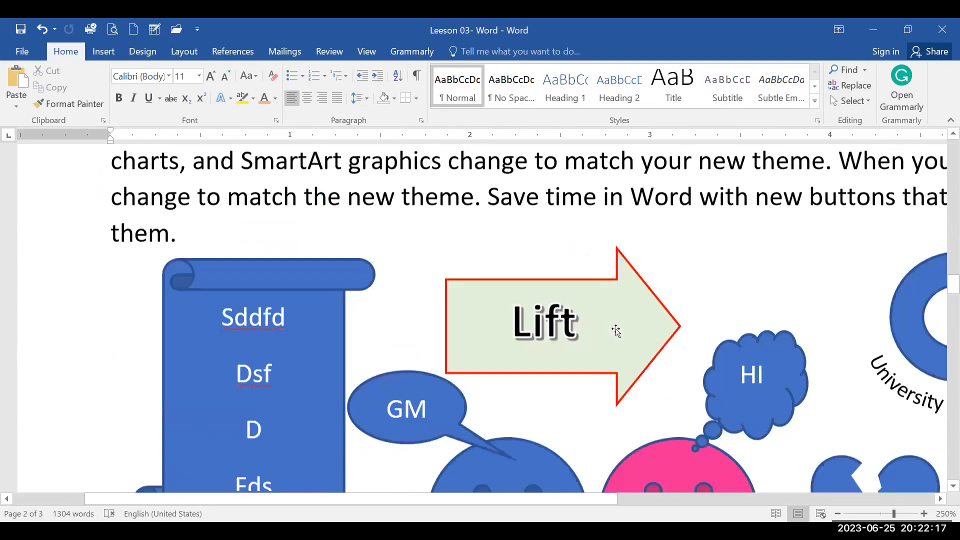
scroll(616, 329, down, 2)
scroll(616, 329, down, 5)
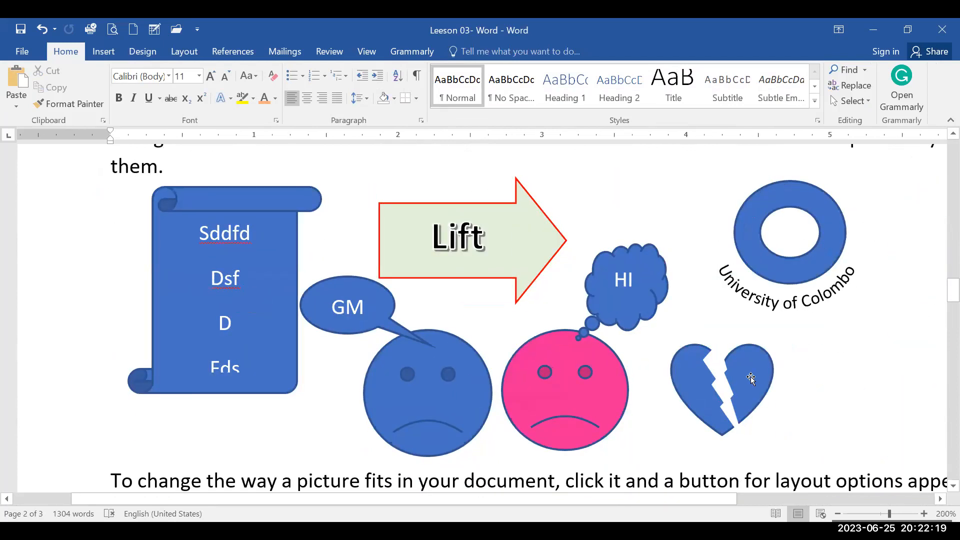
mouse_move(751, 378)
mouse_down()
mouse_move(792, 390)
mouse_move(772, 381)
mouse_up()
Undo the heart's move and the narrowing of the rectangle around the chart.
key(ctrl+z)
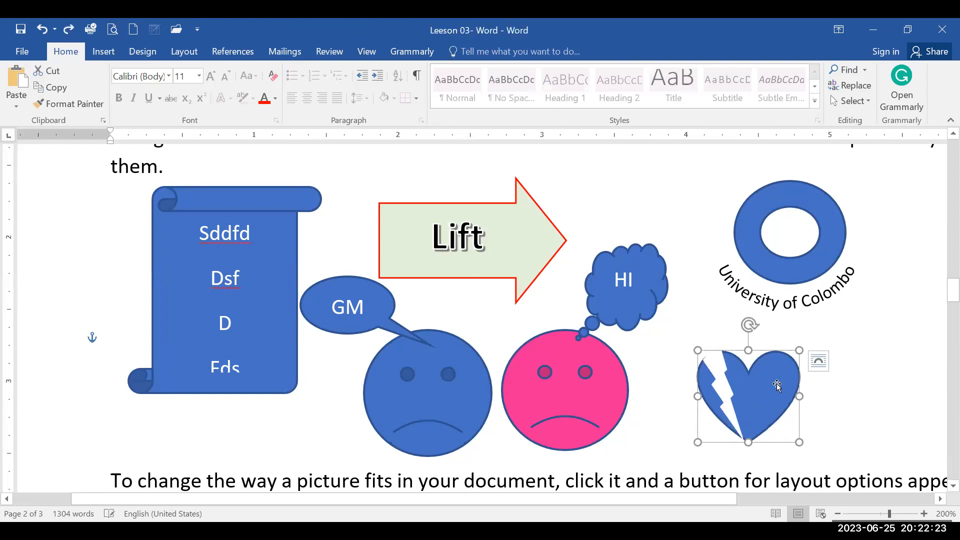
key(ctrl+z)
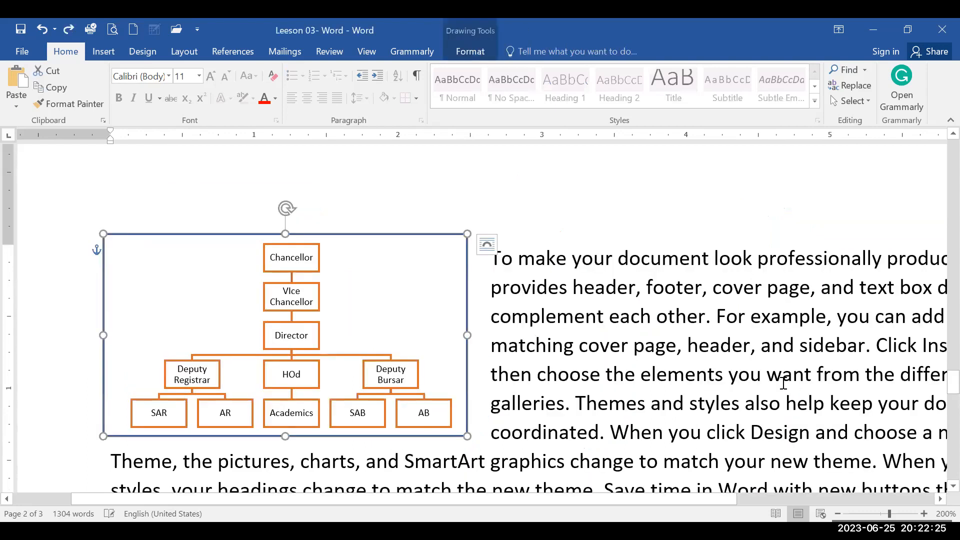
key(ctrl+z)
key(ctrl+z)
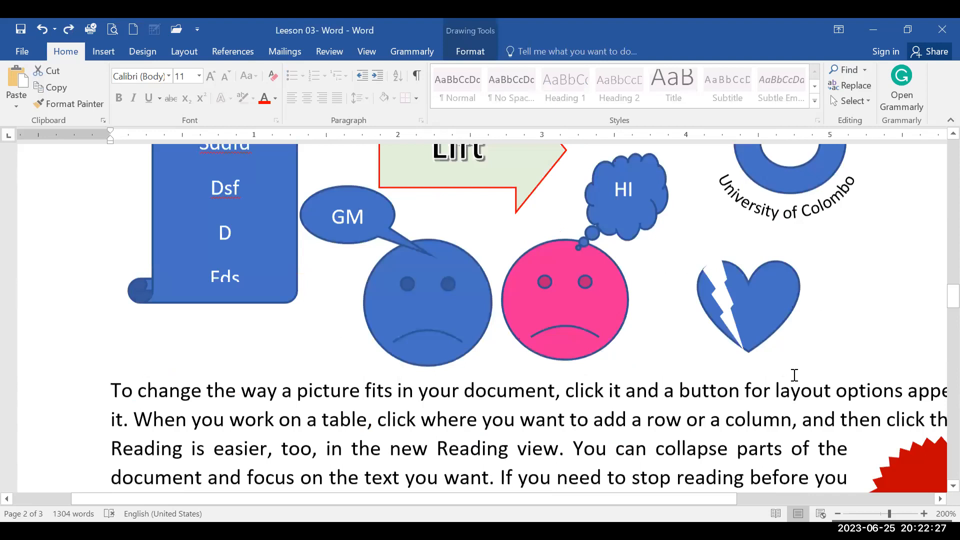
key(ctrl+z)
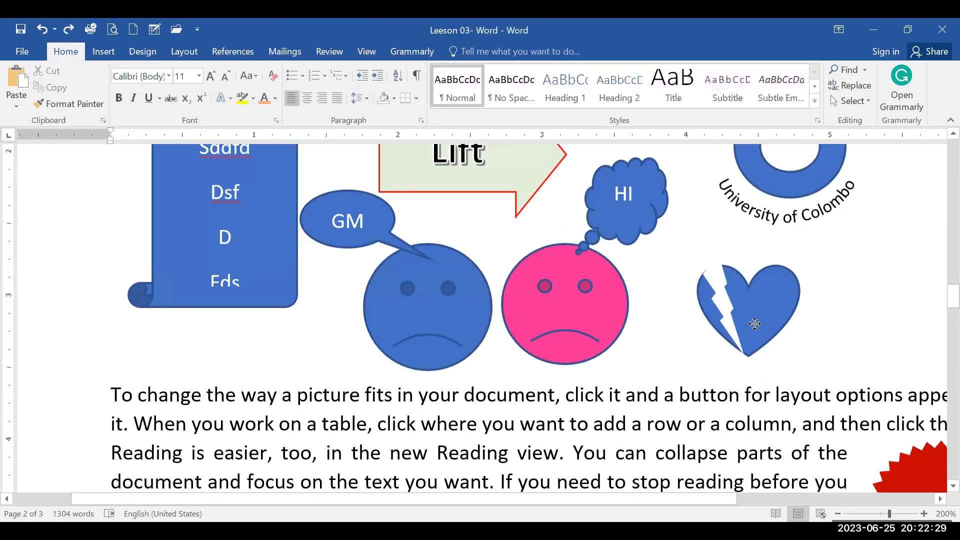
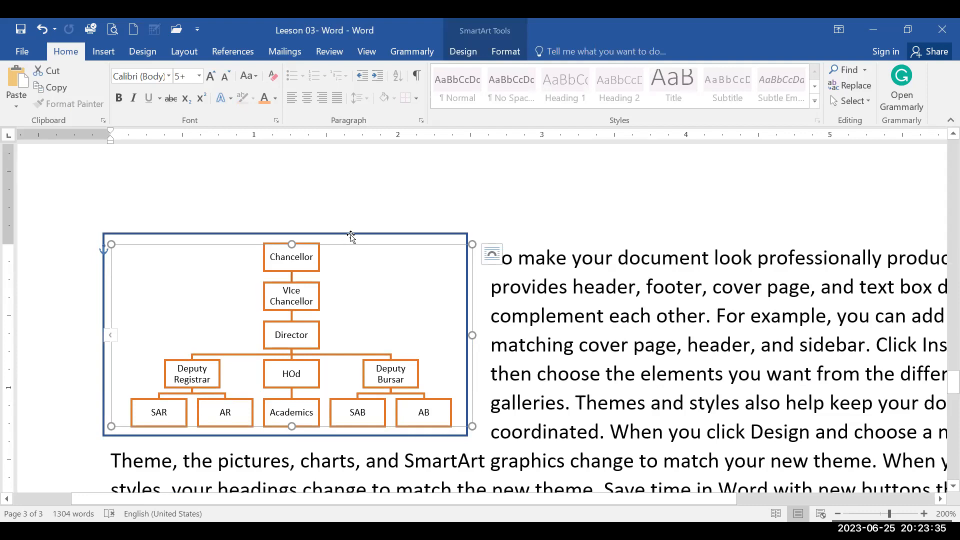
Group the blue rectangular frame and the organization chart SmartArt into a single object.
click(351, 236)
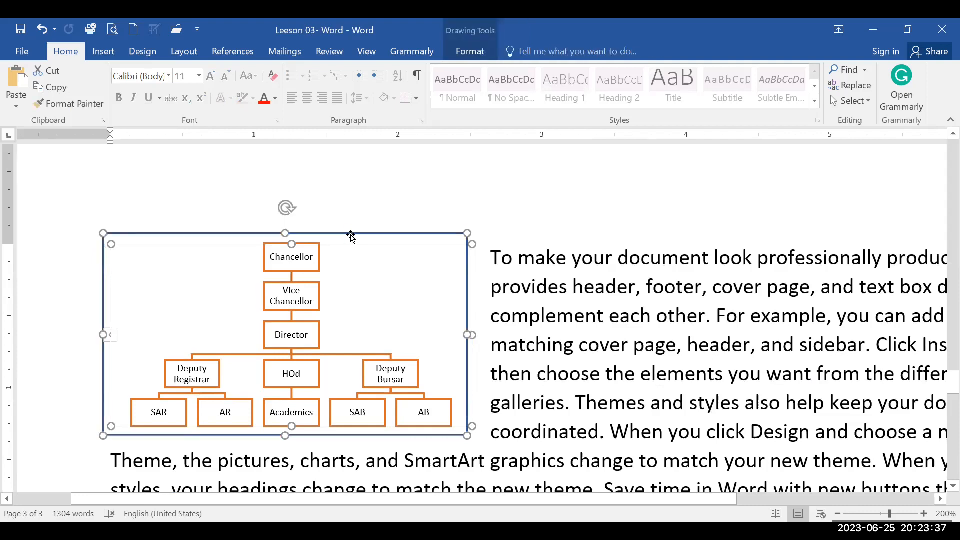
right_click(351, 236)
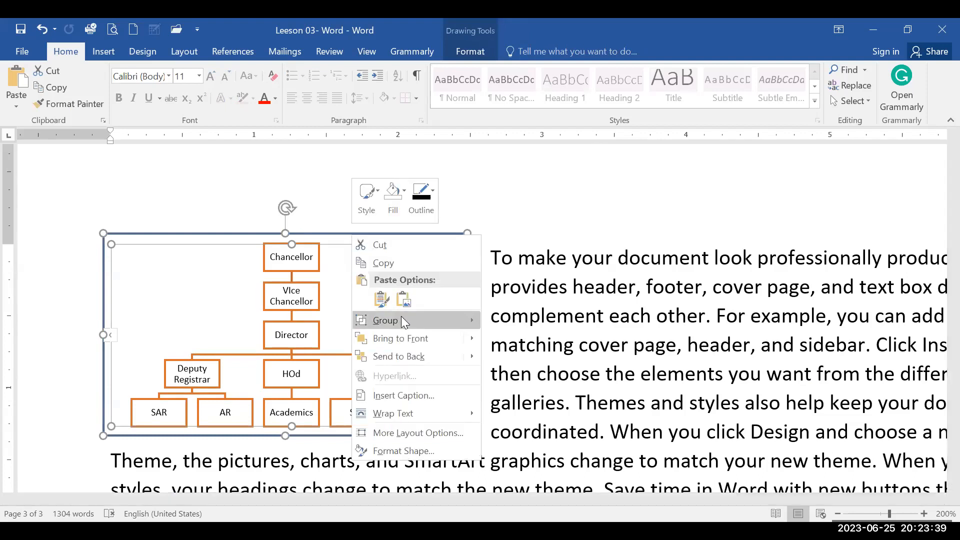
mouse_move(403, 320)
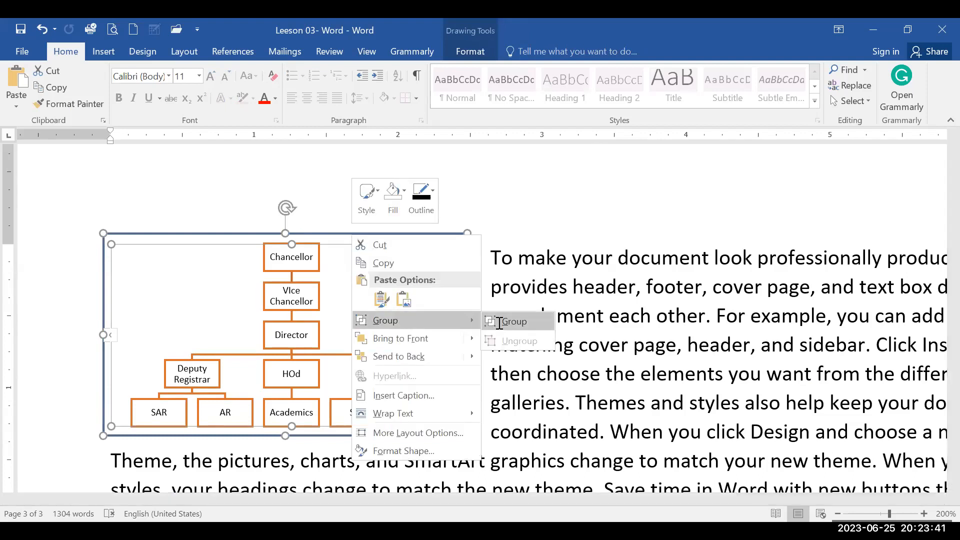
click(510, 321)
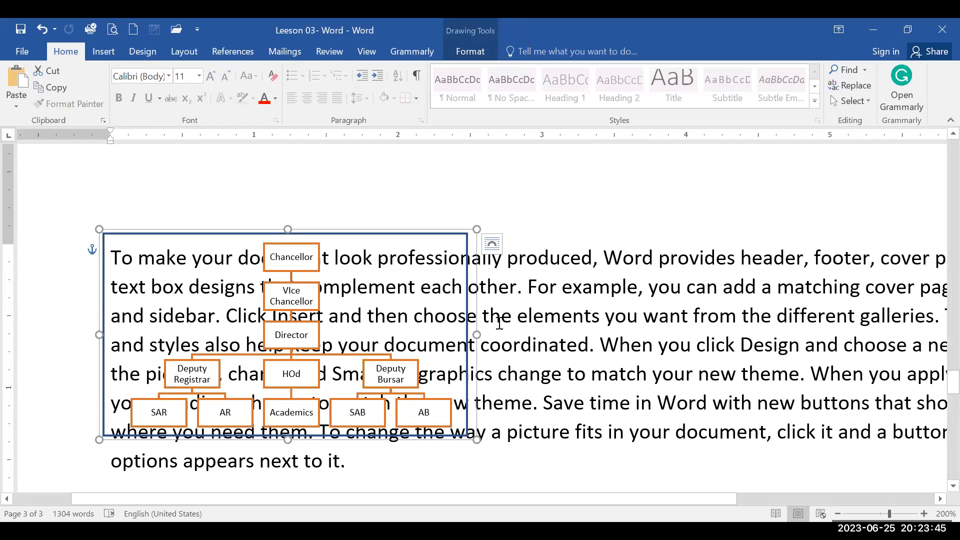
Set the grouped organization chart's text wrapping to Square so the paragraph flows around it.
click(491, 244)
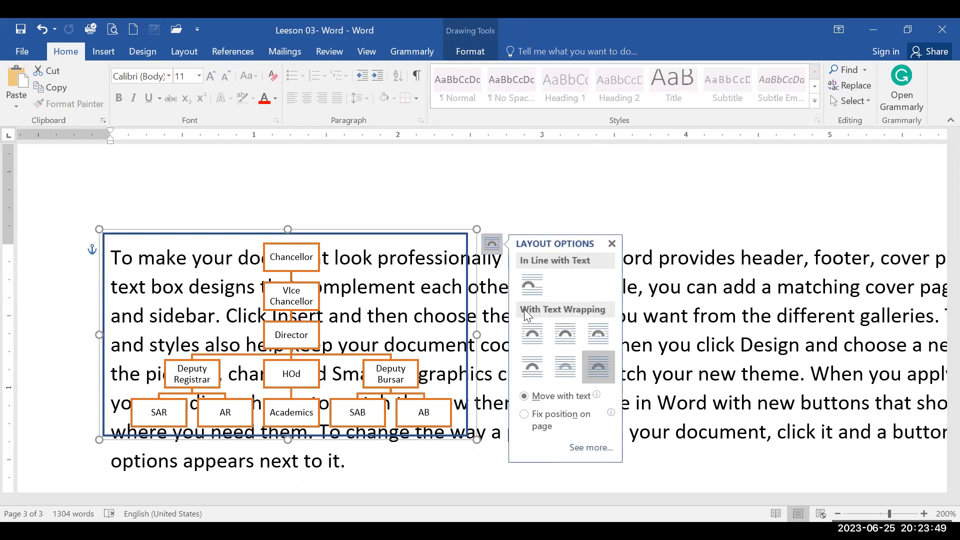
click(531, 334)
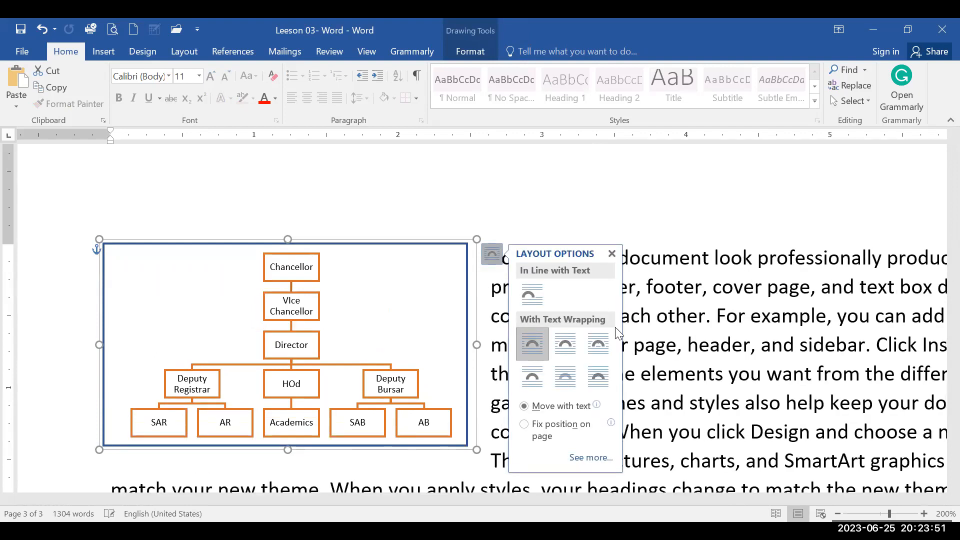
click(695, 350)
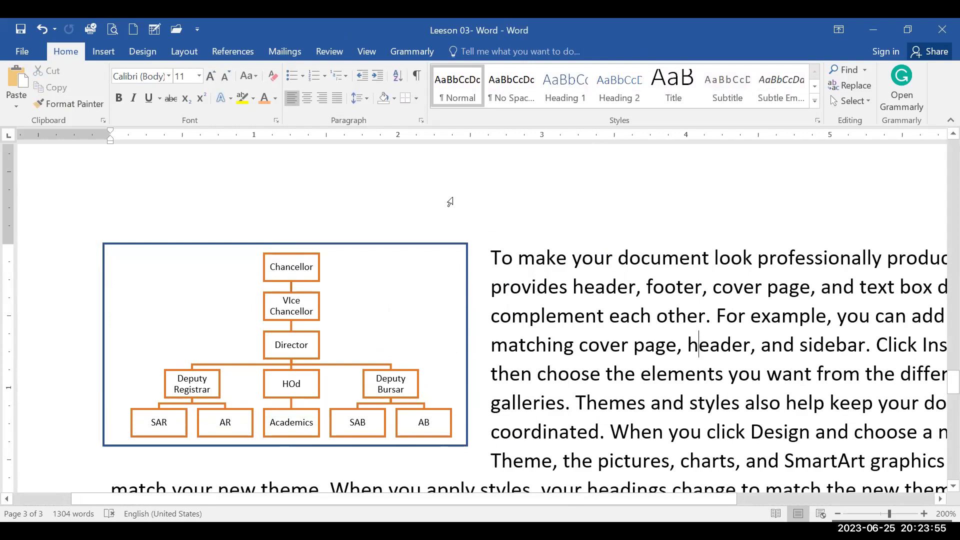
Move the grouped organization chart slightly to the right and down within the paragraph.
click(362, 269)
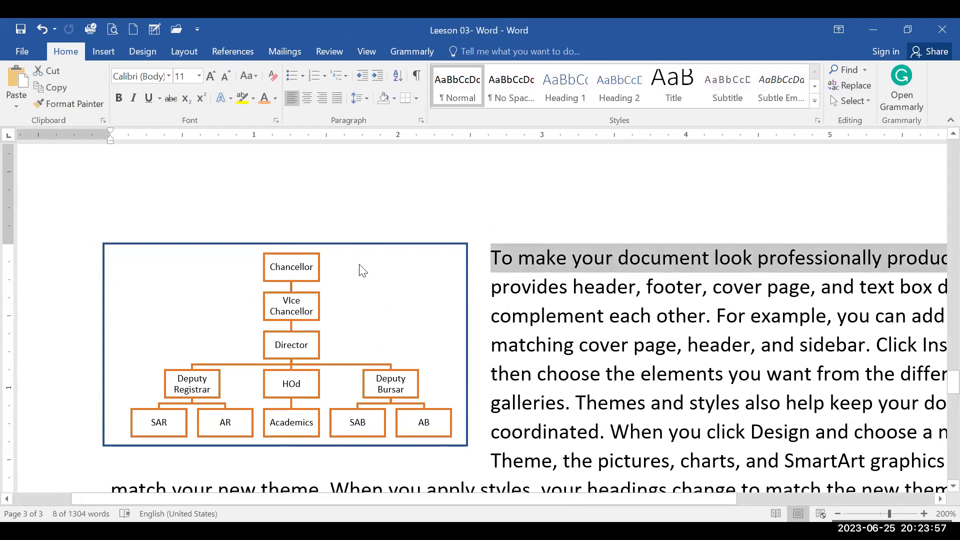
click(378, 245)
drag(378, 244, 389, 258)
click(638, 295)
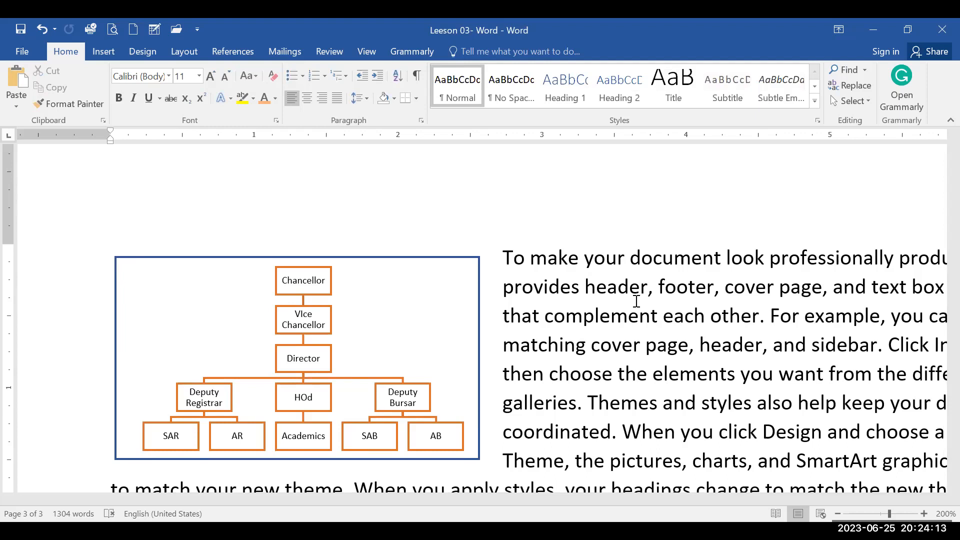
Examine the typed staff hierarchy on page 2 and the framed organization chart on page 3.
click(105, 51)
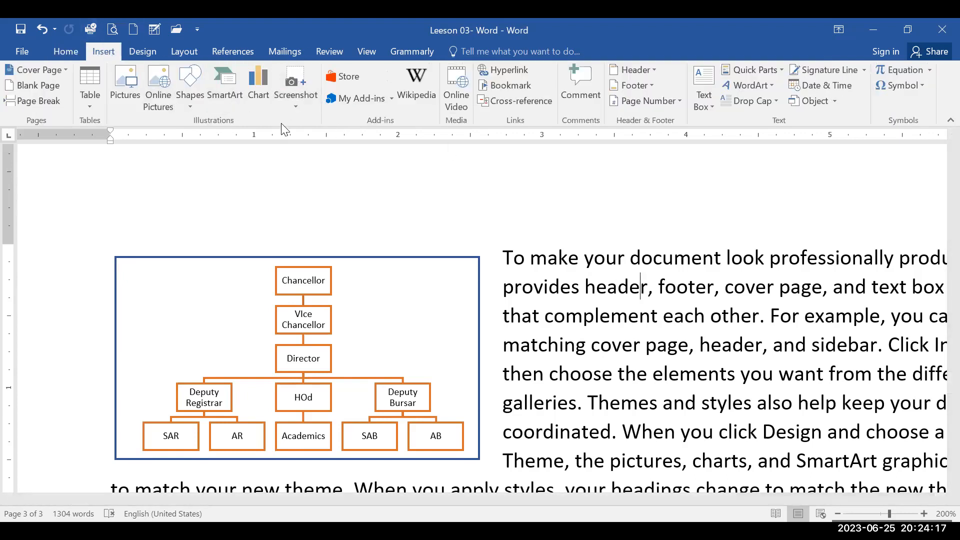
click(544, 372)
ctrl+scroll(544, 371, down, 1)
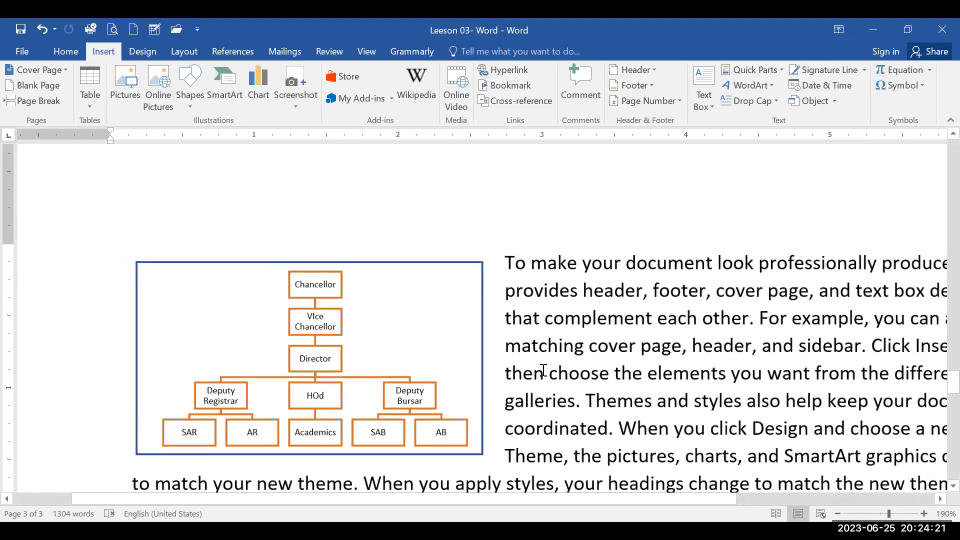
scroll(543, 370, up, 9)
scroll(544, 371, down, 7)
scroll(544, 370, up, 6)
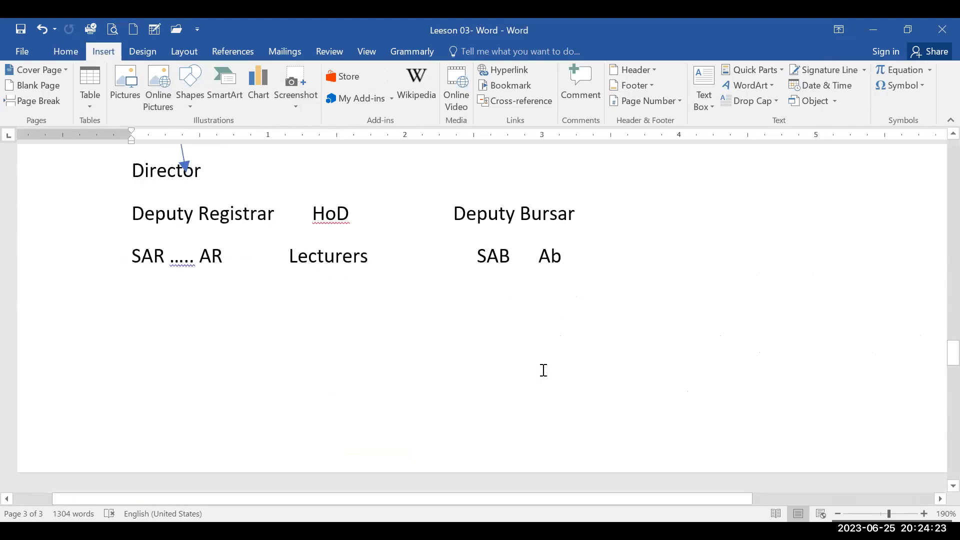
scroll(544, 370, up, 1)
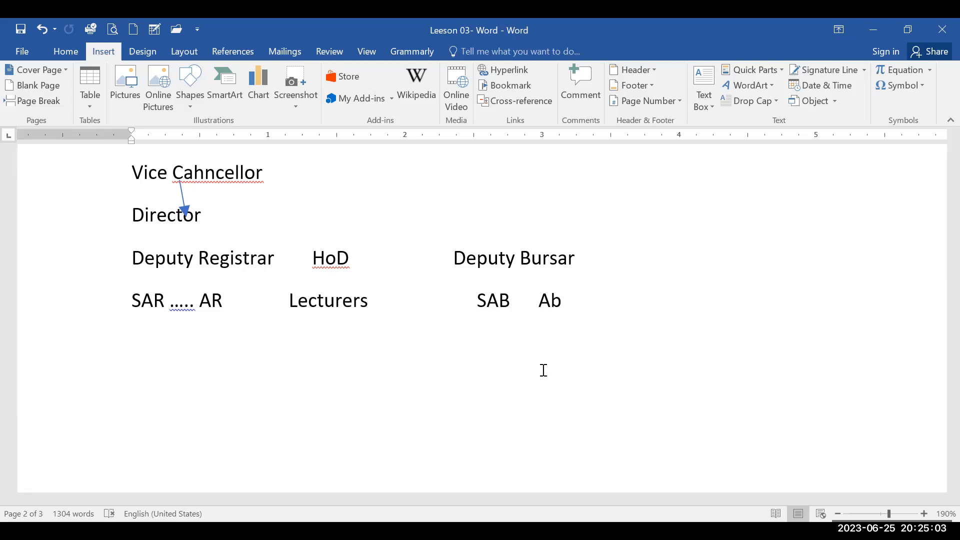
scroll(543, 370, down, 2)
right_click(544, 370)
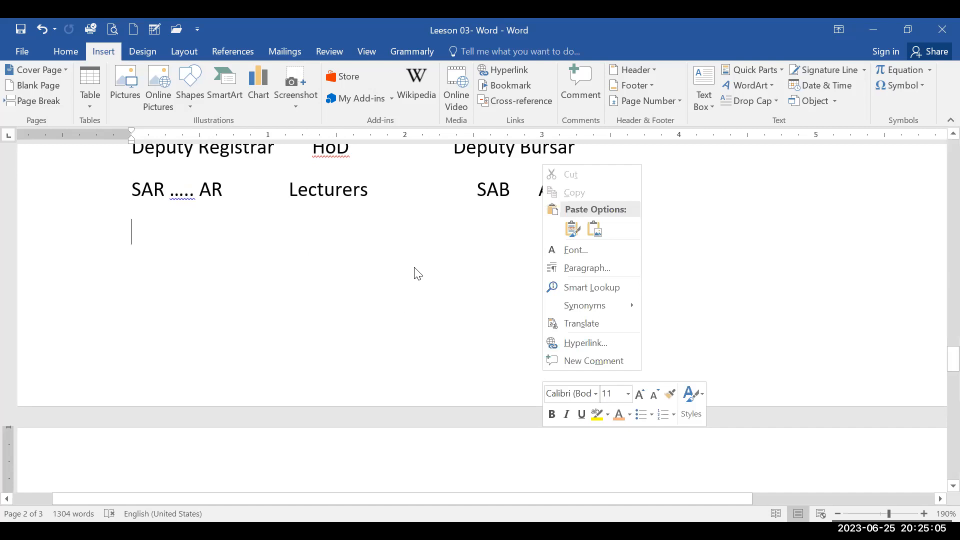
scroll(370, 359, down, 5)
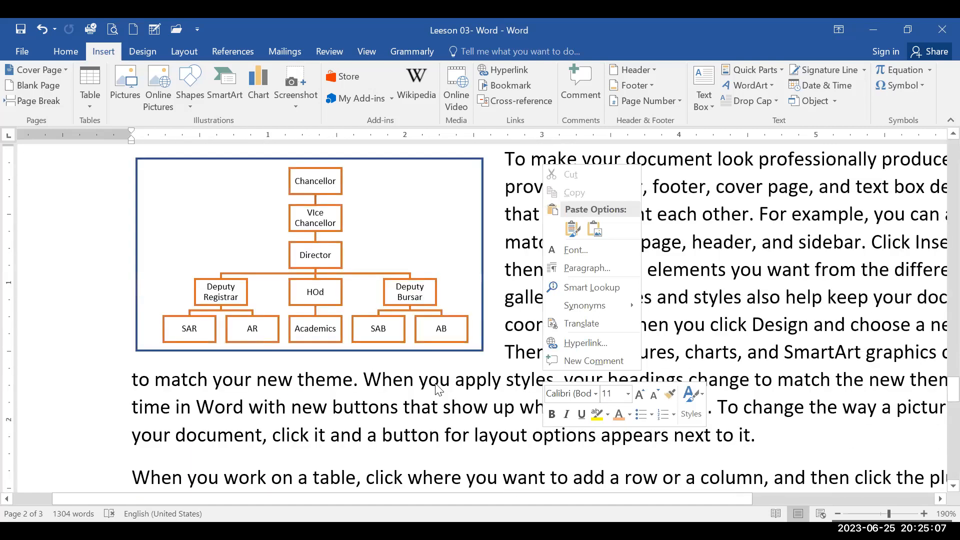
key(Escape)
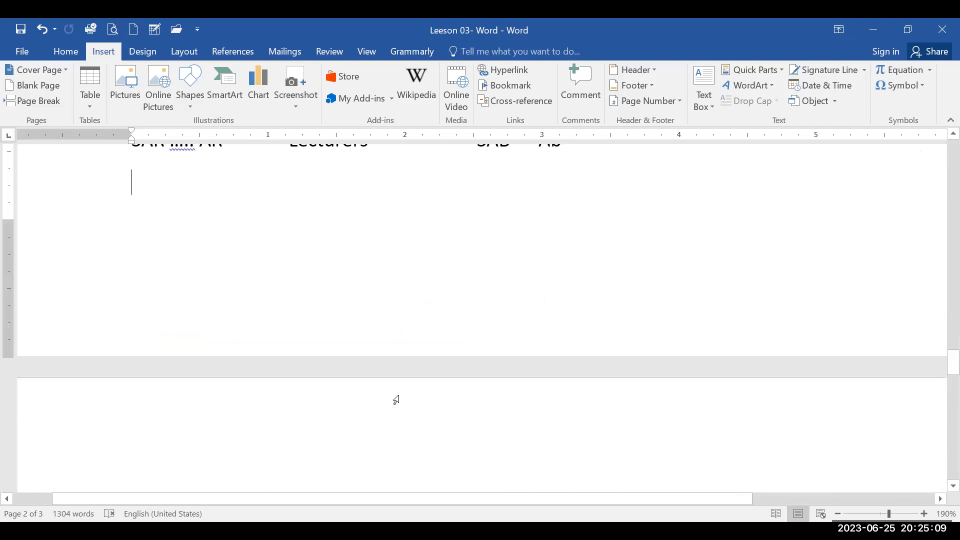
scroll(396, 400, down, 3)
ctrl+scroll(395, 400, down, 1)
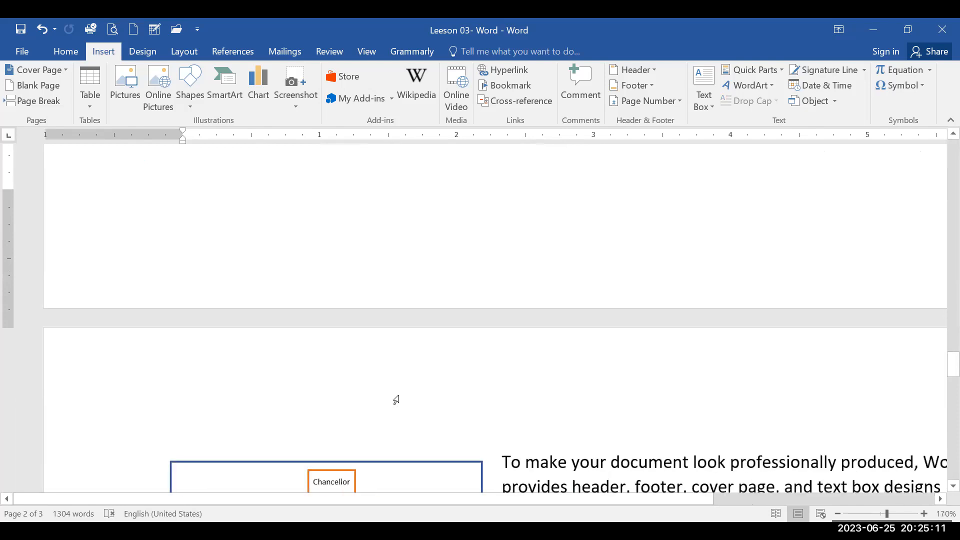
scroll(396, 400, down, 3)
scroll(396, 400, down, 3)
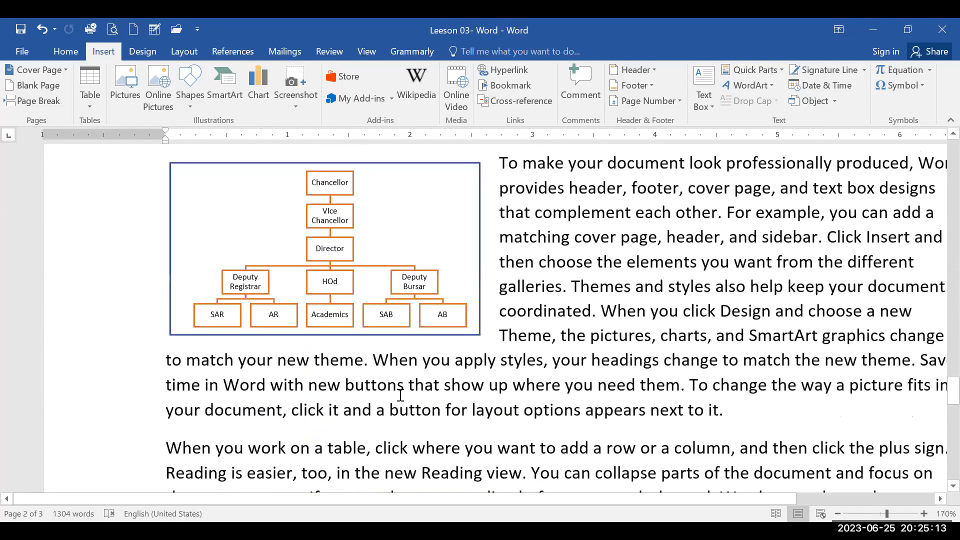
Insert a Clustered Column chart in the last line of the paragraph that wraps around the organization chart.
click(479, 417)
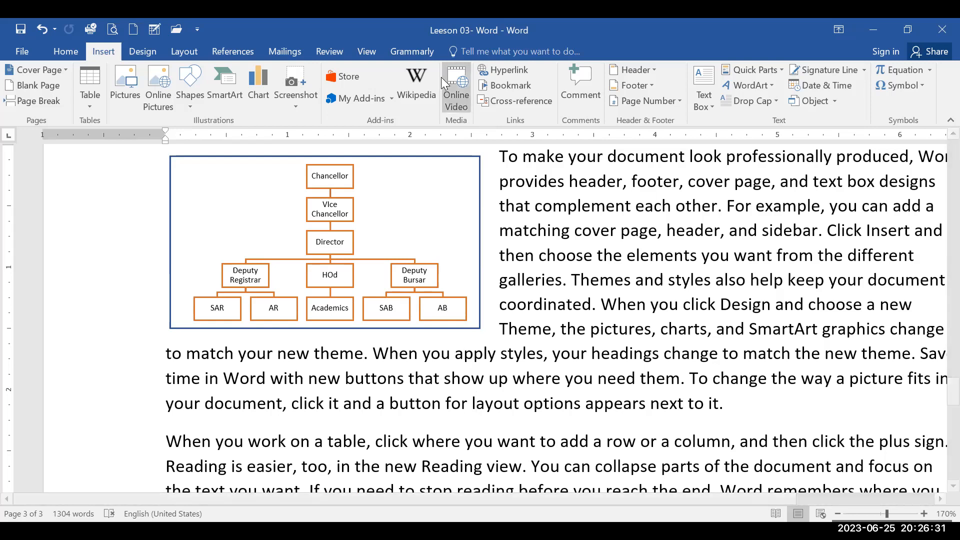
click(256, 73)
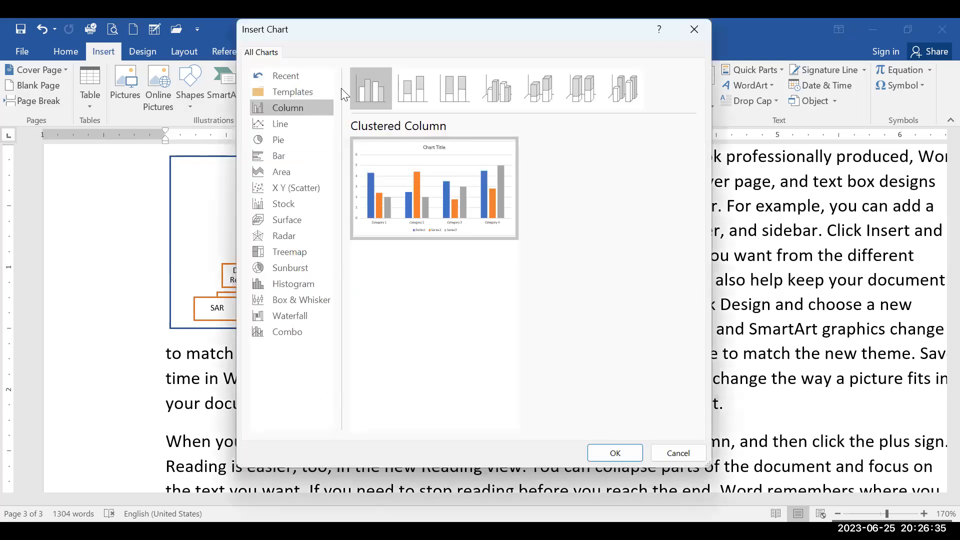
mouse_move(388, 163)
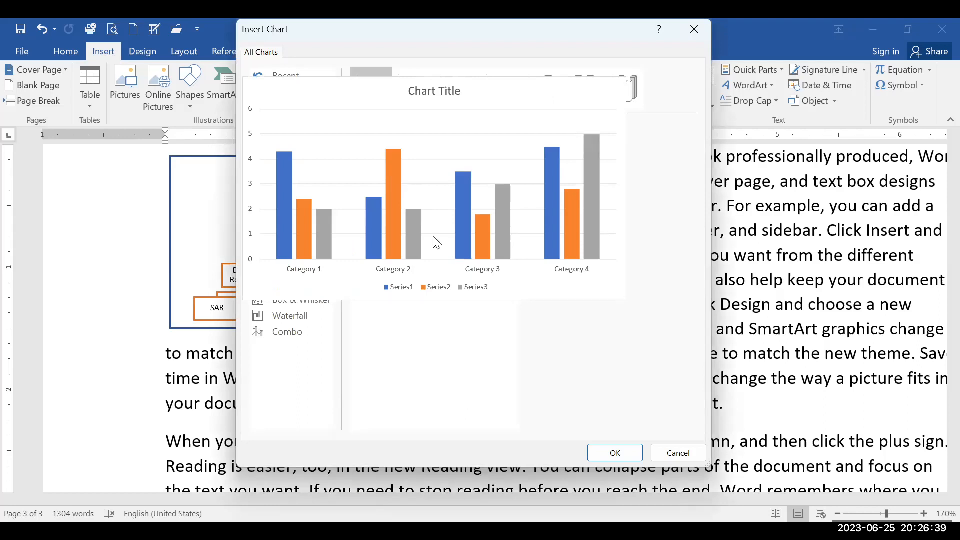
click(615, 453)
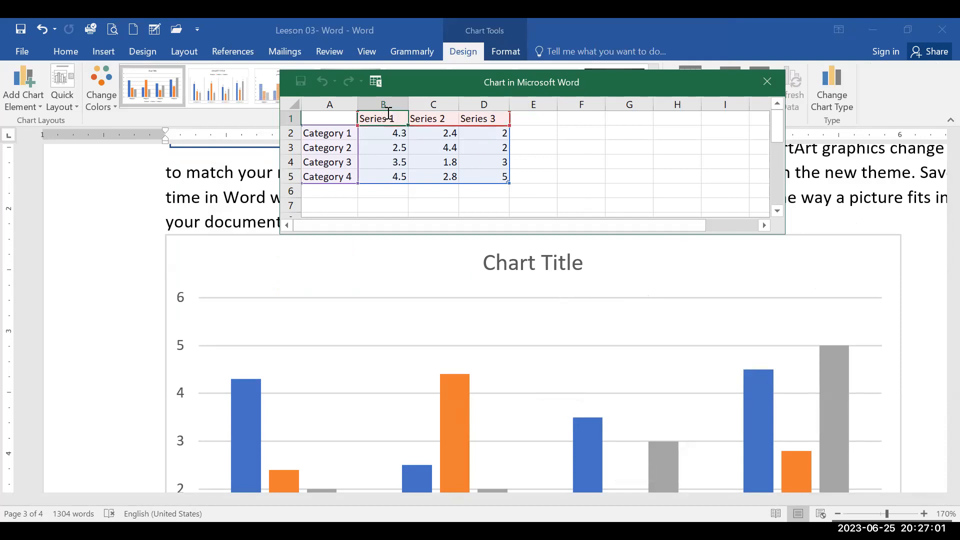
Rename the three series headings in the chart's data sheet to 2021, 2022 and 2023.
text(200)
key(BackSpace)
text(21)
key(Tab)
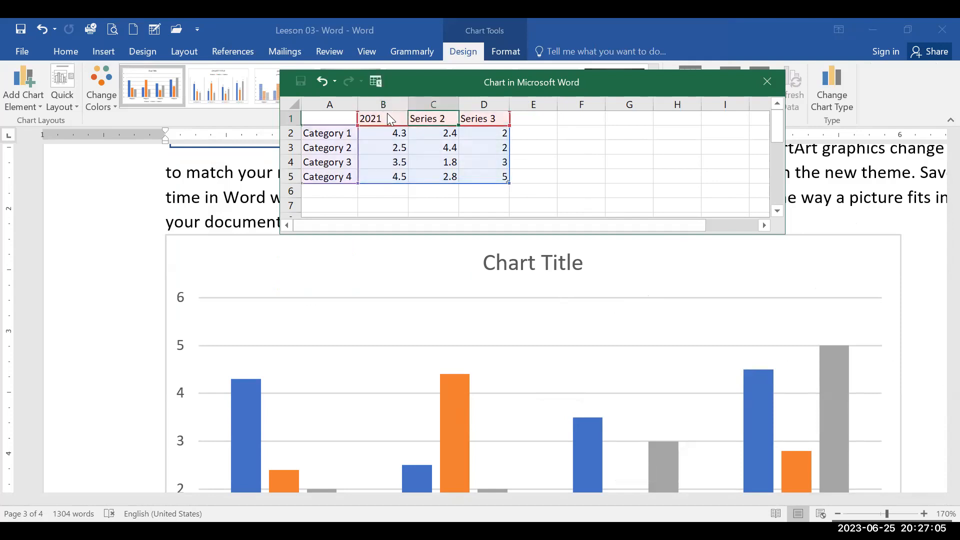
text(2022)
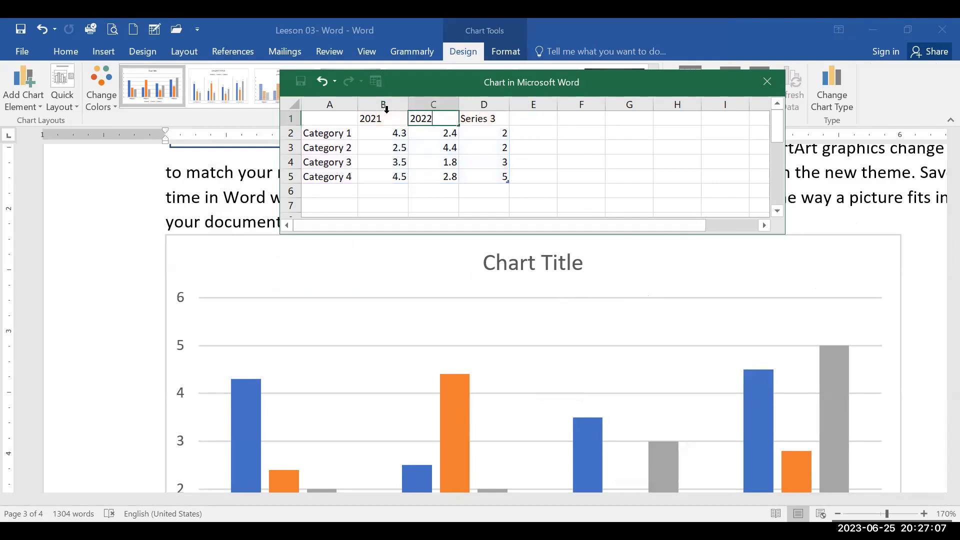
key(Tab)
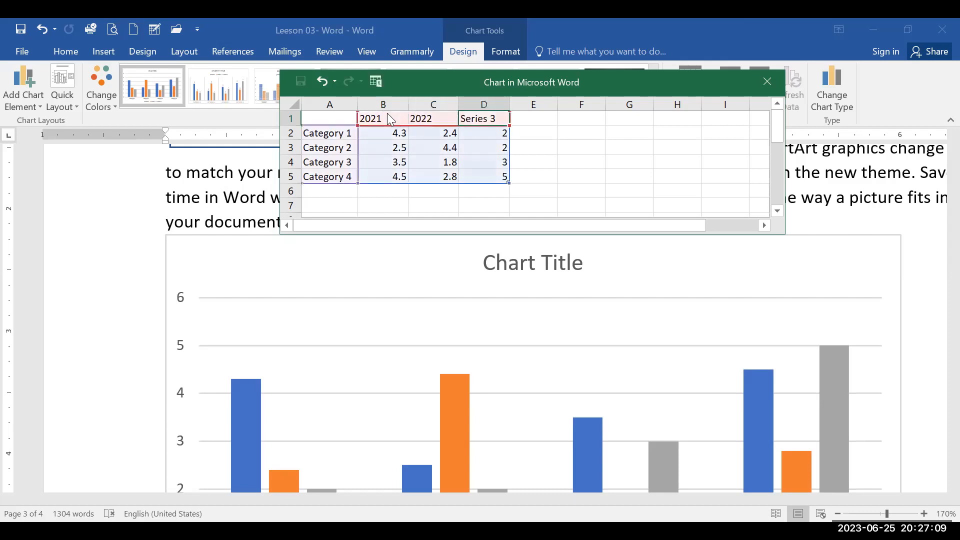
text(2023)
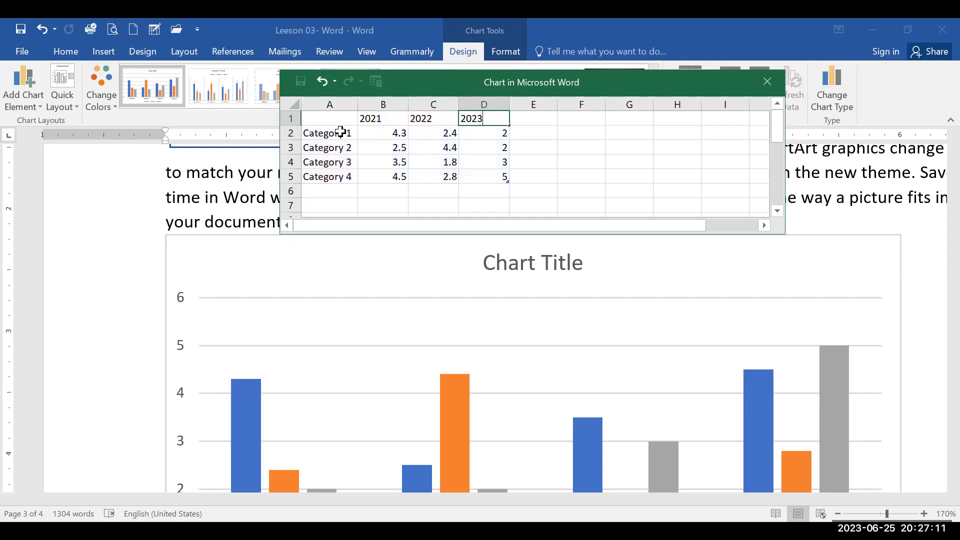
Rename the four categories in the chart's data sheet to Tea, Rubber, Texriles and Coco.
click(350, 133)
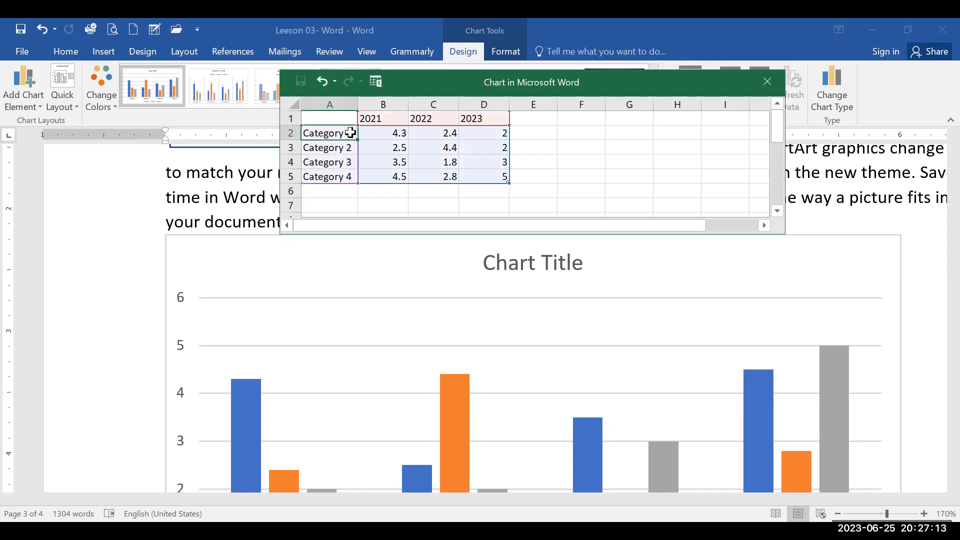
text(Tea)
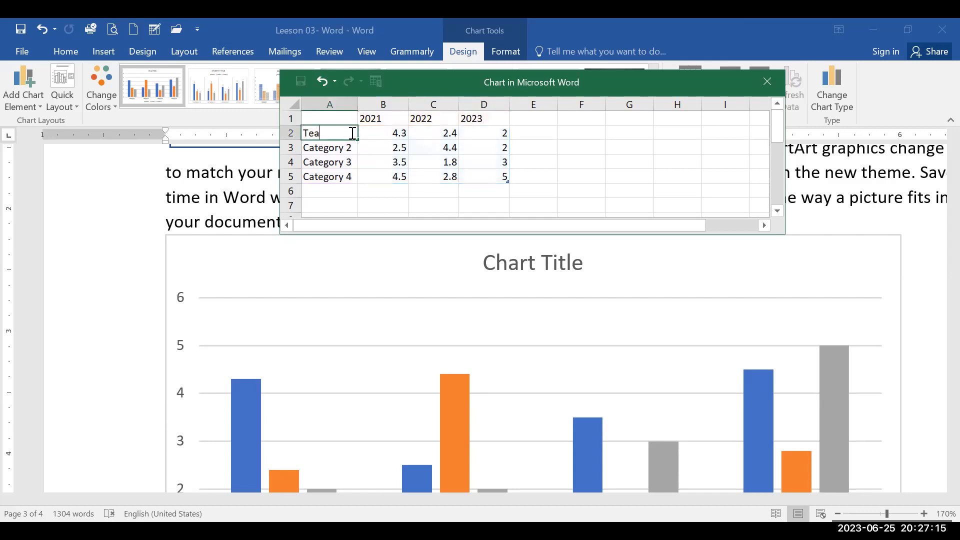
key(Return)
text(Rubber)
key(Return)
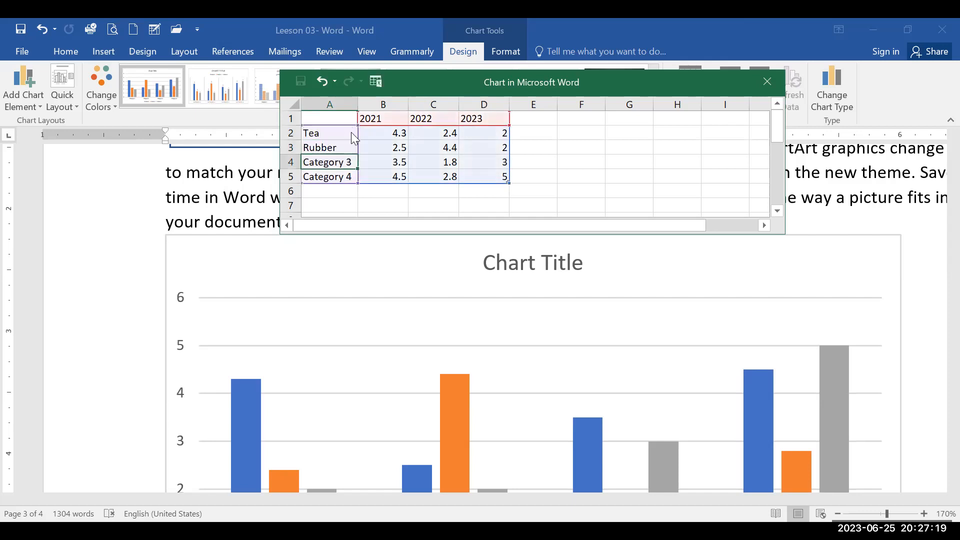
text(Texriles)
key(Return)
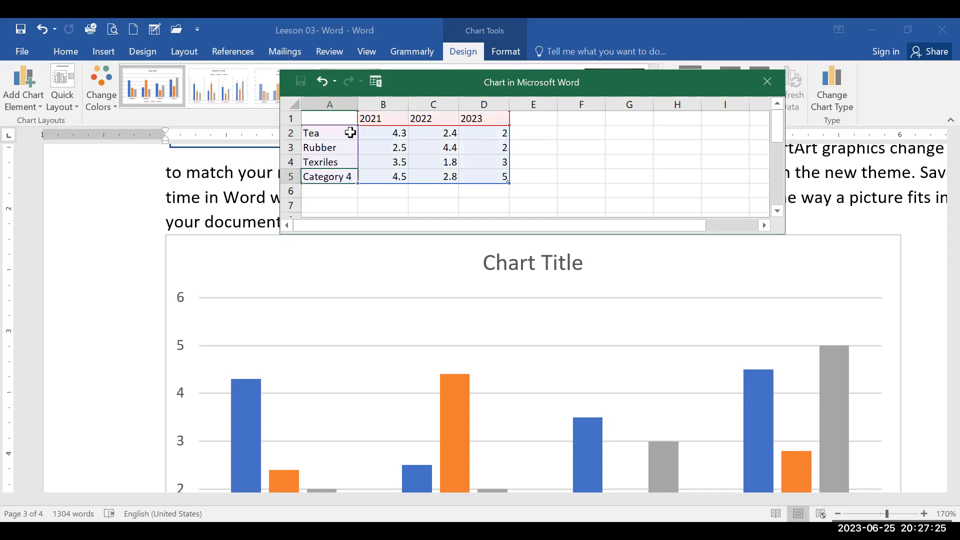
text(Coco)
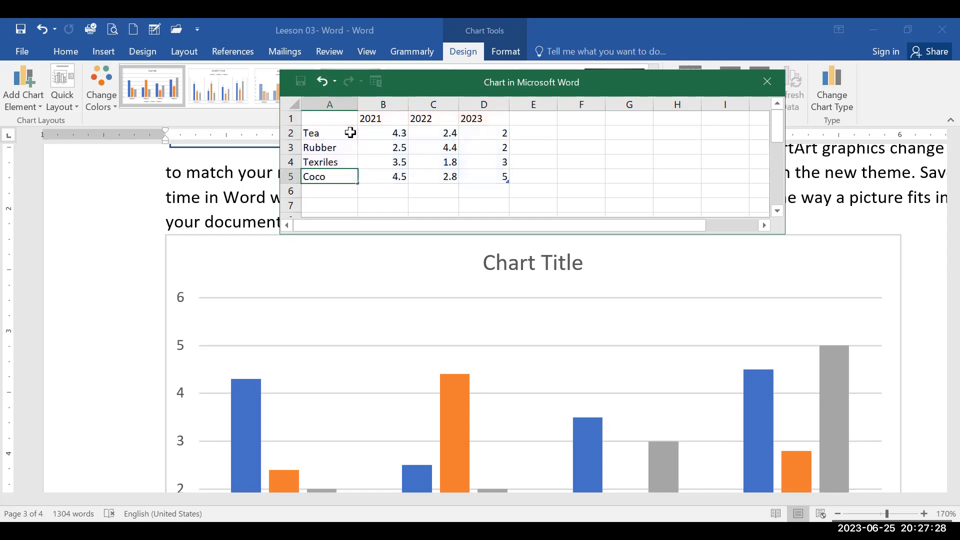
click(457, 280)
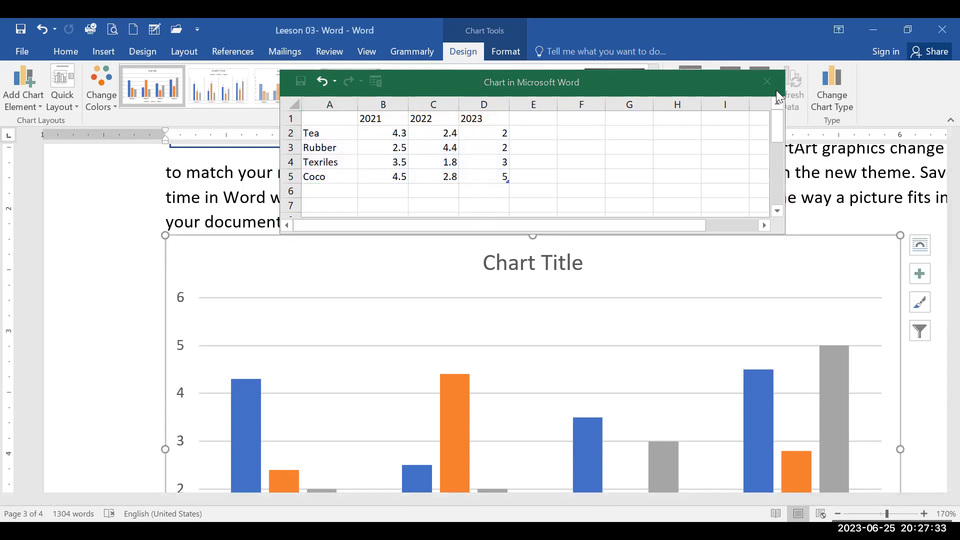
scroll(668, 299, down, 4)
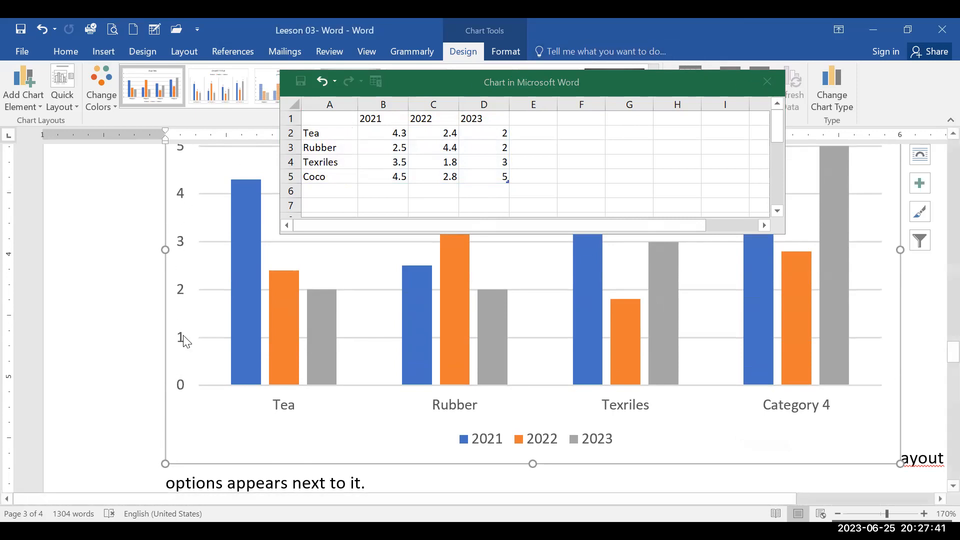
scroll(70, 406, down, 5)
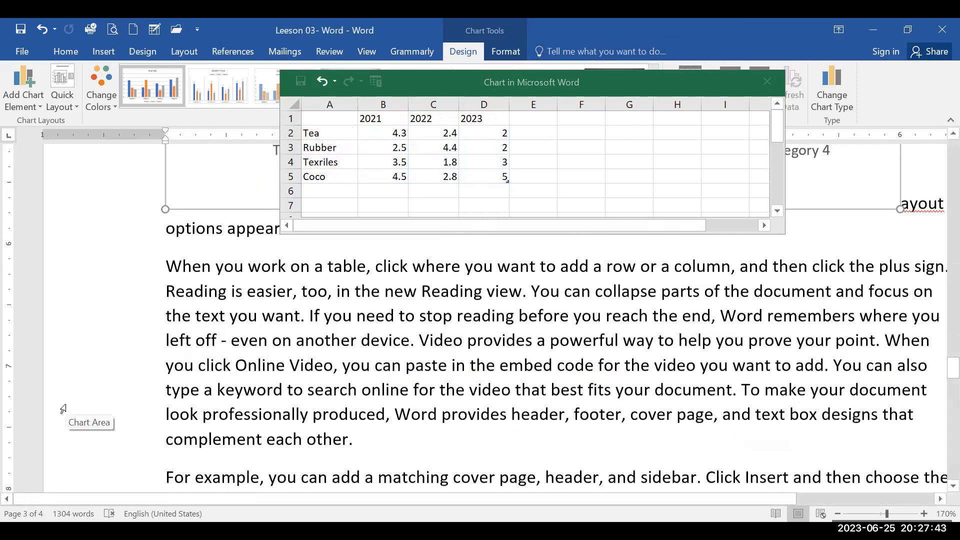
click(226, 366)
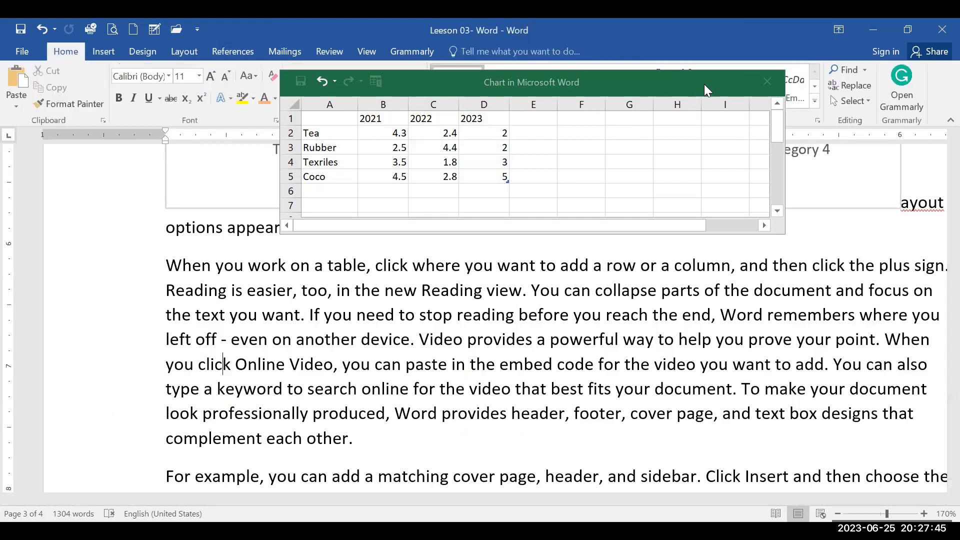
Close the chart's data sheet and shrink the column chart to about half its width.
click(768, 82)
scroll(697, 304, up, 2)
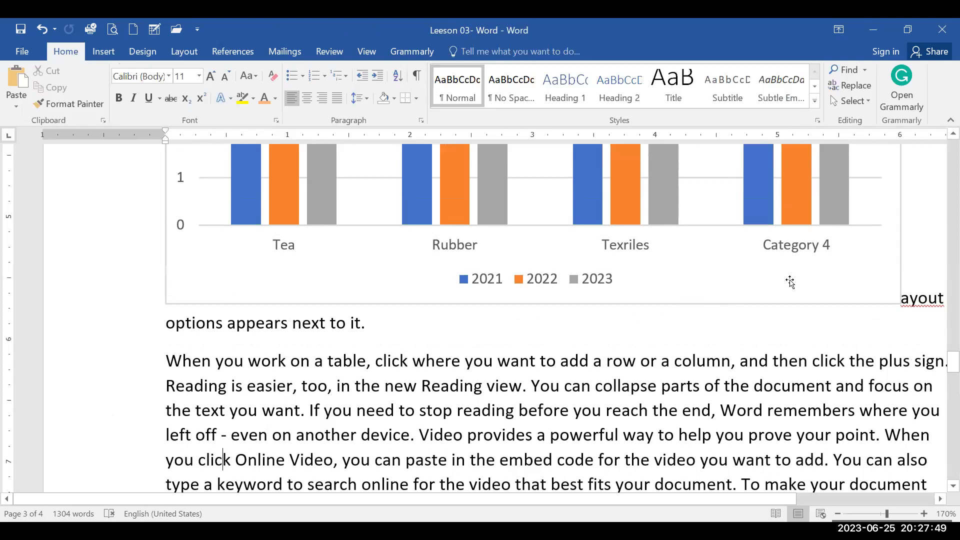
click(894, 301)
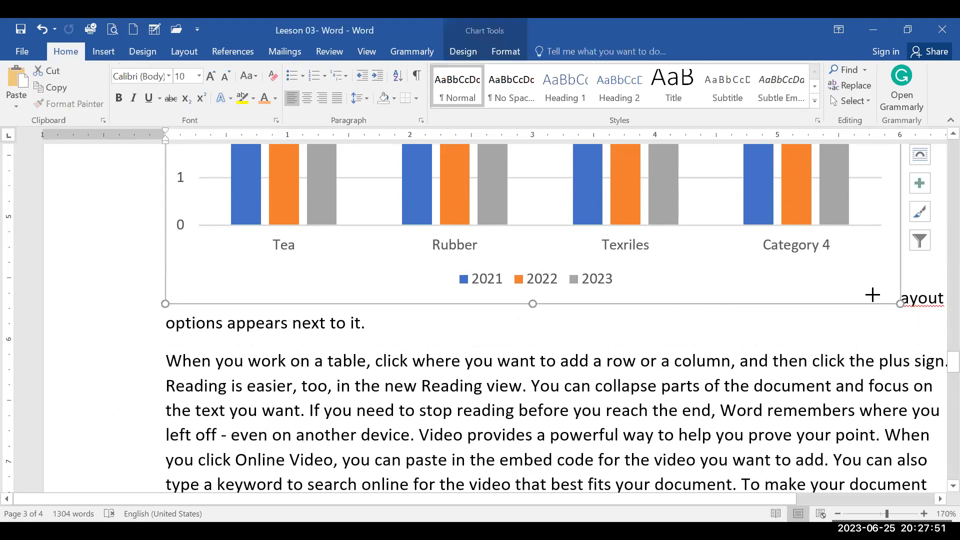
scroll(519, 159, up, 10)
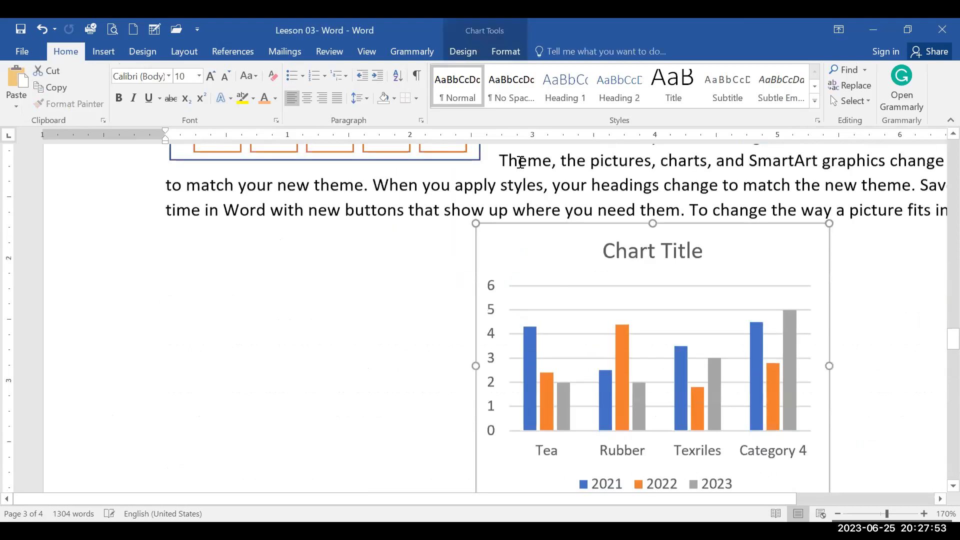
Set the column chart's text wrapping to Square.
scroll(520, 162, down, 5)
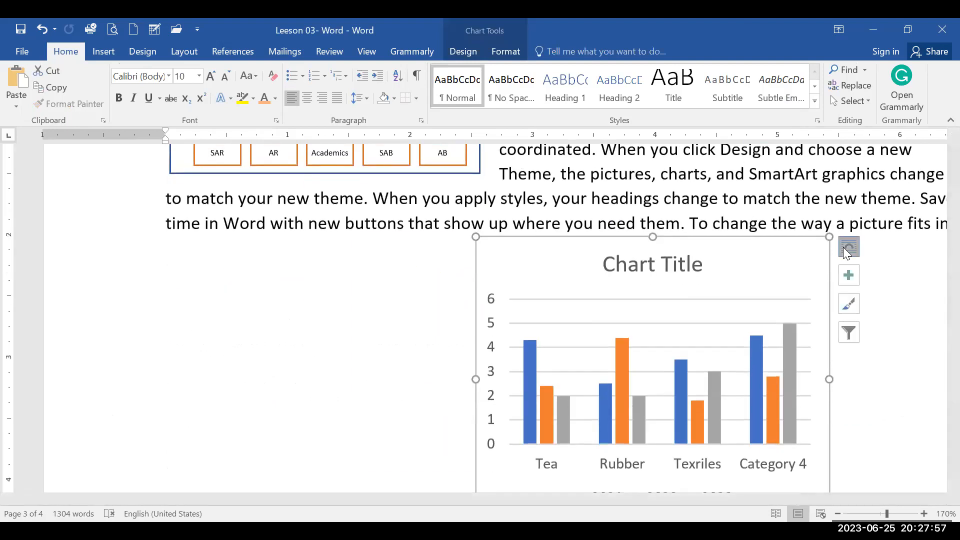
click(843, 247)
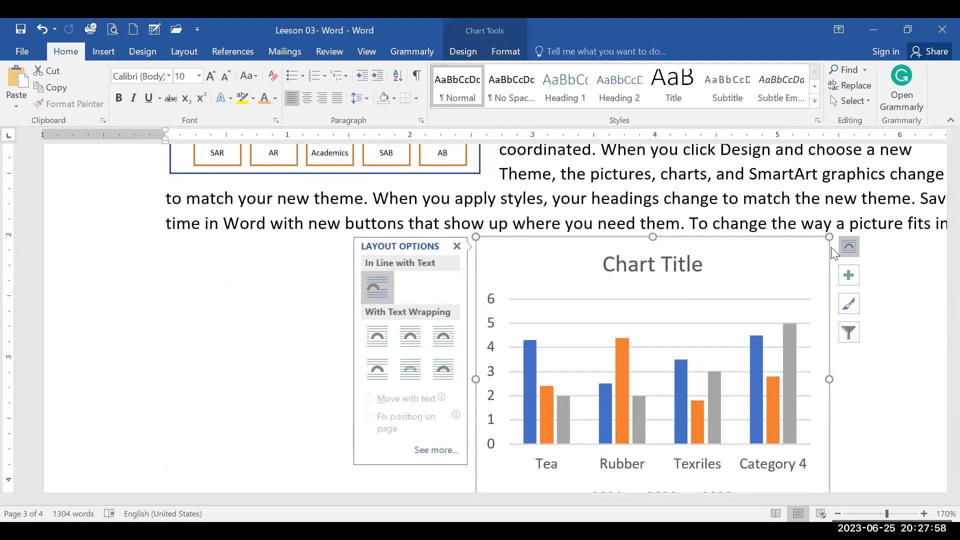
click(378, 326)
click(625, 251)
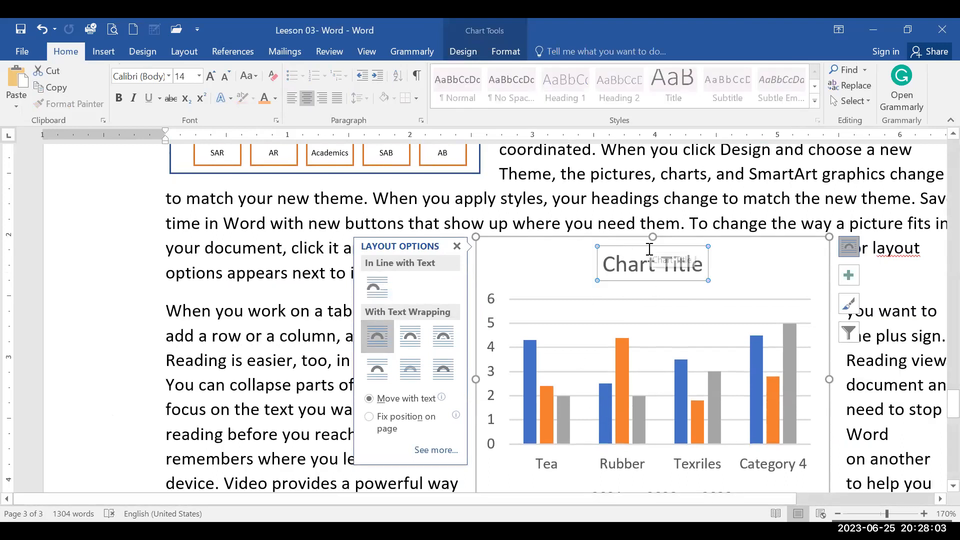
Reduce the column chart's height and move it against the right margin beside the "When you work on a table" paragraph.
drag(652, 237, 724, 221)
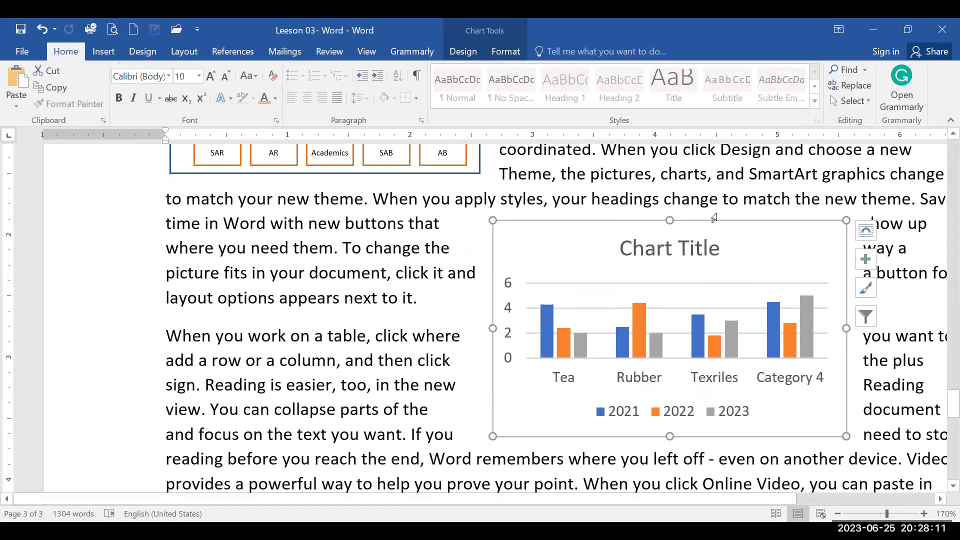
click(699, 238)
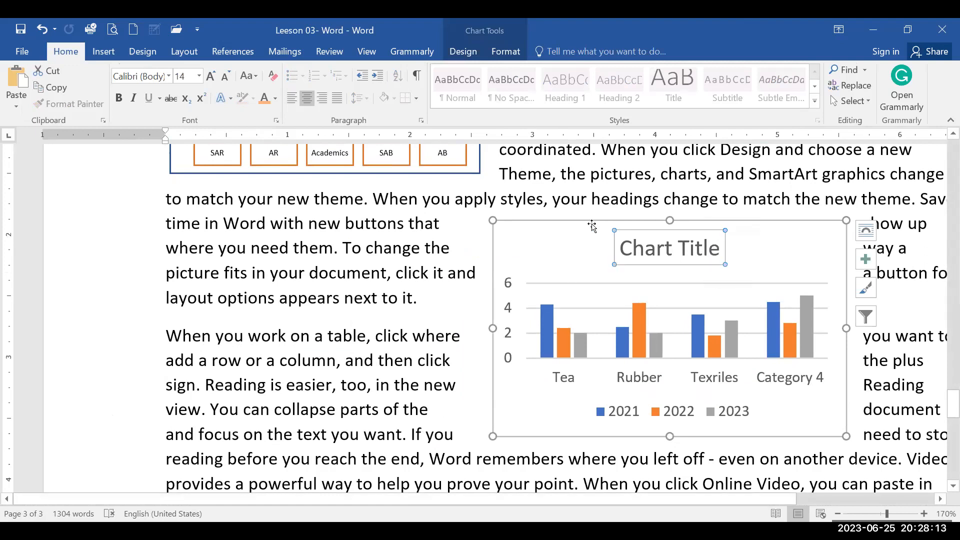
drag(591, 223, 696, 259)
drag(729, 499, 826, 459)
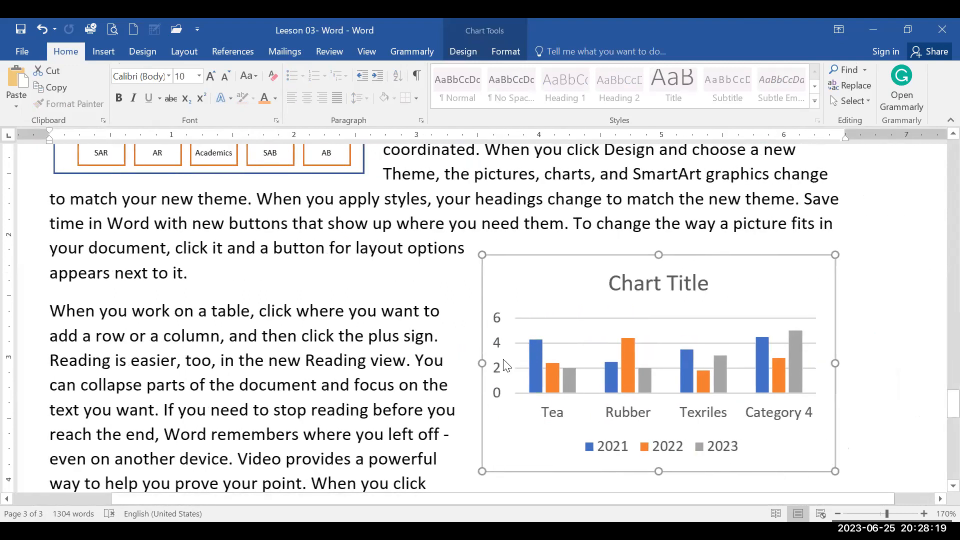
Check which open windows are available for inserting as a screenshot.
click(141, 319)
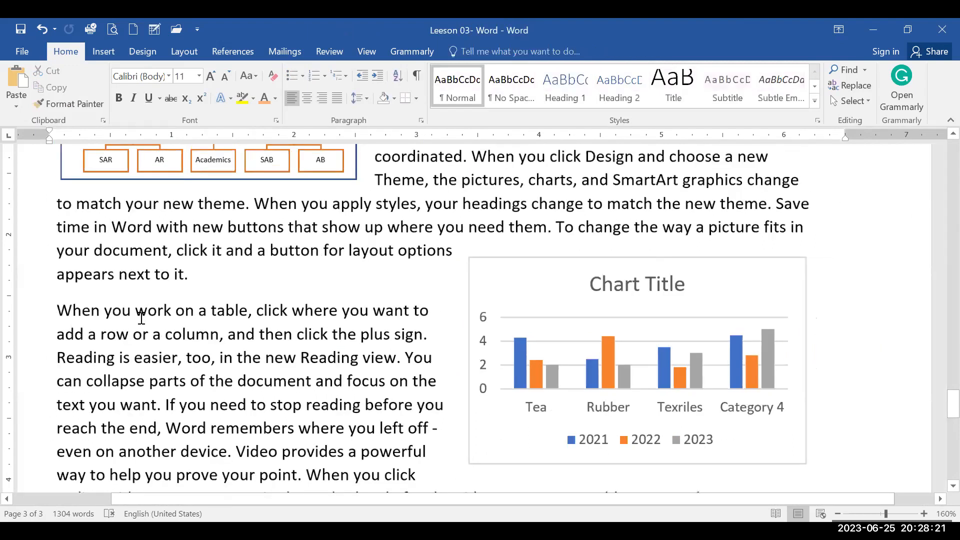
scroll(218, 307, down, 4)
click(218, 307)
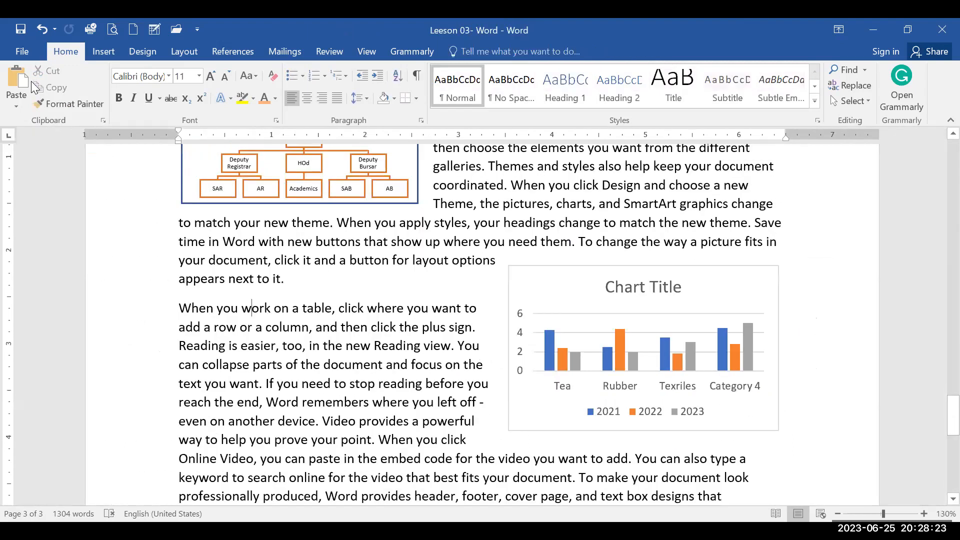
click(106, 49)
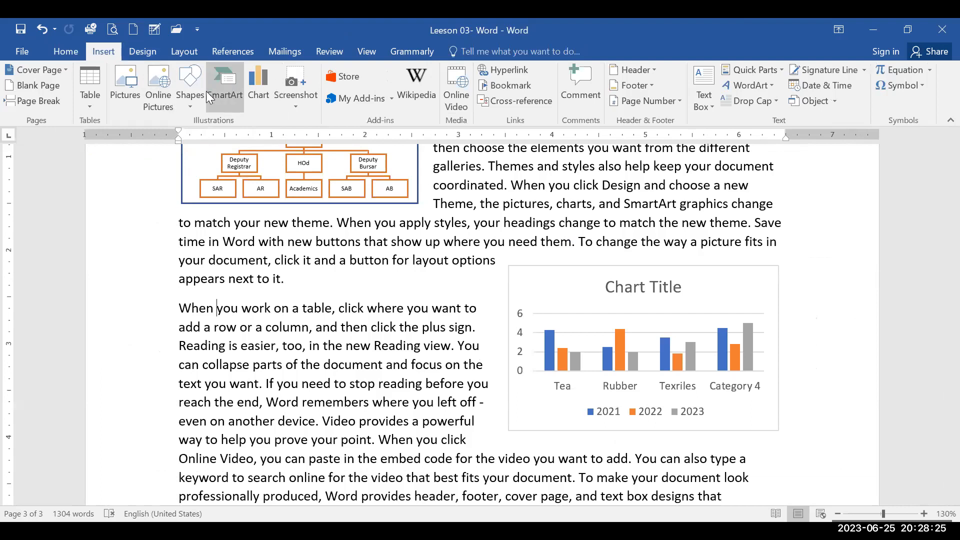
click(296, 98)
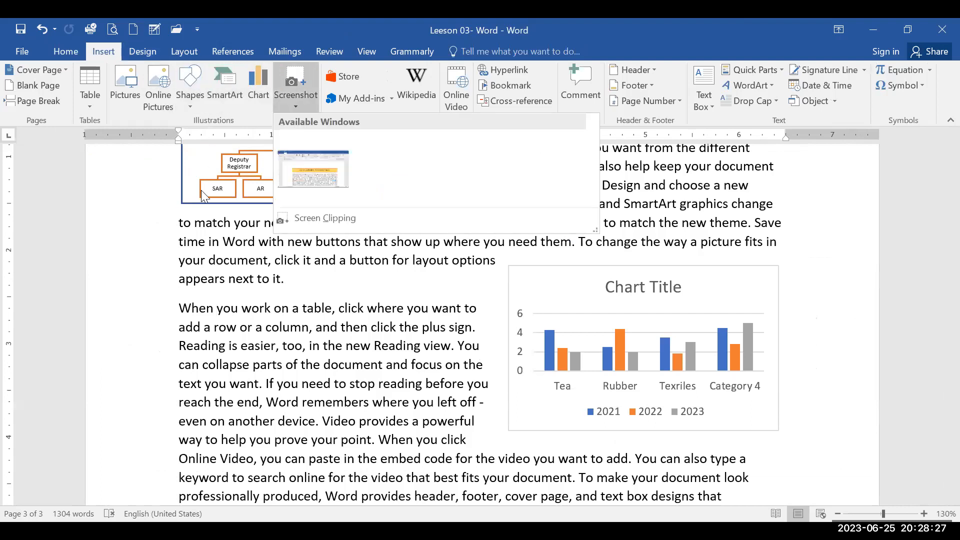
click(263, 302)
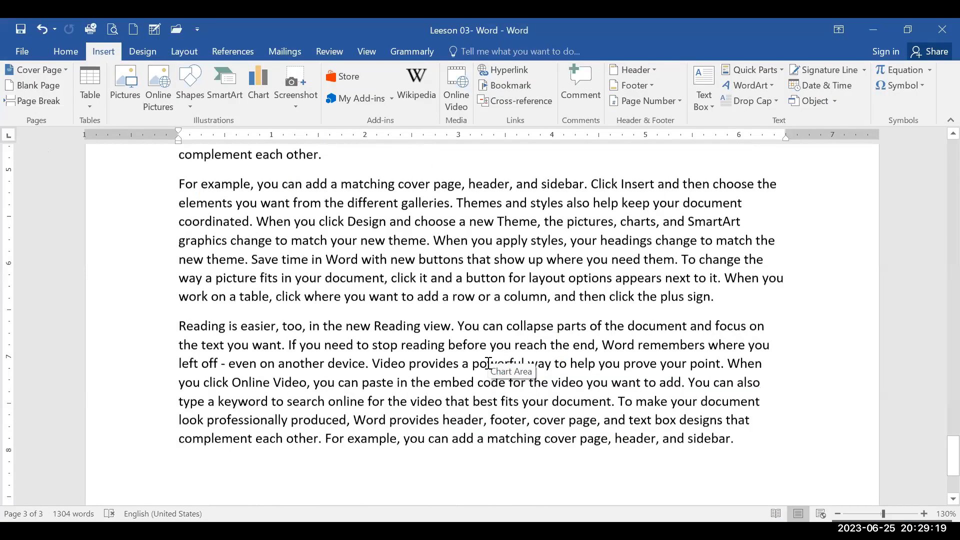
Place the insertion point in the first word of the "For example" paragraph and return from Excel to the Leeson 03 Word document.
click(185, 183)
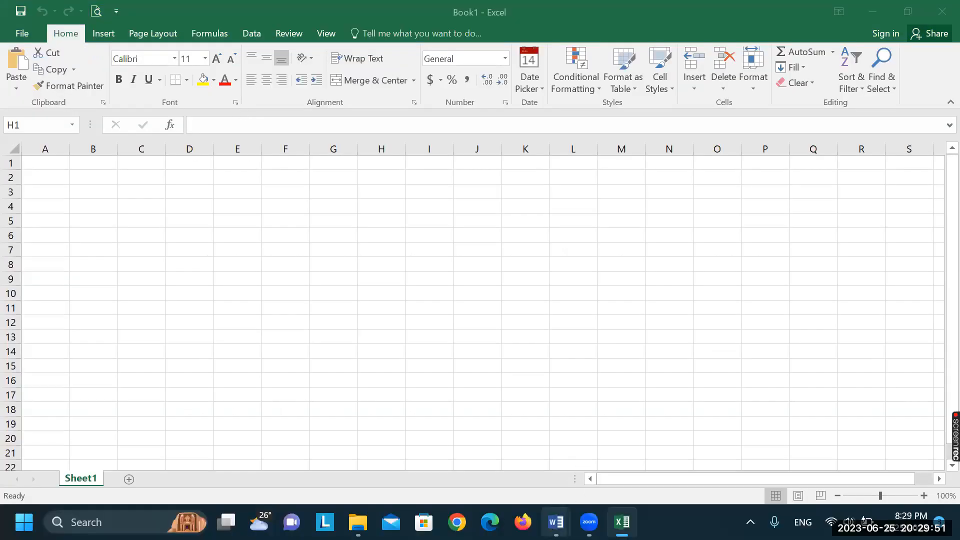
mouse_move(556, 522)
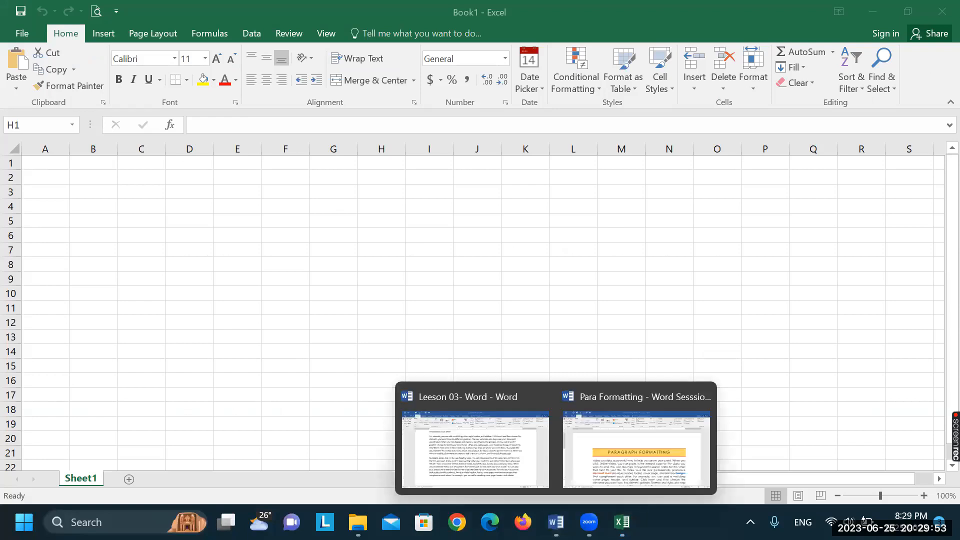
click(495, 449)
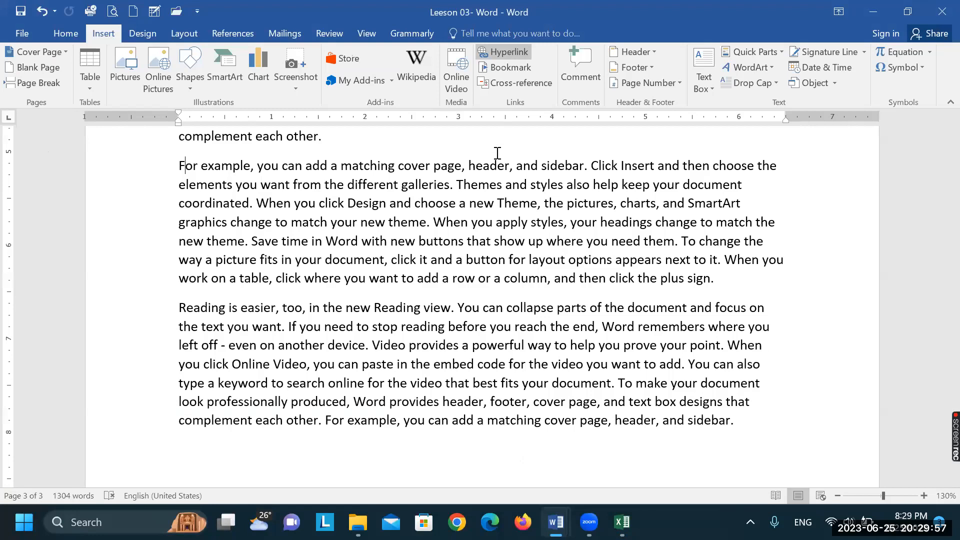
scroll(498, 153, up, 6)
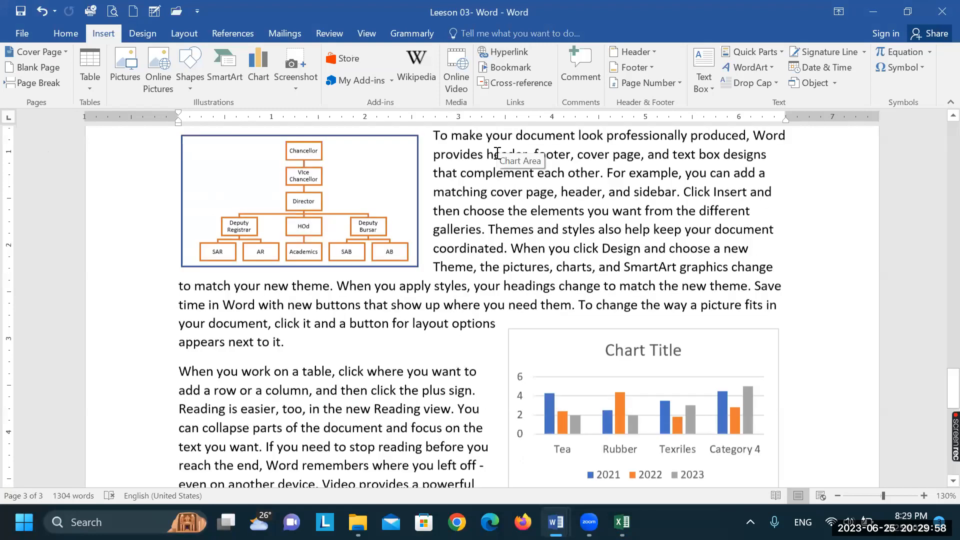
click(518, 61)
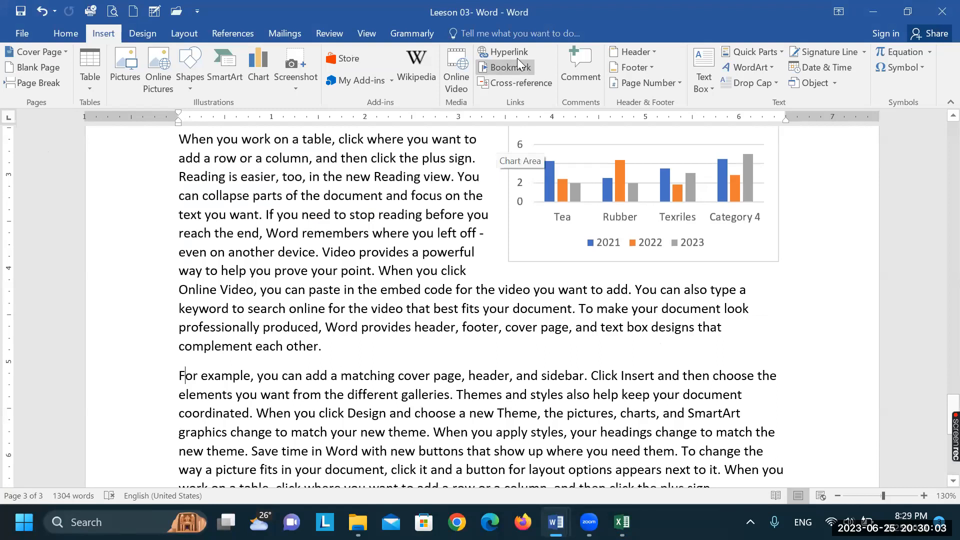
scroll(386, 358, down, 2)
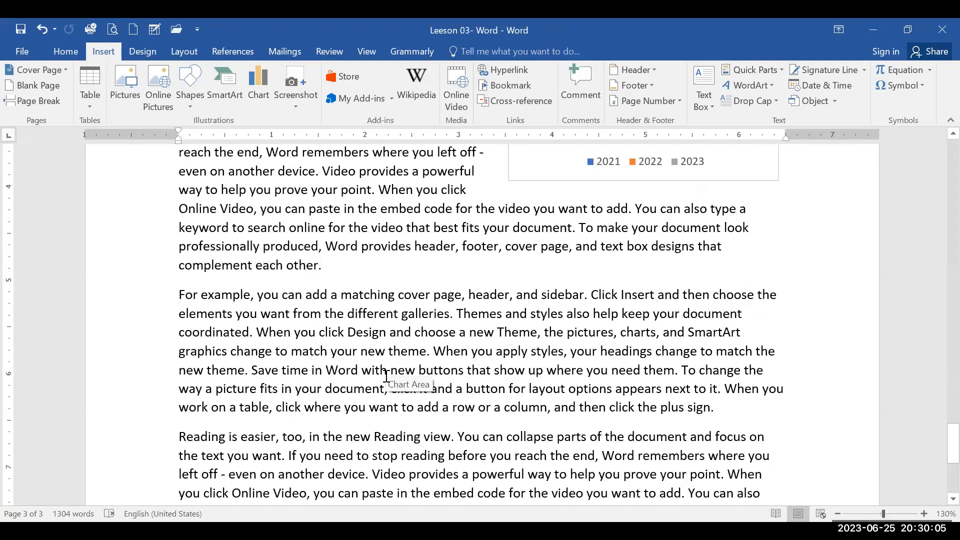
Try inserting a screenshot of the whole blank Excel workbook window into the "For example" paragraph, and undo the insertion.
click(299, 109)
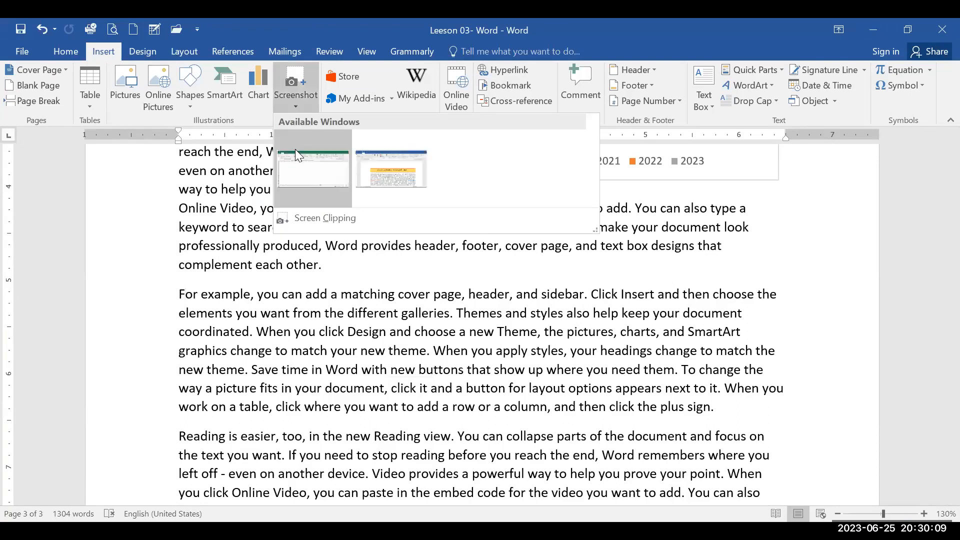
click(312, 169)
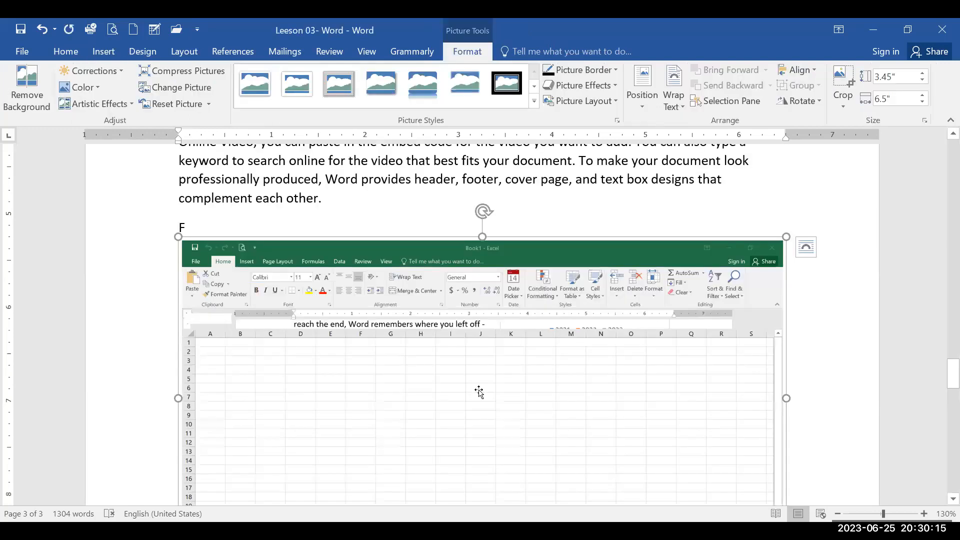
key(ctrl+z)
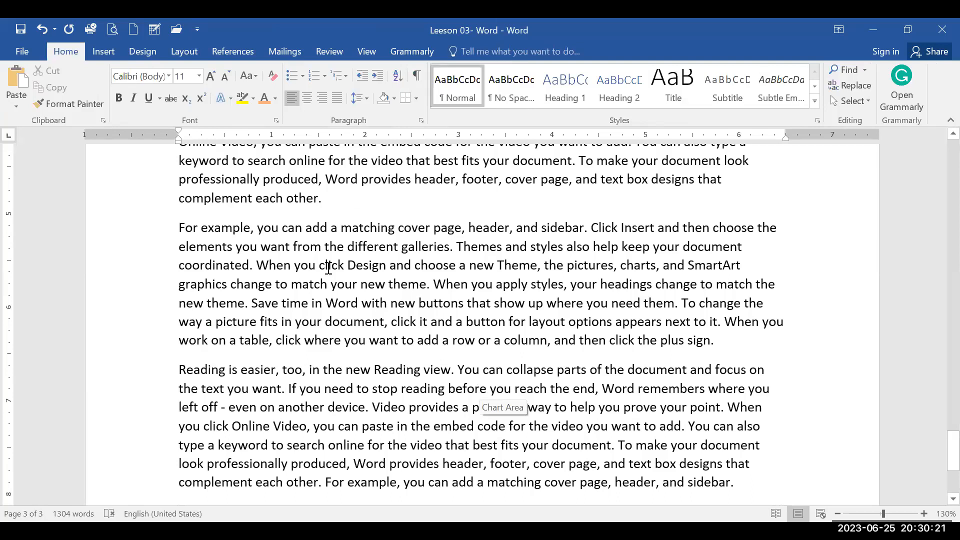
Insert a screen clipping of Excel's ribbon before the "For example" paragraph and shrink it to about 3.4 inches wide.
click(113, 51)
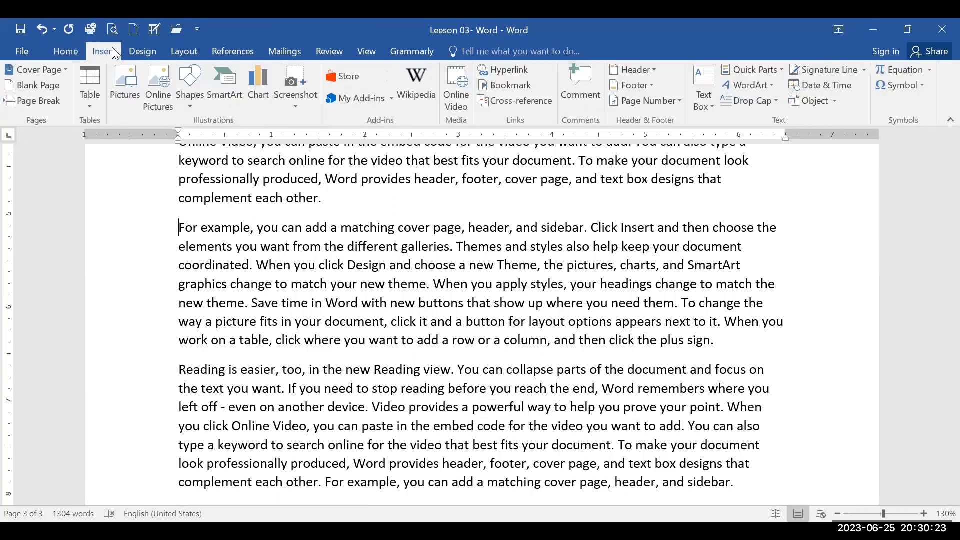
click(304, 96)
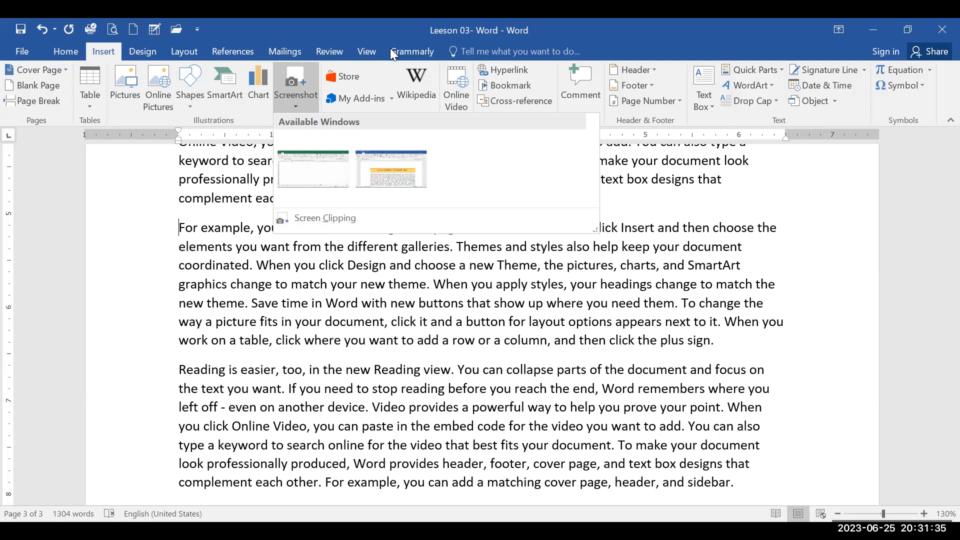
click(342, 221)
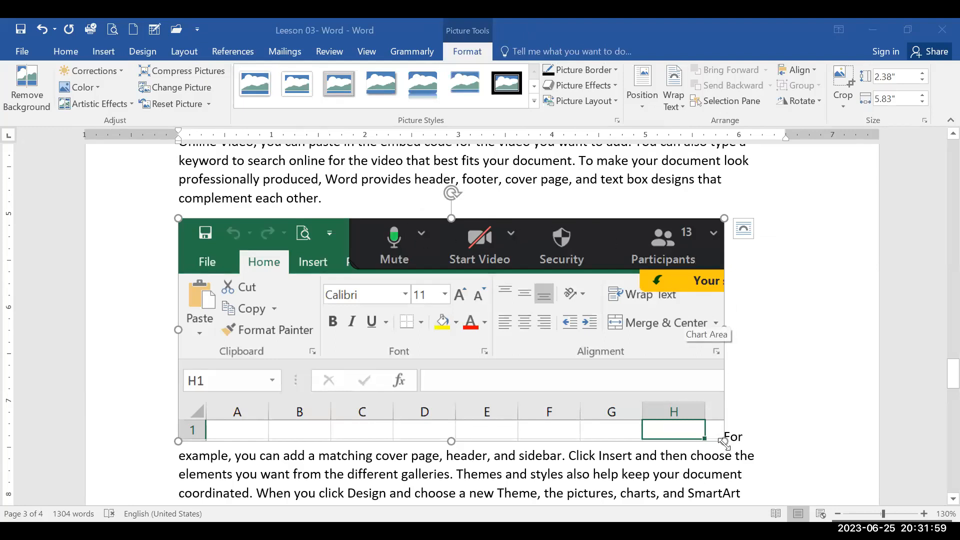
drag(723, 441, 483, 351)
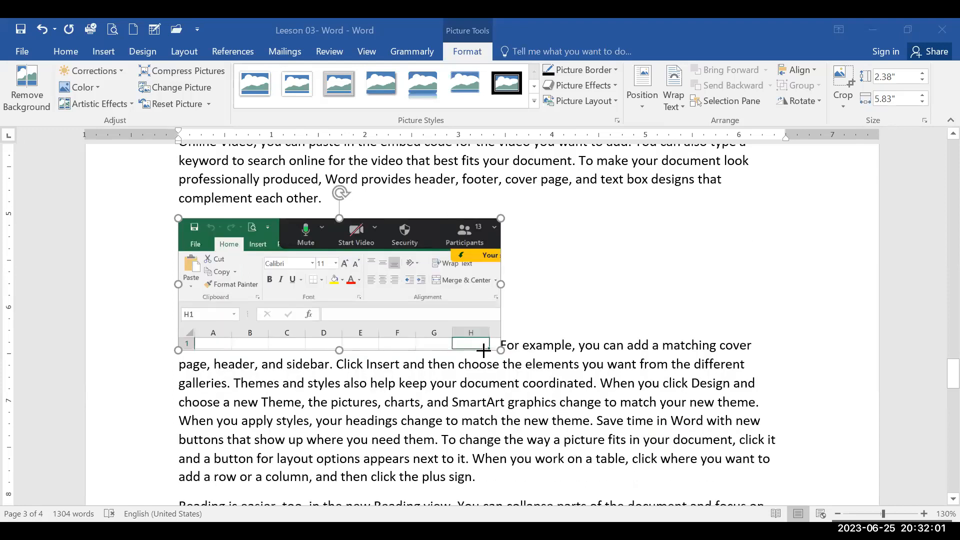
Insert two paragraph breaks between the screen clipping and the "For example" text.
click(508, 344)
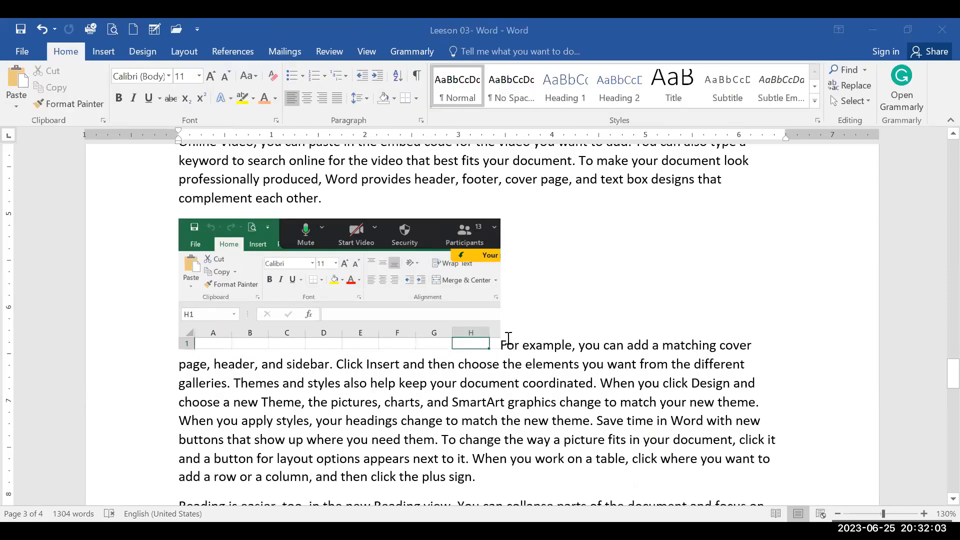
key(Left)
key(Left)
key(Return)
key(Return)
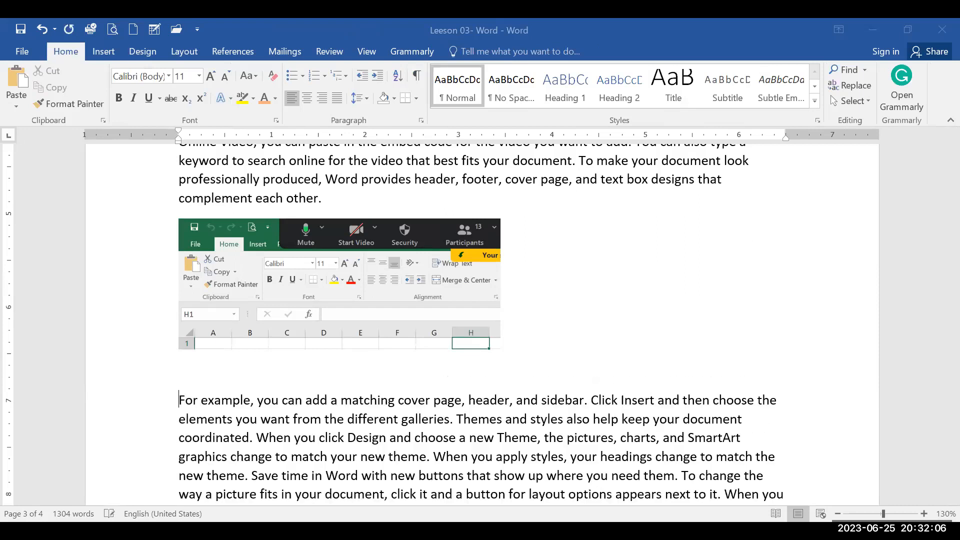
click(419, 351)
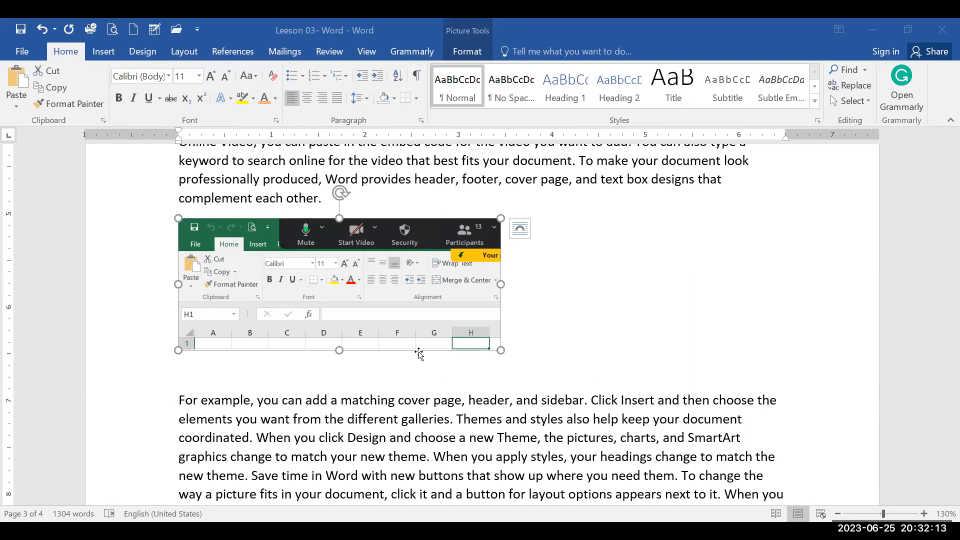
click(103, 54)
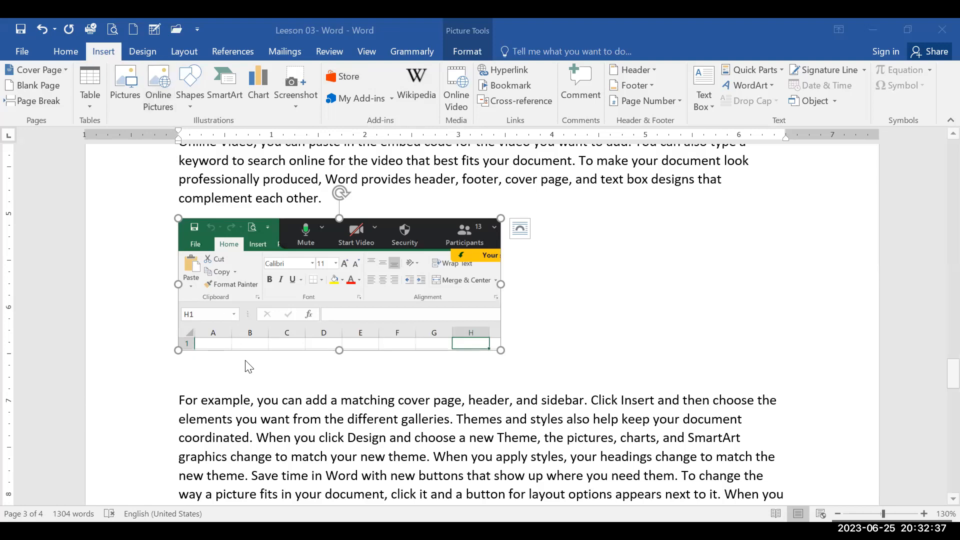
click(291, 393)
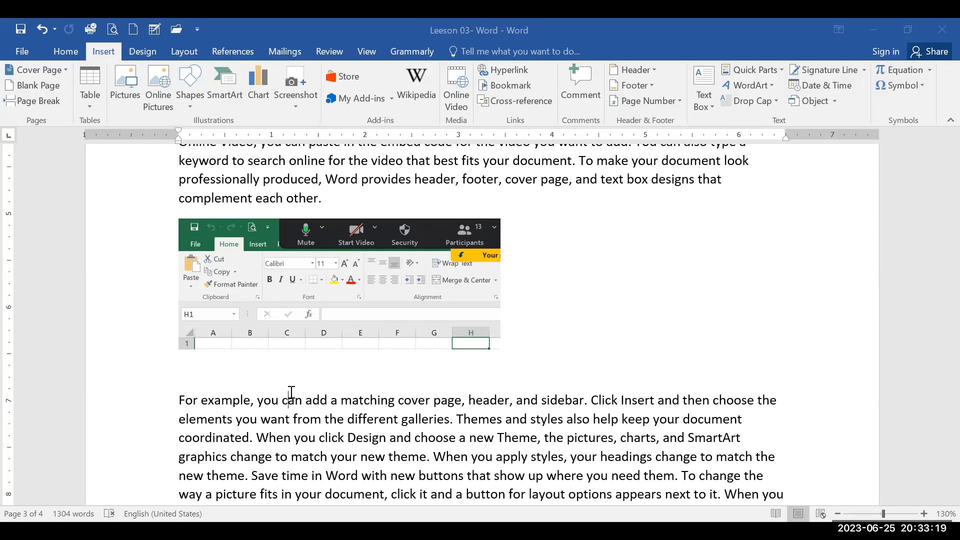
Add several more blank paragraphs between the screen clipping and the "For example" paragraph.
scroll(291, 392, down, 2)
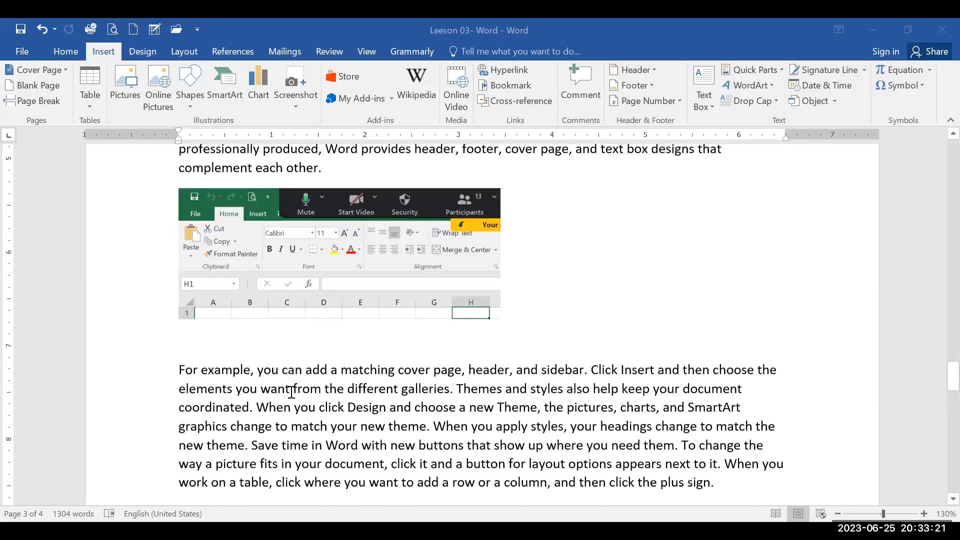
click(184, 283)
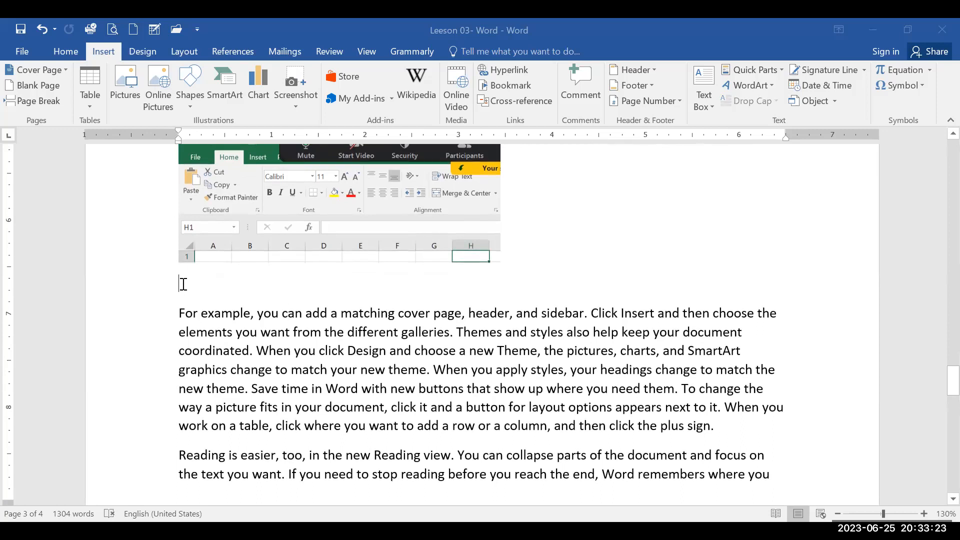
key(Return)
key(Return)
key(Return)
key(Return)
key(Return)
key(Return)
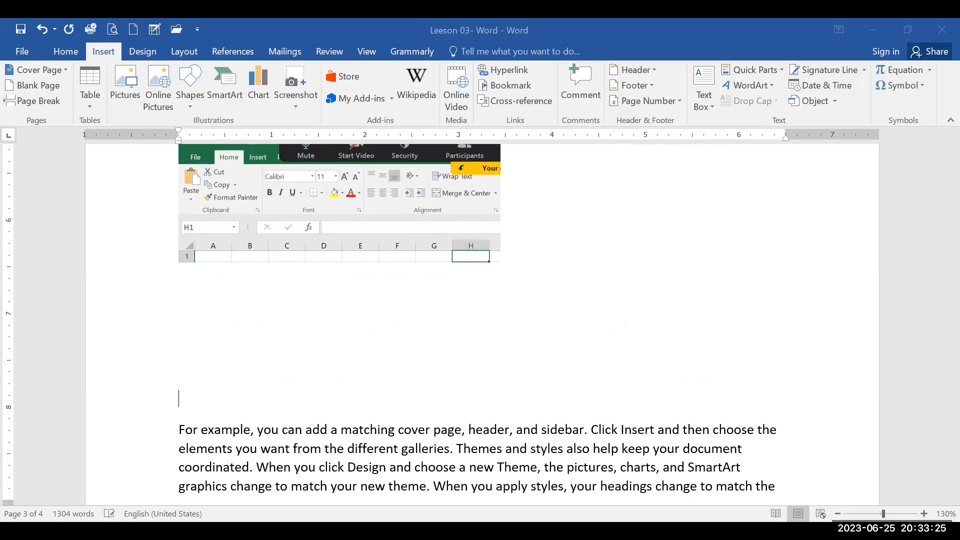
Enter the tab-separated headings Names and Amount Paid on a blank line below the Excel screen clipping.
click(201, 299)
click(189, 317)
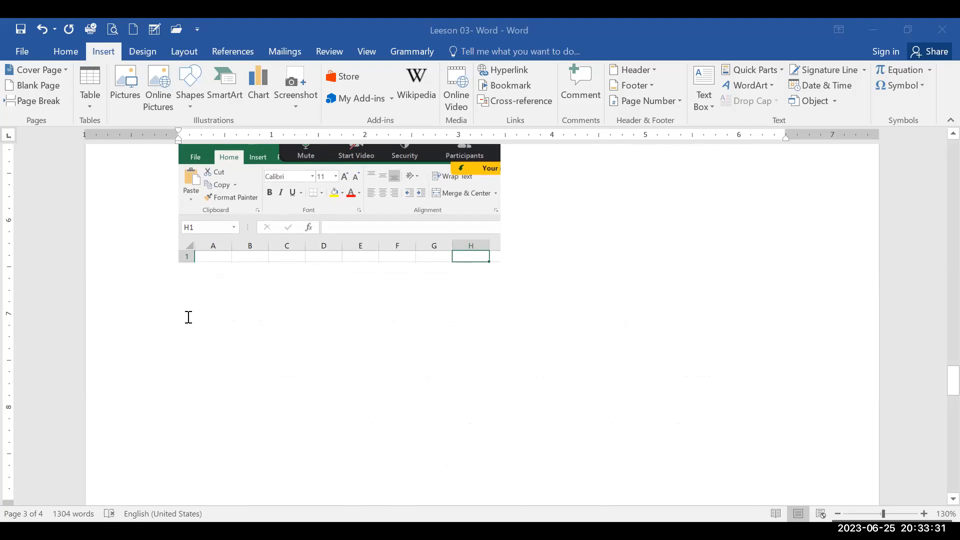
text(N)
text(s)
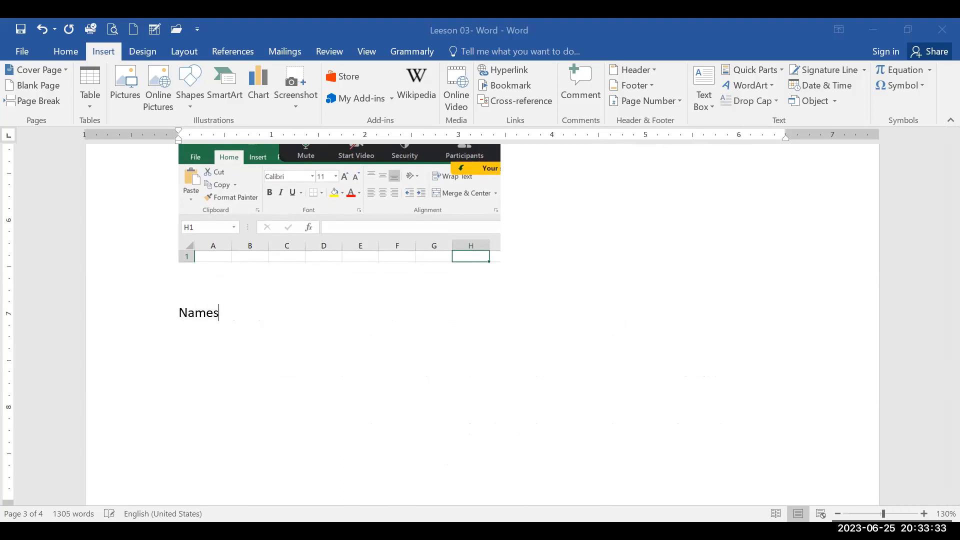
key(Tab)
key(Tab)
key(Tab)
key(Tab)
text(AMount Paid)
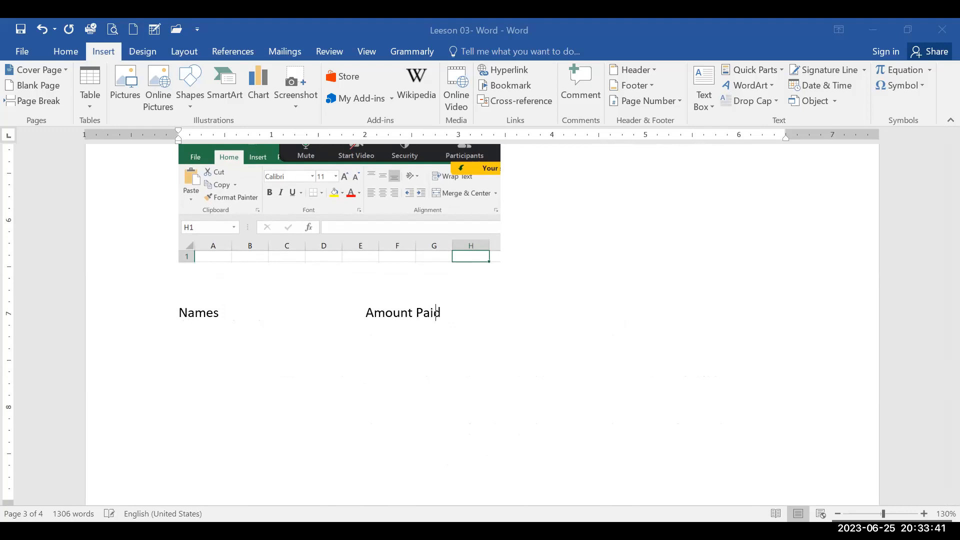
Add the rows Aaaaaaa with 23000.00 and Bbbbbbbbbb with 3000.00 below the headings, using spaces between each name and amount.
key(Return)
text(Aaaaaaa)
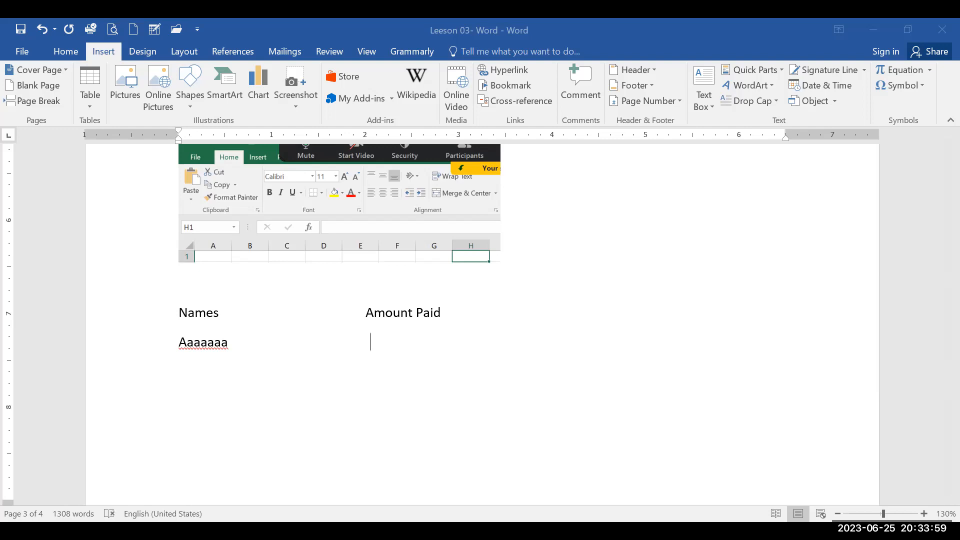
text(23000.00)
key(Return)
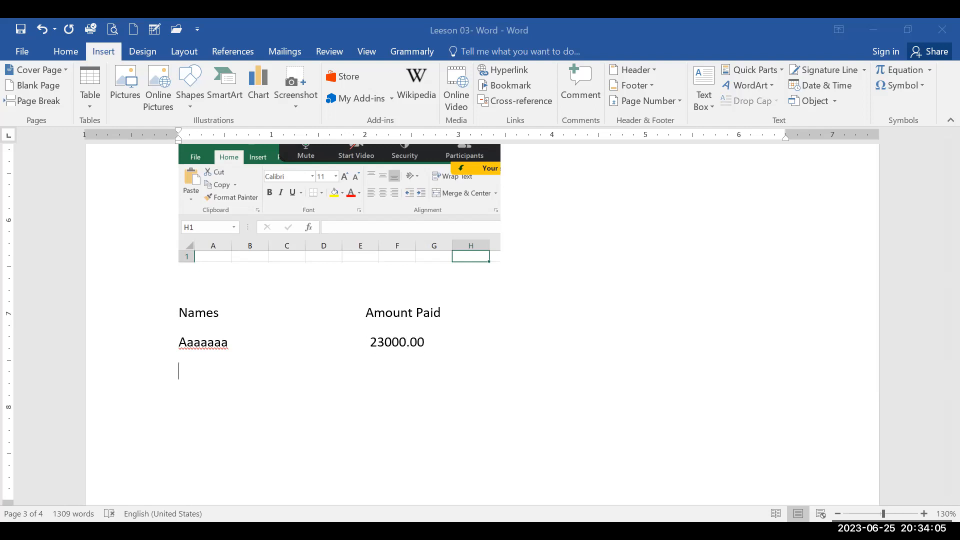
text(Bbbbbbbbbb                    )
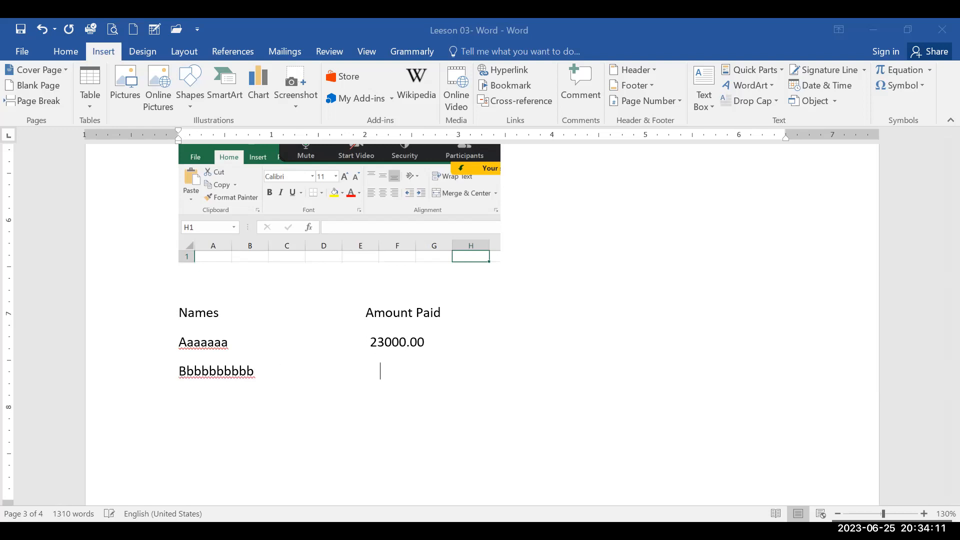
text(                   3000.00)
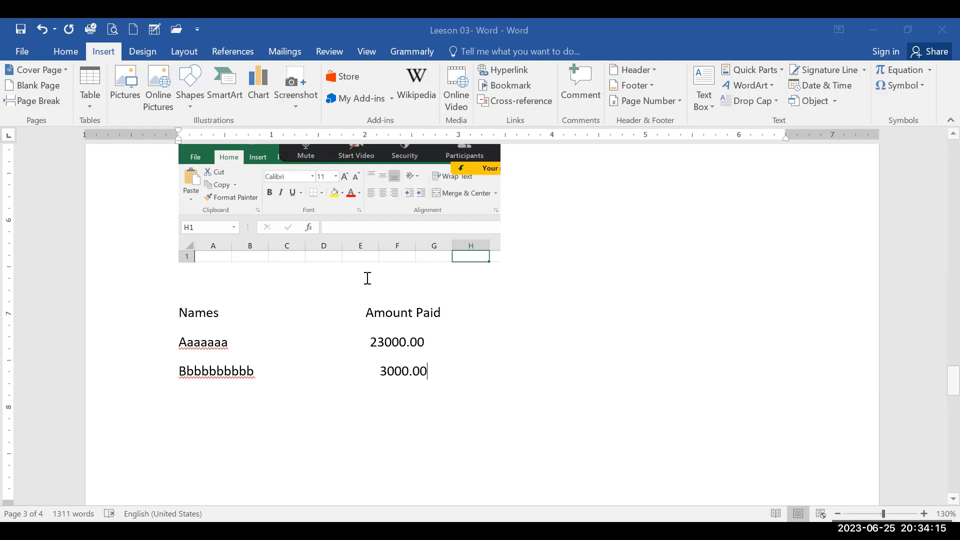
Replace the spaces before 23000.00 in the Aaaaaaa row with three tabs to align it with the Amount Paid heading.
scroll(377, 336, down, 2)
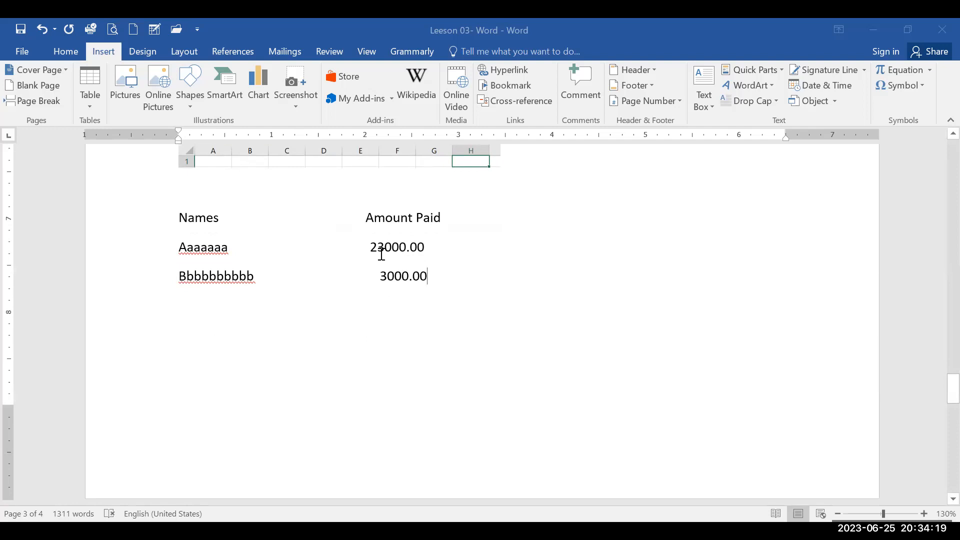
drag(369, 246, 235, 246)
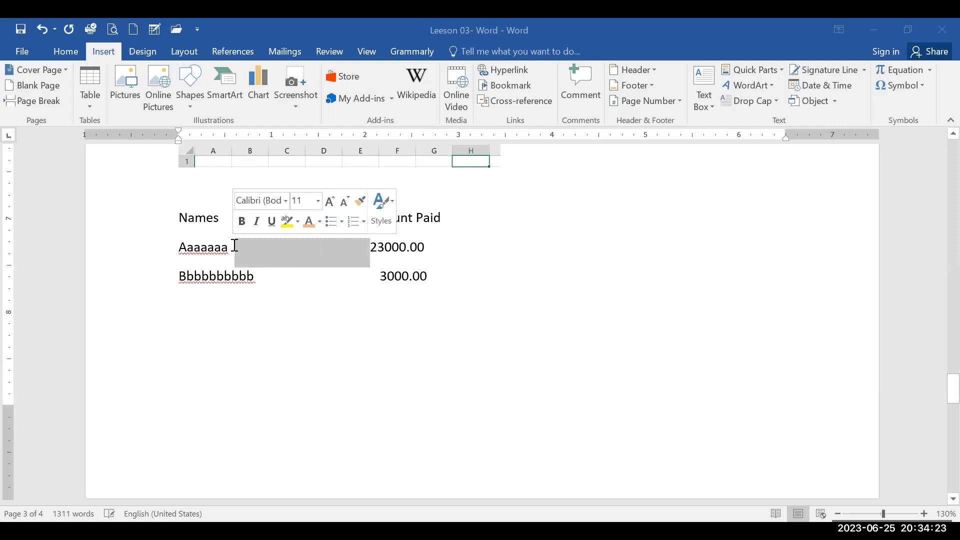
key(Delete)
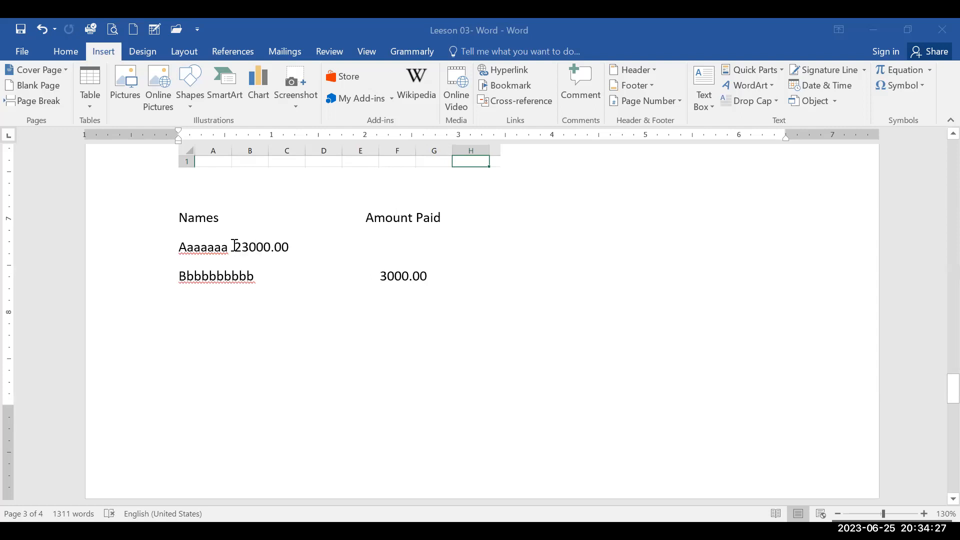
key(ctrl+z)
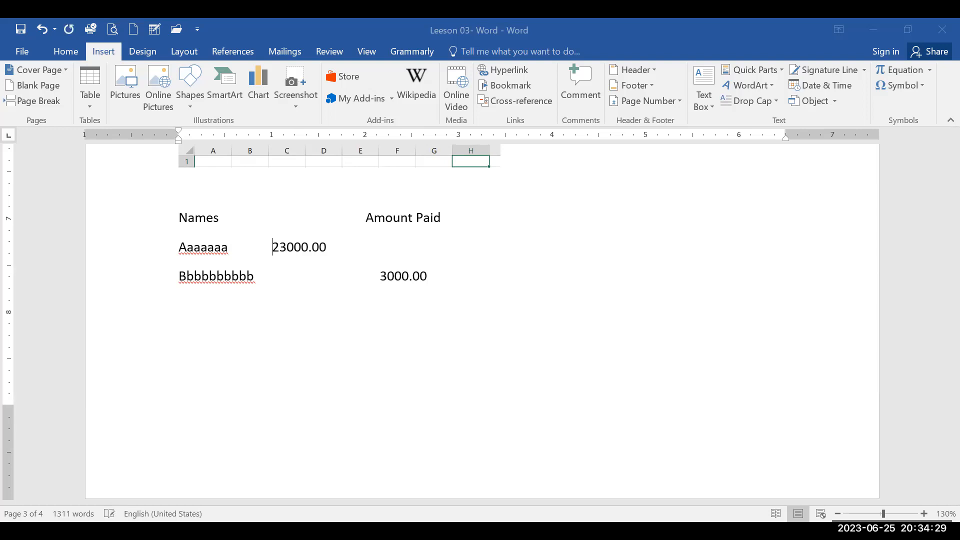
key(ctrl+z)
key(ctrl+z)
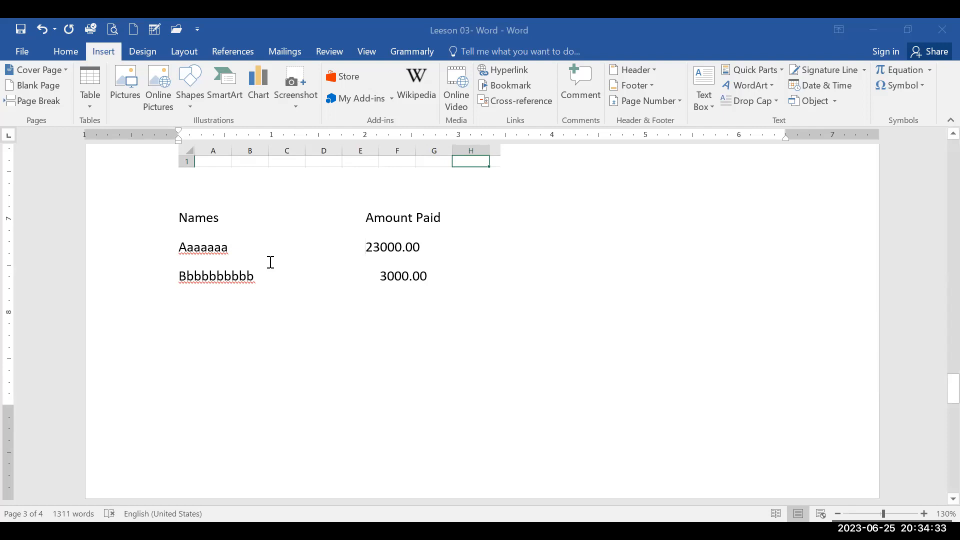
Replace the spaces before 3000.00 in the Bbbbbbbbbb row with three tabs to align it with the amounts column.
drag(383, 283, 254, 288)
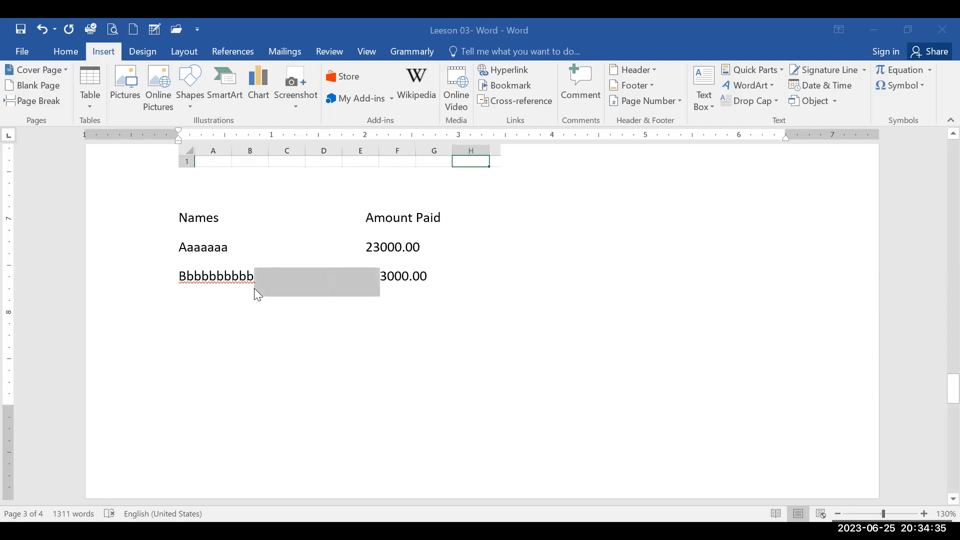
key(Delete)
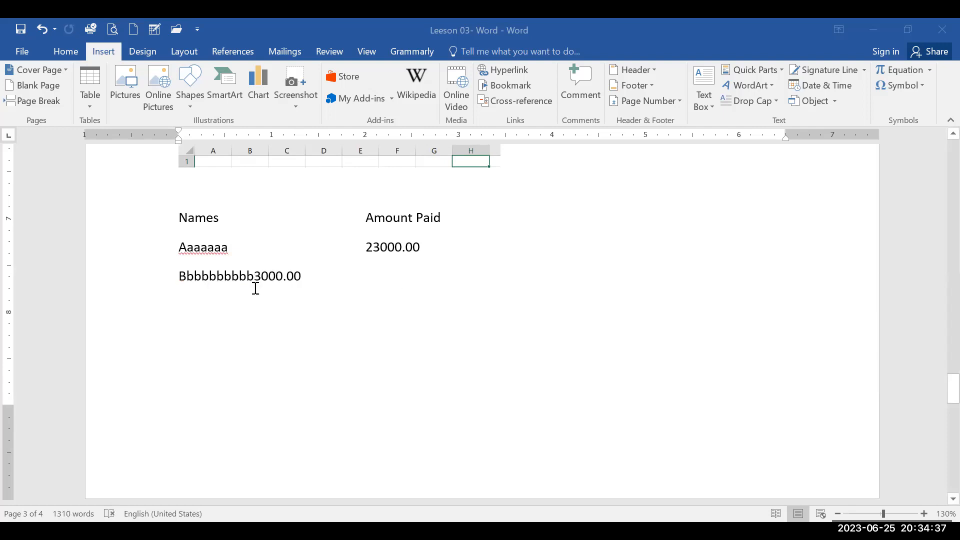
key(Tab)
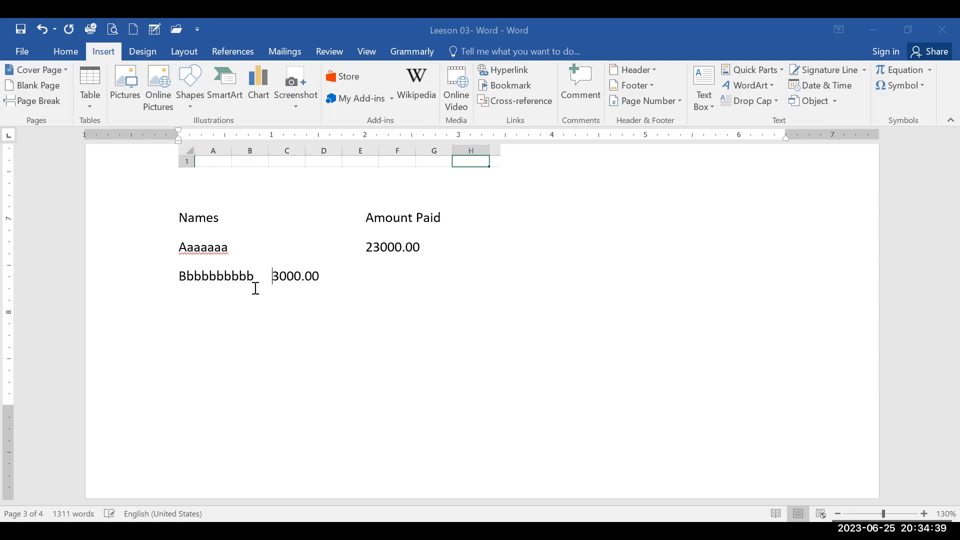
key(Tab)
key(Tab)
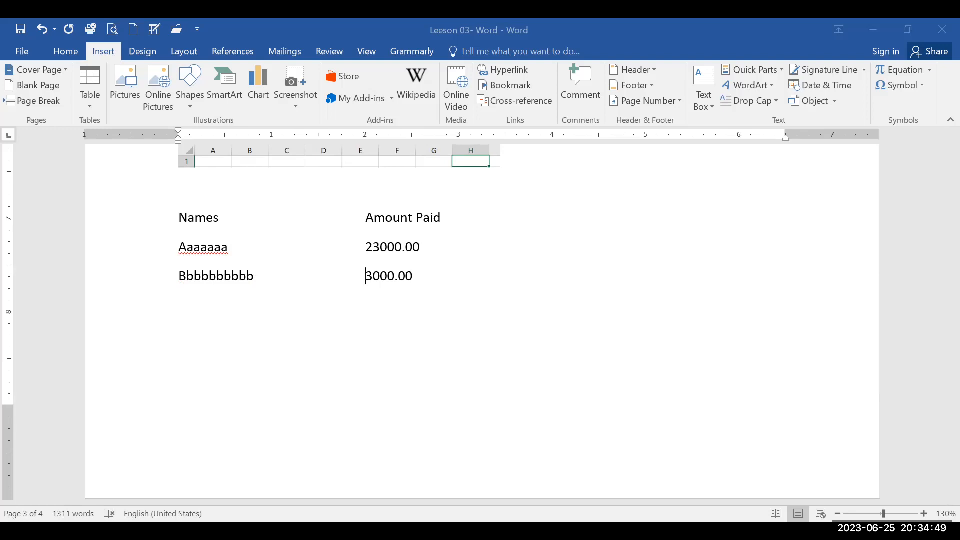
Add a third row below with the name CCccccccc and the tab-aligned amount 150000.00.
click(419, 278)
text(\)
key(BackSpace)
key(Return)
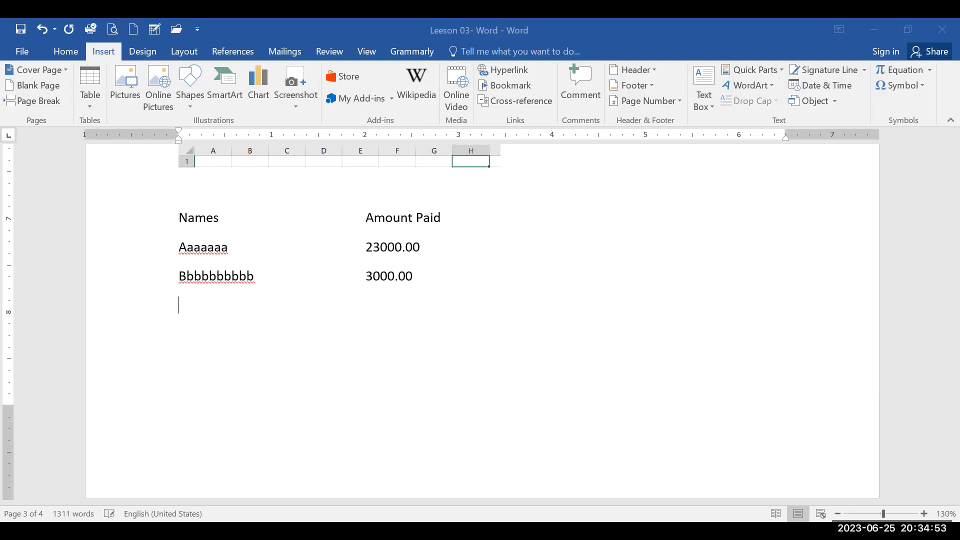
text(CCccccccc)
key(Tab)
key(Tab)
key(Tab)
key(Tab)
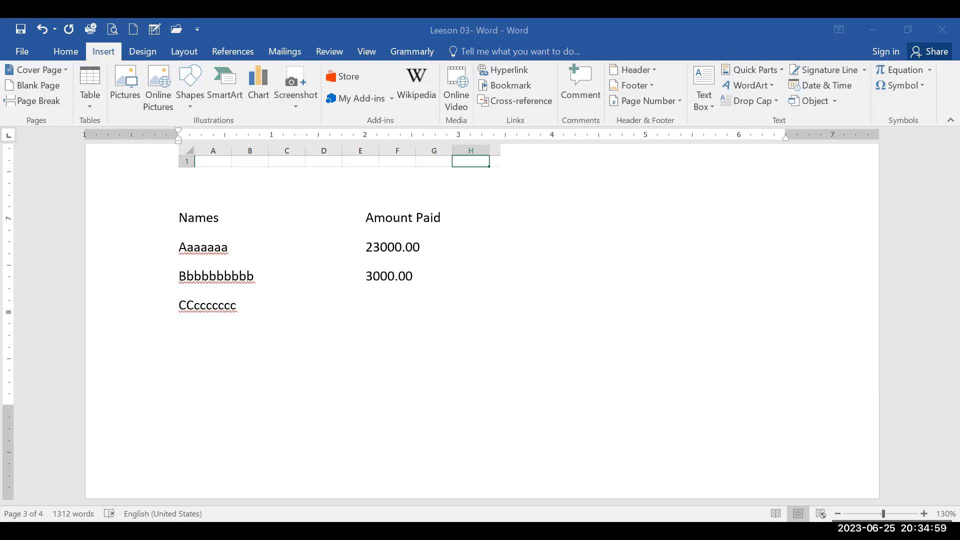
text(150000.00)
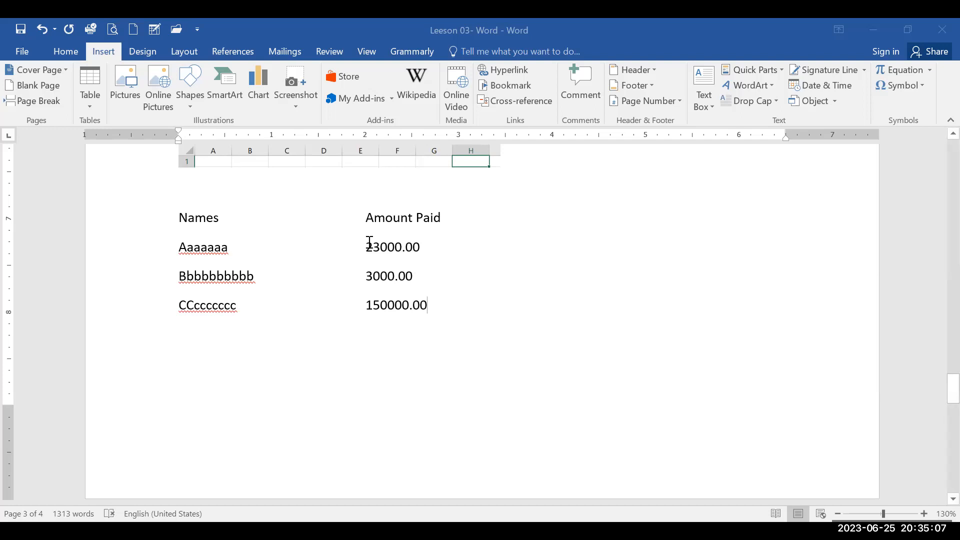
drag(180, 217, 430, 306)
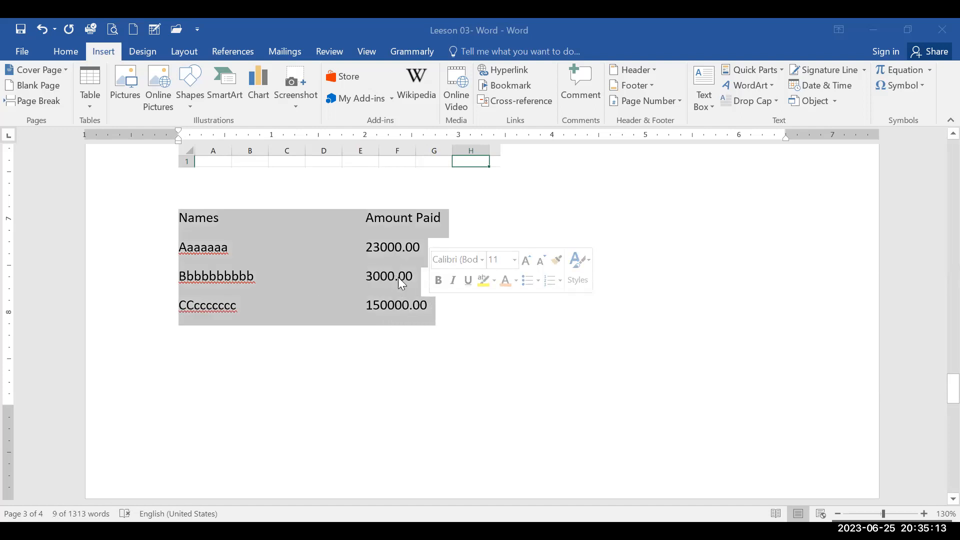
click(401, 253)
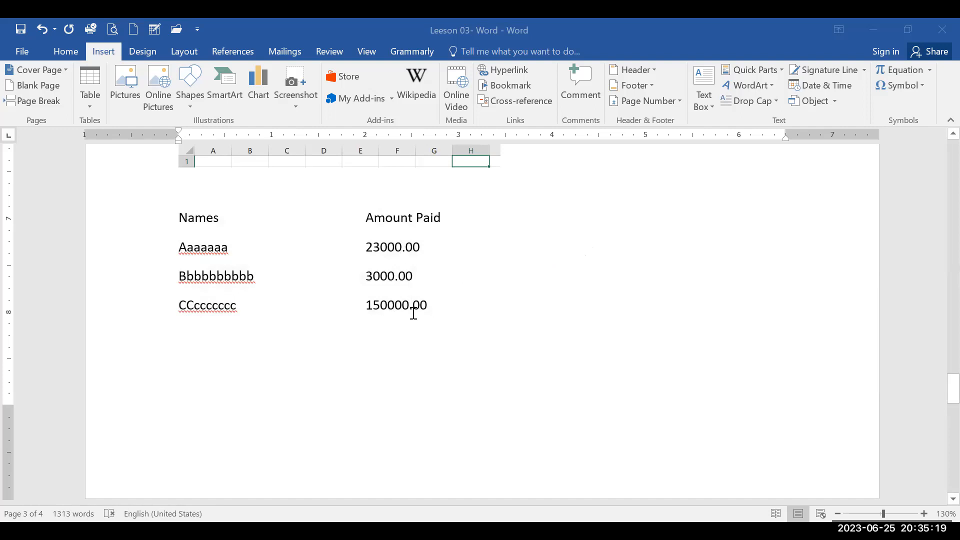
drag(185, 221, 454, 315)
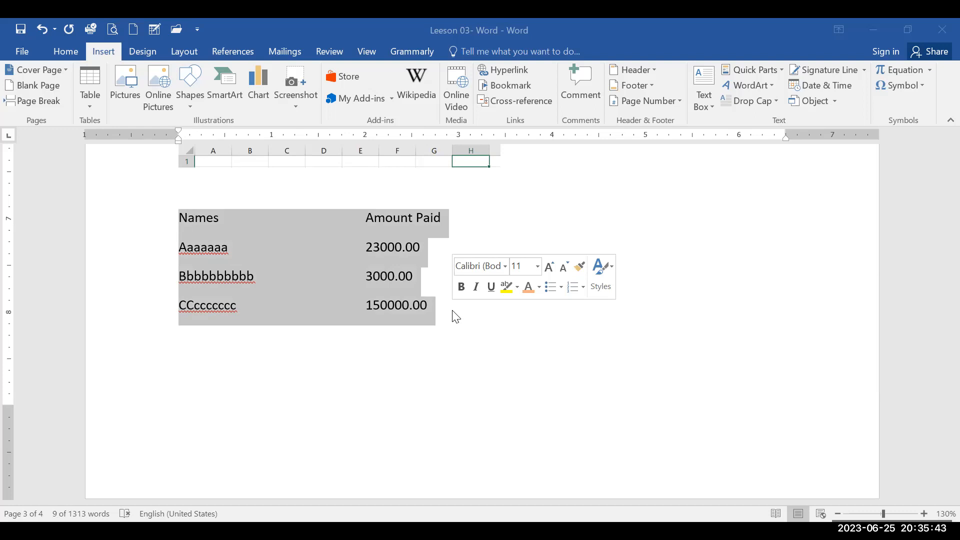
click(334, 345)
click(358, 262)
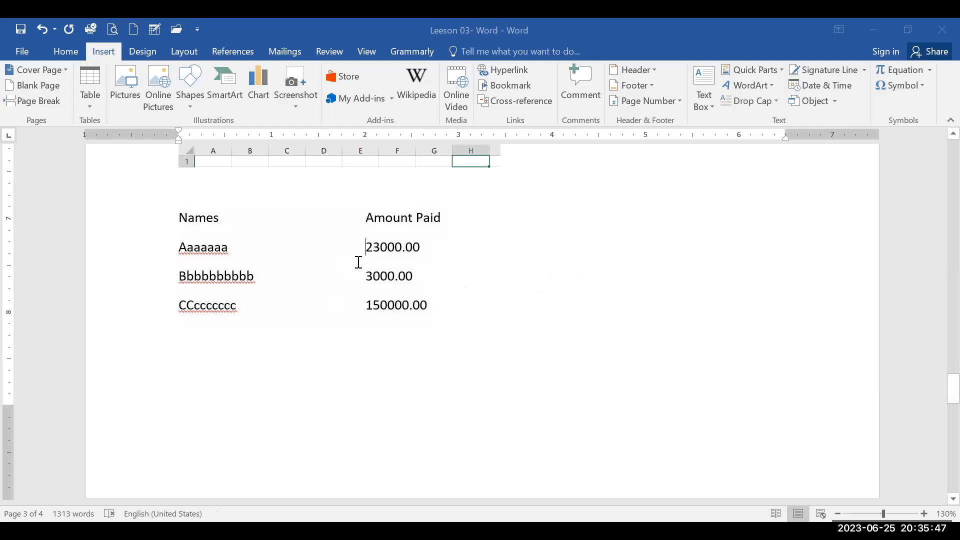
drag(204, 226, 254, 235)
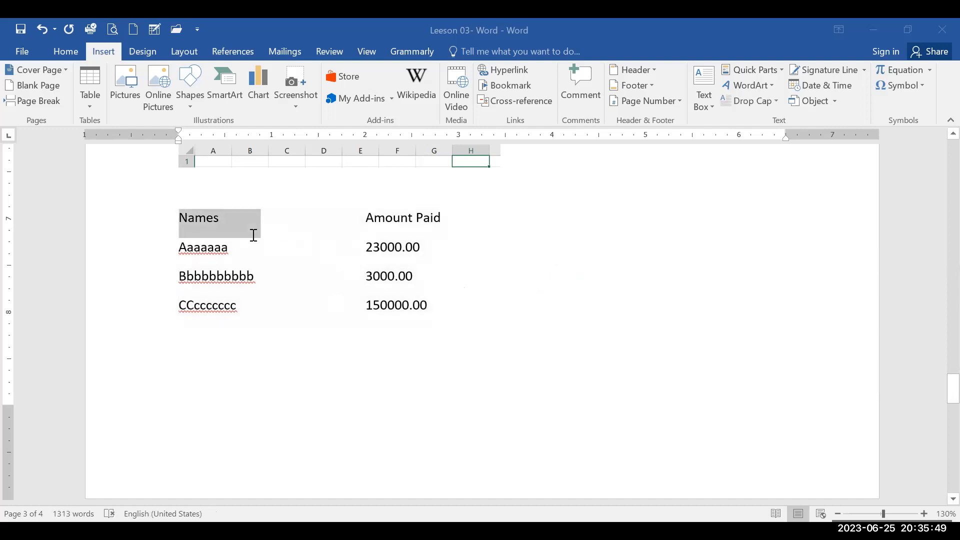
drag(319, 250, 362, 251)
Remove one tab from the heading line and each of the three rows to move the Amount Paid column closer to the names.
click(322, 250)
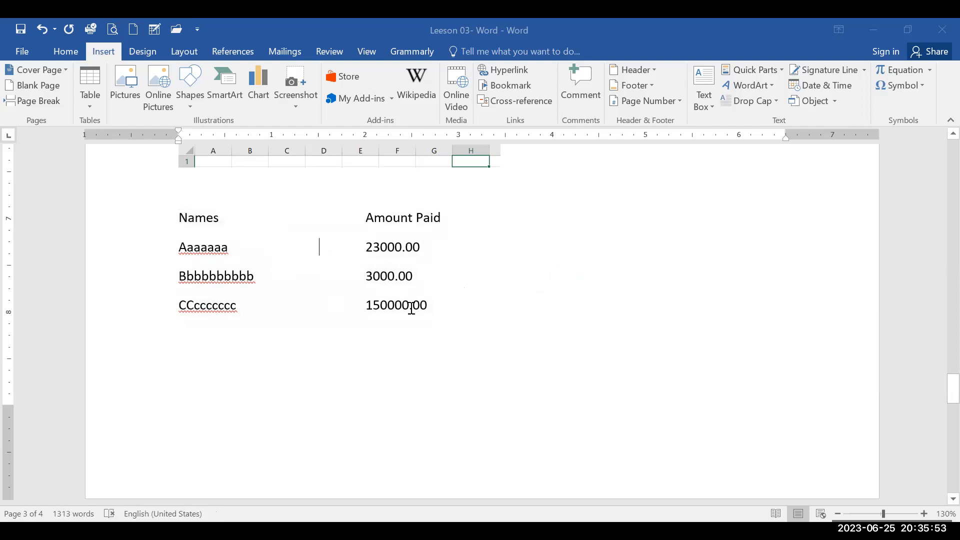
key(Delete)
key(Up)
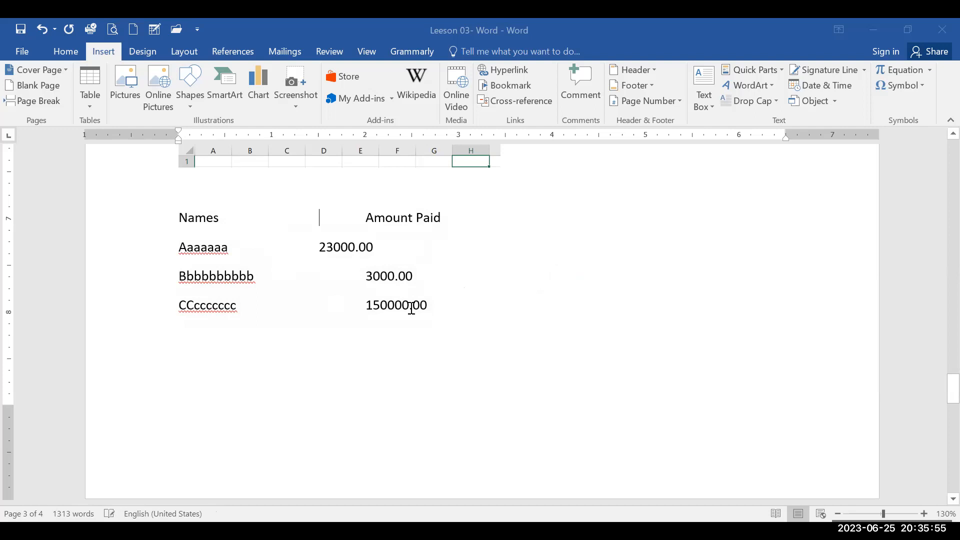
key(Delete)
key(Down)
key(Down)
key(Delete)
key(BackSpace)
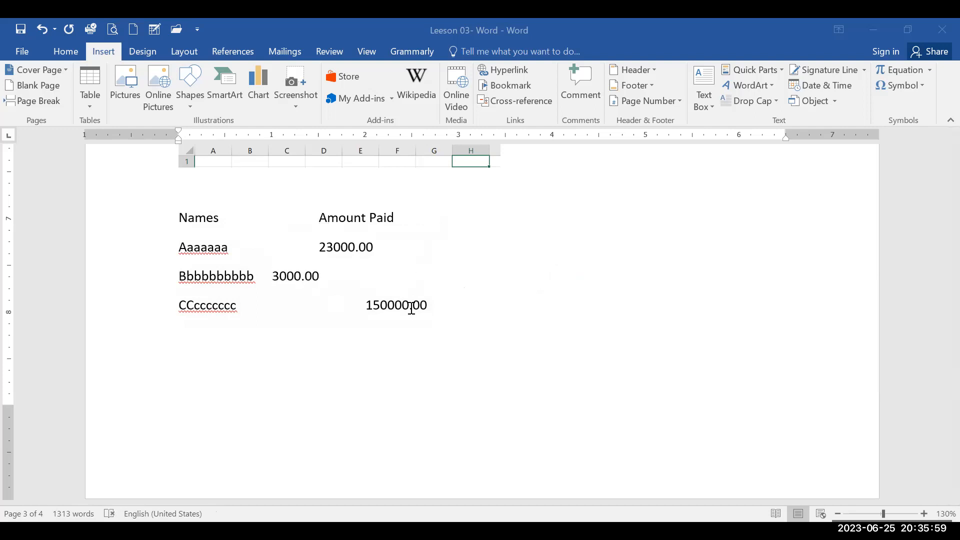
key(Tab)
key(Down)
key(Delete)
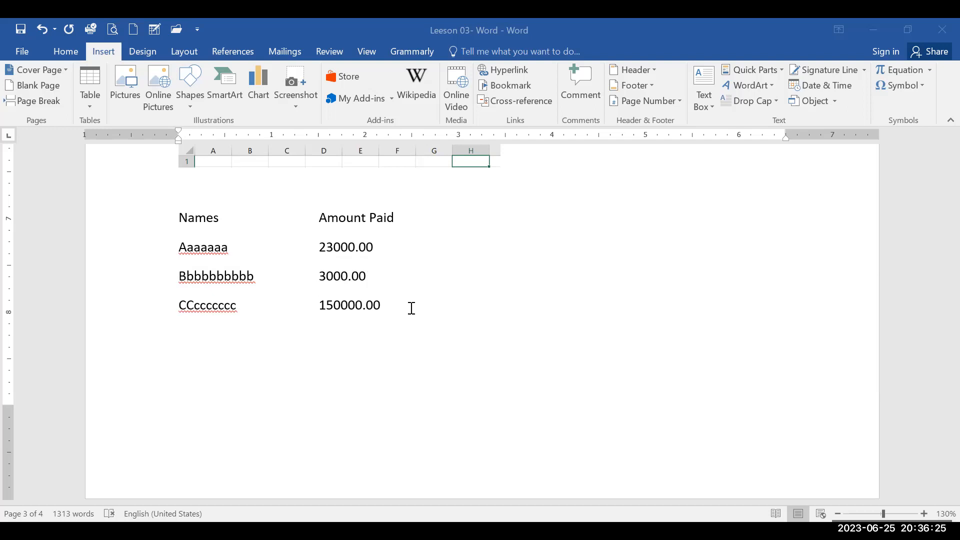
Add four blank paragraphs after the CCccccccc row.
click(410, 308)
key(Return)
key(Return)
key(Return)
key(Return)
scroll(400, 277, down, 2)
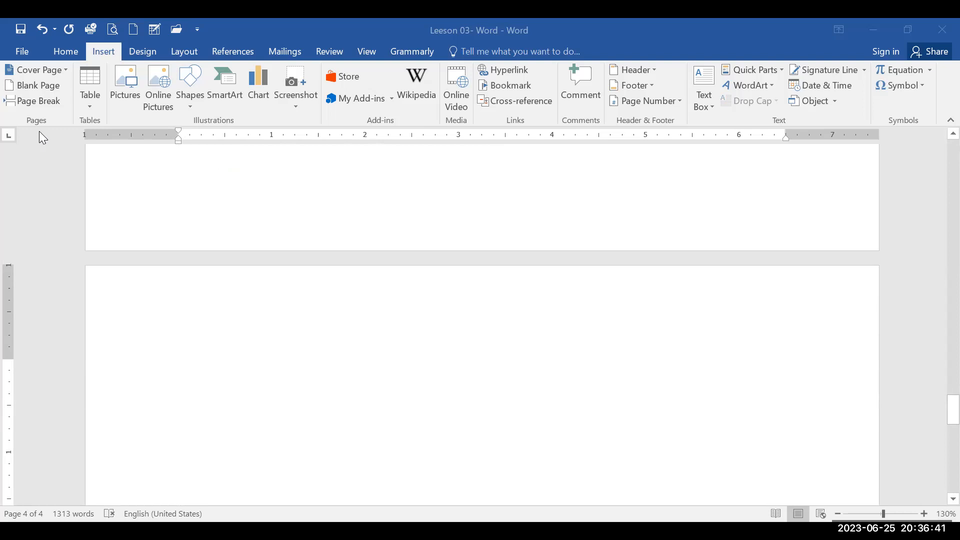
Examine the tab stop position, alignment and leader options in the paragraph's Tabs settings, and leave without changing them.
click(66, 52)
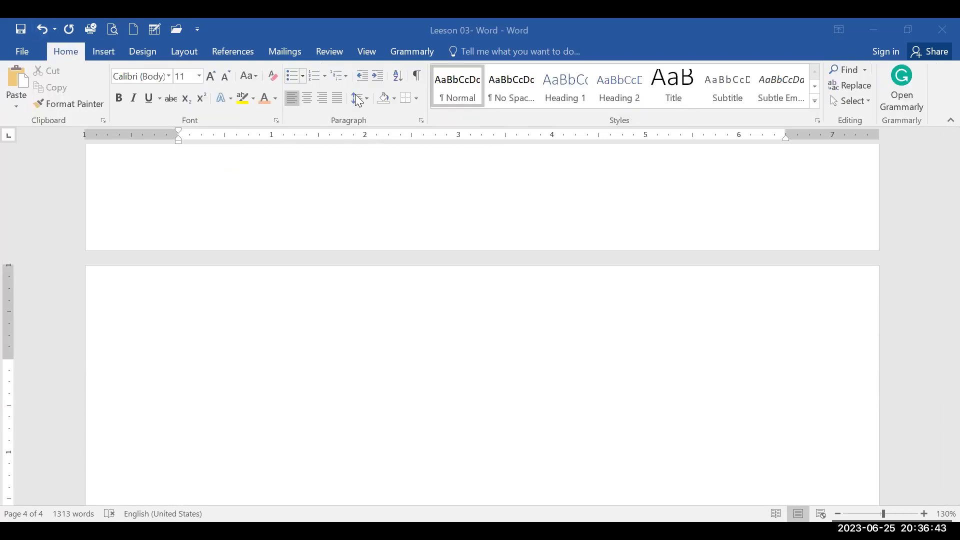
click(421, 119)
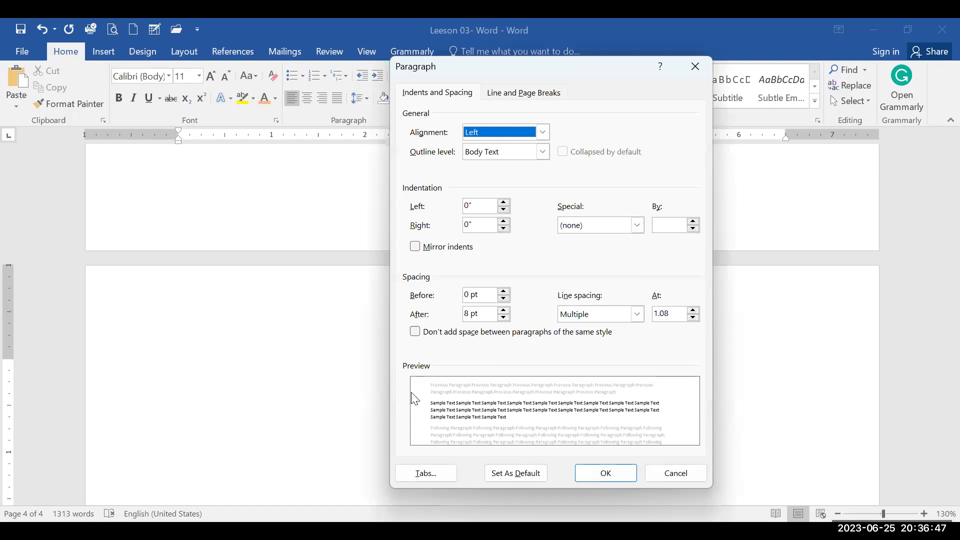
click(439, 475)
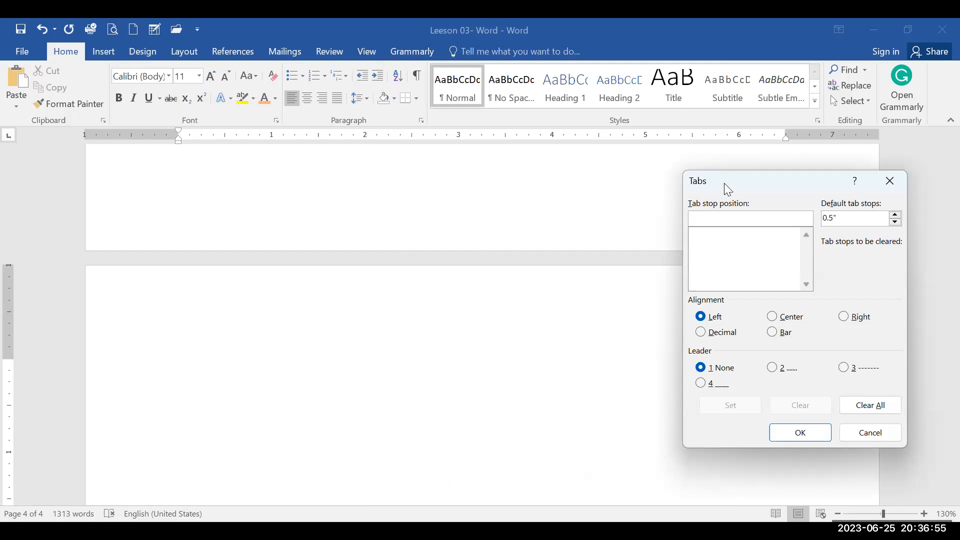
drag(724, 184, 426, 209)
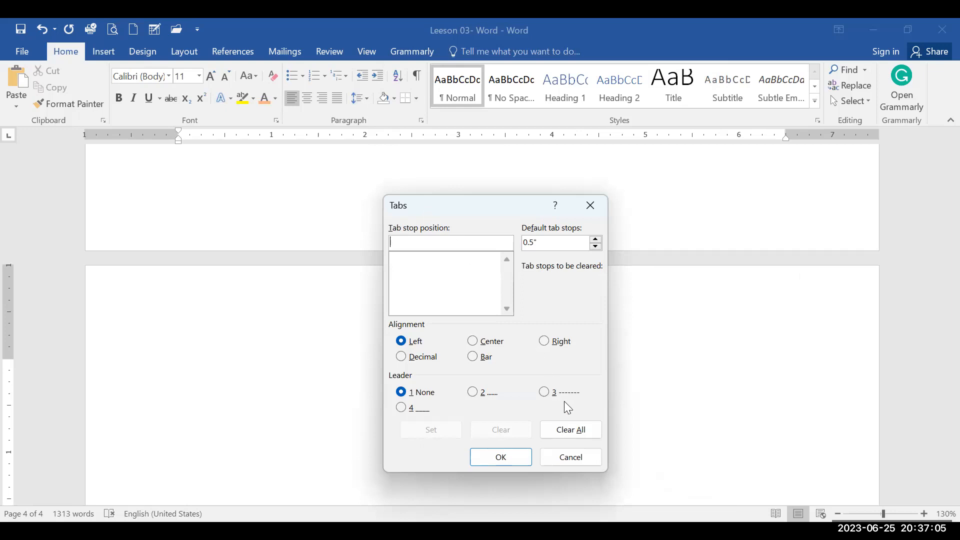
click(562, 461)
scroll(561, 460, up, 5)
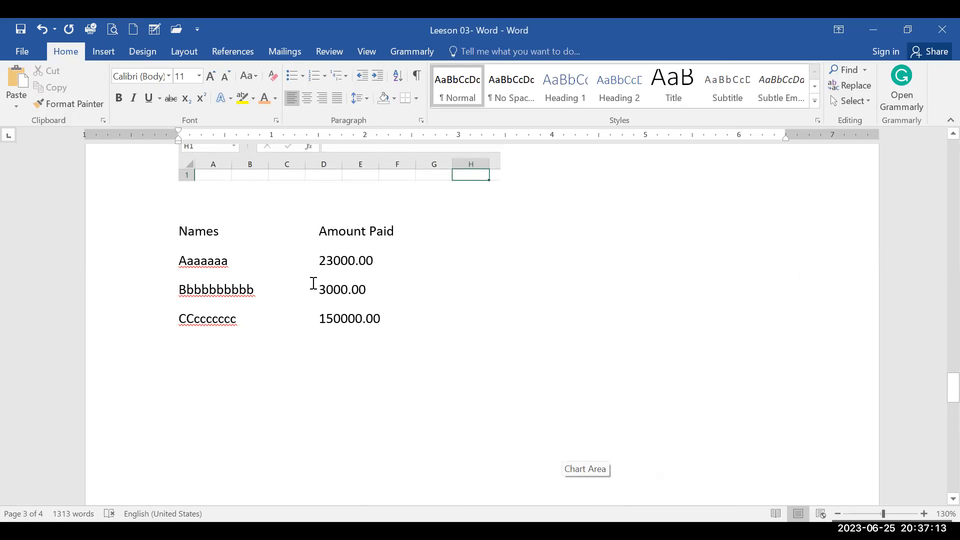
click(321, 301)
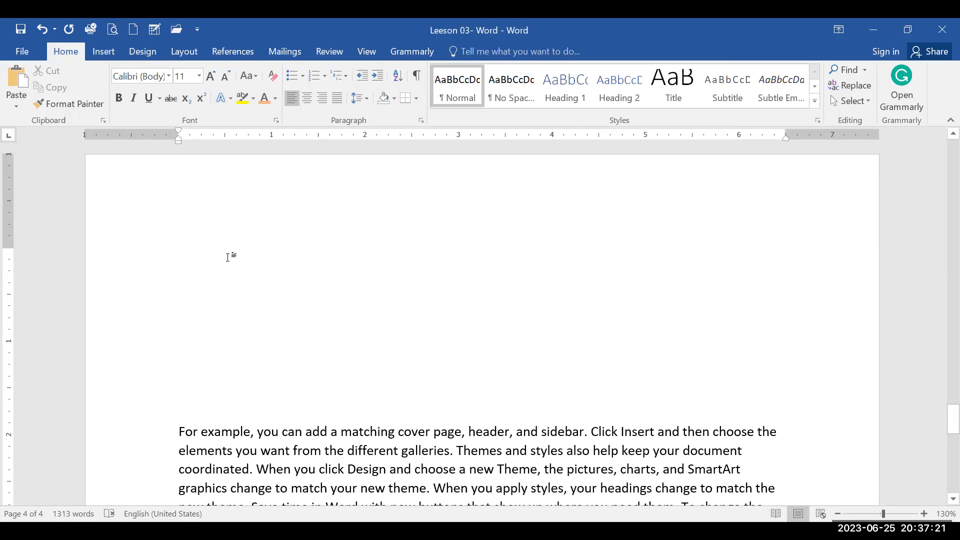
Try to set a right-aligned tab stop at 2 inches in the Tabs settings of the empty paragraph above the body text.
scroll(228, 257, down, 2)
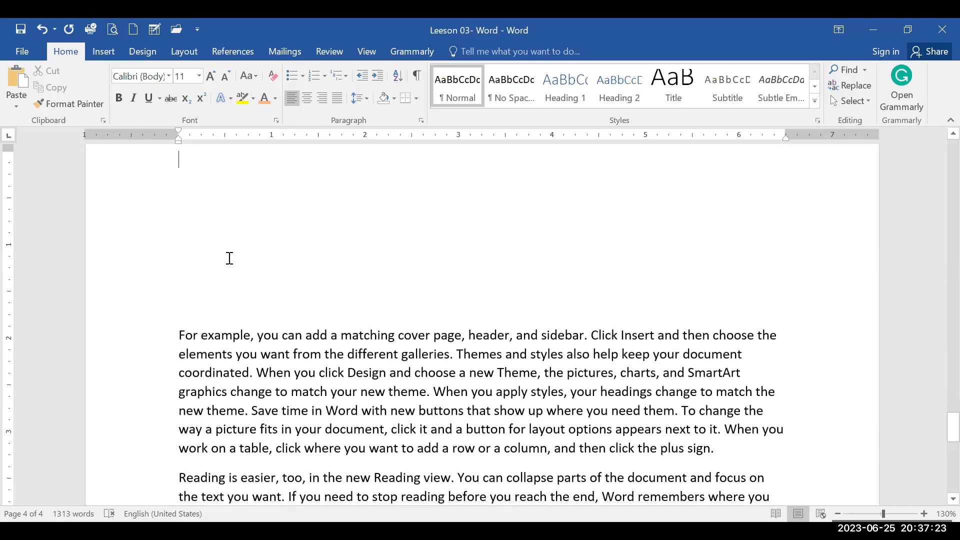
scroll(228, 257, up, 1)
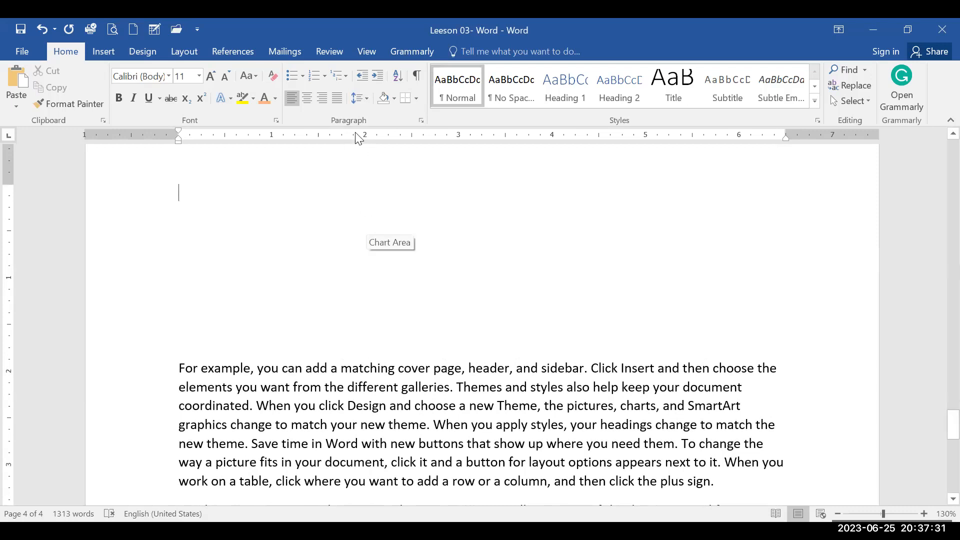
click(422, 121)
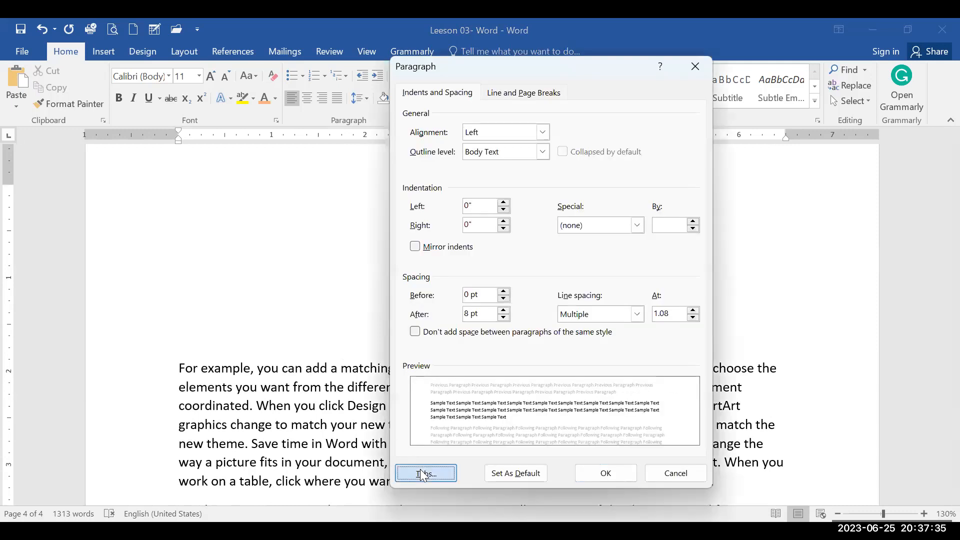
click(425, 473)
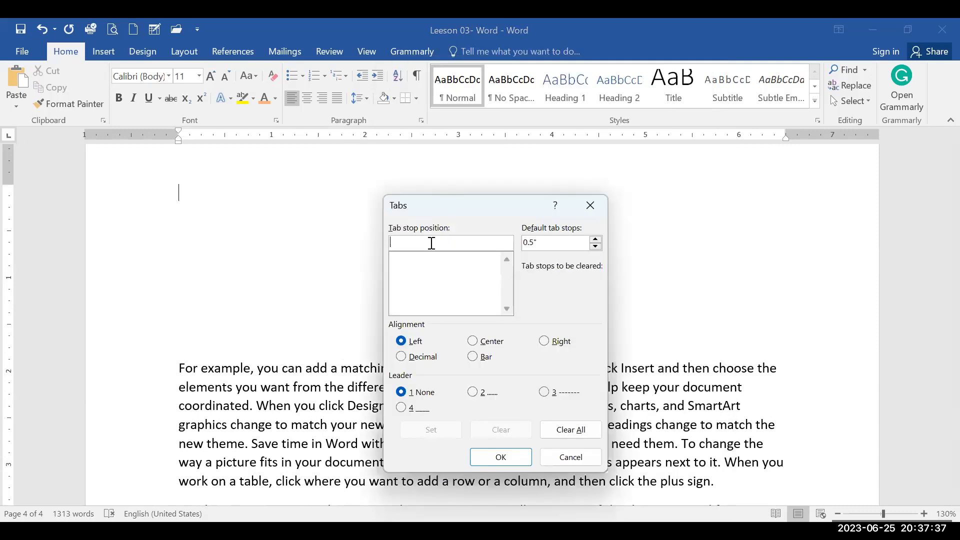
text(2)
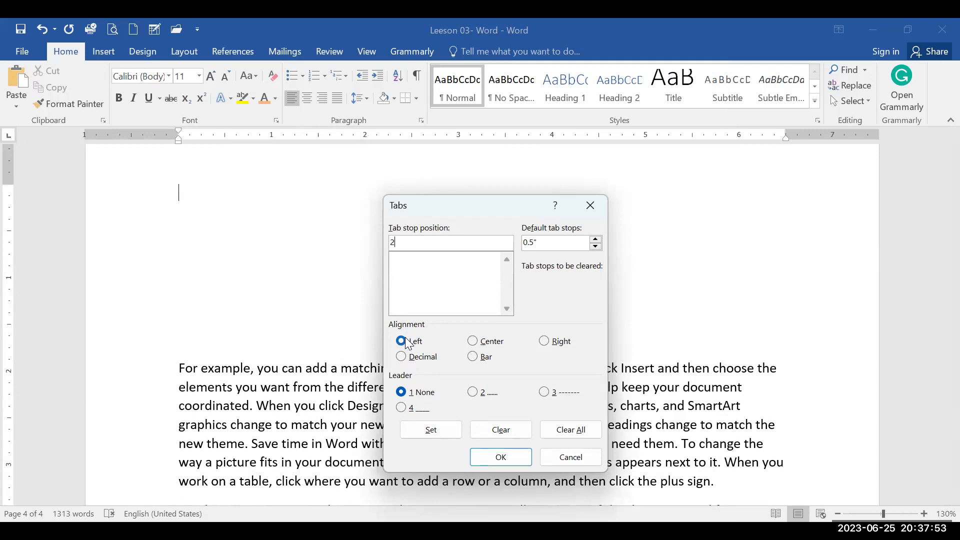
click(556, 344)
click(417, 358)
click(561, 344)
click(497, 452)
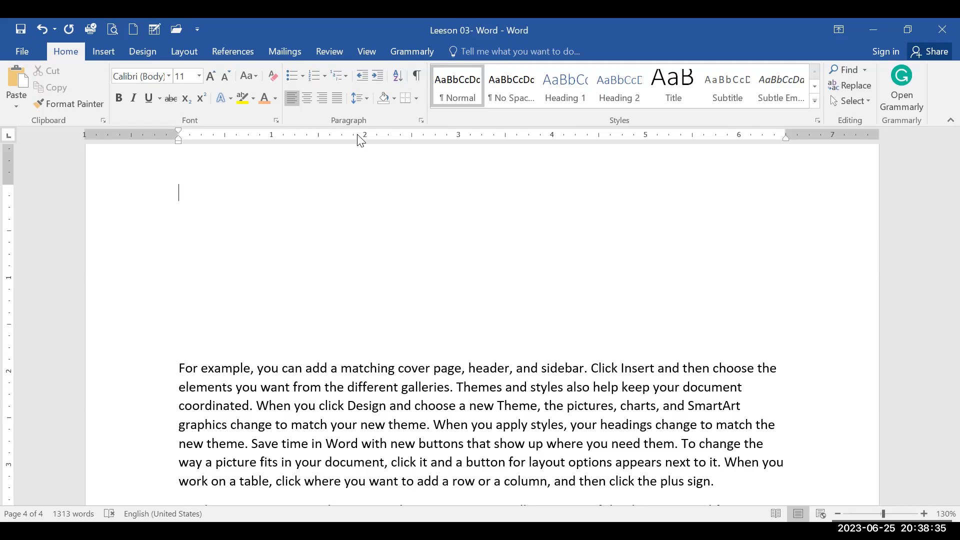
Place a right-aligned tab stop at the 2-inch mark on the ruler for the empty paragraph.
click(7, 133)
click(5, 136)
click(365, 138)
Enter a heading line with Name and the tab-aligned heading Amount Paid.
text(Name)
key(Tab)
key(BackSpace)
key(Tab)
text(Am)
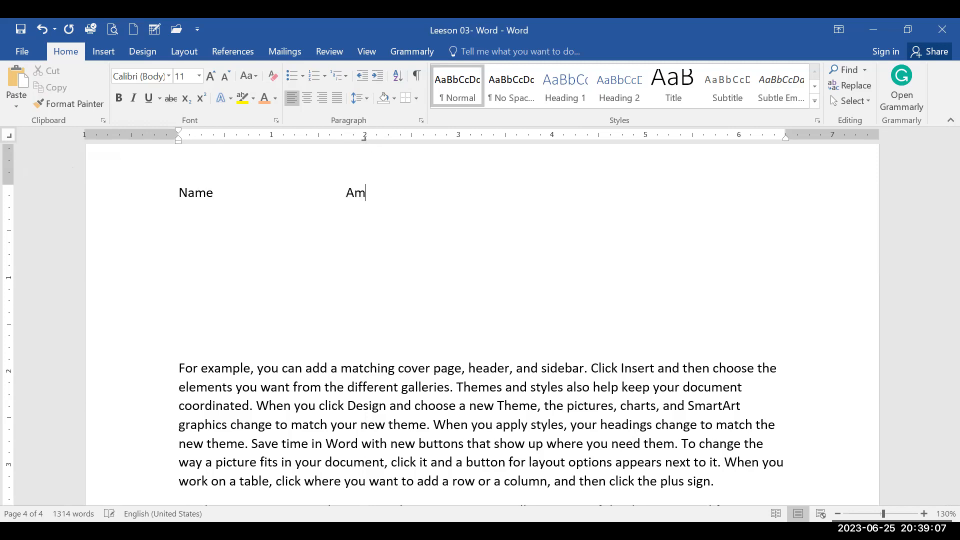
text(ount Paid)
Add a first row below the heading with the name Aaaaaaaaaaa and the tab-aligned amount 300.00.
key(Return)
text(AA)
key(BackSpace)
text(aaaaaaaaaa)
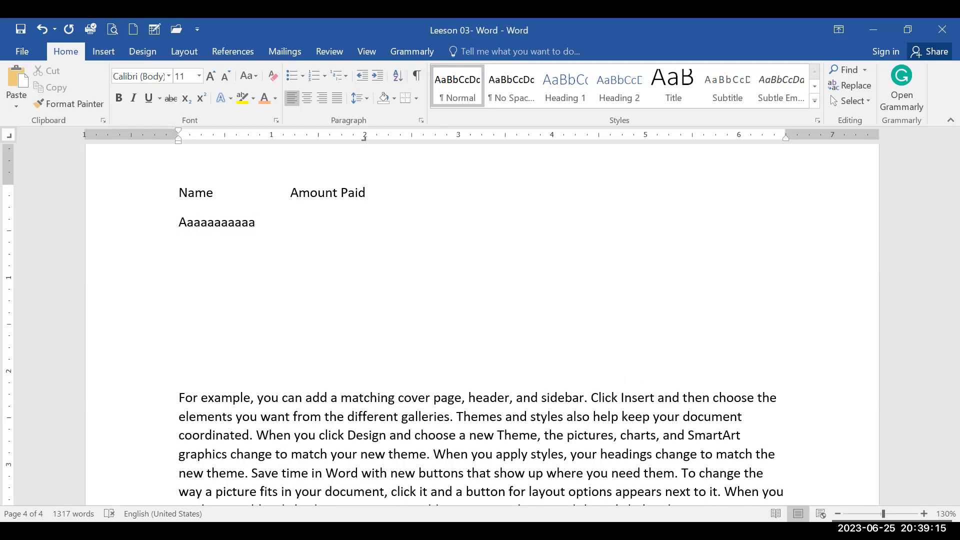
key(Tab)
text(300.00)
key(Tab)
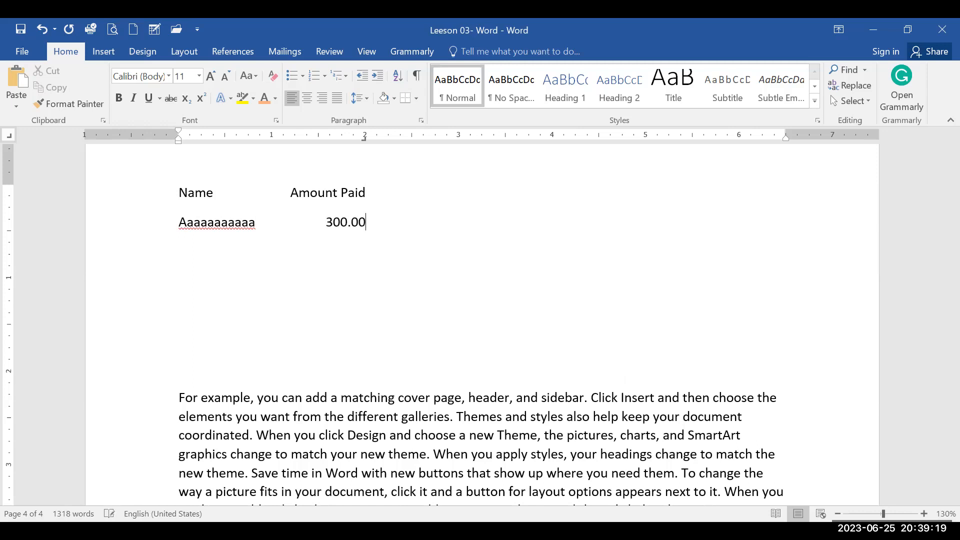
Add a second row with the name Bbbbbbbbbb and the tab-aligned amount 25000.00.
key(Return)
text(Bbbbbbbbbb)
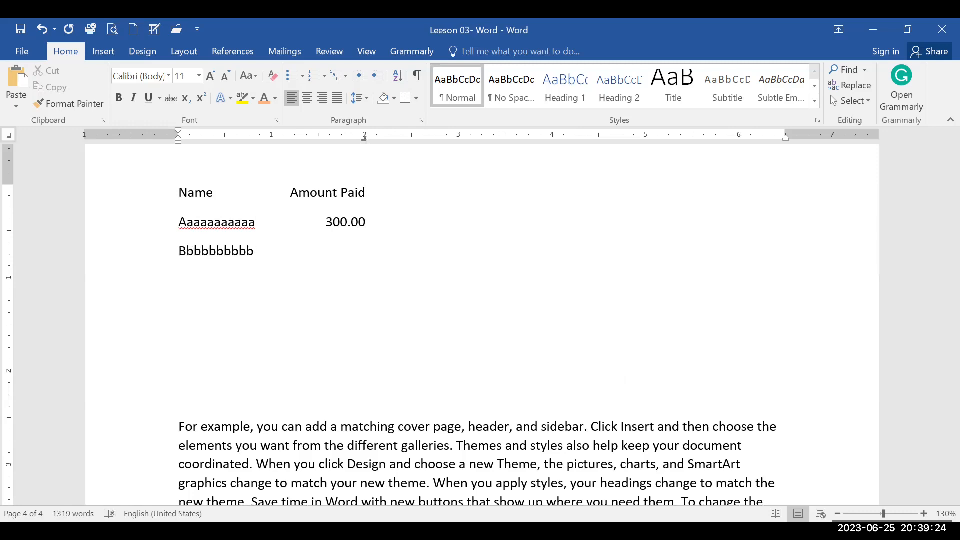
key(Tab)
text(2500)
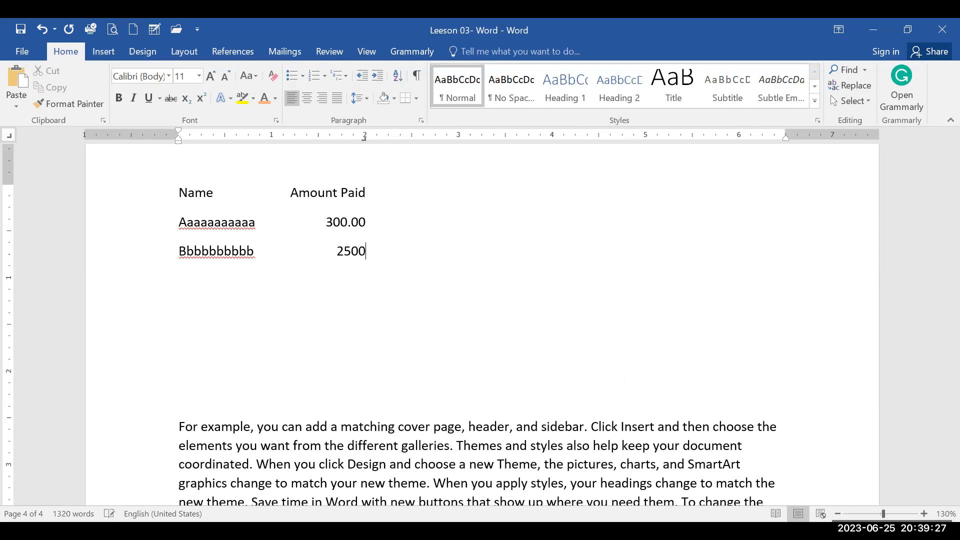
text(0.00)
Add a third row with the name Ccccccc and the tab-aligned amount 150000.00.
key(Return)
text(Ccccccc)
key(Tab)
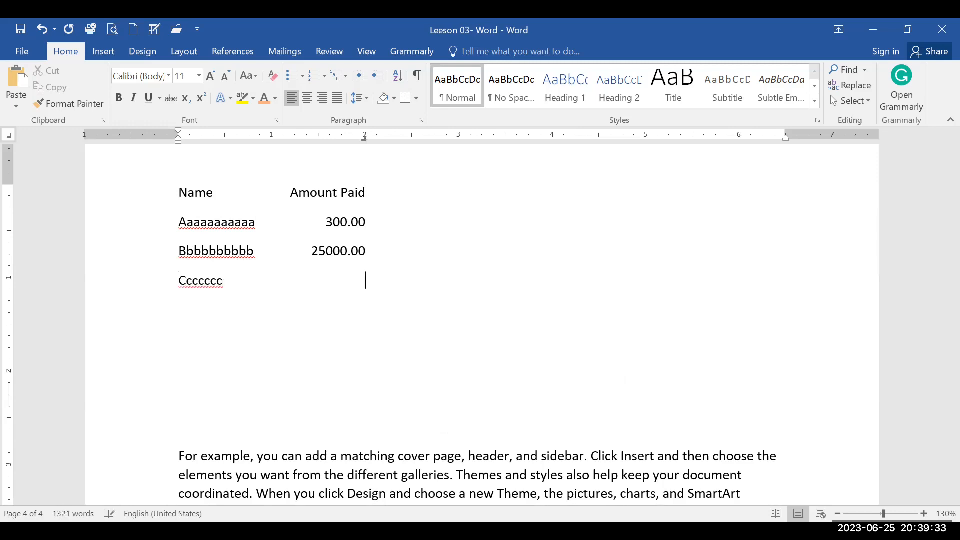
text(150000.00)
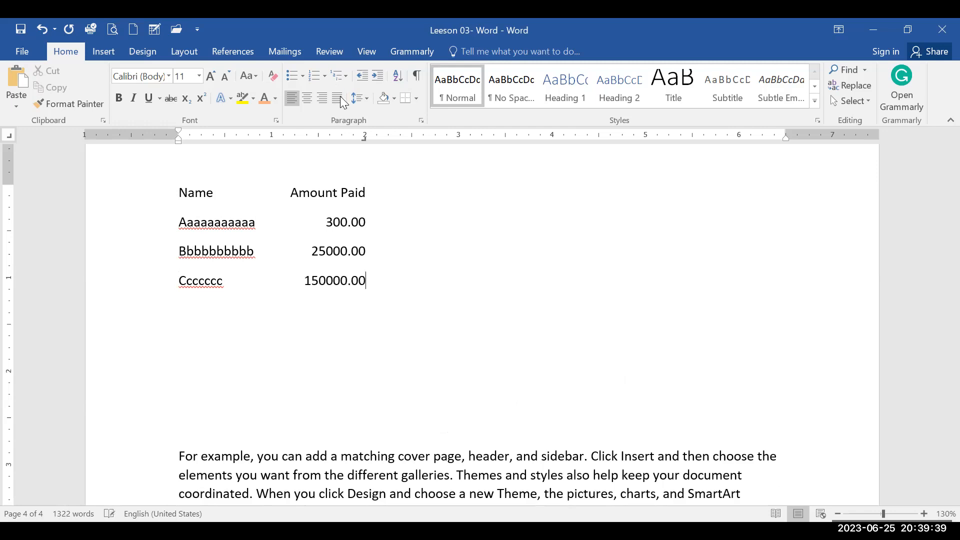
Set the right-aligned tab stop of the heading and three rows to 3 inches on the ruler.
drag(369, 225, 370, 286)
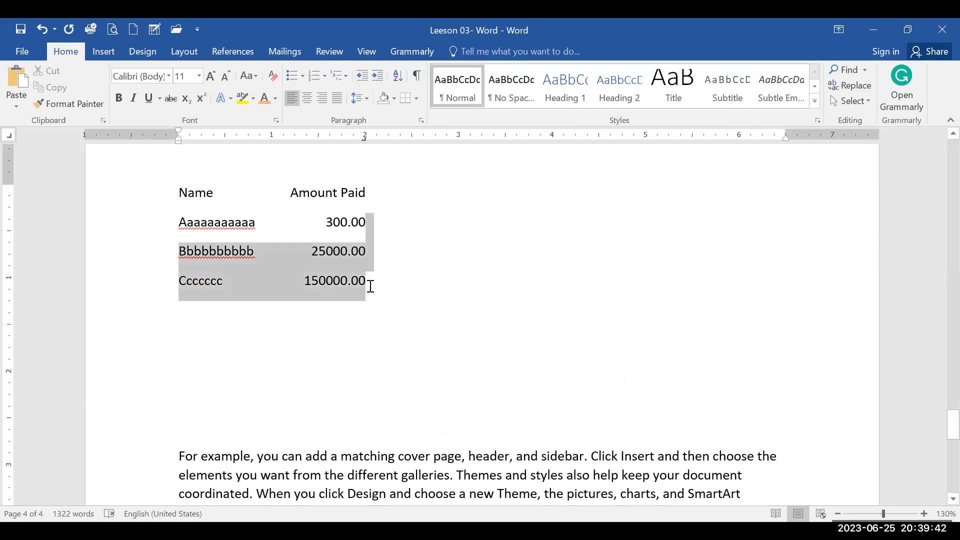
click(260, 216)
drag(197, 198, 372, 309)
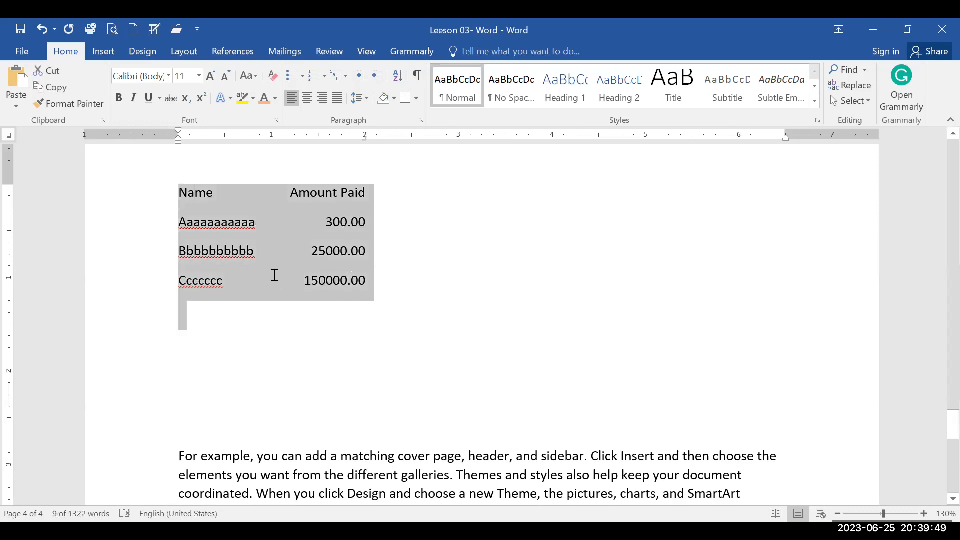
click(188, 204)
drag(187, 202, 369, 286)
mouse_move(367, 142)
mouse_down()
mouse_move(454, 146)
mouse_move(455, 128)
mouse_up()
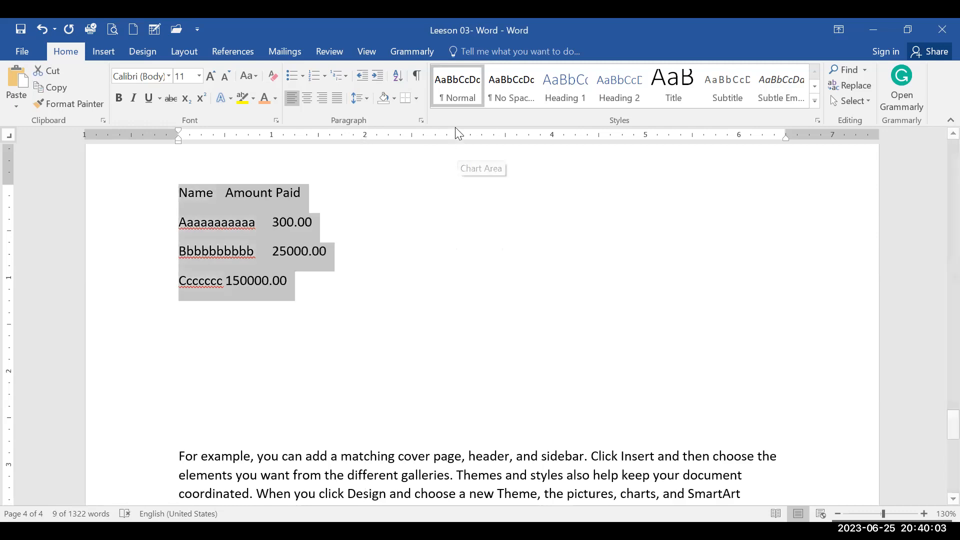
click(458, 140)
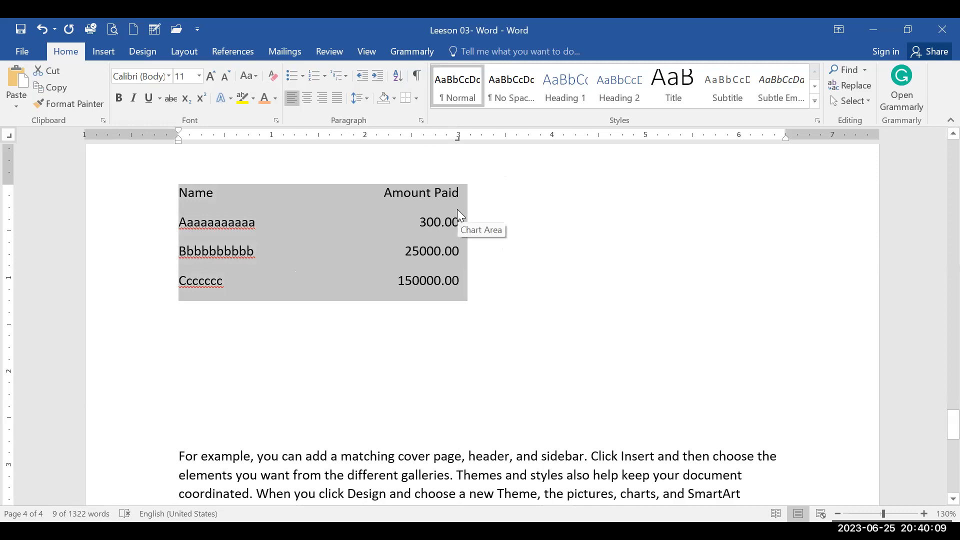
Move the right-aligned tab stop of the heading and three rows to about 3.81 inches on the ruler.
click(294, 220)
drag(427, 276, 483, 278)
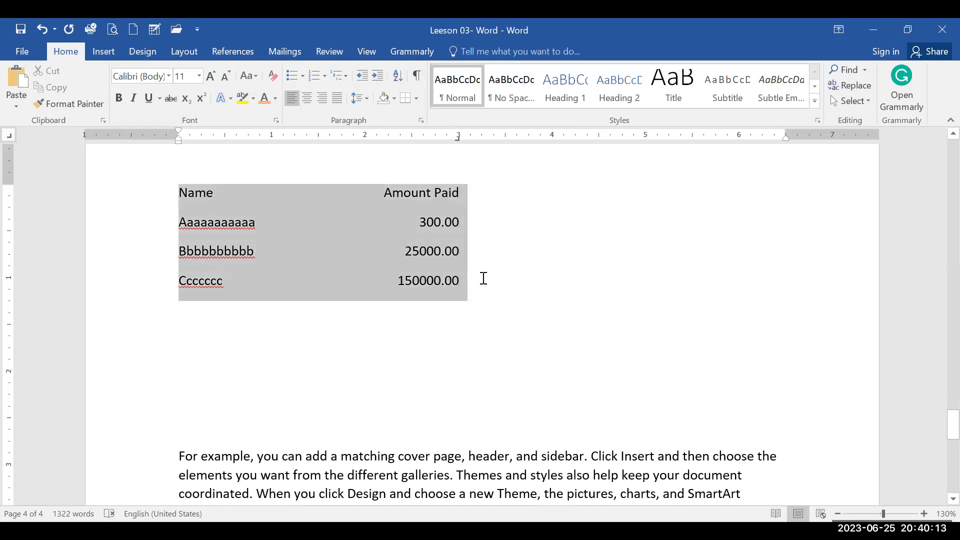
click(459, 138)
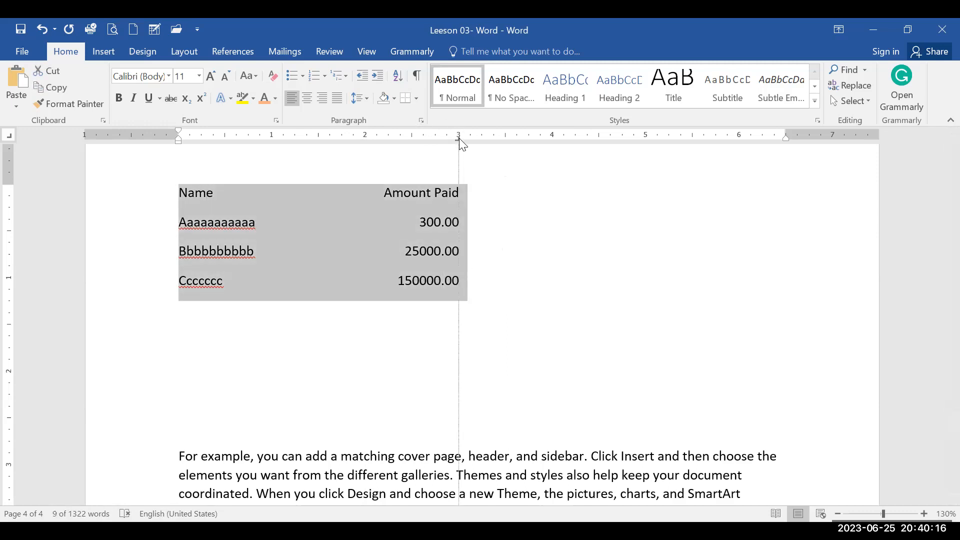
click(575, 288)
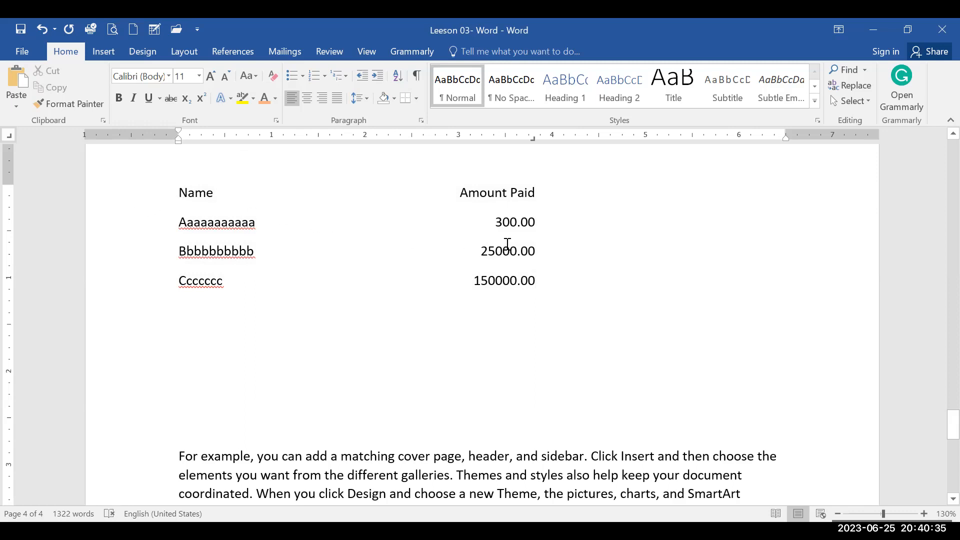
Add a dotted leader (option 2) to the 3.81-inch tab stop of the heading and all three rows.
drag(193, 194, 541, 284)
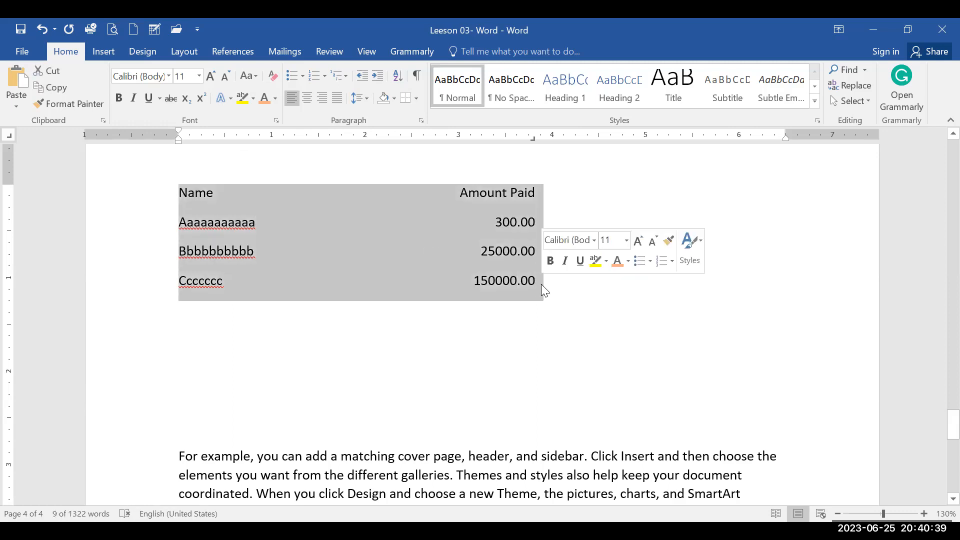
click(424, 120)
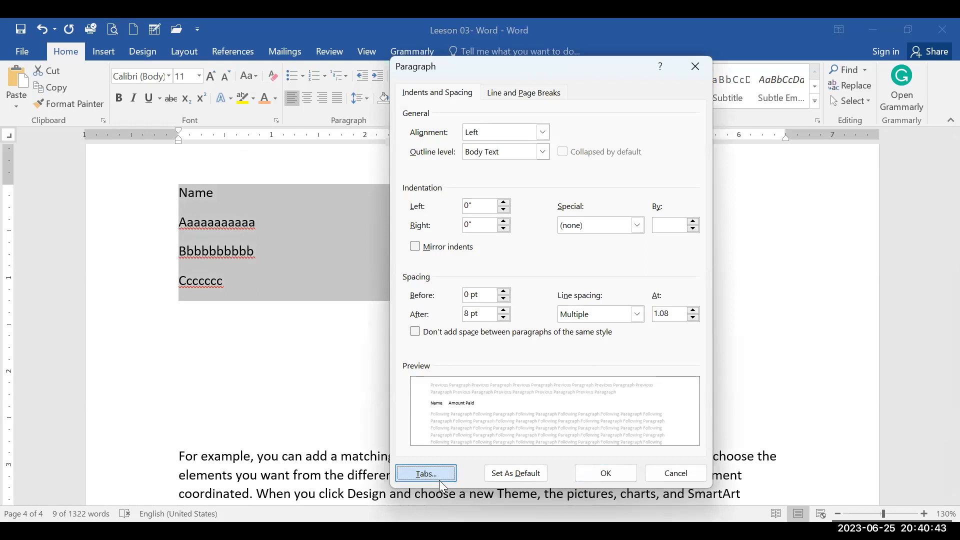
click(440, 481)
click(407, 259)
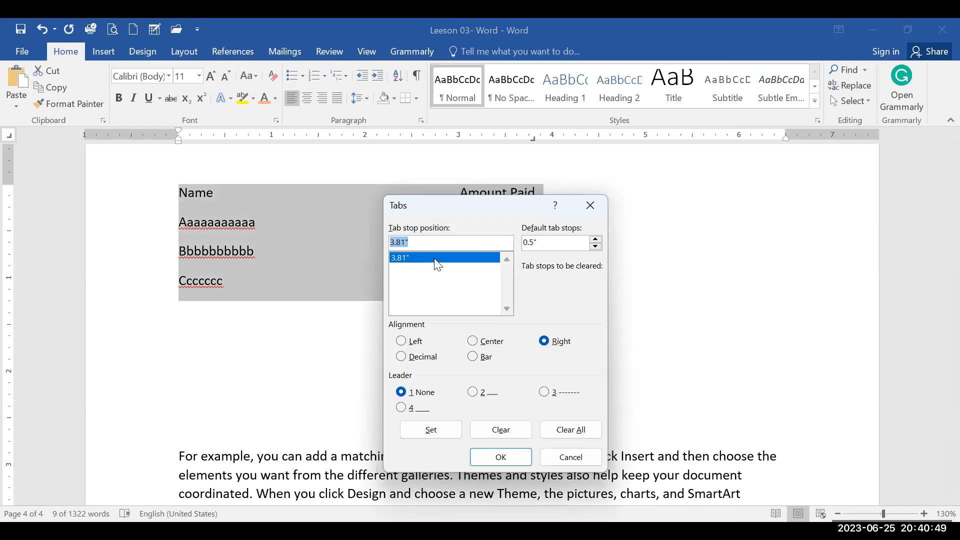
click(489, 394)
click(502, 460)
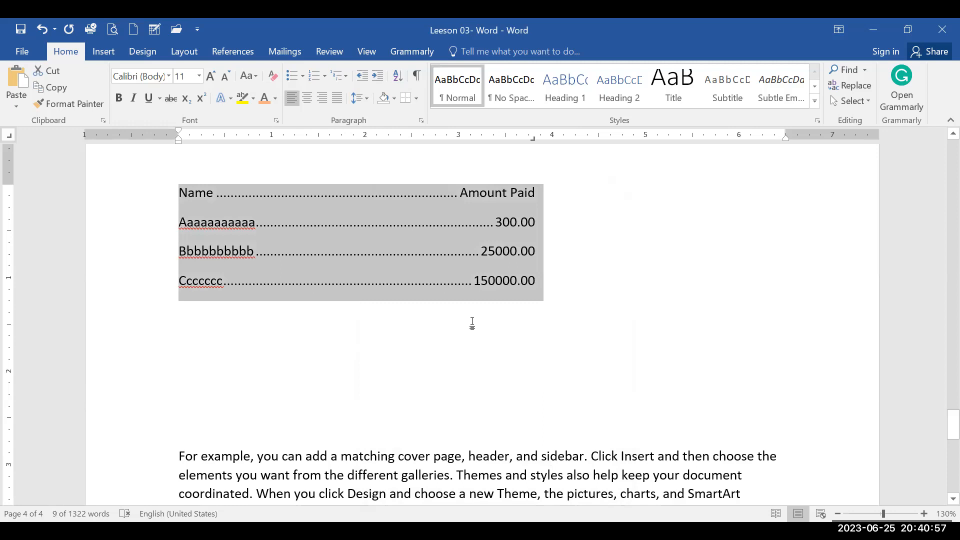
click(472, 323)
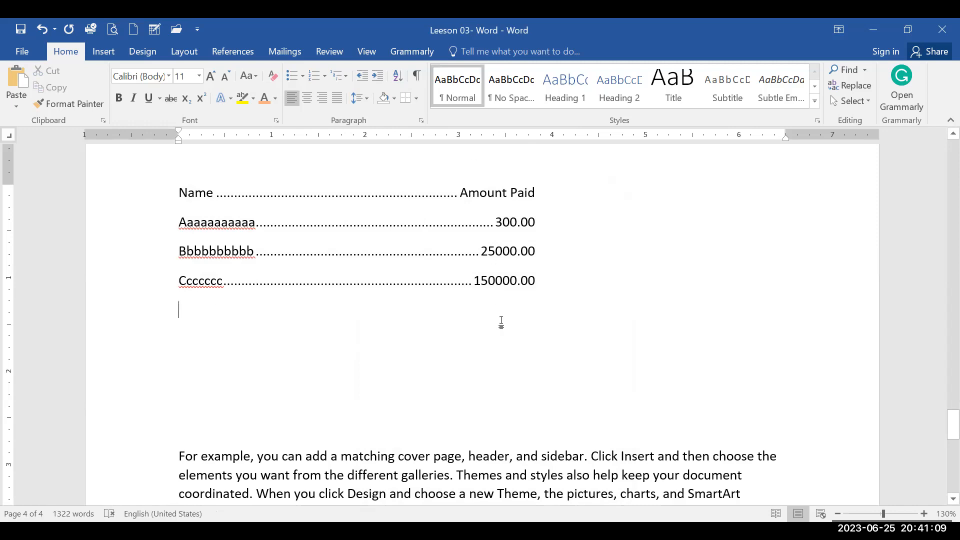
scroll(502, 321, up, 8)
scroll(502, 321, down, 5)
scroll(502, 320, down, 5)
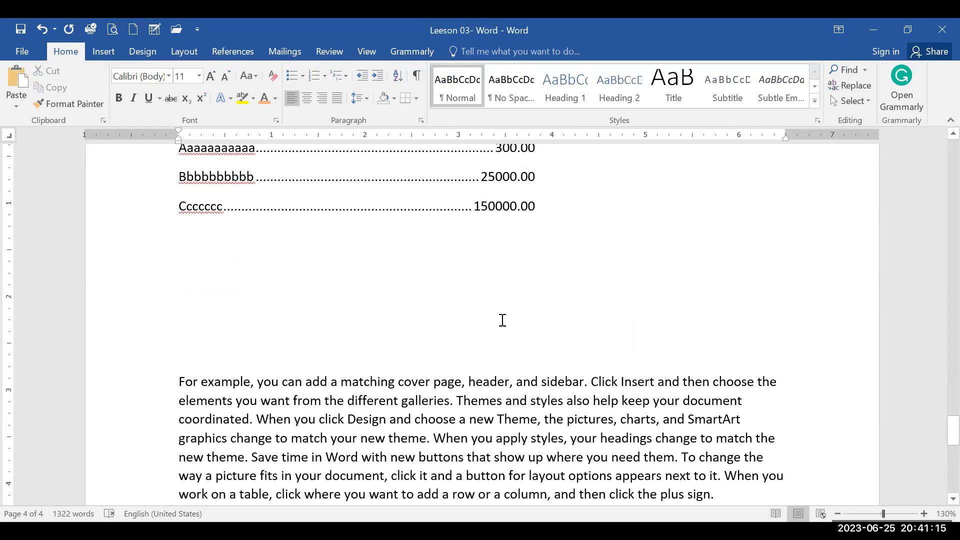
scroll(502, 320, up, 1)
drag(164, 173, 284, 259)
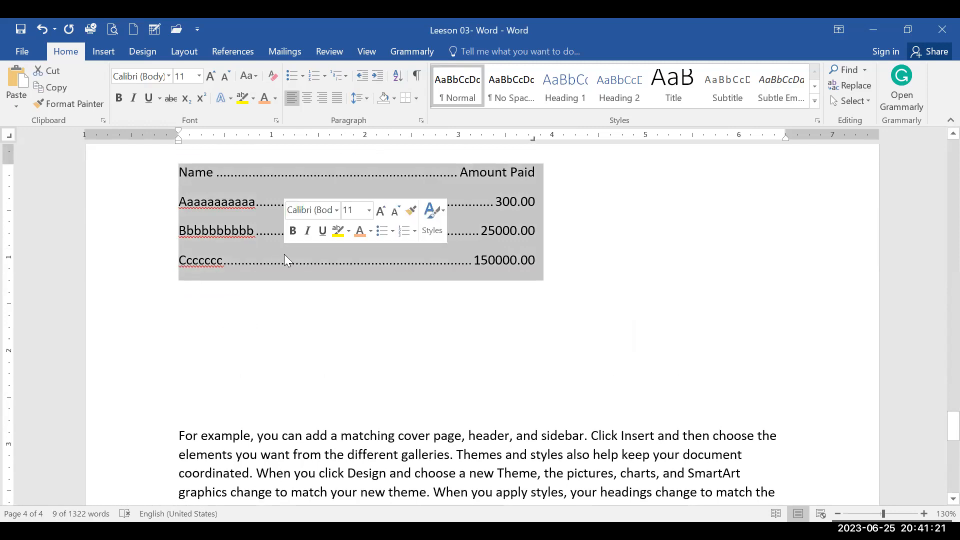
Insert a table with 7 columns and 5 rows in the empty space below the names-and-amounts list.
click(282, 330)
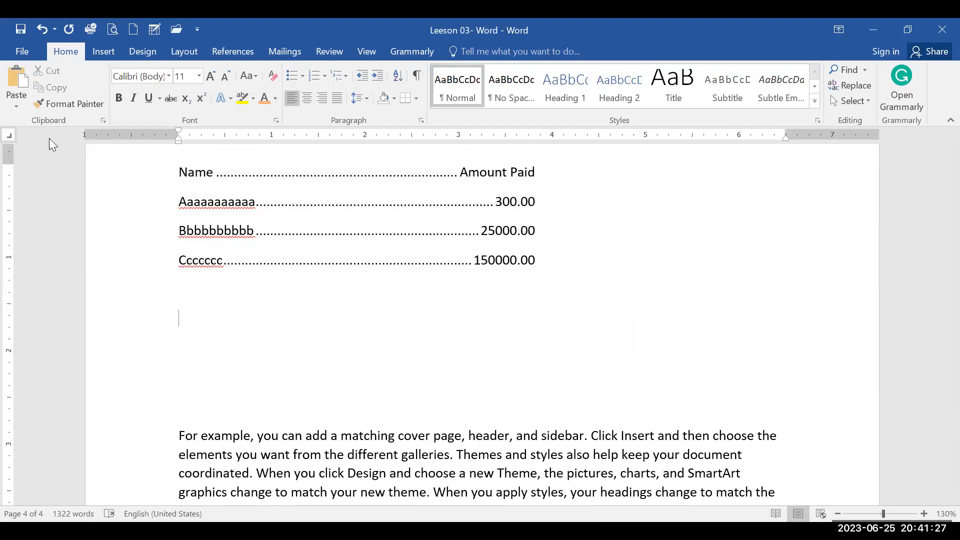
click(104, 51)
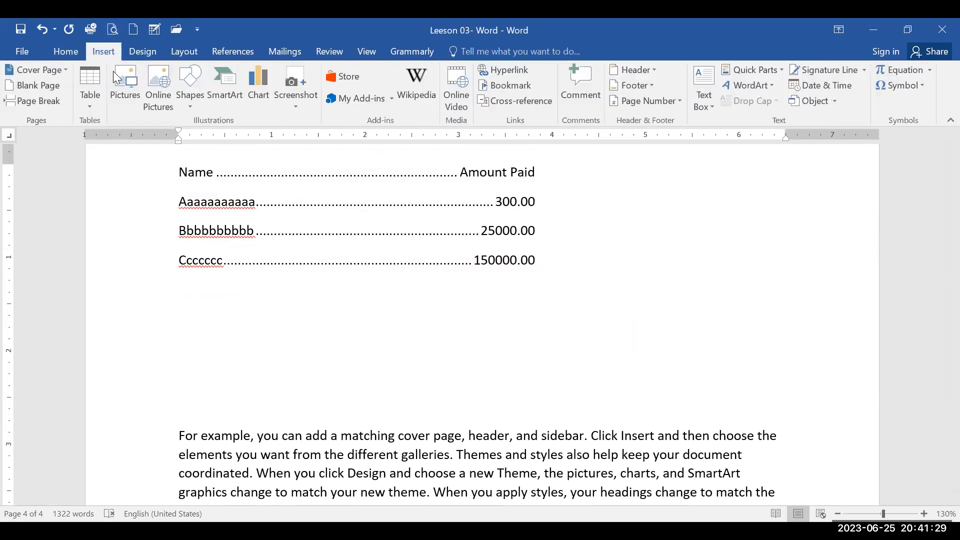
click(93, 95)
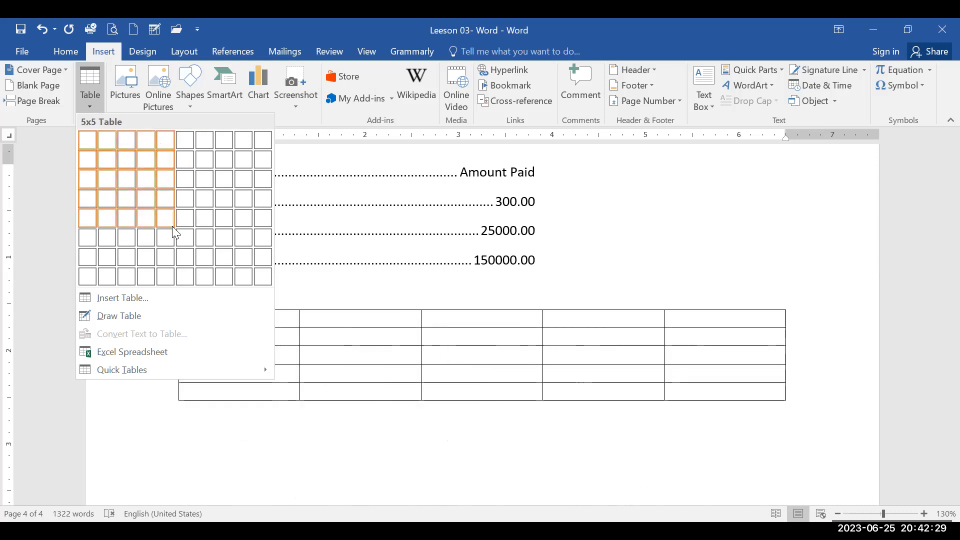
click(142, 299)
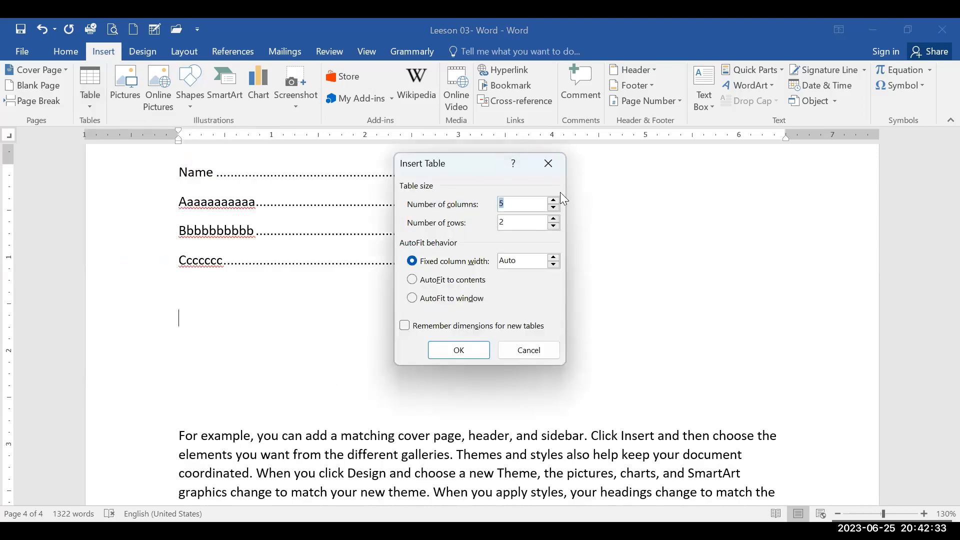
click(554, 200)
click(554, 201)
double_click(502, 221)
click(554, 219)
click(554, 219)
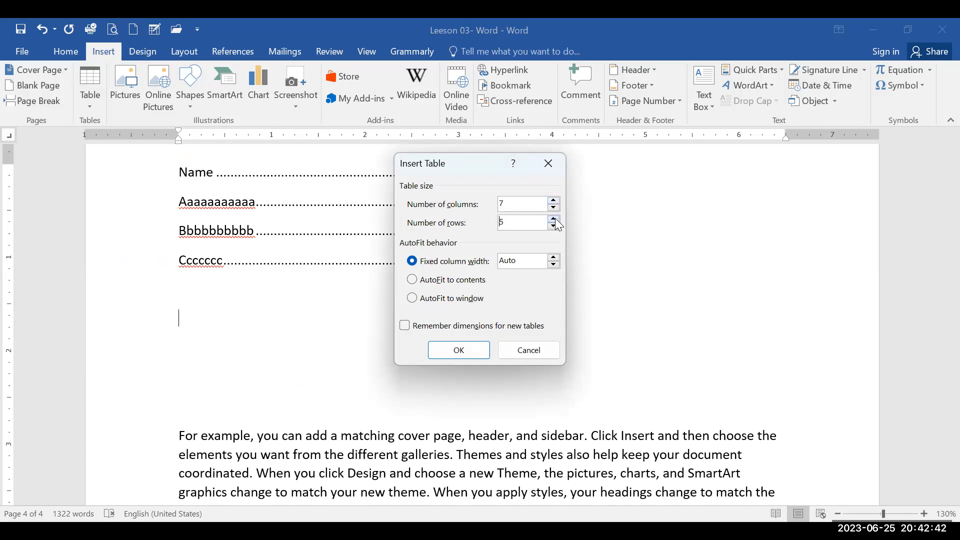
click(465, 347)
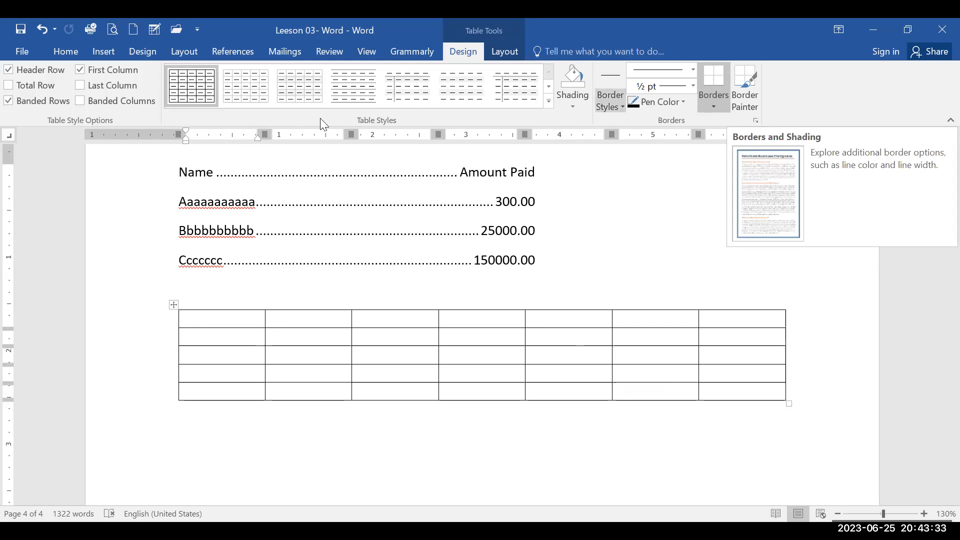
Try narrowing the new table's first column, and undo the width change.
drag(264, 130, 213, 131)
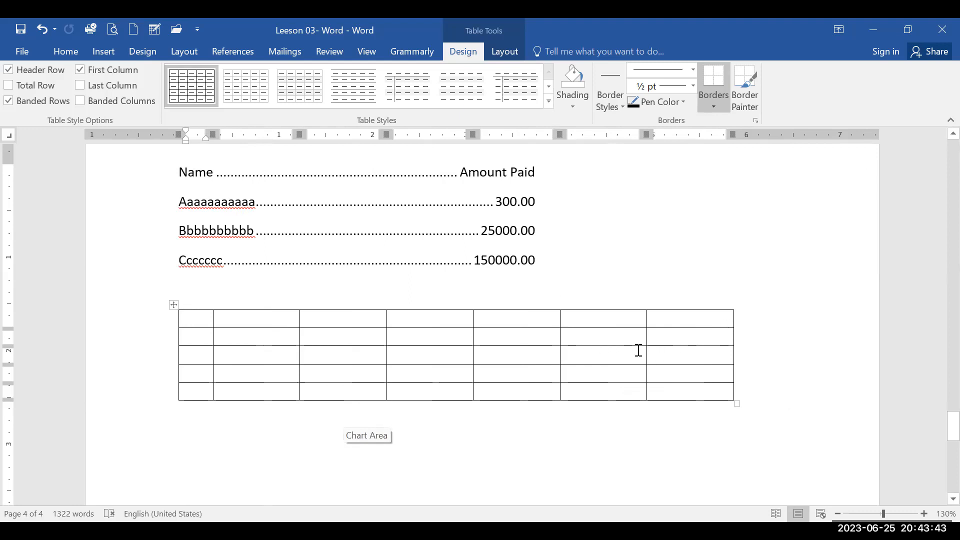
key(ctrl+z)
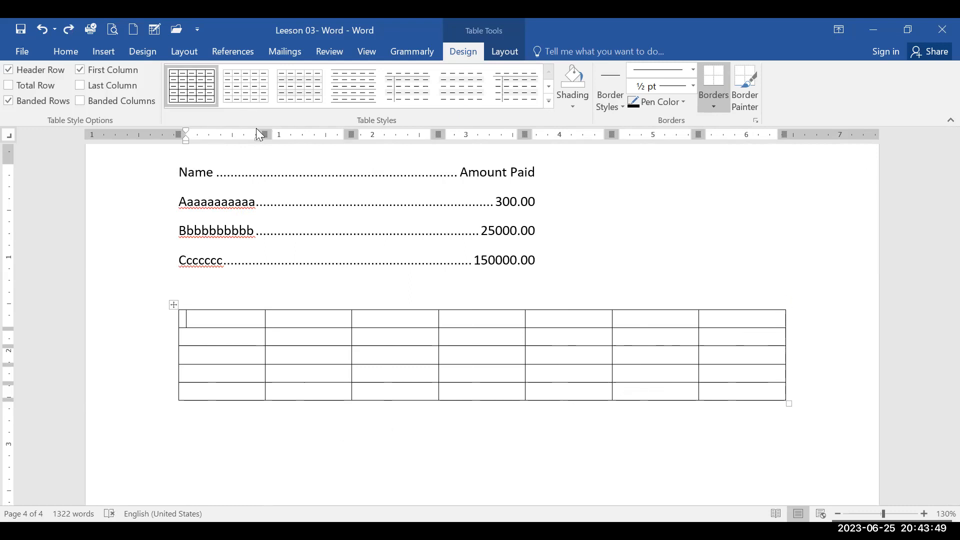
Narrow the first column of the new table to about 0.3 inches.
double_click(195, 133)
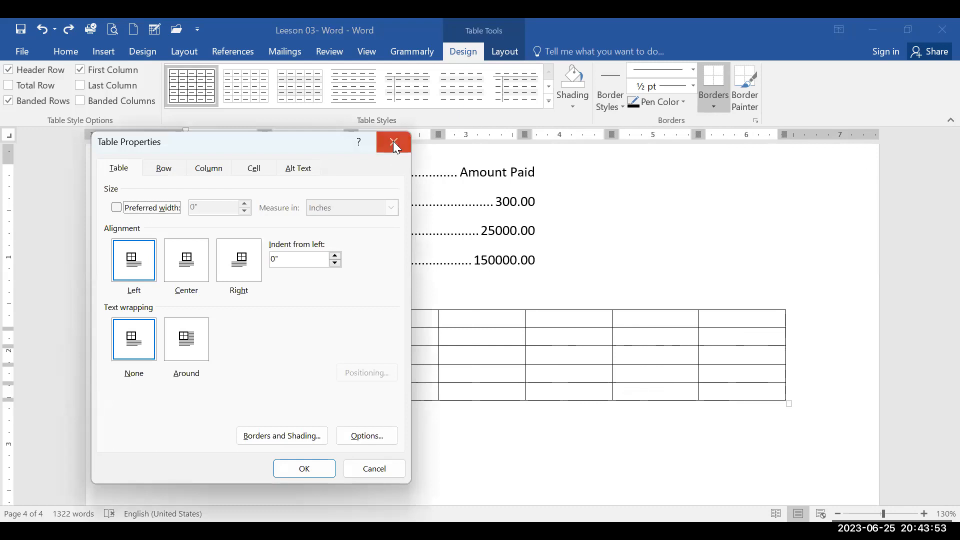
click(394, 143)
drag(265, 130, 209, 143)
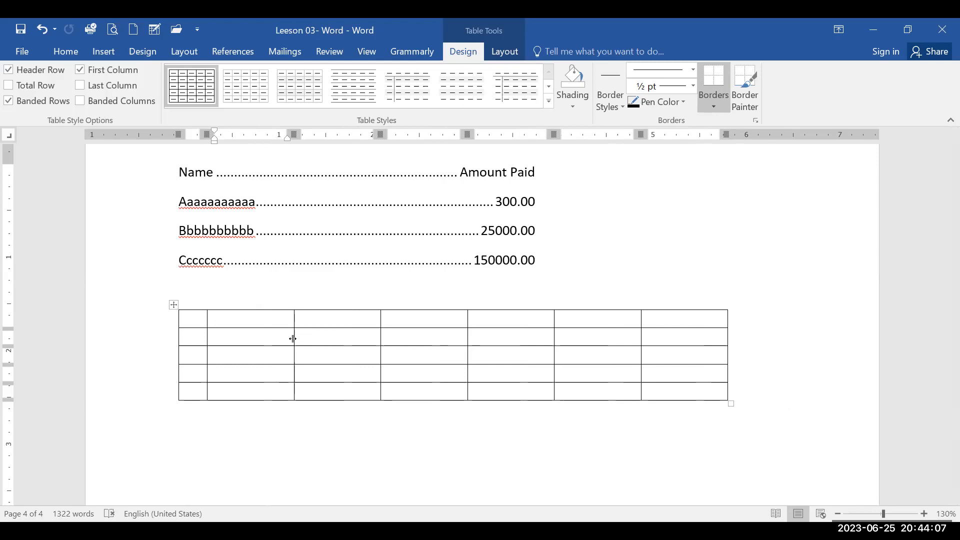
Widen the table's second column to about 1.6 inches at the third column's expense, and narrow the first column to about 0.25 inches.
scroll(293, 338, up, 8)
scroll(295, 339, up, 4)
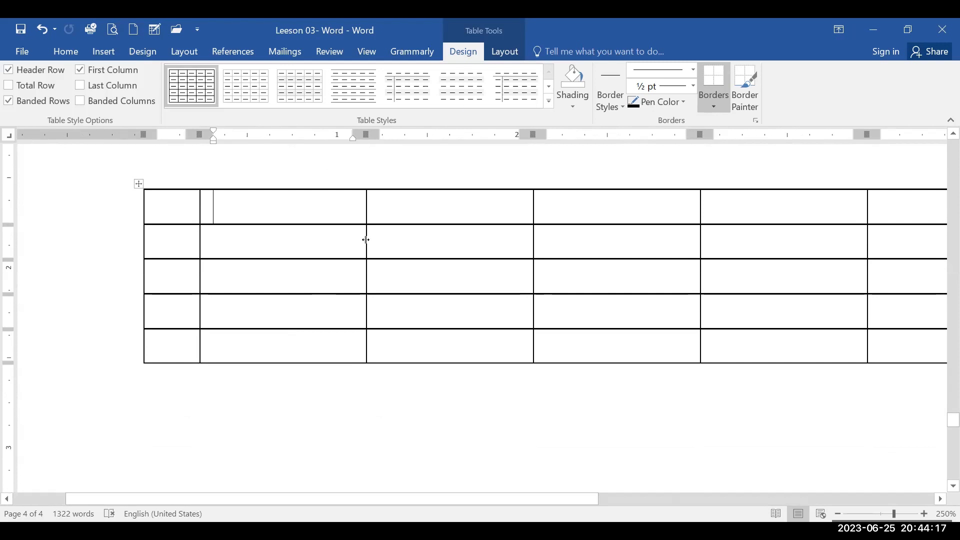
scroll(365, 239, down, 8)
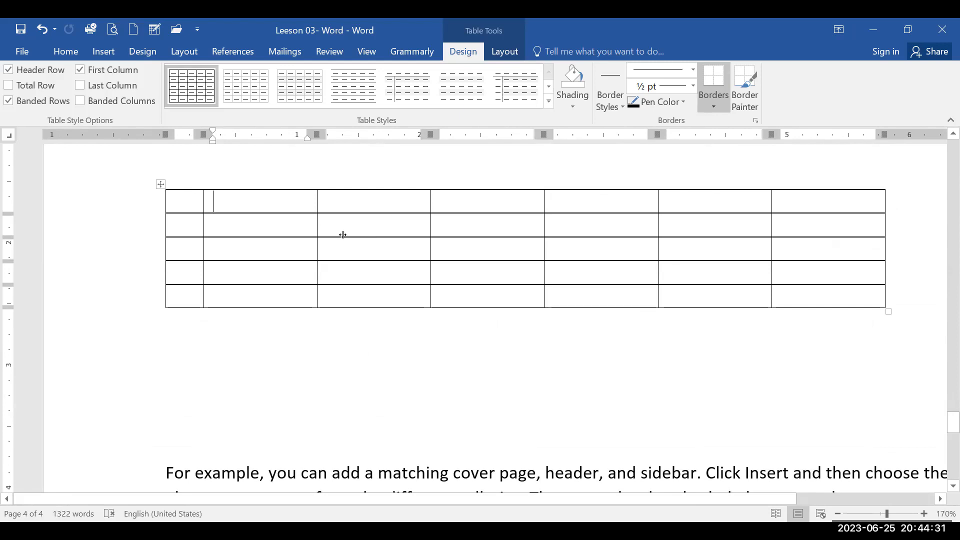
drag(342, 235, 340, 235)
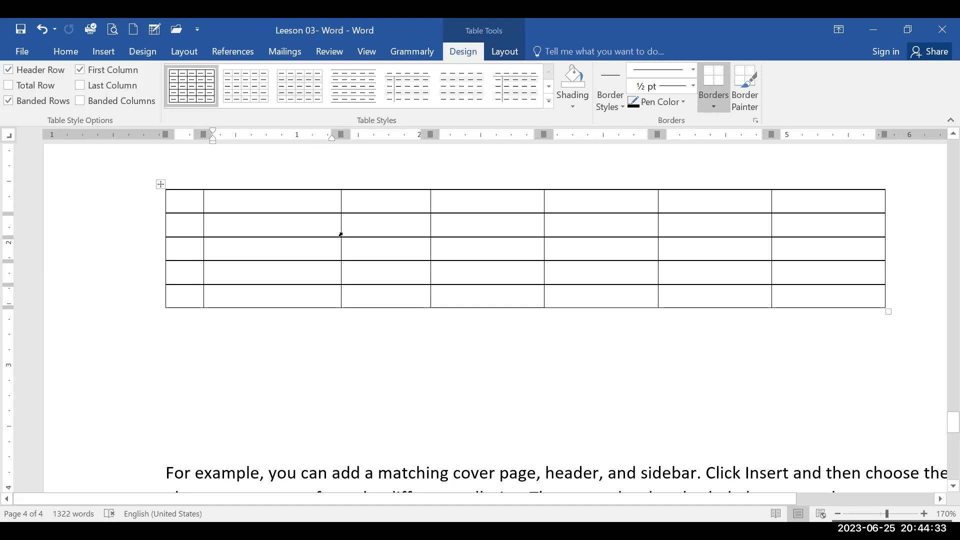
scroll(340, 234, up, 1)
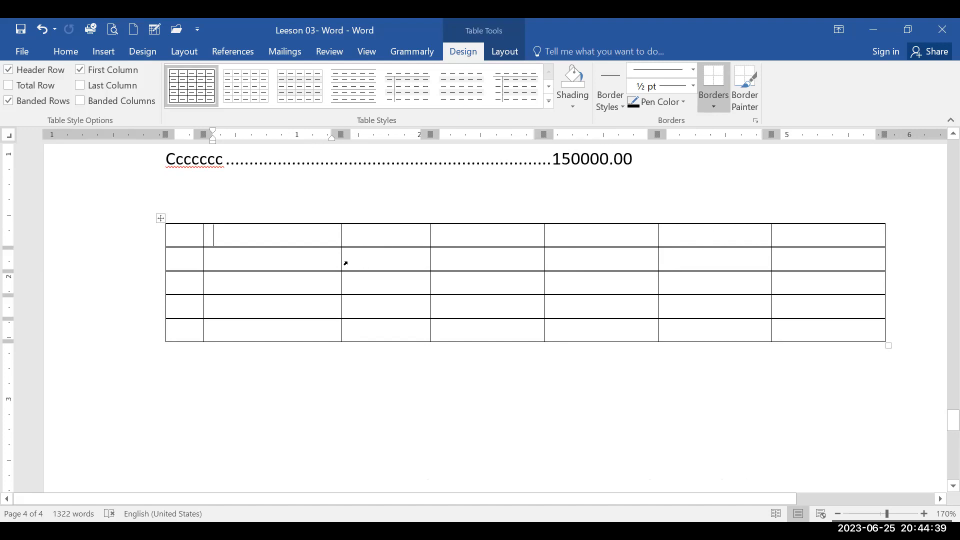
drag(391, 259, 393, 260)
click(352, 378)
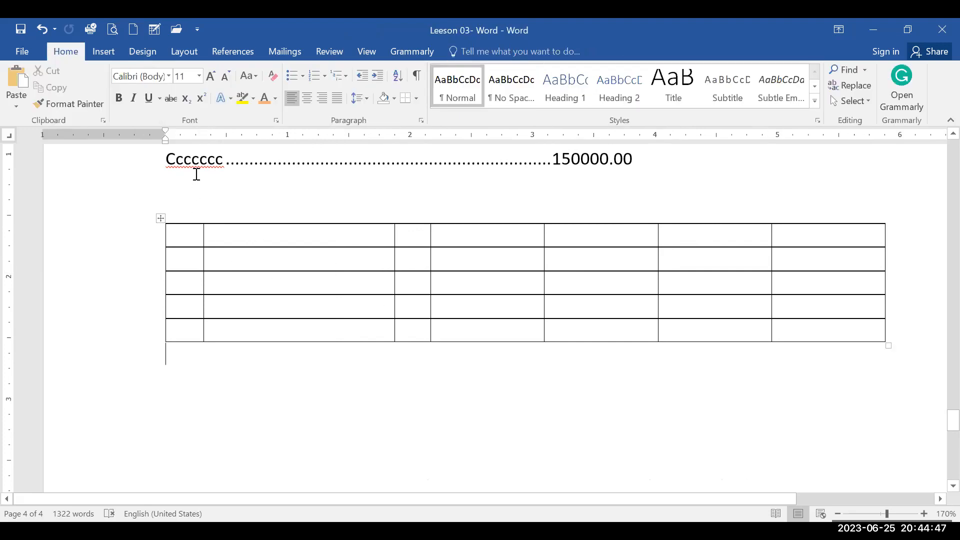
click(194, 239)
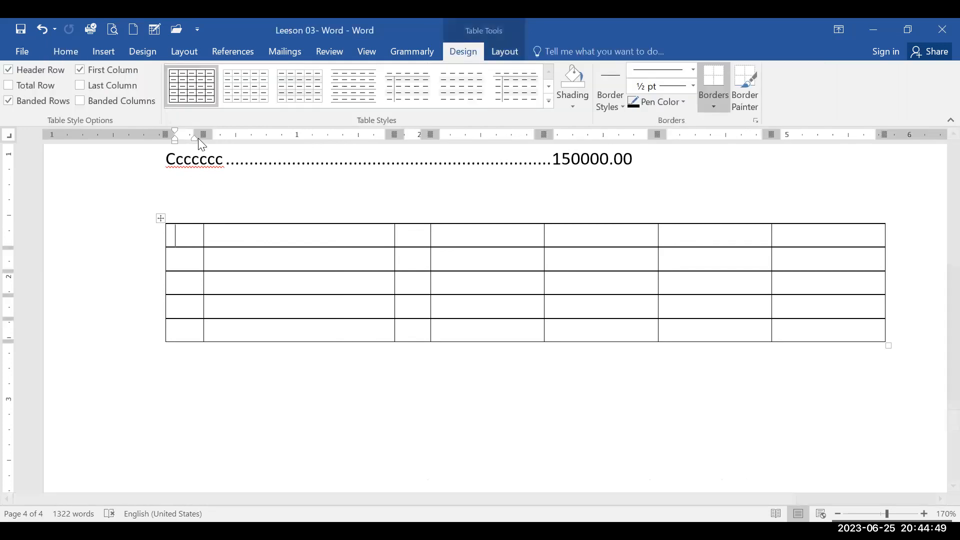
drag(201, 133, 194, 131)
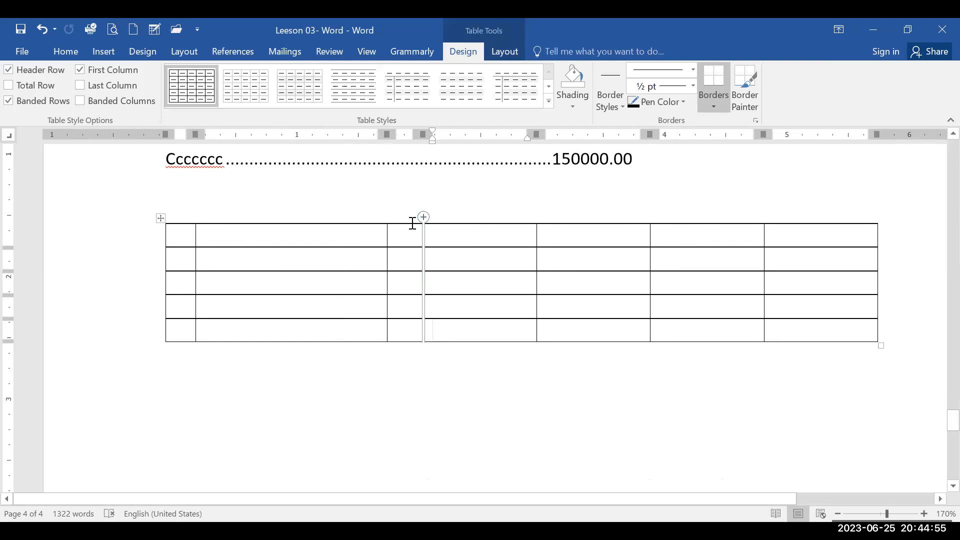
Set the width of the table's last five columns to 0.6 inches.
mouse_move(766, 223)
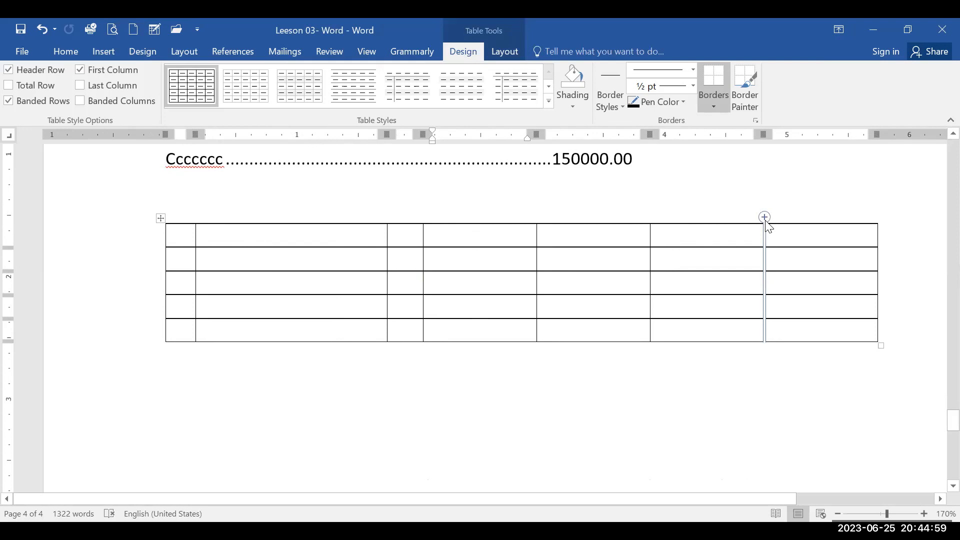
mouse_move(413, 223)
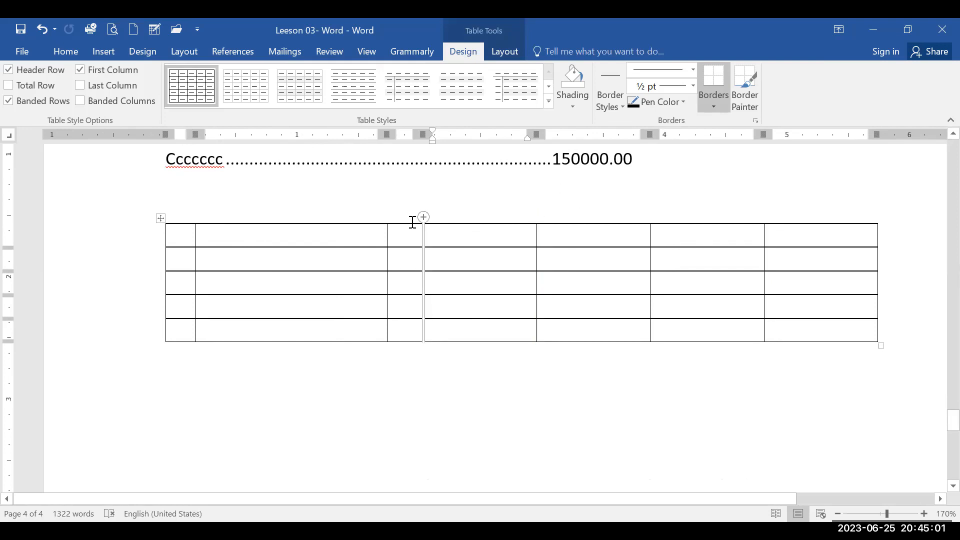
drag(411, 221, 779, 265)
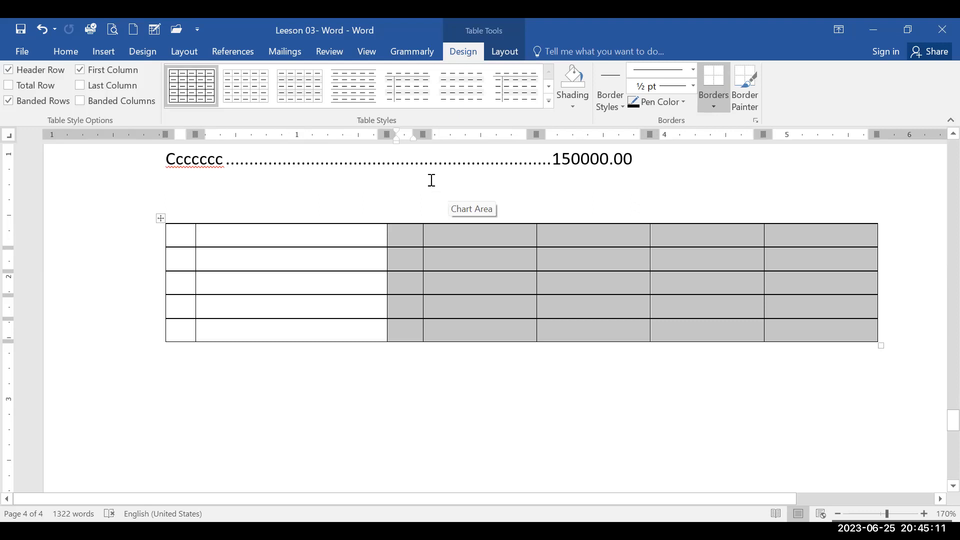
click(490, 56)
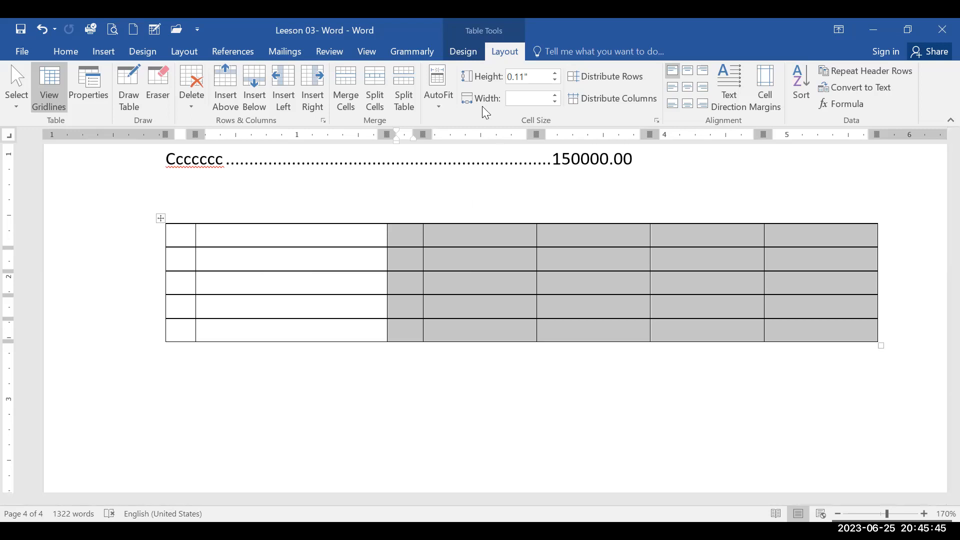
click(555, 101)
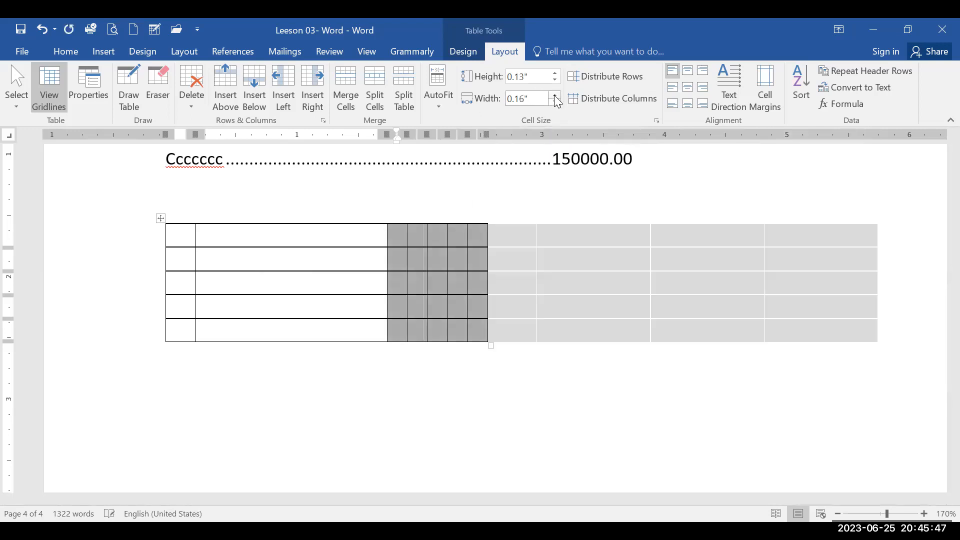
click(556, 97)
click(556, 96)
click(555, 96)
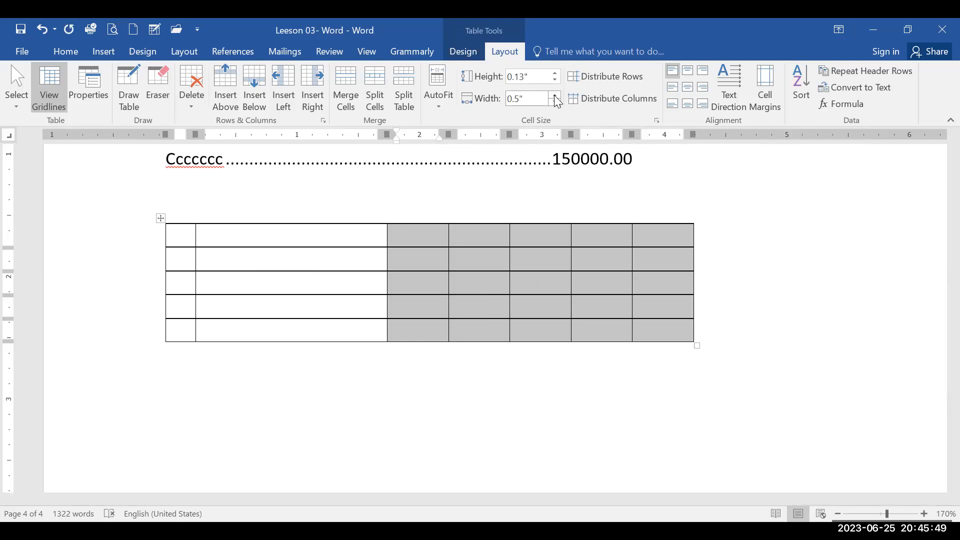
click(556, 96)
click(556, 96)
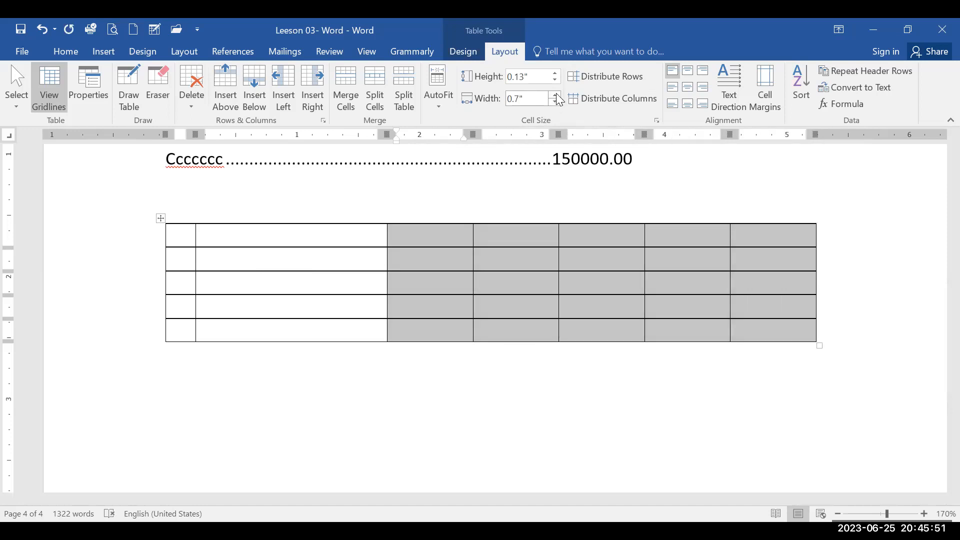
click(556, 103)
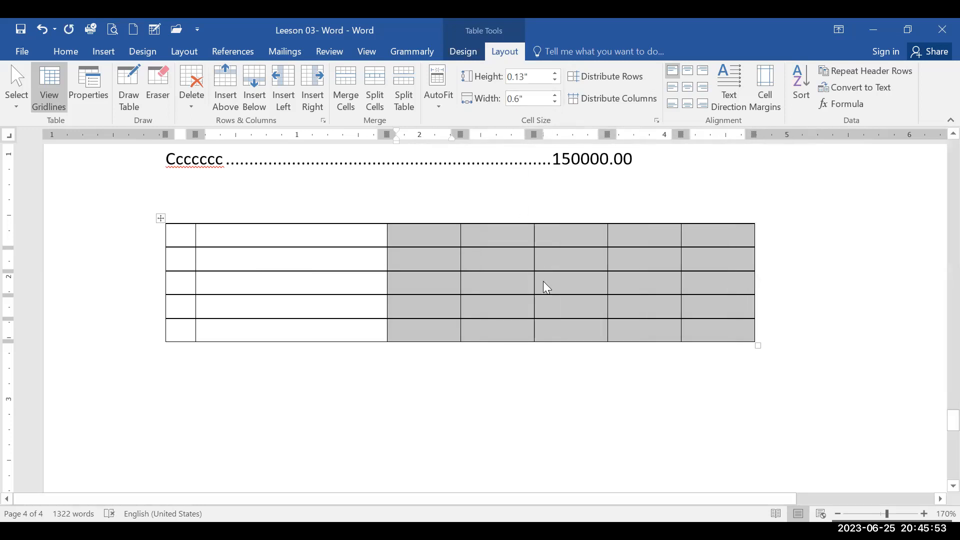
click(588, 412)
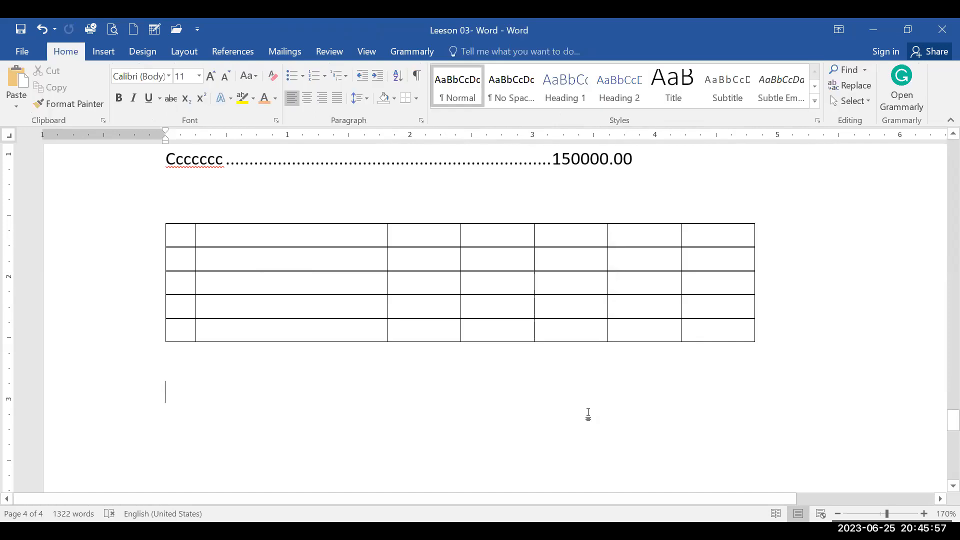
Narrow the table's last column to about 0.29 inches.
click(534, 235)
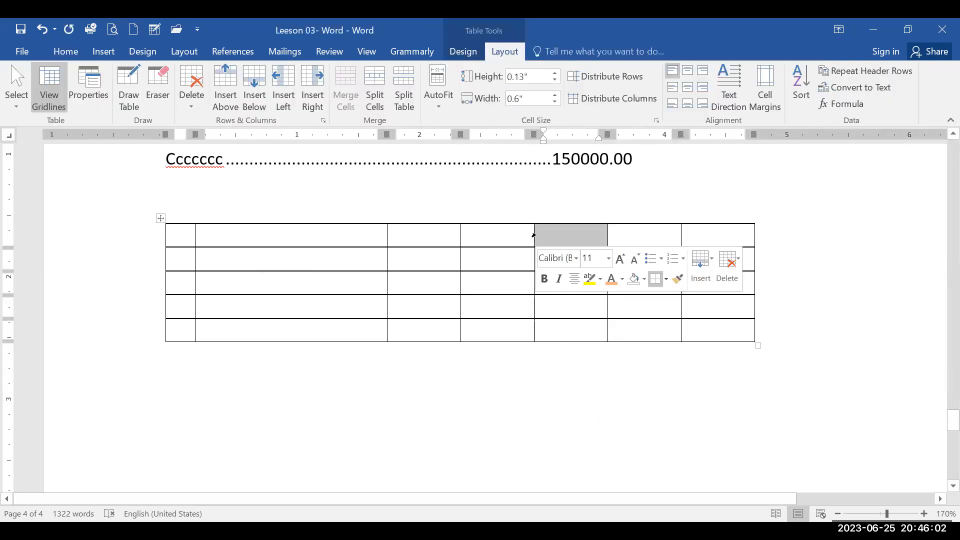
click(723, 231)
mouse_move(748, 132)
mouse_down()
mouse_move(695, 136)
mouse_move(716, 142)
mouse_move(707, 135)
mouse_up()
Distribute the table's last five columns evenly across their combined width.
drag(419, 222, 703, 230)
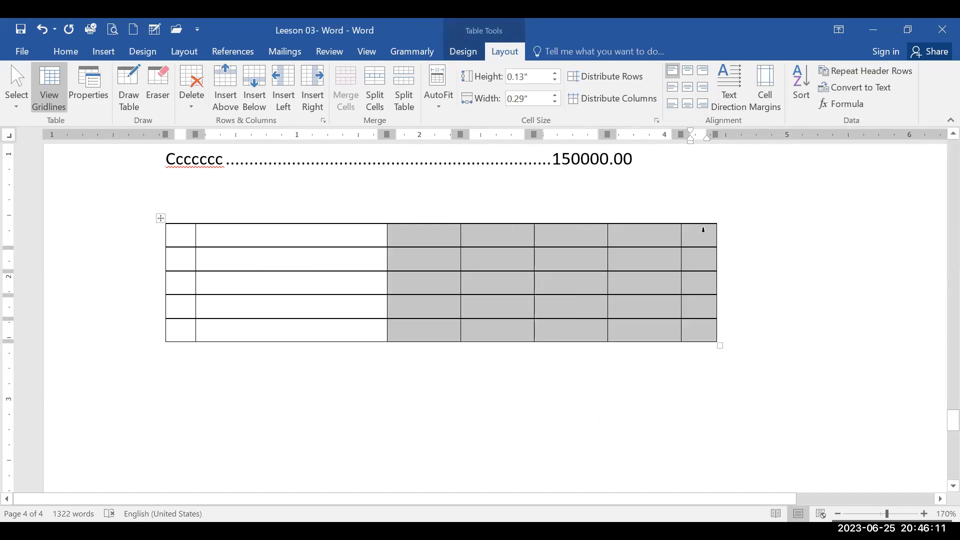
right_click(567, 265)
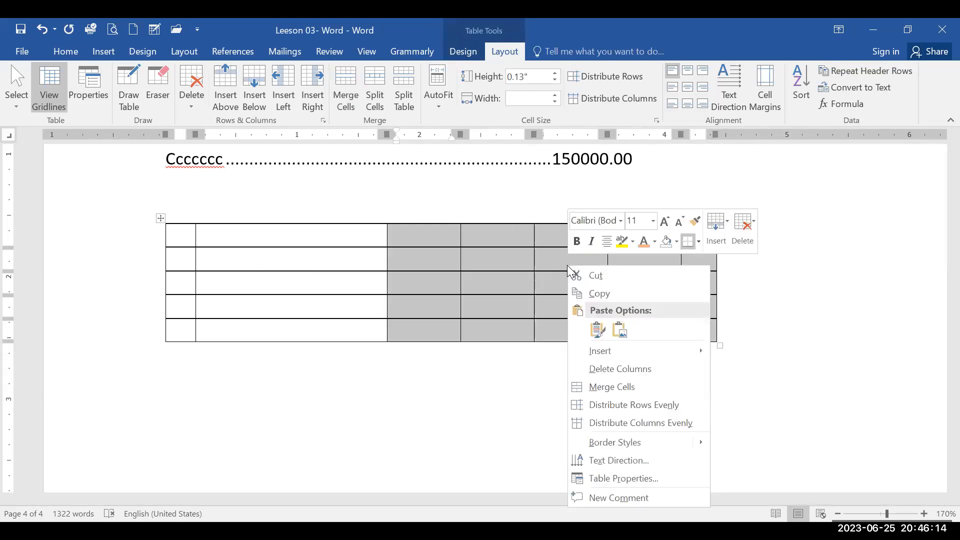
click(665, 417)
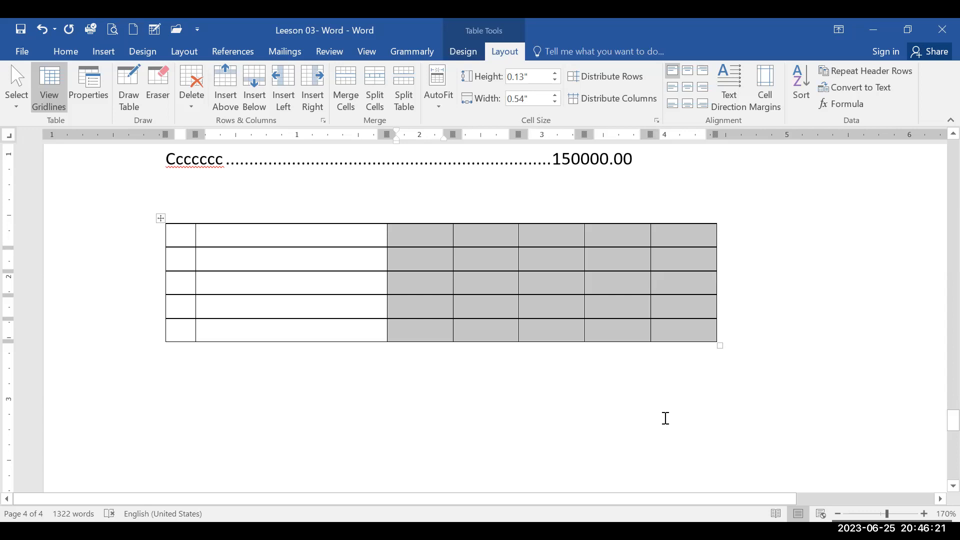
click(665, 418)
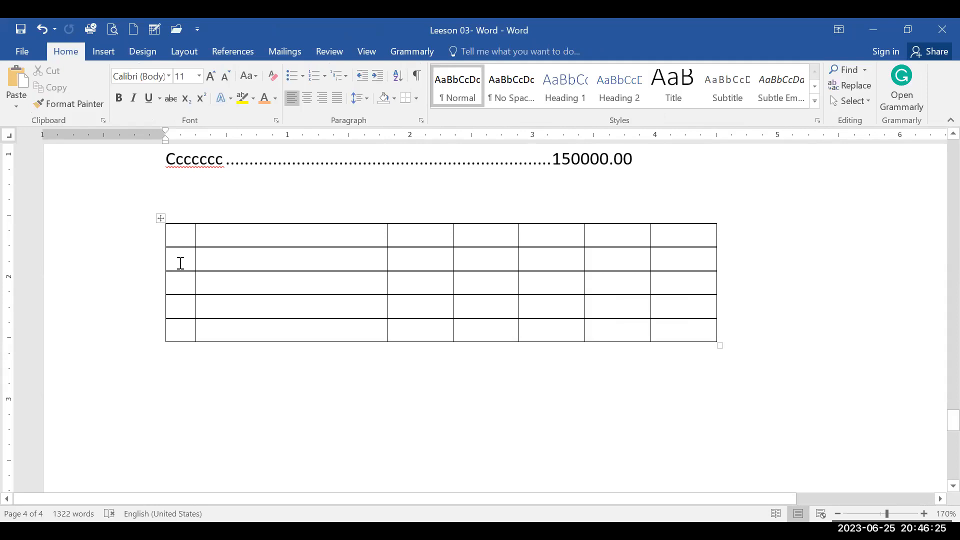
Try adjusting the height of the table's second row, and undo the change.
click(189, 284)
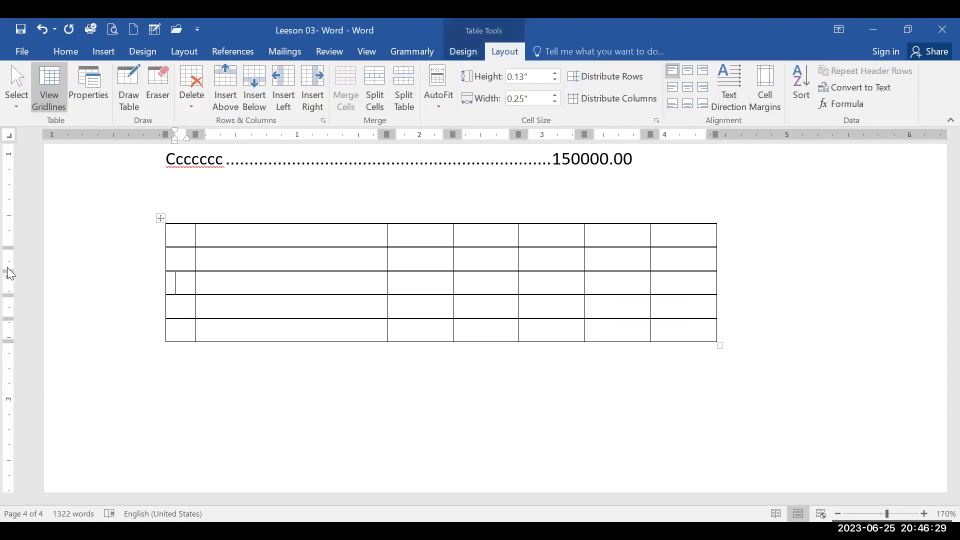
drag(14, 276, 28, 270)
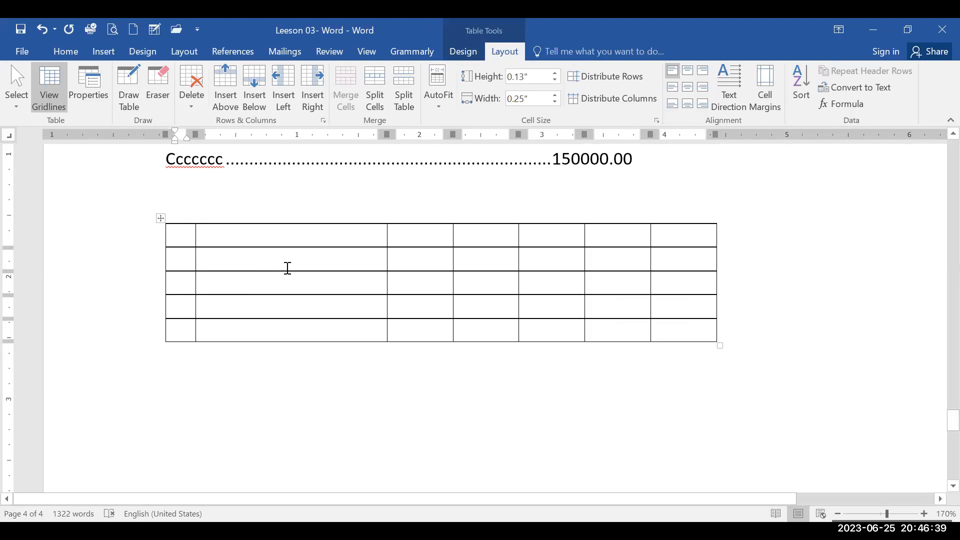
key(ctrl+z)
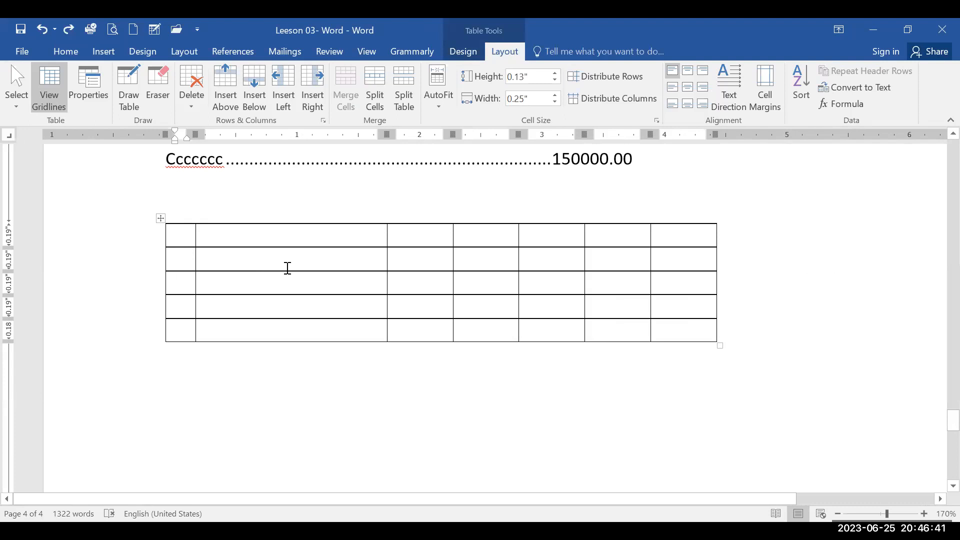
Fill the table's first row with the headings #, Name, Maths, English, Tamil, ICT and Total.
click(179, 235)
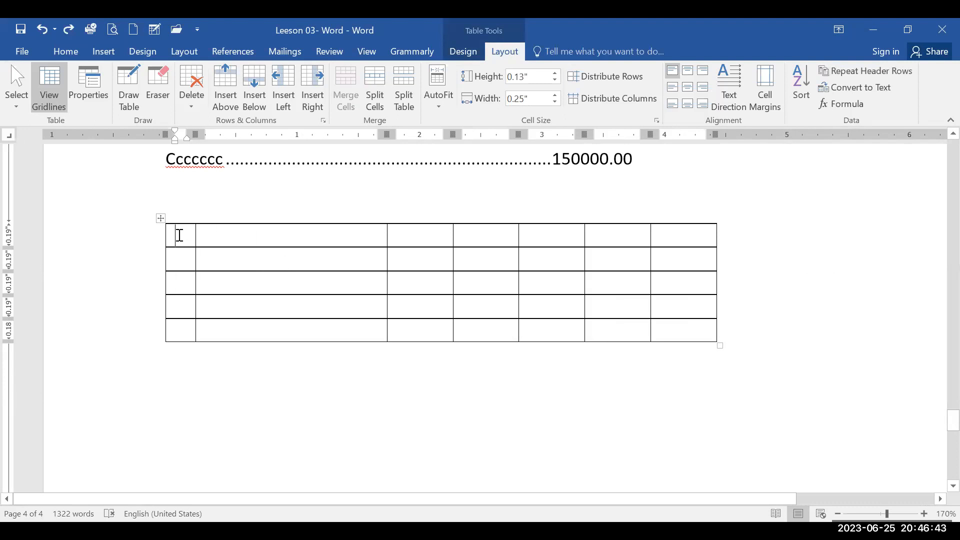
text(#)
key(Tab)
text(Name)
key(Tab)
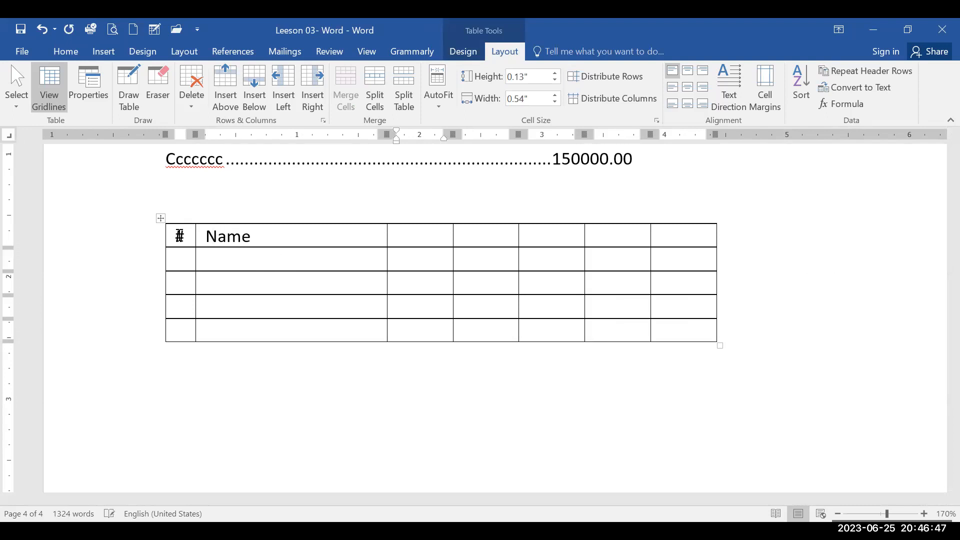
text(Maths)
key(Tab)
text(English)
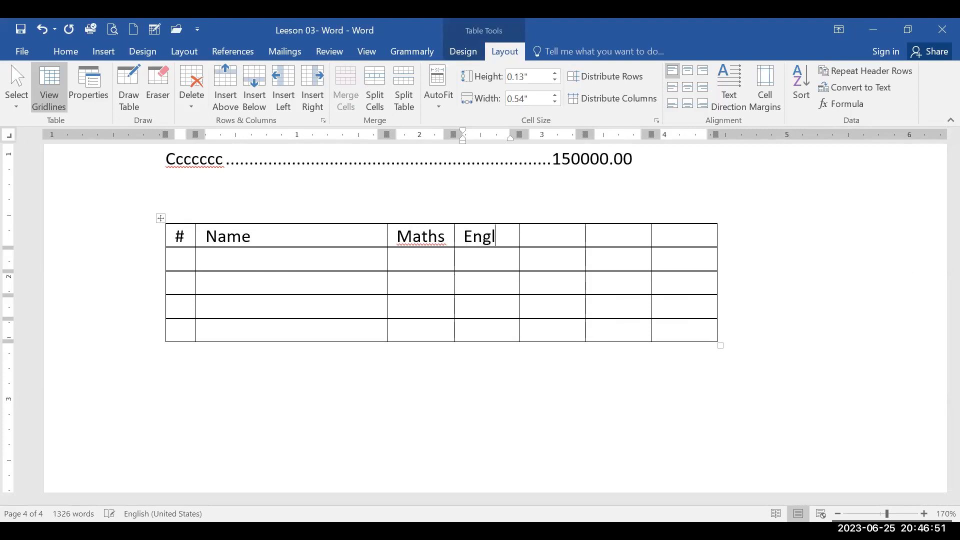
text(amil)
key(Tab)
text(ICT)
key(Tab)
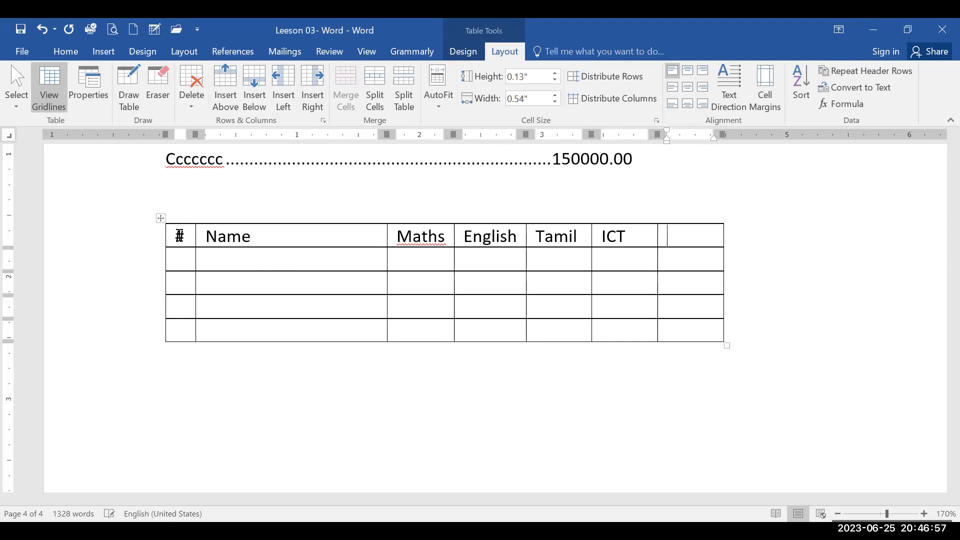
text(Total)
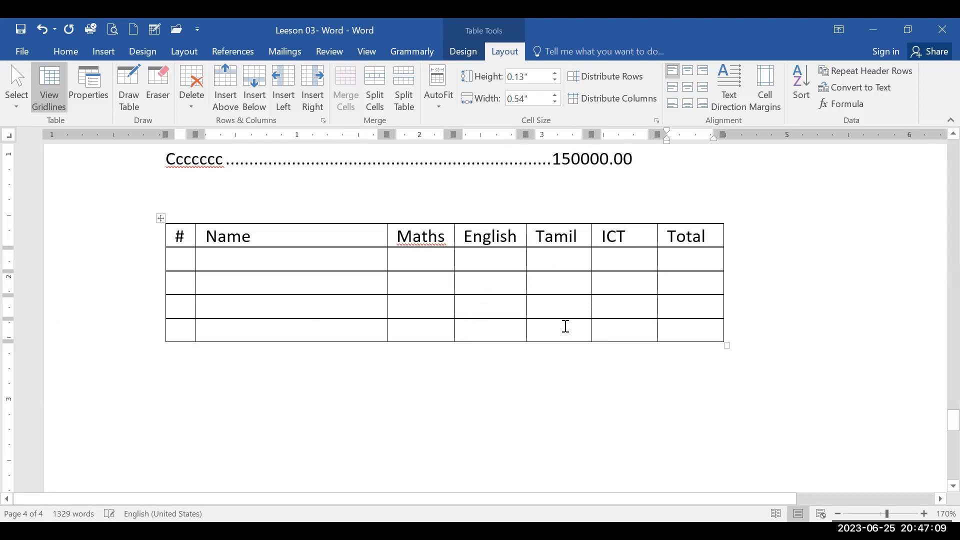
Insert a new column between Tamil and ICT, and enter PTS as its heading.
click(549, 251)
mouse_move(592, 221)
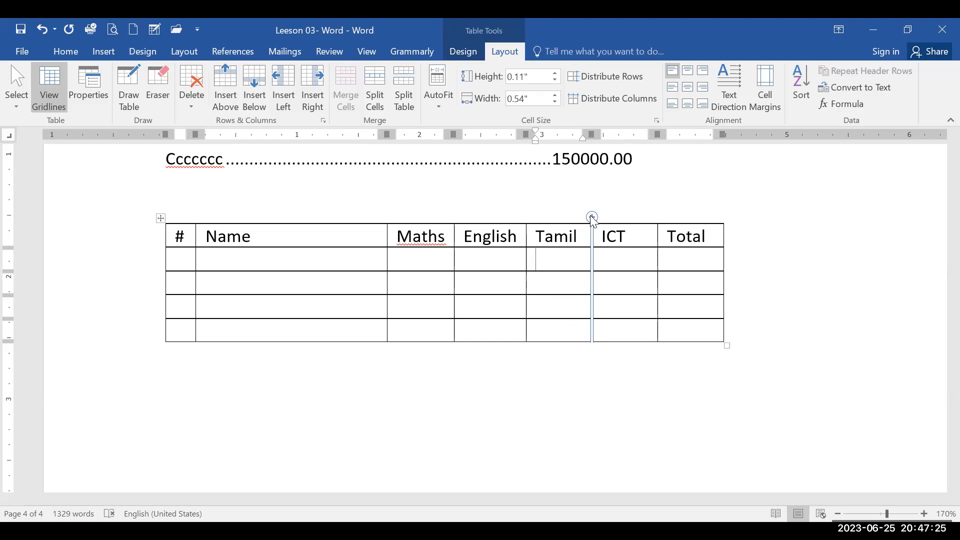
click(593, 218)
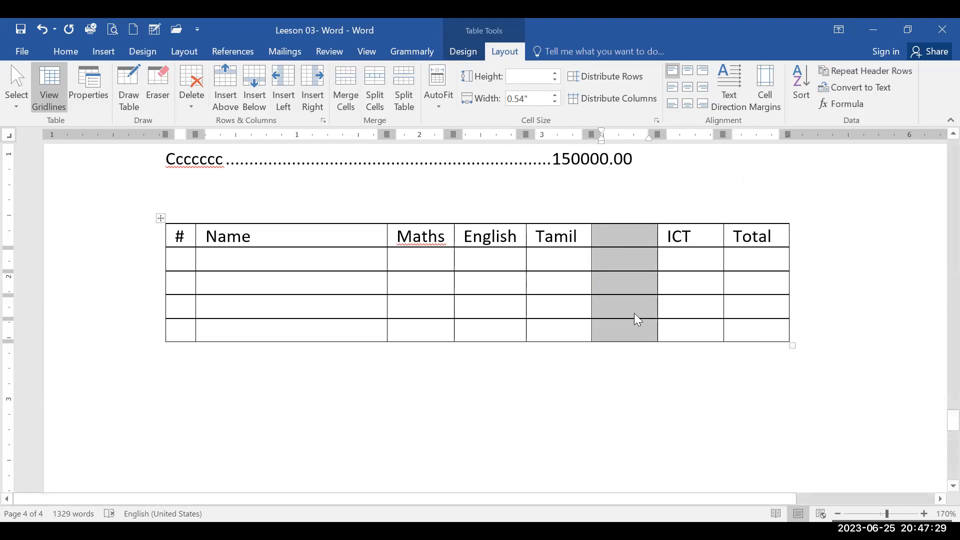
click(625, 238)
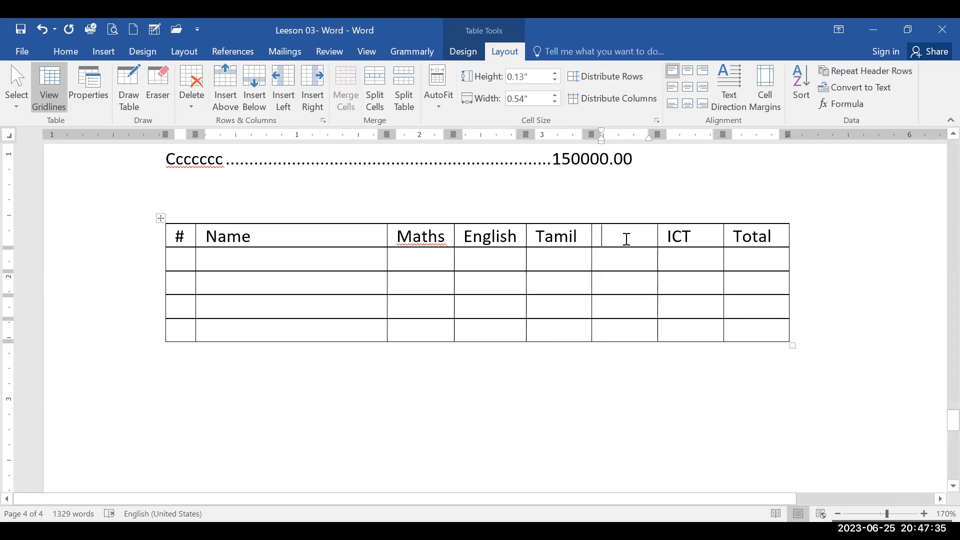
text(PTS)
click(461, 276)
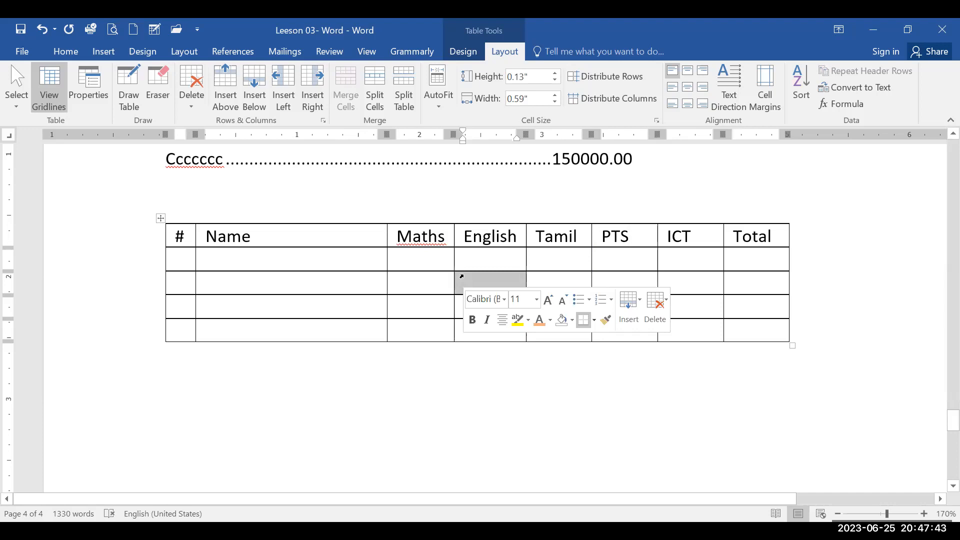
Number the four rows below the header 1, 2, 3 and 4 in the # column.
click(192, 269)
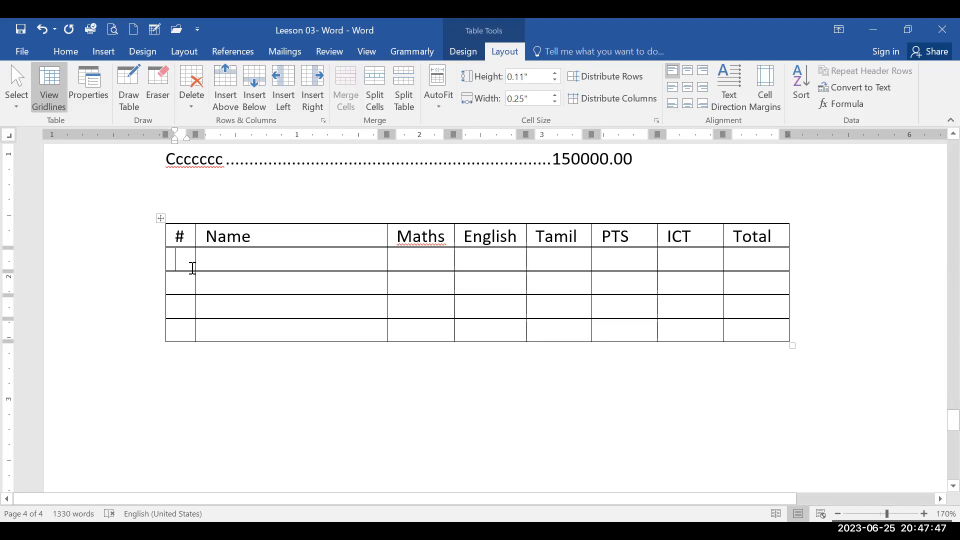
text(1)
key(Down)
text(2)
key(Down)
text(3)
key(Down)
text(4)
key(Tab)
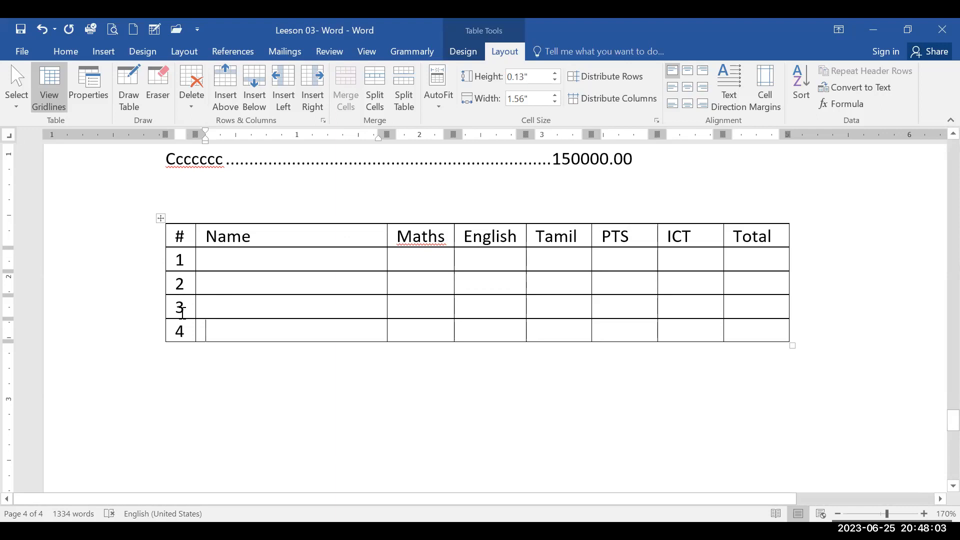
Insert a new blank row between rows 2 and 3 of the marks table.
mouse_move(161, 320)
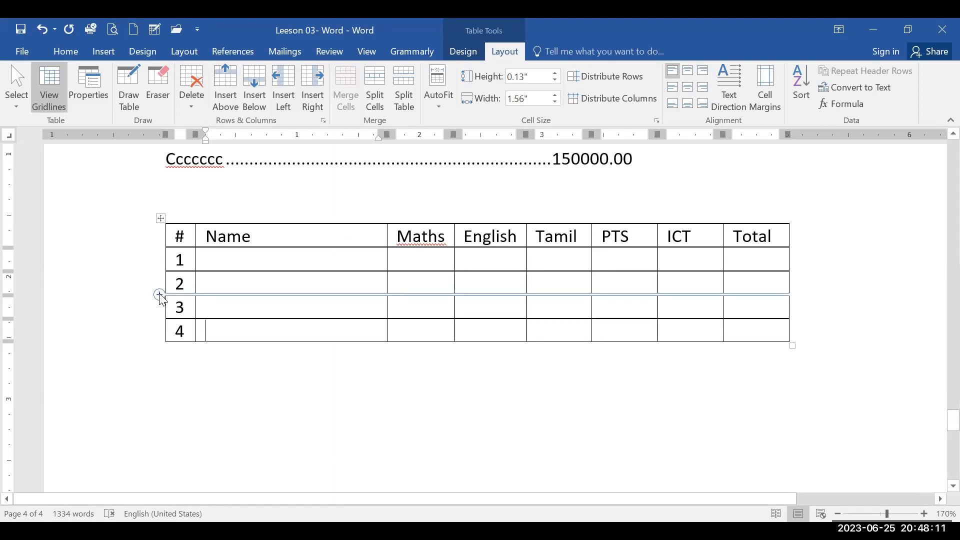
click(159, 295)
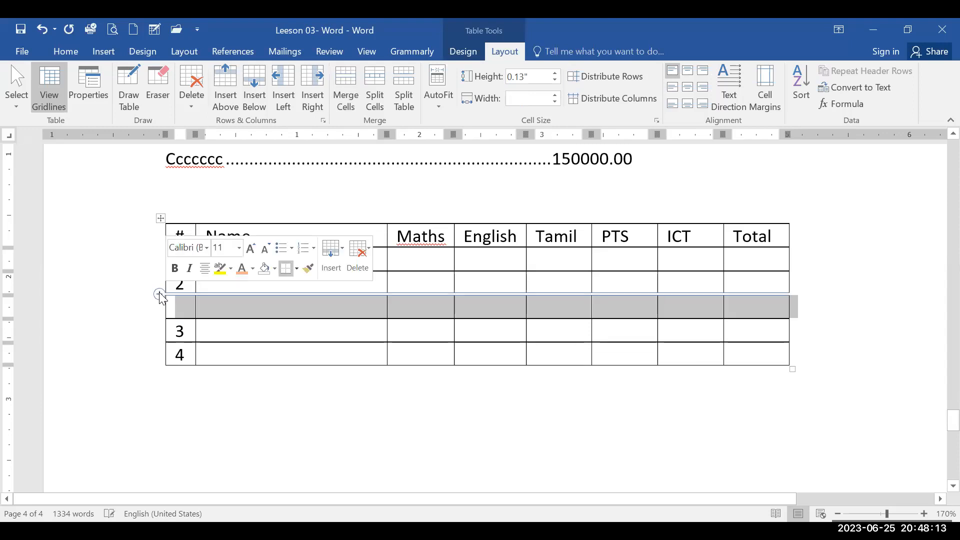
click(214, 309)
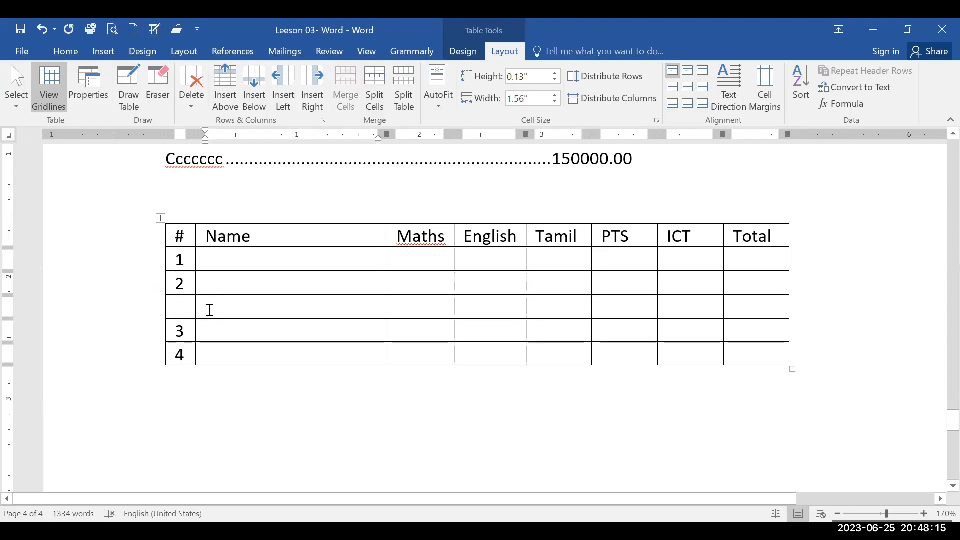
drag(178, 305, 183, 353)
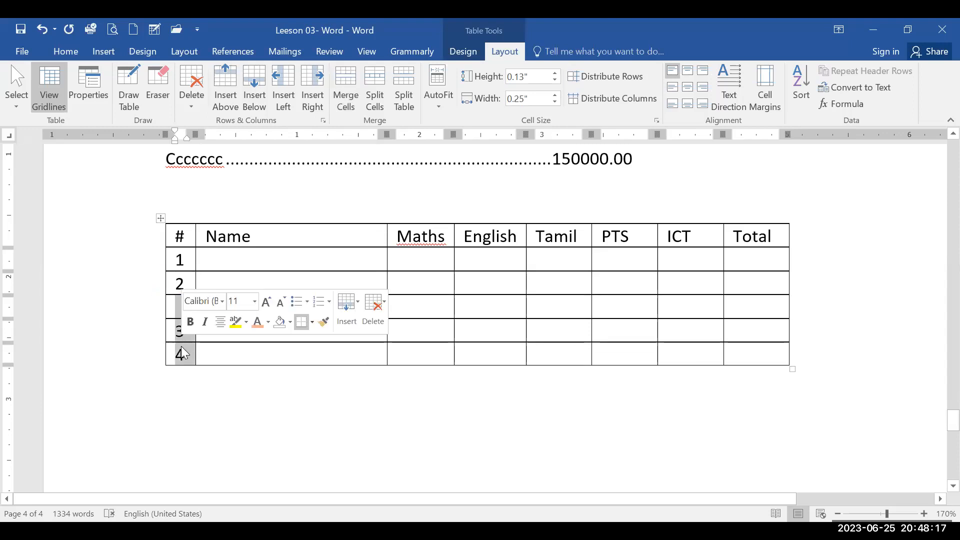
key(BackSpace)
key(Down)
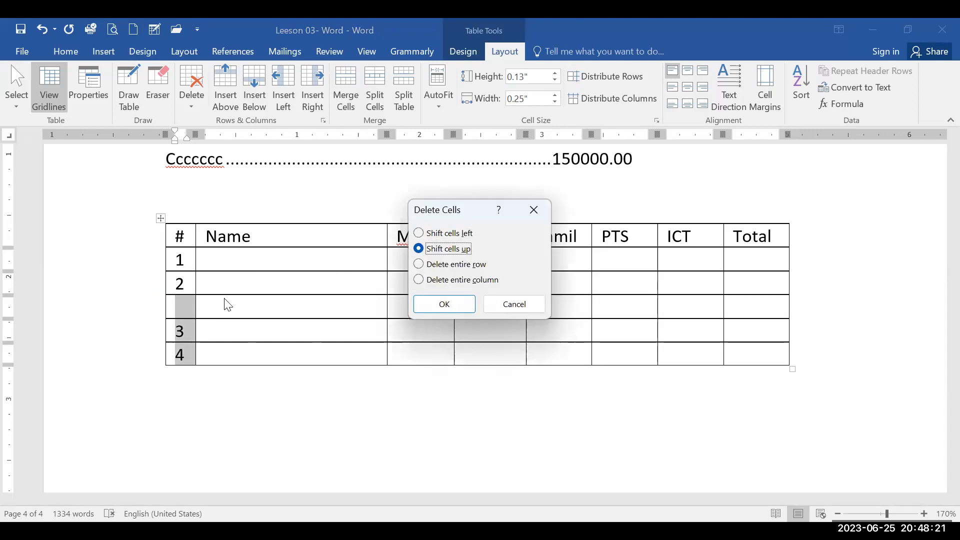
click(514, 298)
Clear the numbers from the # column in the two rows below the new blank row.
click(184, 308)
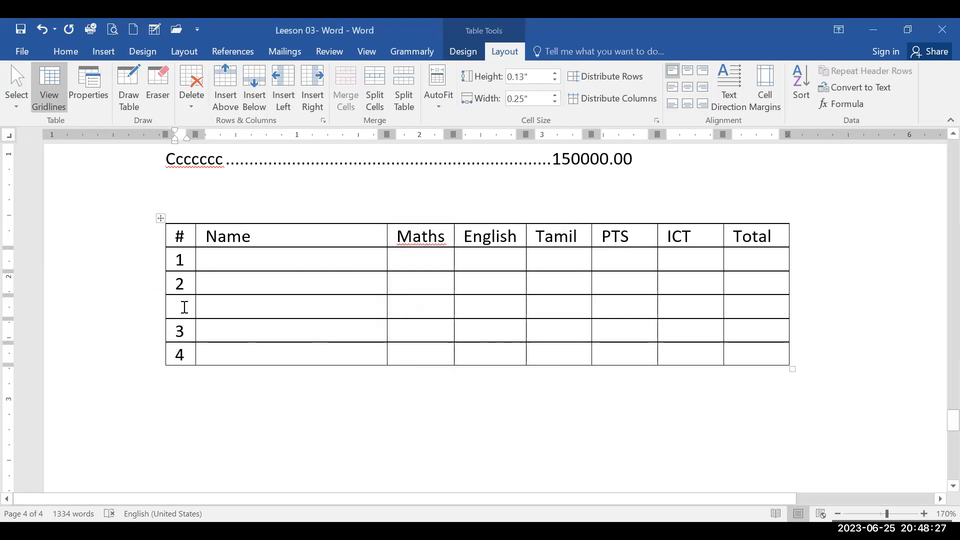
key(Delete)
key(Down)
key(Delete)
key(Down)
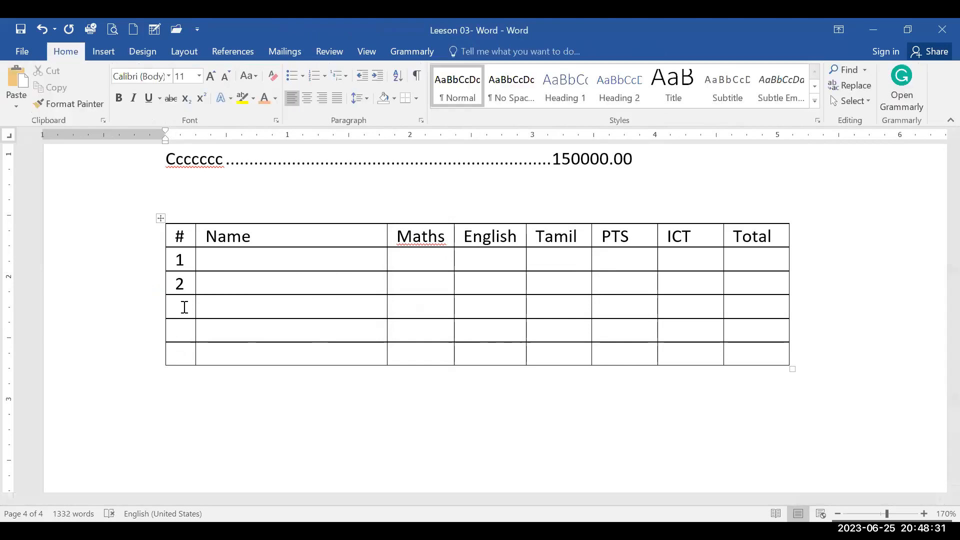
Number the last three rows of the # column 3, 4 and 5.
key(Up)
key(Up)
key(Up)
text(3)
key(Down)
text(4)
key(Down)
text(5)
key(Down)
Enter the five students' names in the Name column, one for each numbered row.
click(260, 261)
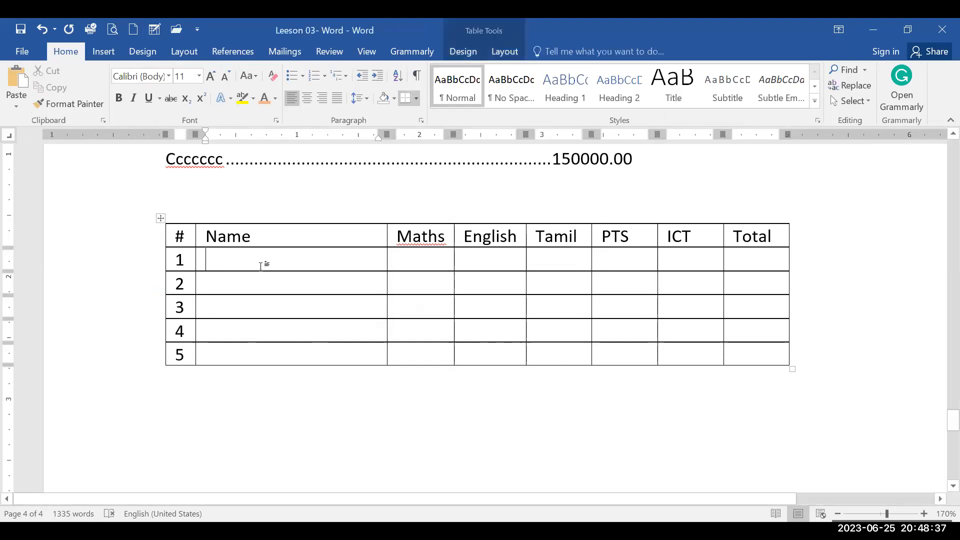
shift+click(285, 284)
text(Nuwan)
click(284, 283)
text(Ruwani)
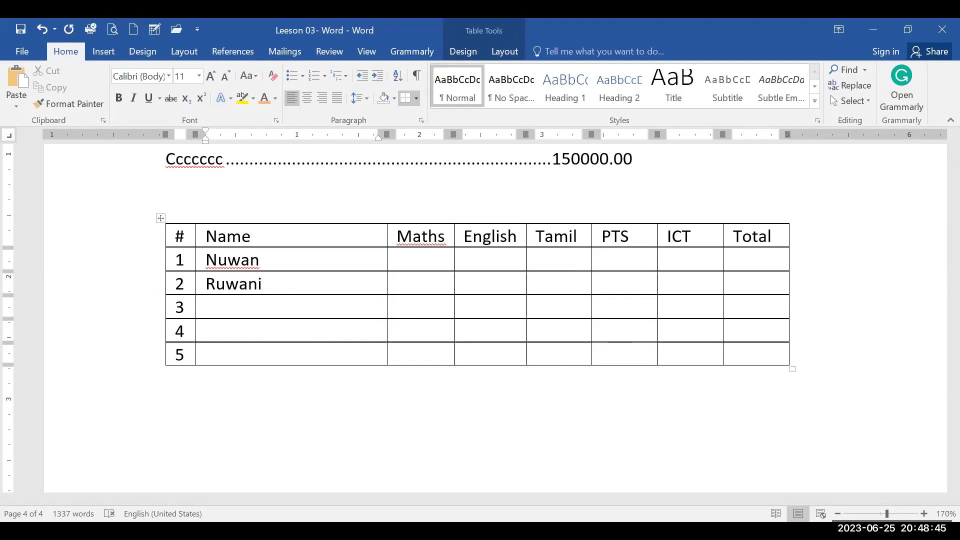
key(Down)
text(Randeniya)
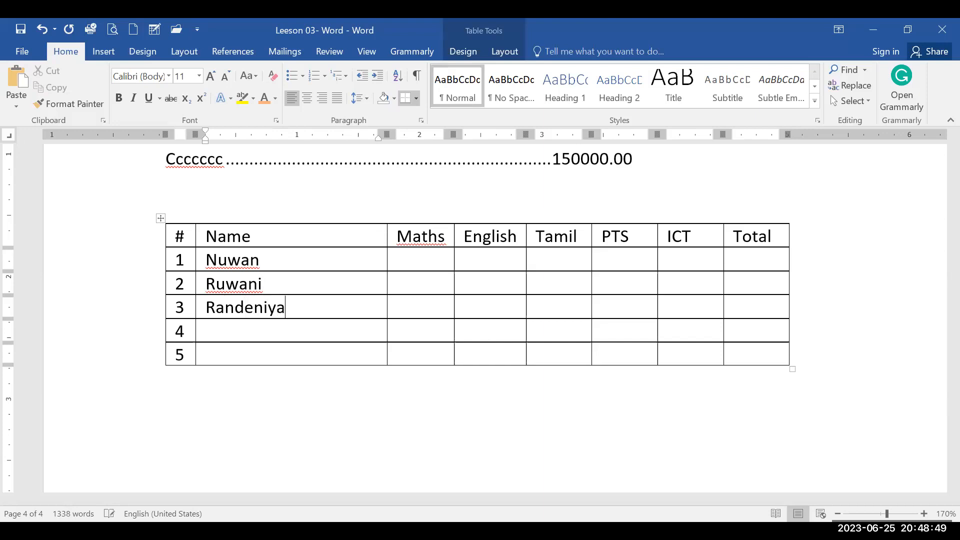
key(Down)
text(Kumara)
key(Down)
text(U)
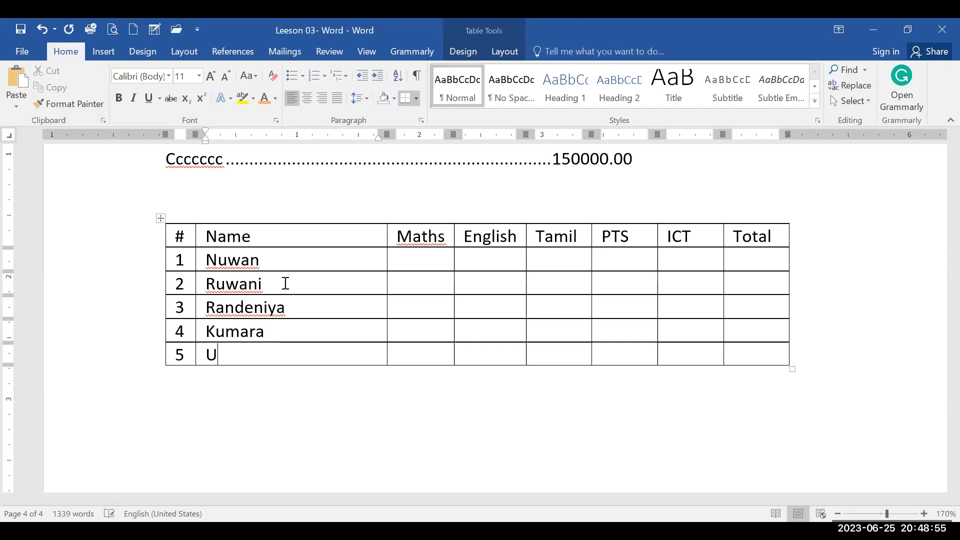
text(deshika)
Enter the marks 34, 56, 78, 90 and 76 from Maths to ICT in student 1's row.
click(423, 257)
click(424, 258)
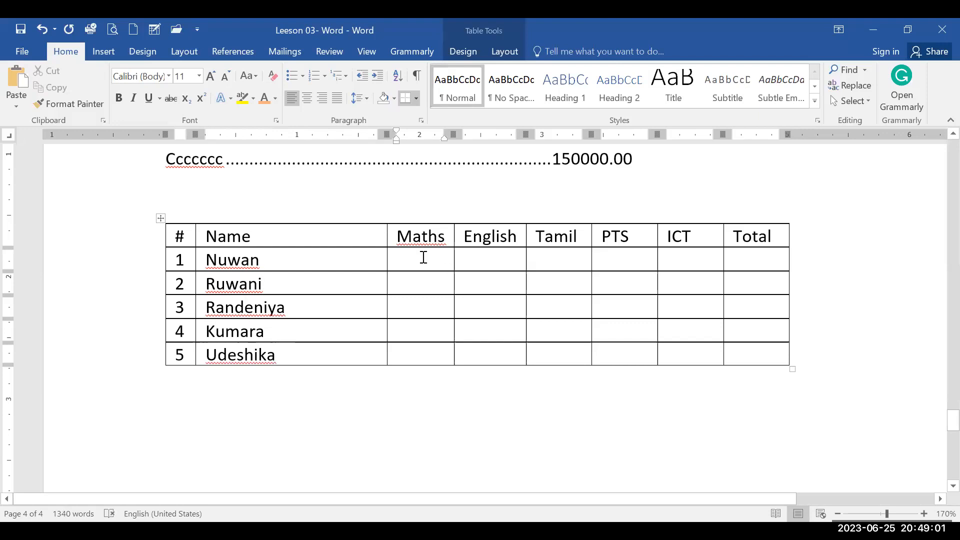
text(34)
key(Tab)
text(56)
key(Tab)
text(78)
key(Tab)
text(90)
key(Tab)
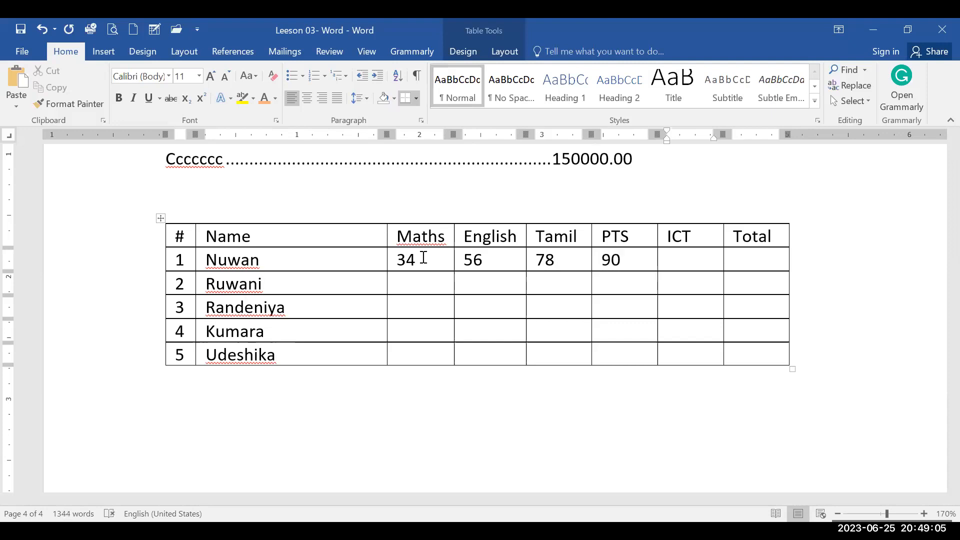
text(76)
Enter 75 as student 2's ICT mark, removing any extra digits from the cell.
key(Down)
text(65)
key(Left)
text(47)
key(Left)
text(88)
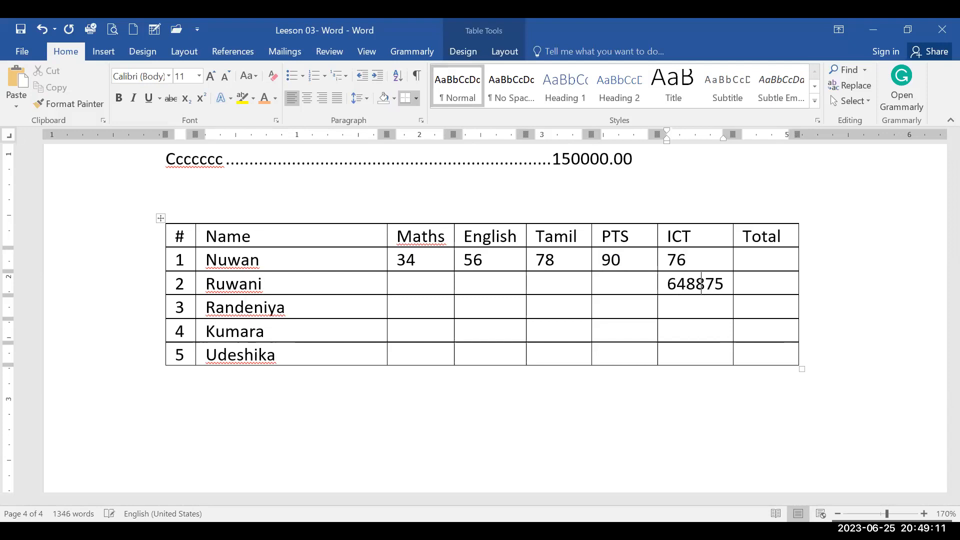
key(BackSpace)
key(BackSpace)
key(BackSpace)
key(BackSpace)
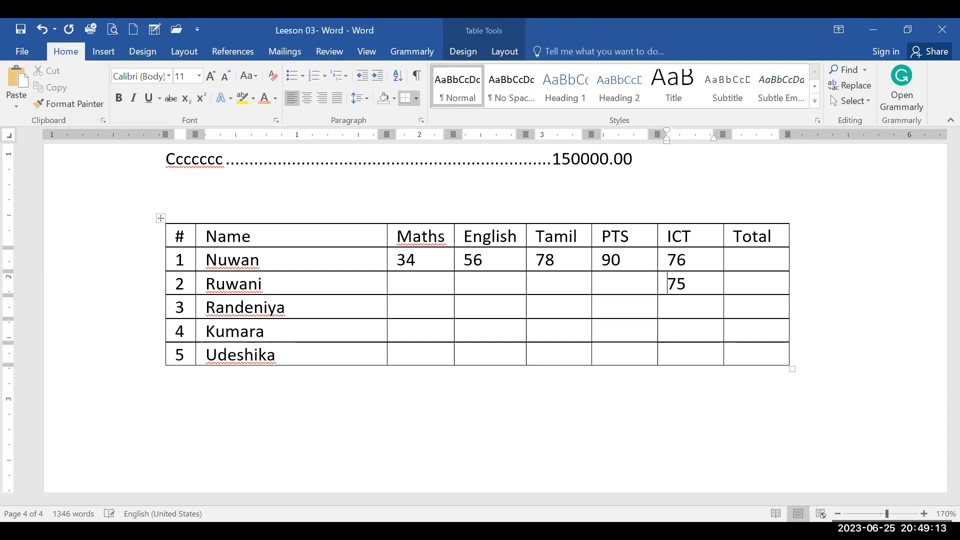
Enter student 2's remaining marks as 56 for Maths, 67 for English, 45 for Tamil and 78 for PTS.
click(403, 280)
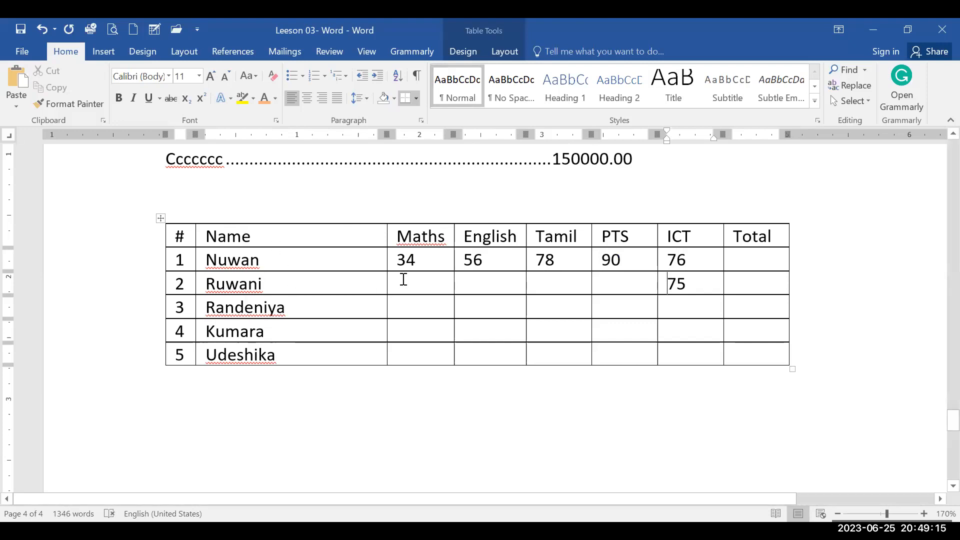
text(56)
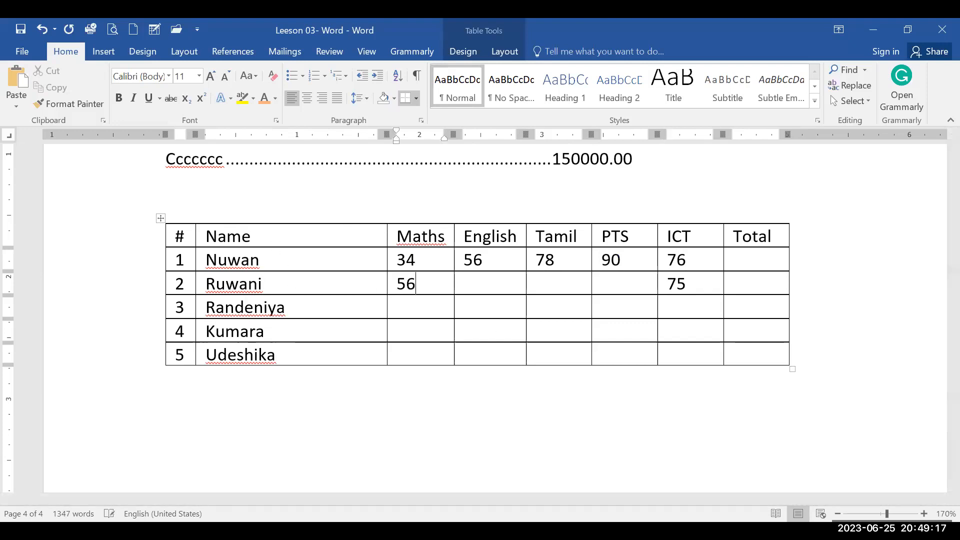
key(Tab)
text(67)
key(Tab)
text(45)
key(Tab)
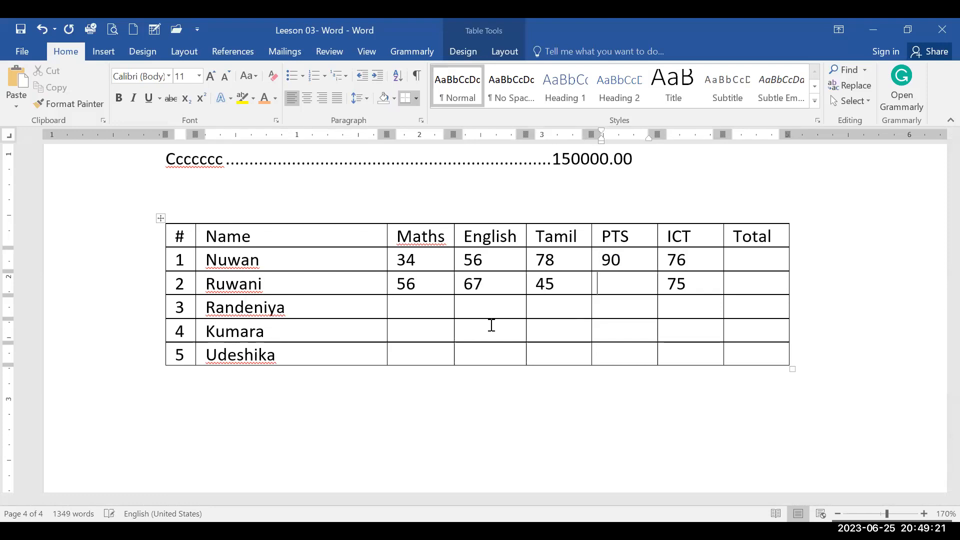
text(78)
Enter the marks 67, 45, 67, 89 and 65 from Maths to ICT in student 3's row.
click(427, 312)
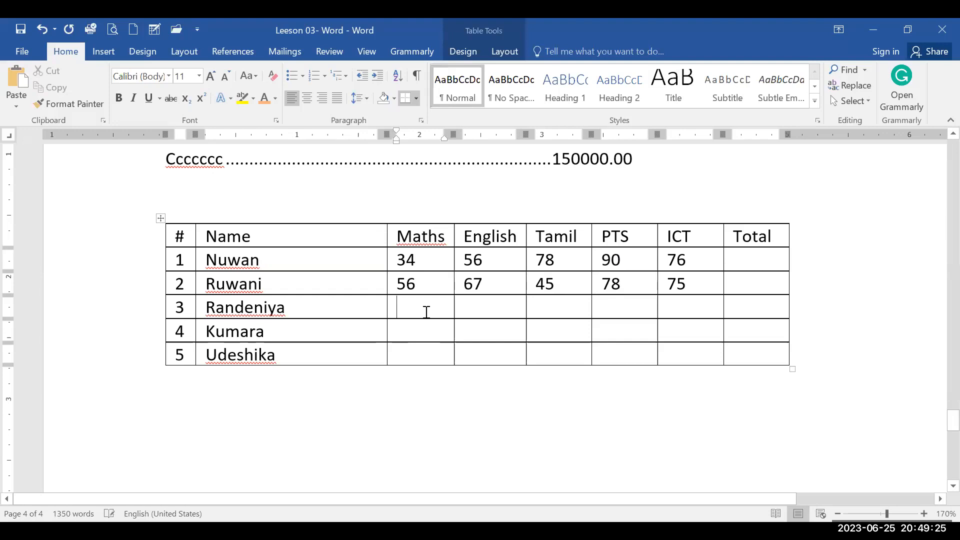
text(67)
key(Tab)
text(45)
key(Tab)
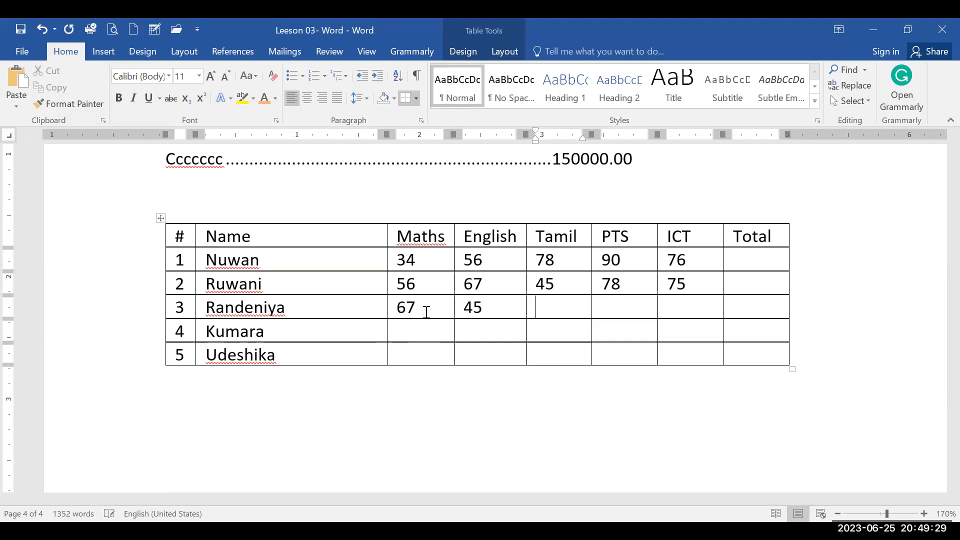
text(67)
key(Tab)
text(89)
key(Tab)
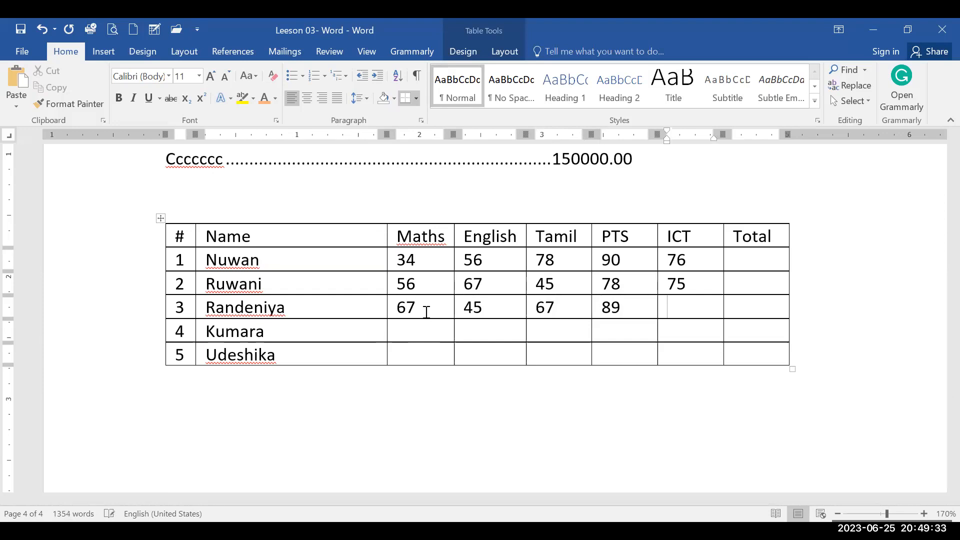
text(65)
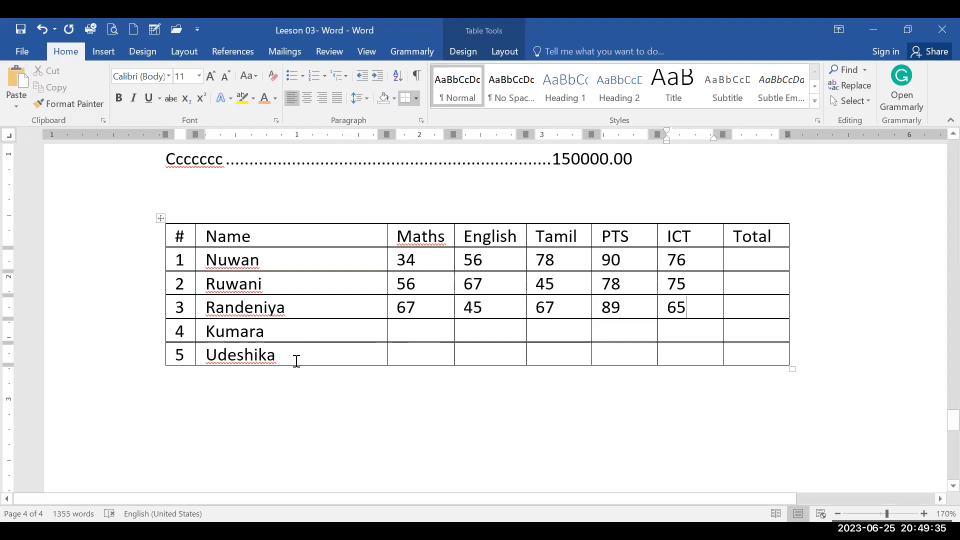
Enter the marks 56, 67, 89, 56 and 98 from Maths to ICT in student 4's row.
click(429, 334)
text(56)
key(Tab)
text(67)
key(Tab)
text(89)
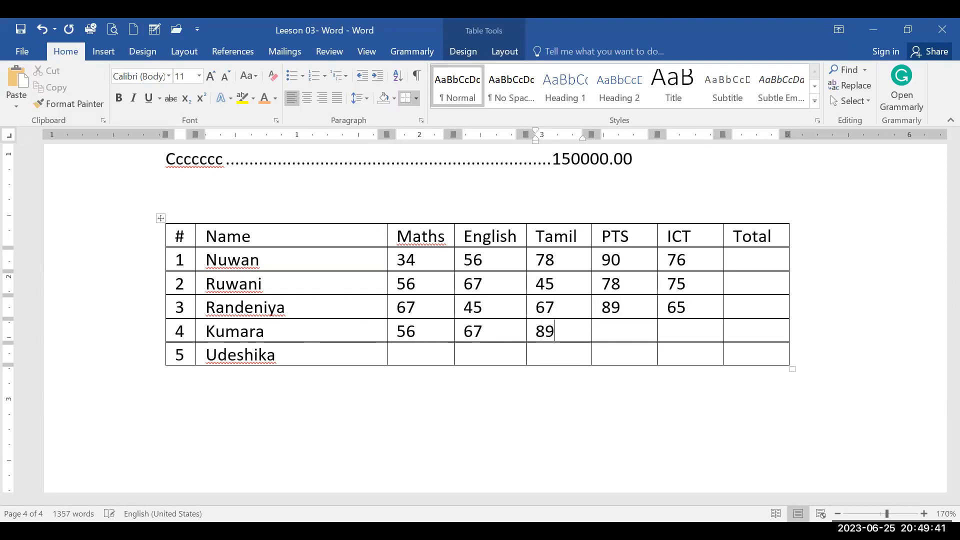
key(Tab)
text(56)
key(Tab)
text(98)
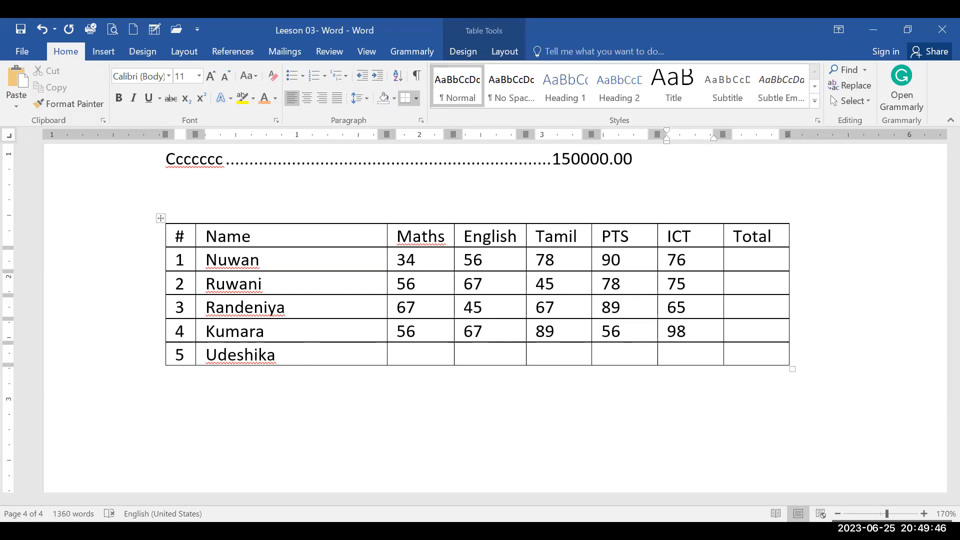
Enter the marks 56, 78, 90, 56 and 78 from Maths to ICT in student 5's row.
click(427, 355)
text(56)
key(Tab)
text(78)
key(Tab)
text(90)
key(Tab)
text(56)
key(Tab)
text(78)
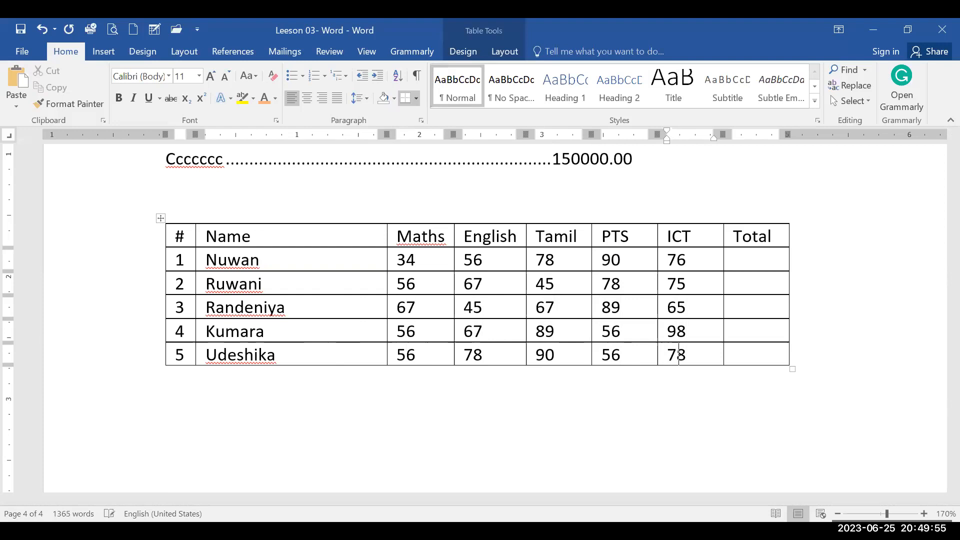
click(479, 436)
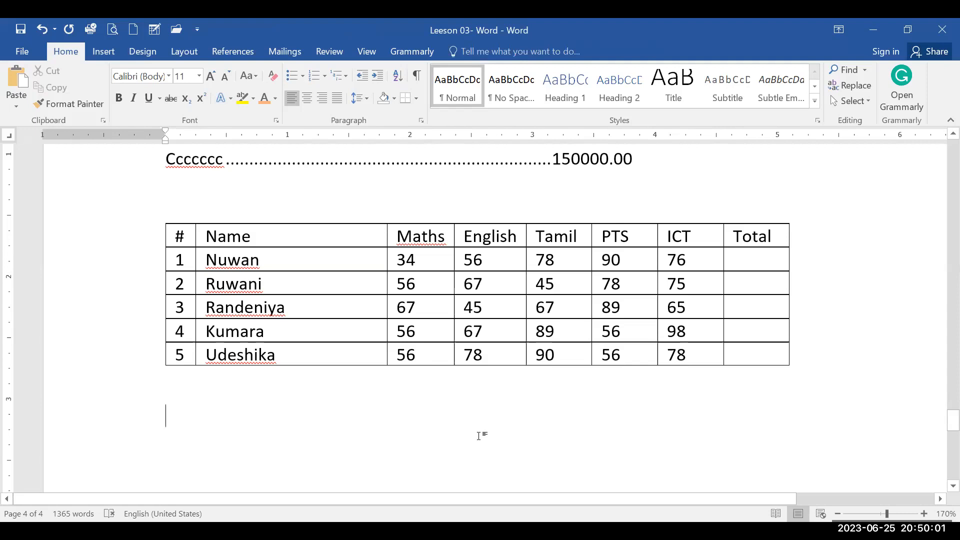
Try fitting the marks table's columns to their contents with AutoFit Contents, and undo the change.
click(331, 260)
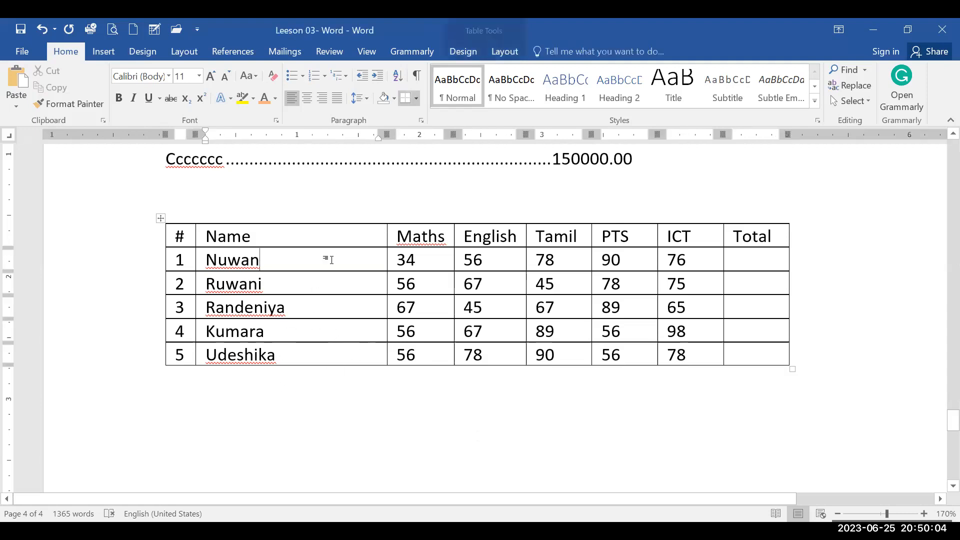
click(502, 51)
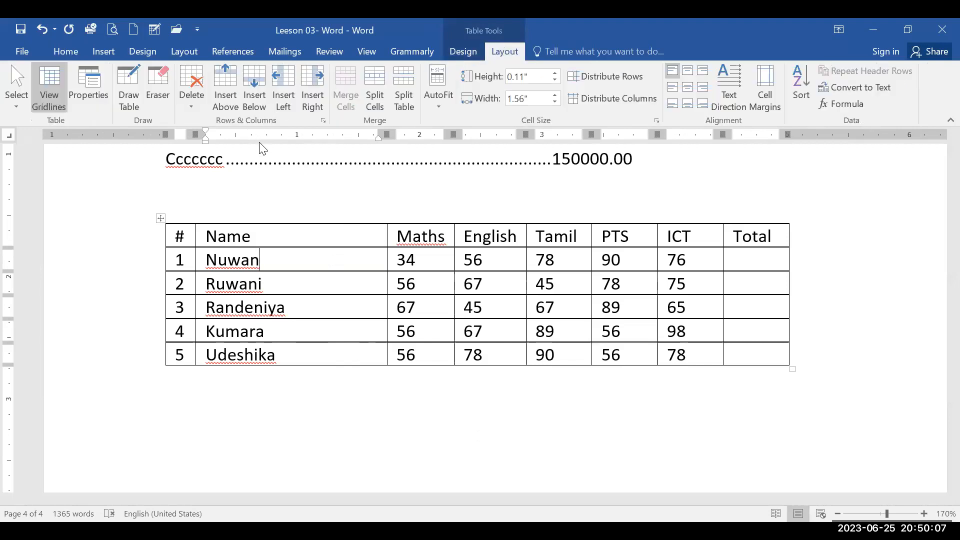
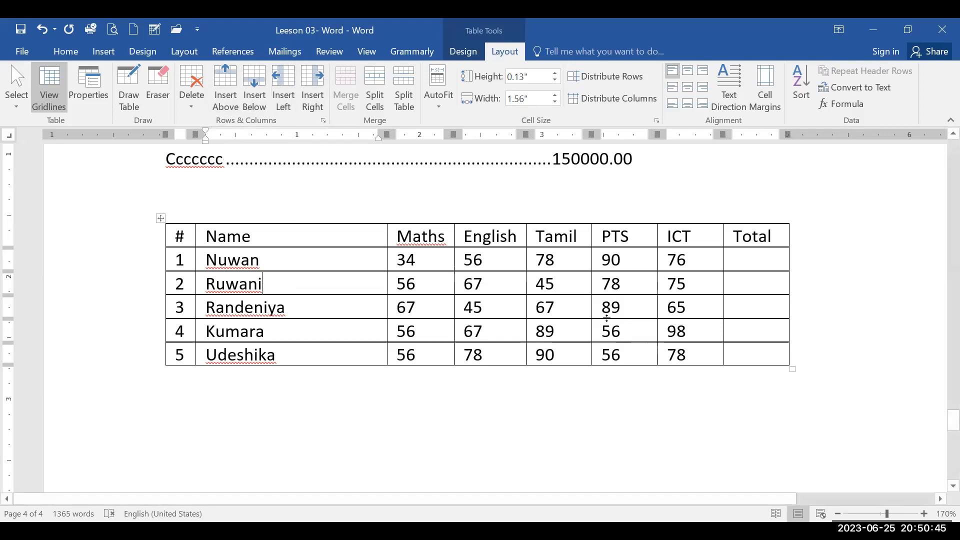
click(578, 265)
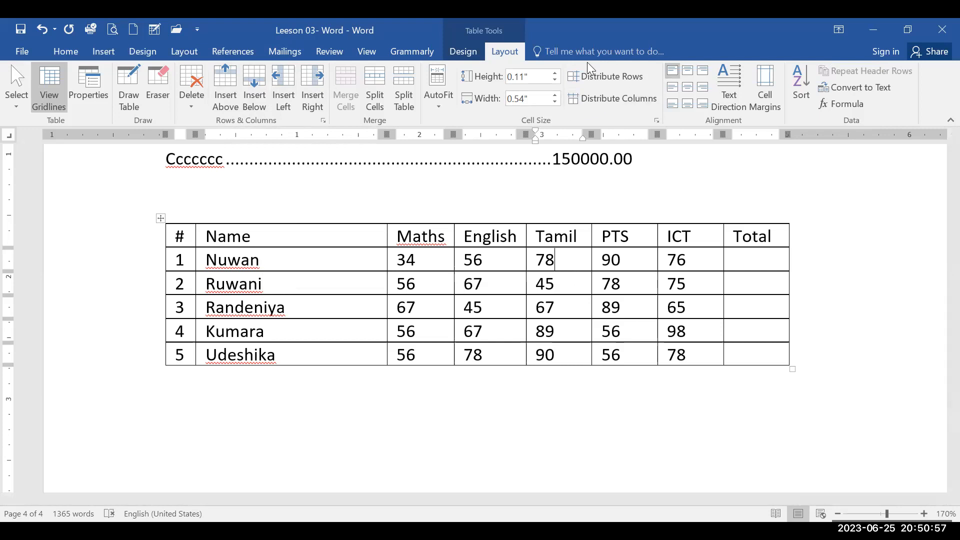
click(442, 106)
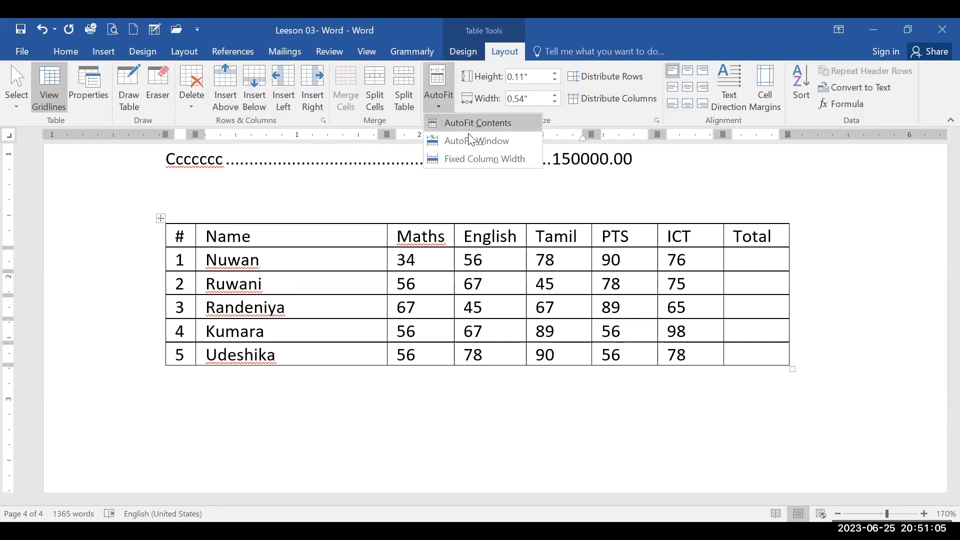
click(509, 124)
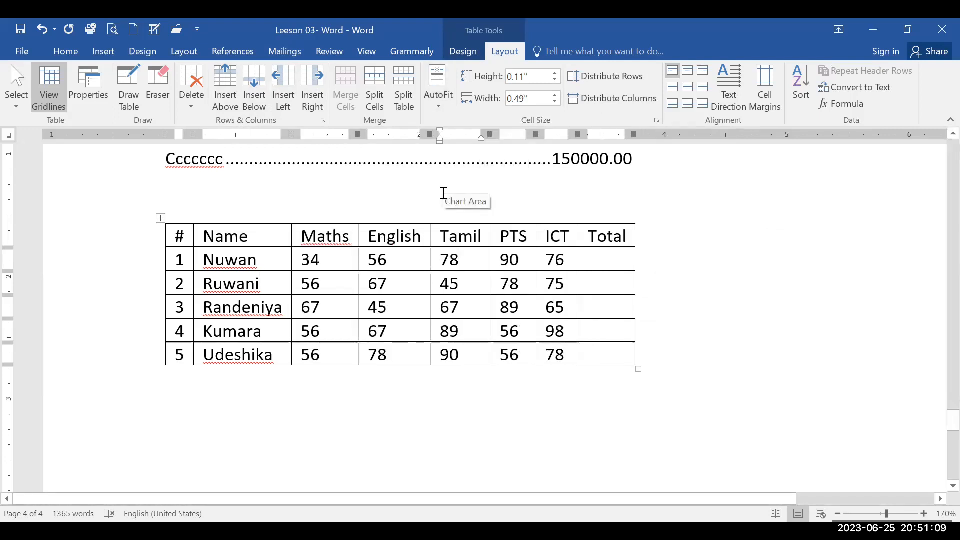
key(ctrl+z)
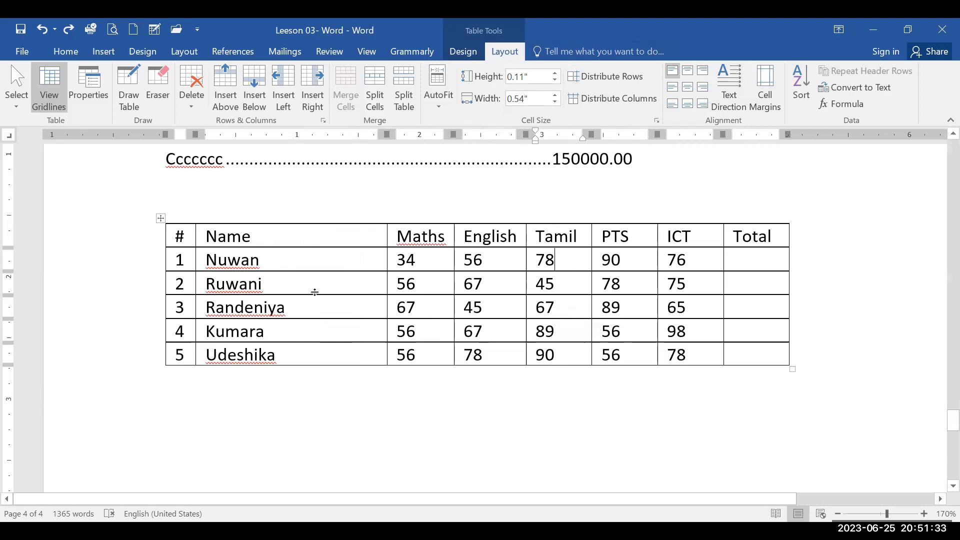
Increase the header row's height to about 0.56" and try different top, middle and bottom cell alignments on the Name heading.
drag(315, 247, 314, 292)
click(253, 246)
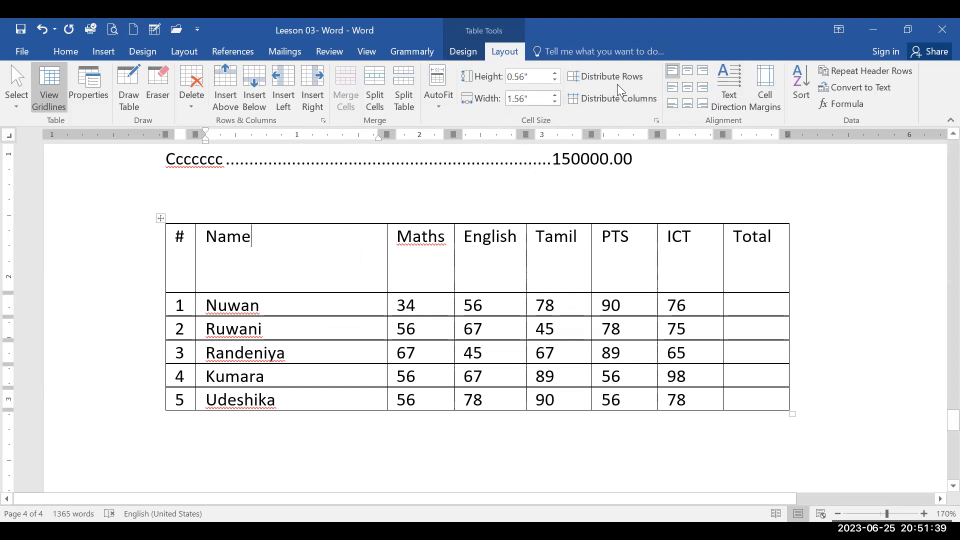
click(692, 70)
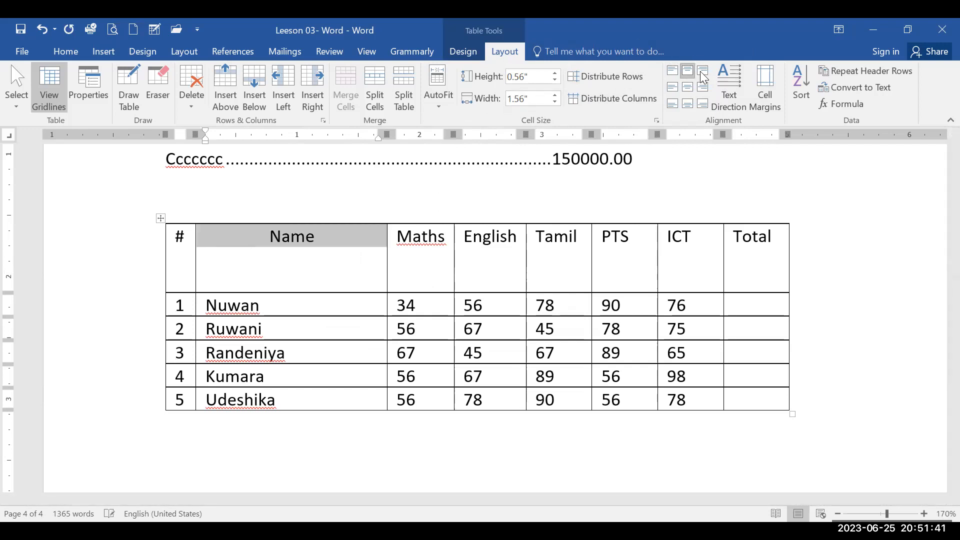
click(704, 73)
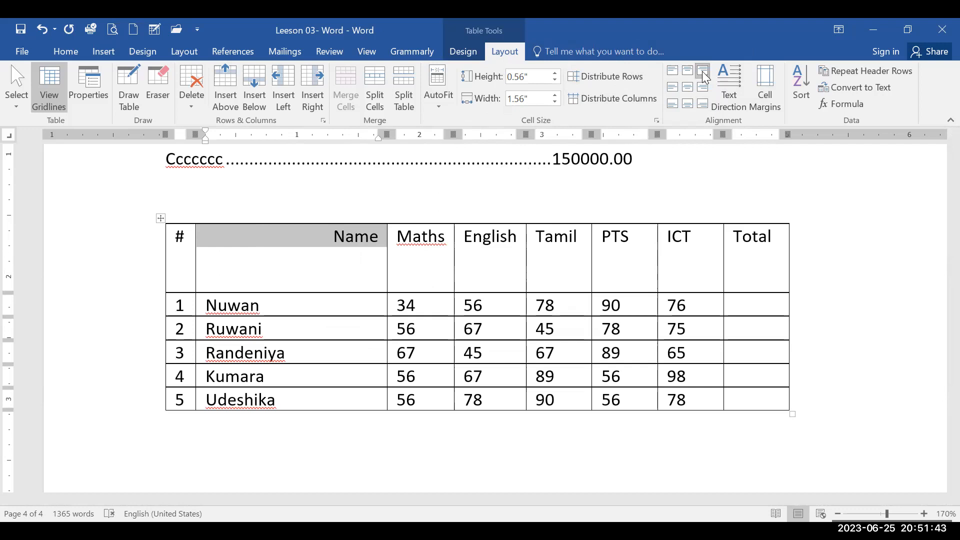
click(703, 88)
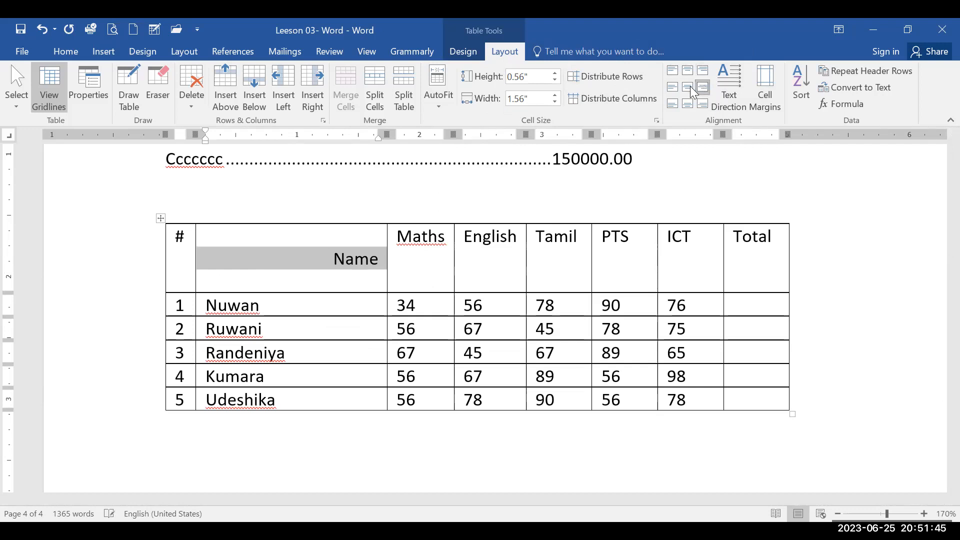
click(689, 90)
click(673, 90)
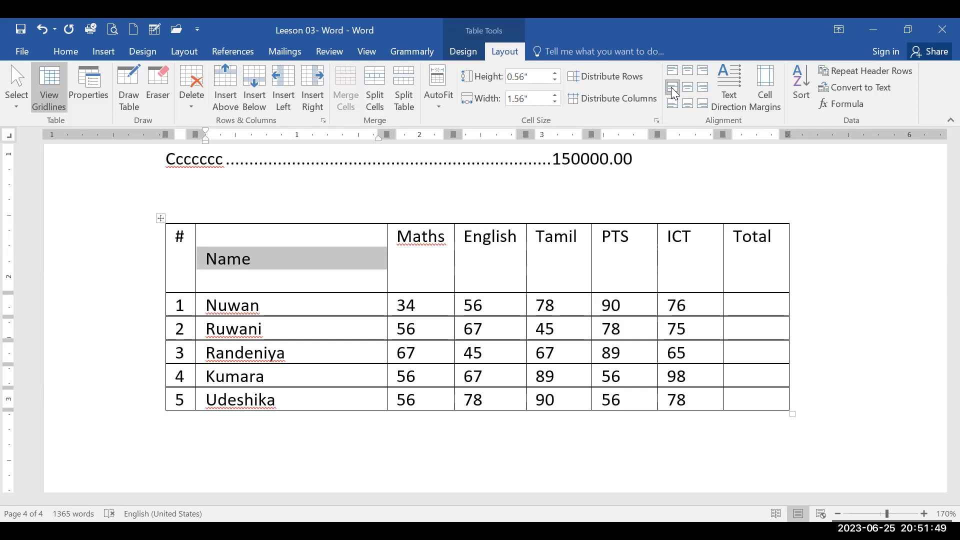
click(673, 104)
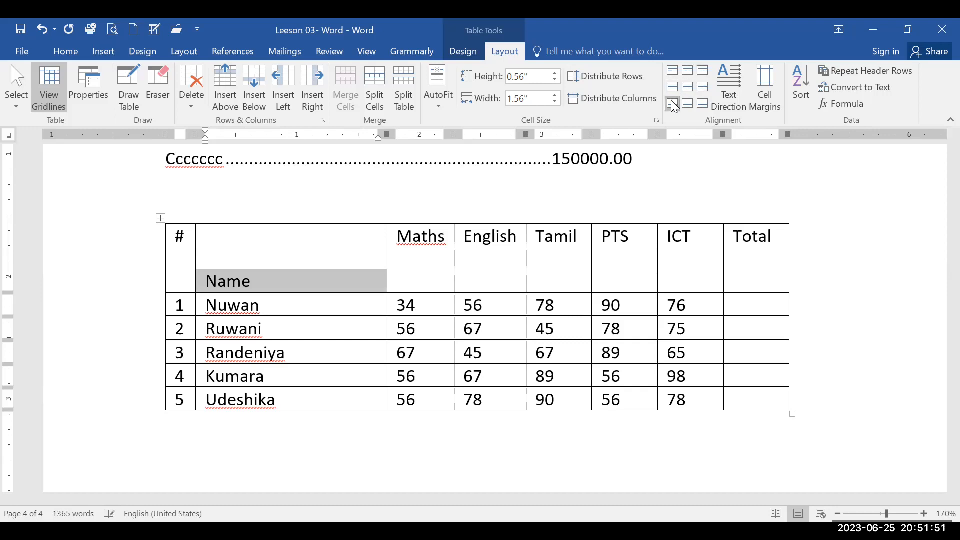
click(688, 104)
click(703, 105)
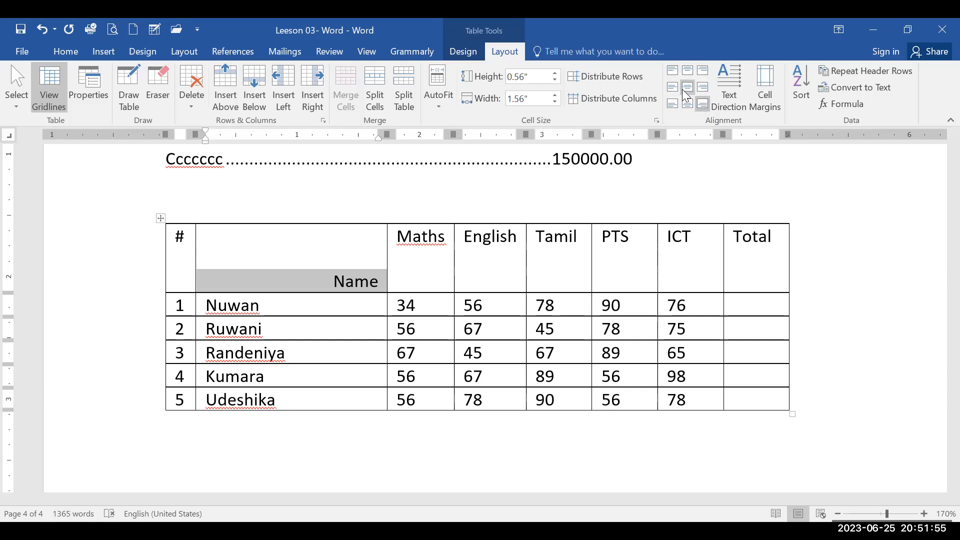
Centre the Name heading horizontally and vertically in its cell, and reduce the header row's height to about 0.24".
click(683, 90)
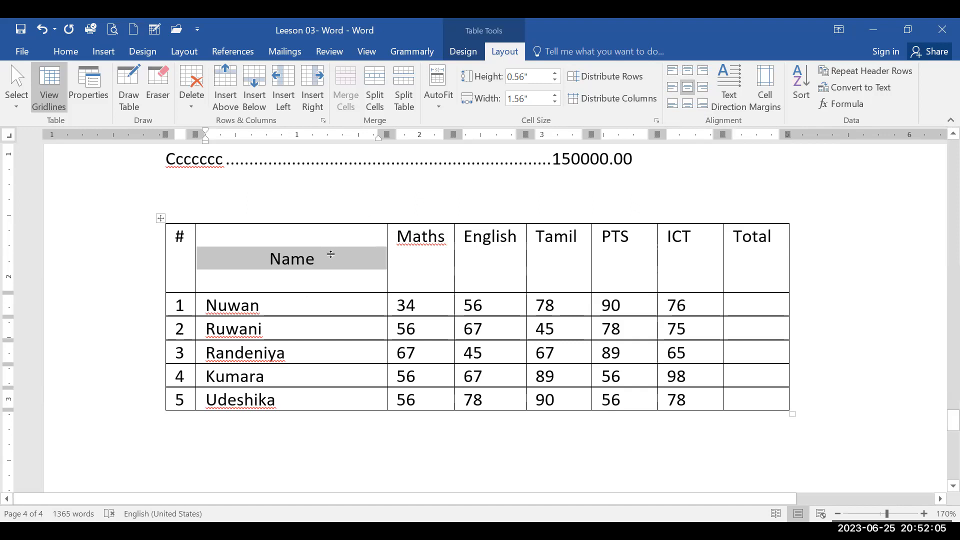
drag(330, 292, 330, 255)
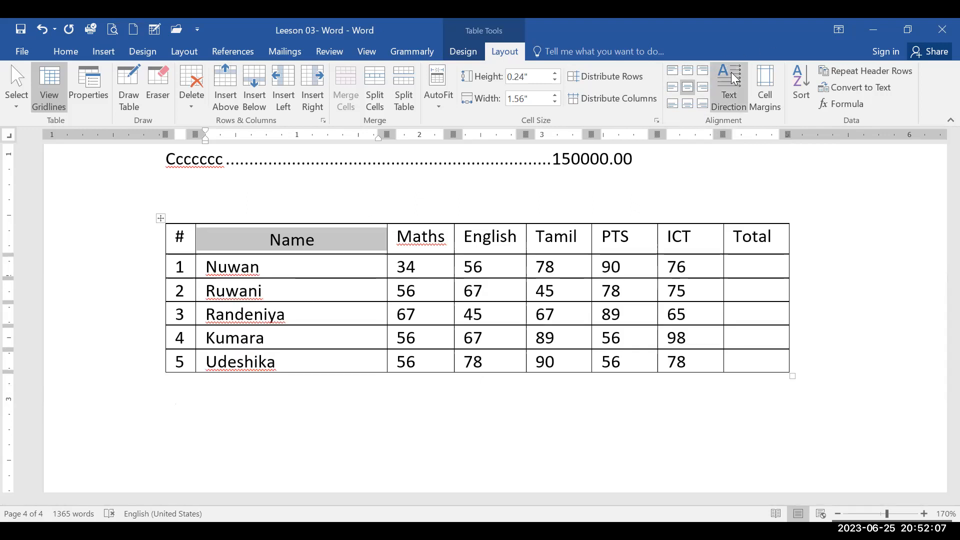
Try rotating the headings from Maths to ICT to both vertical text directions, and undo the rotations.
click(428, 237)
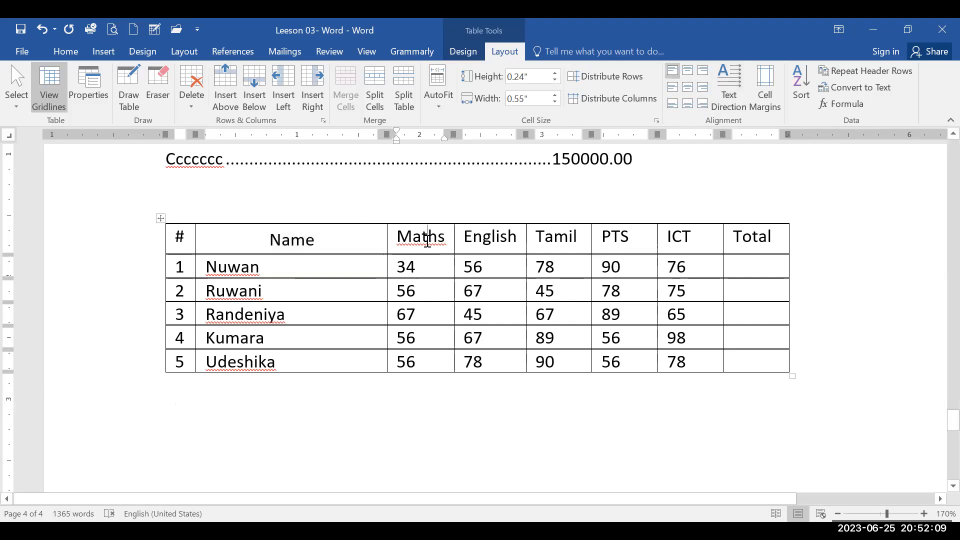
drag(460, 250, 670, 250)
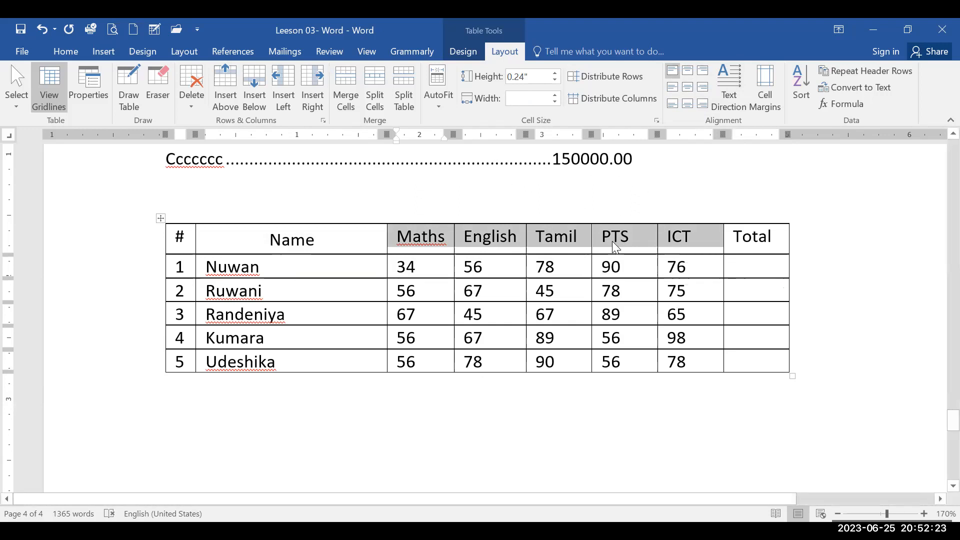
click(729, 95)
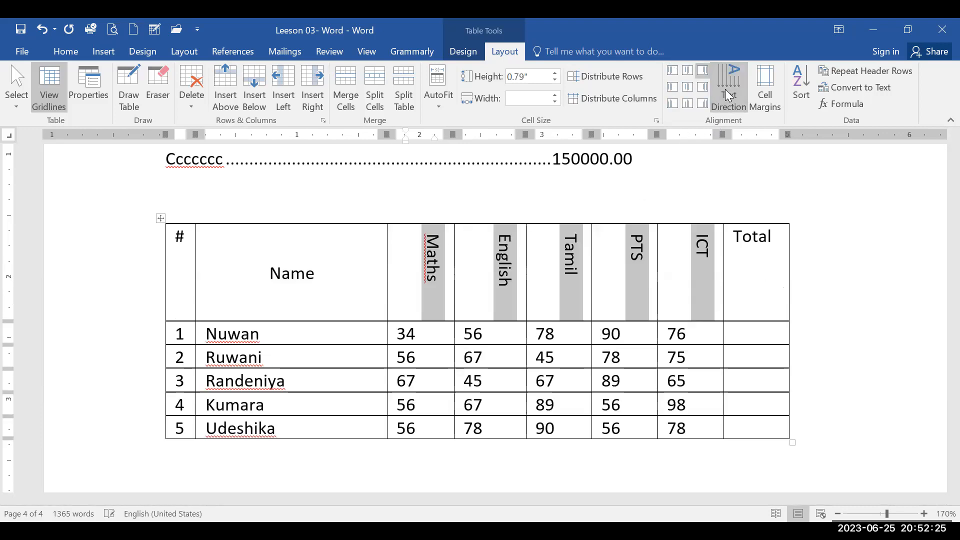
click(729, 95)
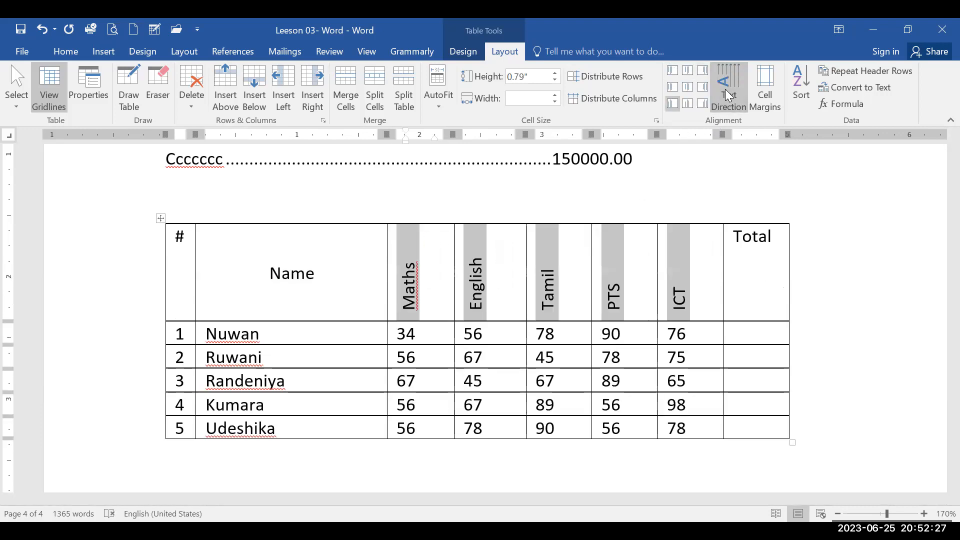
click(683, 296)
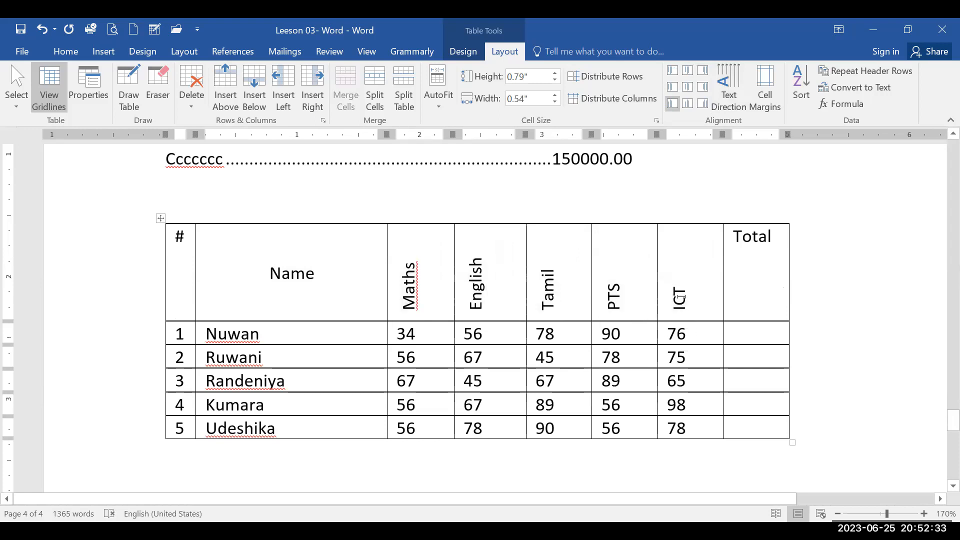
key(ctrl+z)
key(ctrl+z)
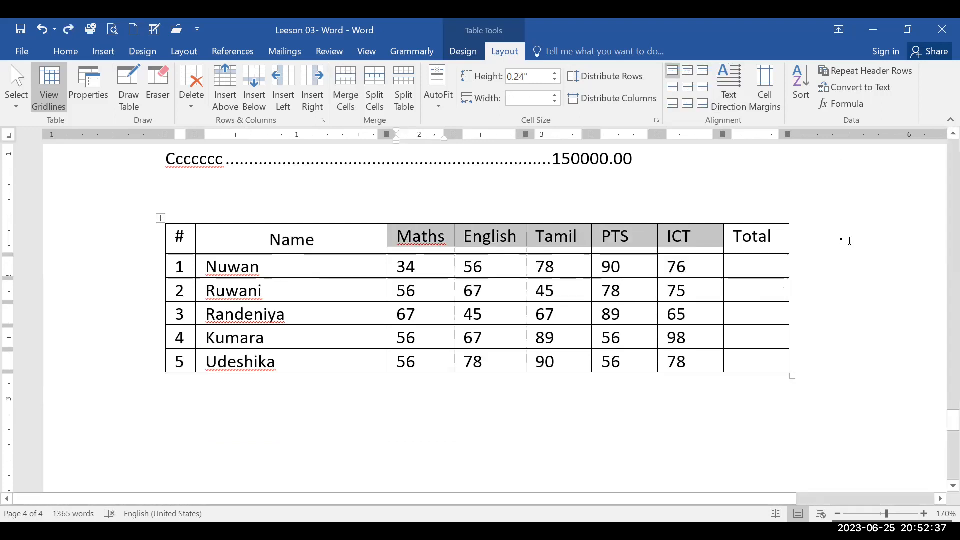
click(844, 240)
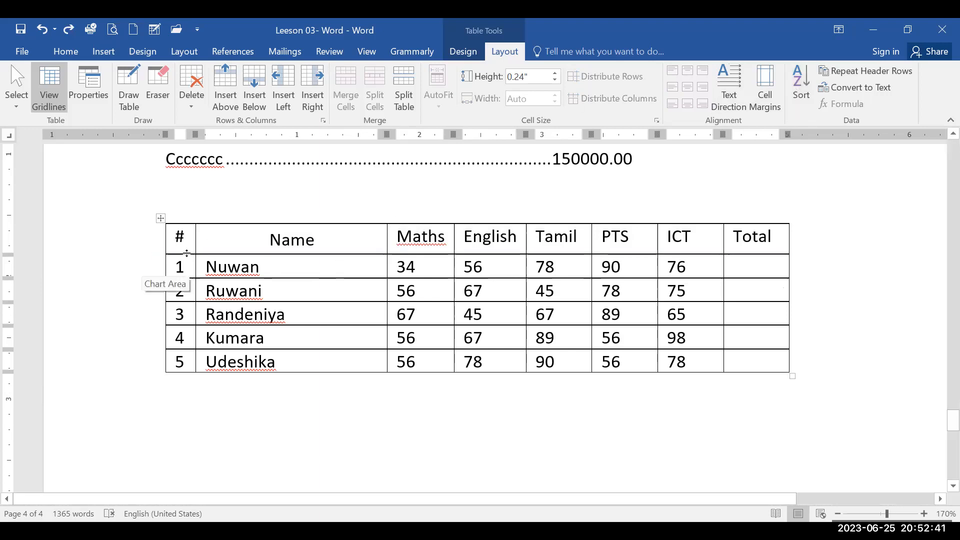
Sort the marks table by Name as text in ascending order, treating the first row as a header row.
drag(184, 240, 569, 352)
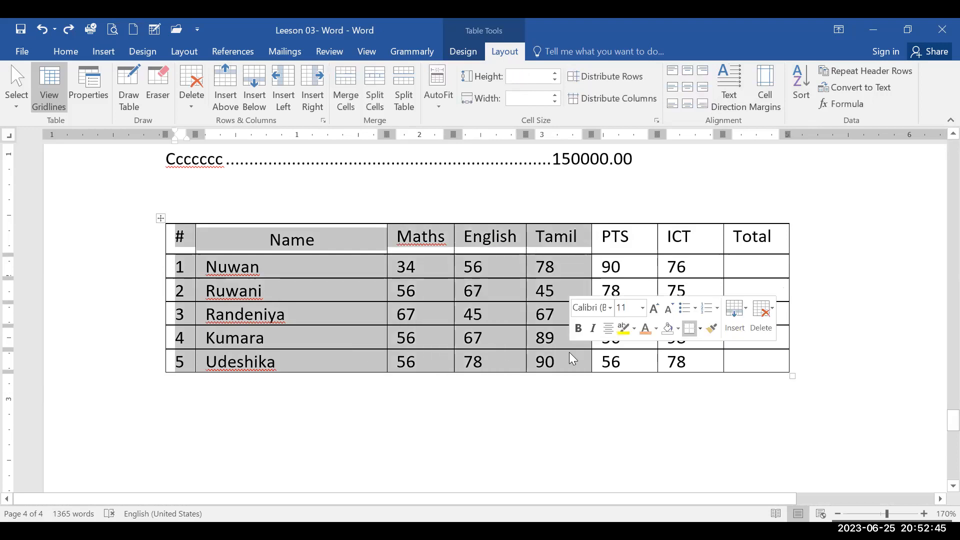
click(206, 244)
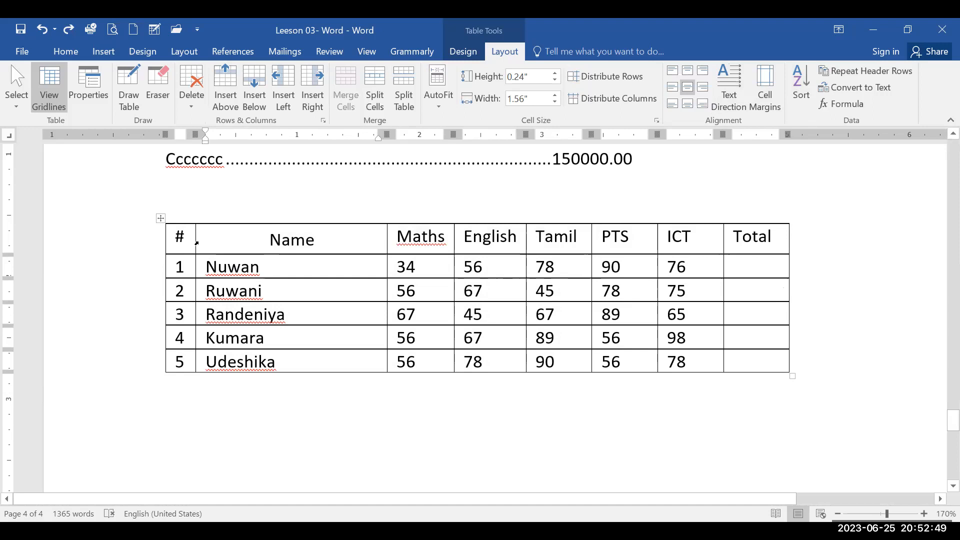
drag(225, 243, 682, 370)
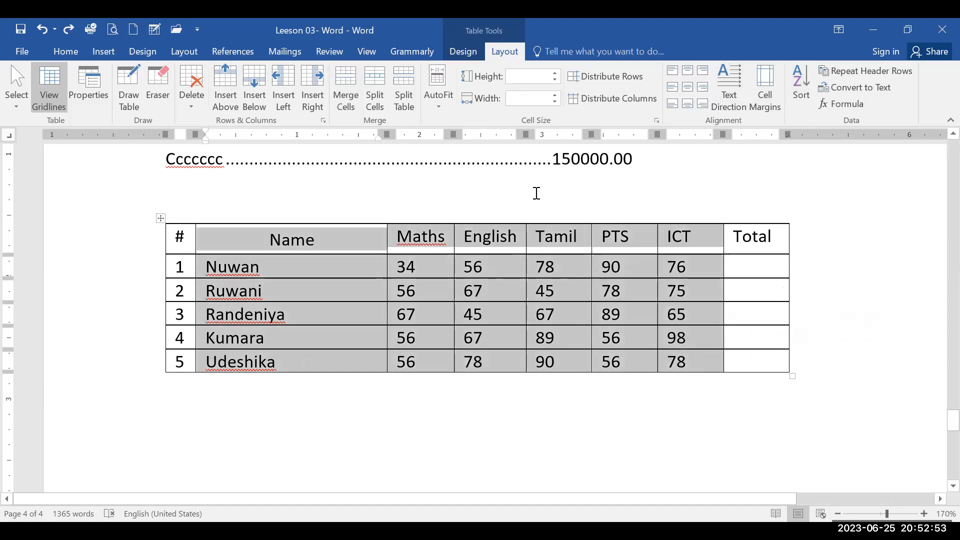
click(801, 87)
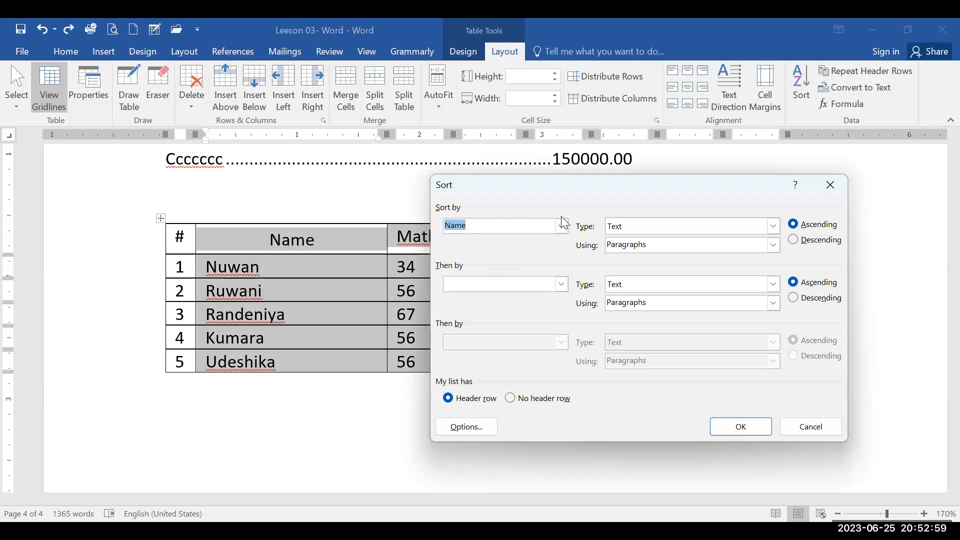
click(563, 226)
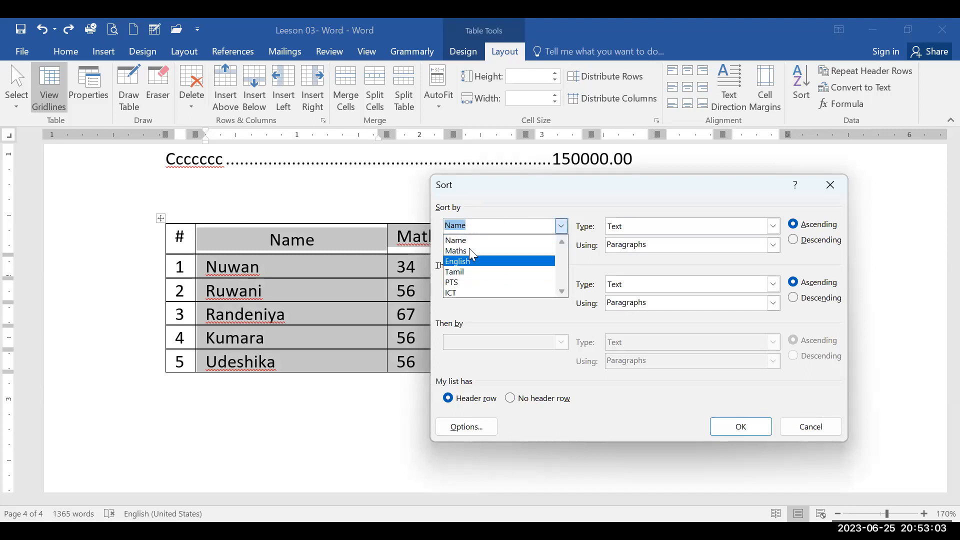
click(469, 241)
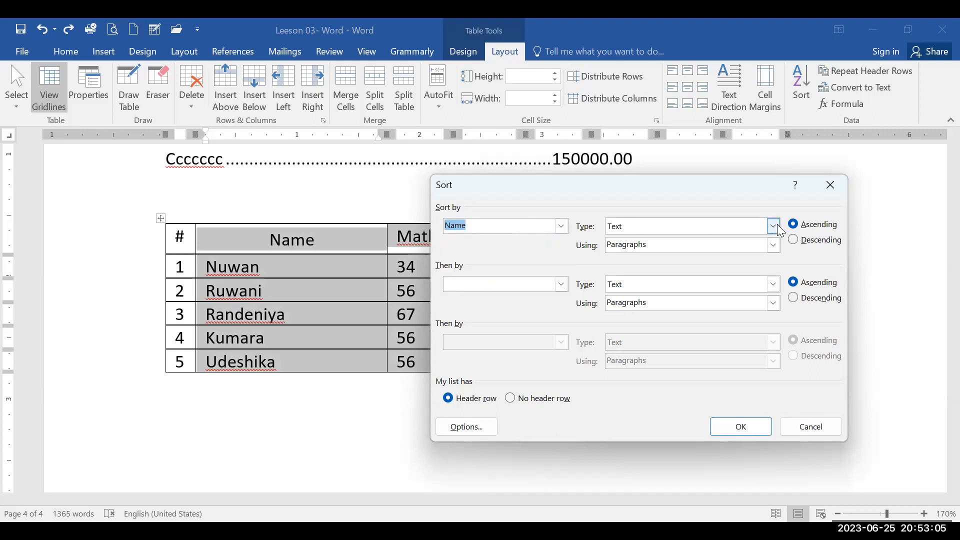
click(739, 429)
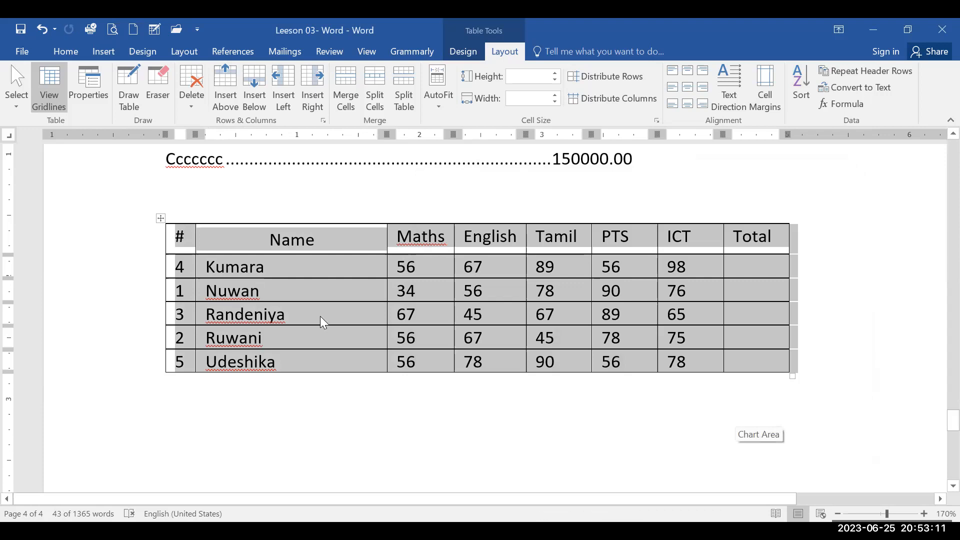
click(176, 276)
click(185, 322)
click(184, 272)
drag(185, 315, 193, 364)
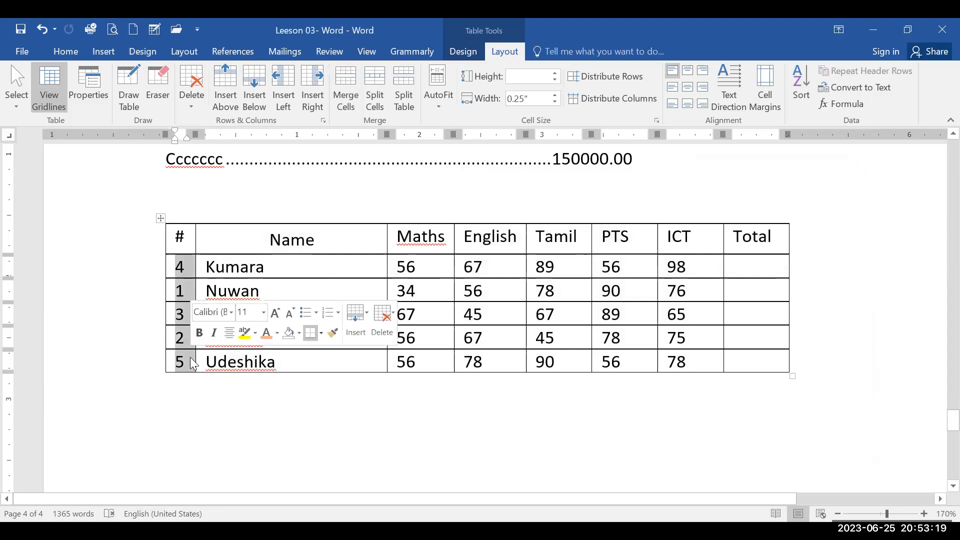
key(BackSpace)
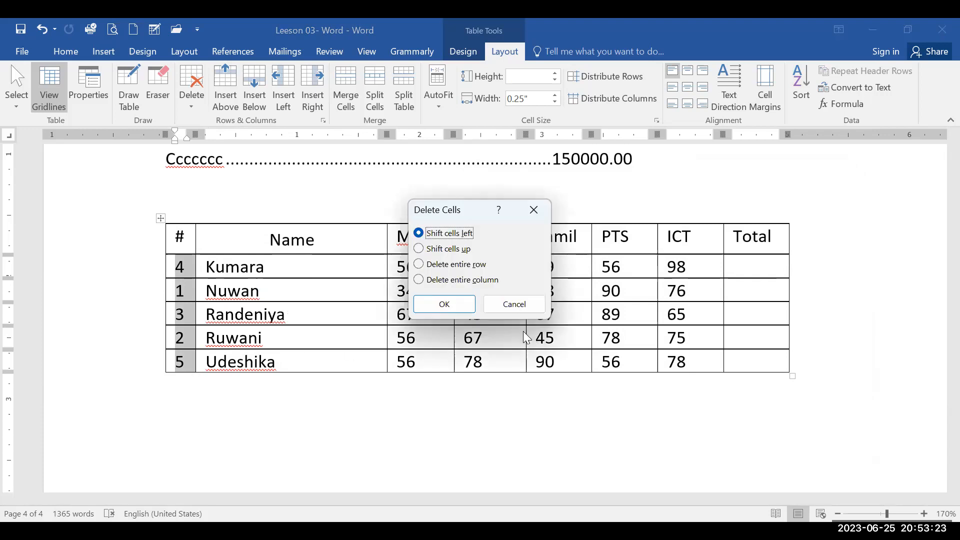
click(512, 310)
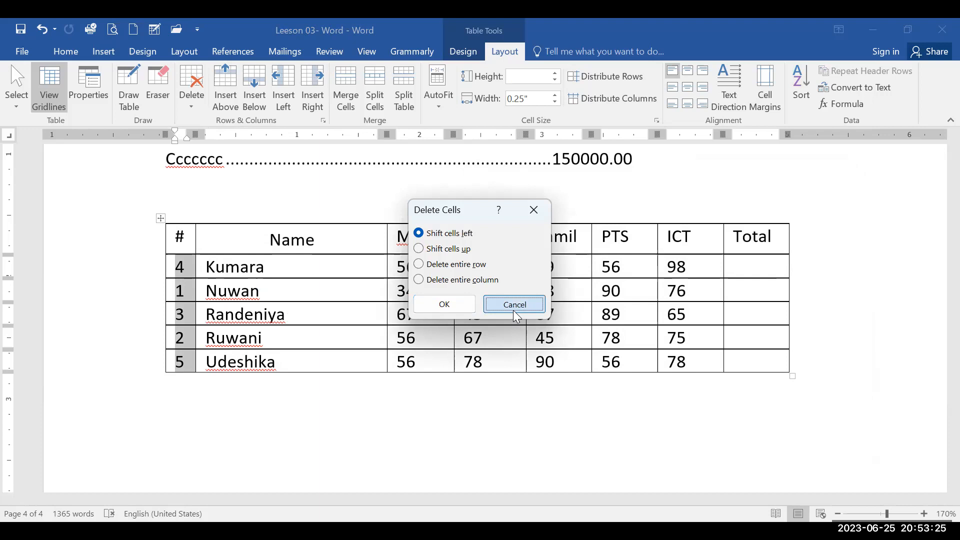
Try clearing the first four row numbers in the # column, and undo the deletion.
click(176, 269)
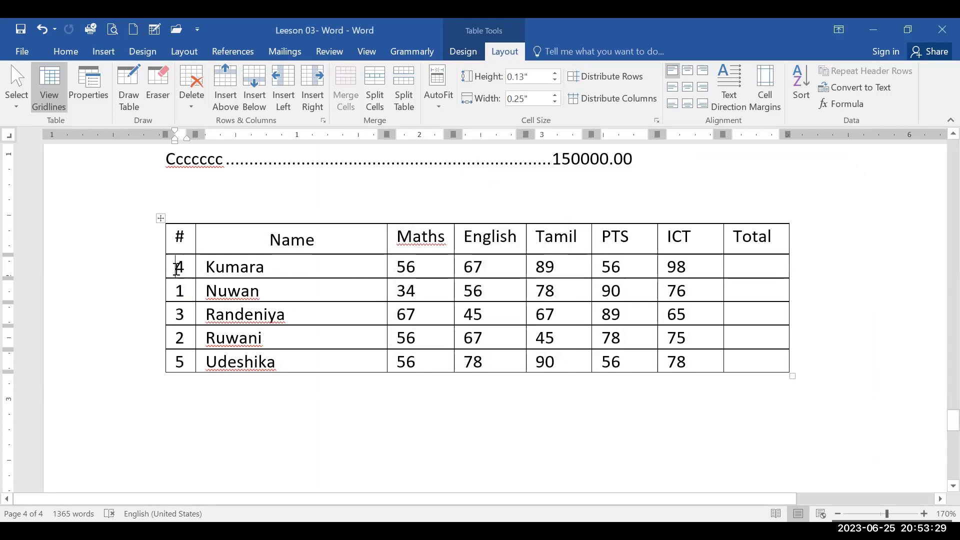
drag(176, 268, 181, 306)
drag(180, 330, 180, 334)
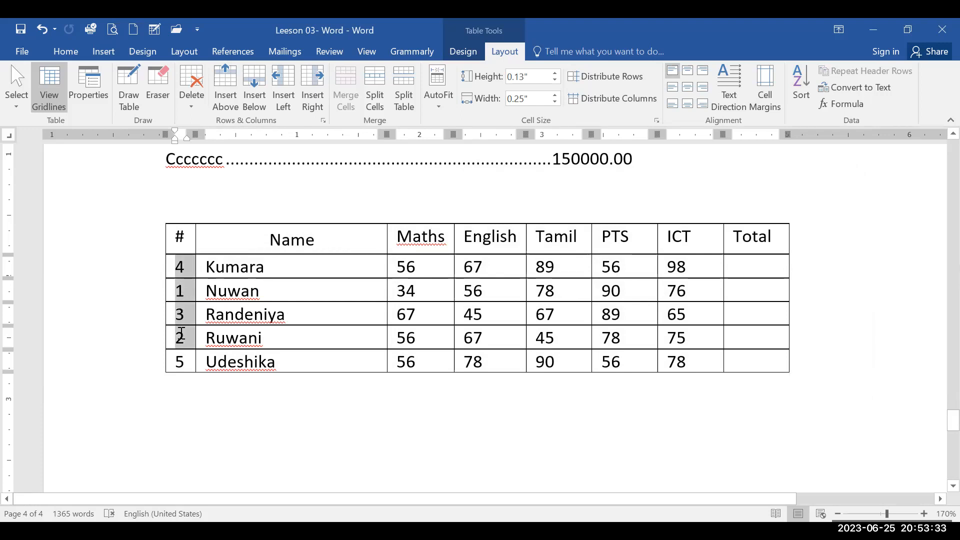
key(Delete)
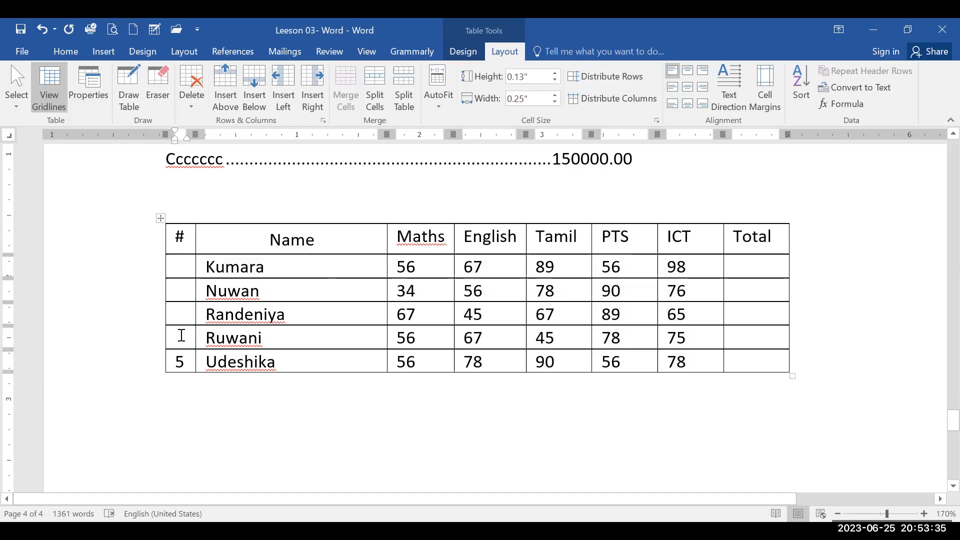
key(ctrl+z)
click(180, 334)
Clear all the row numbers in the # column and renumber the sorted student rows 1 to 5 in order.
drag(176, 266, 183, 350)
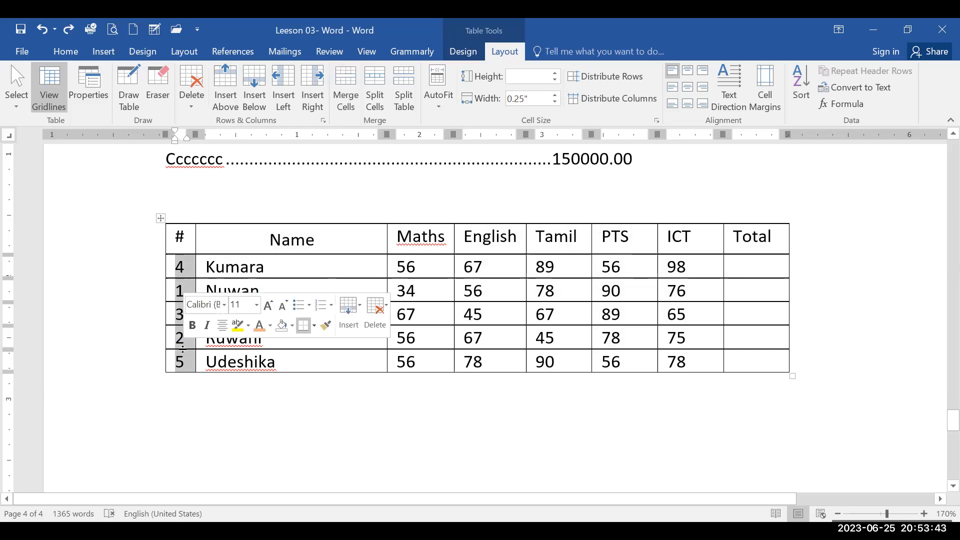
key(Delete)
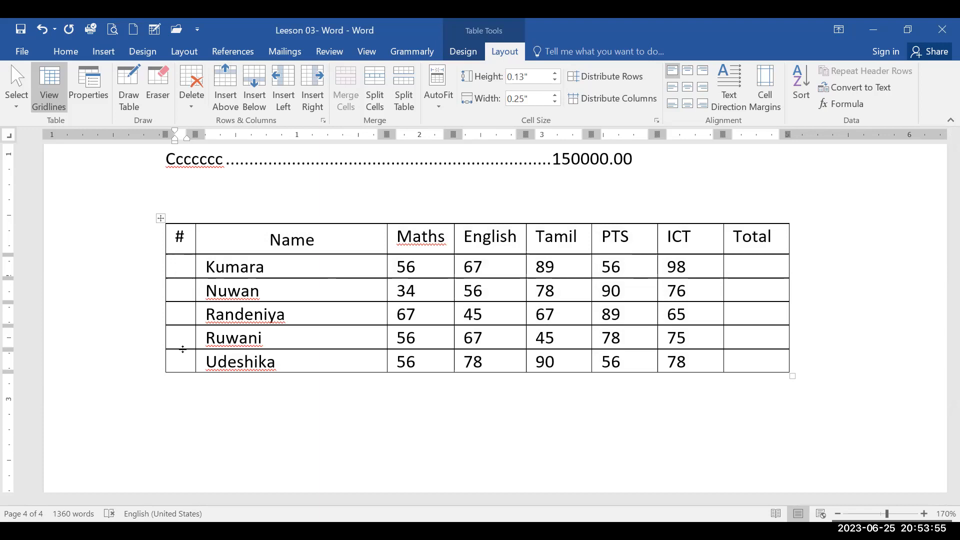
text(1)
key(Down)
text(2)
key(Down)
text(34)
key(Down)
text(5)
key(BackSpace)
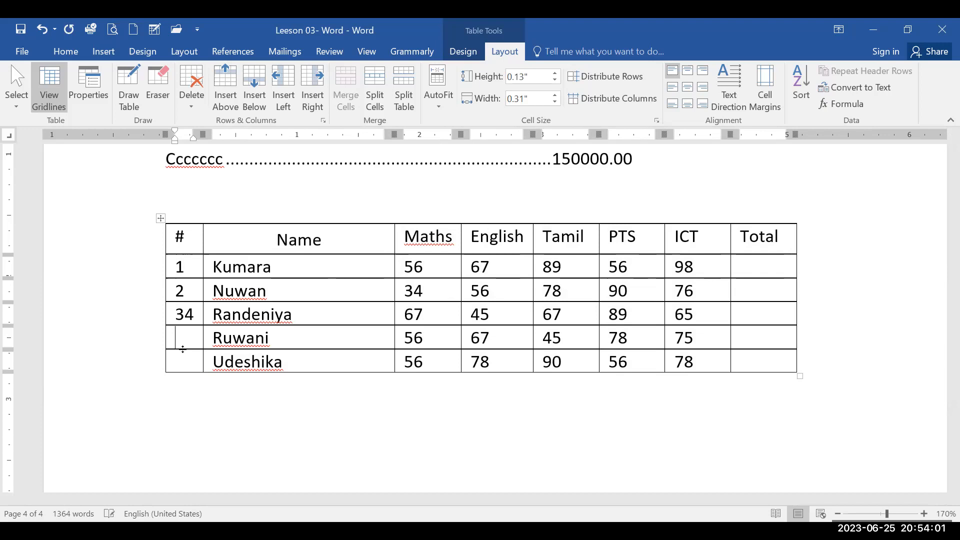
click(192, 314)
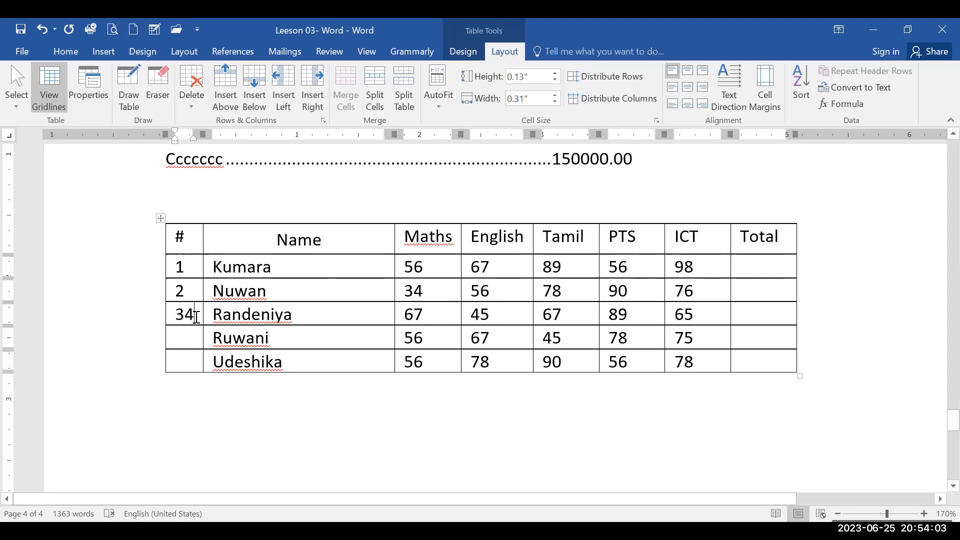
key(BackSpace)
key(Down)
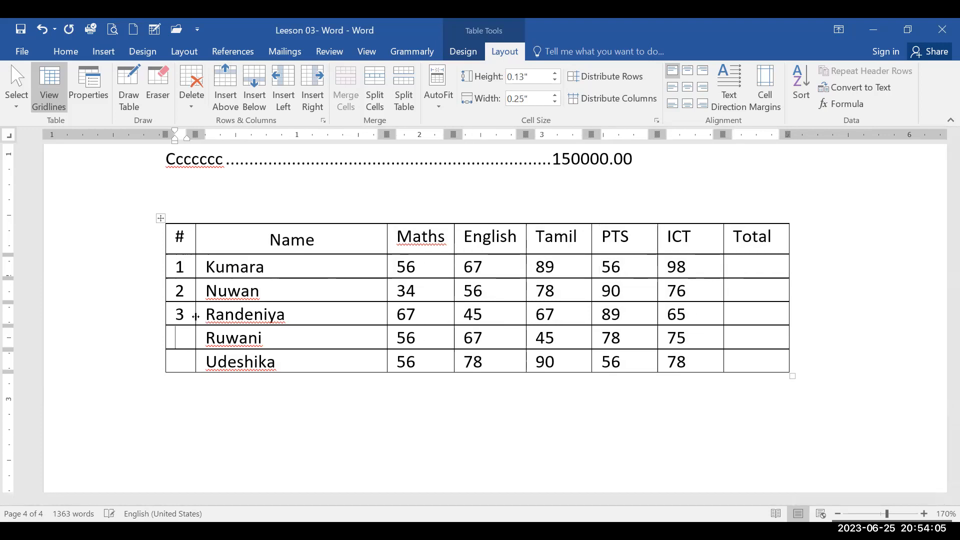
text(4)
key(Down)
text(5)
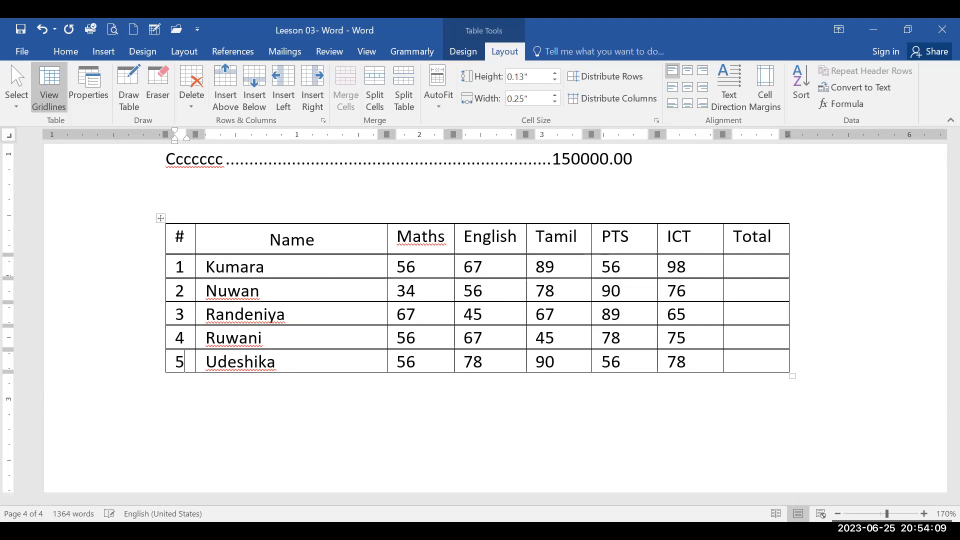
Try drawing a vertical line through the Name column to split it in two, and undo the drawn line.
click(324, 380)
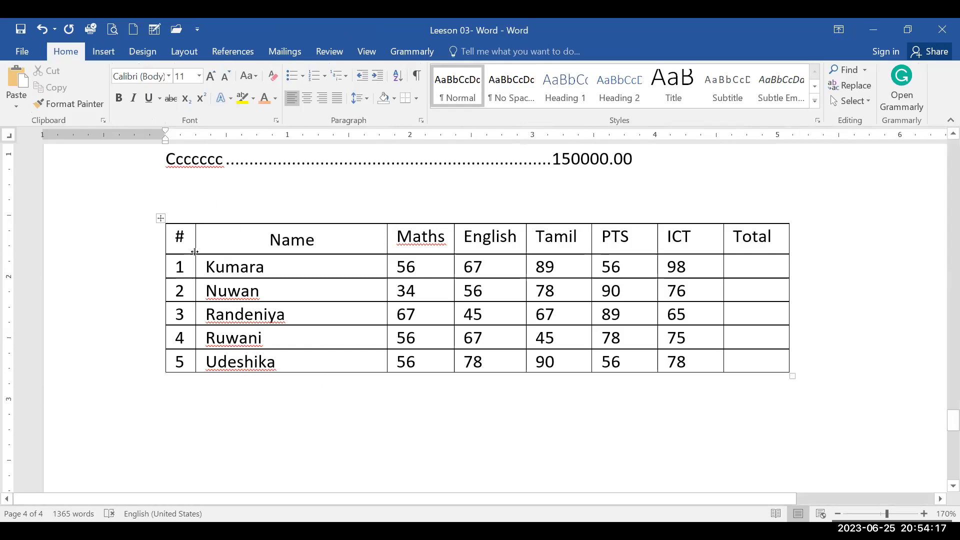
click(269, 263)
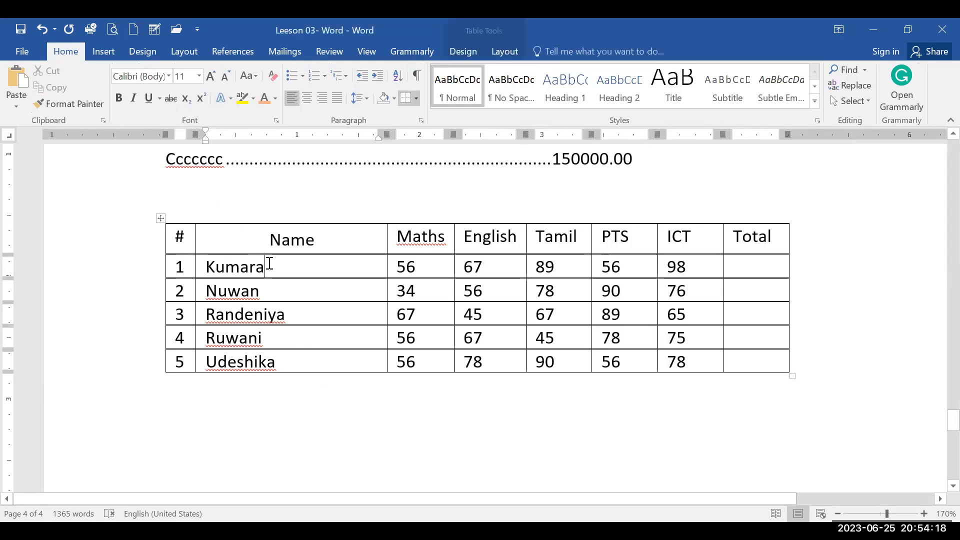
click(489, 53)
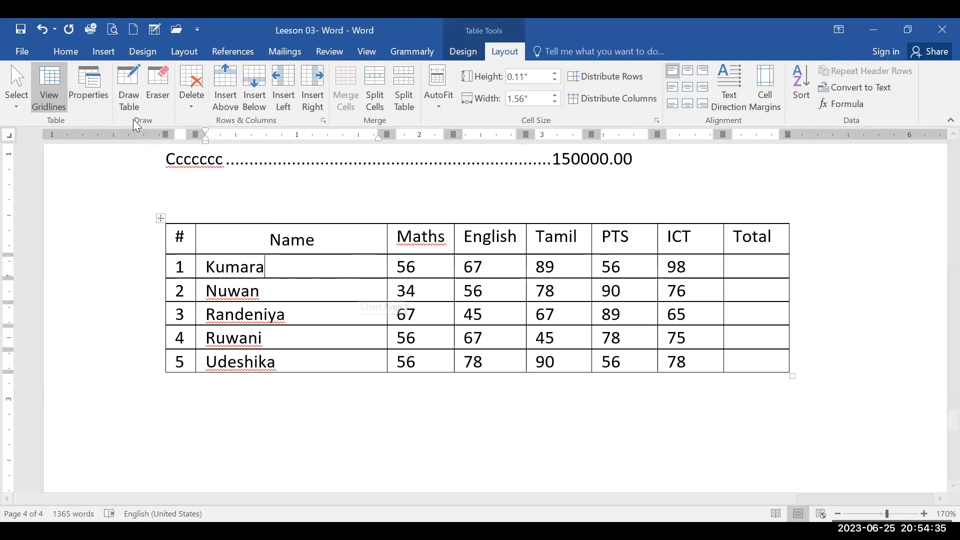
click(127, 94)
mouse_move(335, 224)
mouse_down()
mouse_move(353, 365)
mouse_move(337, 368)
mouse_up()
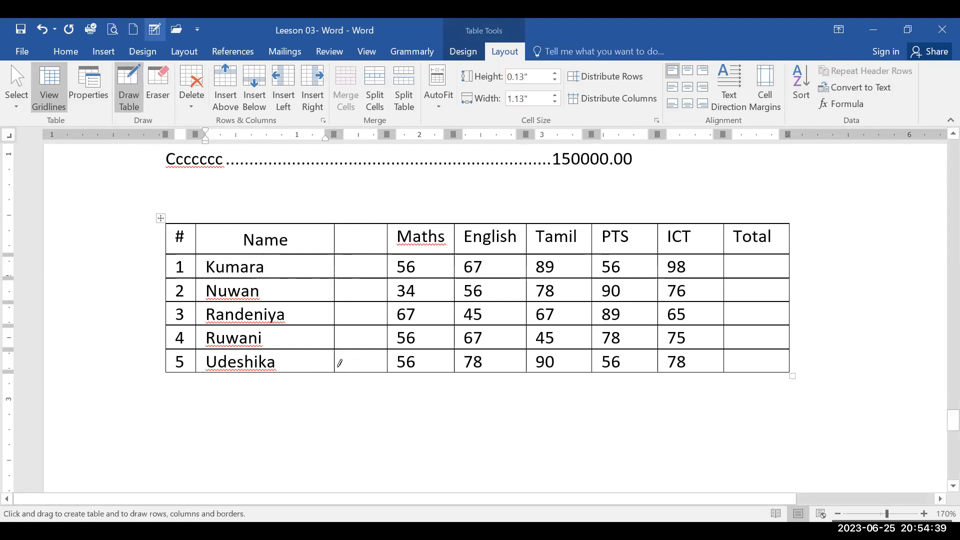
key(ctrl+z)
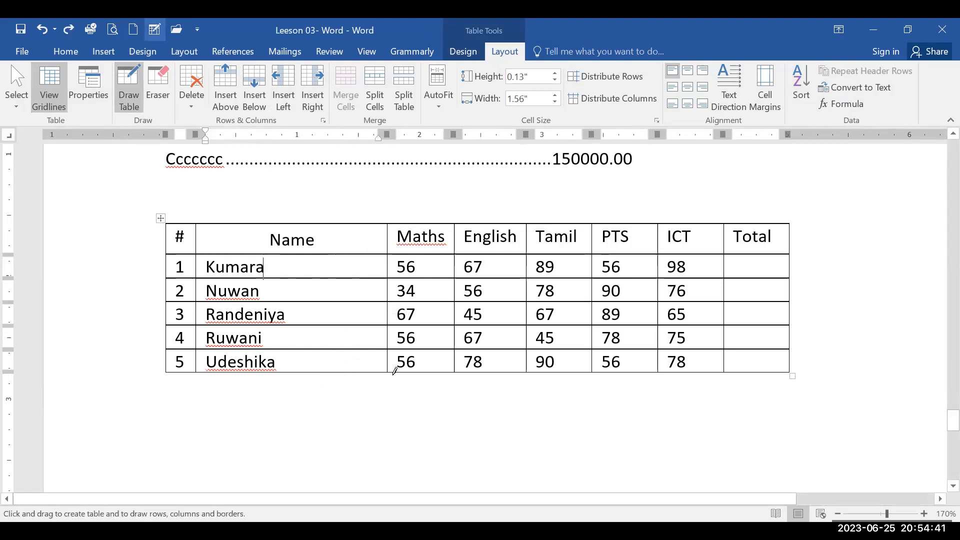
click(129, 85)
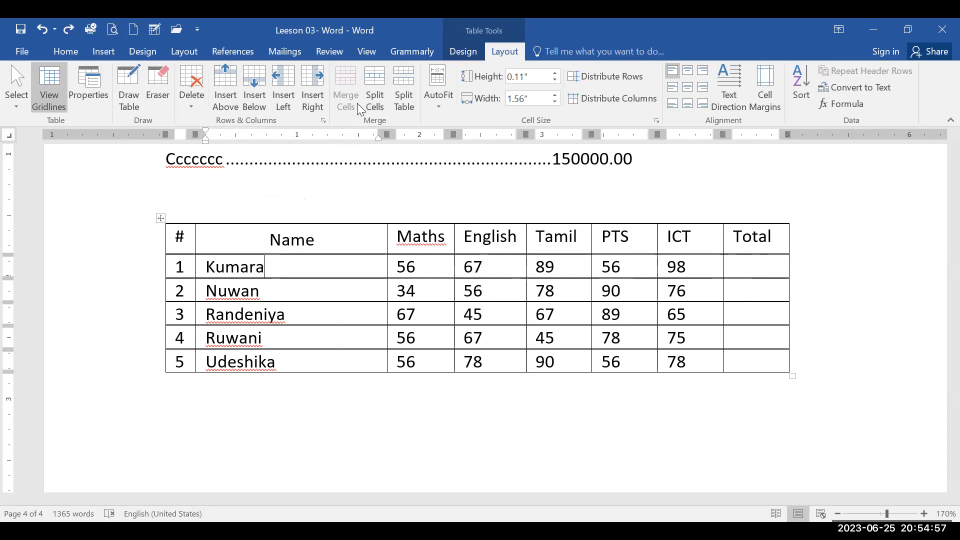
Draw a horizontal line across the heading cells from Maths to ICT, splitting them into upper and lower cells.
drag(426, 239, 669, 248)
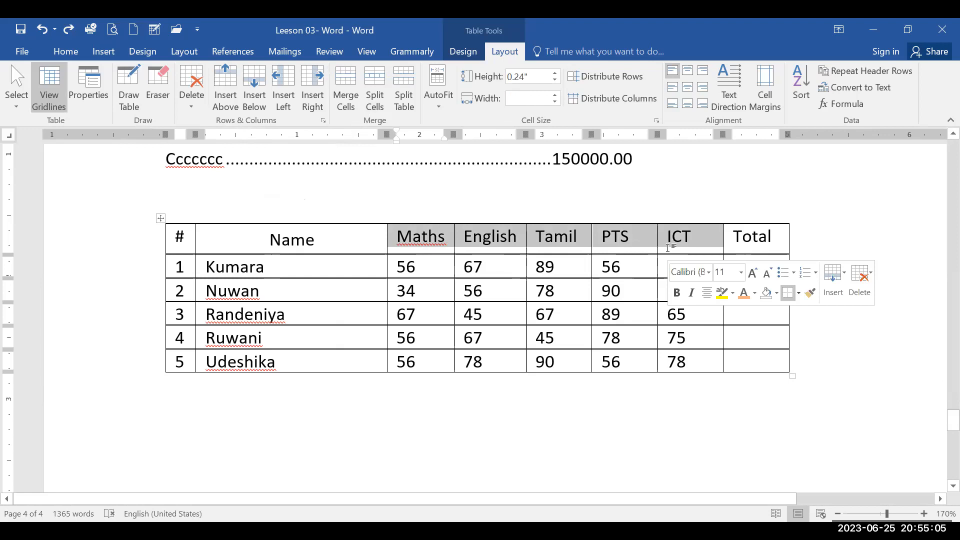
click(669, 248)
click(448, 234)
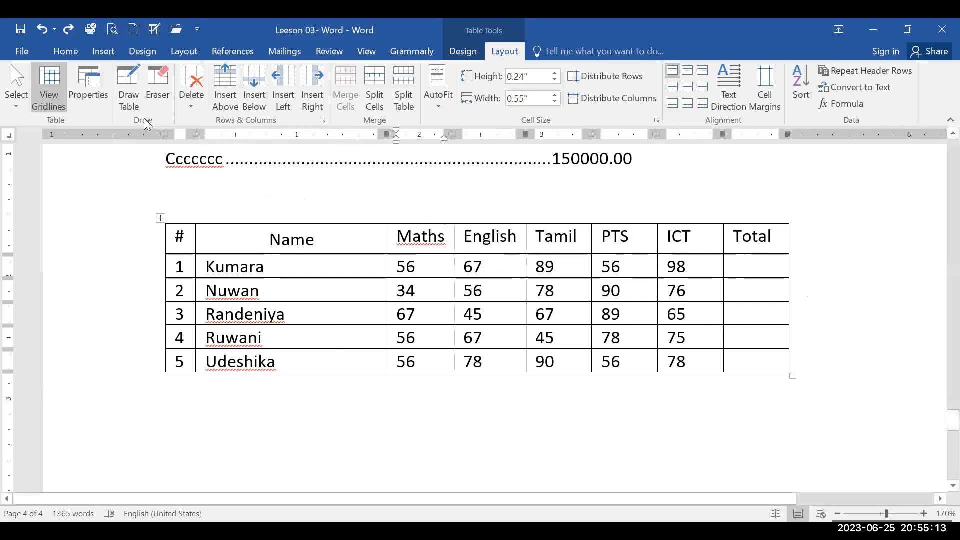
click(140, 90)
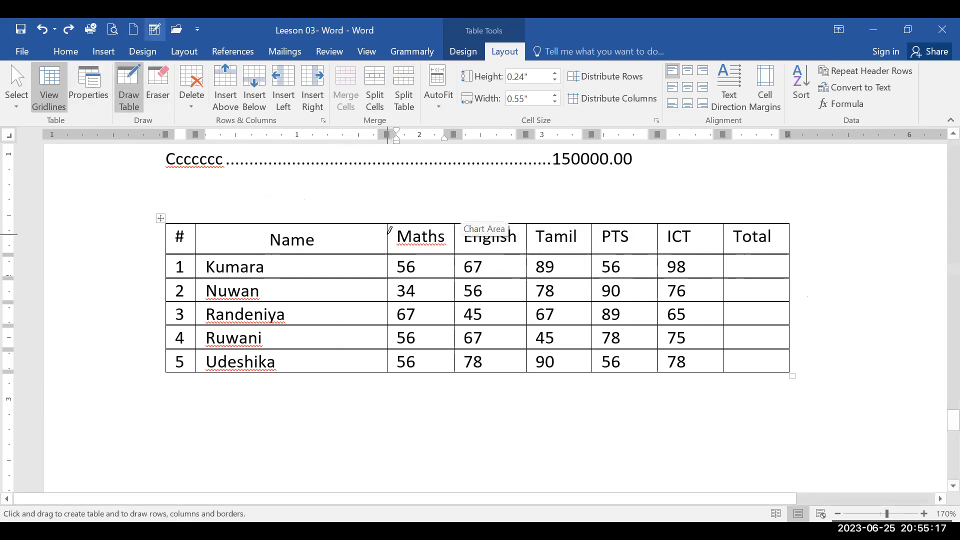
mouse_move(389, 230)
mouse_down()
mouse_move(647, 203)
mouse_move(670, 226)
mouse_move(702, 231)
mouse_up()
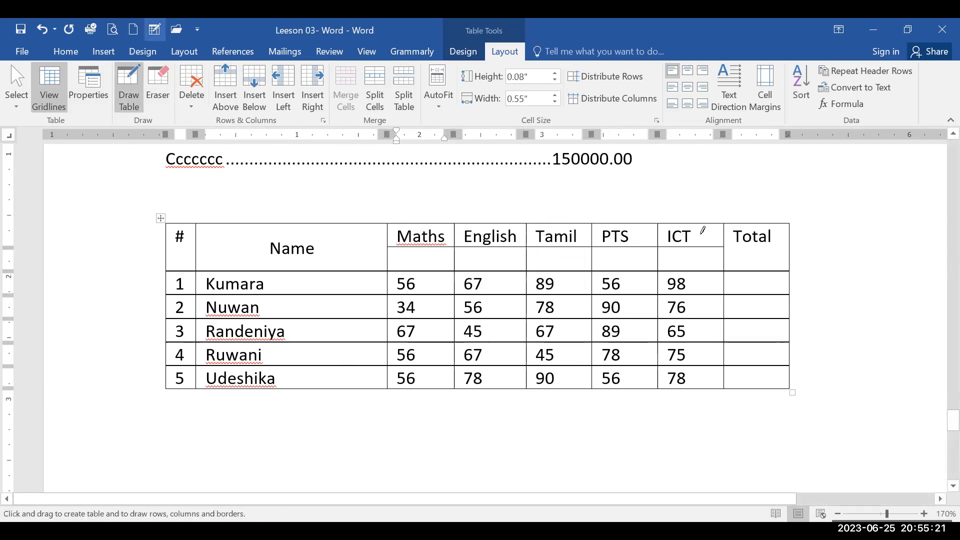
click(130, 89)
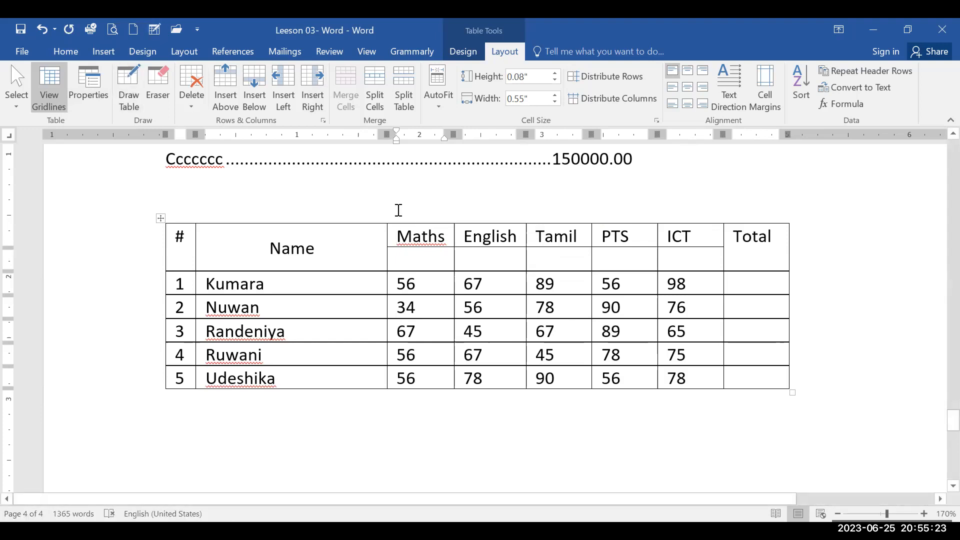
Move the headings from Maths to ICT into the lower cells and enter Subject in the empty cell above Maths.
drag(421, 235, 664, 238)
drag(431, 238, 688, 246)
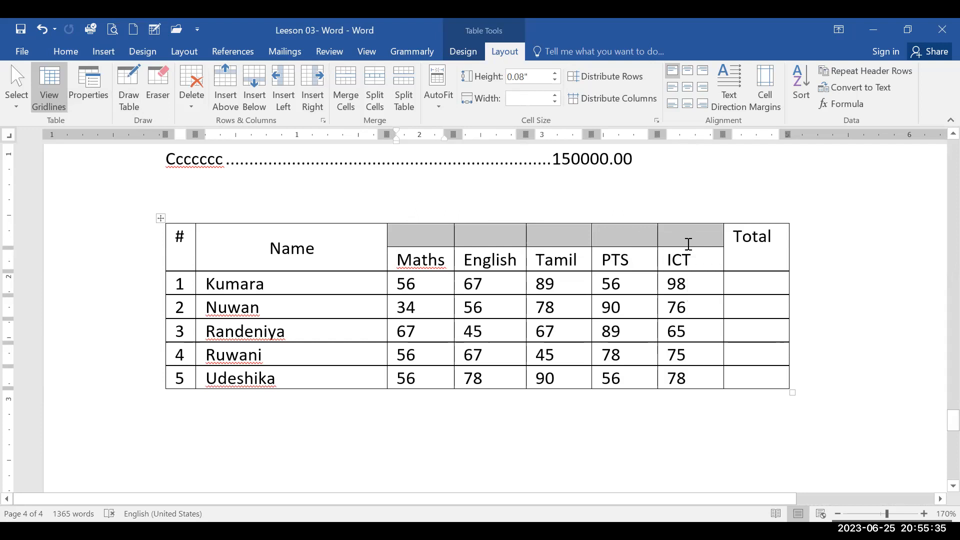
click(685, 242)
text(Subject)
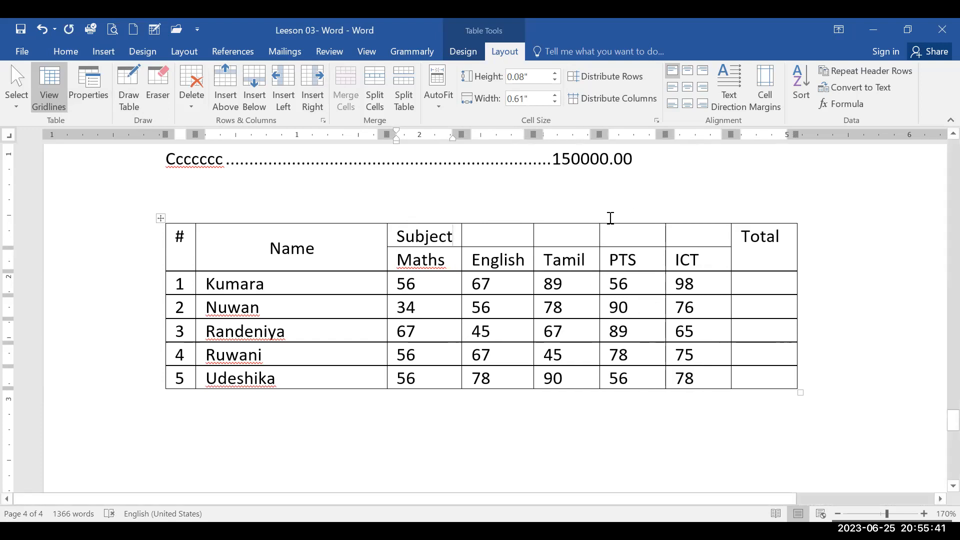
Merge the upper cells above Maths to ICT, centre the merged heading, and change its text to Subjects.
drag(441, 237, 682, 235)
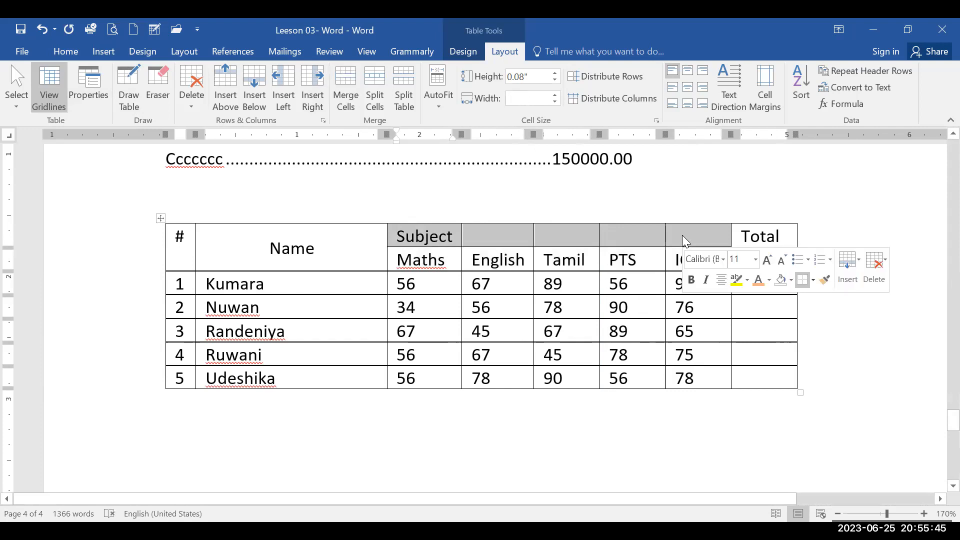
click(346, 88)
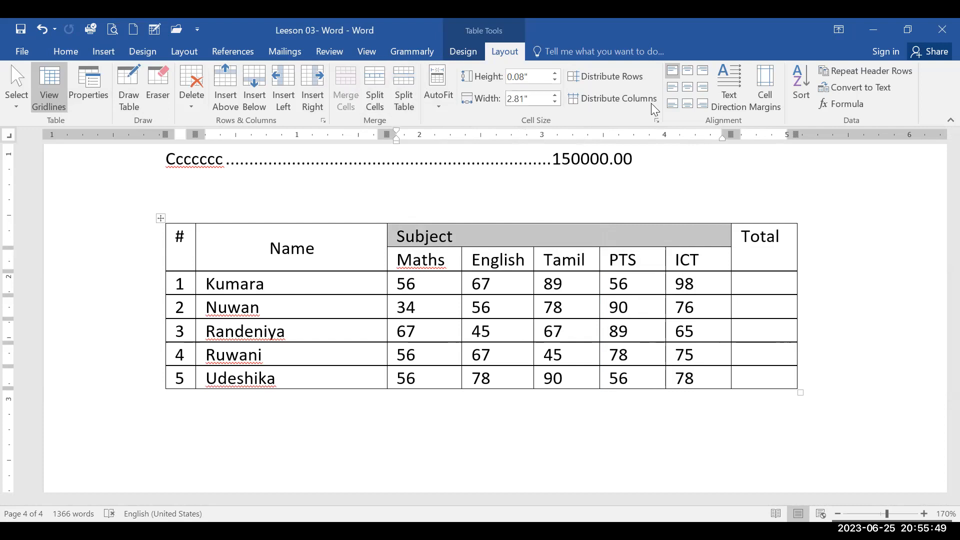
click(687, 90)
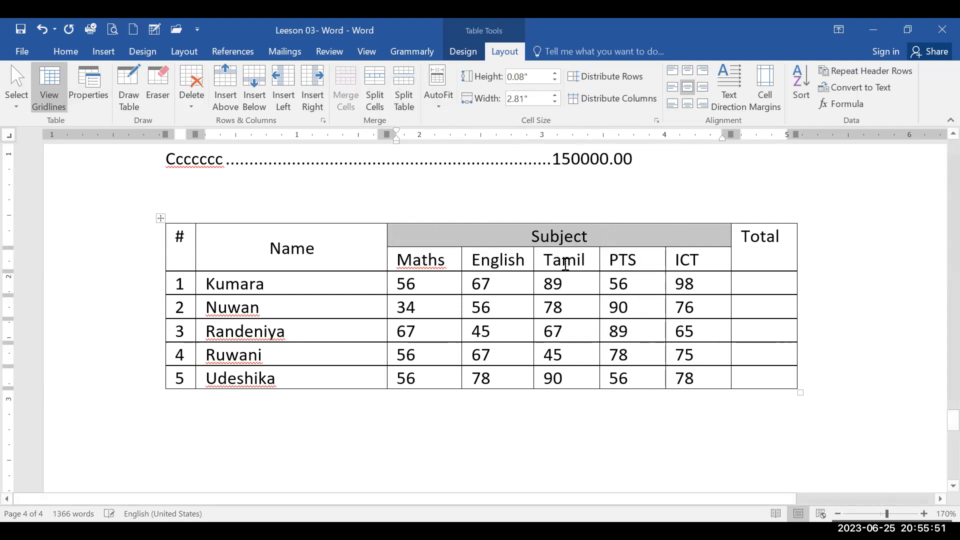
click(565, 285)
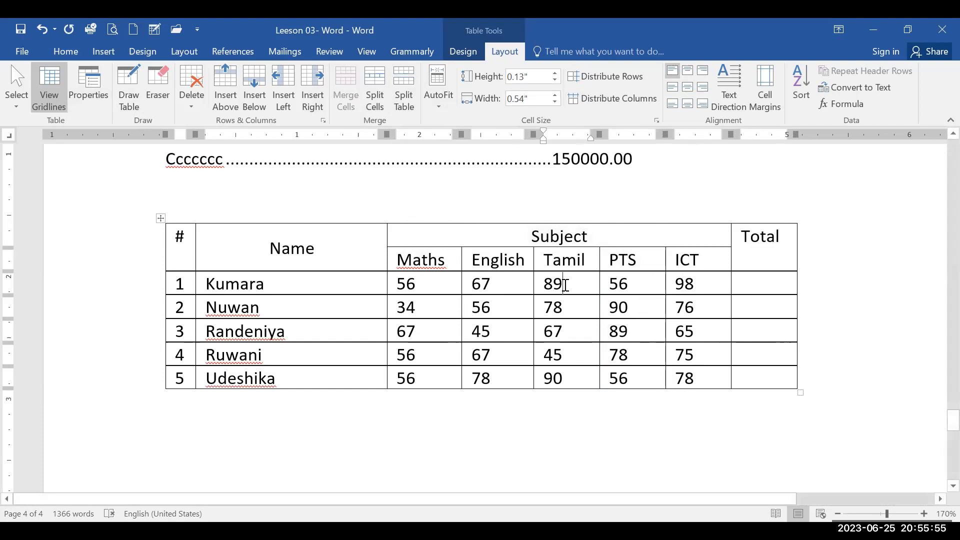
click(595, 242)
text(s)
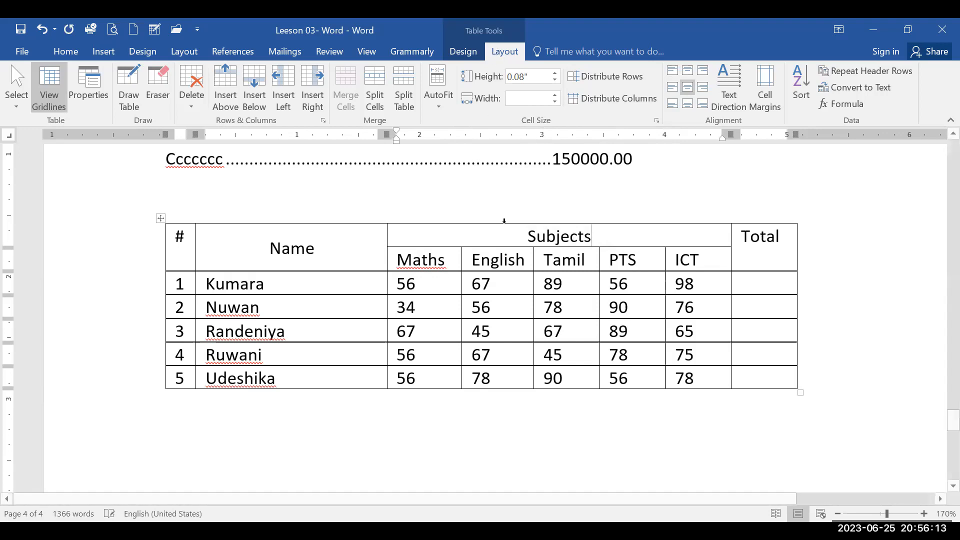
Apply the gray banded table style with a solid gray header row to the marks table.
click(509, 292)
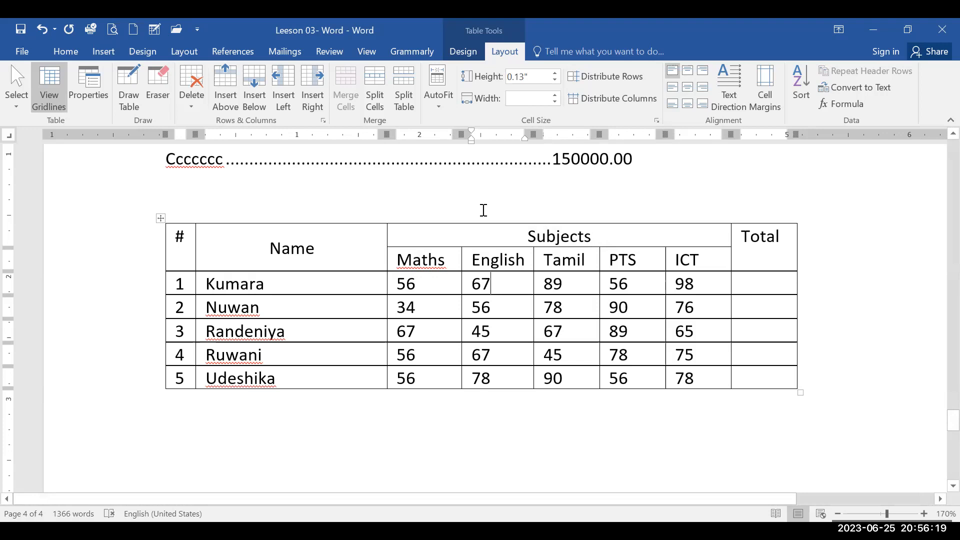
click(463, 51)
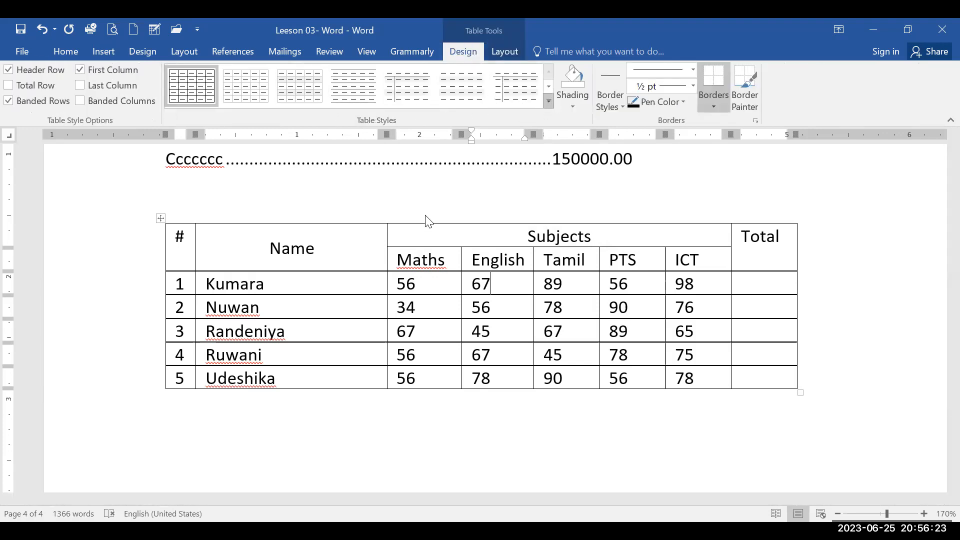
click(549, 101)
click(364, 290)
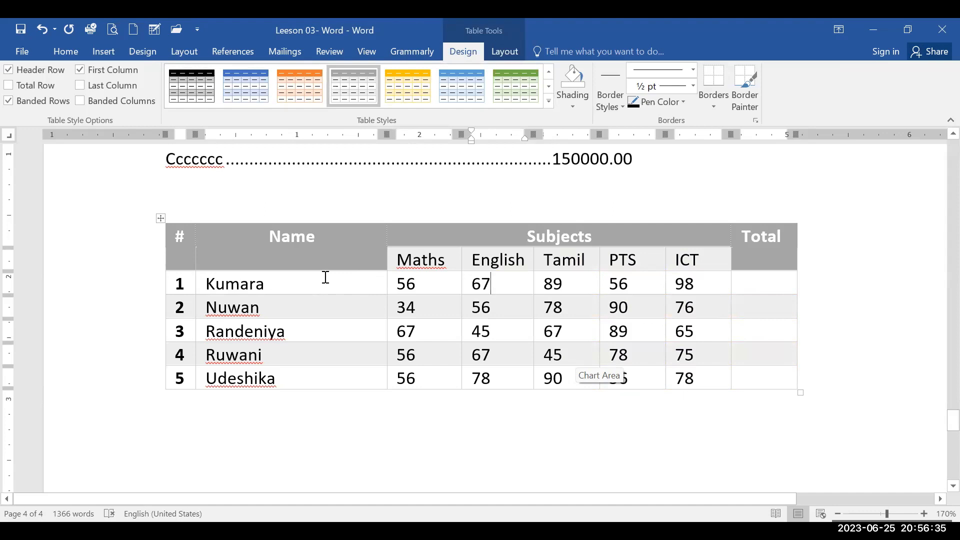
Centre the #, Name, Subjects and Total headings both horizontally and vertically in their cells.
click(279, 247)
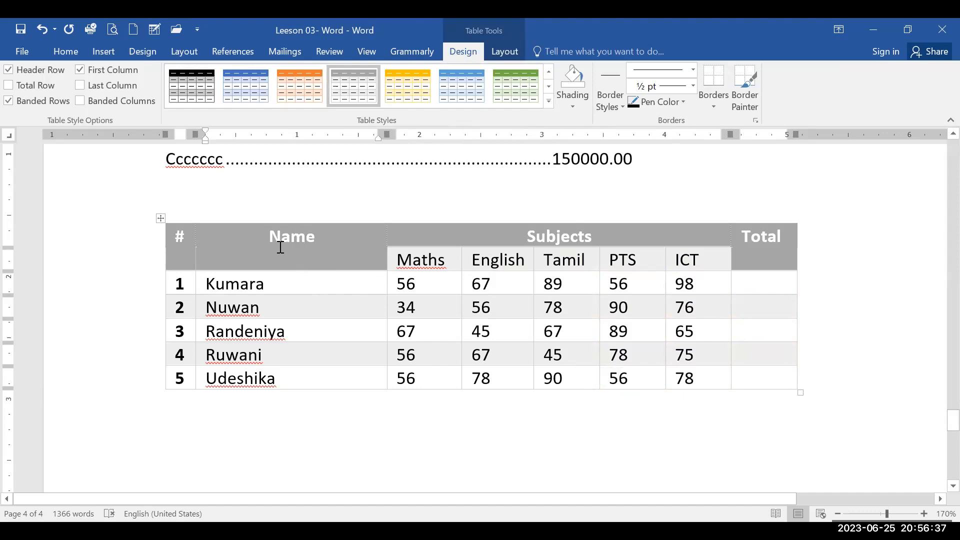
click(80, 49)
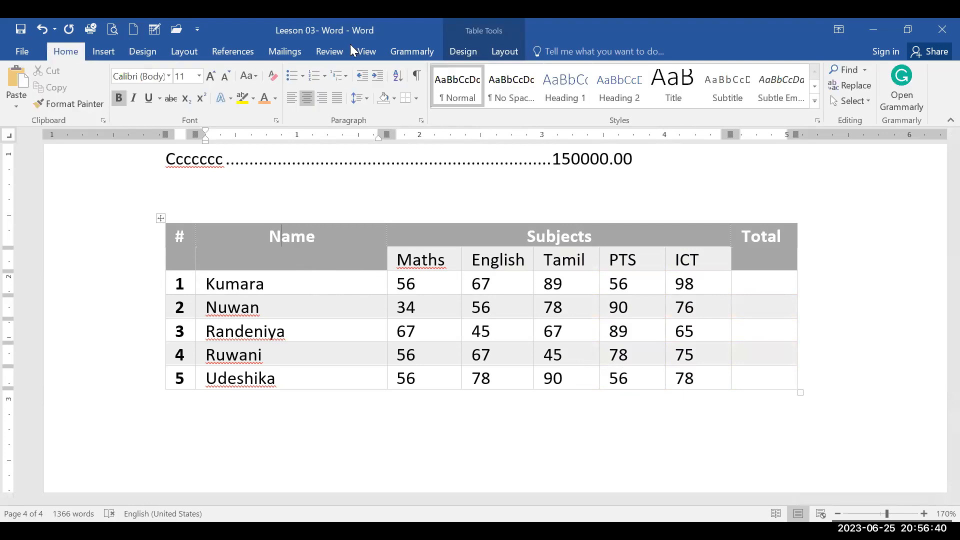
click(503, 51)
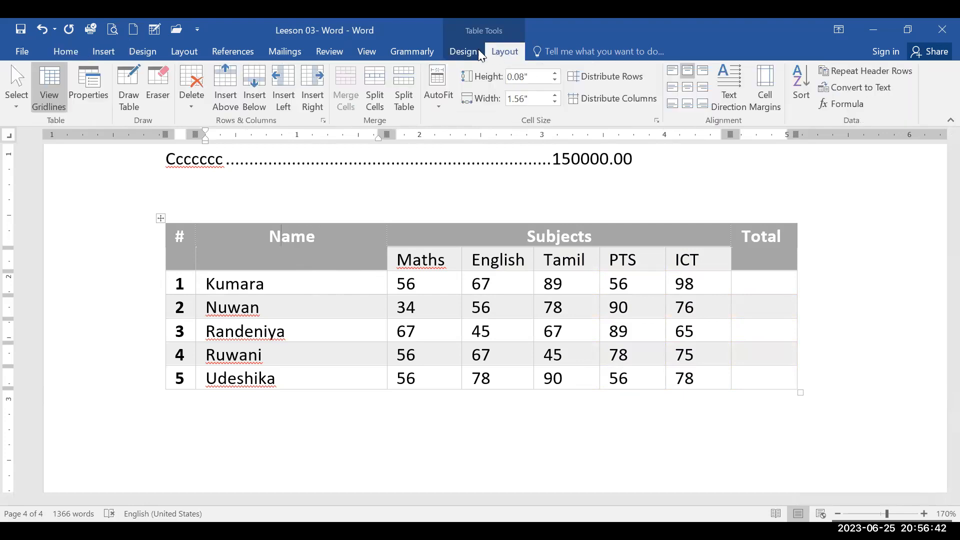
click(687, 87)
click(756, 255)
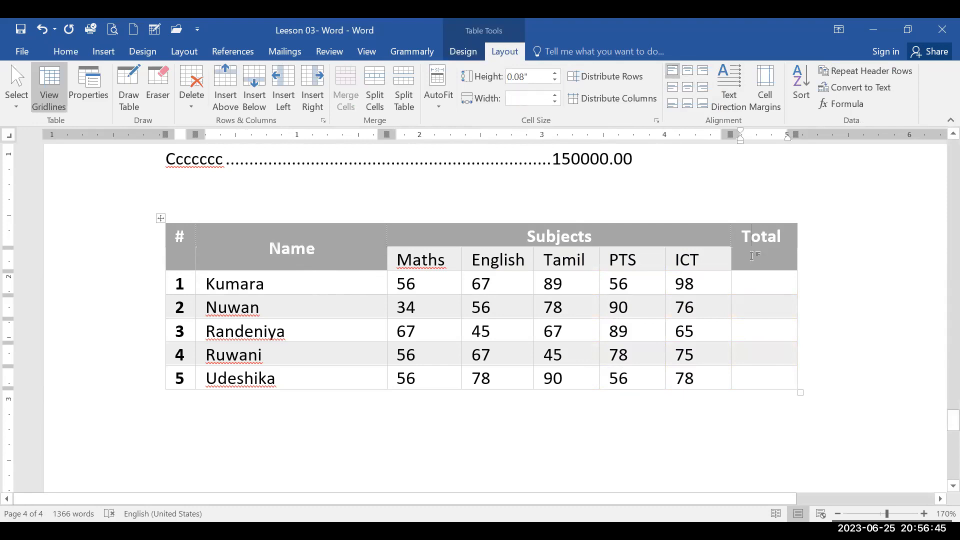
mouse_move(180, 238)
mouse_down()
mouse_move(484, 268)
mouse_move(681, 257)
mouse_move(738, 269)
mouse_up()
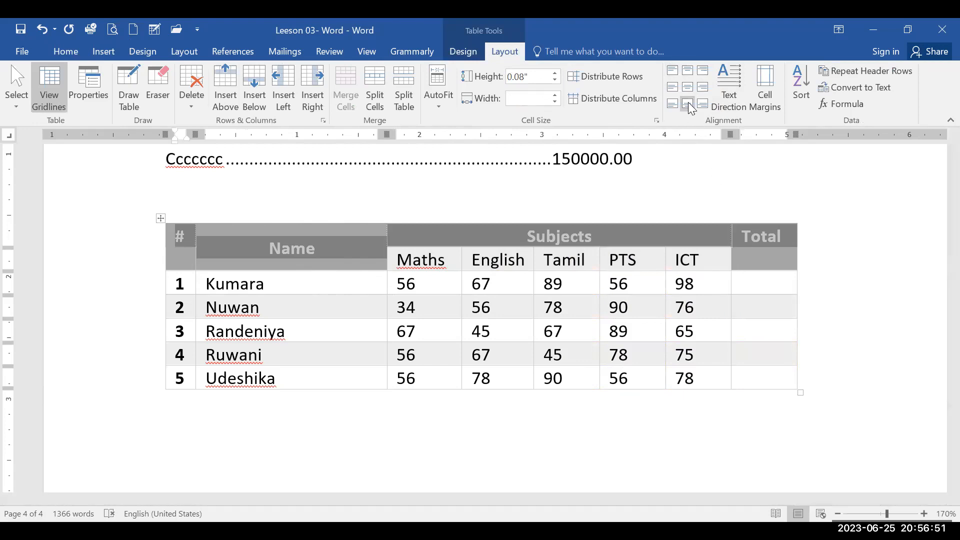
click(442, 314)
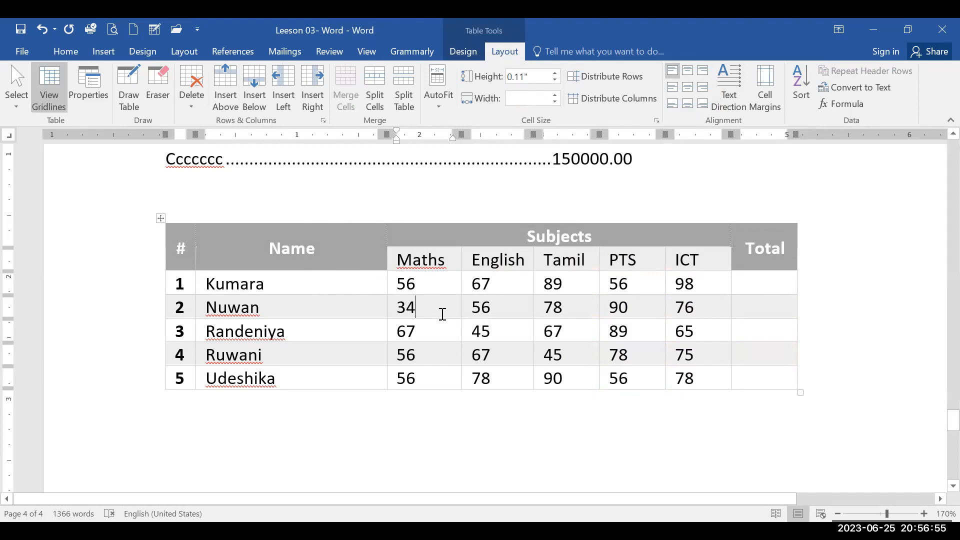
Shade the heading cells from Maths to ICT with a light blue theme color.
drag(409, 258, 687, 267)
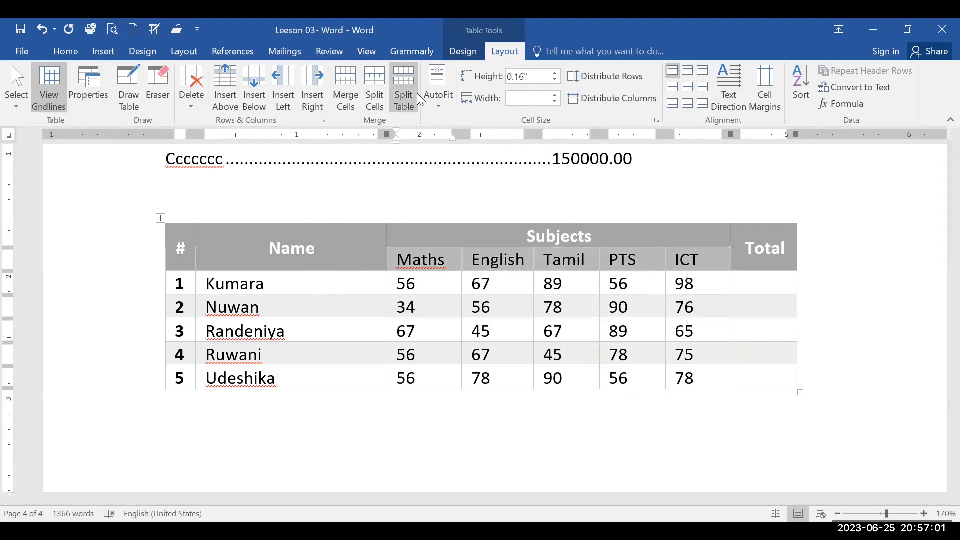
click(468, 56)
click(577, 103)
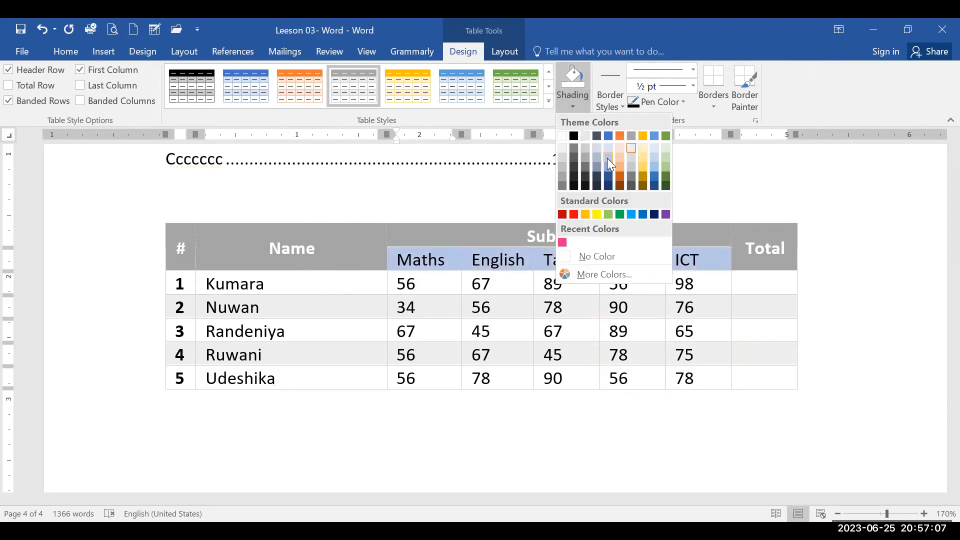
click(607, 158)
click(433, 339)
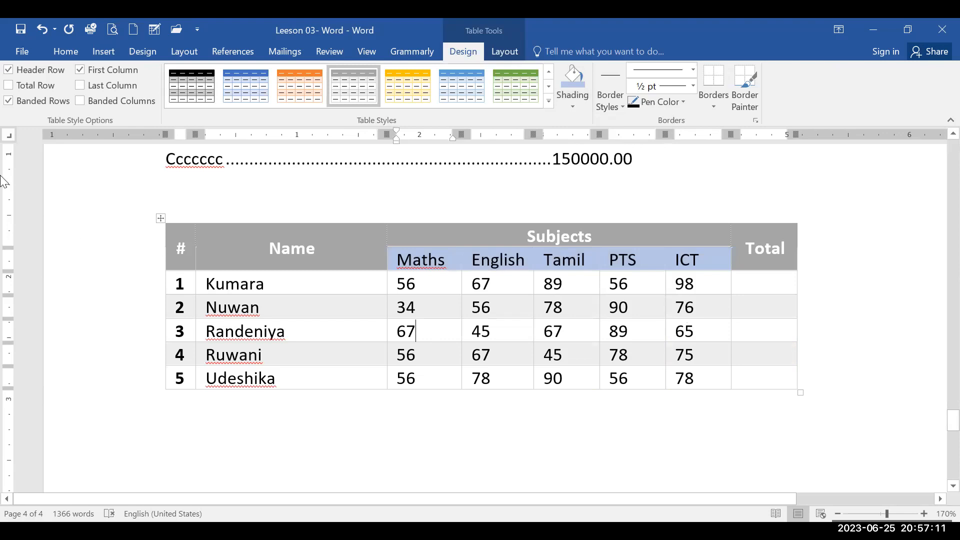
Apply All Borders to the whole marks table and place the cursor in Ruwani's Total cell.
click(163, 219)
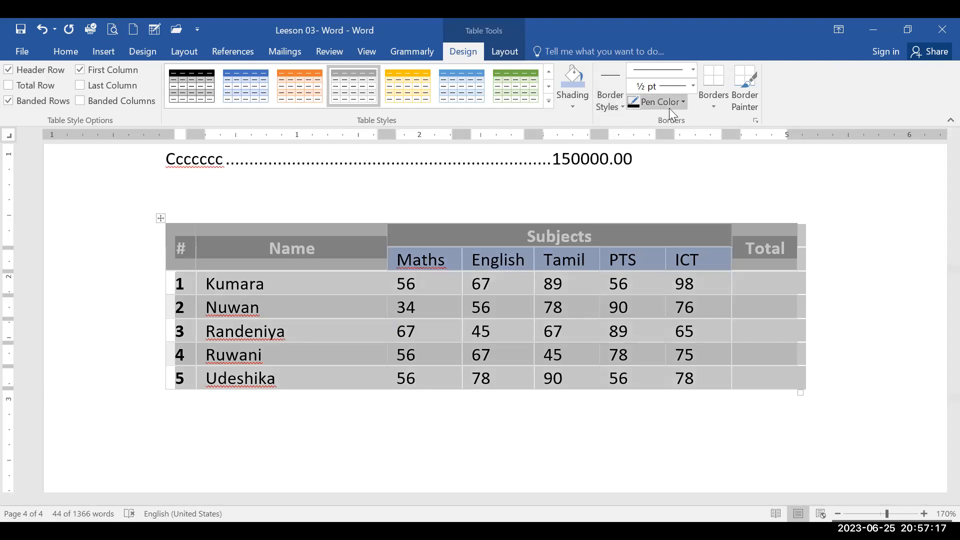
click(711, 101)
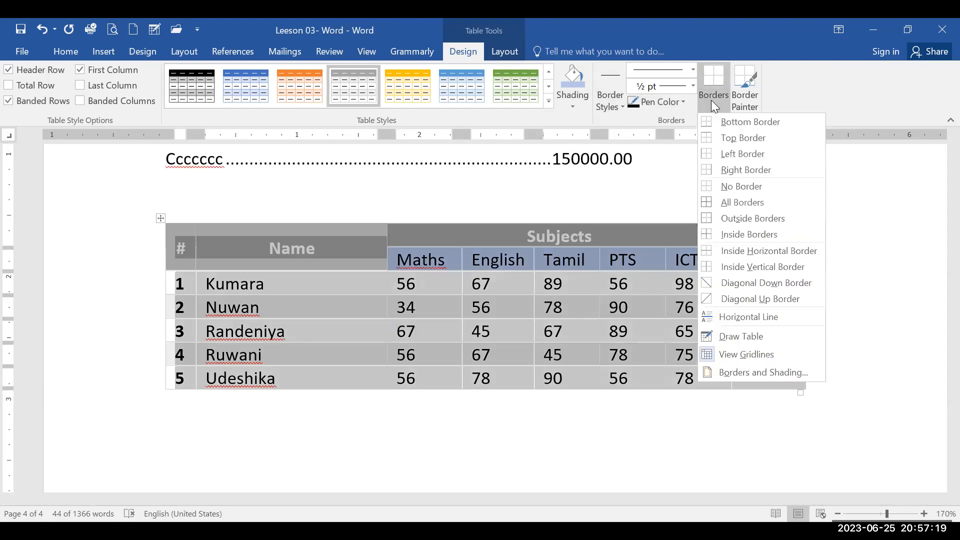
click(727, 201)
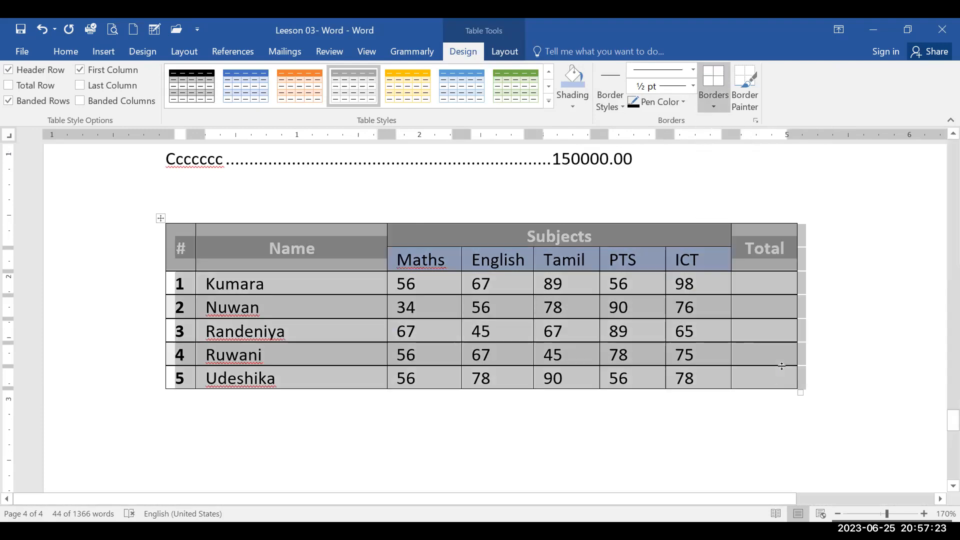
click(757, 357)
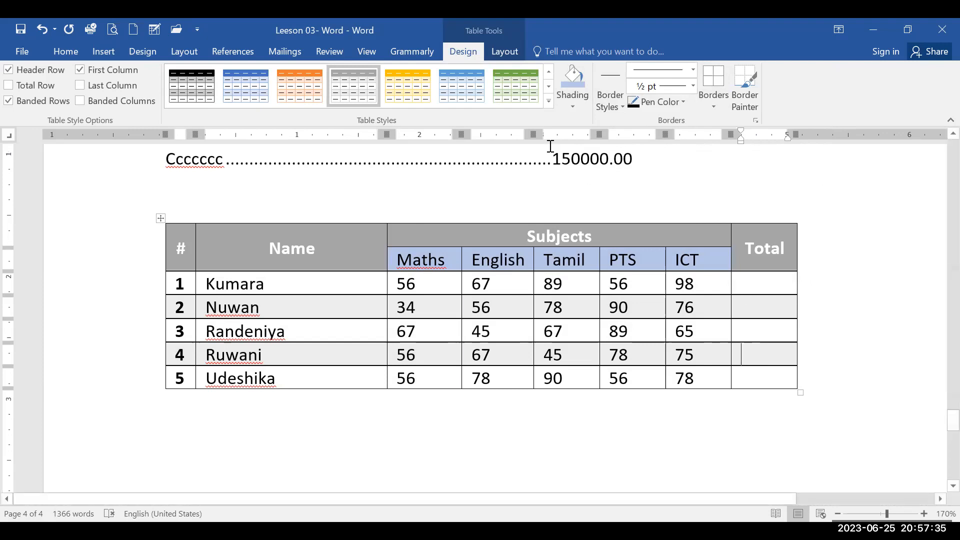
click(504, 53)
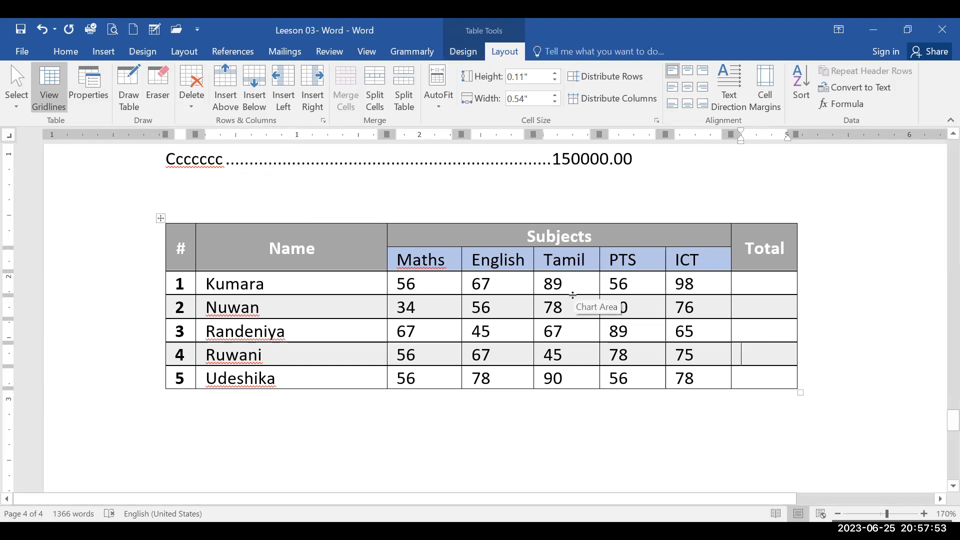
Review the Table and Row settings in the whole marks table's properties and close them without changes.
click(160, 219)
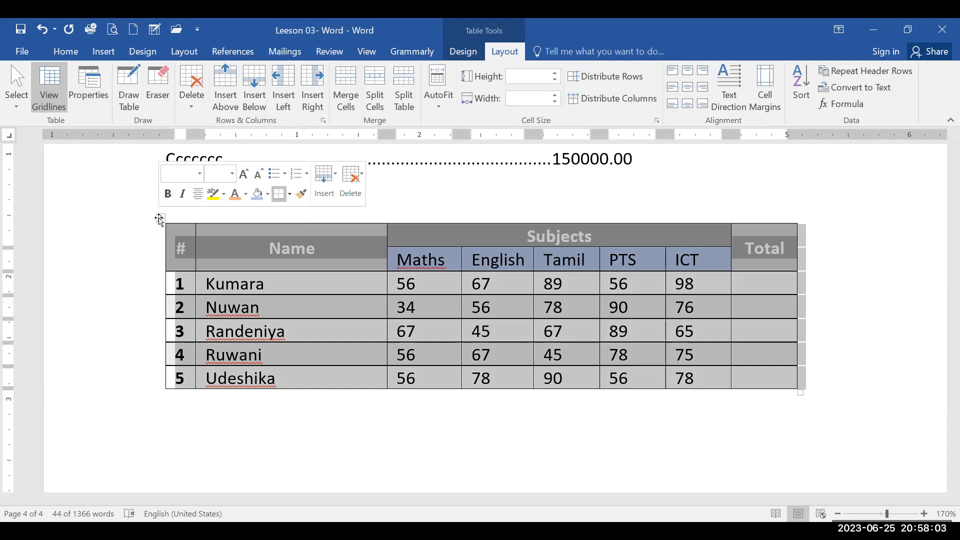
click(103, 101)
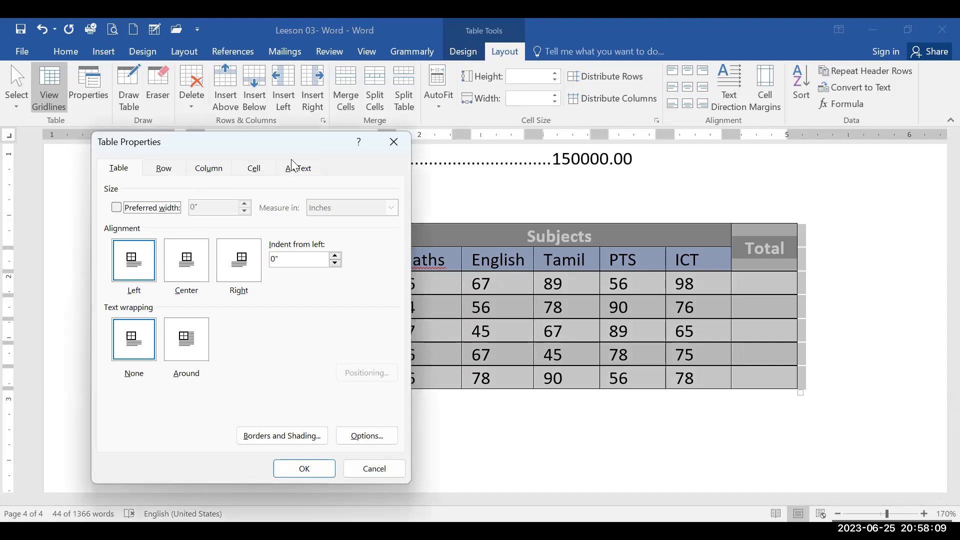
click(185, 173)
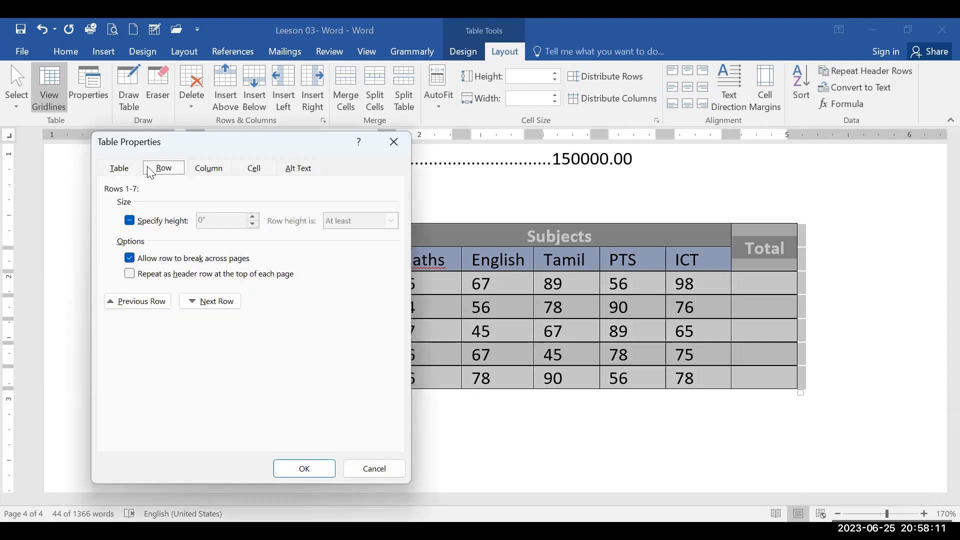
click(128, 170)
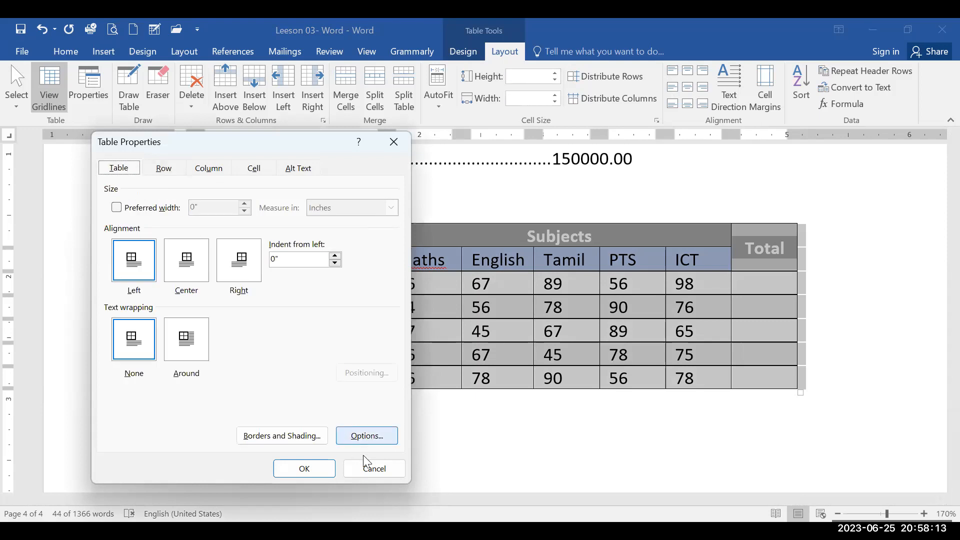
click(380, 470)
click(609, 396)
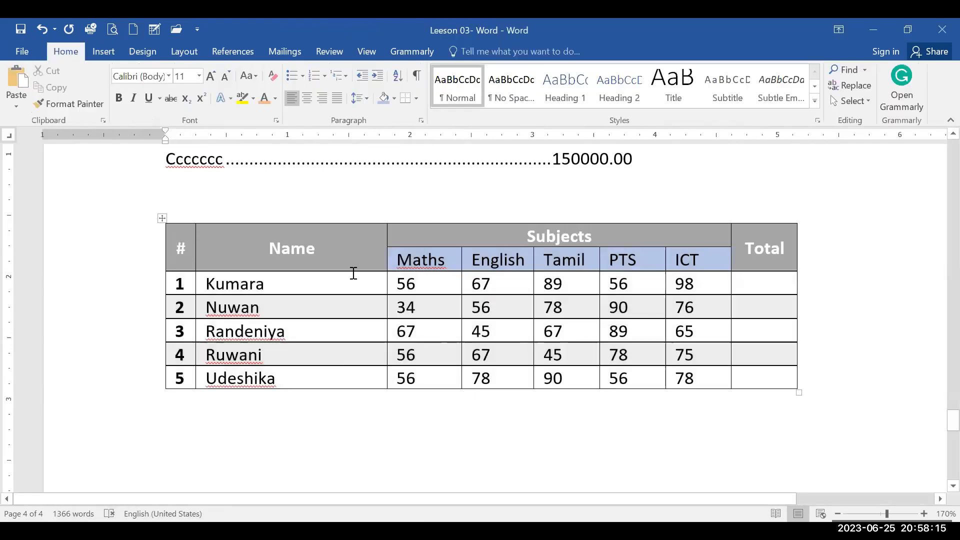
Narrow the marks table's Name column to about 1.13" by shifting its border with Maths.
click(353, 284)
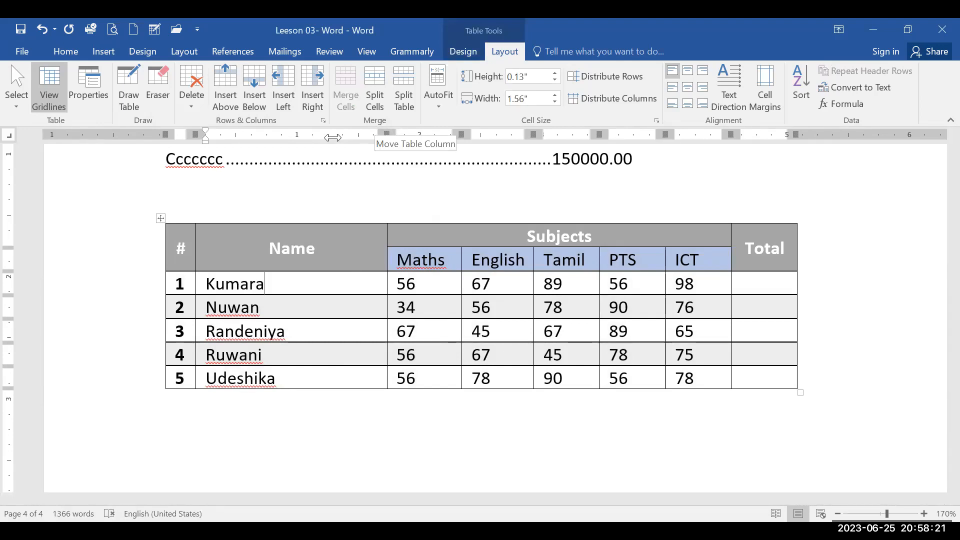
drag(386, 133, 332, 137)
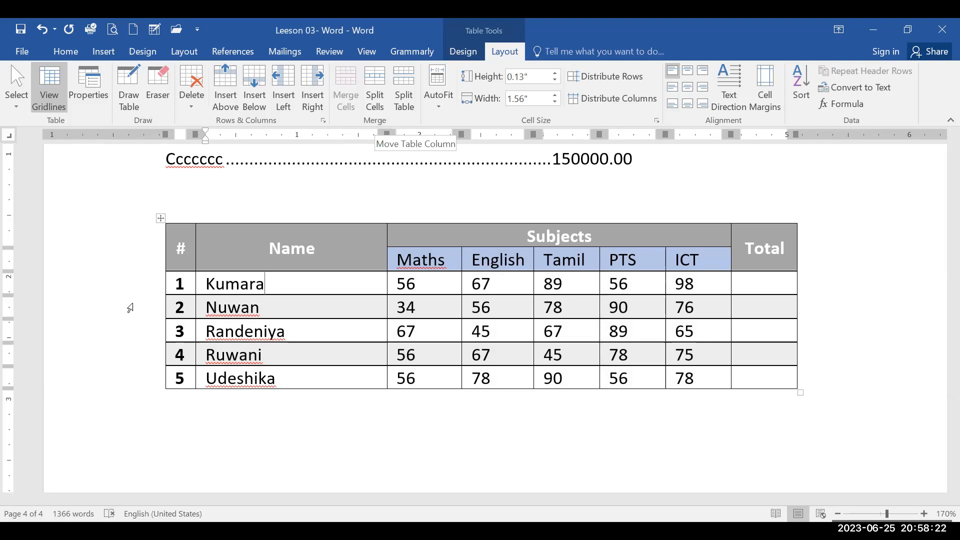
click(160, 219)
click(281, 386)
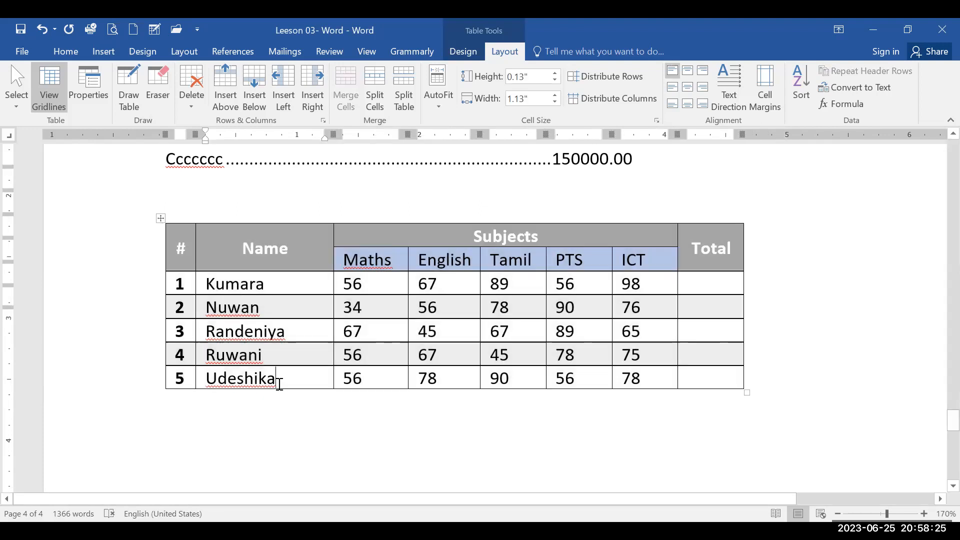
Delete the empty lines below the marks table and leave one blank line before the "For example" paragraph.
scroll(280, 385, down, 10)
scroll(280, 384, up, 10)
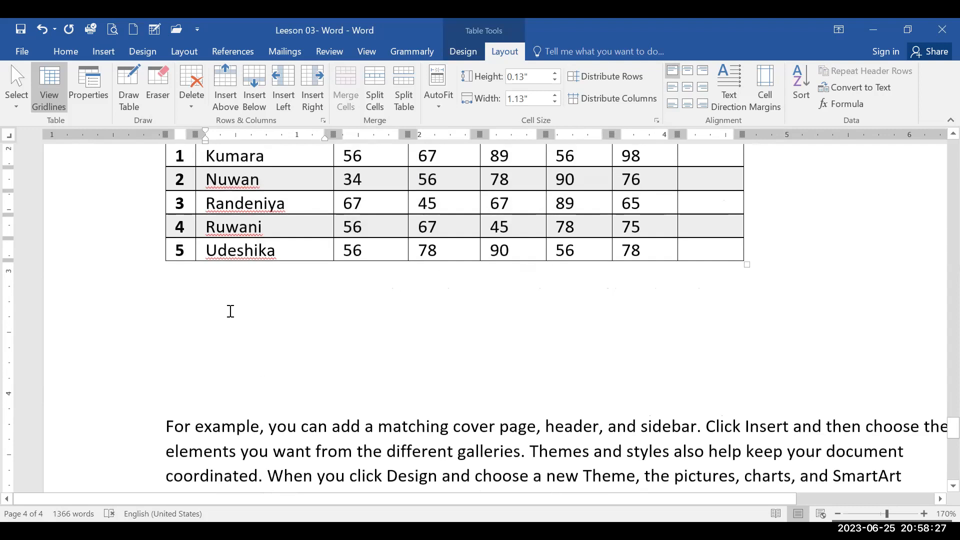
click(229, 310)
key(Delete)
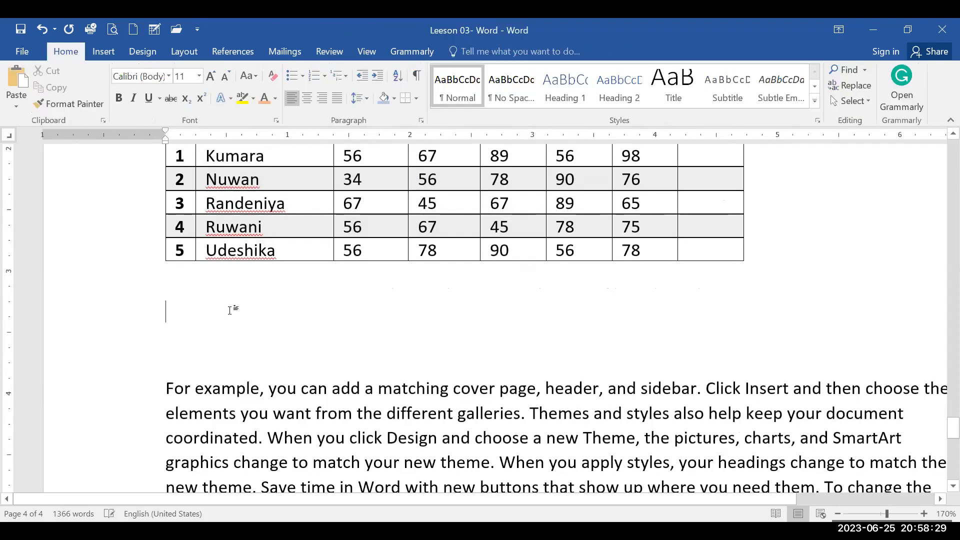
key(Delete)
key(Delete)
key(Delete)
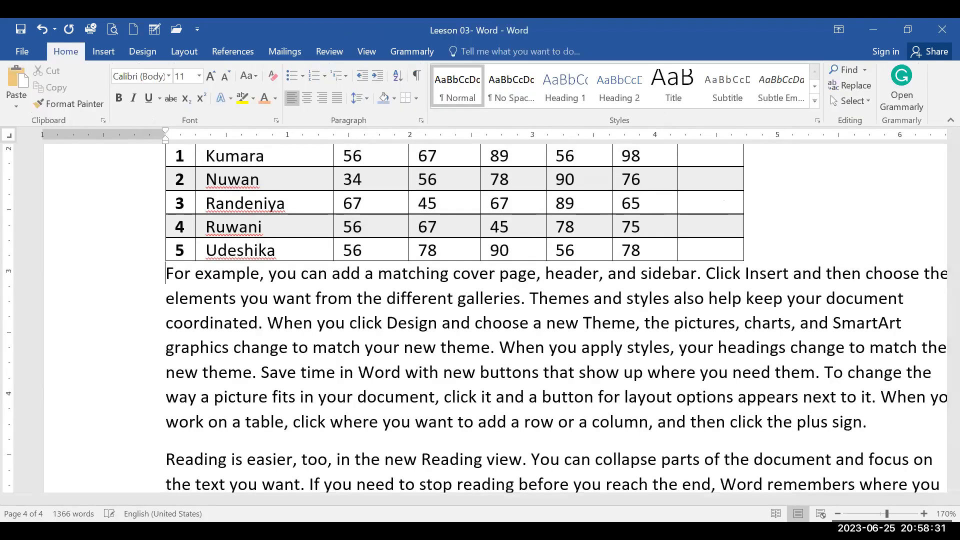
key(Return)
Zoom out to 120% and move the marks table down onto the "For example" paragraph so the text wraps beside it.
scroll(263, 348, up, 2)
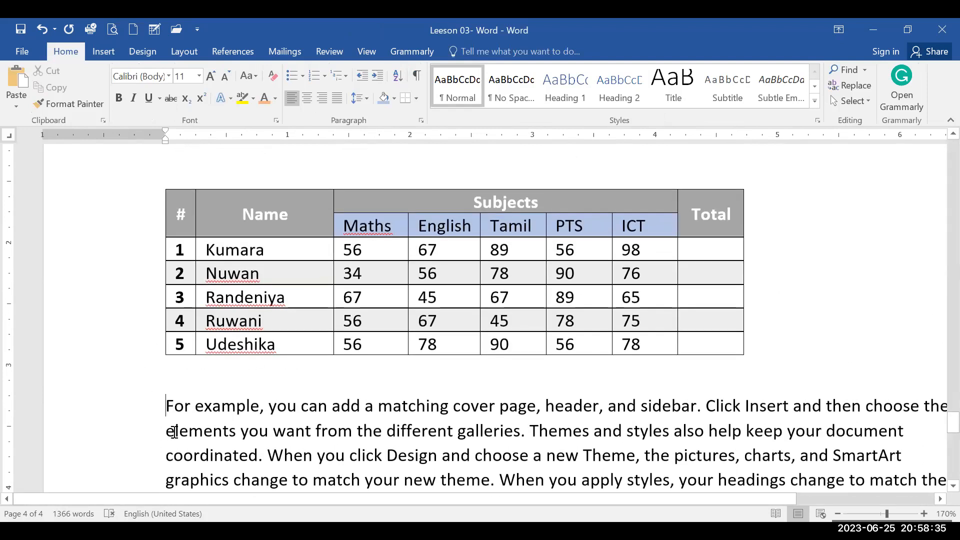
scroll(174, 431, down, 2)
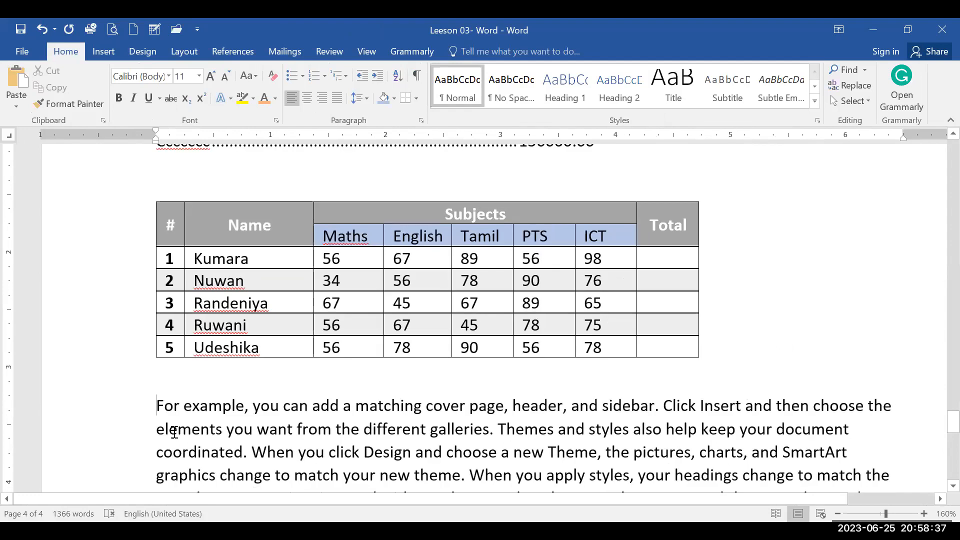
scroll(241, 355, down, 2)
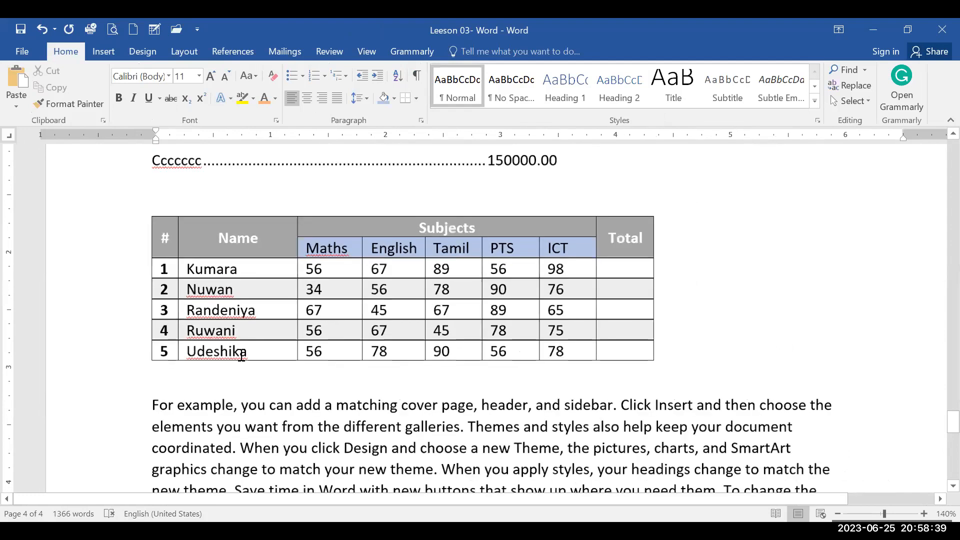
scroll(241, 356, down, 2)
scroll(220, 345, down, 2)
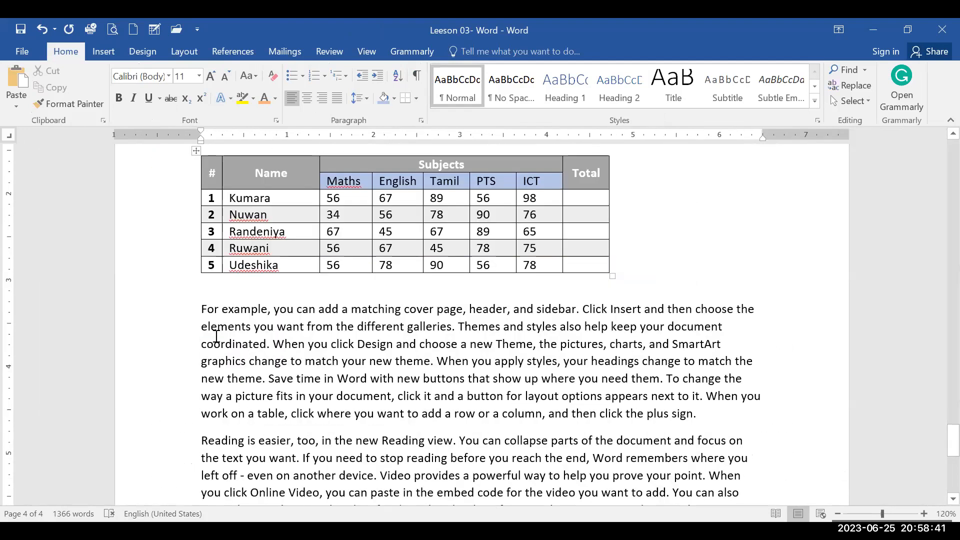
scroll(220, 334, up, 1)
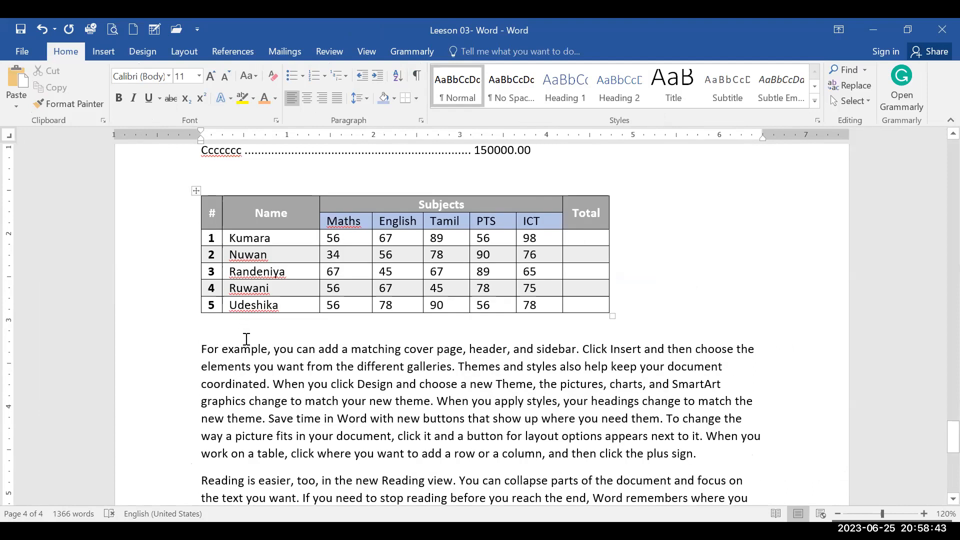
click(245, 338)
mouse_move(195, 197)
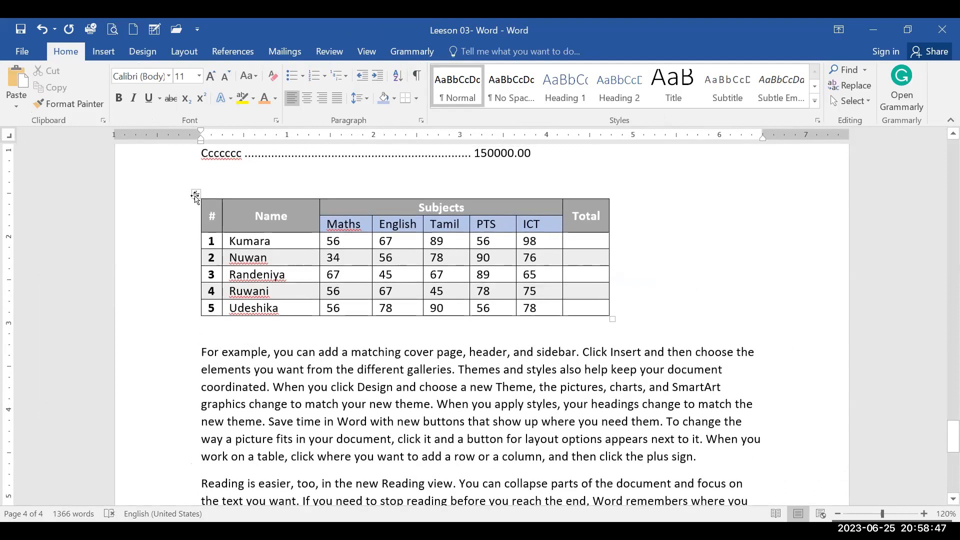
drag(196, 196, 201, 350)
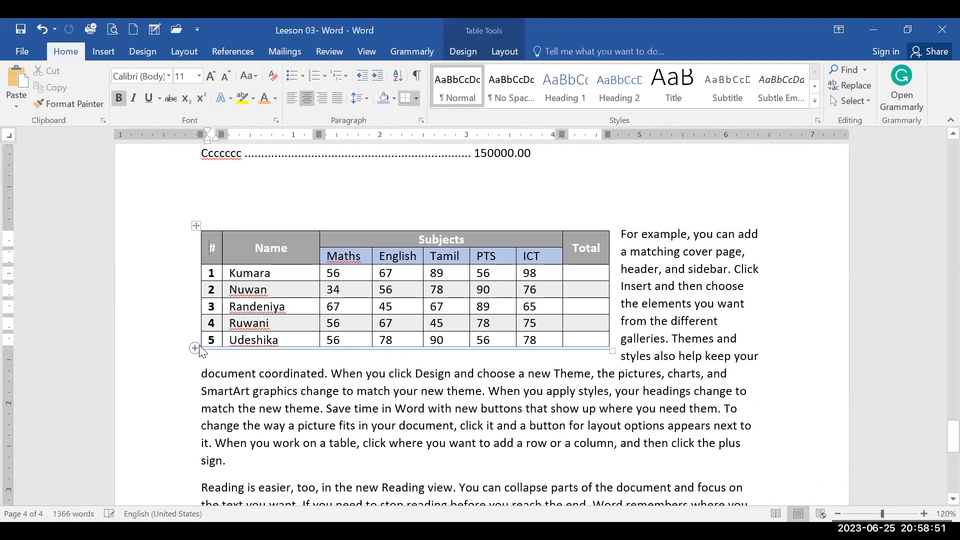
Justify the "For example" paragraph and delete an empty line between the Ccccccc entry and the table.
click(685, 356)
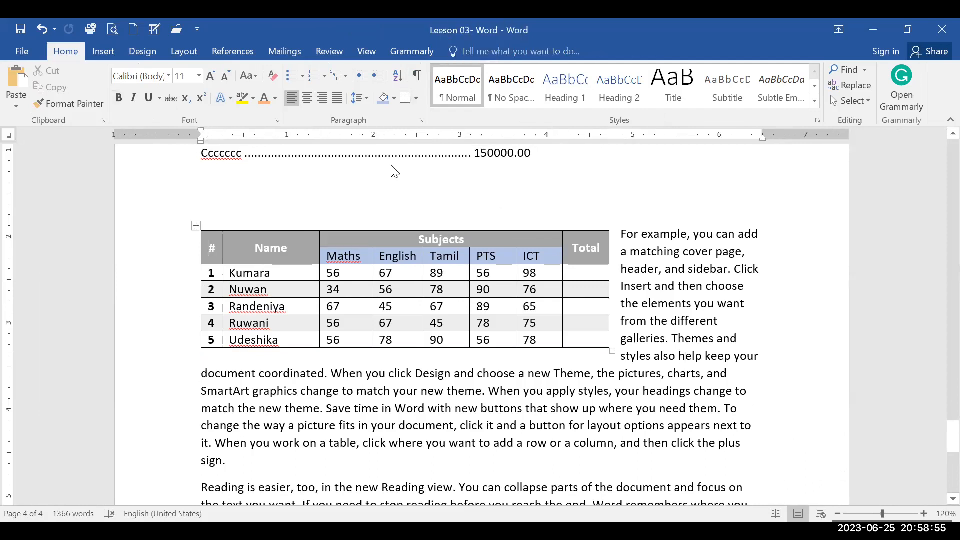
click(338, 104)
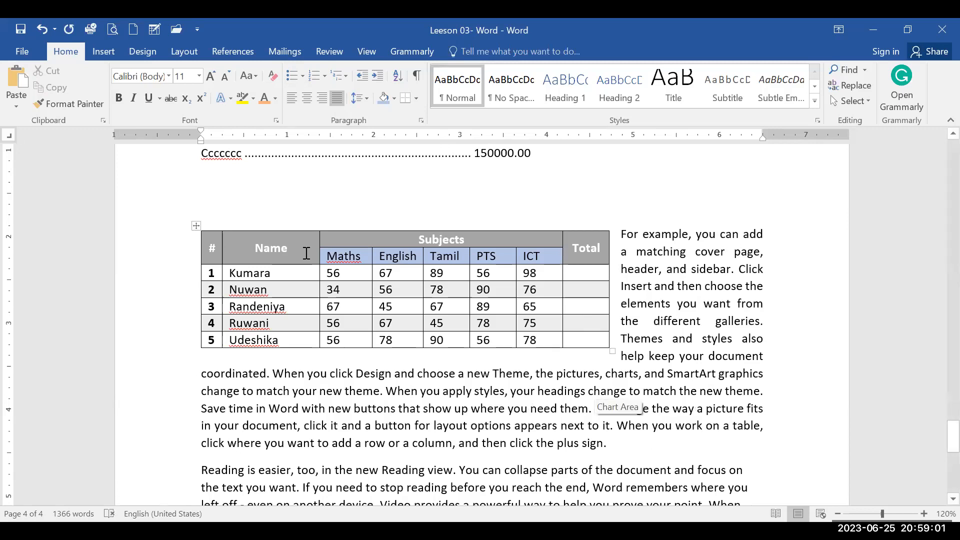
click(291, 175)
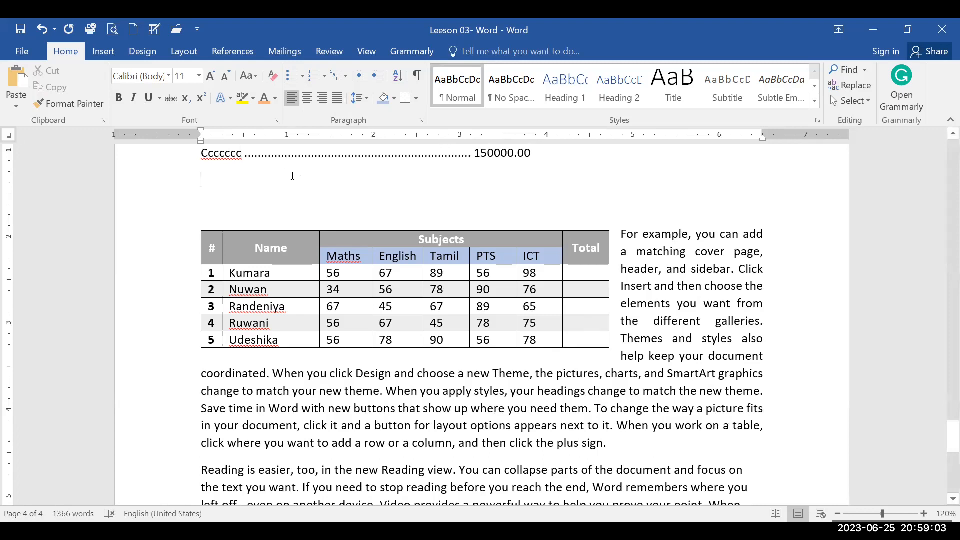
key(Delete)
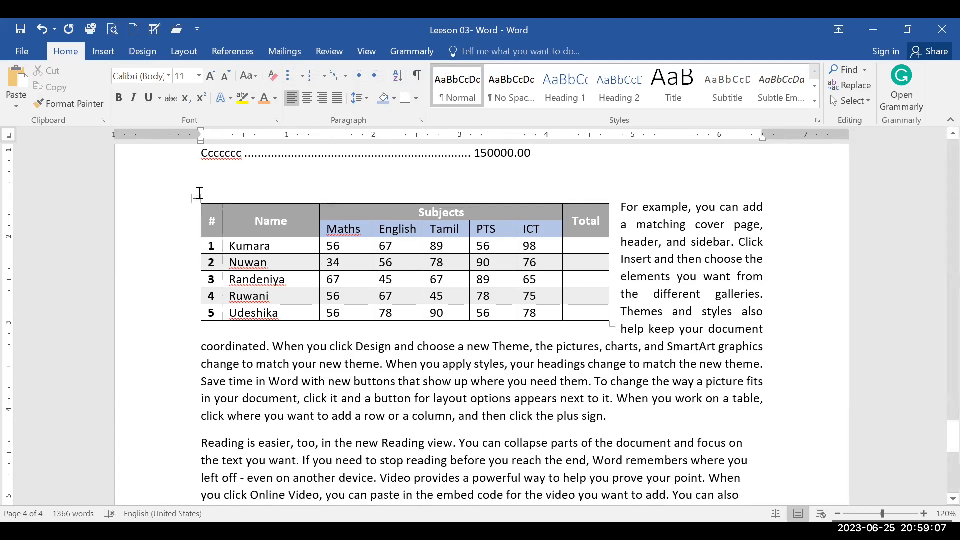
Move the marks table past the "Reading is easier" paragraph into the blank area below the body text, centred across the page.
drag(197, 200, 466, 431)
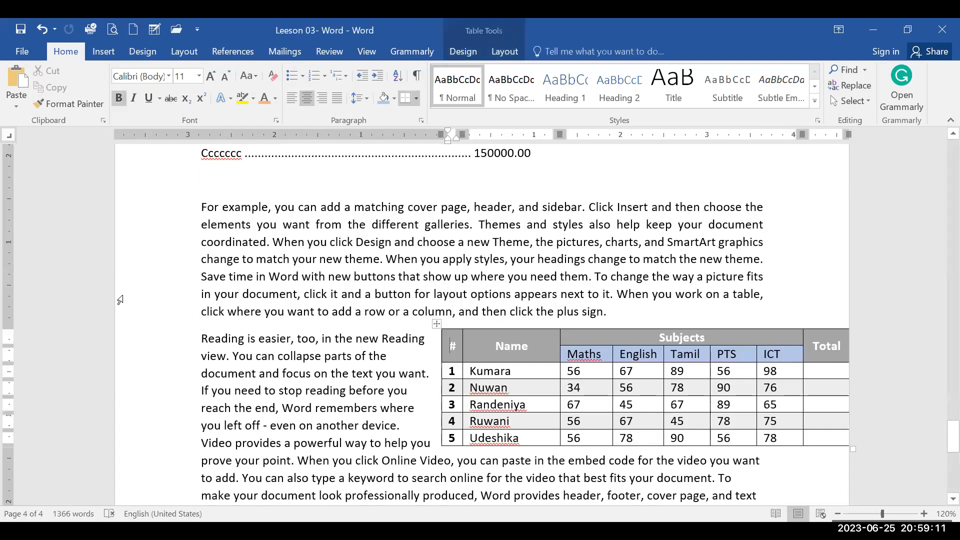
drag(435, 326, 723, 507)
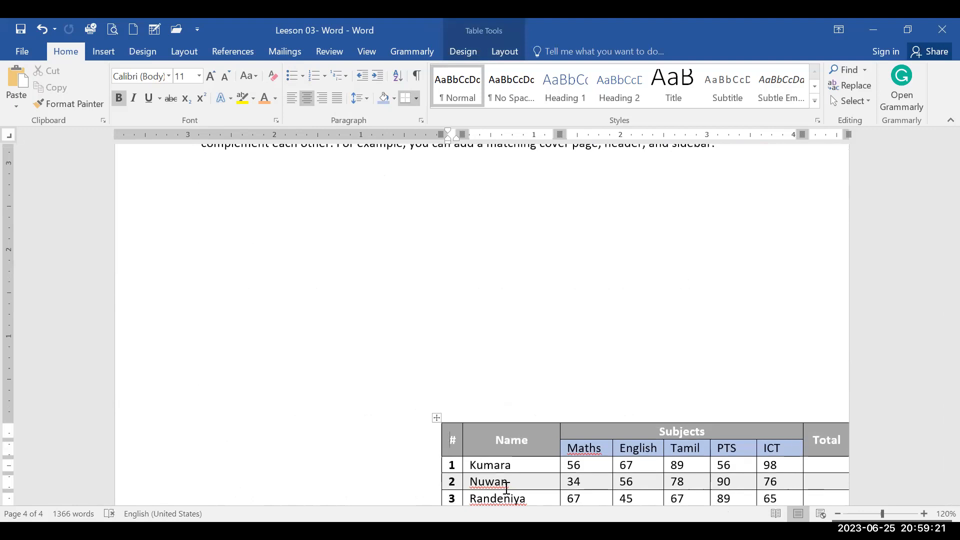
scroll(506, 487, down, 3)
drag(435, 279, 373, 476)
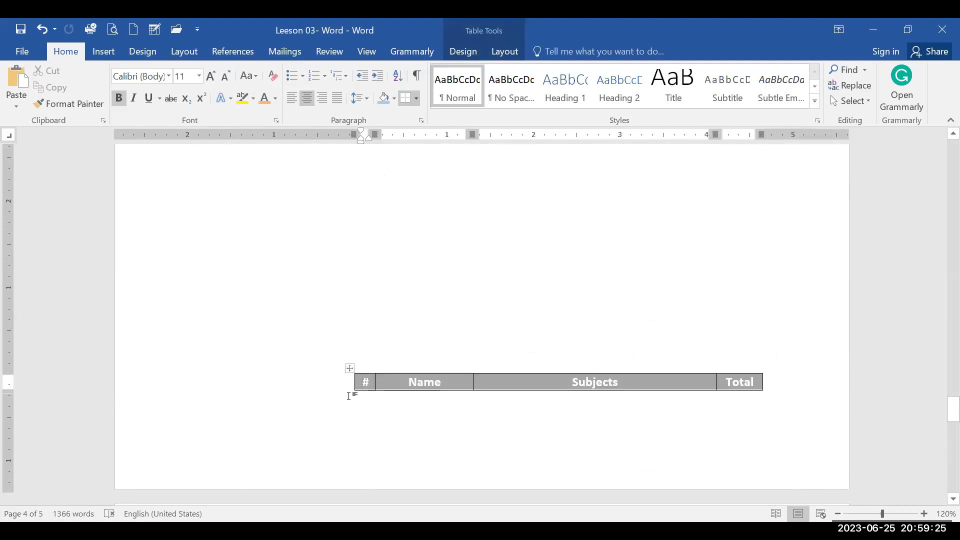
scroll(349, 395, down, 5)
scroll(351, 396, up, 5)
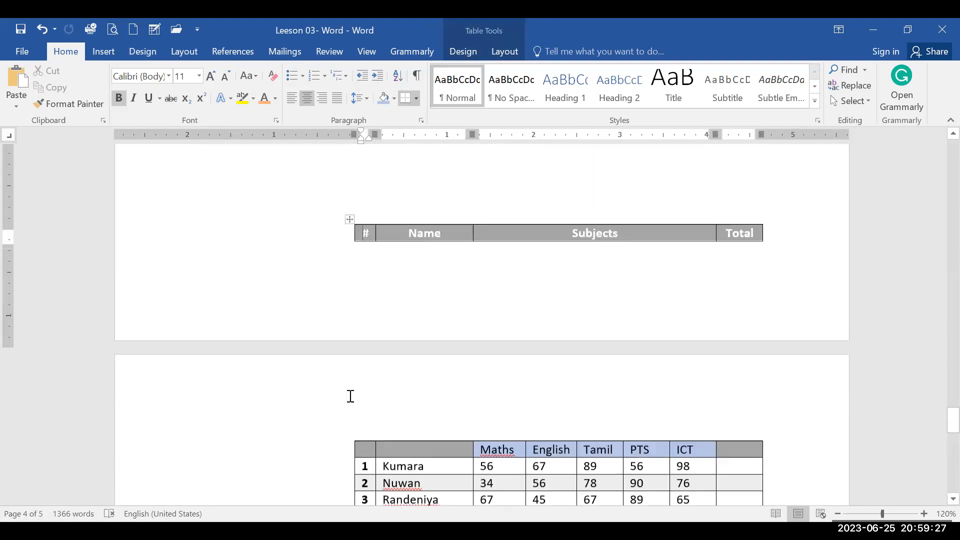
drag(349, 224, 279, 179)
scroll(279, 178, up, 2)
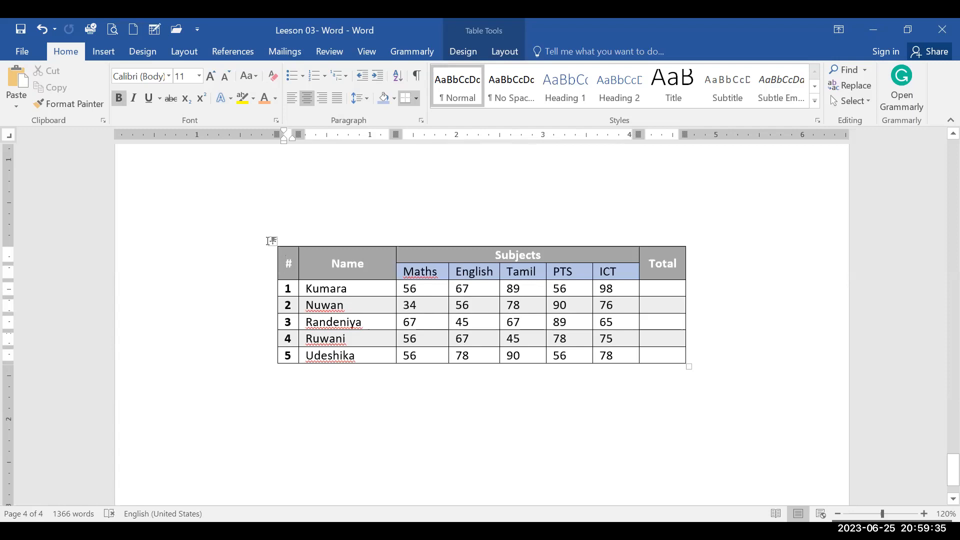
Set the whole marks table's text wrapping to None in its table properties.
click(281, 228)
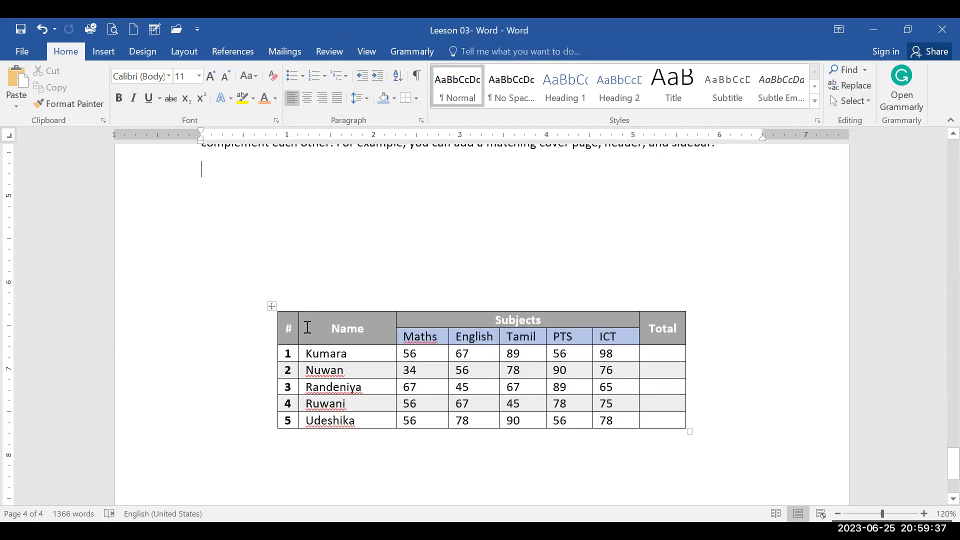
click(307, 328)
click(272, 306)
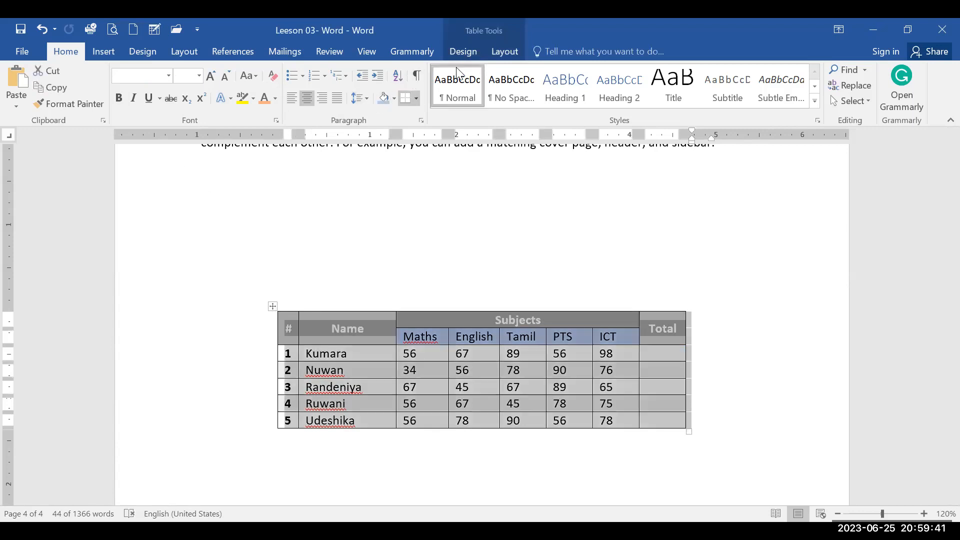
click(485, 54)
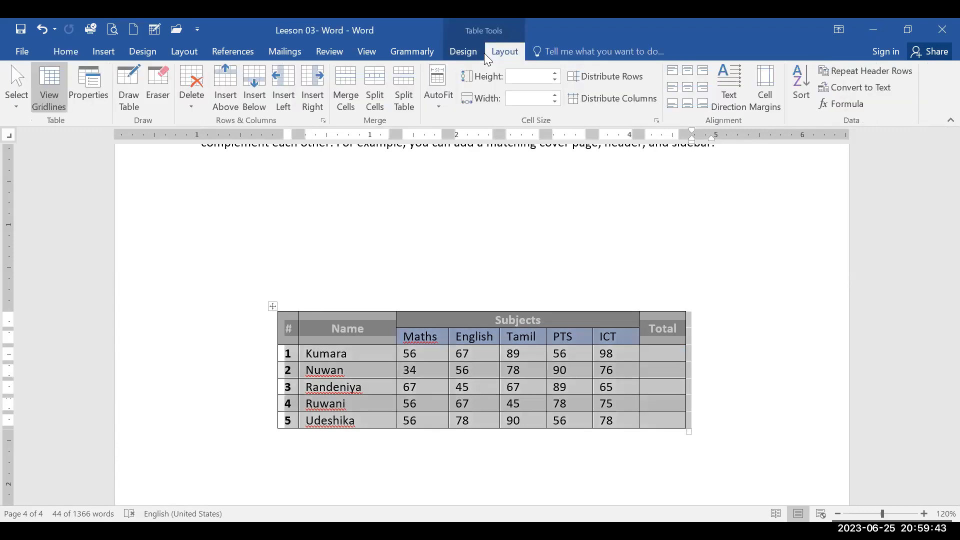
click(90, 86)
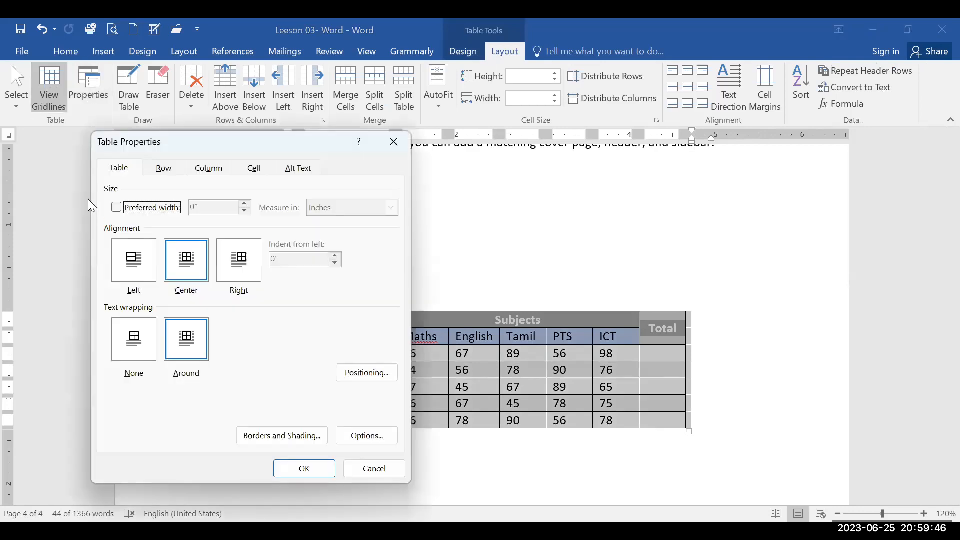
click(138, 345)
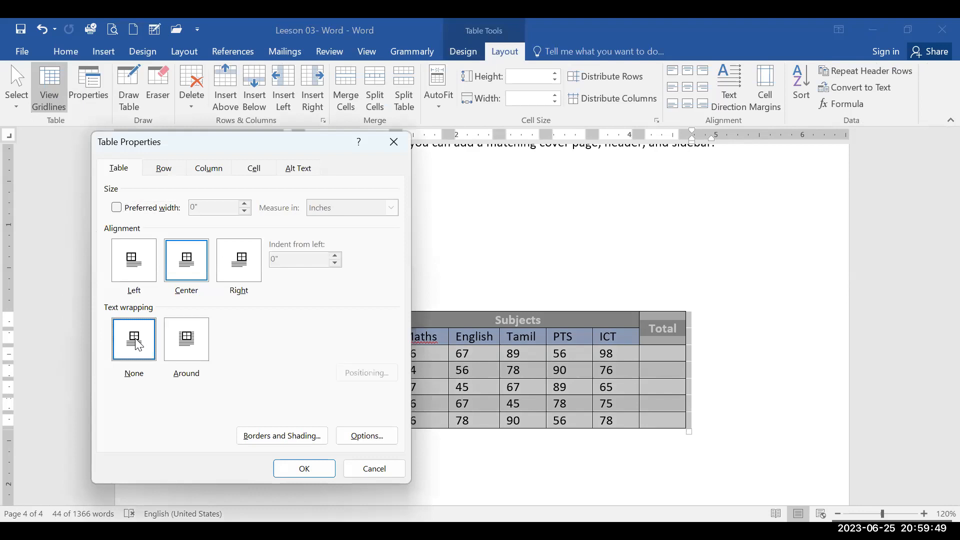
click(297, 469)
Align the whole marks table to the left margin of the page.
scroll(296, 467, up, 5)
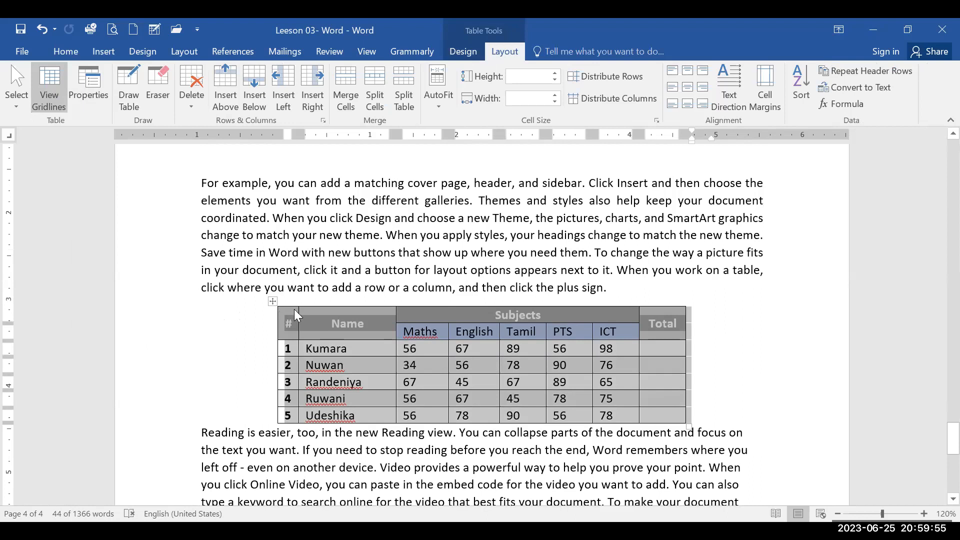
click(64, 50)
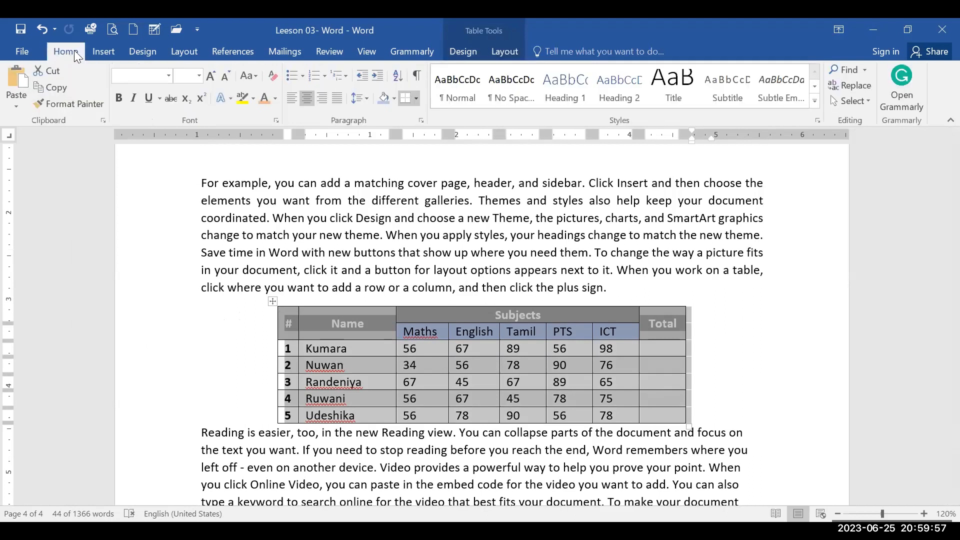
click(293, 99)
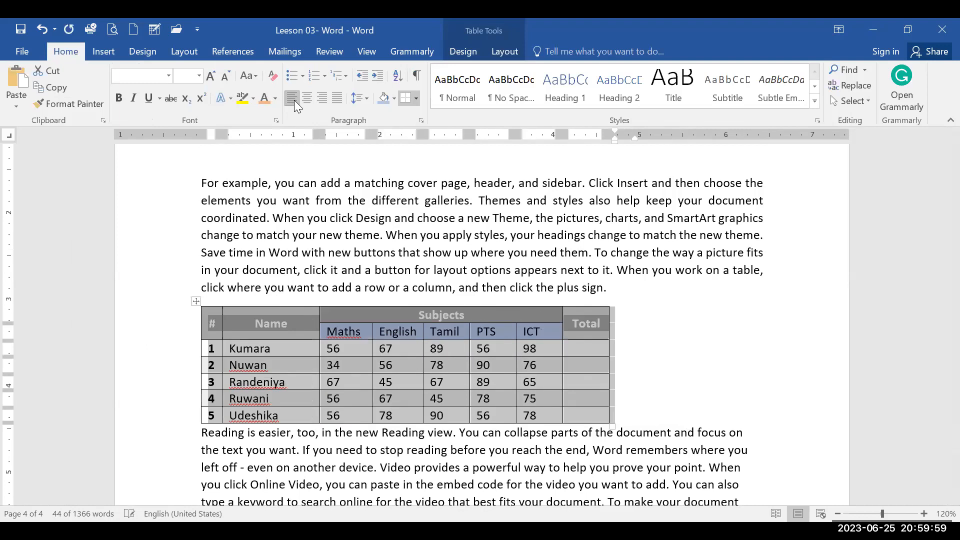
Insert an empty line between the marks table and the "Reading is easier" paragraph.
click(658, 430)
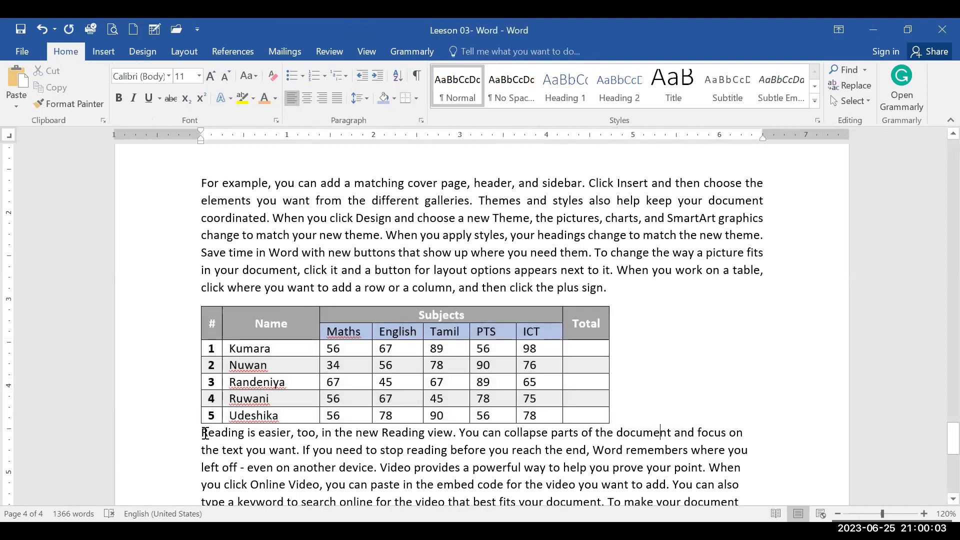
key(Return)
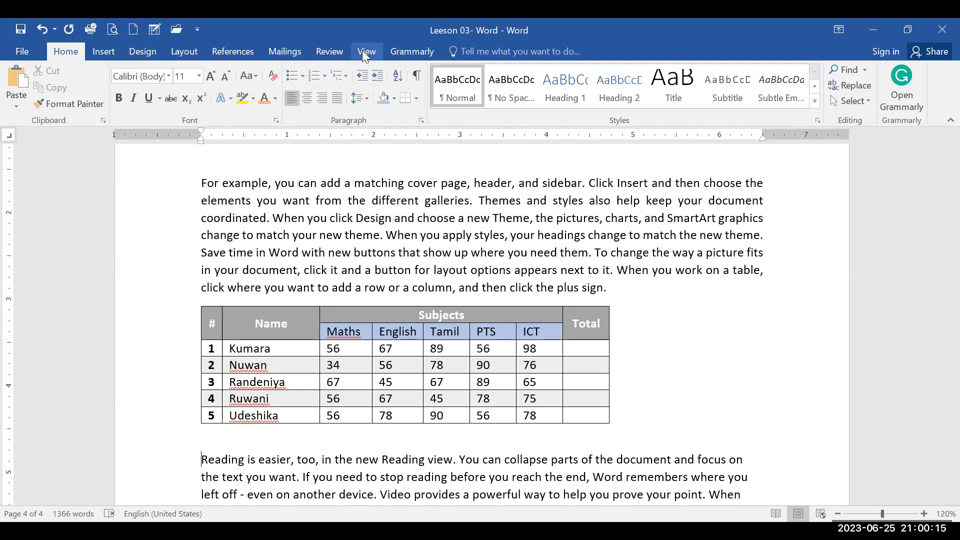
click(460, 330)
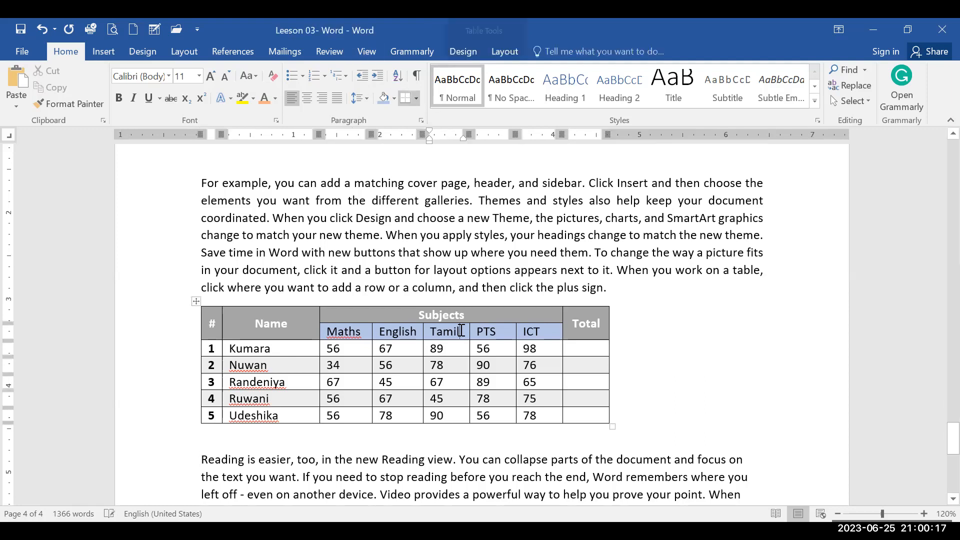
click(474, 54)
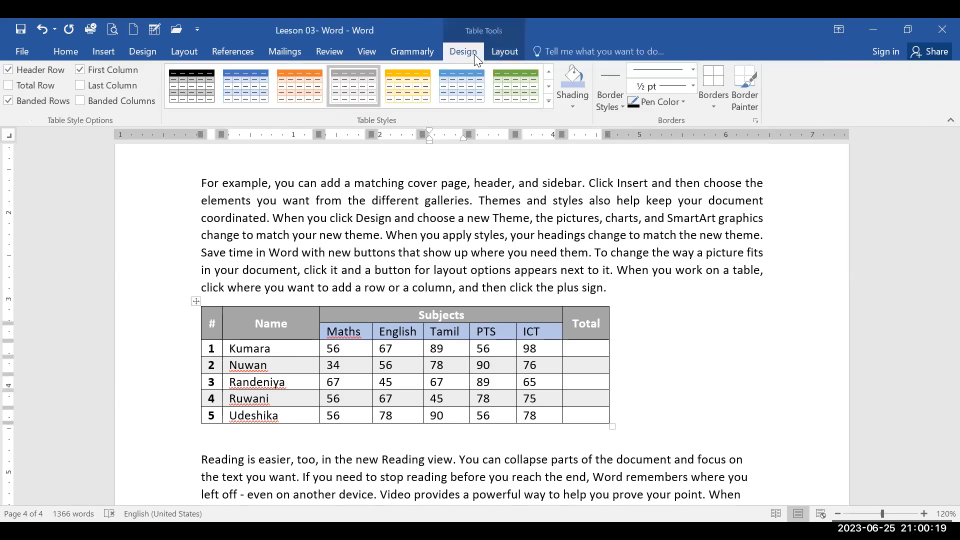
click(502, 52)
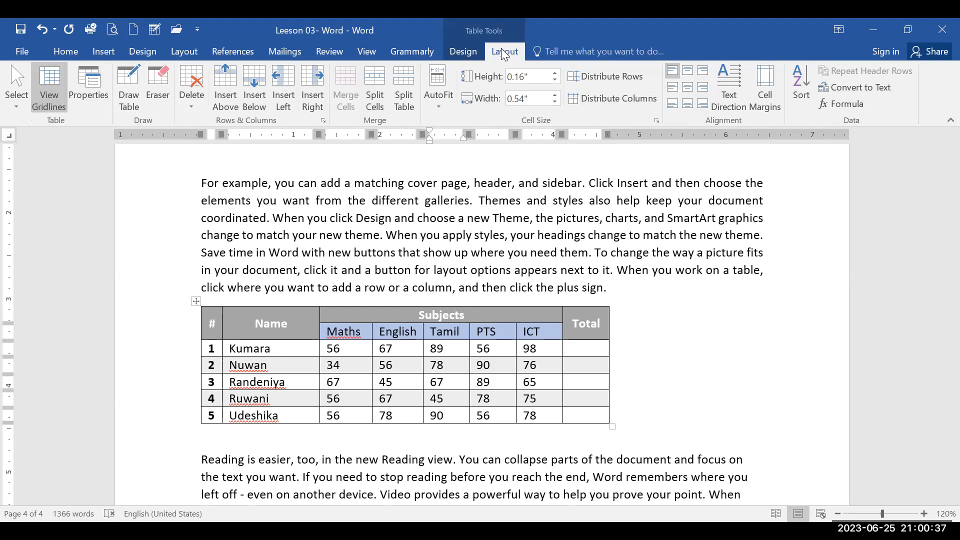
click(7, 103)
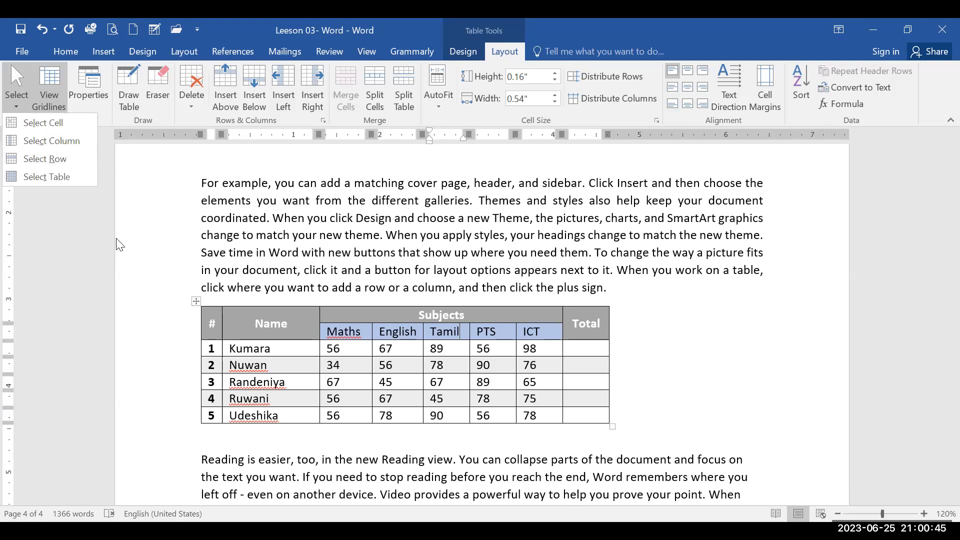
Select in turn the whole marks table, the Maths mark in row 1, the Name column and row 3, and clear the selection.
click(195, 301)
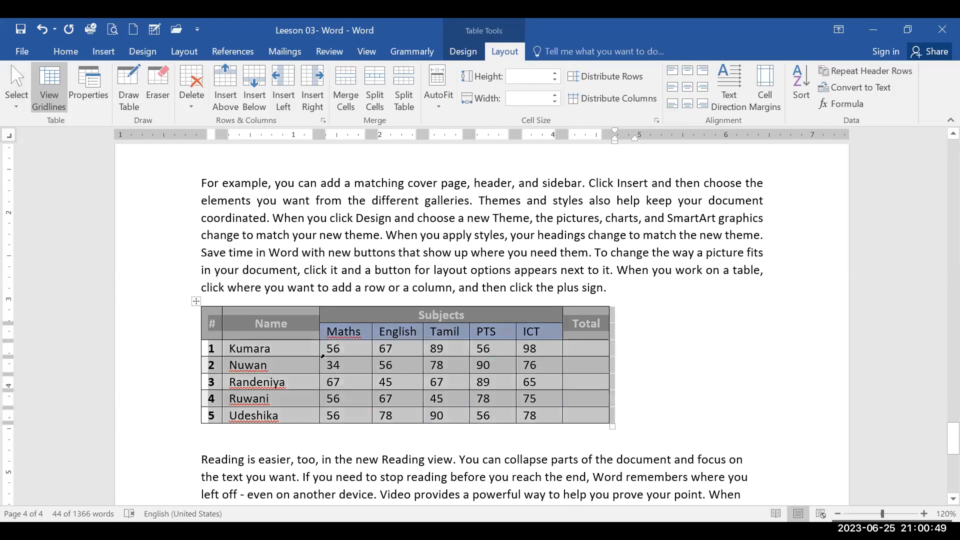
click(322, 356)
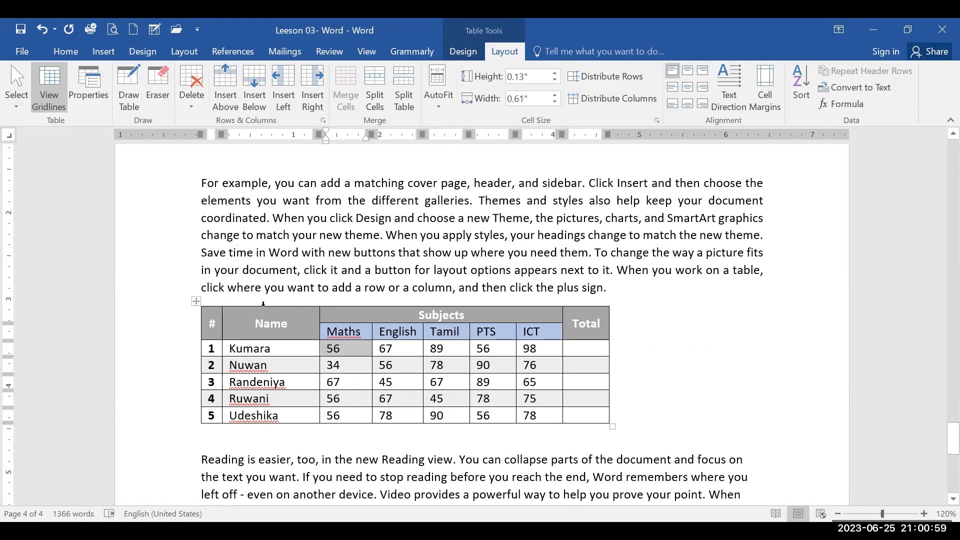
click(263, 304)
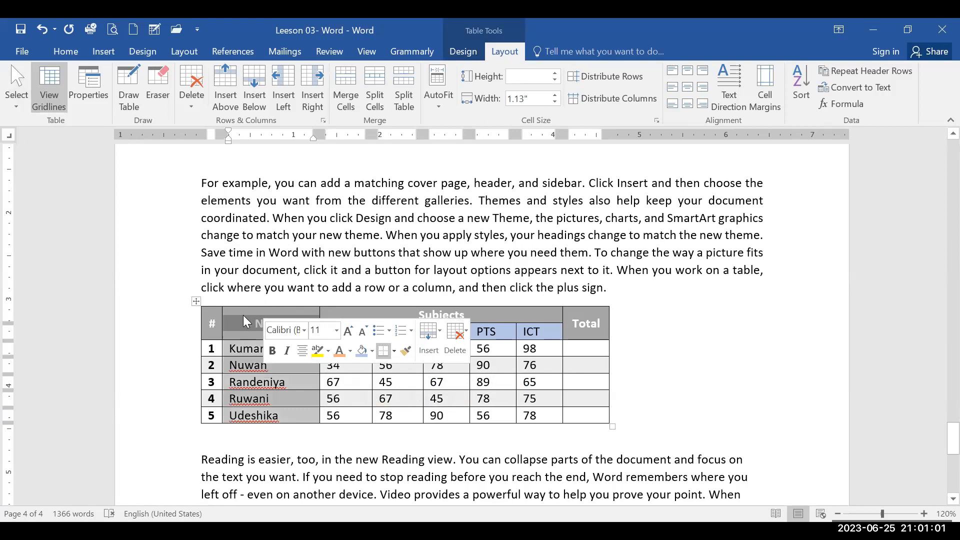
click(355, 269)
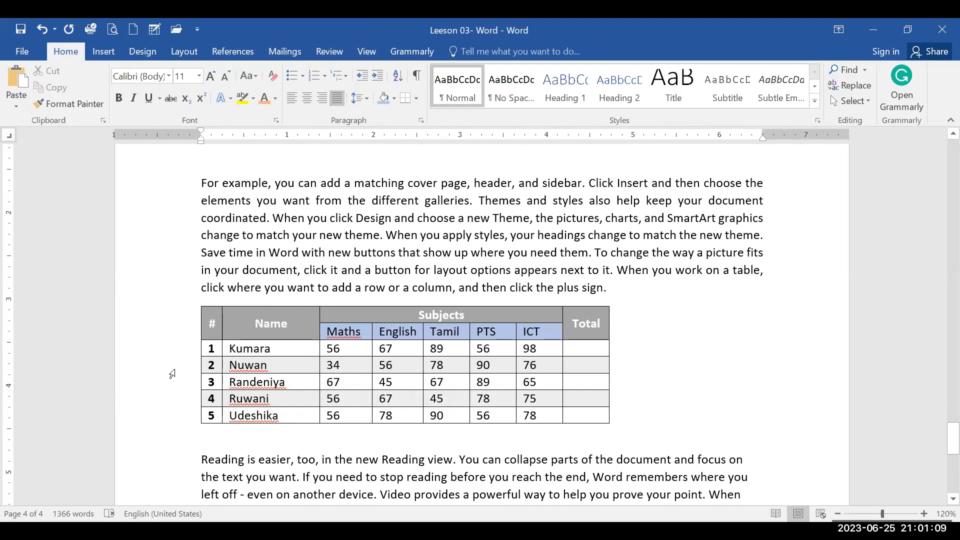
click(172, 370)
click(177, 386)
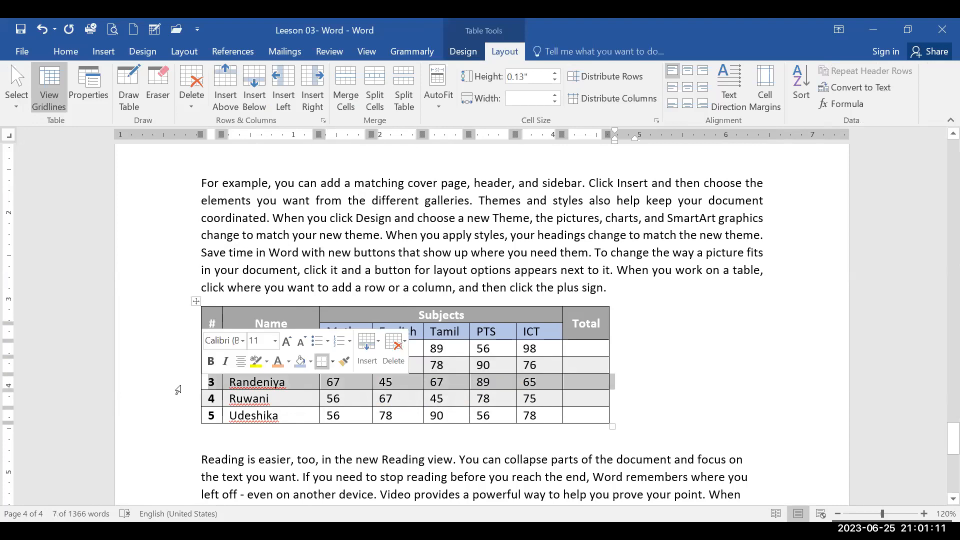
click(307, 220)
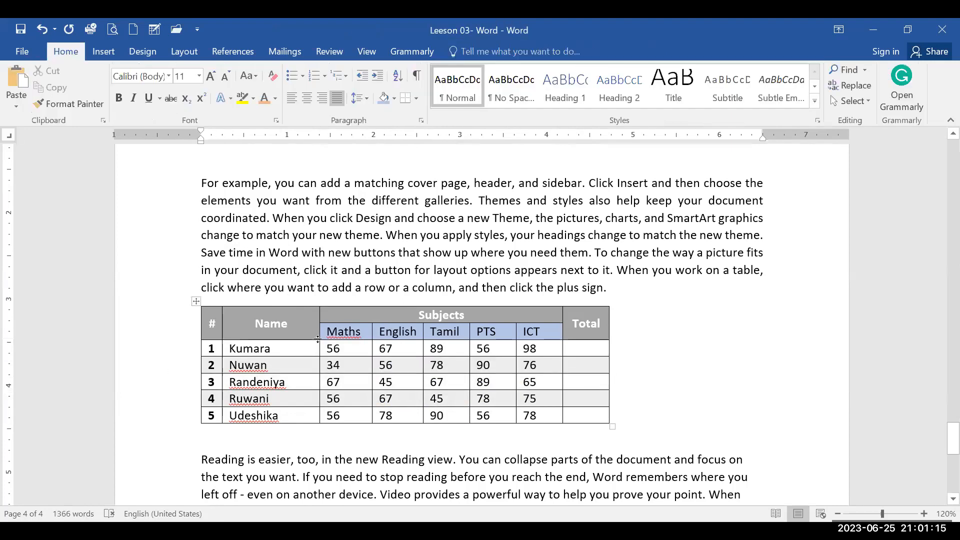
Insert the formula =SUM(left) in the Total cell of row 1 of the marks table.
click(334, 339)
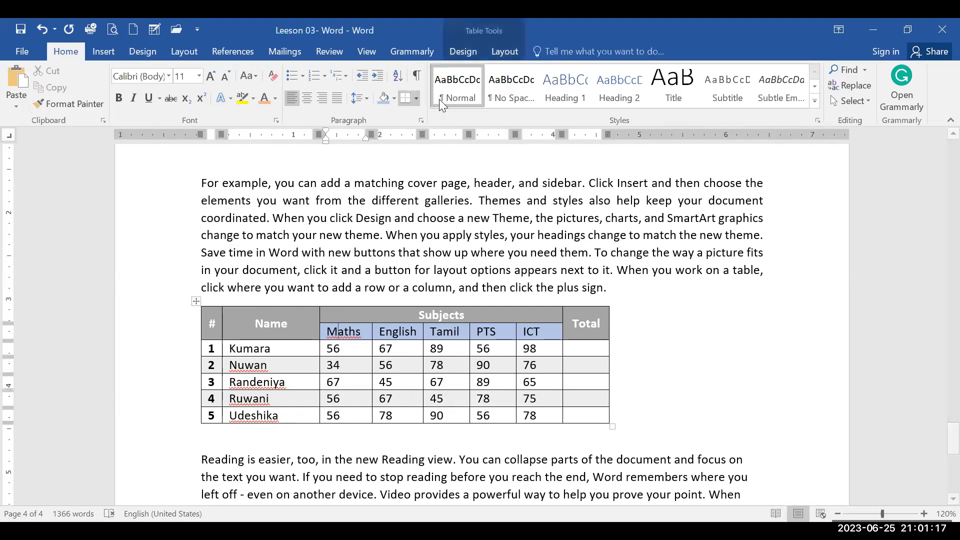
click(499, 54)
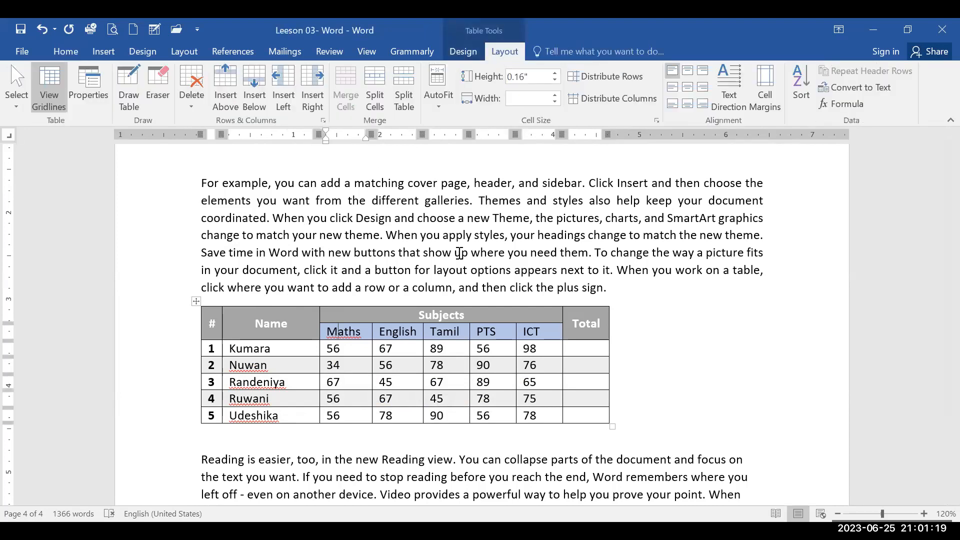
click(585, 354)
click(845, 108)
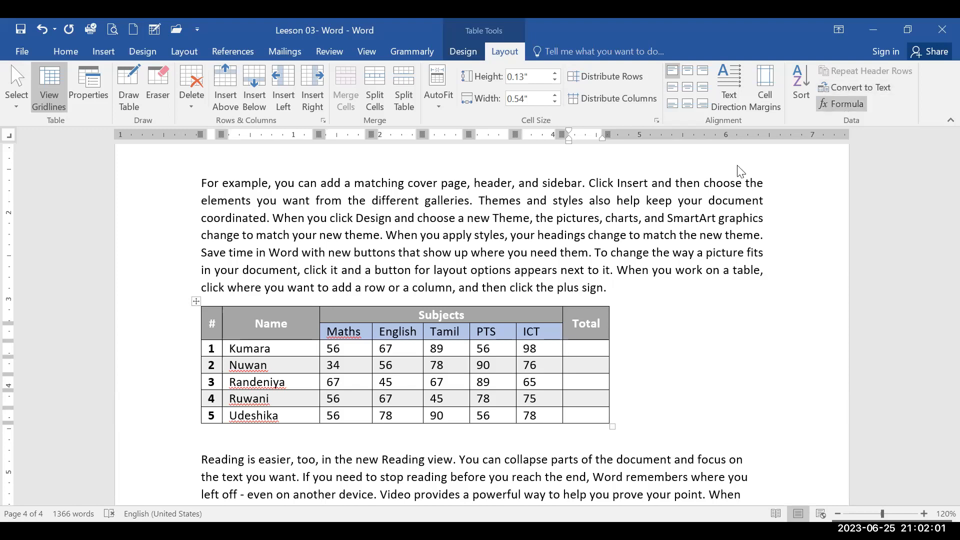
click(120, 221)
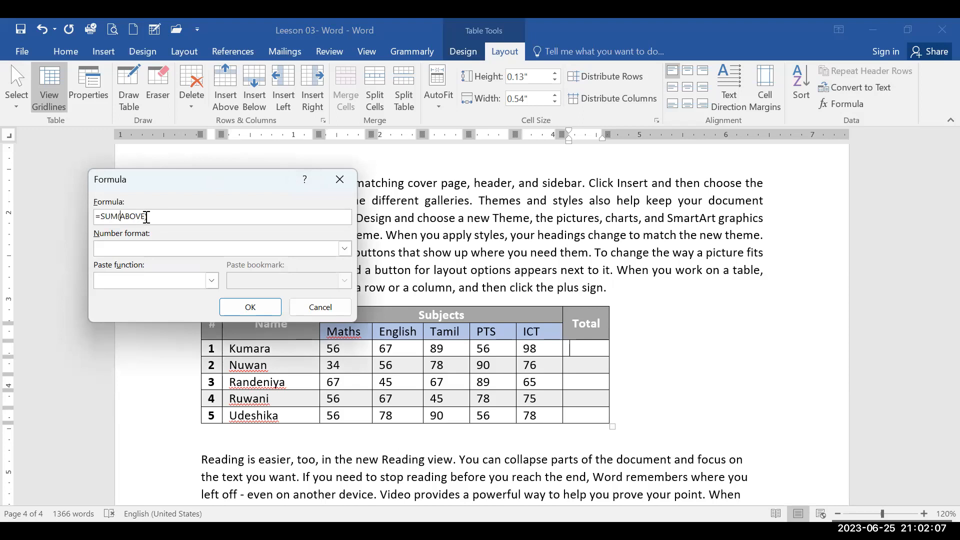
key(BackSpace)
key(BackSpace)
key(BackSpace)
key(BackSpace)
text(left)
click(252, 307)
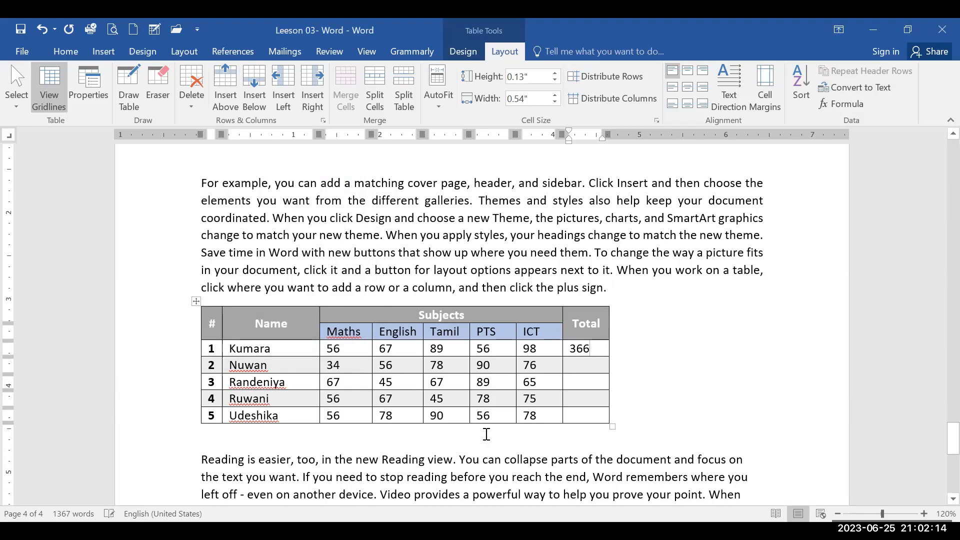
Insert the formula =SUM(left) in the Total cell of row 2 of the marks table.
click(594, 370)
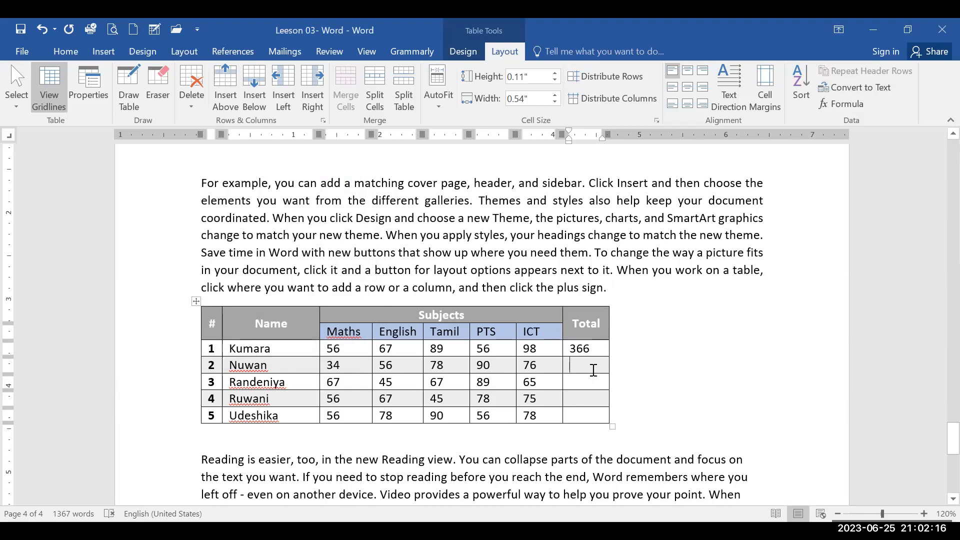
click(841, 104)
key(BackSpace)
key(BackSpace)
key(BackSpace)
key(BackSpace)
key(BackSpace)
key(BackSpace)
text(left))
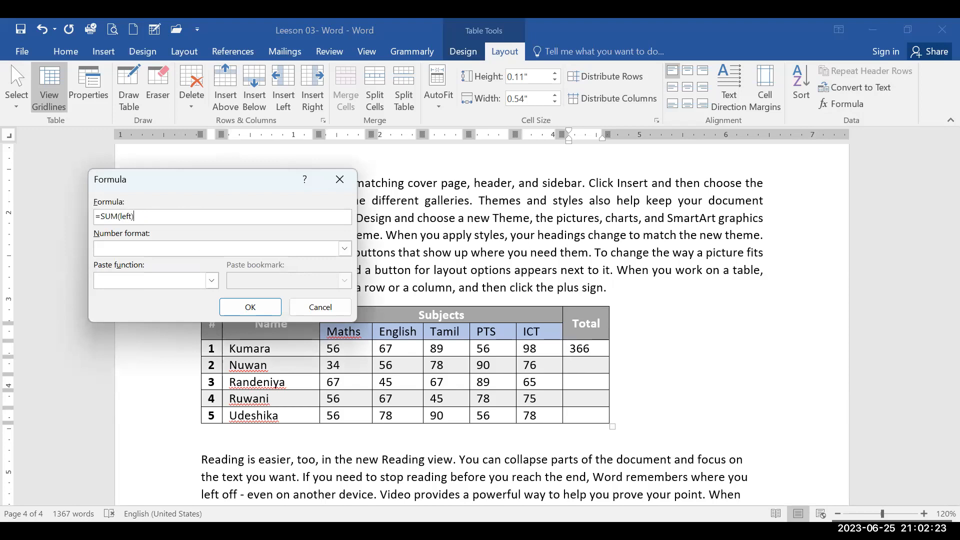
click(252, 310)
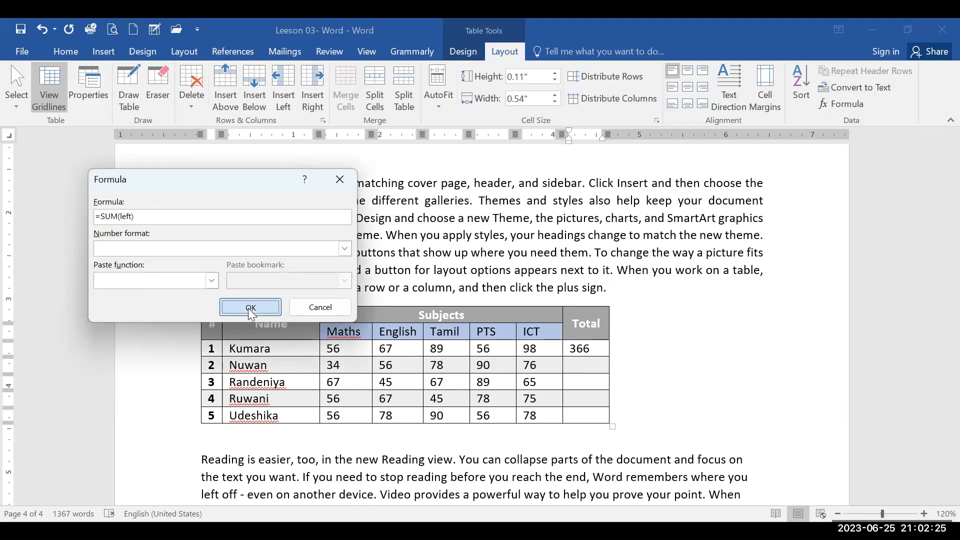
click(633, 460)
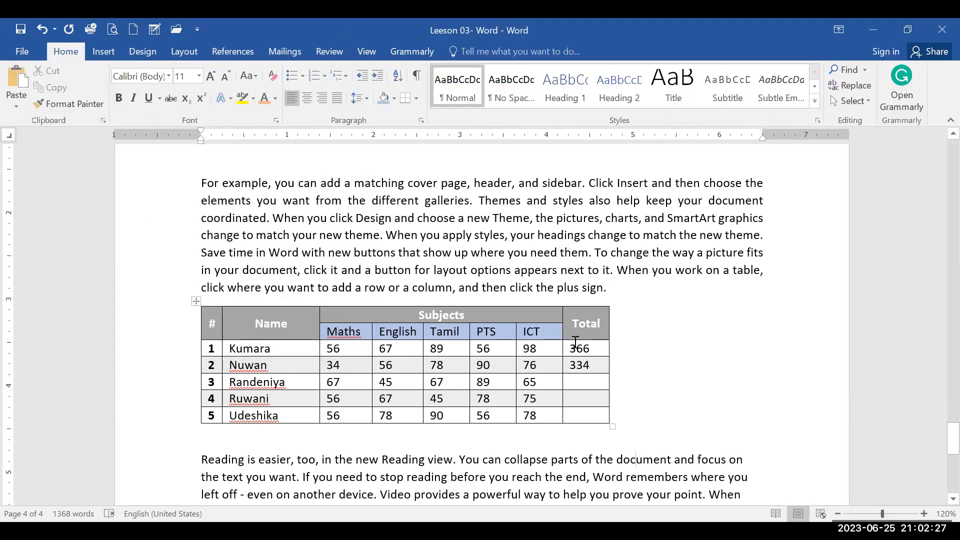